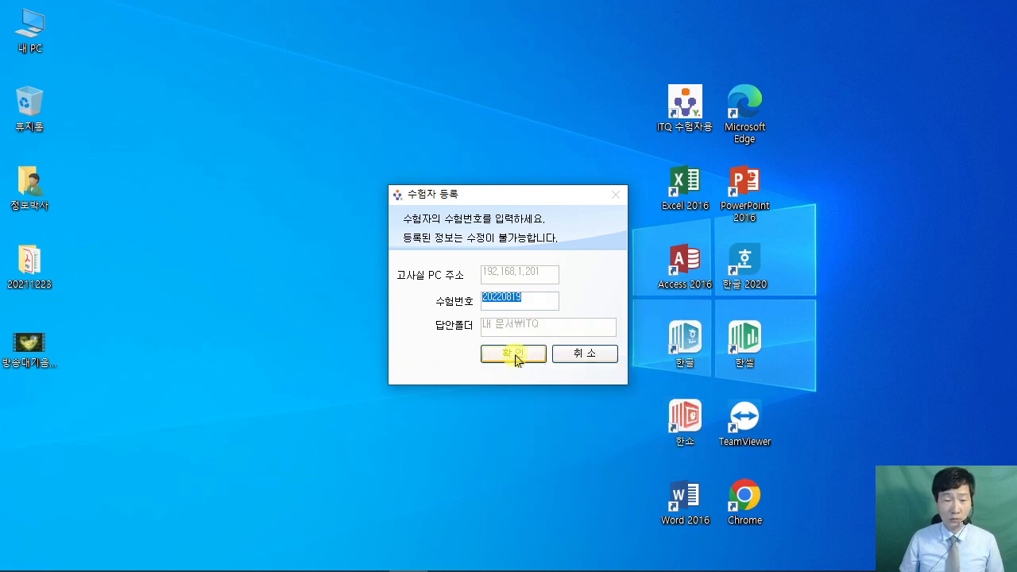
Confirm the examinee registration details and proceed past the waiting screen to start the exam session.
click(515, 356)
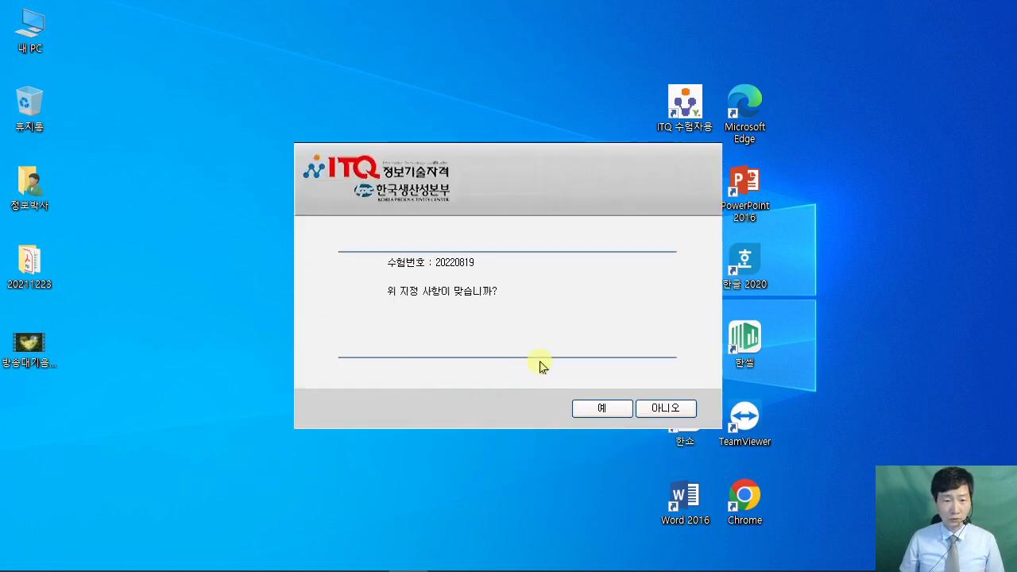
click(580, 410)
click(522, 373)
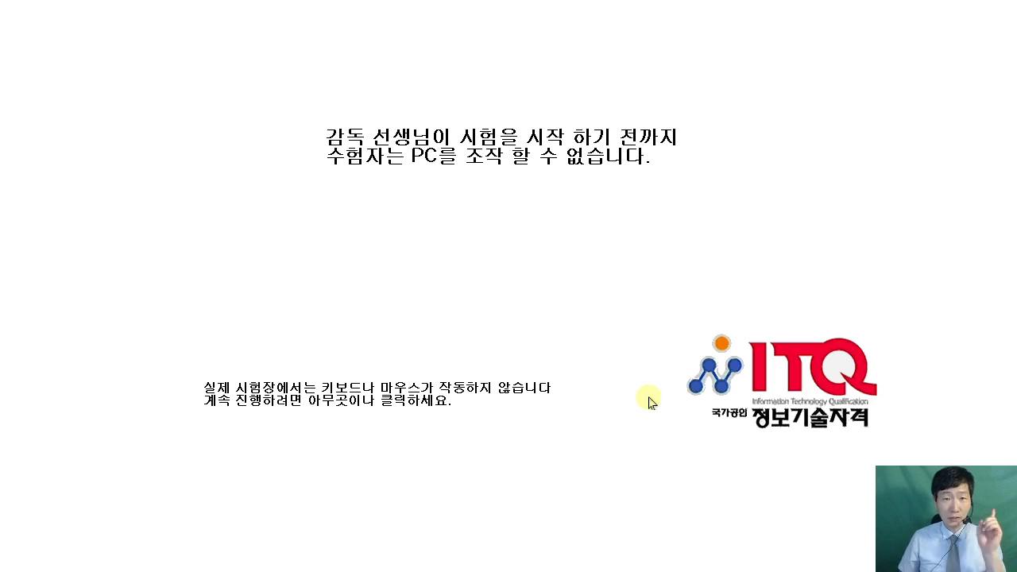
click(537, 301)
click(520, 369)
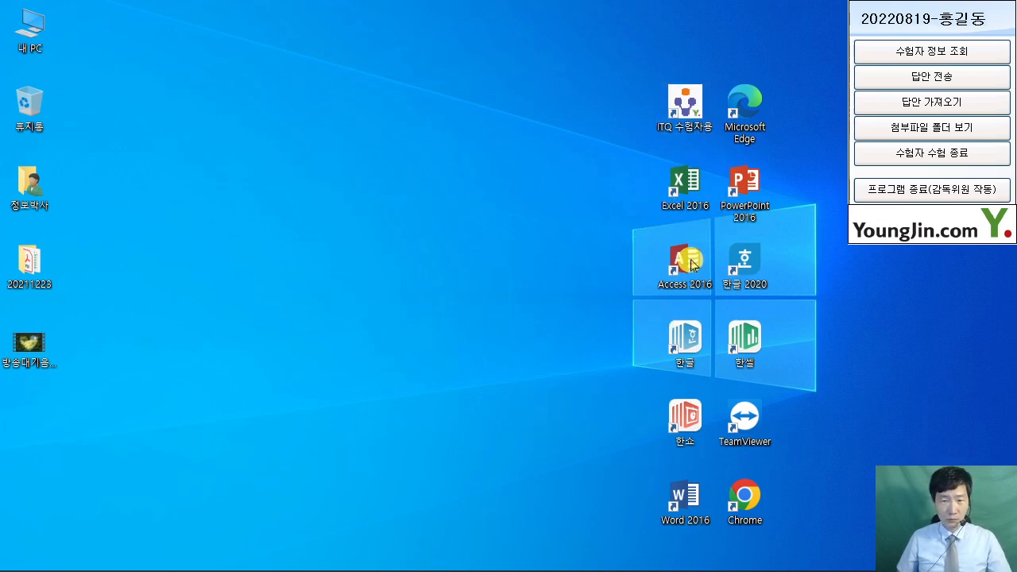
Launch Excel 2016 and check the file naming and answer folder rules in the exam PDF in Acrobat Reader.
double_click(681, 195)
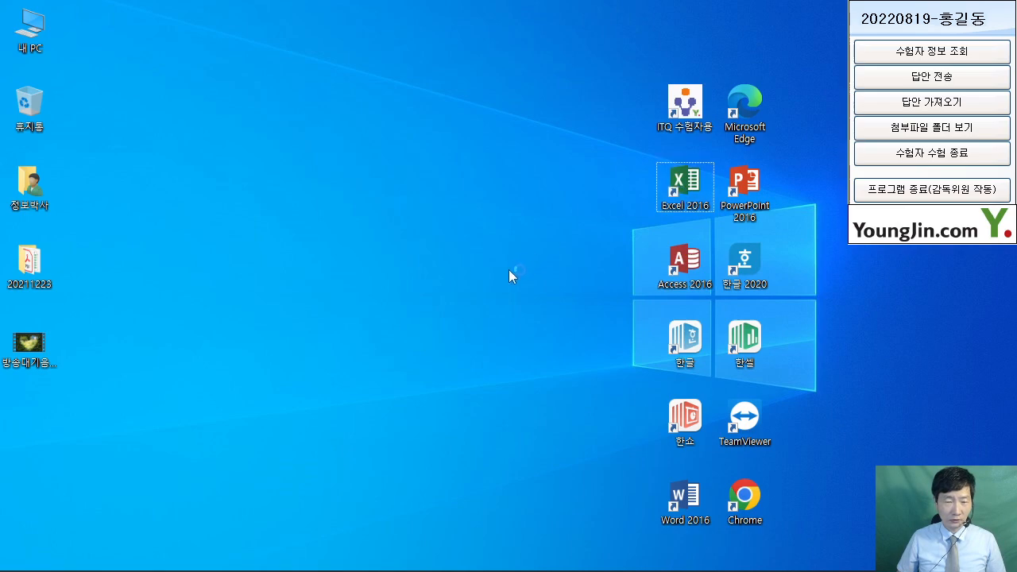
click(370, 554)
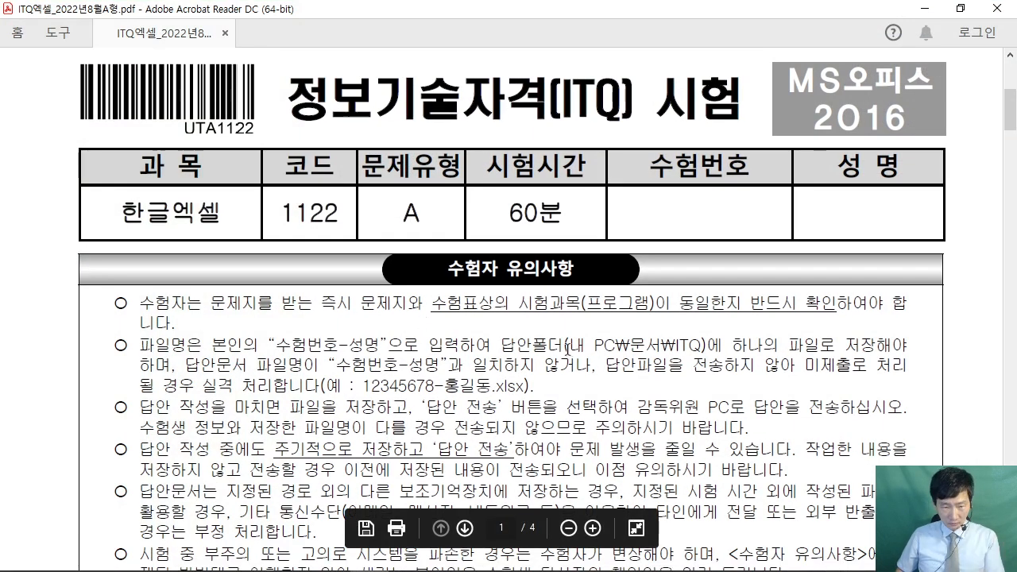
drag(501, 345, 722, 346)
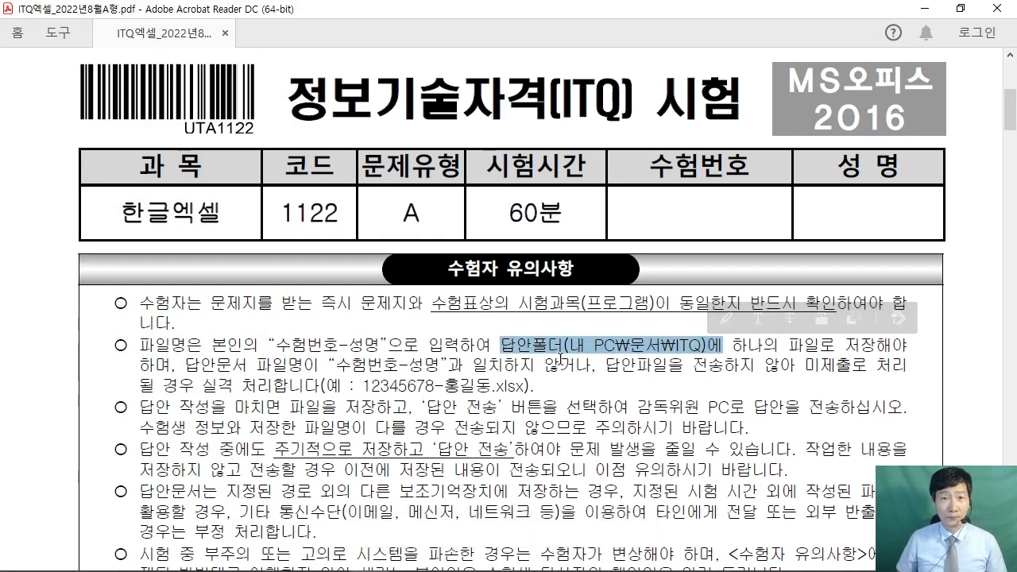
drag(268, 345, 389, 345)
click(398, 382)
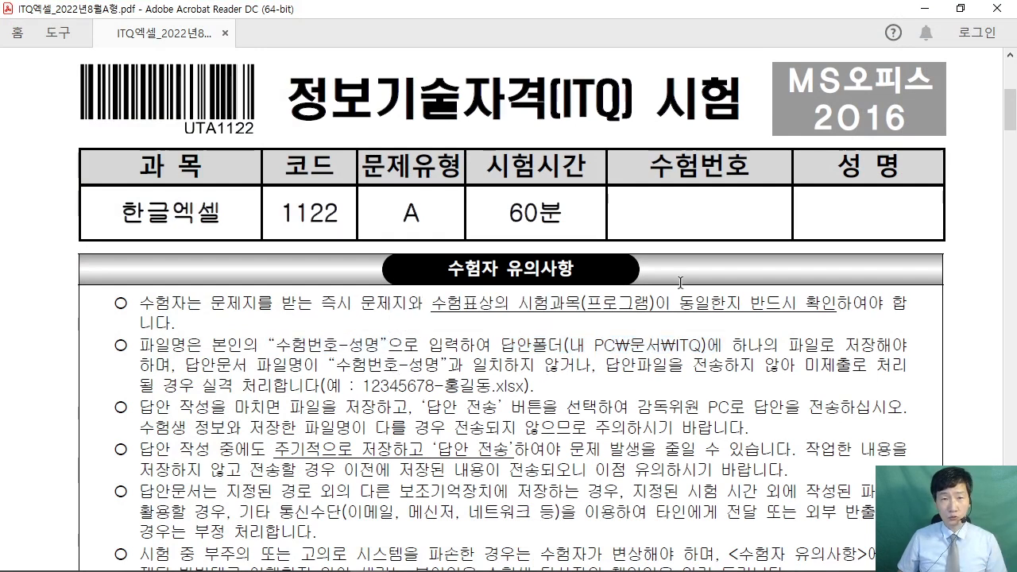
Return to Excel and create a new blank workbook.
click(925, 8)
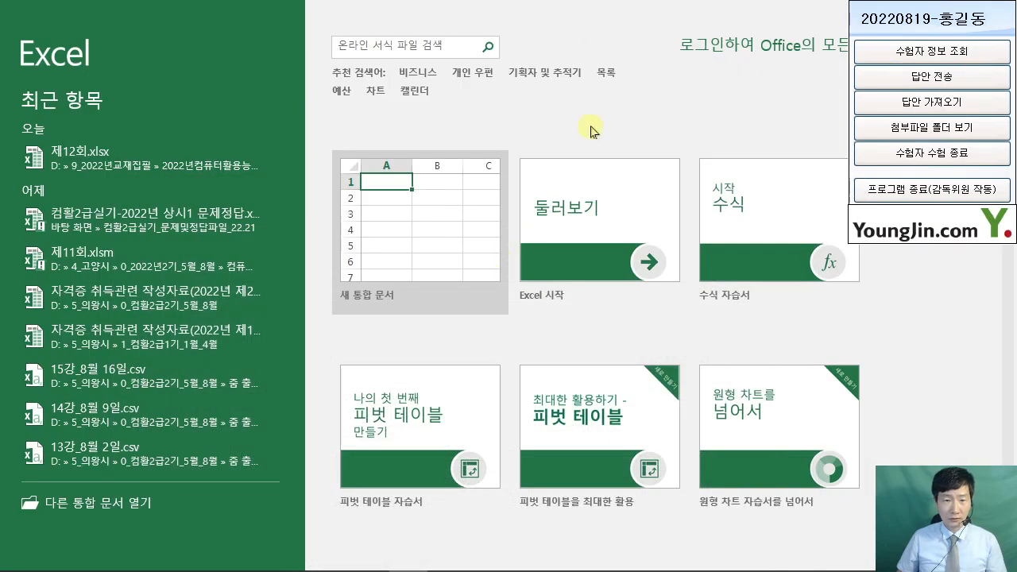
click(421, 223)
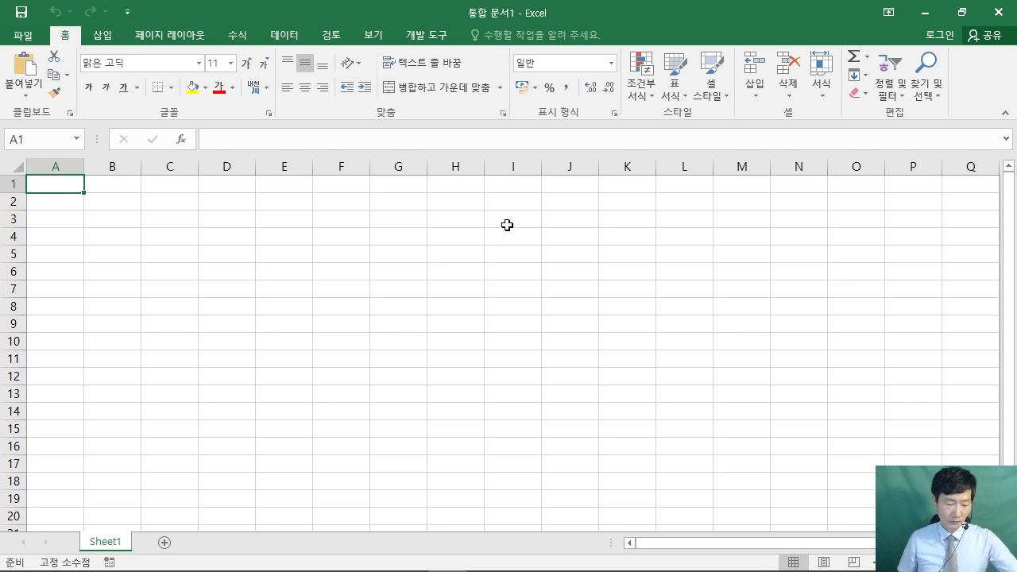
drag(450, 112, 636, 259)
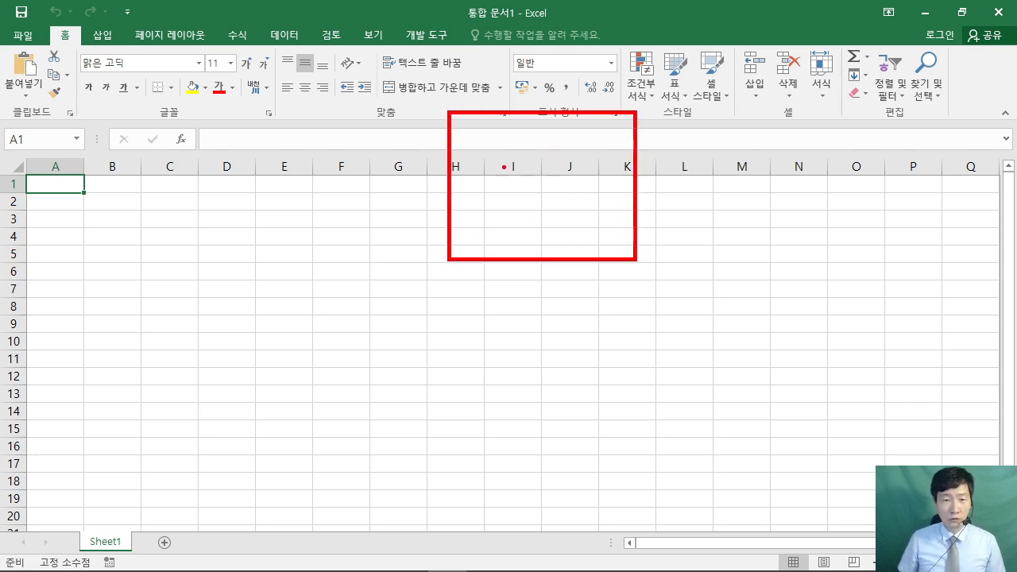
mouse_move(482, 153)
mouse_down()
mouse_move(482, 221)
mouse_move(529, 194)
mouse_move(539, 236)
mouse_up()
mouse_move(542, 172)
mouse_down()
mouse_move(573, 166)
mouse_move(628, 223)
mouse_move(610, 302)
mouse_move(668, 406)
mouse_up()
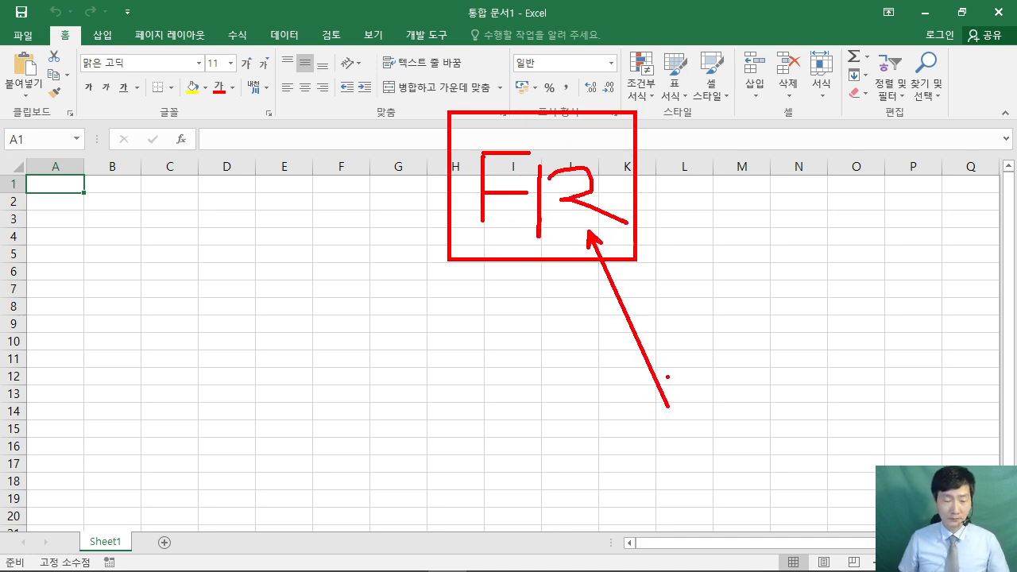
key(Escape)
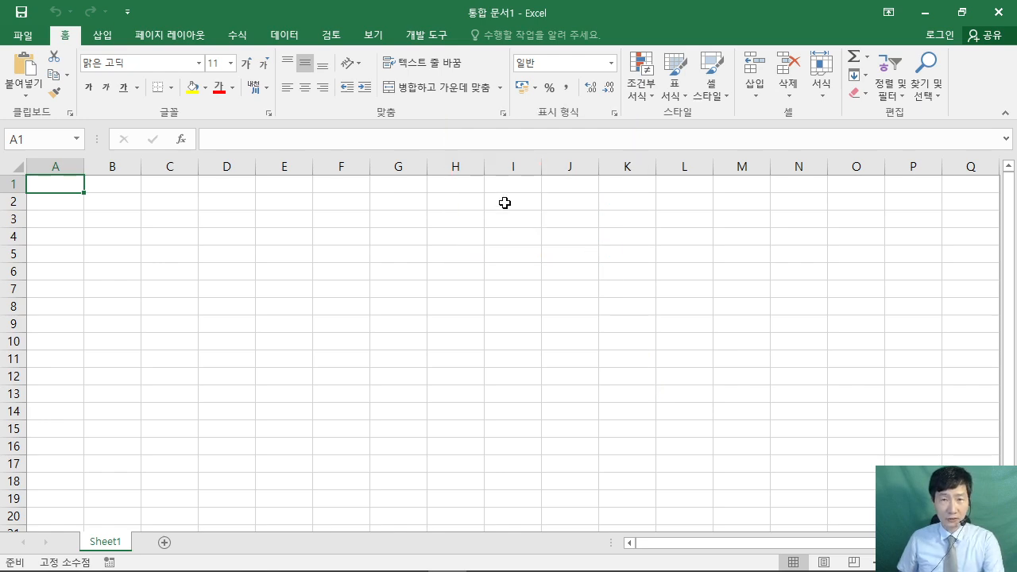
Save the workbook as an .xlsx file in the Documents\ITQ folder, named with the exam number, a hyphen and the examinee's name.
key(F12)
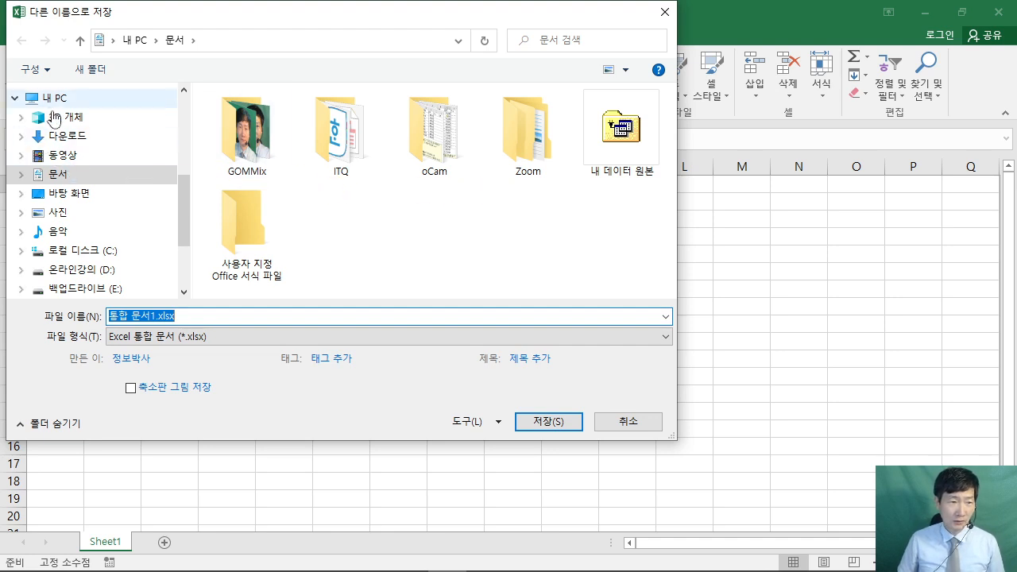
double_click(338, 135)
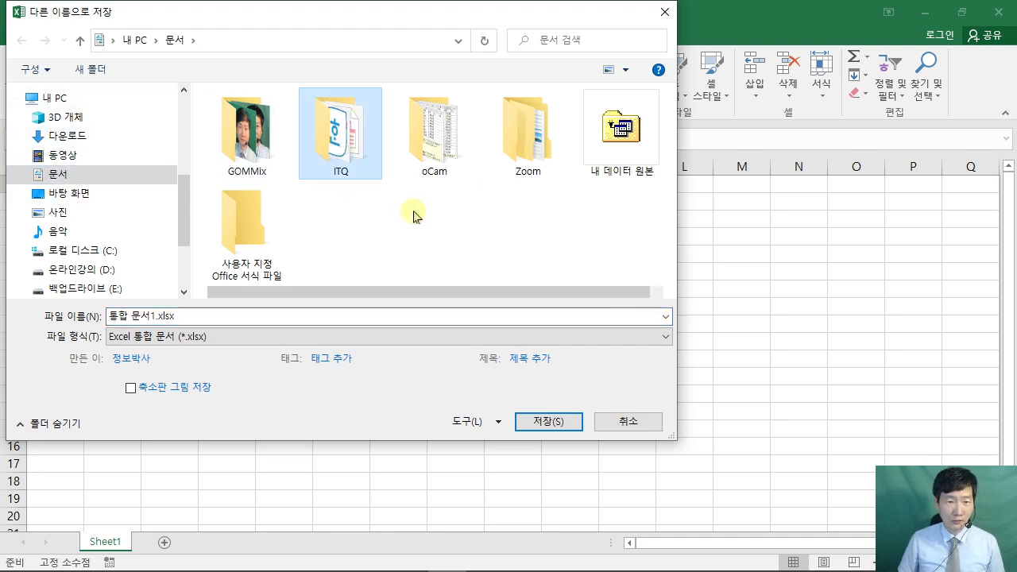
click(199, 318)
right_click(199, 317)
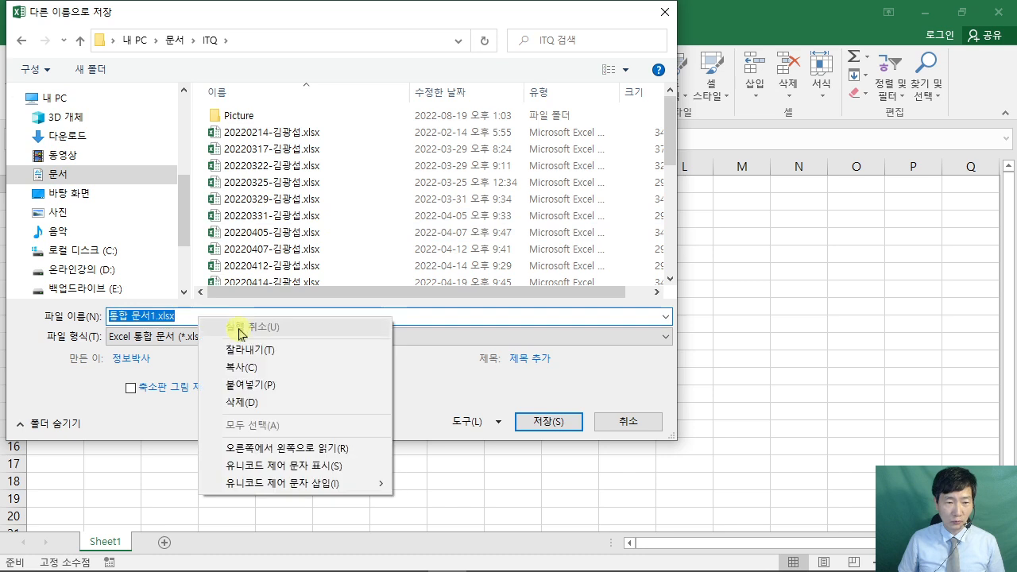
click(243, 384)
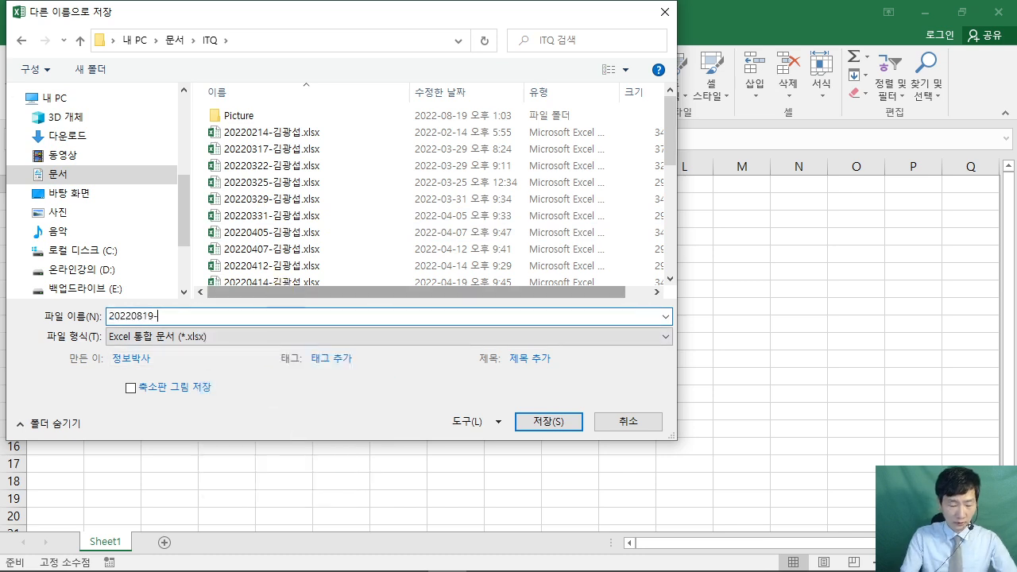
text(김광ㅅ)
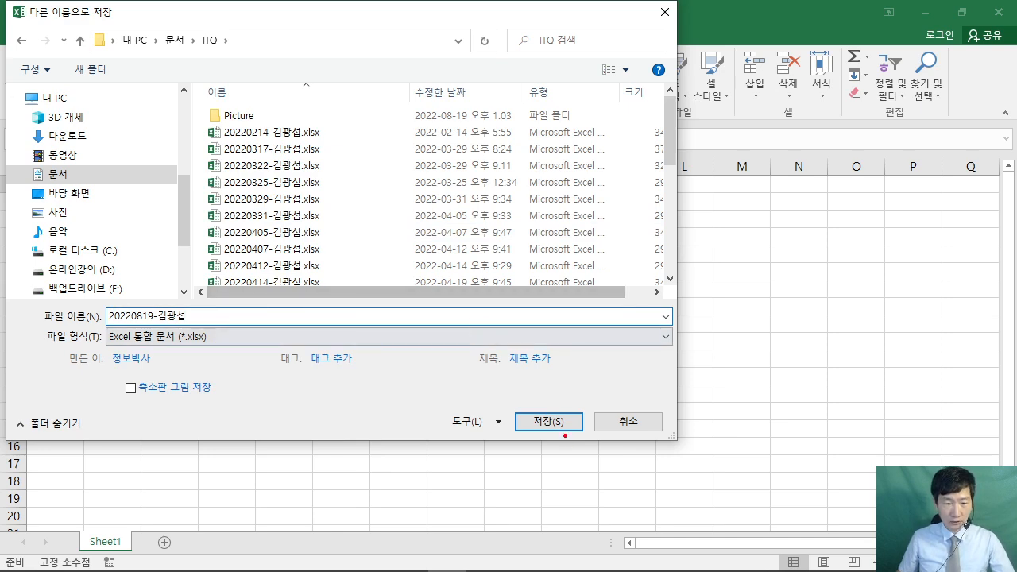
drag(564, 432, 635, 501)
key(Escape)
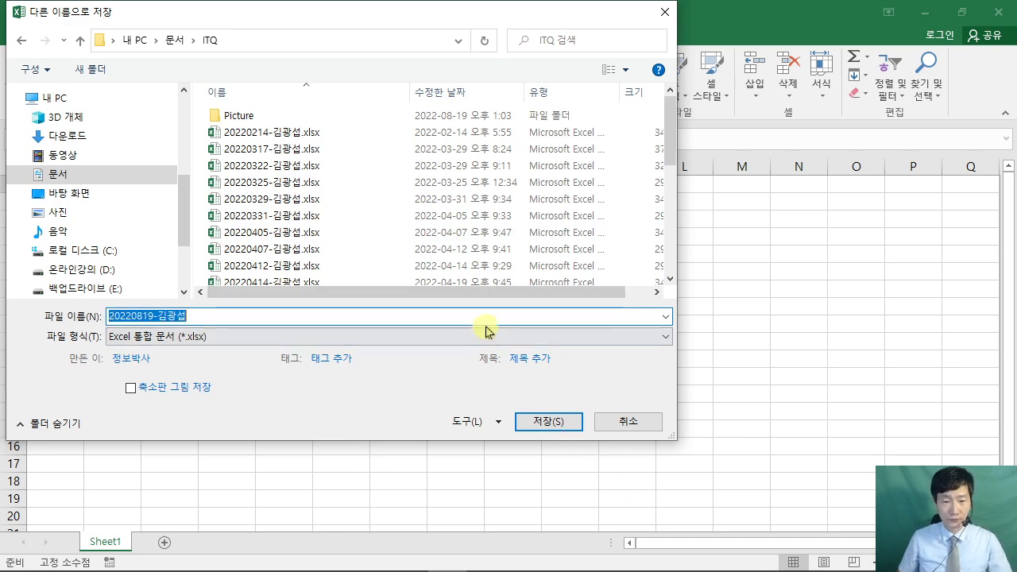
click(544, 423)
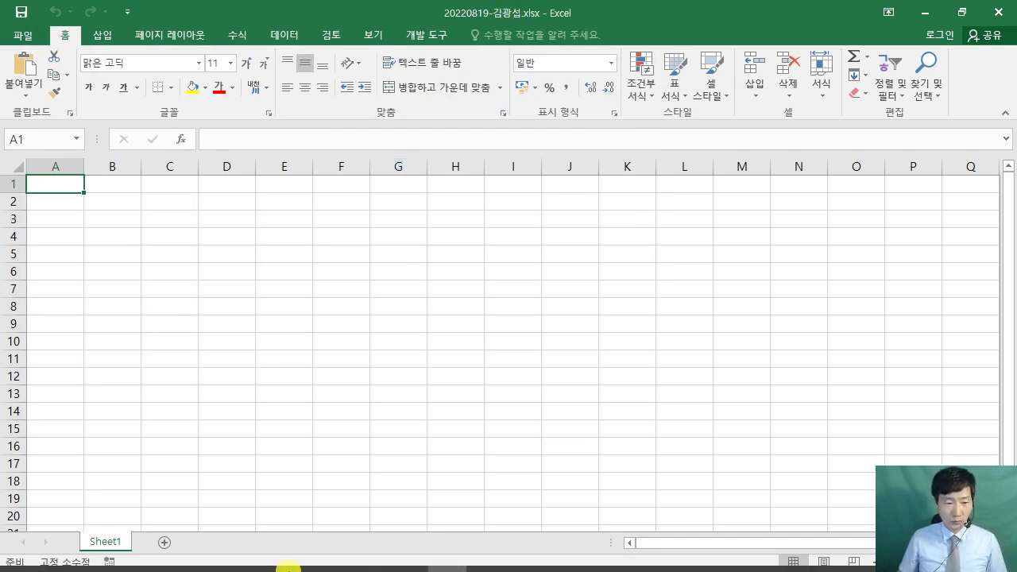
Examine the column A width and sheet naming rules in the exam PDF's answer-writing instructions, and return to the Excel workbook.
click(368, 556)
scroll(527, 395, down, 8)
scroll(544, 368, down, 6)
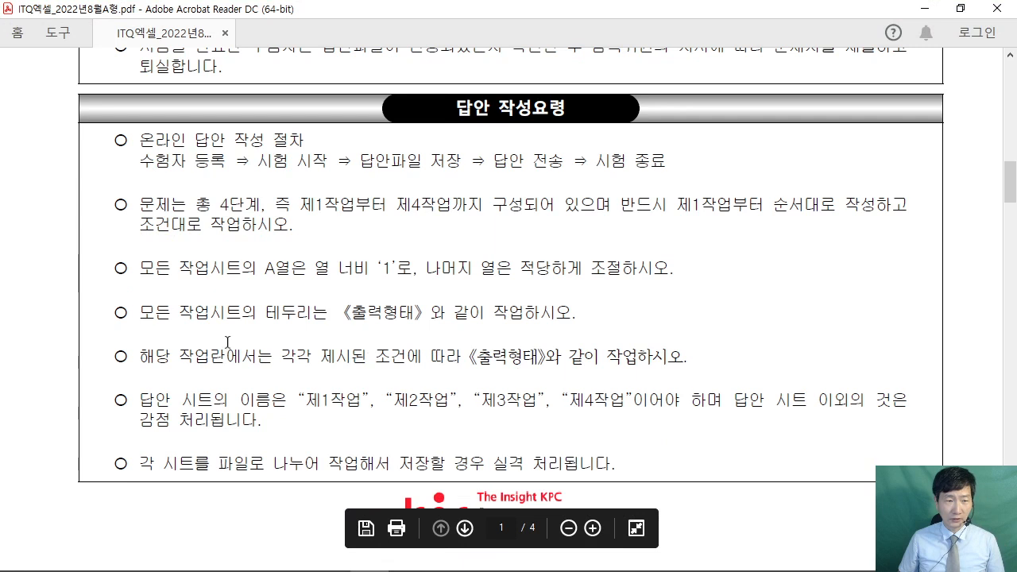
drag(139, 274, 545, 270)
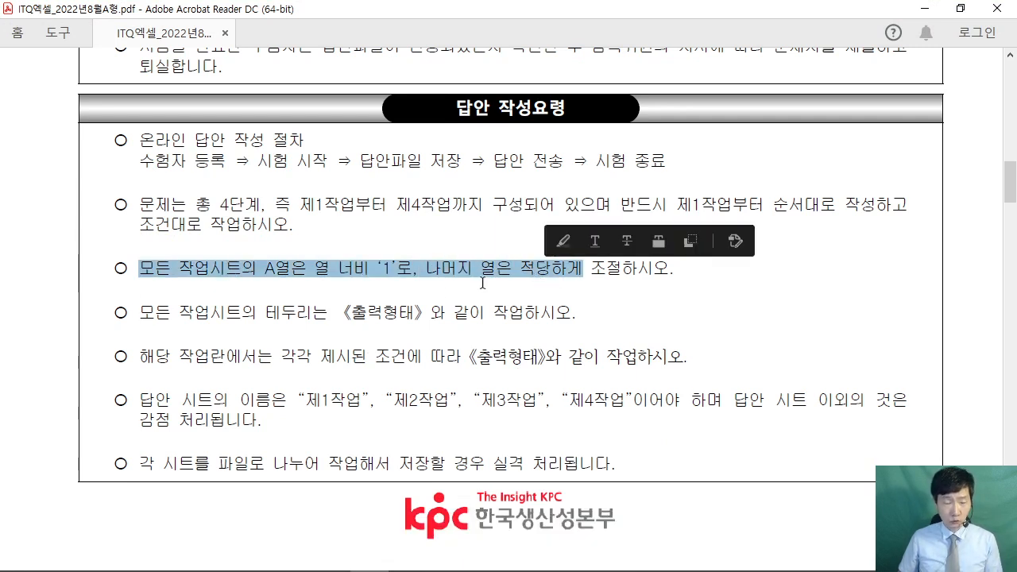
drag(141, 403, 472, 416)
click(433, 423)
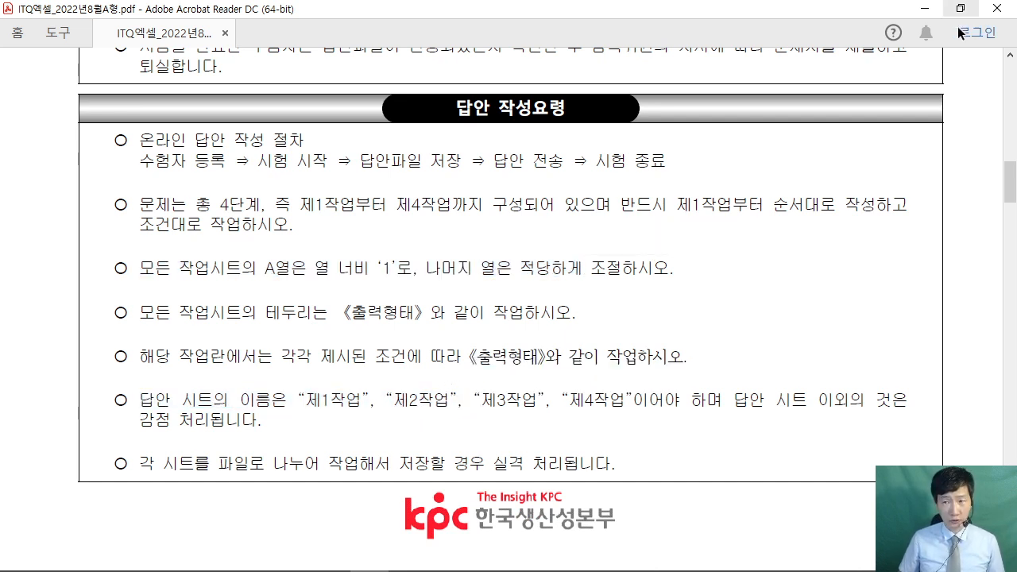
click(925, 8)
click(346, 314)
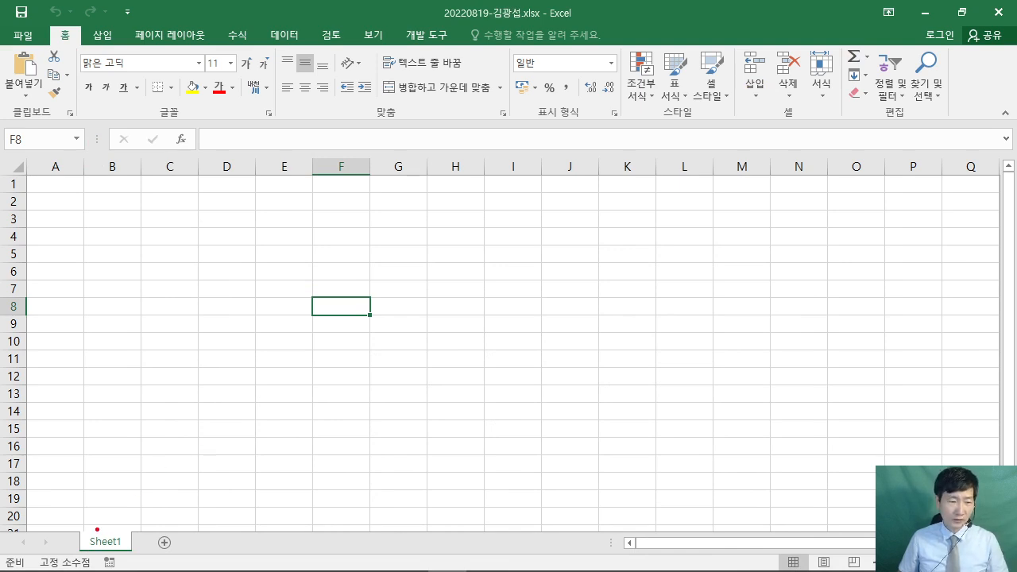
drag(169, 539, 222, 483)
mouse_move(184, 558)
mouse_down()
mouse_move(145, 536)
mouse_move(166, 569)
mouse_up()
mouse_move(276, 427)
mouse_down()
mouse_move(301, 461)
mouse_move(322, 470)
mouse_up()
mouse_move(313, 426)
mouse_down()
mouse_move(324, 443)
mouse_move(326, 433)
mouse_up()
mouse_move(339, 414)
mouse_down()
mouse_move(364, 434)
mouse_move(367, 461)
mouse_up()
drag(353, 463, 410, 480)
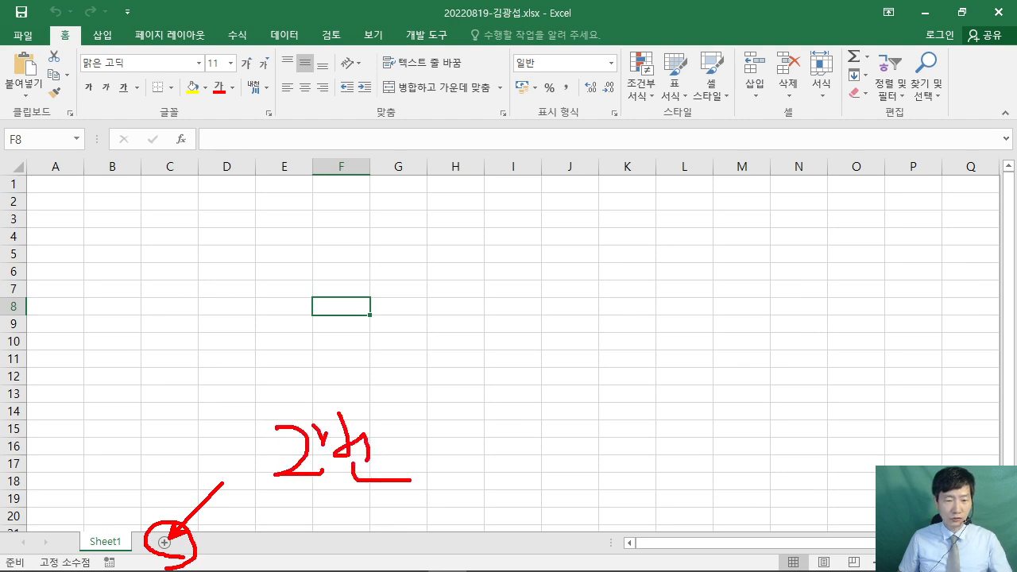
Add two new worksheets after Sheet1 and make Sheet1 the active sheet again.
click(164, 543)
click(218, 544)
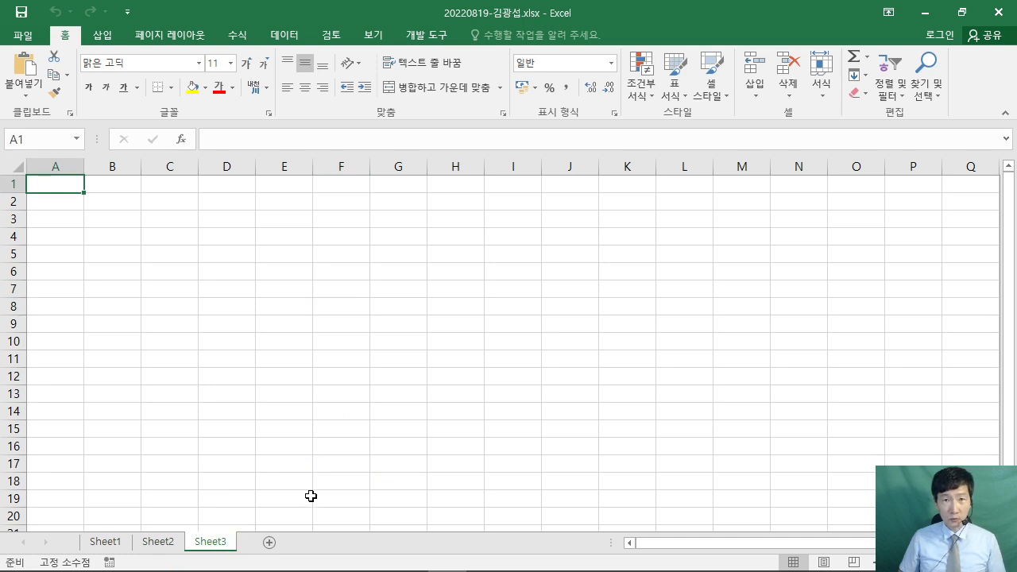
click(107, 543)
drag(264, 184, 577, 388)
mouse_move(370, 259)
mouse_down()
mouse_move(291, 236)
mouse_move(349, 321)
mouse_up()
mouse_move(356, 224)
mouse_down()
mouse_move(405, 319)
mouse_move(423, 298)
mouse_up()
drag(430, 244, 446, 251)
mouse_move(497, 254)
mouse_down()
mouse_move(480, 226)
mouse_move(496, 298)
mouse_up()
mouse_move(514, 321)
mouse_down()
mouse_move(544, 199)
mouse_move(556, 276)
mouse_up()
drag(460, 263, 565, 264)
mouse_move(158, 365)
mouse_down()
mouse_move(281, 330)
mouse_move(212, 449)
mouse_up()
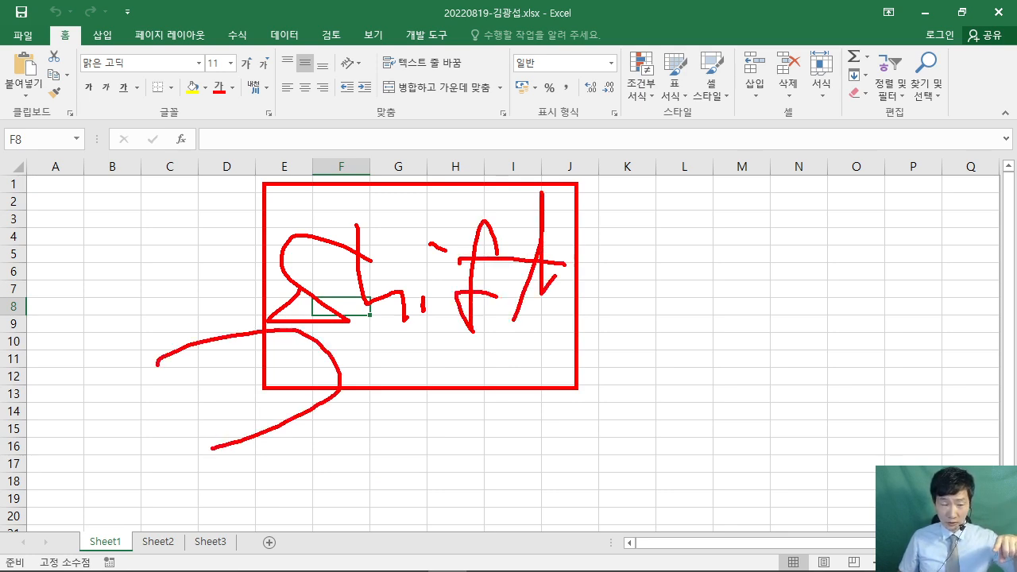
drag(295, 455, 251, 523)
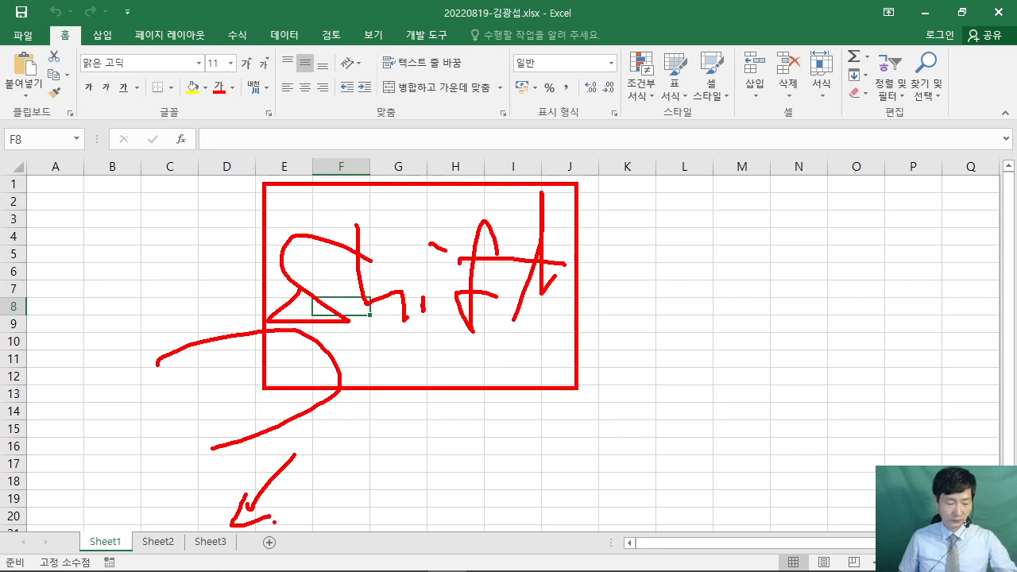
key(Escape)
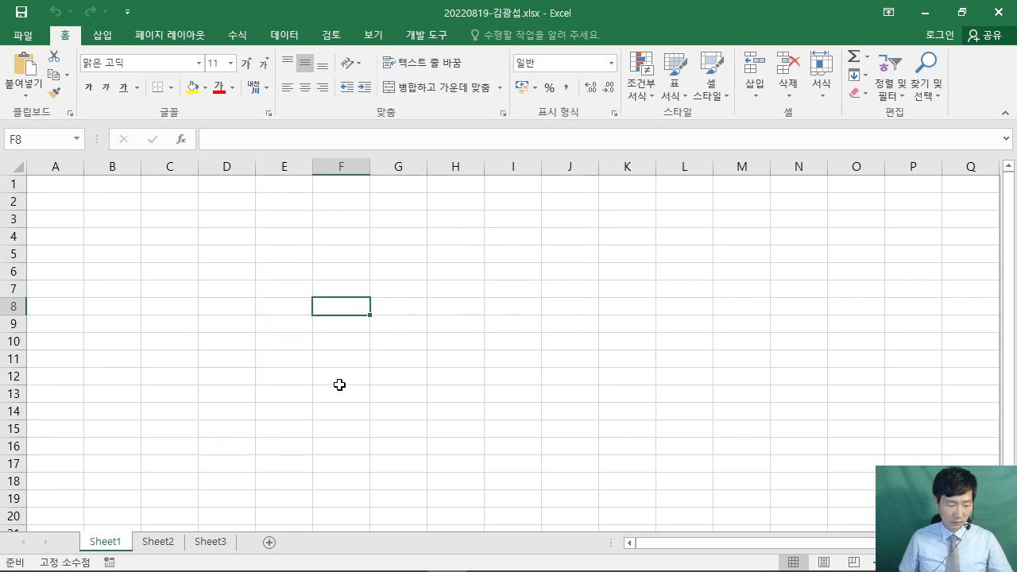
Group Sheet1 through Sheet3 and set the width of column A to 1 on all three sheets.
shift+click(219, 543)
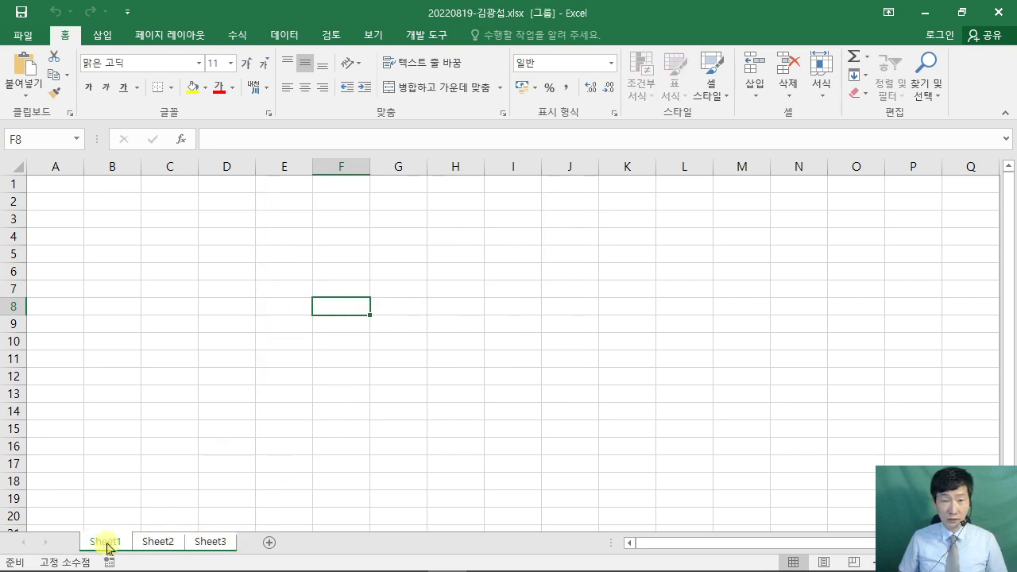
right_click(55, 165)
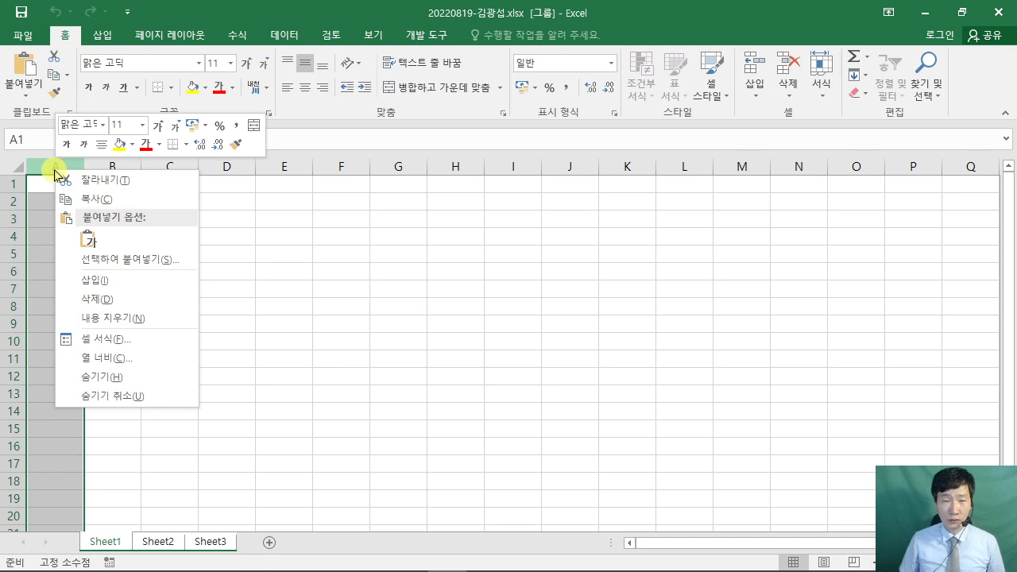
click(111, 359)
drag(93, 313, 488, 224)
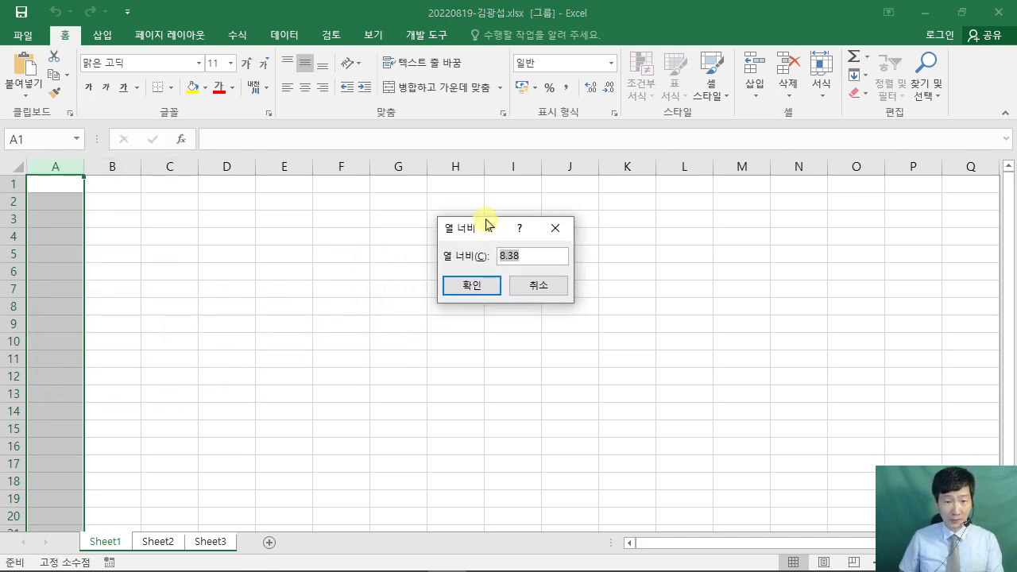
text(1)
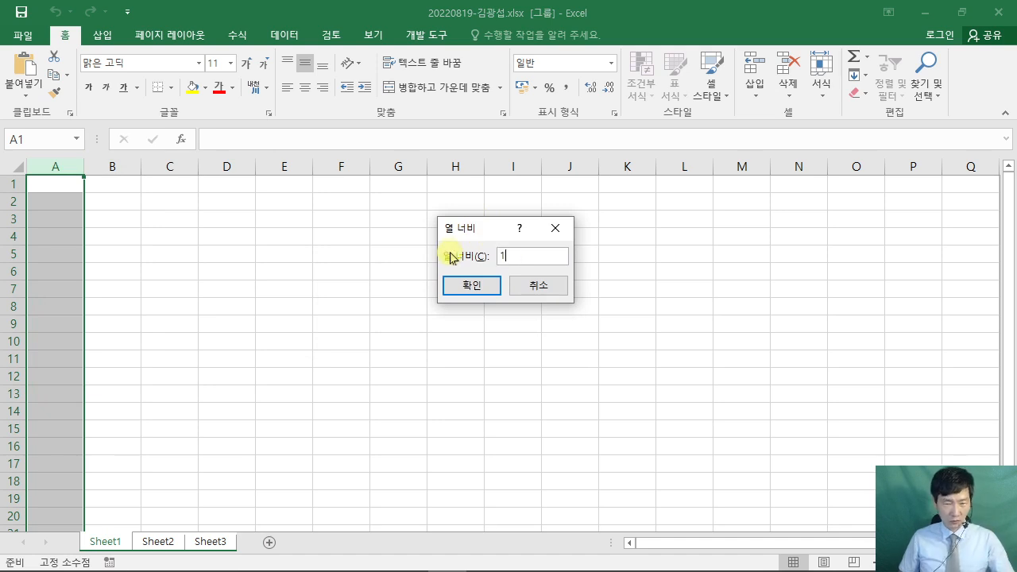
click(481, 287)
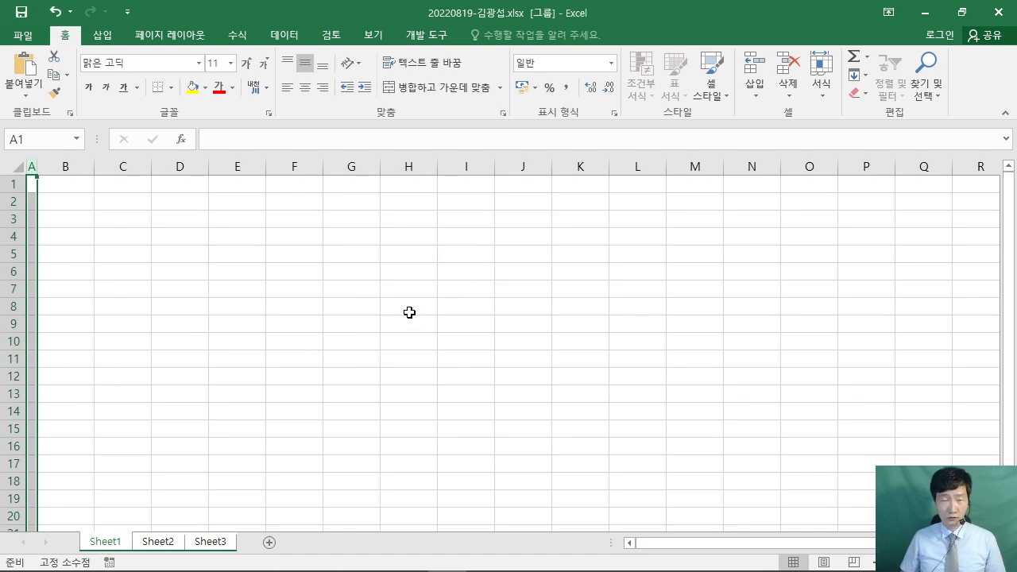
Examine the font requirement for all data in the exam PDF's first-task conditions, and return to the Excel workbook.
mouse_move(381, 570)
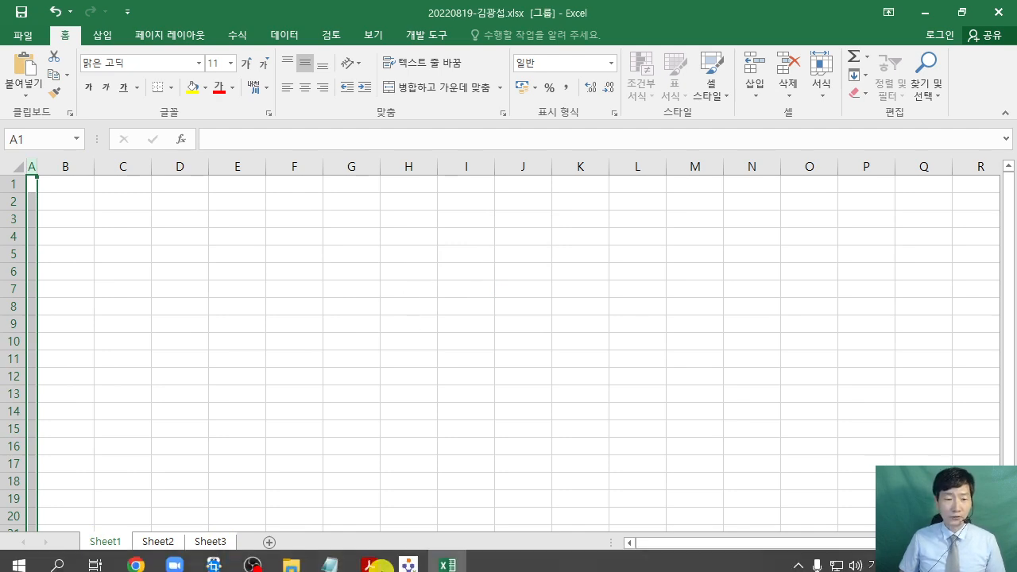
click(378, 556)
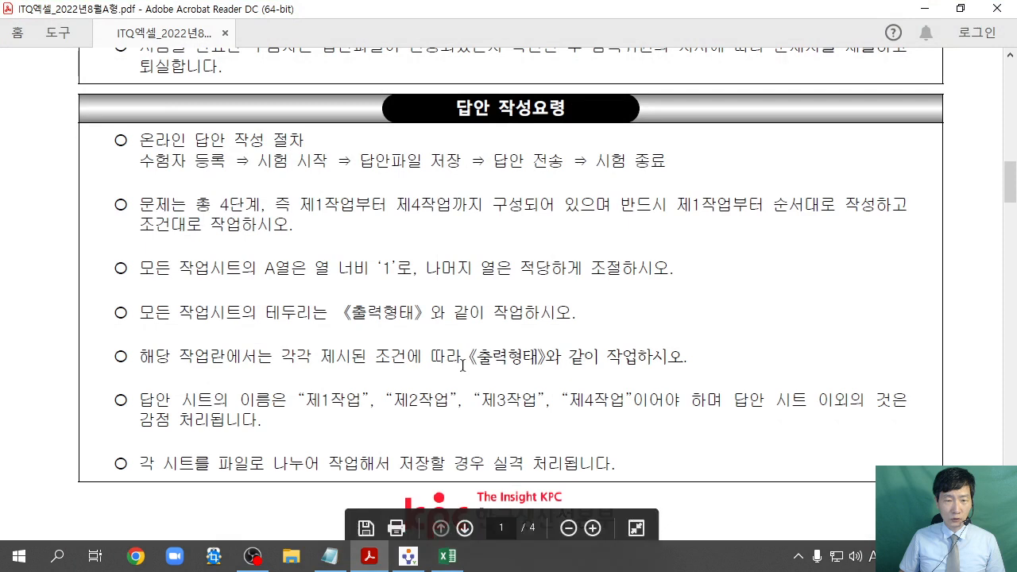
scroll(492, 358, down, 10)
scroll(499, 359, down, 6)
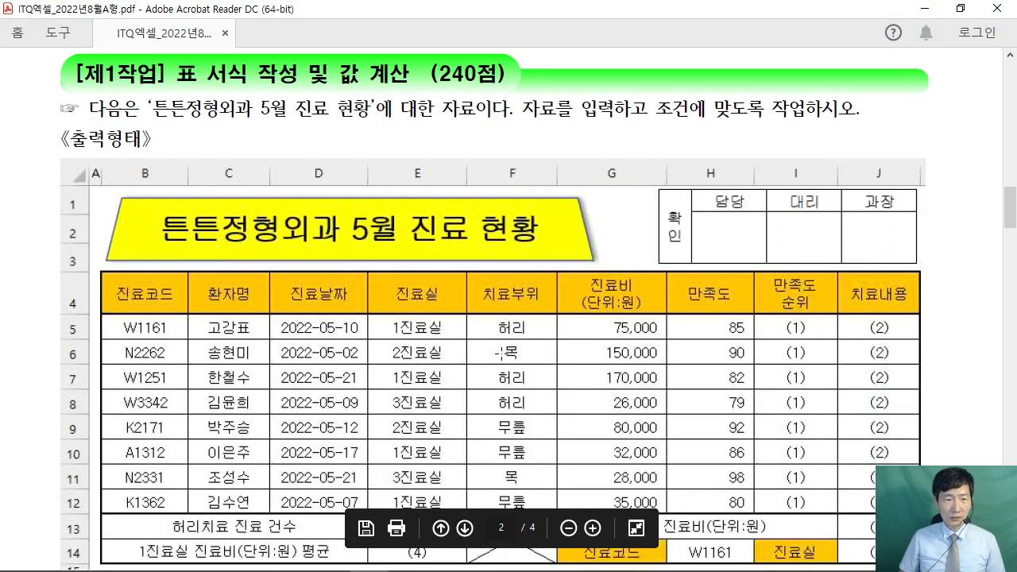
scroll(528, 351, down, 3)
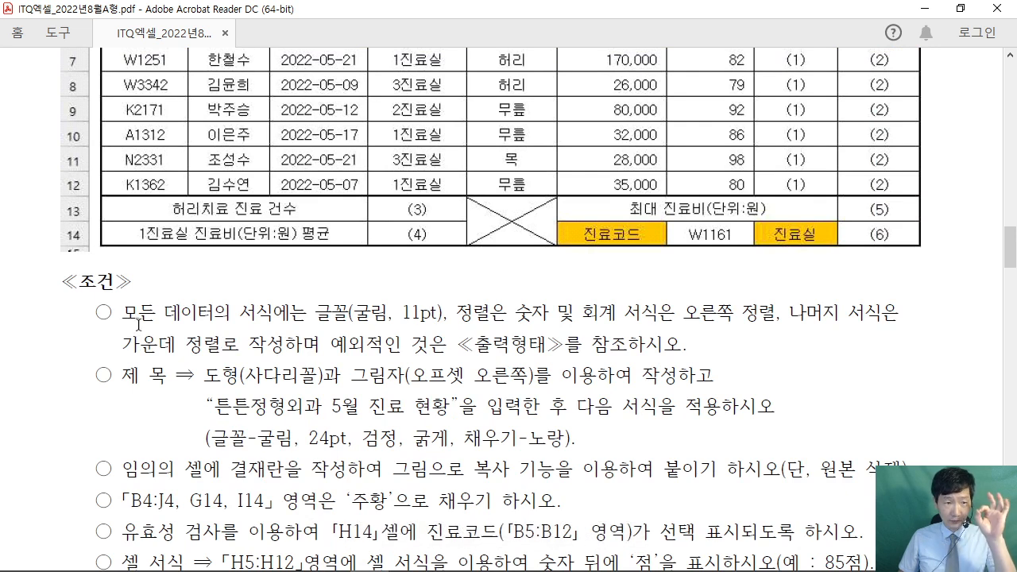
drag(138, 321, 422, 337)
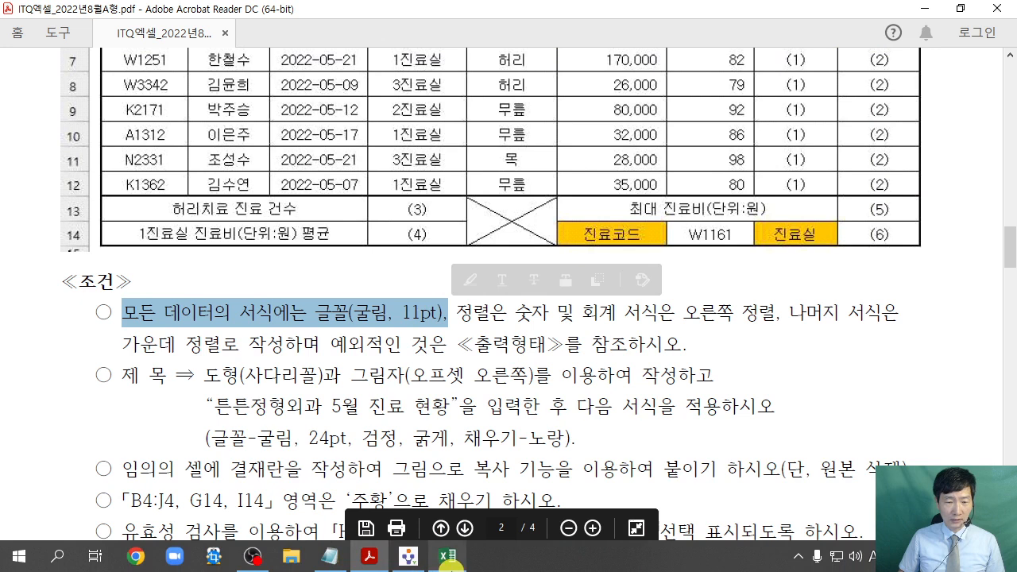
click(447, 556)
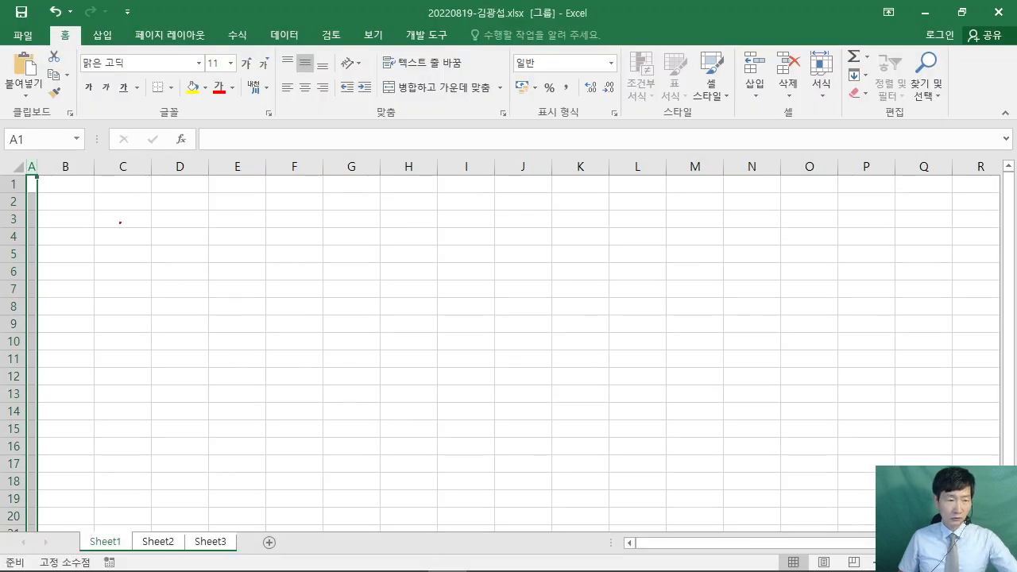
Set the font of all cells on the three grouped sheets to 굴림 and recheck it against the PDF's font condition.
drag(11, 165, 30, 176)
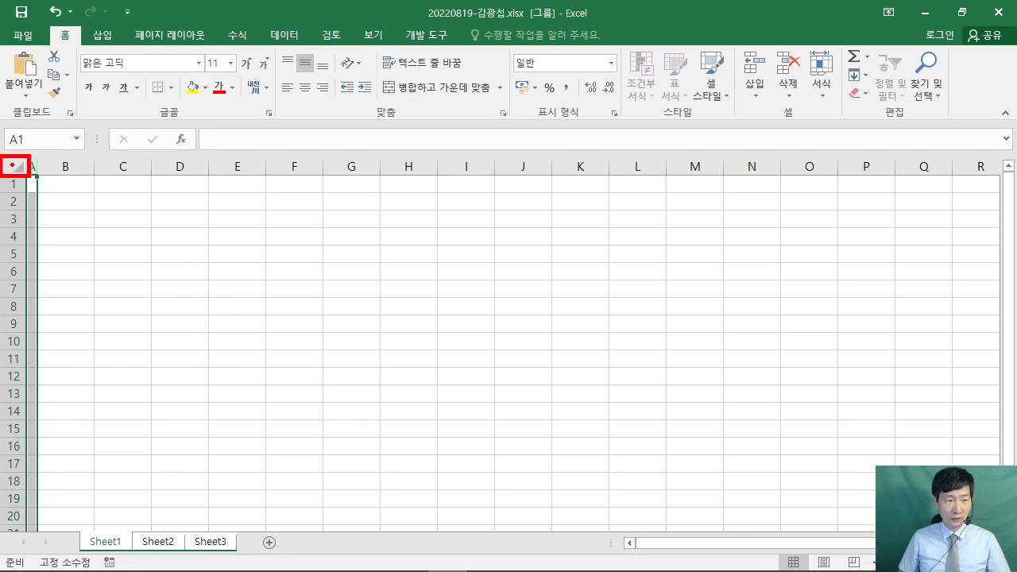
drag(111, 263, 18, 168)
key(Escape)
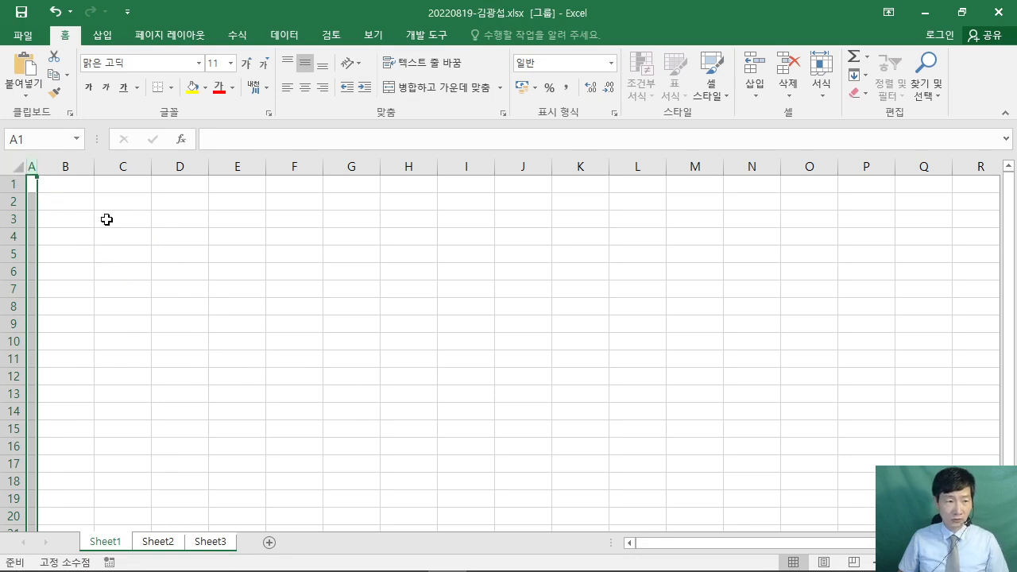
click(18, 166)
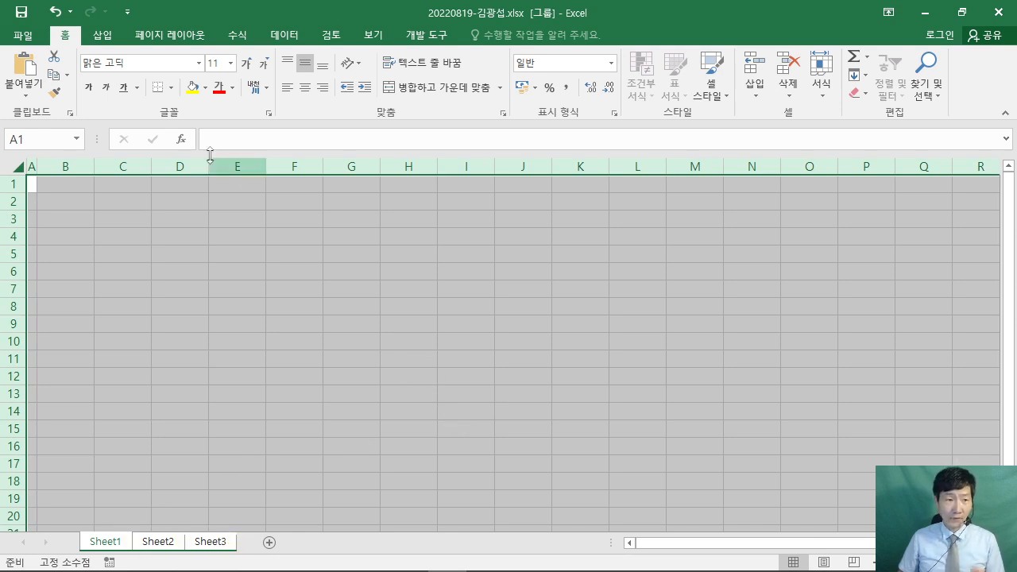
click(139, 63)
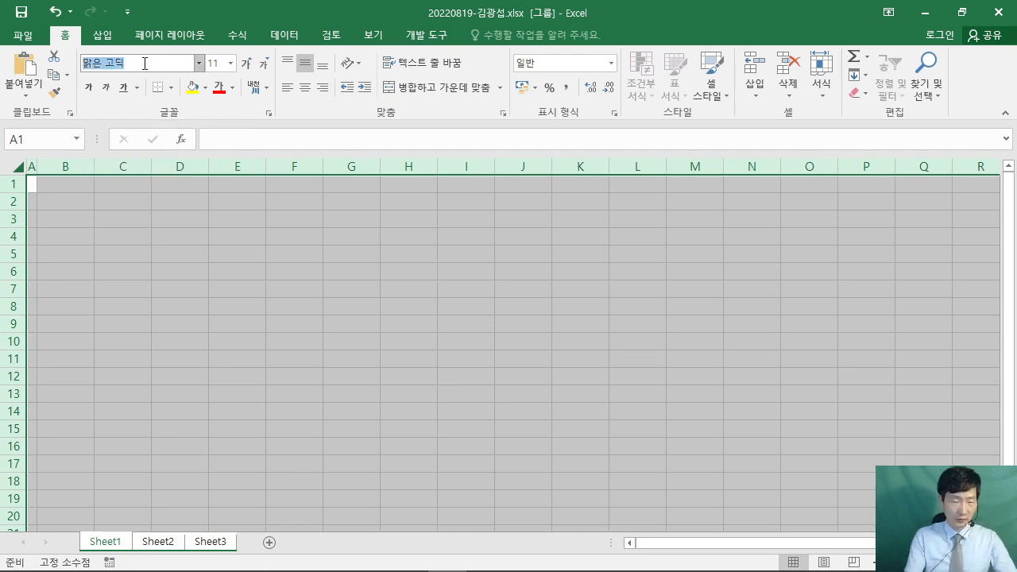
text(ㄱㅜㄹ림)
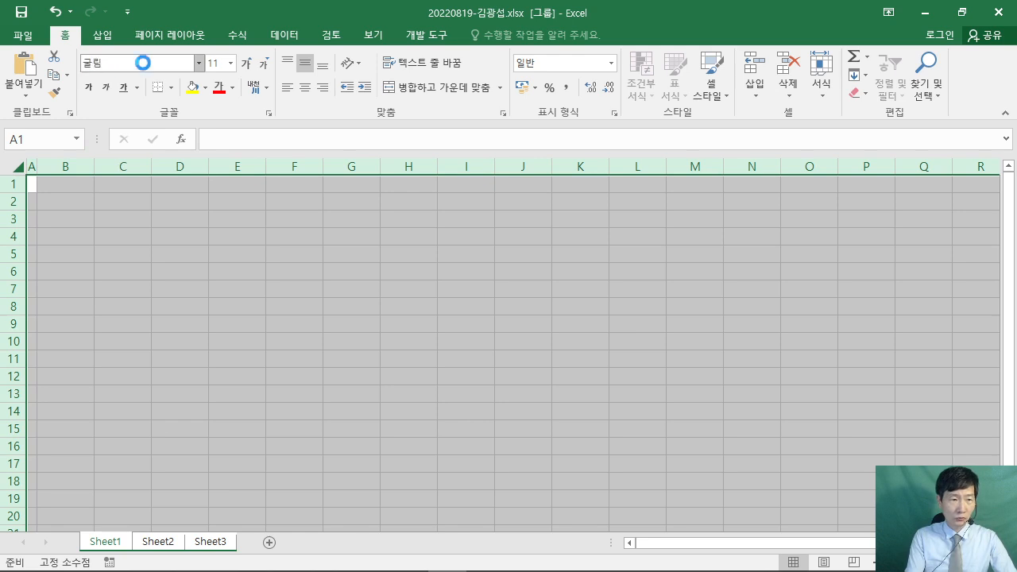
key(Return)
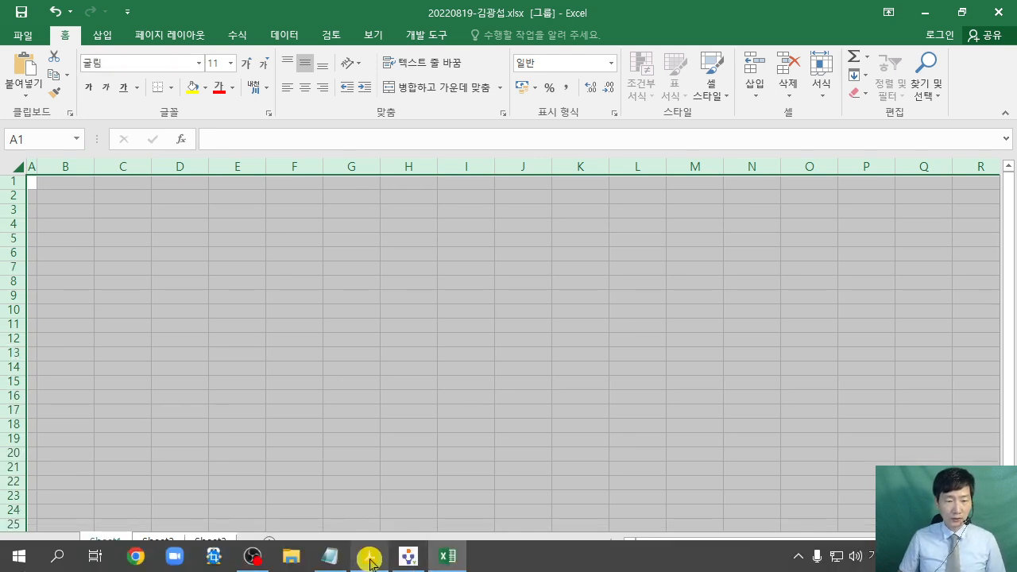
click(369, 560)
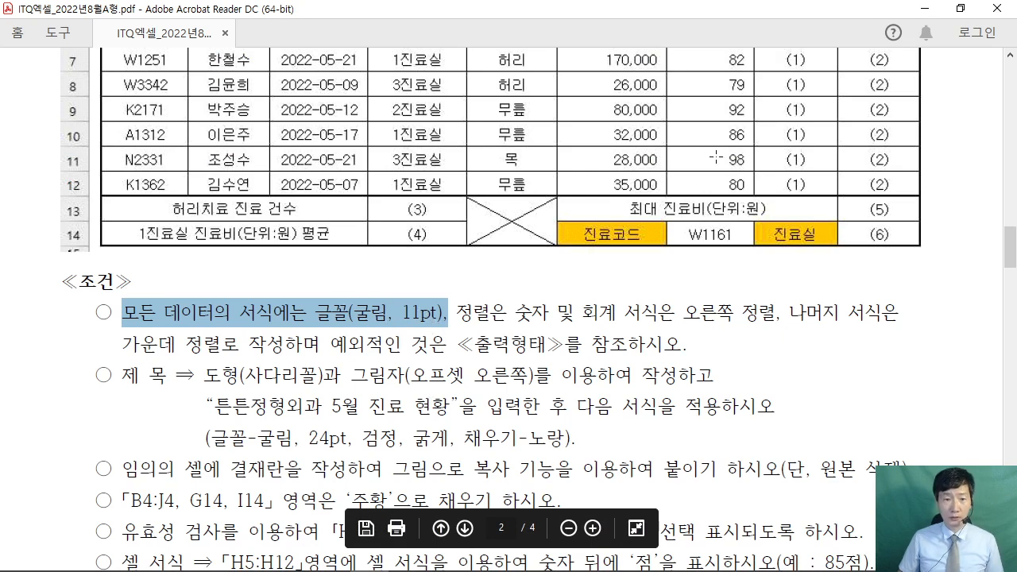
click(447, 560)
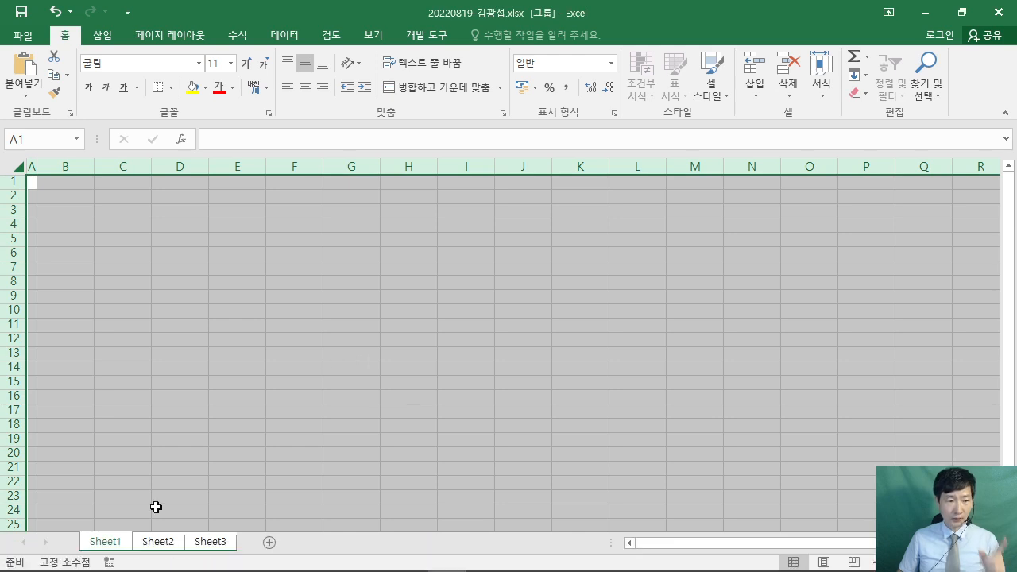
Deselect the cells and rename Sheet1 as 제1작업.
click(114, 542)
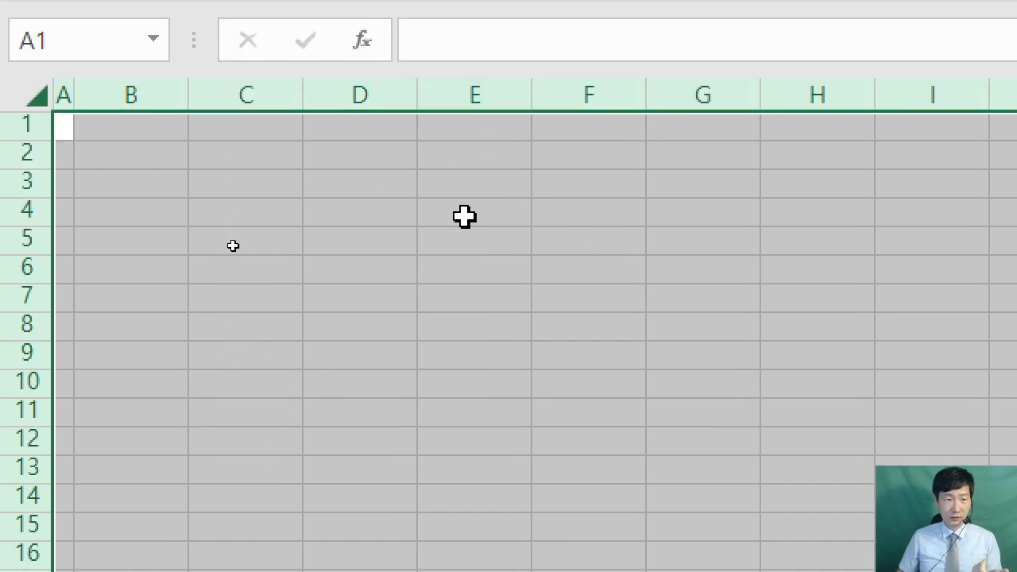
click(552, 320)
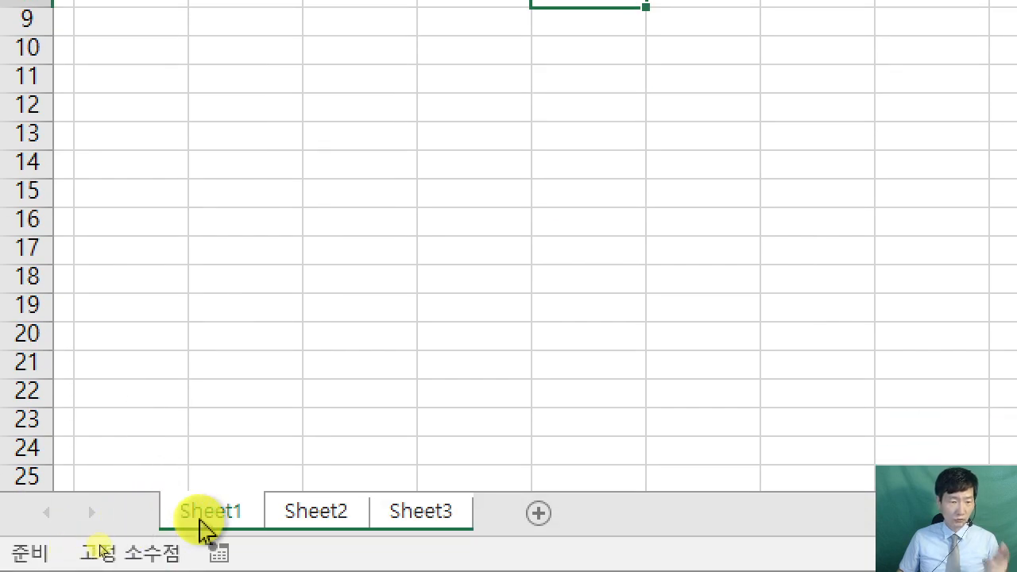
double_click(203, 513)
text(제)
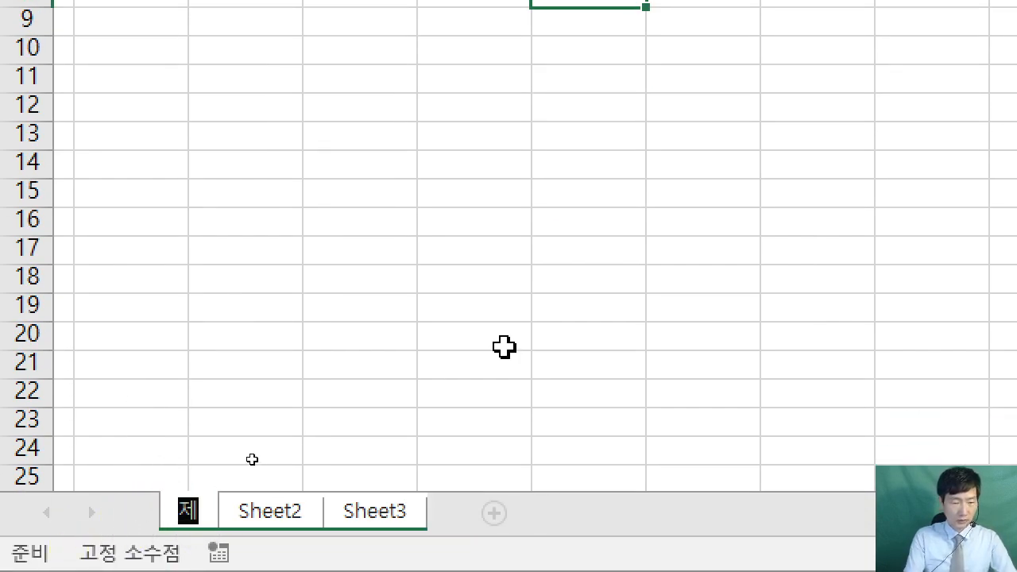
text(1작업)
key(Return)
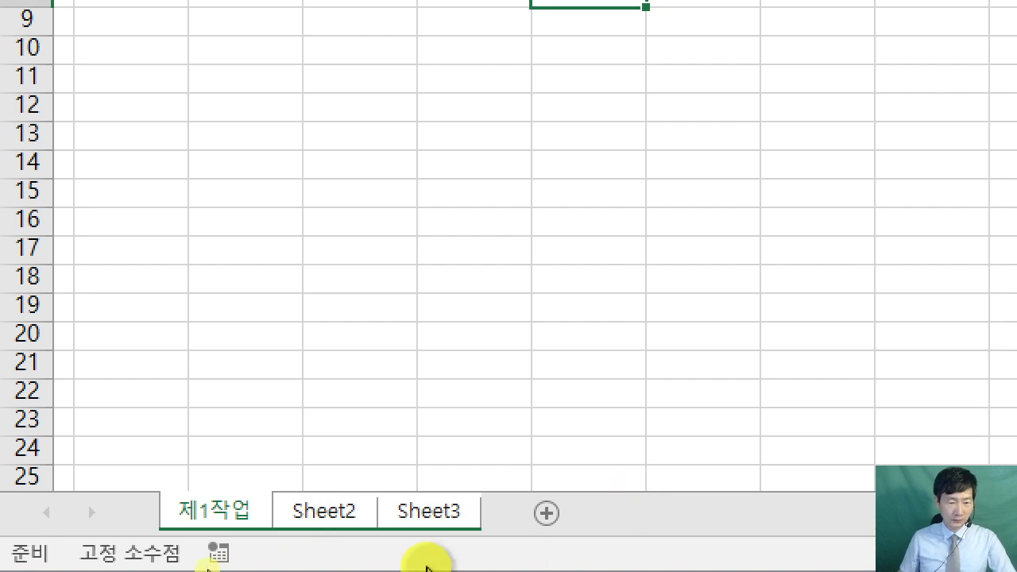
Rename Sheet2 as 제2작업 and Sheet3 as 제3작업, and make 제1작업 the active sheet.
double_click(332, 515)
text(제2작업)
key(Return)
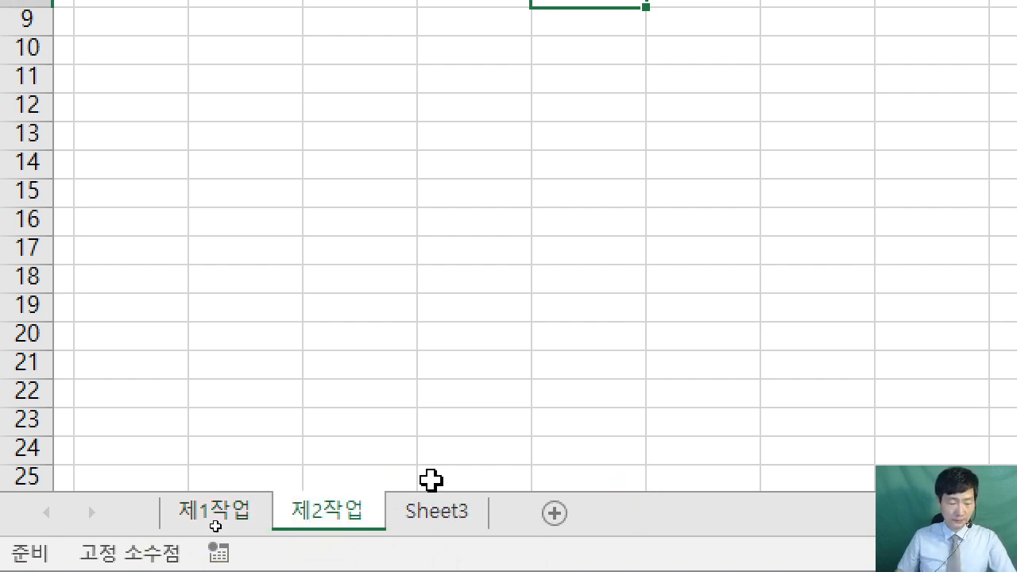
double_click(450, 515)
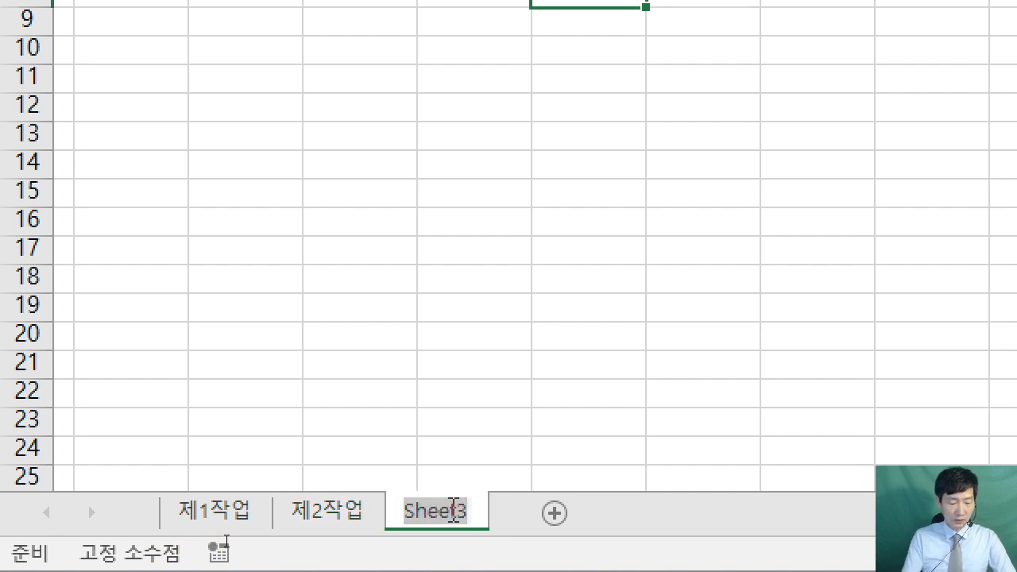
text(제3작업)
key(Return)
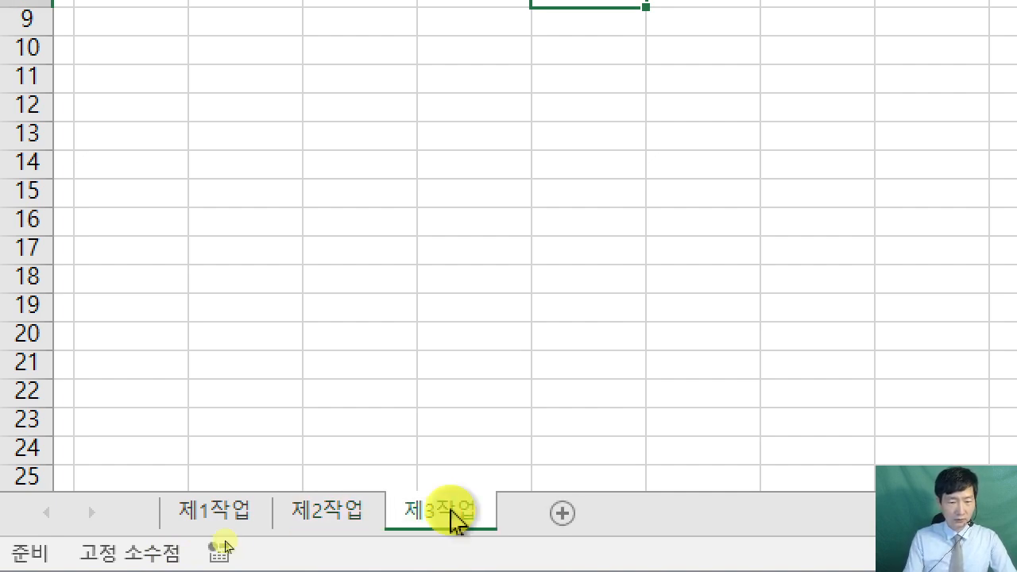
click(191, 518)
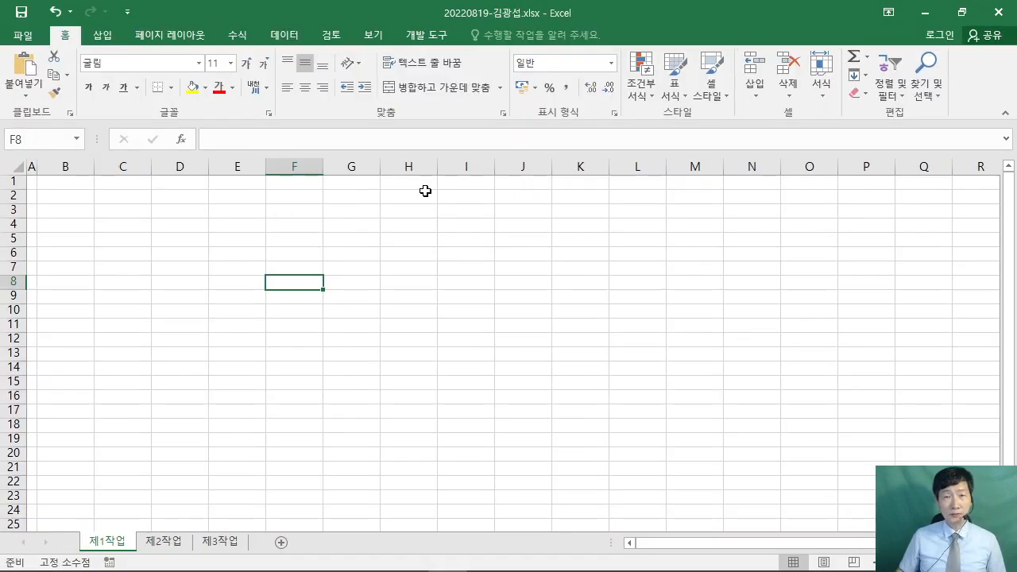
Tile the exam PDF and the workbook side by side with the workbook wider, showing the first task's output table.
drag(261, 16, 1016, 291)
click(367, 244)
click(370, 300)
scroll(382, 313, up, 3)
drag(437, 18, 0, 190)
scroll(388, 355, up, 3)
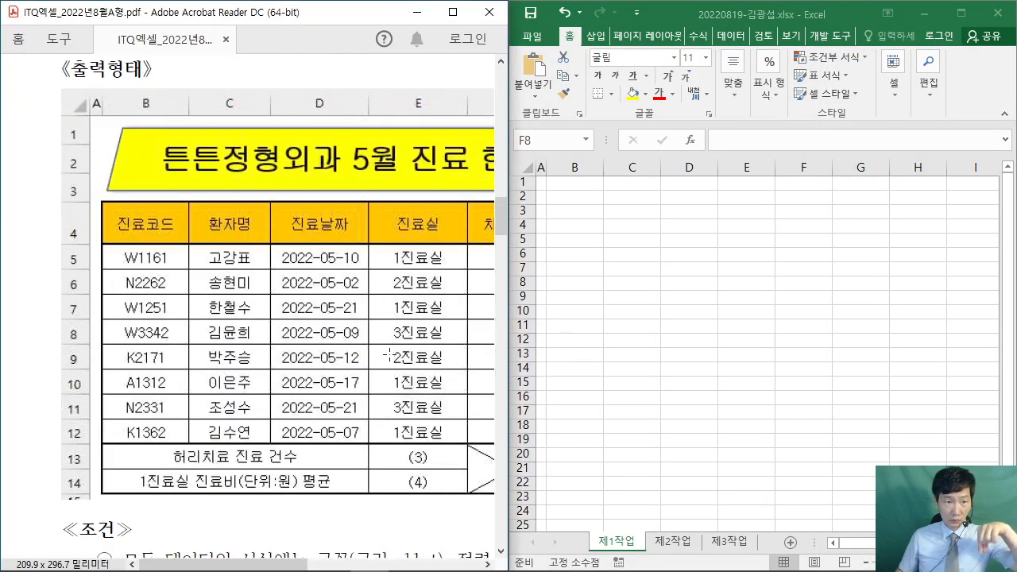
scroll(388, 355, up, 2)
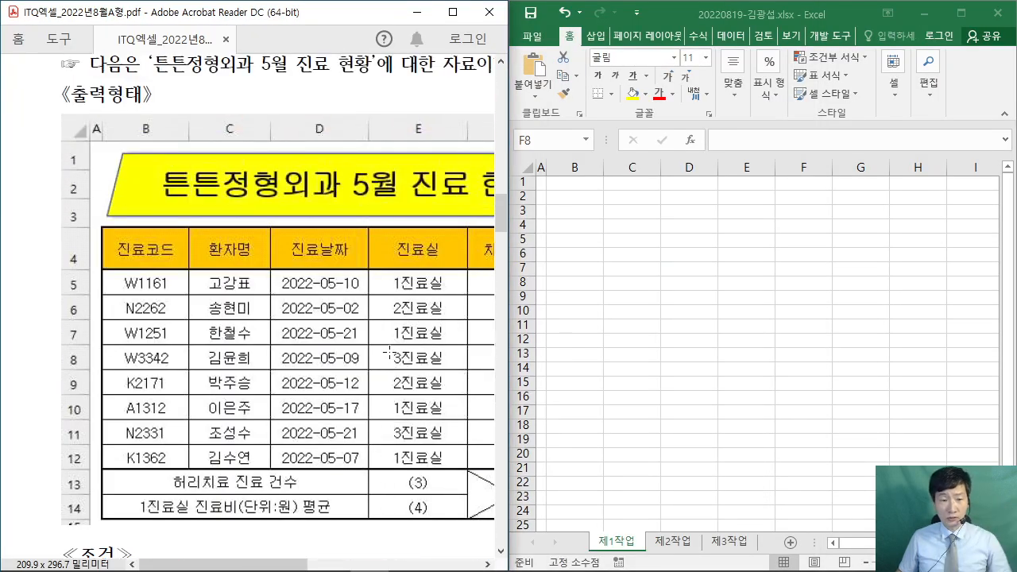
drag(177, 565, 191, 567)
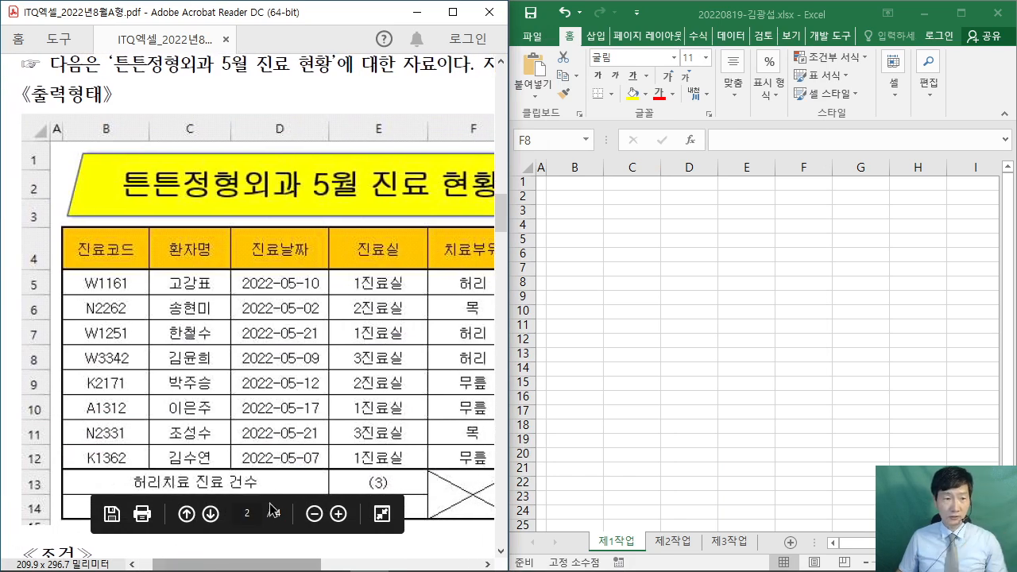
drag(508, 325, 346, 314)
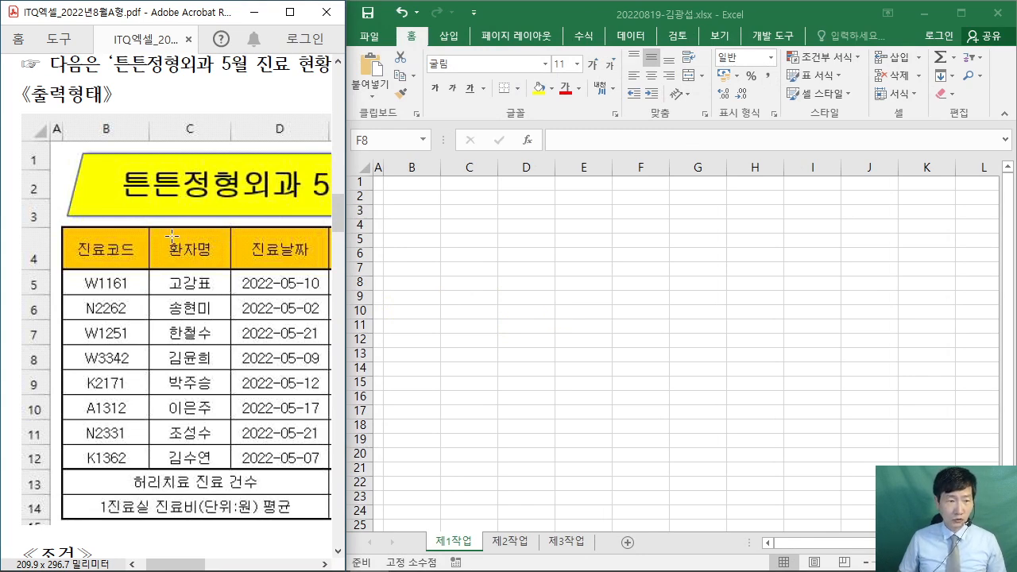
scroll(178, 237, down, 3)
scroll(181, 253, up, 4)
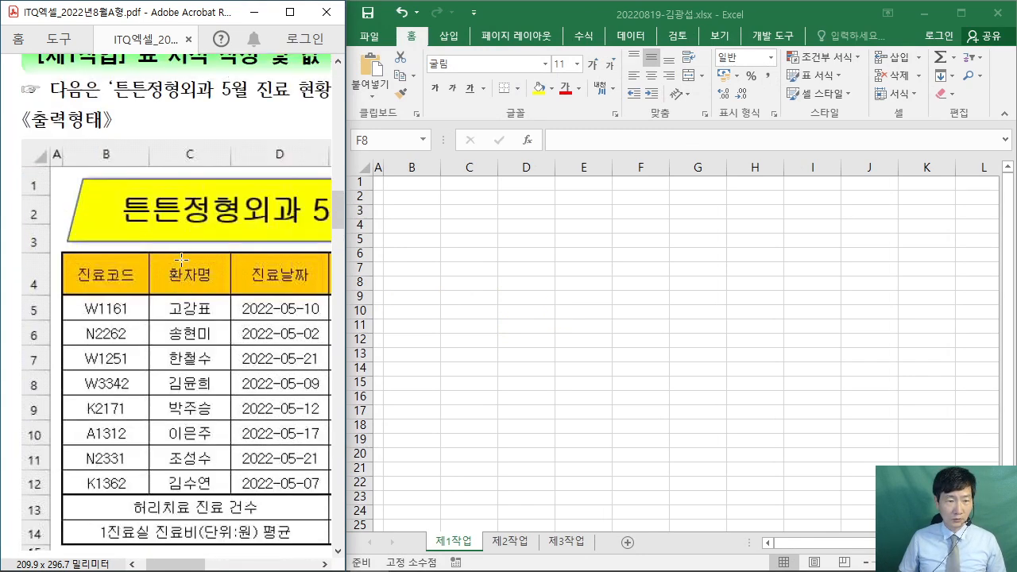
Enlarge the PDF and examine the title, approval box and data table areas of the first task's output form.
click(289, 12)
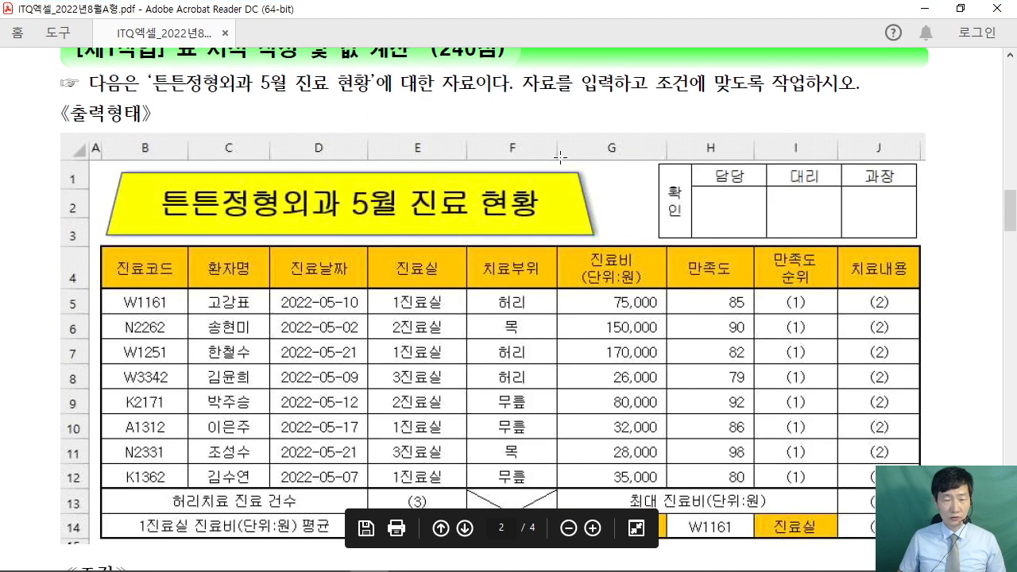
drag(93, 157, 585, 239)
drag(647, 160, 927, 242)
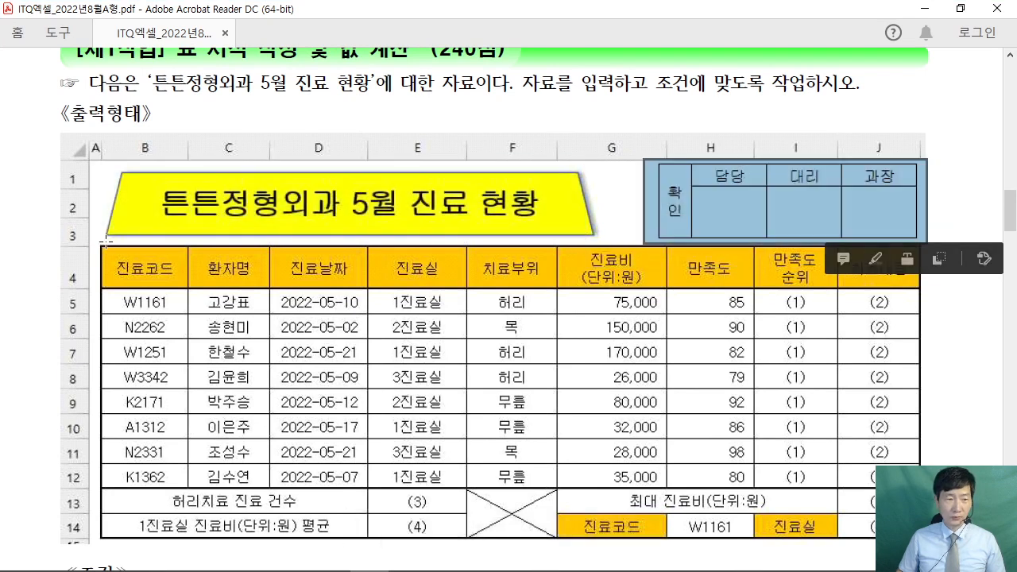
drag(102, 245, 921, 538)
click(963, 205)
Tile the PDF beside the workbook again, bring the table's first columns into view, and widen the workbook window further.
drag(643, 17, 2, 214)
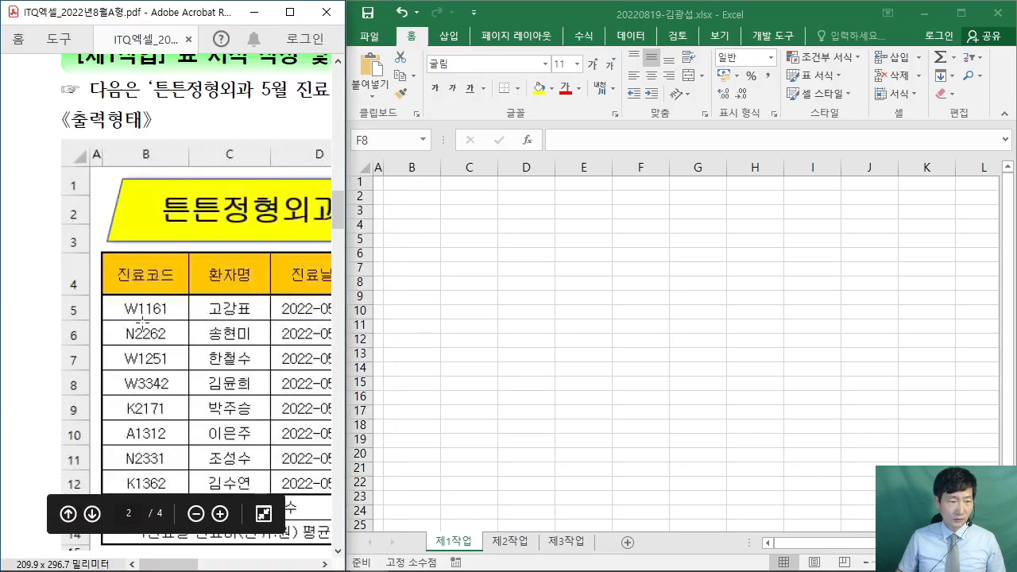
drag(185, 565, 199, 565)
click(413, 227)
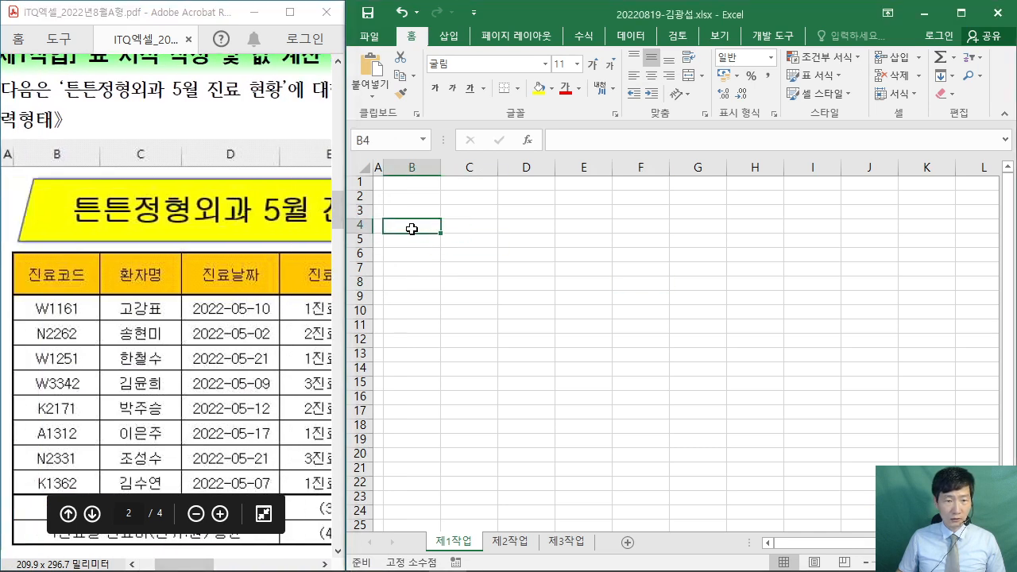
drag(356, 185, 327, 185)
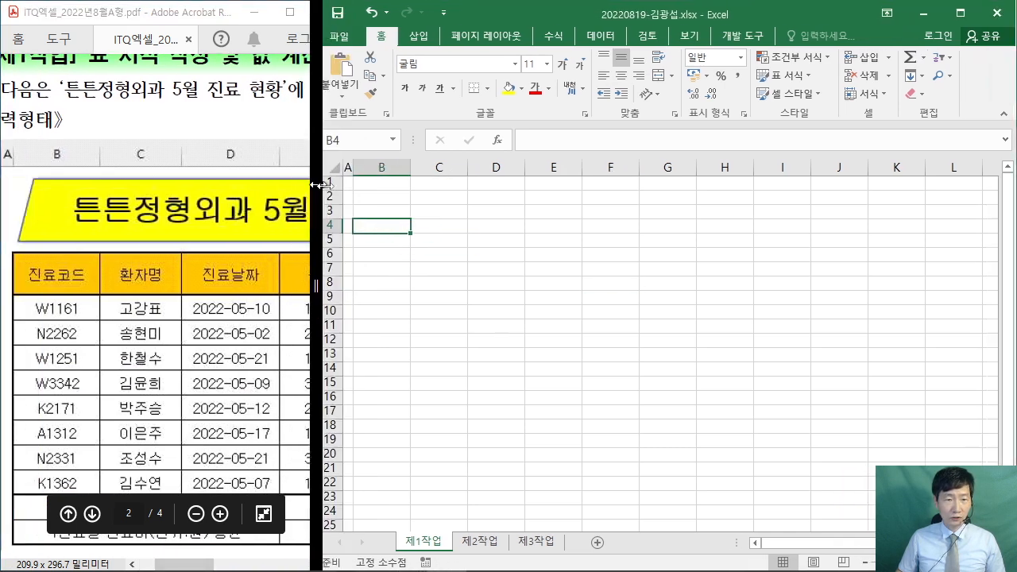
Collapse the ribbon and select the table range B4:J14 on the 제1작업 sheet.
scroll(499, 270, up, 2)
scroll(432, 269, up, 3)
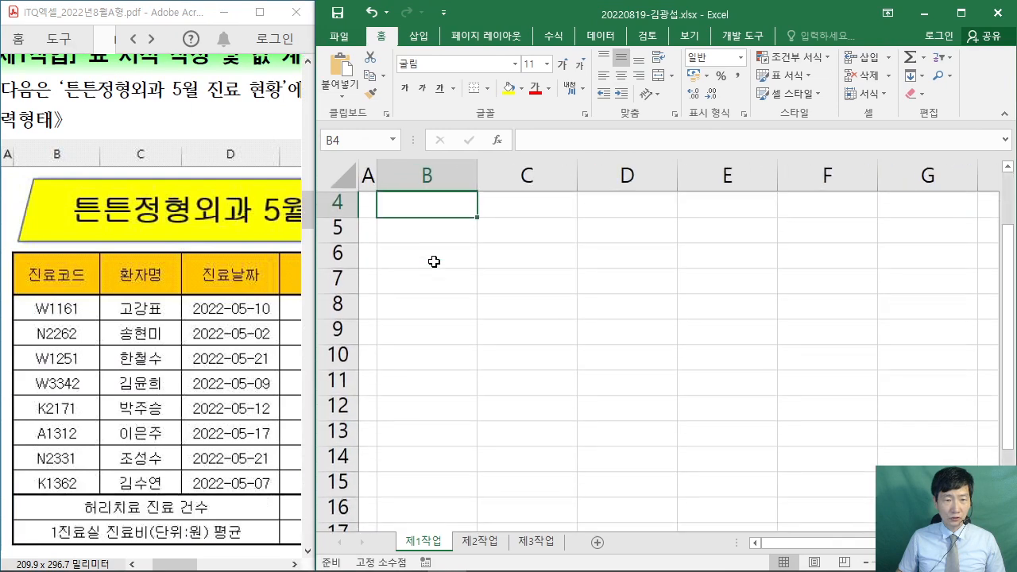
double_click(382, 36)
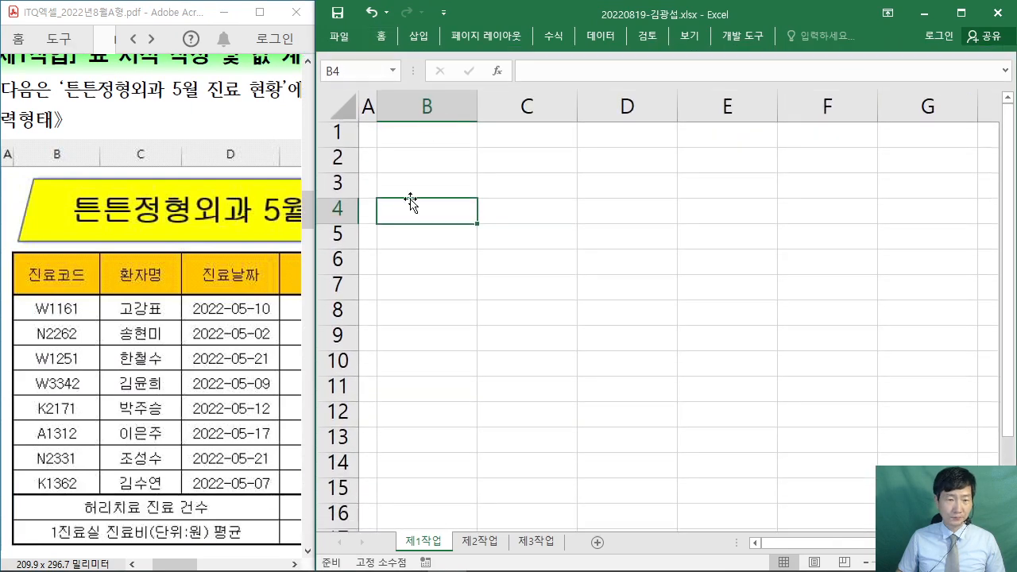
drag(429, 210, 718, 474)
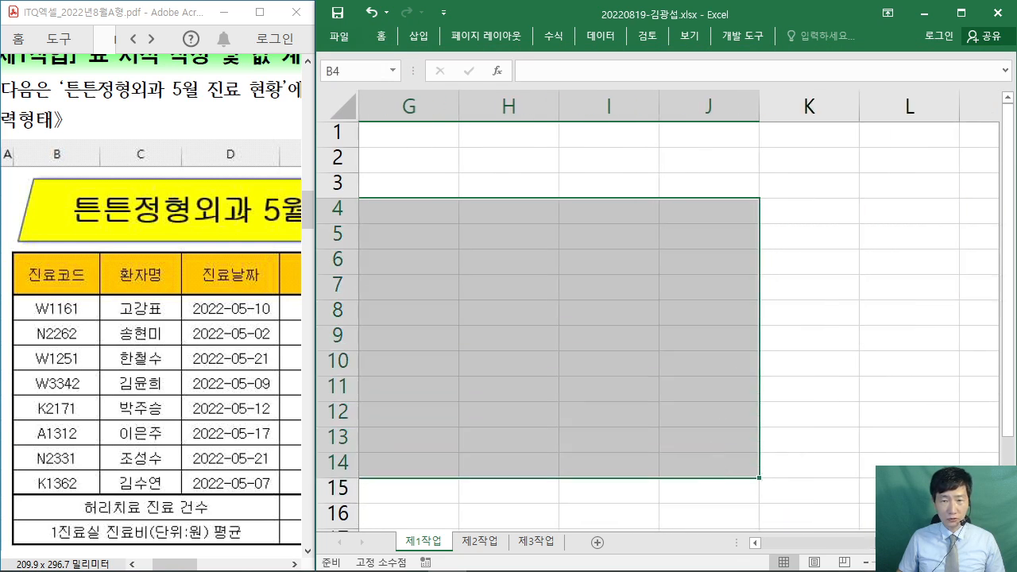
drag(938, 544, 803, 546)
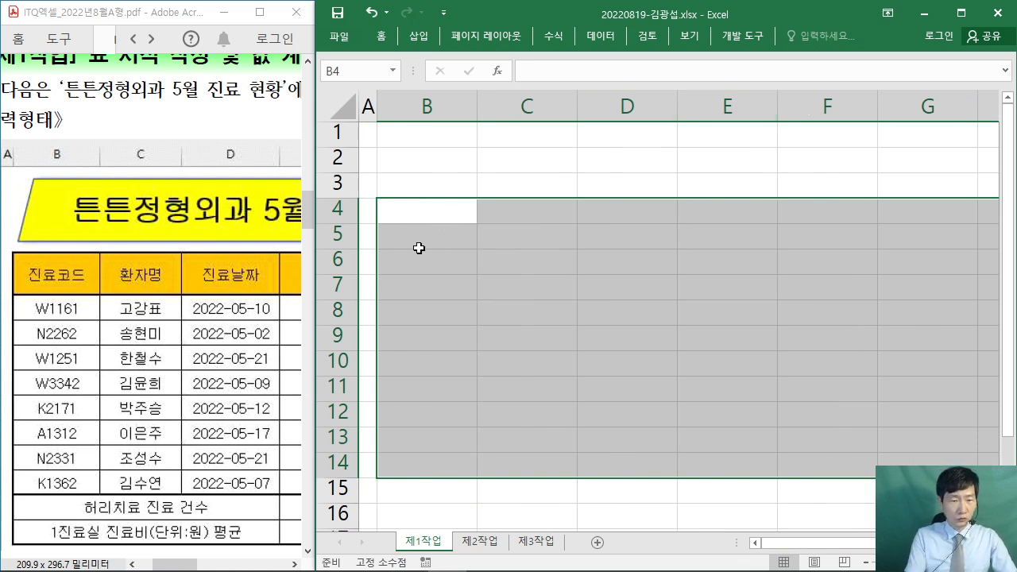
Enter the header 진료코드 in B4 and the codes W1161 and N2262 in B5 and B6.
text(진료코드)
key(Return)
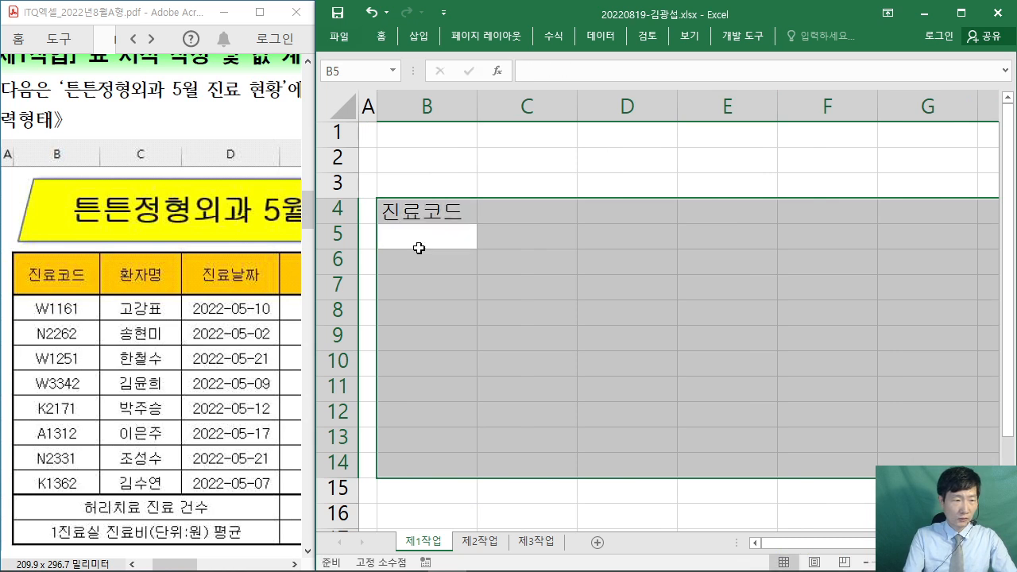
text(w)
text(W)
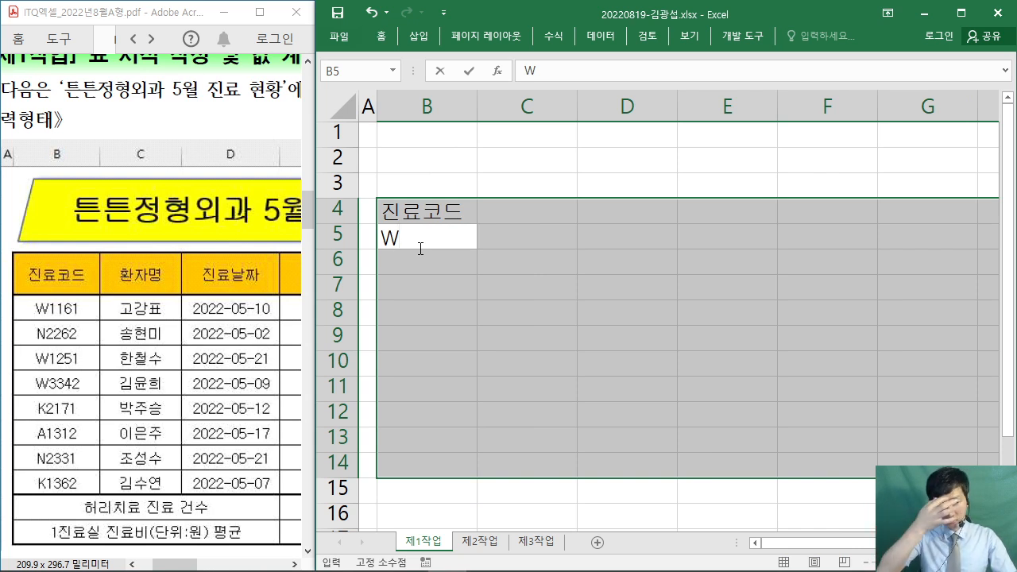
text(1161)
key(Return)
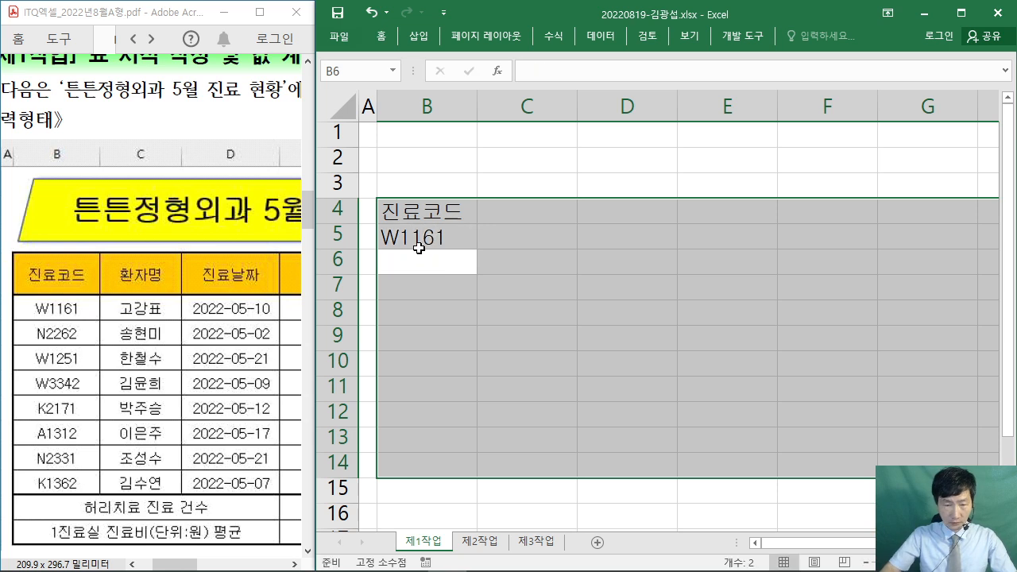
text(N2262)
key(Return)
text(W)
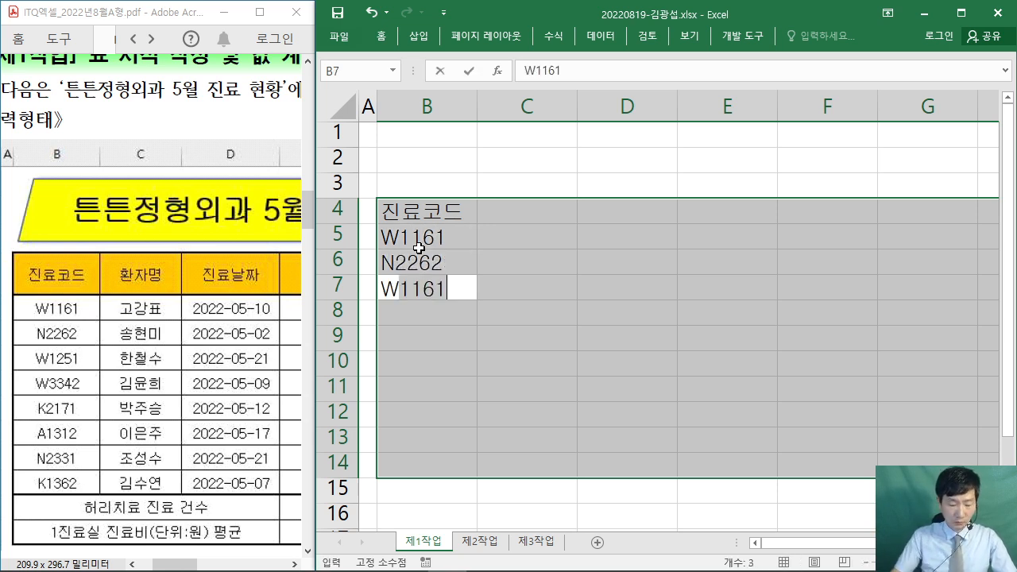
text(1250)
key(Return)
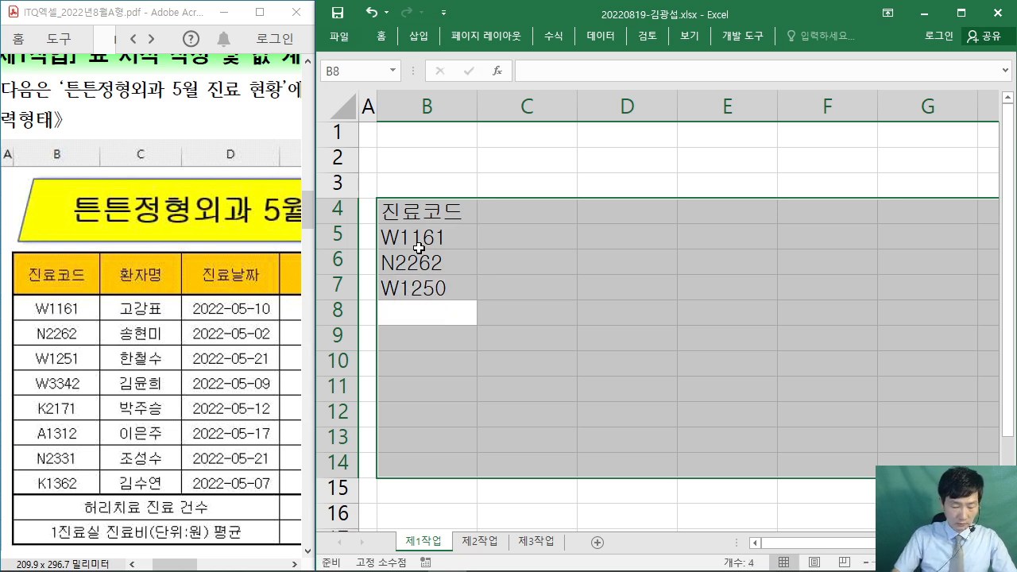
key(Up)
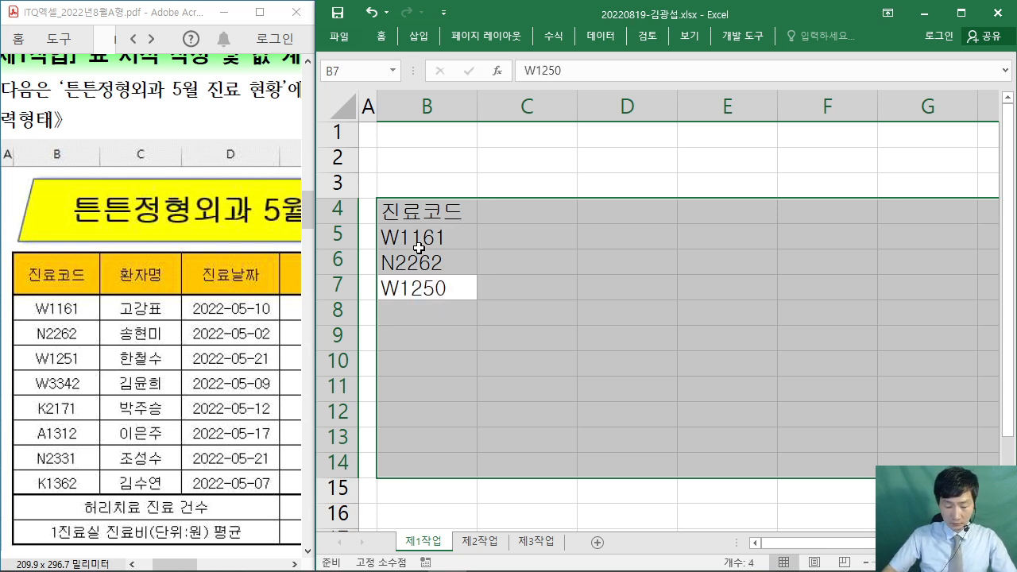
Enter the codes W1251 and W3342 in cells B7 and B8.
text(W1251)
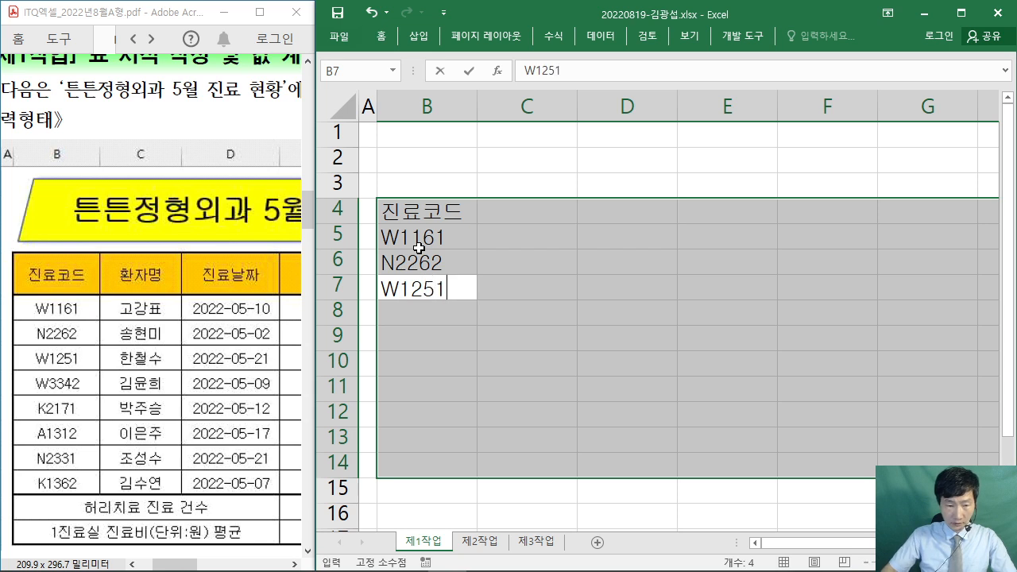
key(Return)
text(W)
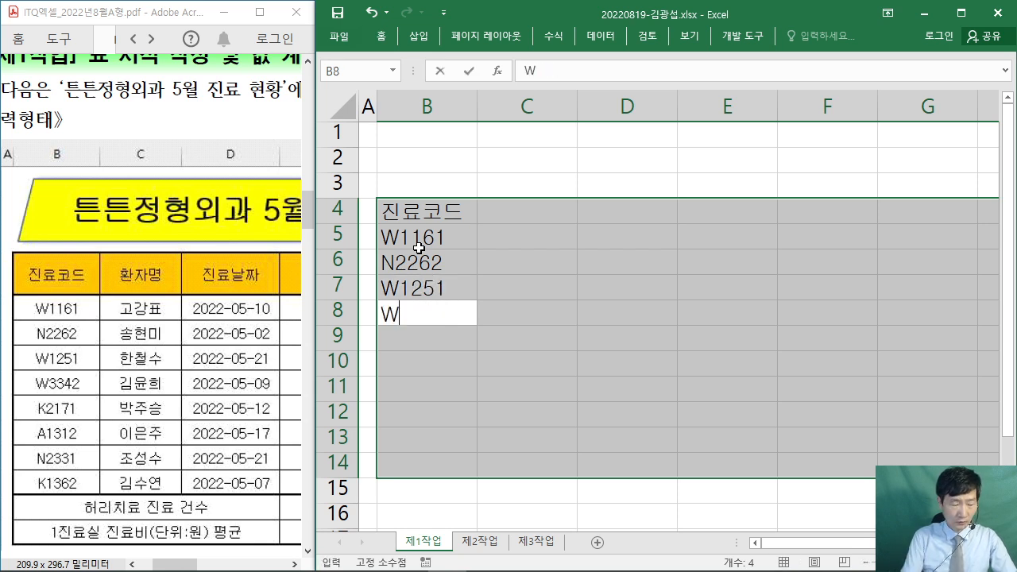
text(3342)
key(Return)
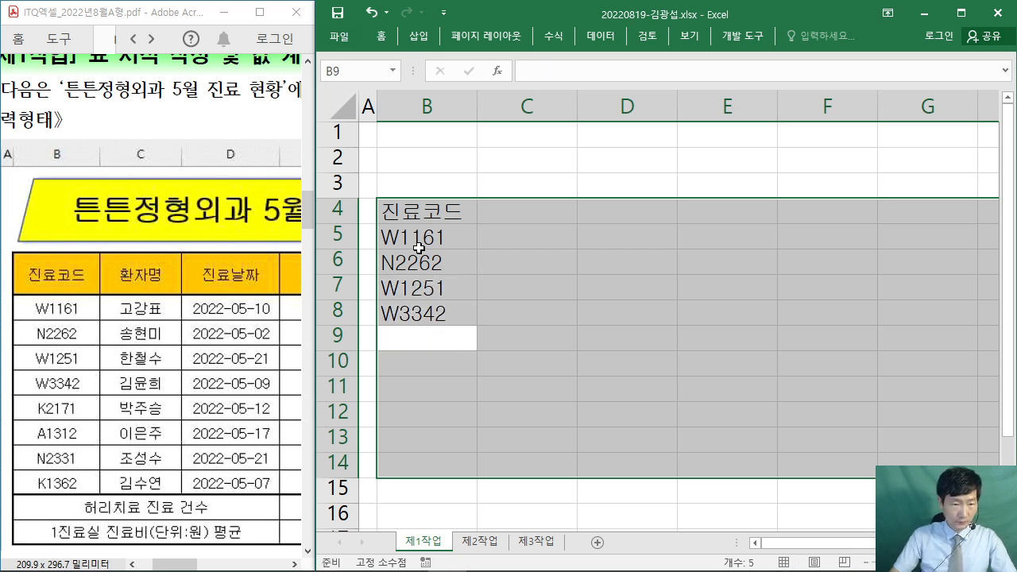
Enter the remaining codes K2171, A1312, N2331 and K1362 in cells B9 to B12.
text(K2171)
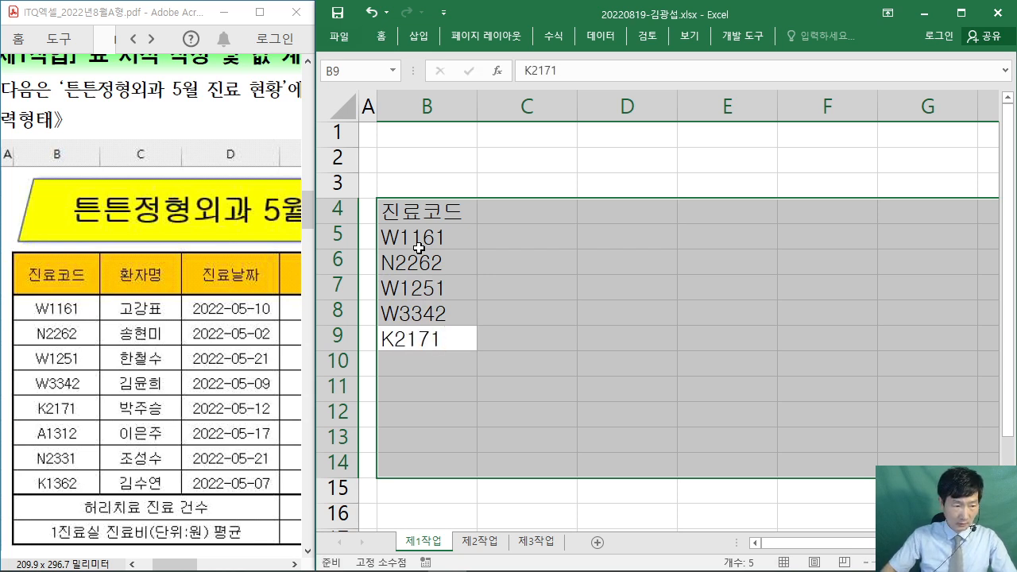
key(Return)
text(A1312)
key(Return)
text(N)
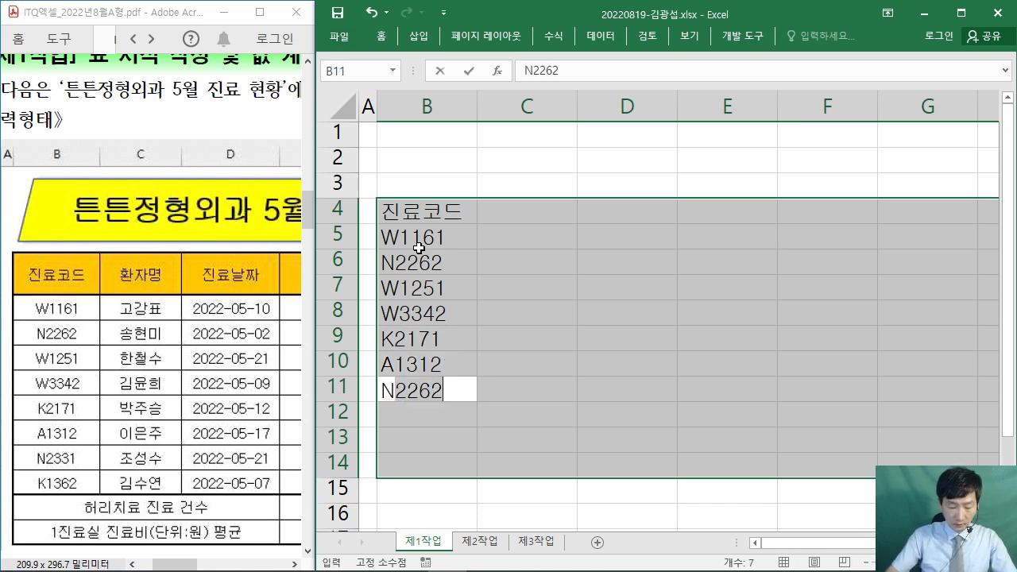
text(2331)
key(Return)
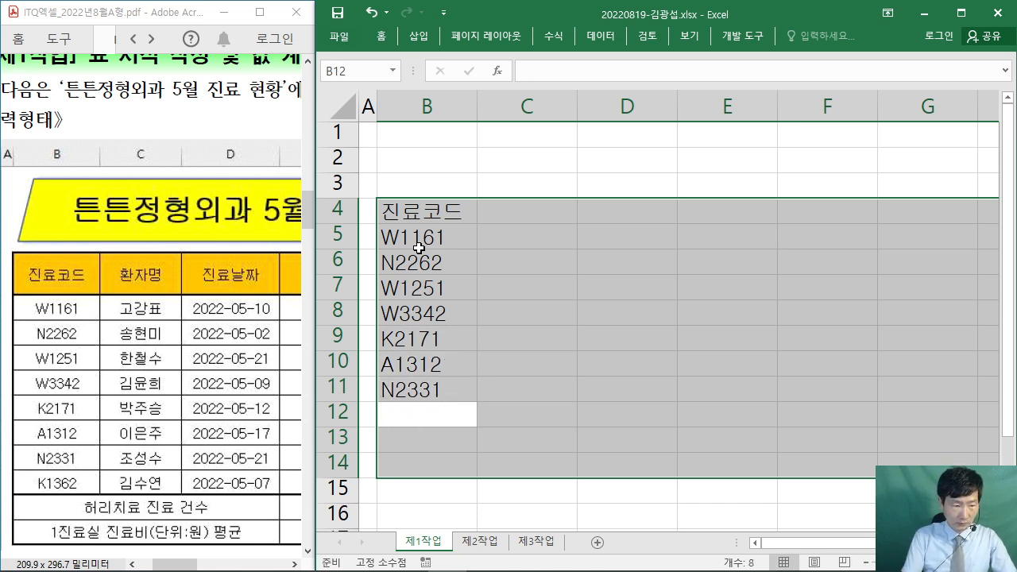
text(K1362)
key(Return)
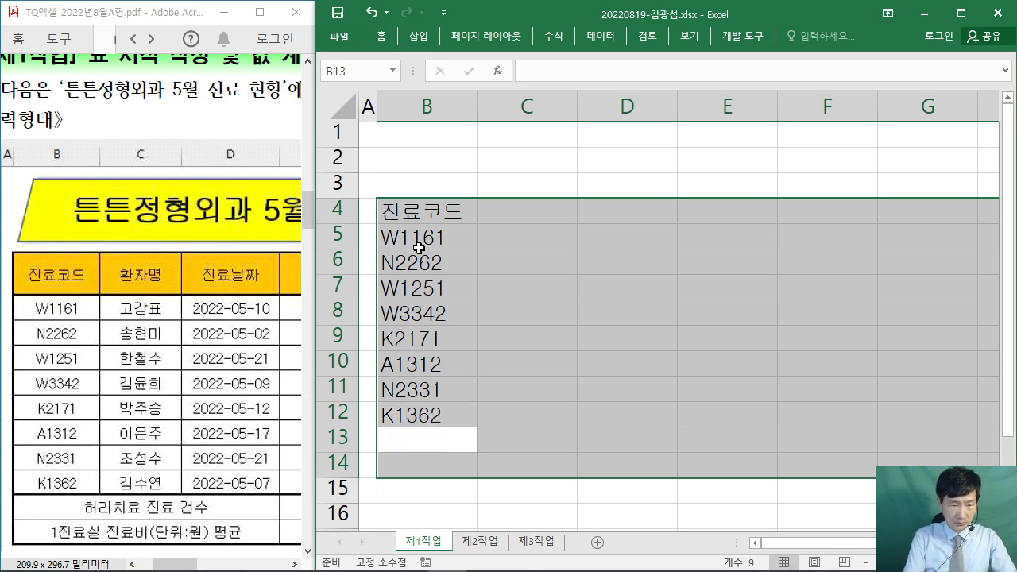
Enter the summary labels 허리치료 진료 건수 in B13 and 1진료실 진료비(단위:원) 평균 in B14.
text(허리치료 )
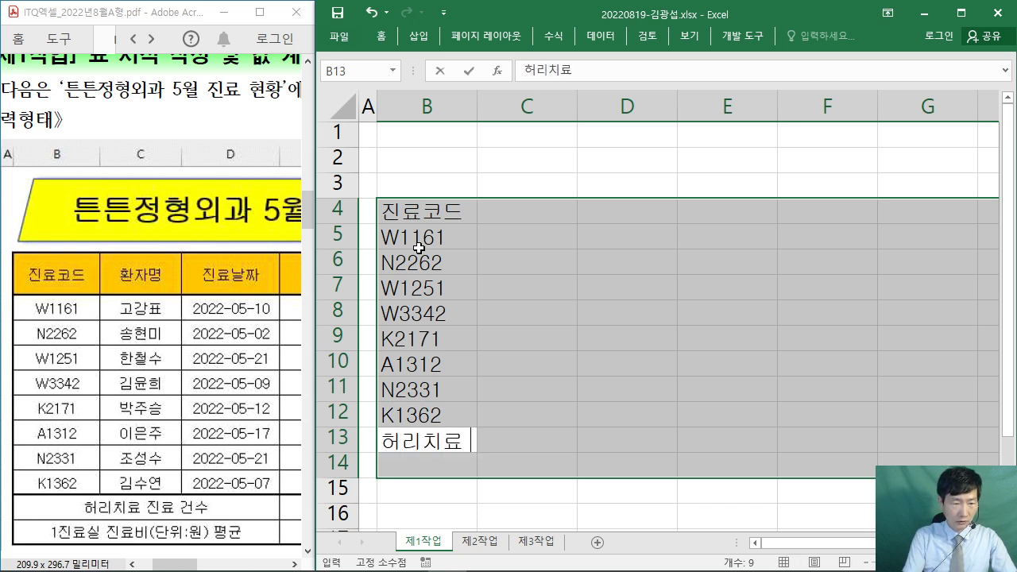
text(진료 건수)
key(Return)
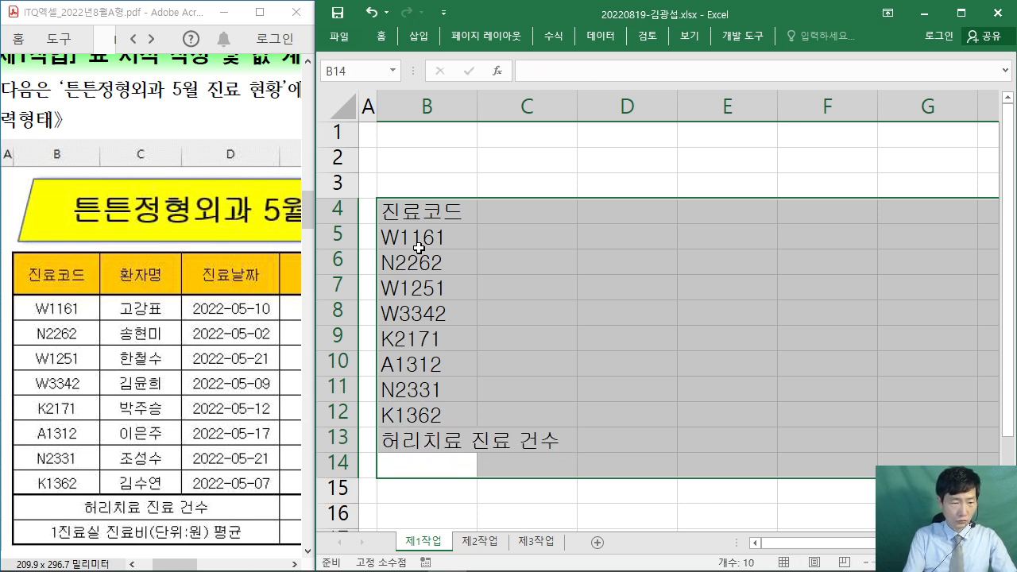
text(1진료시)
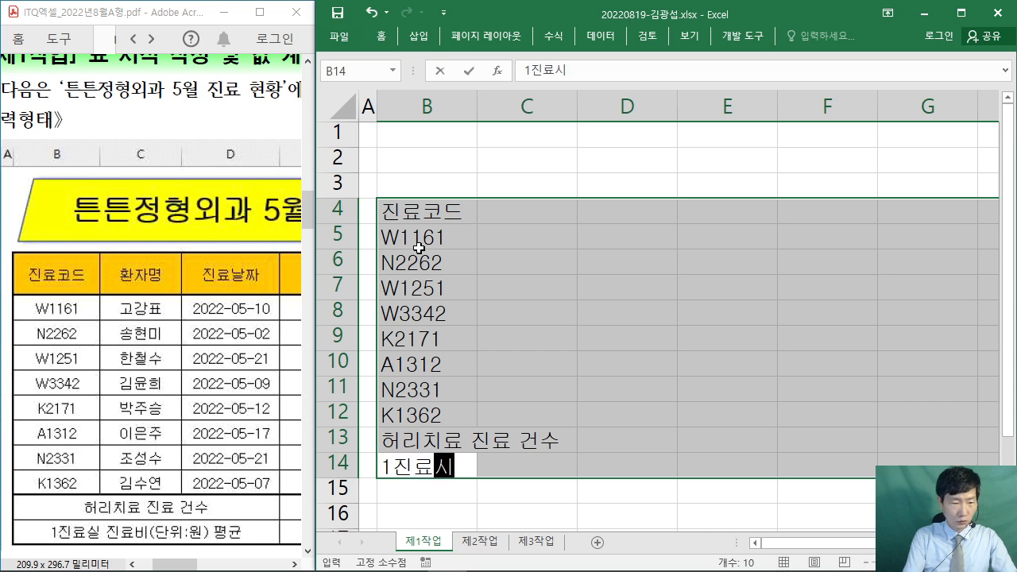
text(실 진료비()
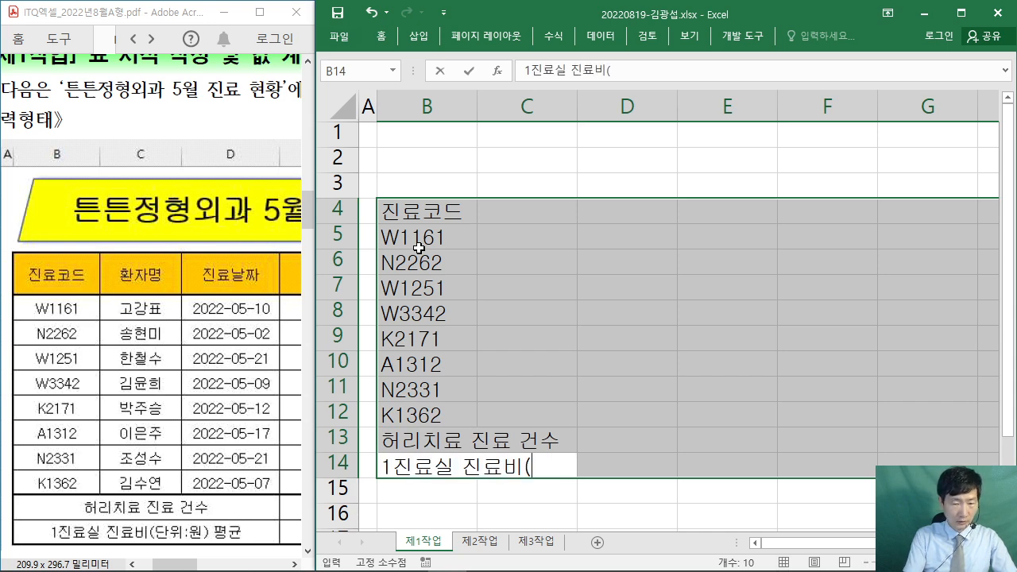
text(단위:)
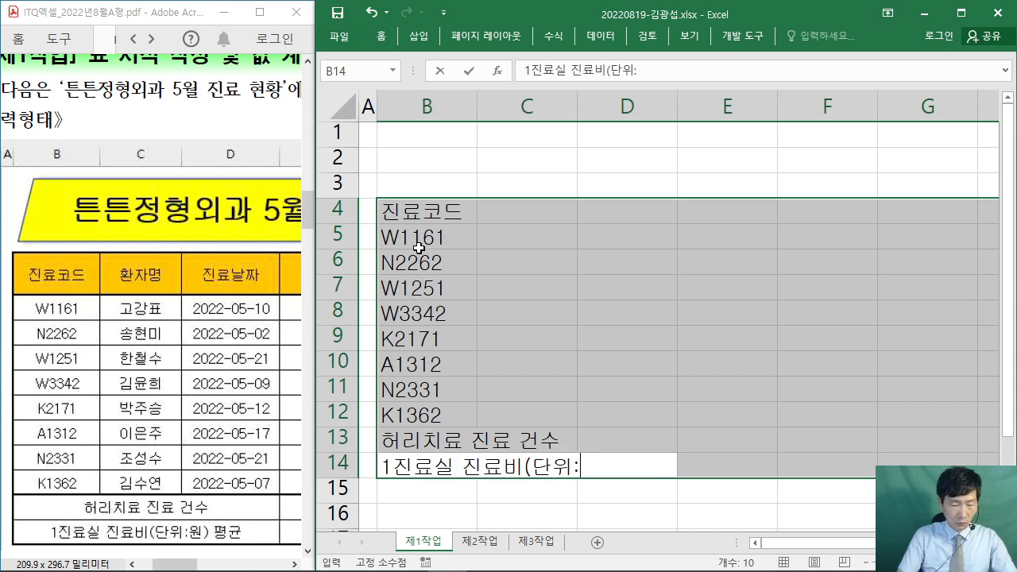
text(원) 평균)
key(Return)
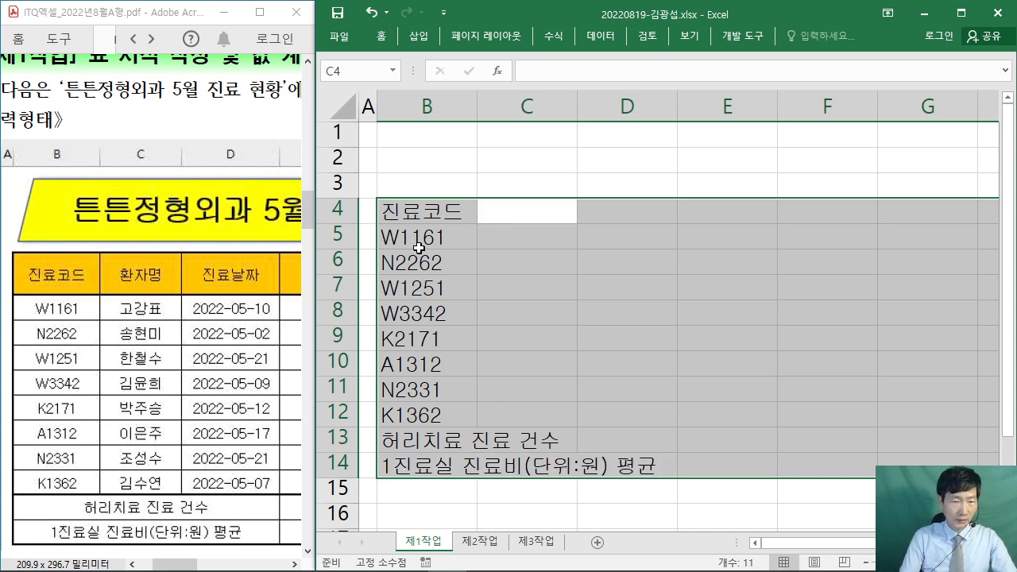
Enter the header 환자명 in C4 and the first three patients' names from the PDF in C5 to C7.
text(환자명)
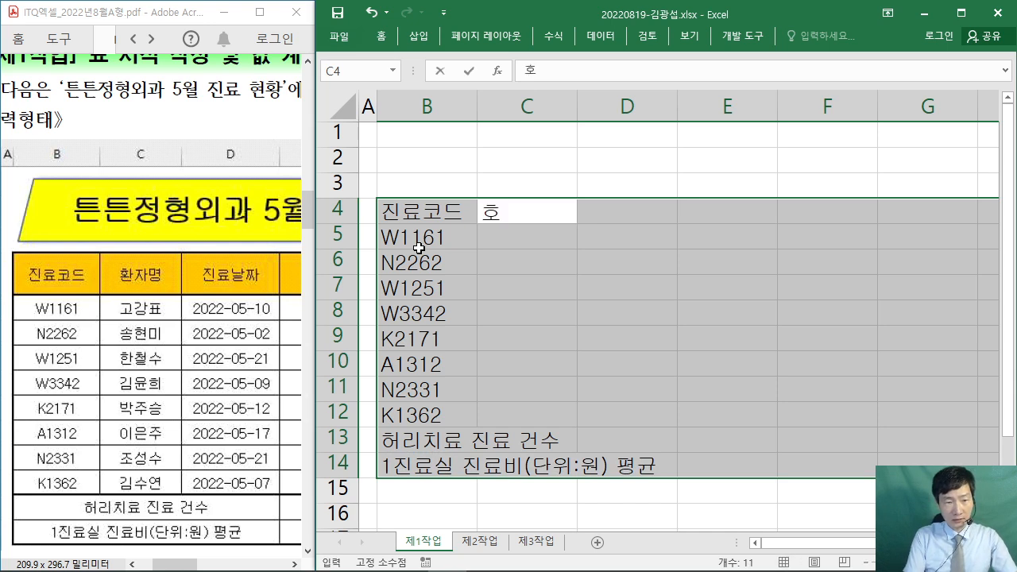
key(Return)
text(ㄱㅗ강표)
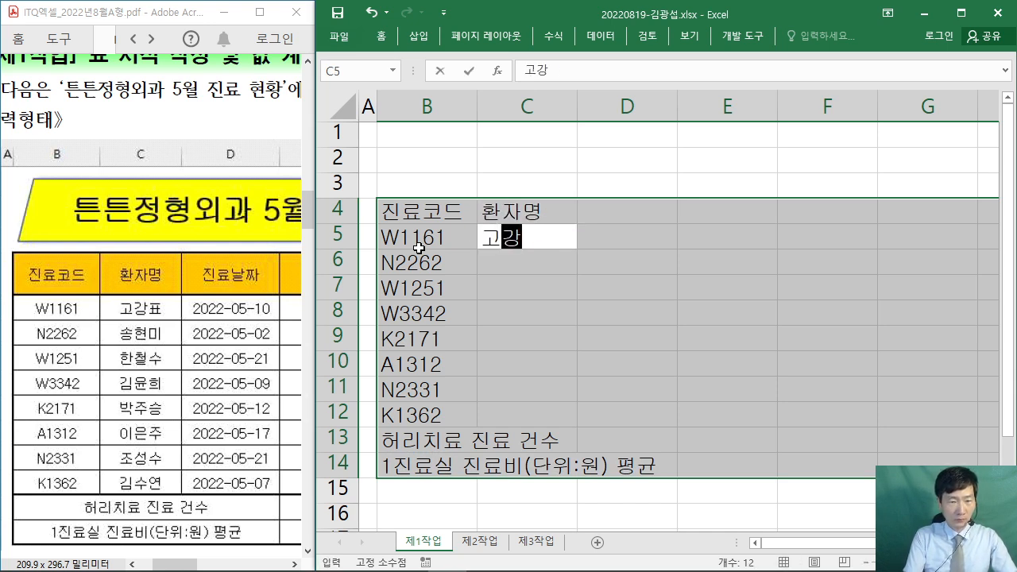
key(Return)
text(송혐ㅣ)
key(Return)
text(한철수)
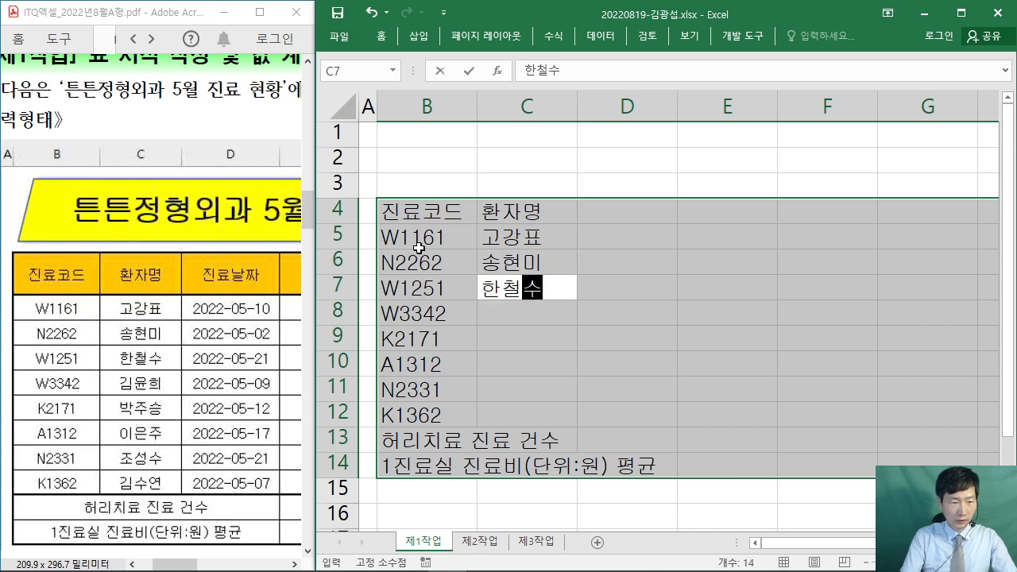
key(Return)
Enter the remaining five patients' names from the PDF in cells C8 to C12.
text(김윤희)
key(Return)
text(박주승)
key(Return)
text(이은주)
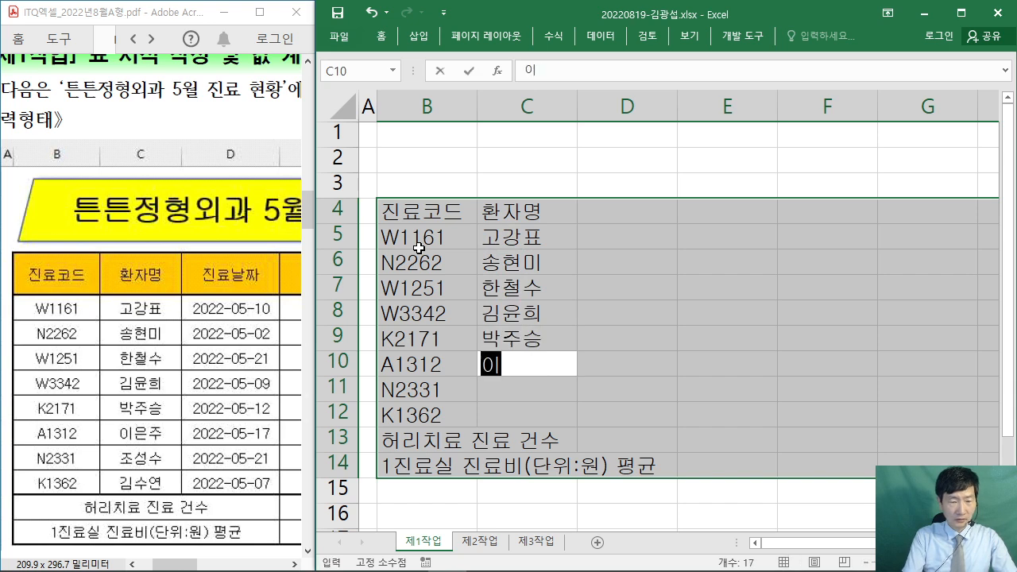
key(Return)
text(조성수)
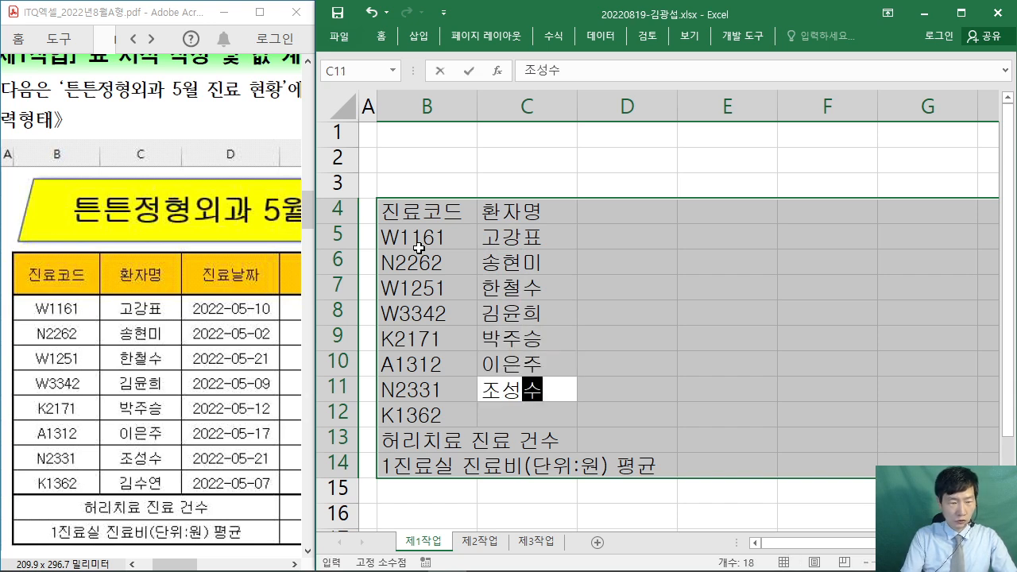
key(Return)
text(김수연)
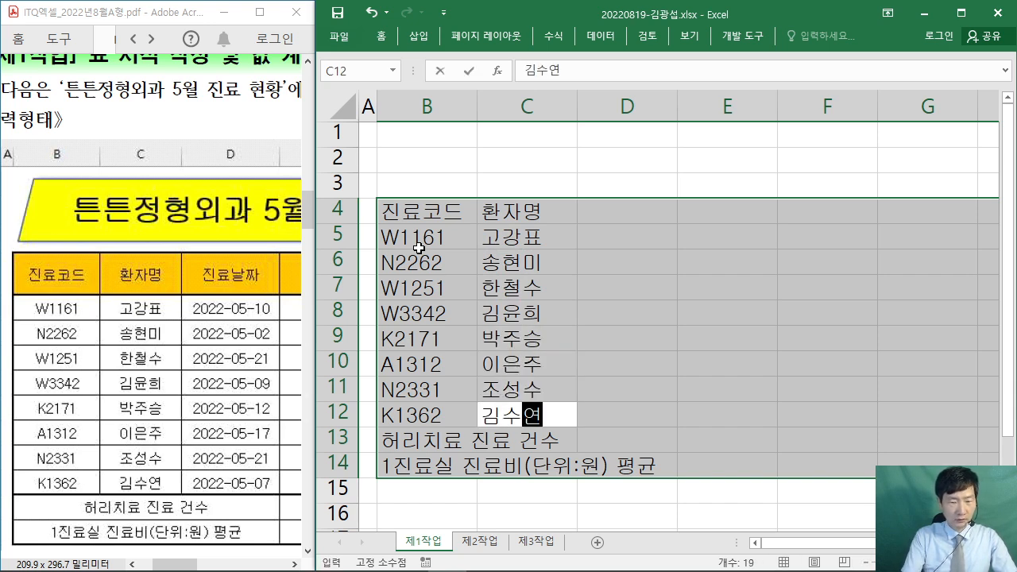
key(Return)
Enter the header 진료날짜 in D4 and the first date 2022-05-10 in D5.
key(Return)
key(Return)
text(진료날짜)
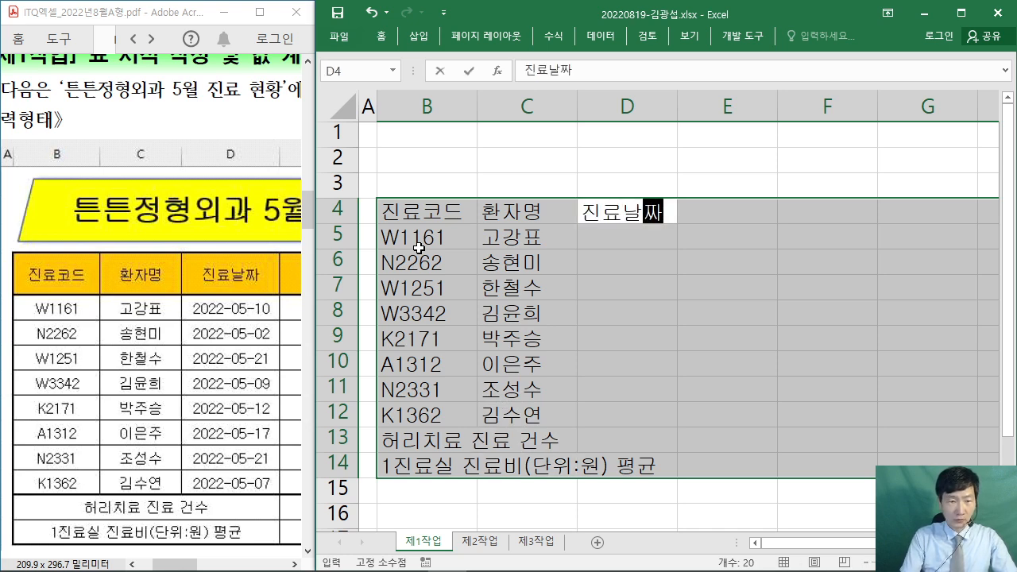
key(Return)
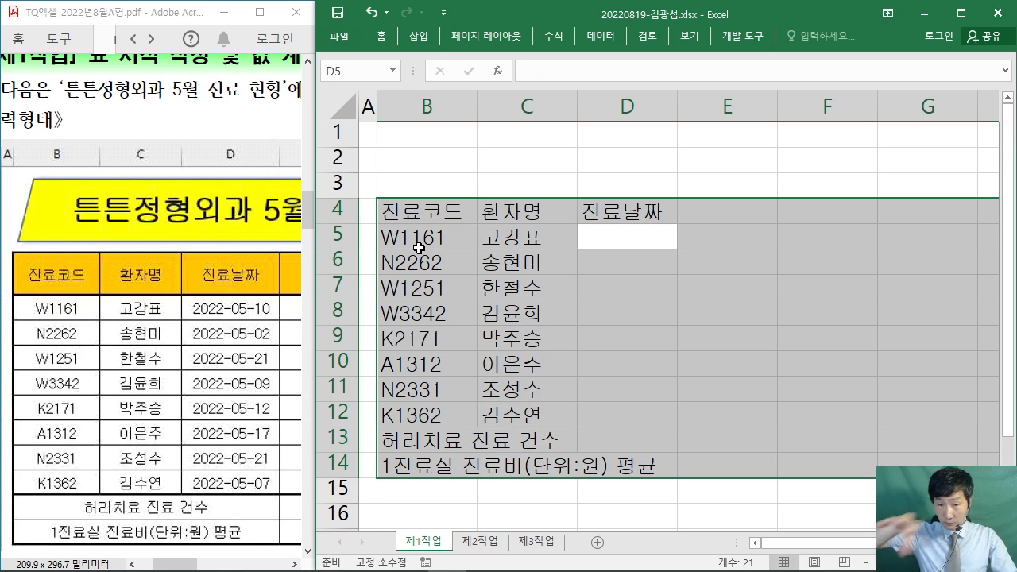
text(202)
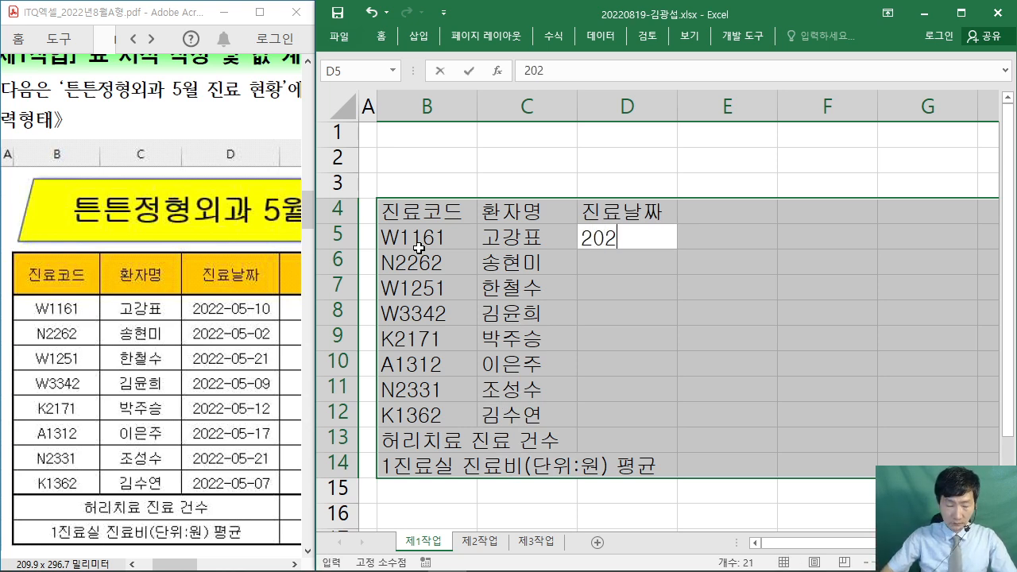
text(2-0)
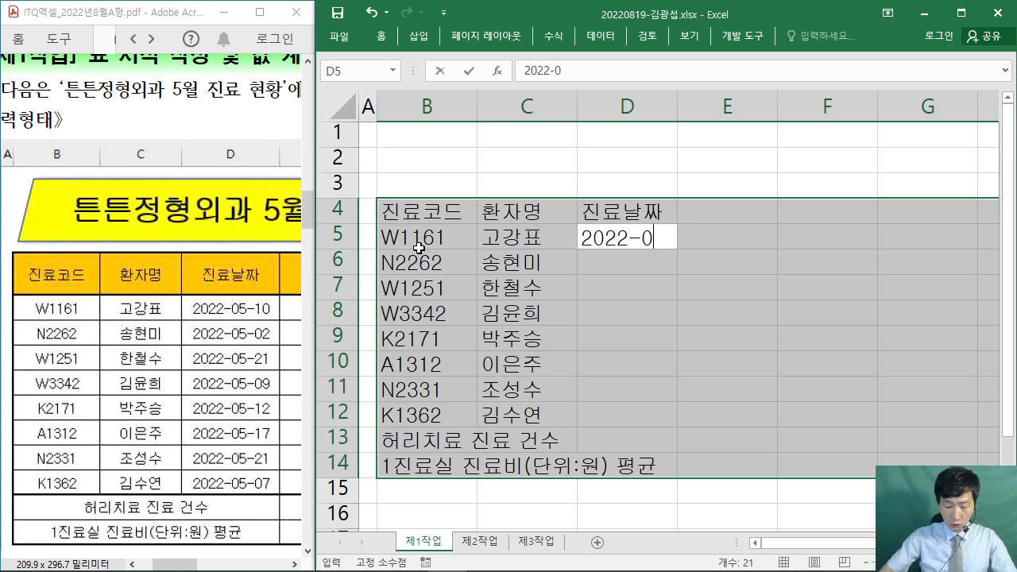
text(5-10)
key(Return)
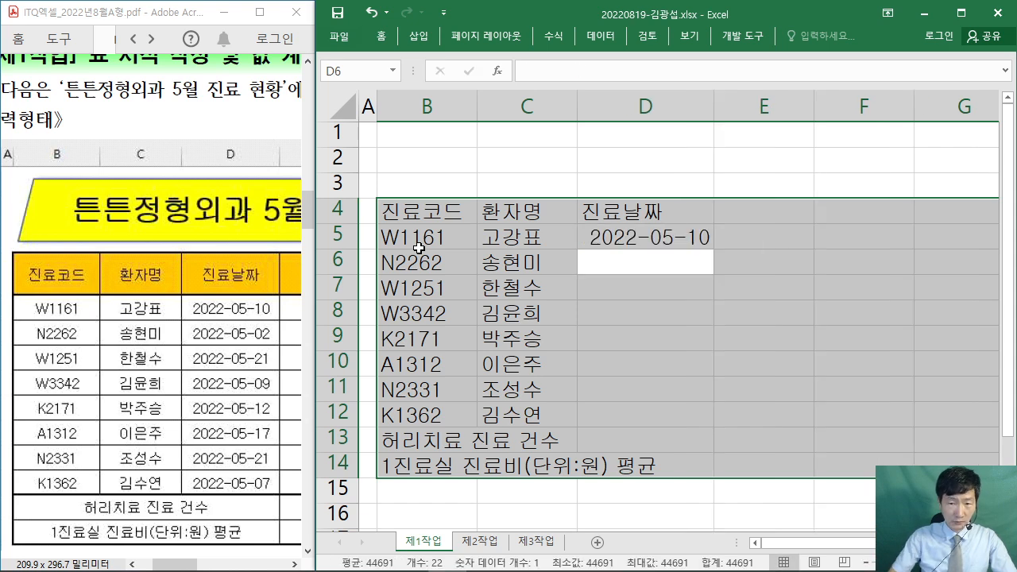
Enter the dates 2022-05-02, 2022-05-21 and 2022-05-09 in cells D6 to D8.
text(20)
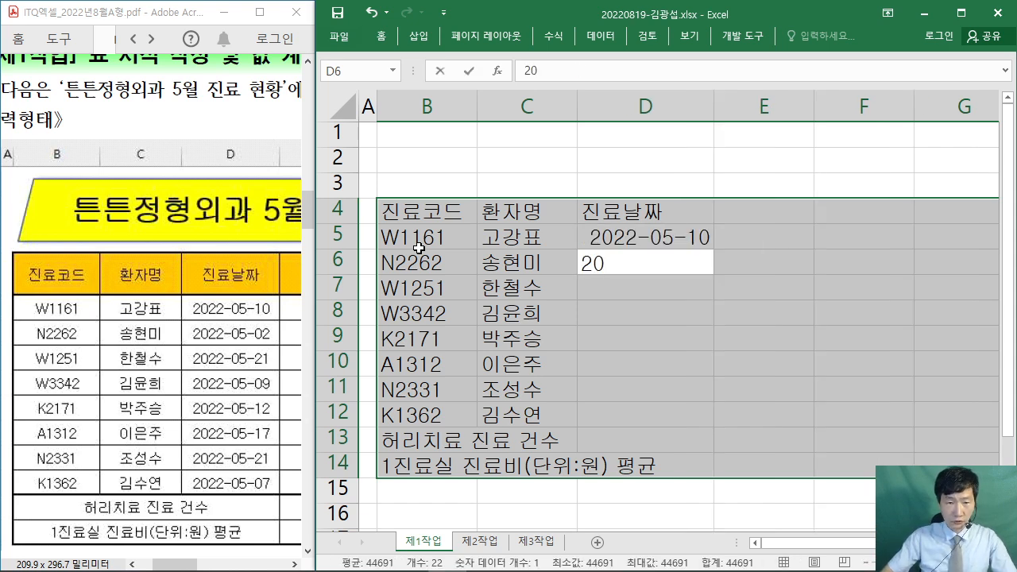
text(22-05-02)
key(Return)
text(20)
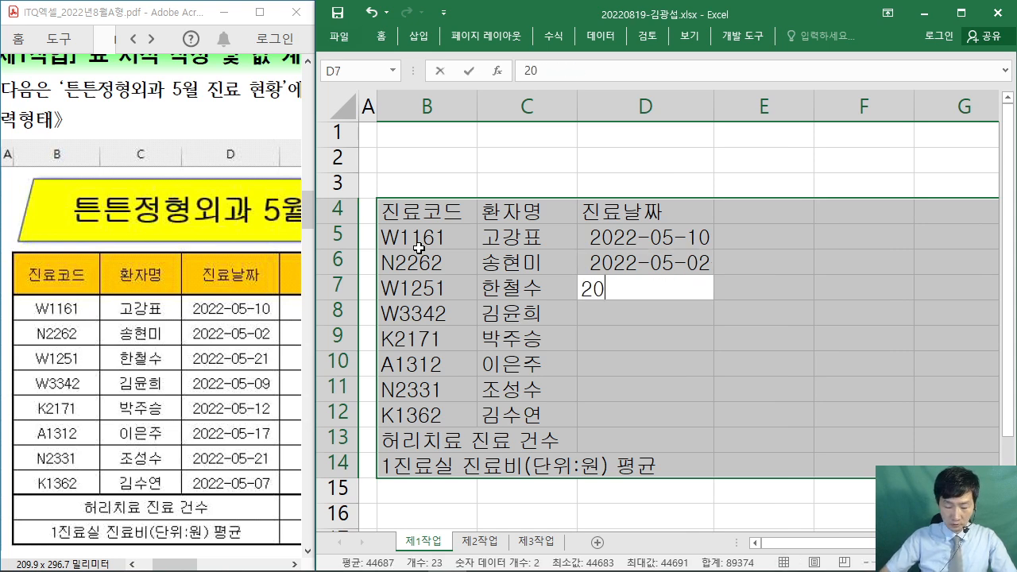
text(22-05-21)
key(Return)
text(2022-05-09)
key(Return)
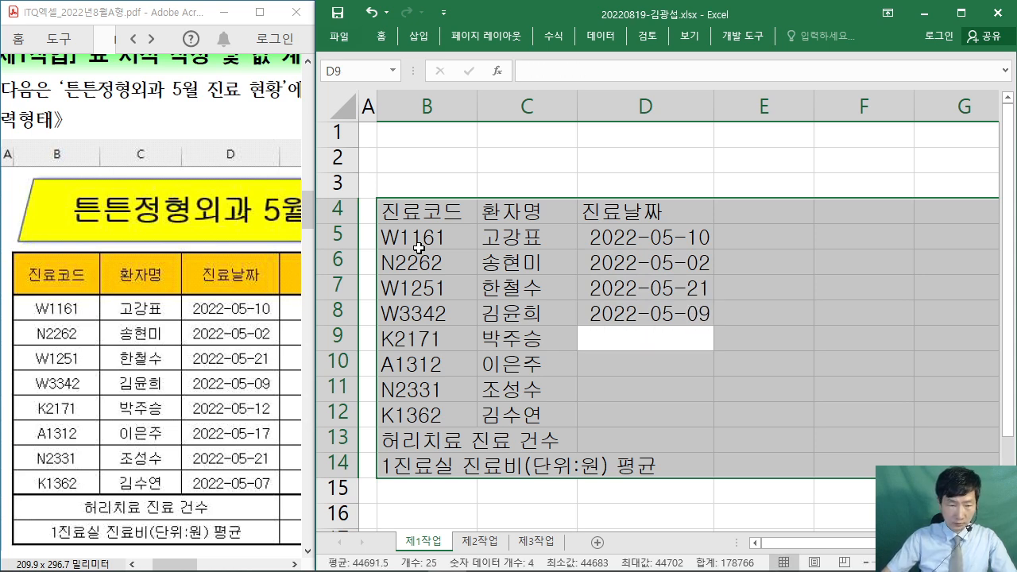
Enter the dates 2022-05-12, 2022-05-17, 2022-05-21 and 2022-05-07 in cells D9 to D12, and move on to E4.
text(2022)
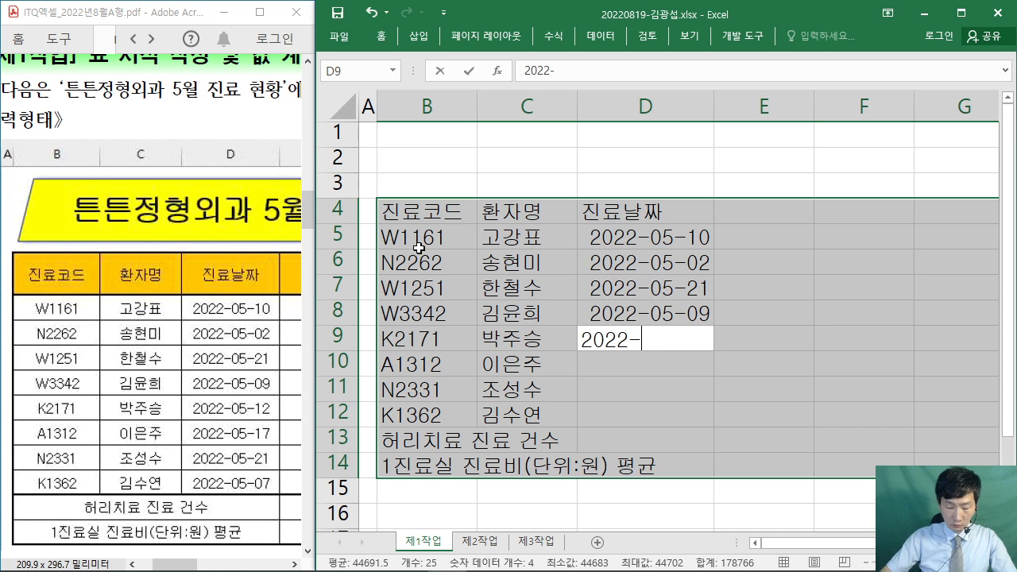
text(-12)
key(Return)
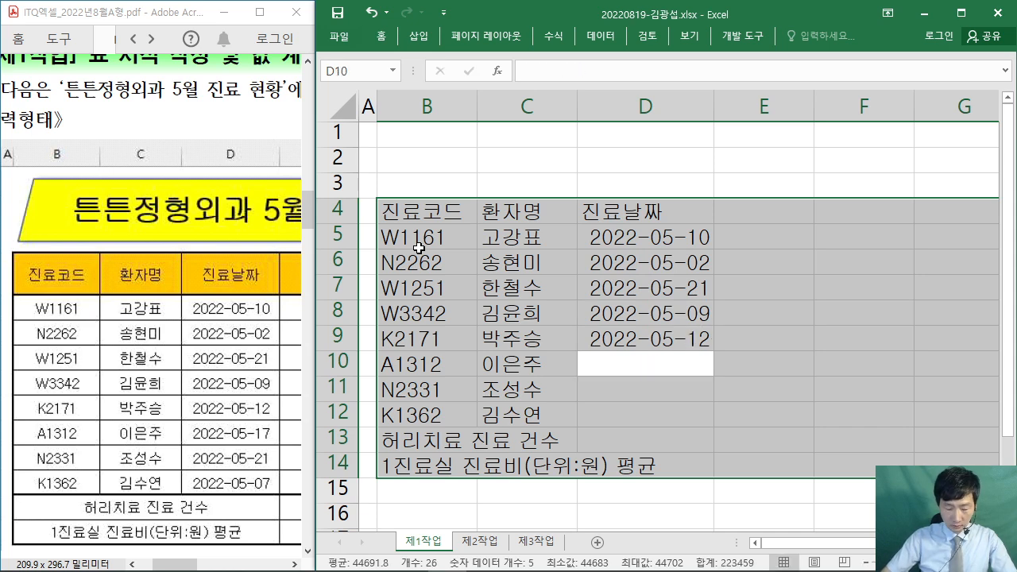
text(2022-05-17)
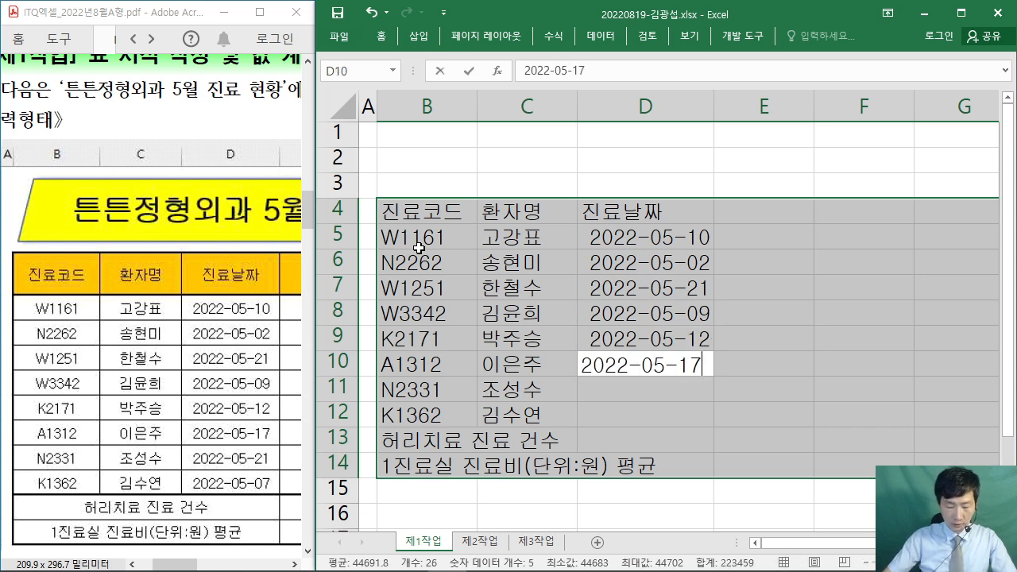
key(Return)
text(2022-05-21)
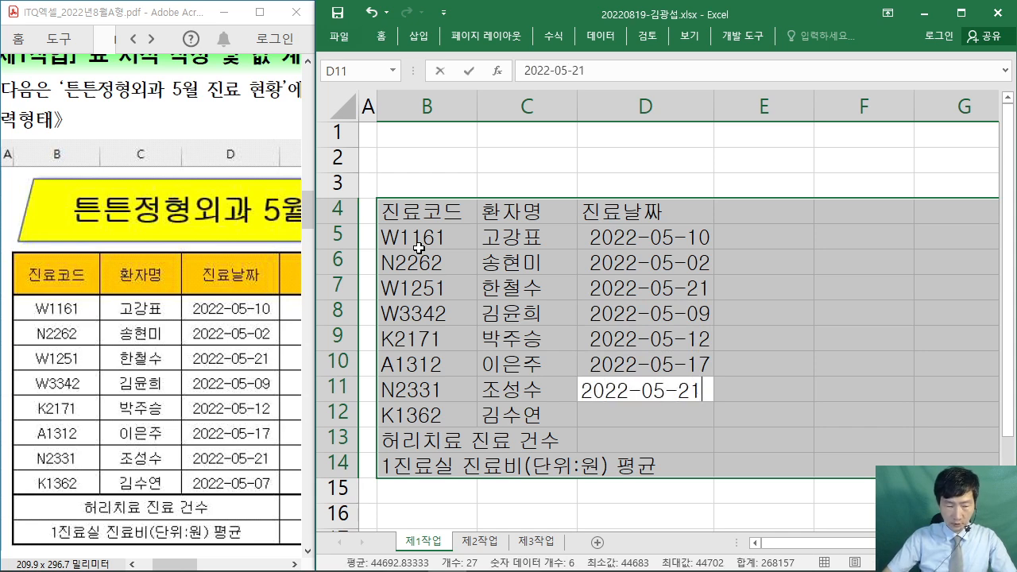
key(Return)
text(2022-05-)
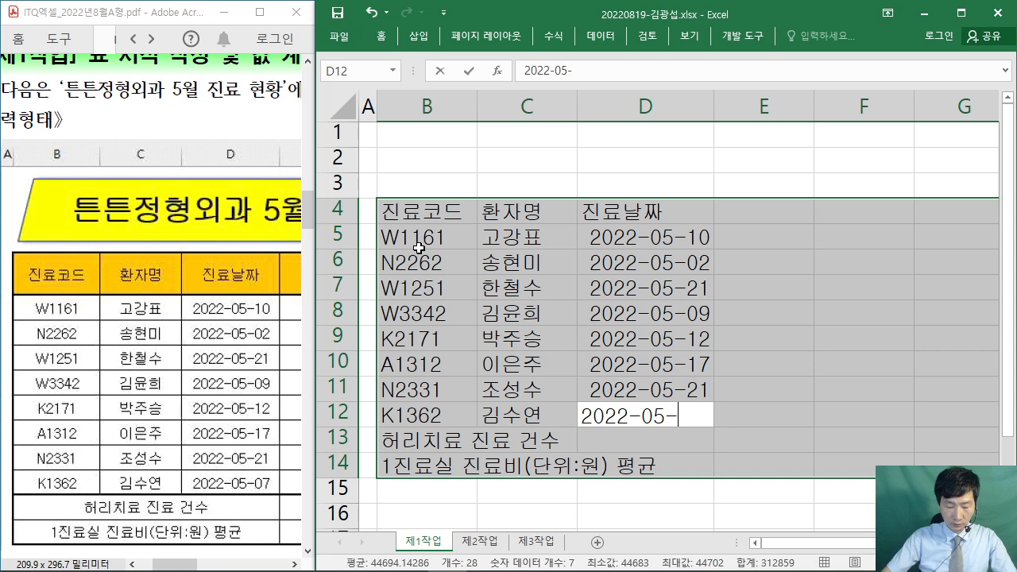
text(07)
key(Return)
key(Return)
key(Return)
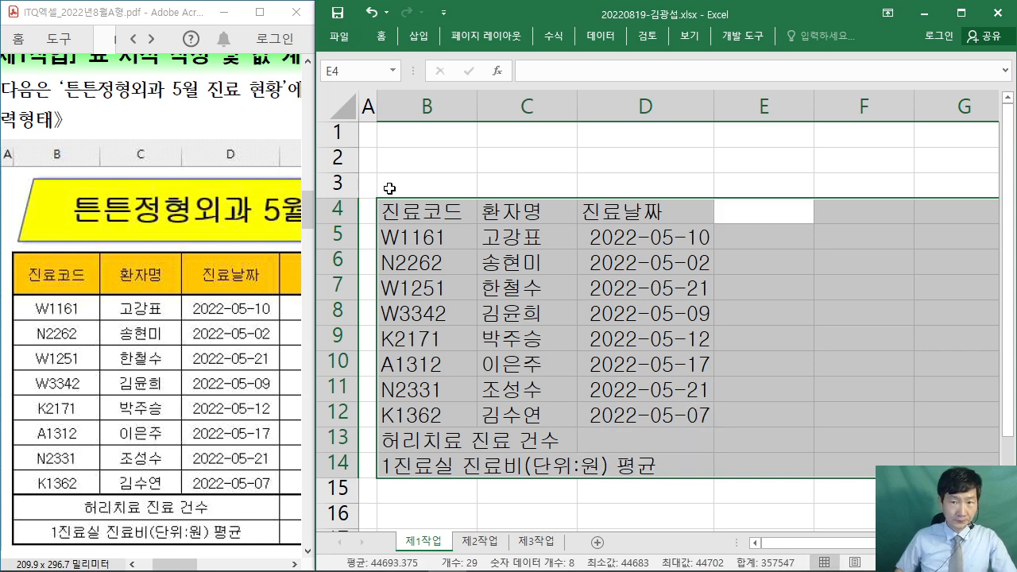
Enter the header 진료실 in E4 and 1진료실 in E5, following the PDF table.
drag(178, 564, 217, 566)
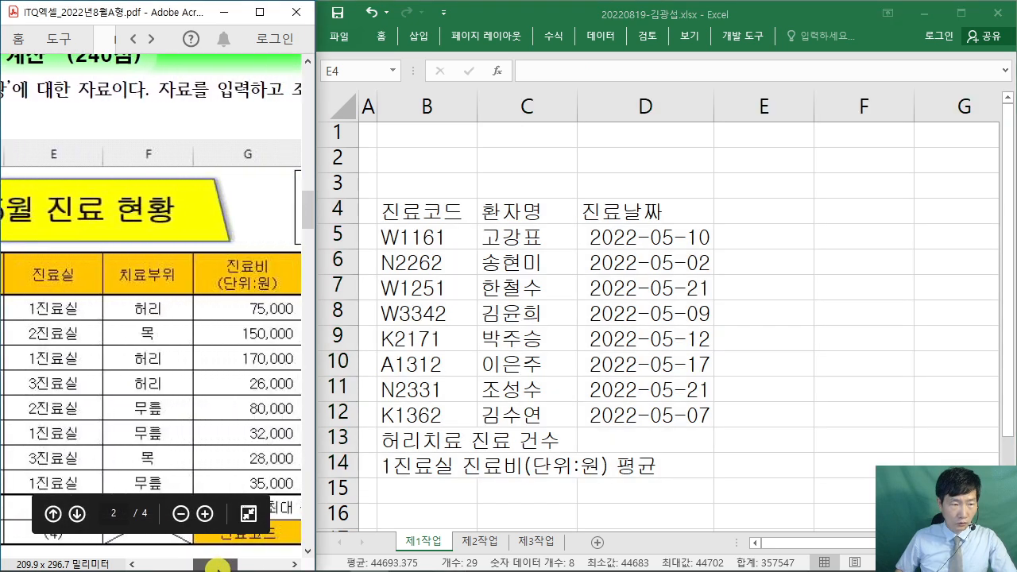
click(656, 12)
text(진료실)
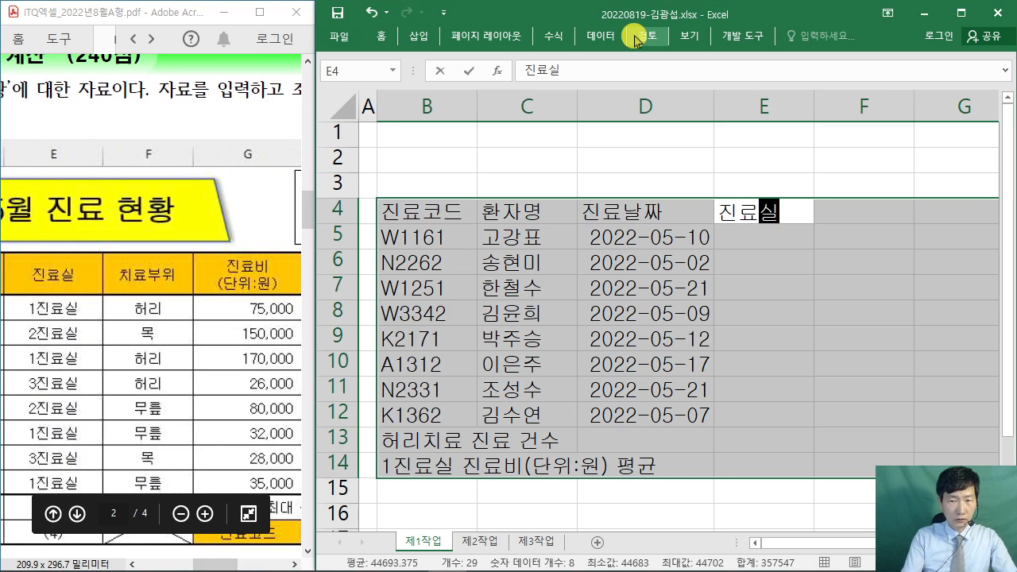
key(Return)
text(1진료실)
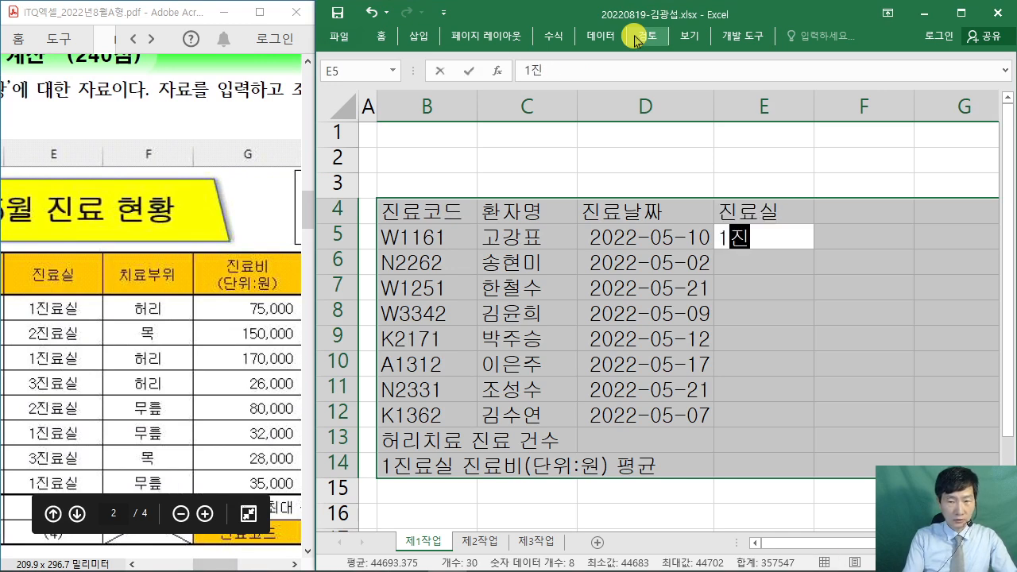
key(Return)
Enter 2진료실, 1진료실 and 3진료실 in E6 to E8, accepting the Flash Fill entries for E9 to E12.
text(2진료실)
key(Return)
text(1지진)
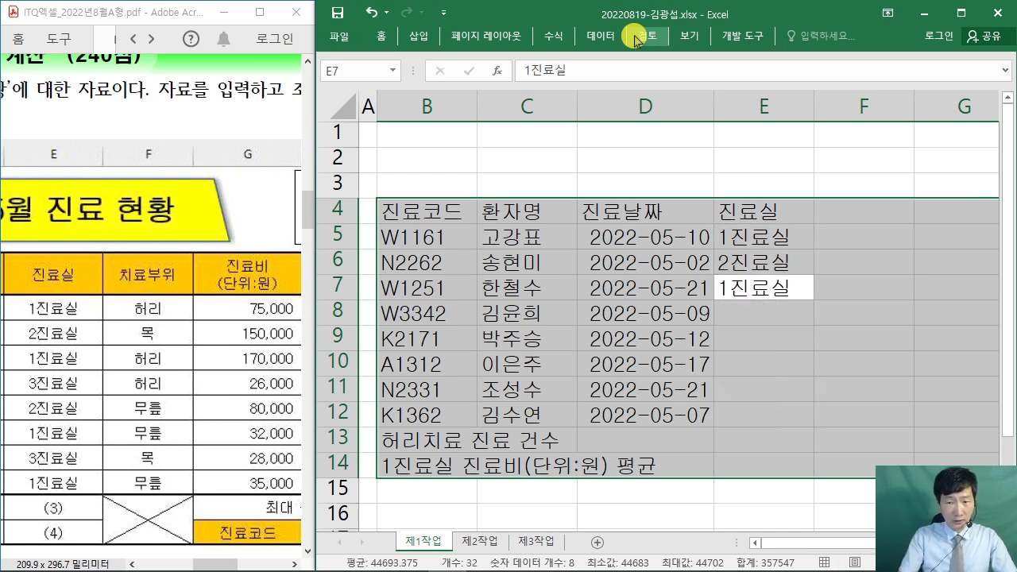
key(Return)
text(3진료실)
key(Return)
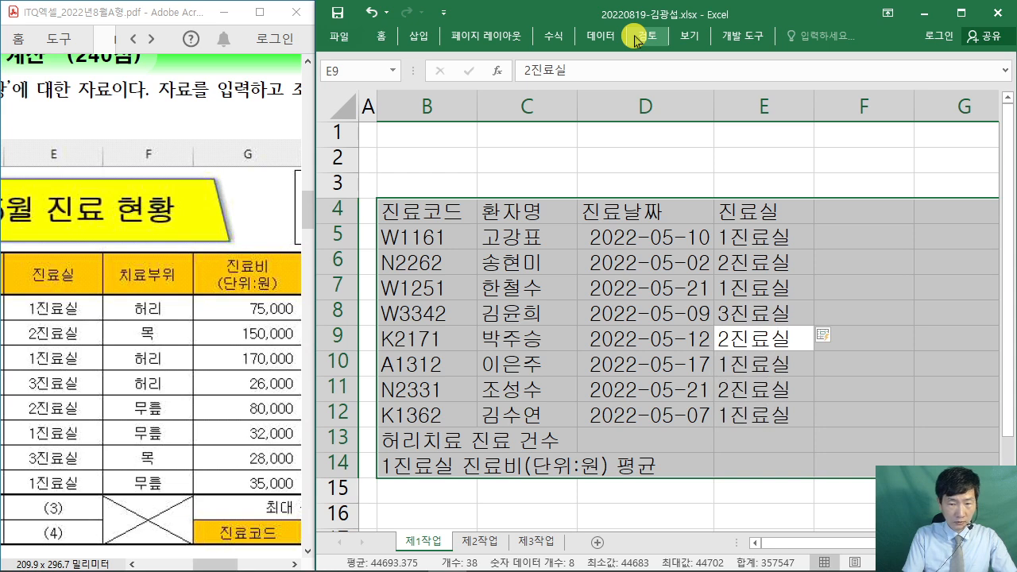
Enter 3진료실 in E11 and 1진료실 in E12.
key(Down)
key(Down)
text(3진료)
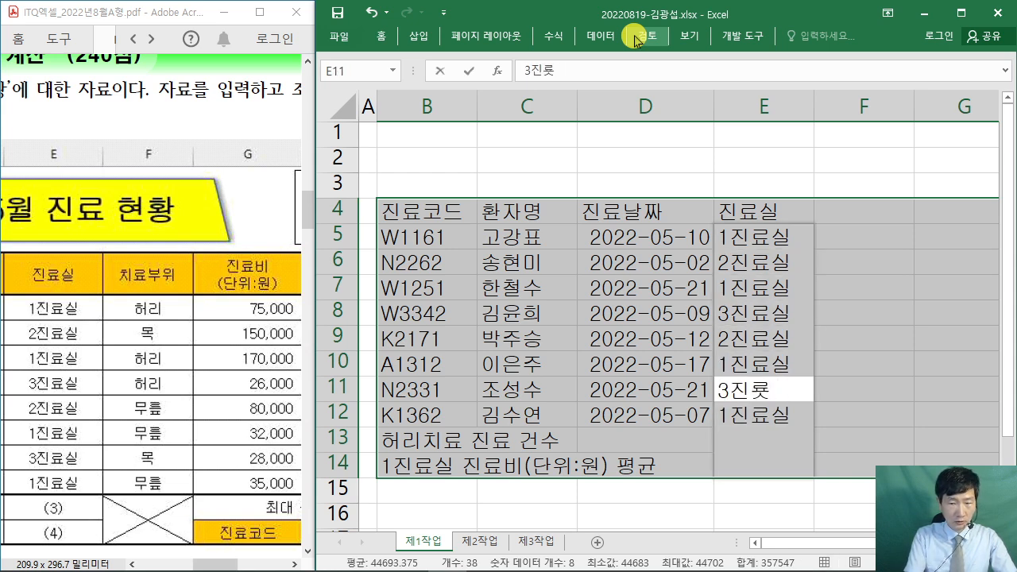
key(Return)
text(1)
text(진료실)
key(Return)
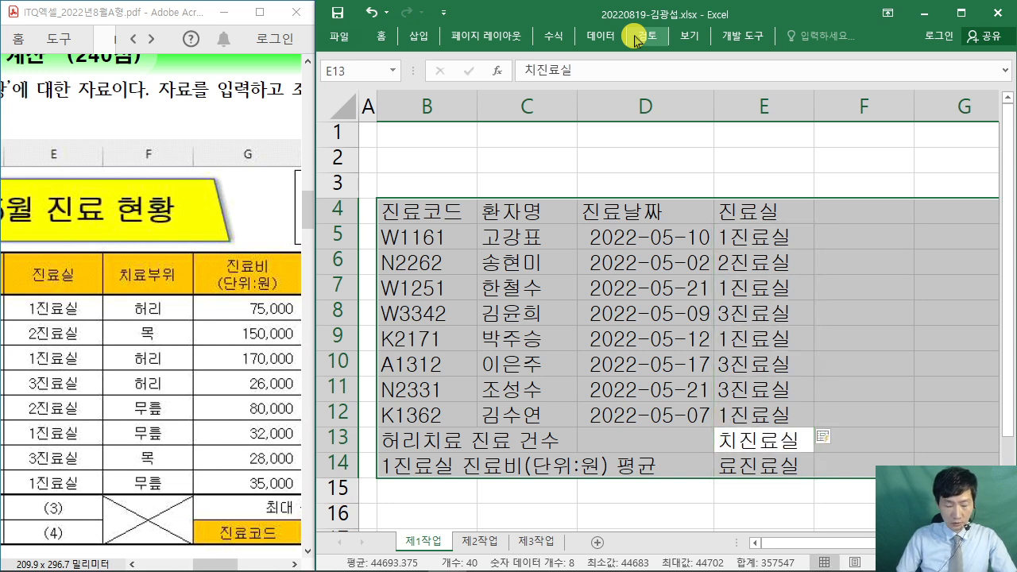
Undo the accidental clearing of the whole table and delete only the stray entries in E13 and E14.
key(Delete)
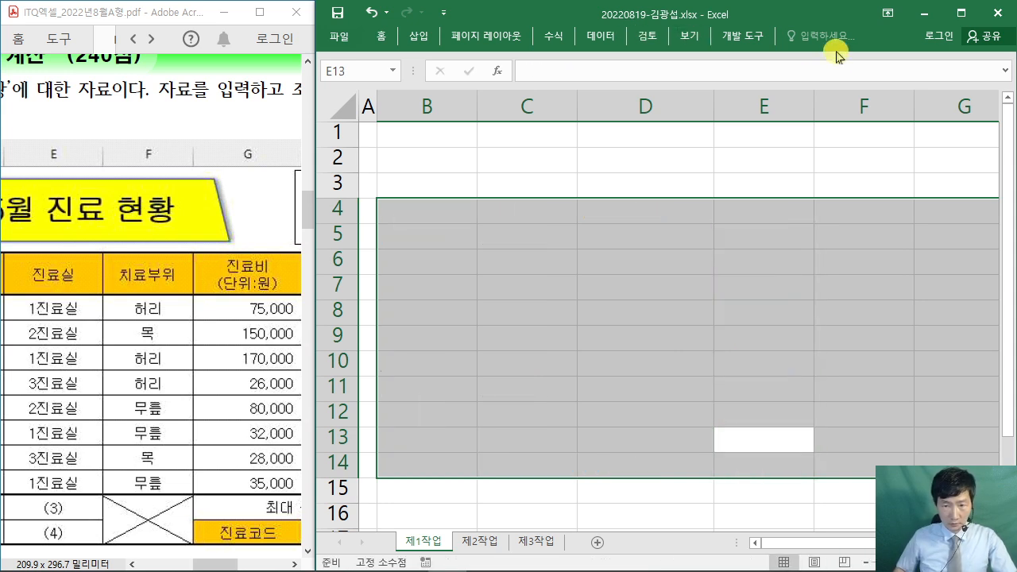
key(ctrl+z)
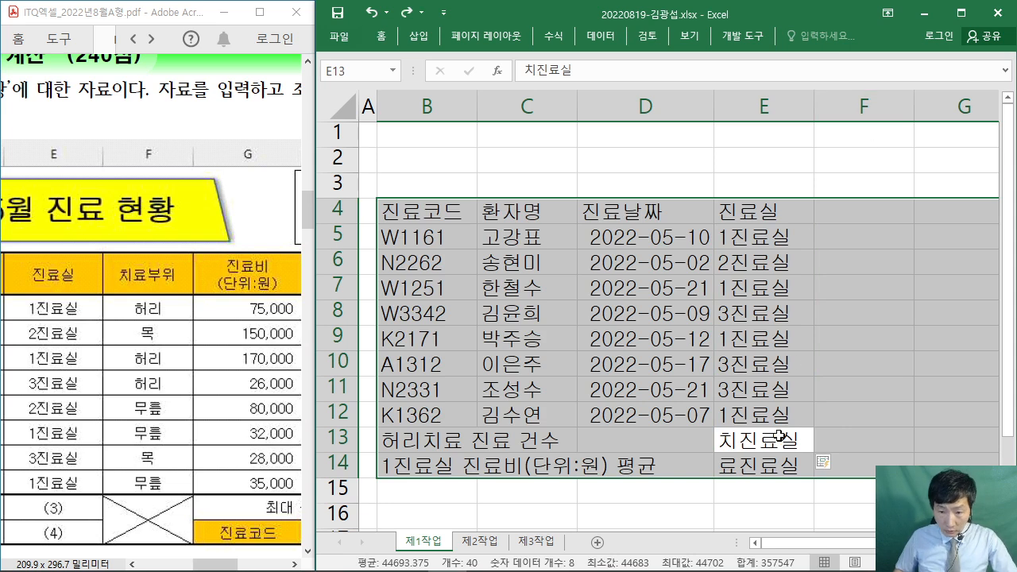
click(775, 403)
drag(763, 433, 770, 464)
key(Delete)
click(766, 441)
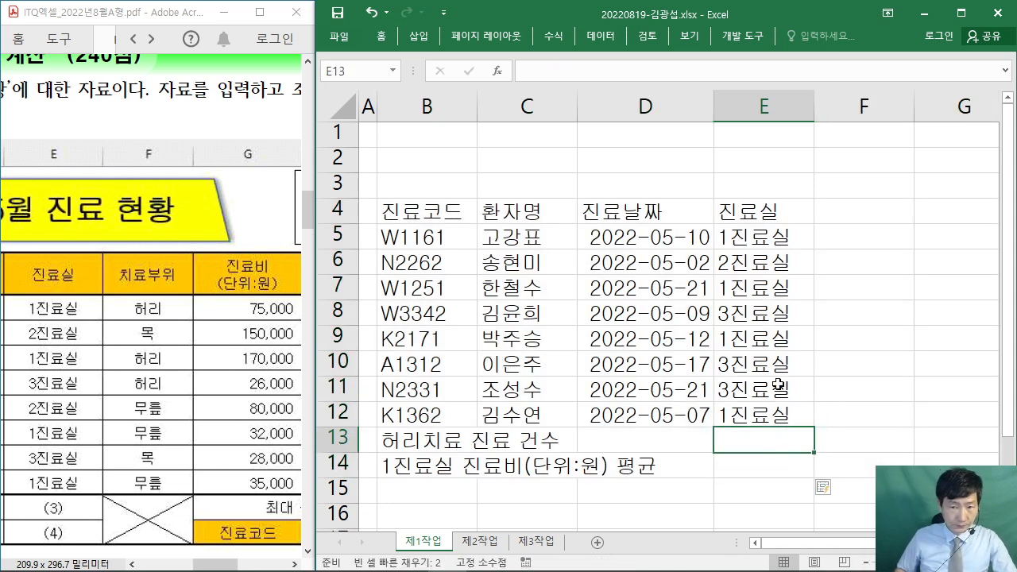
Select the remaining table range from F4 down to row 14, and enter 치료부위, 허리, 목 and 허리 in F4 to F7.
click(815, 214)
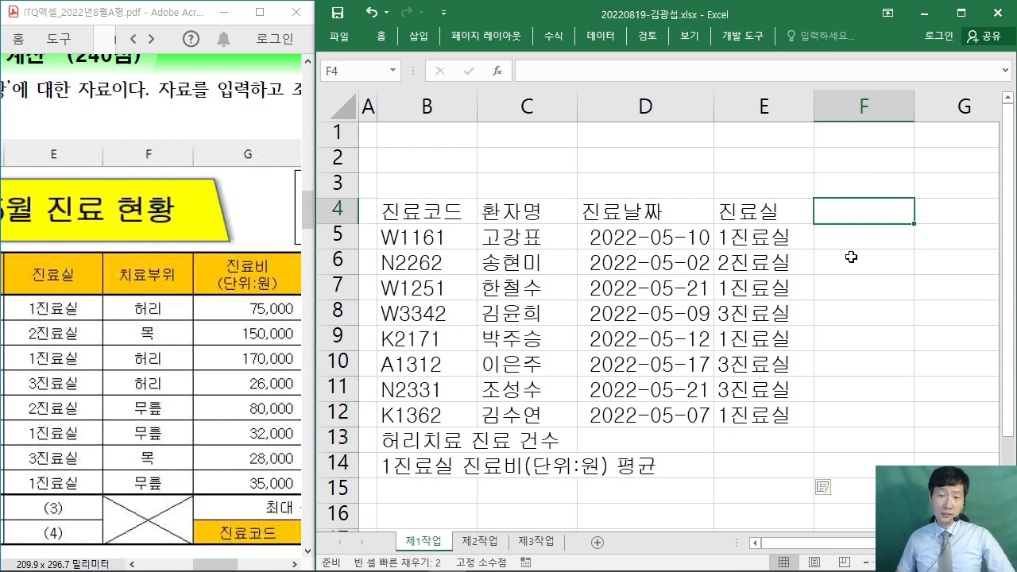
drag(861, 206, 946, 466)
drag(936, 544, 903, 544)
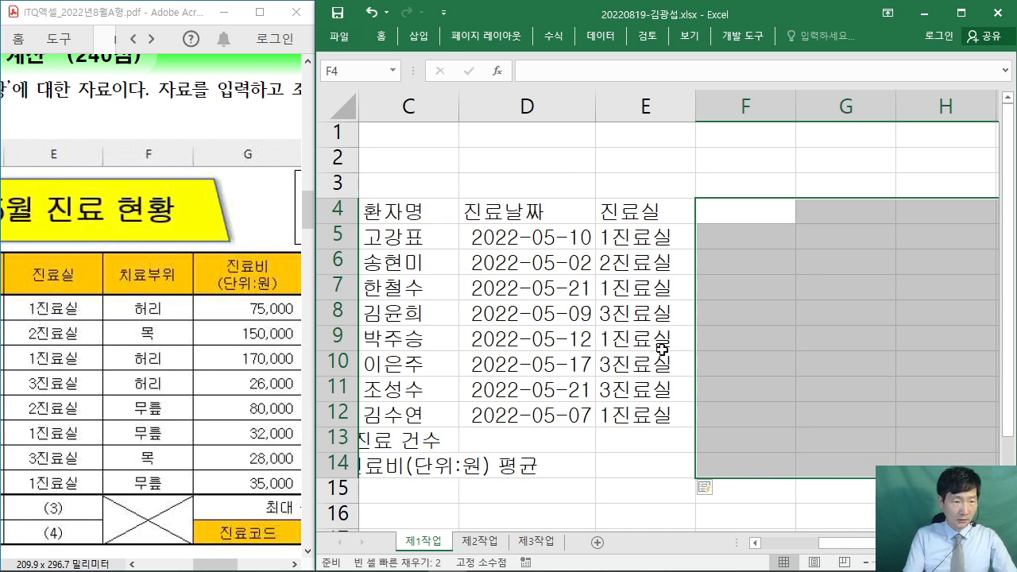
text(치료부위)
key(Return)
text(허리)
key(Return)
text(목)
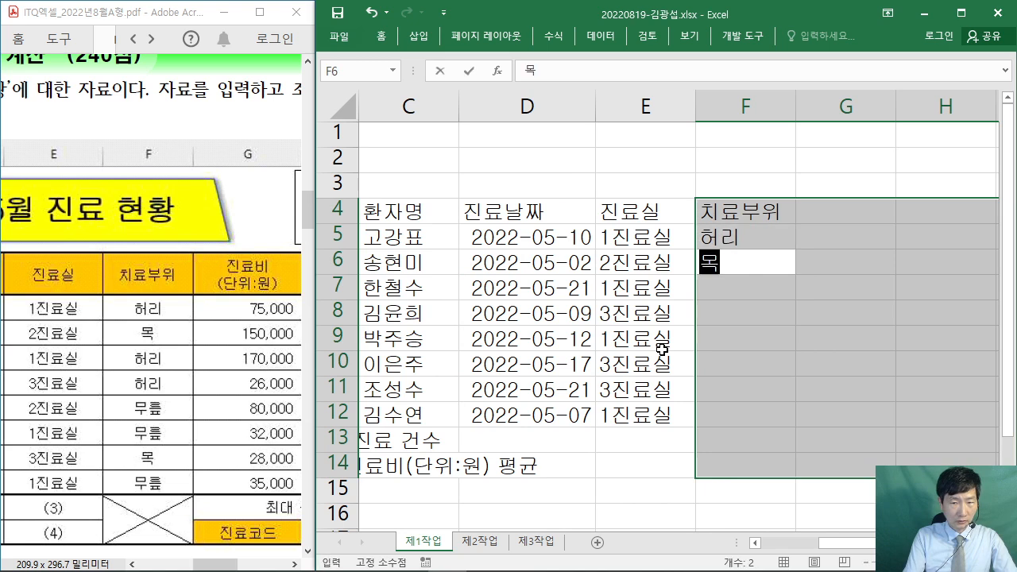
key(Return)
text(허리)
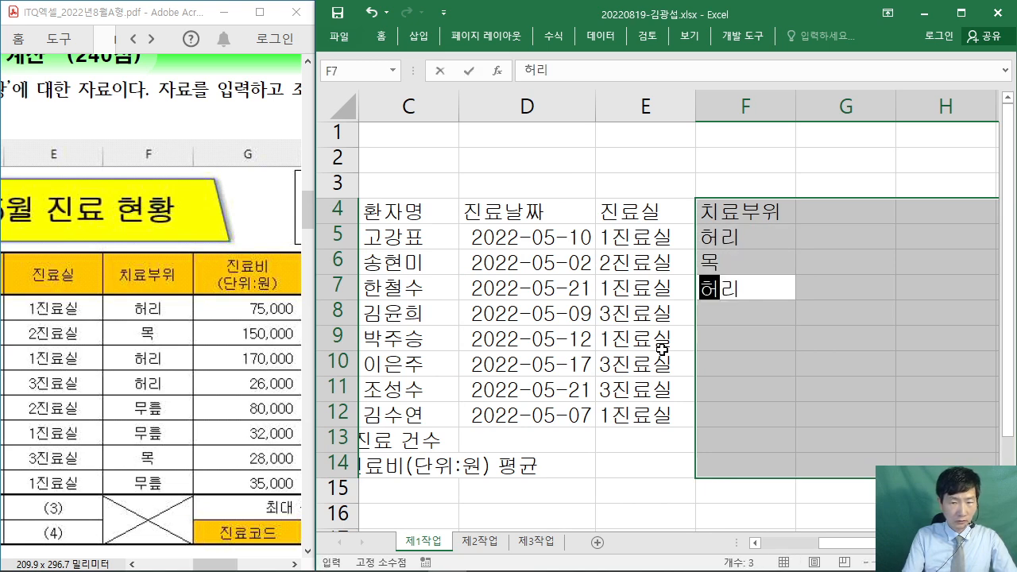
key(Return)
Enter 허리 in F8 and 무릎 in F9.
text(허리)
key(Return)
text(무르ㅠ)
key(BackSpace)
key(BackSpace)
text(릎)
key(Return)
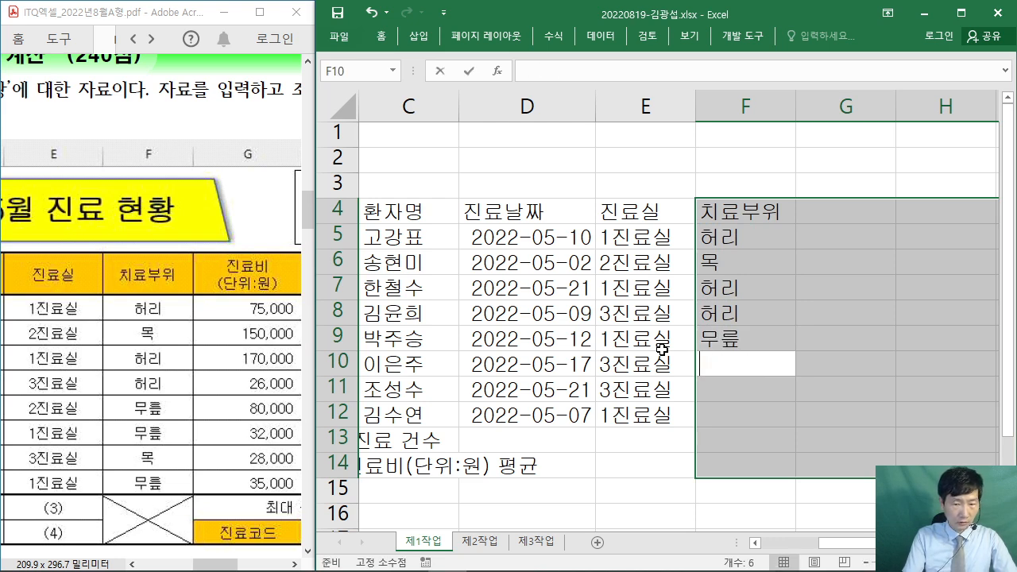
Enter 무릎, 목 and 무릎 in F10 to F12, and start the G4 header with 진료비.
text(무릎)
key(Return)
text(목)
key(Return)
text(푸)
key(BackSpace)
text(무릎)
key(Return)
key(Return)
key(Return)
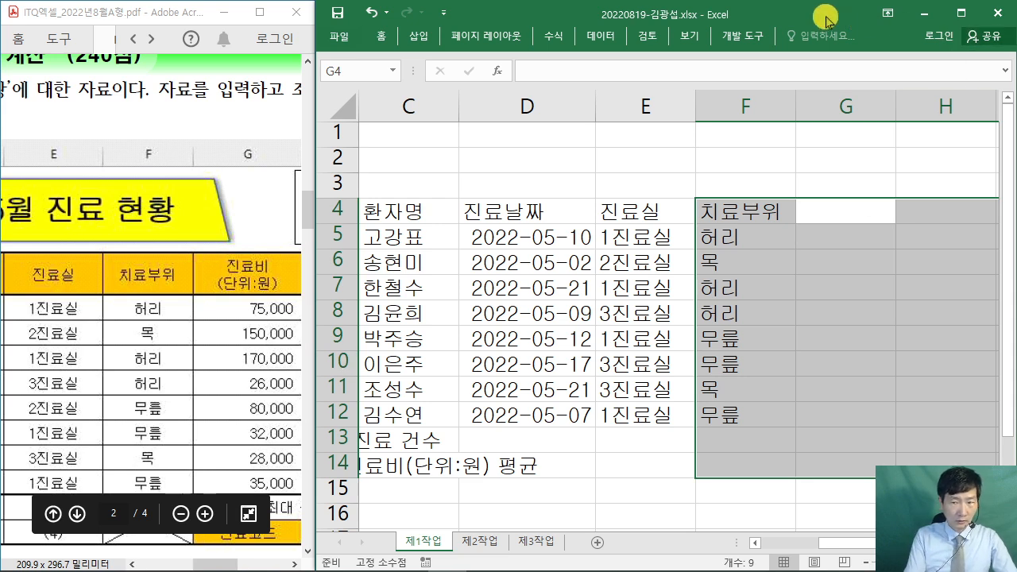
text(진료비)
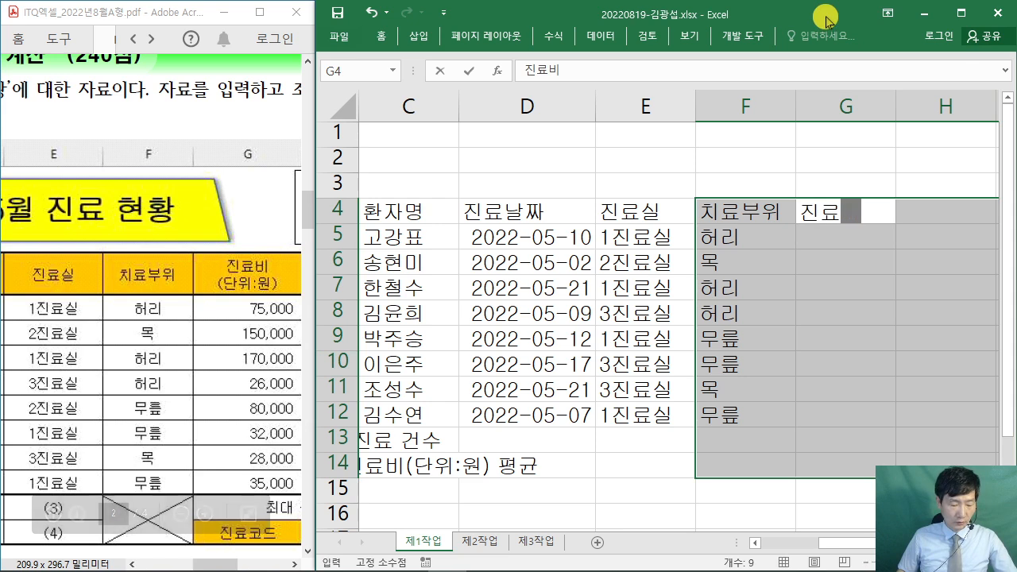
key(ctrl+2)
drag(423, 109, 585, 241)
mouse_move(598, 92)
mouse_down()
mouse_move(612, 133)
mouse_move(752, 263)
mouse_up()
drag(426, 222, 494, 241)
drag(451, 203, 479, 203)
mouse_move(472, 222)
mouse_down()
mouse_move(500, 148)
mouse_move(518, 228)
mouse_up()
drag(521, 236, 548, 233)
drag(539, 196, 559, 195)
drag(653, 171, 677, 167)
mouse_move(644, 167)
mouse_down()
mouse_move(633, 221)
mouse_move(698, 225)
mouse_up()
drag(702, 163, 702, 224)
mouse_move(691, 196)
mouse_down()
mouse_move(715, 195)
mouse_move(746, 218)
mouse_up()
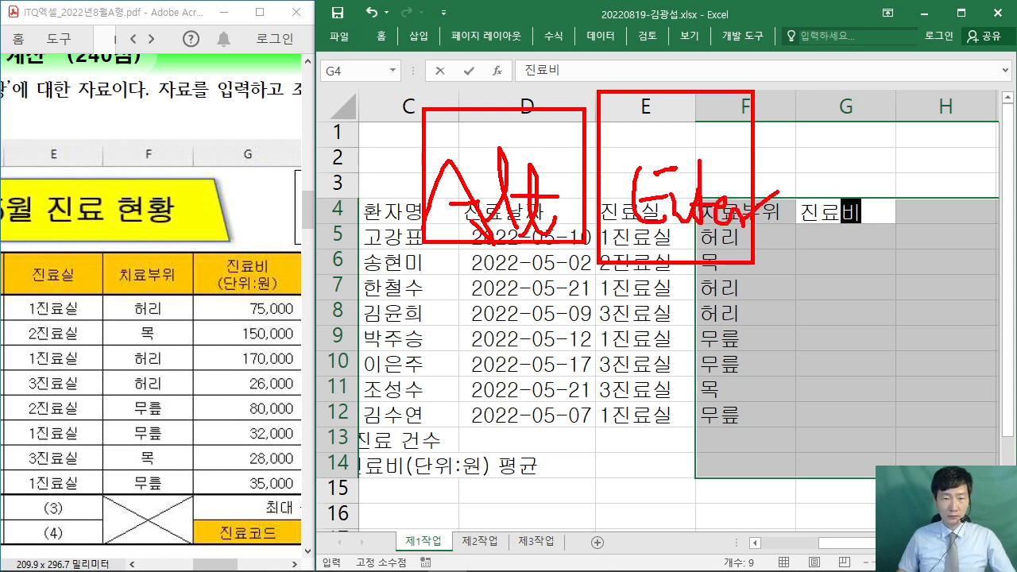
key(Escape)
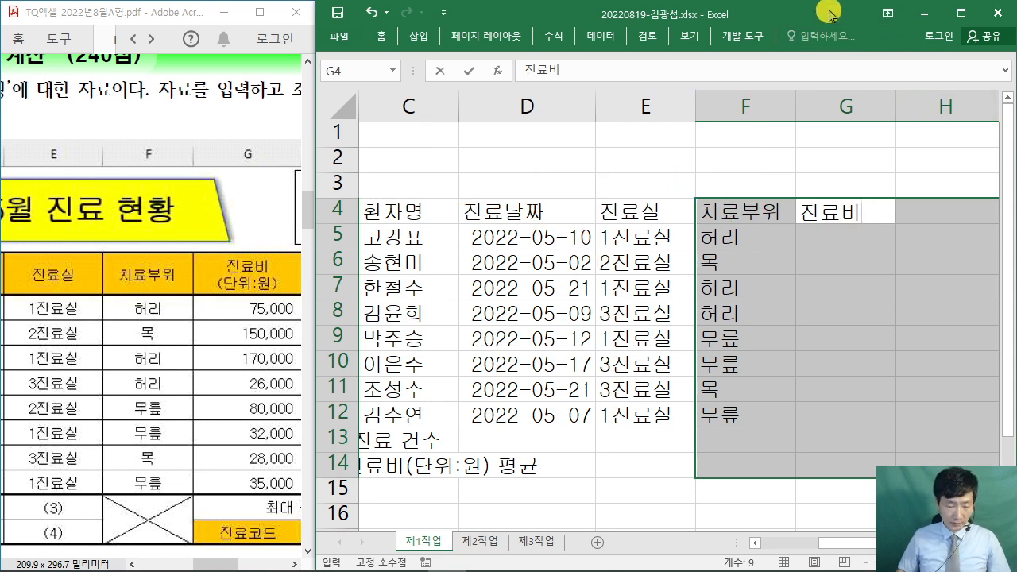
Add (단위:원) on a second line within the G4 header and confirm the entry.
key(Return)
text((단위)
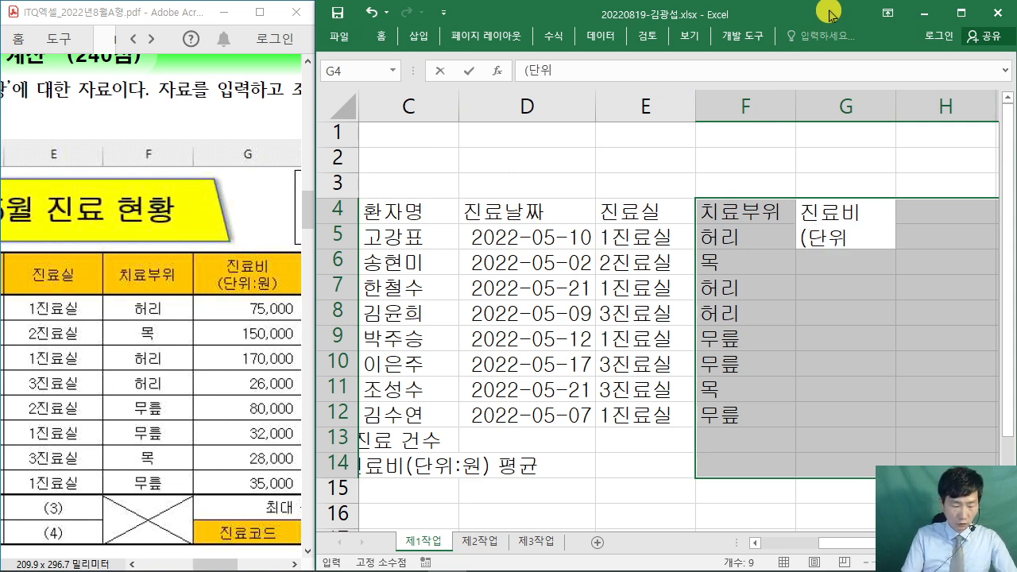
text(:우ㄴ))
key(Return)
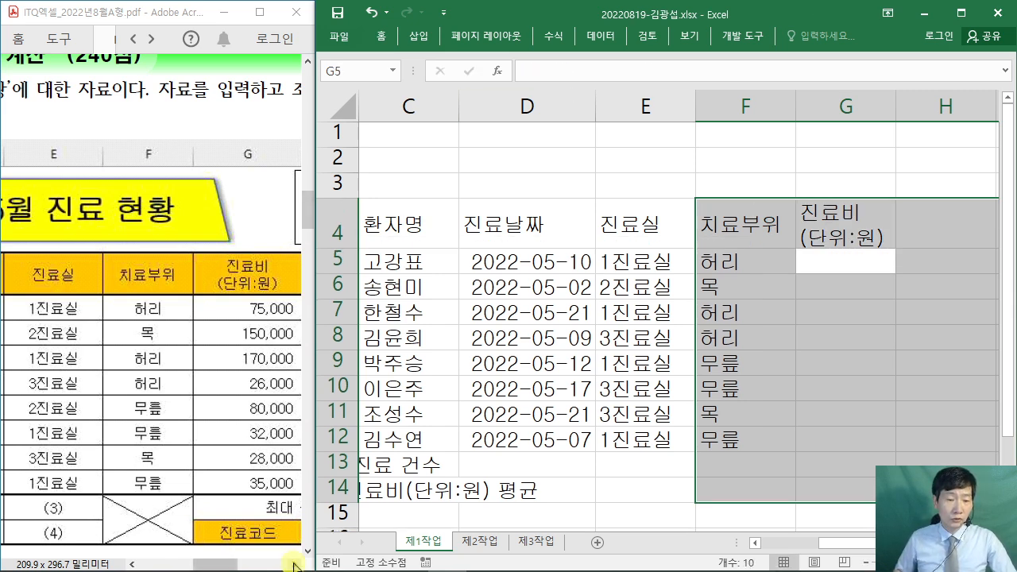
Bring the exam table's 진료비 column into view and enter 75000 and 150000 in G5 and G6.
click(294, 565)
click(294, 565)
click(295, 565)
click(295, 565)
click(295, 565)
click(295, 565)
click(295, 565)
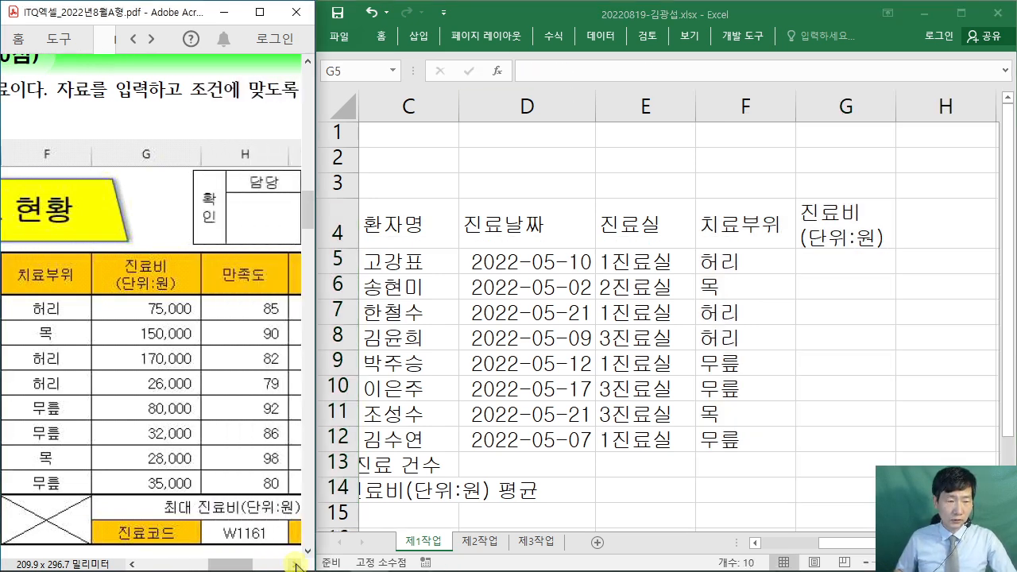
click(296, 565)
click(295, 565)
click(295, 565)
click(295, 565)
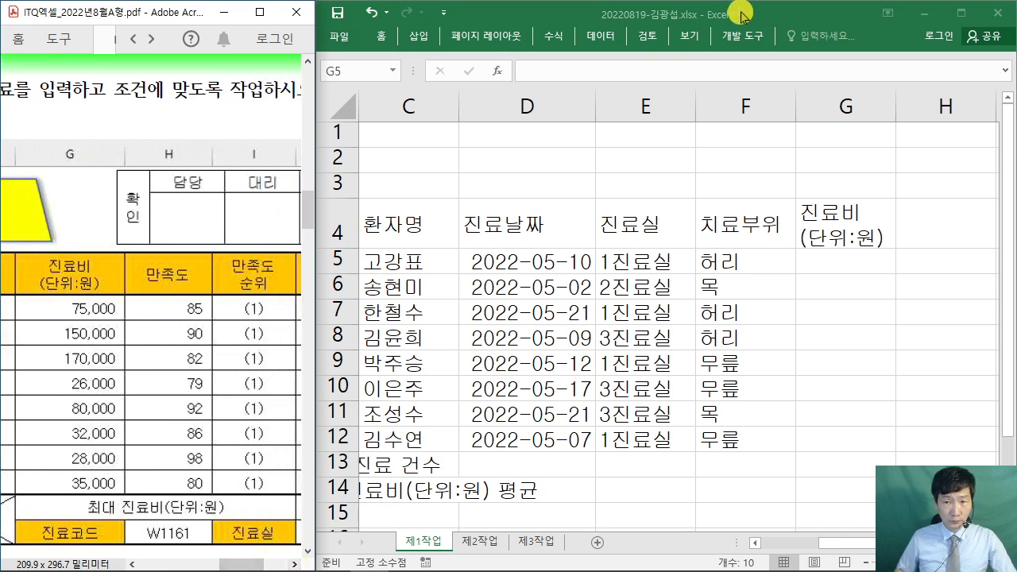
click(783, 14)
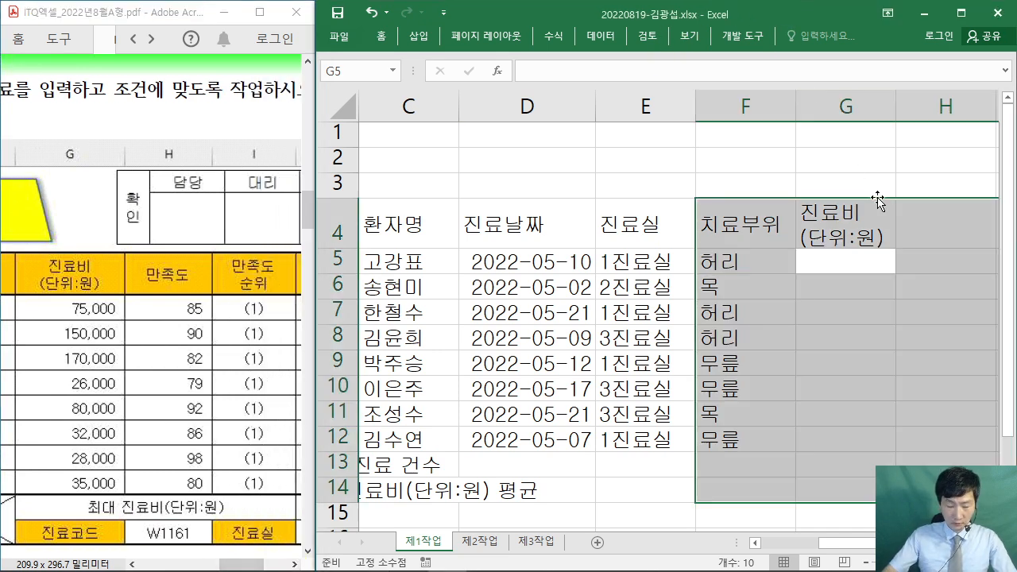
text(75000)
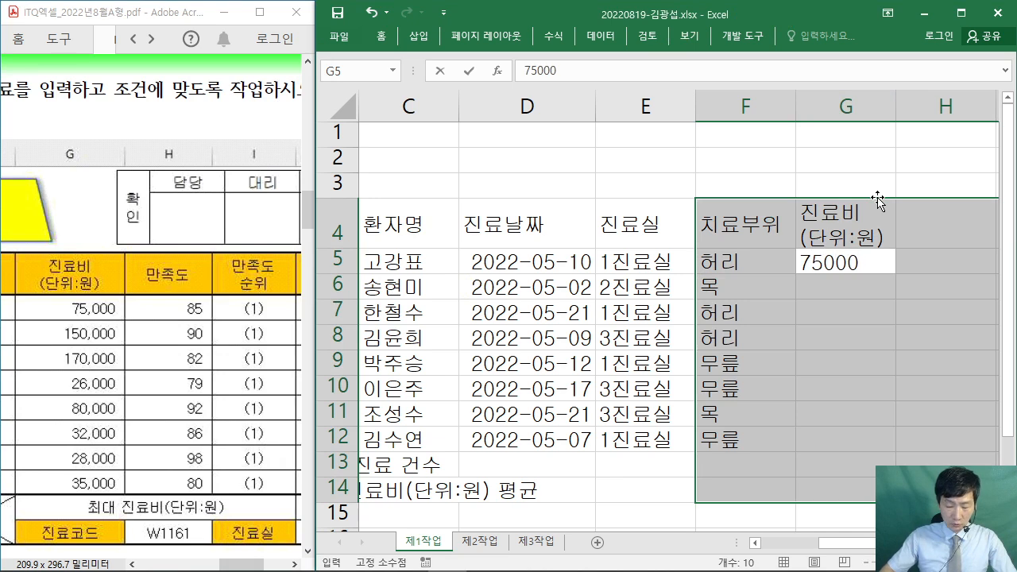
key(Return)
text(150000)
key(Return)
Enter 170000, 26000 and 80000 in G7 to G9.
text(17)
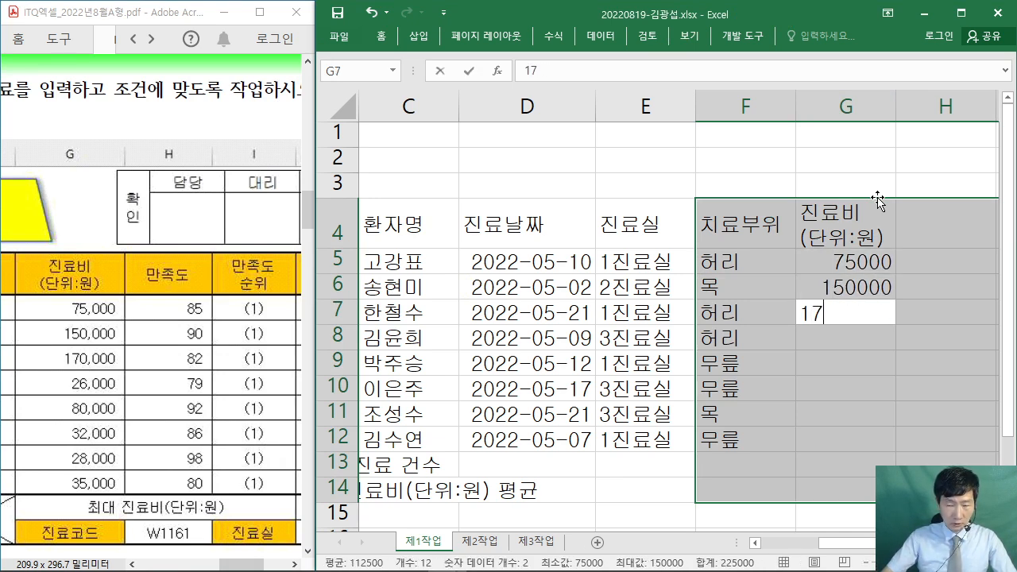
text(0000)
key(Return)
text(2)
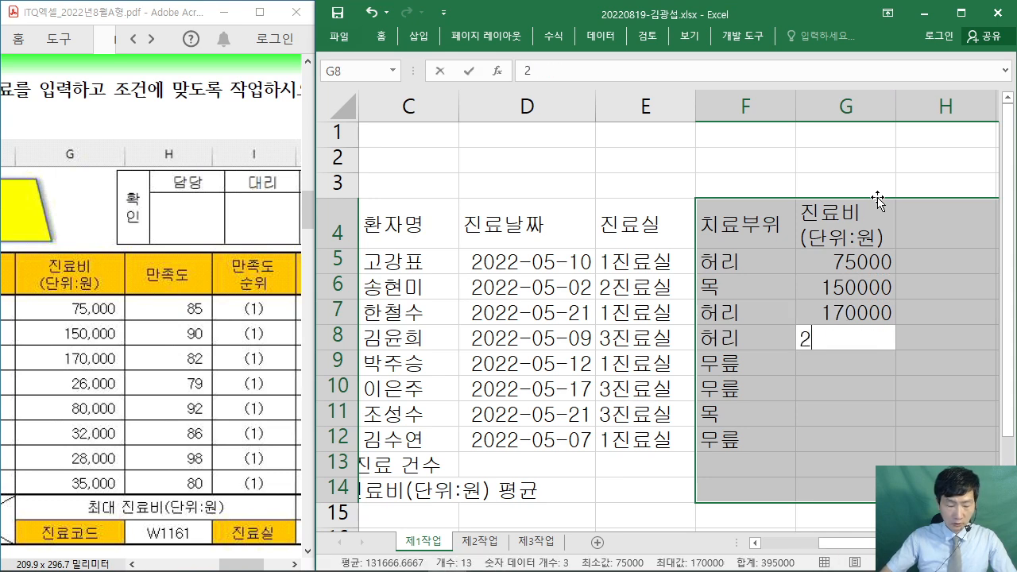
text(6000)
key(Return)
text(80000)
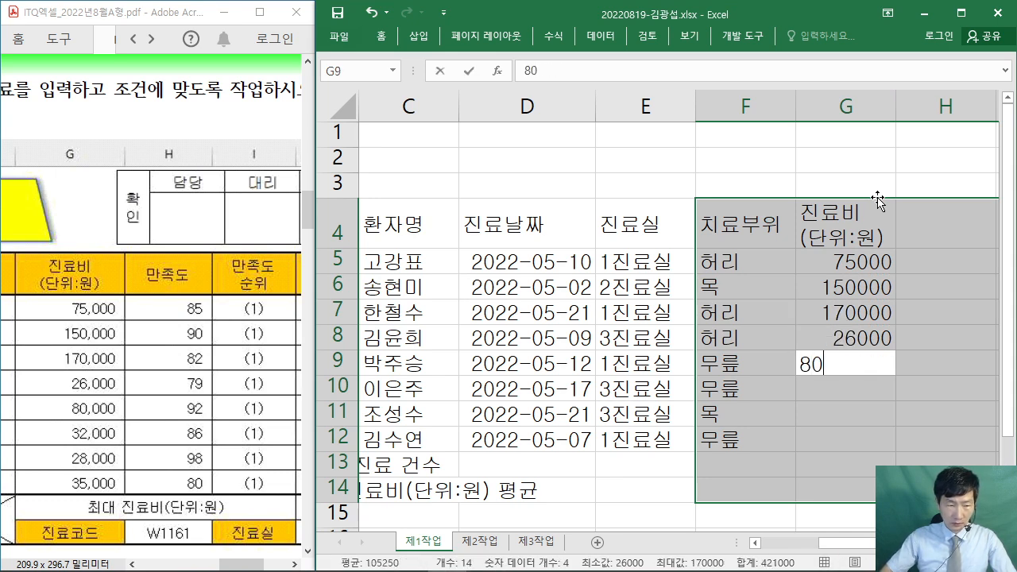
key(Return)
Enter 32000, 28000 and 35000 in G10 to G12.
text(32000)
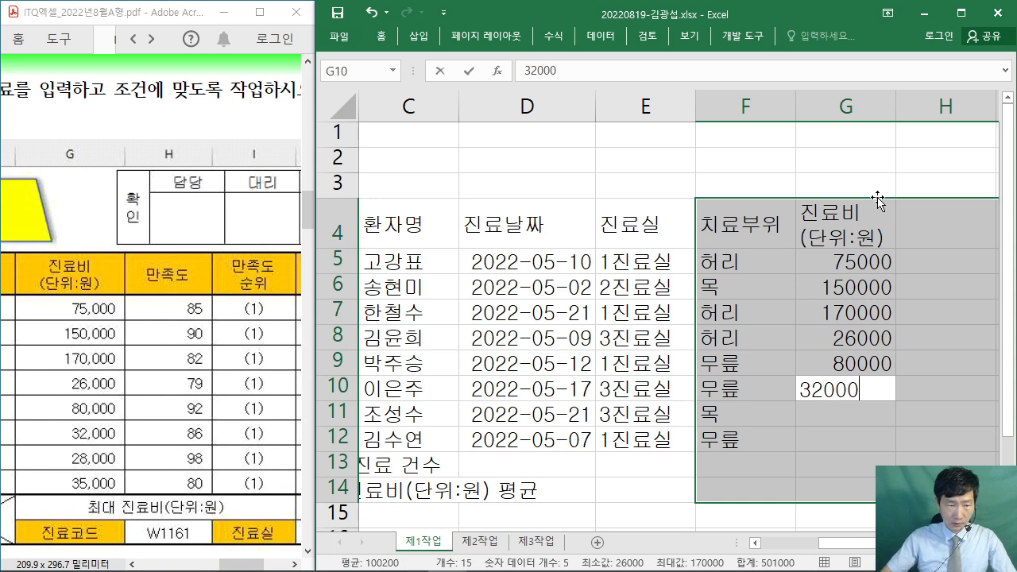
key(Return)
text(28000)
key(Return)
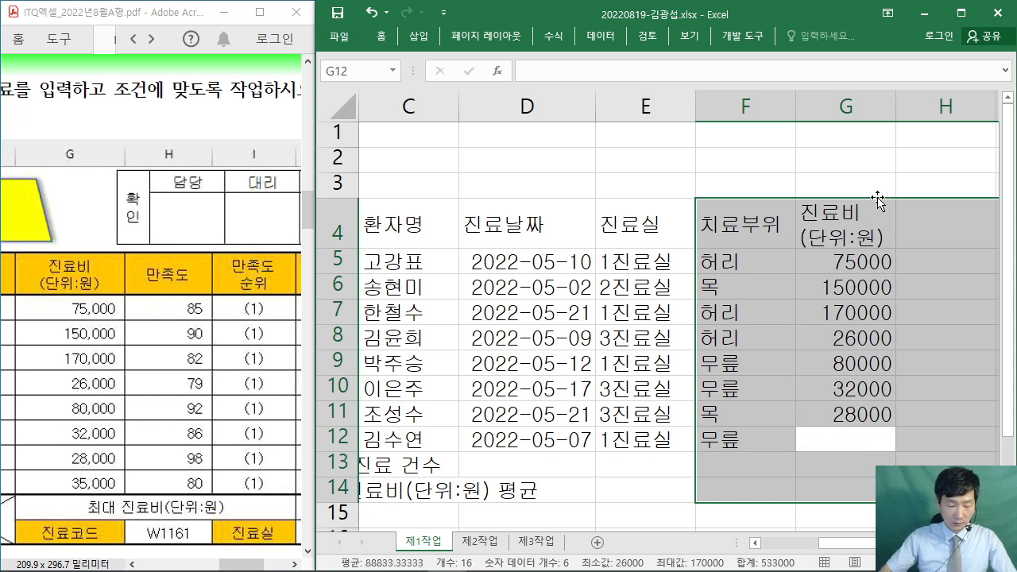
text(2)
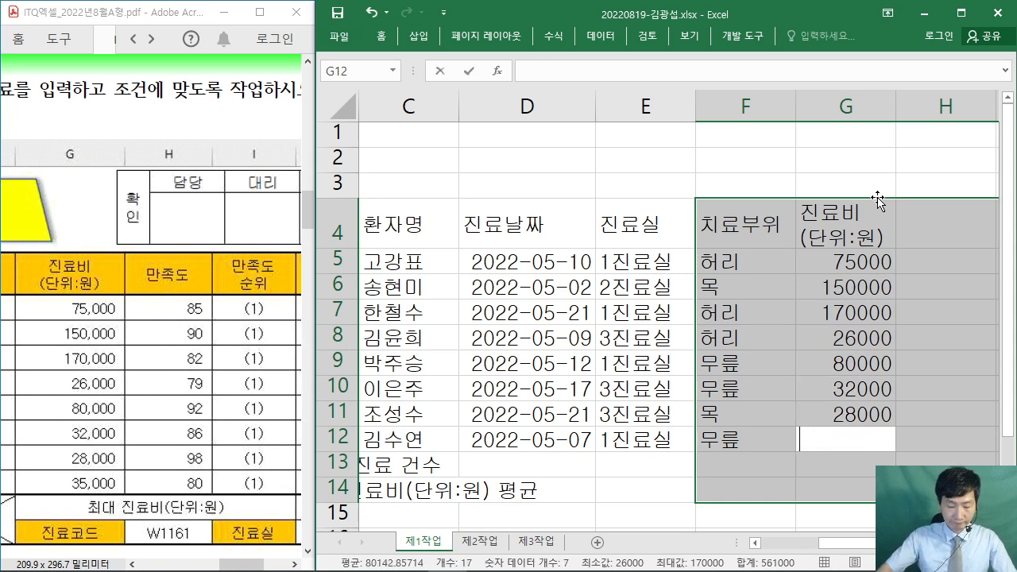
text(5000)
key(Return)
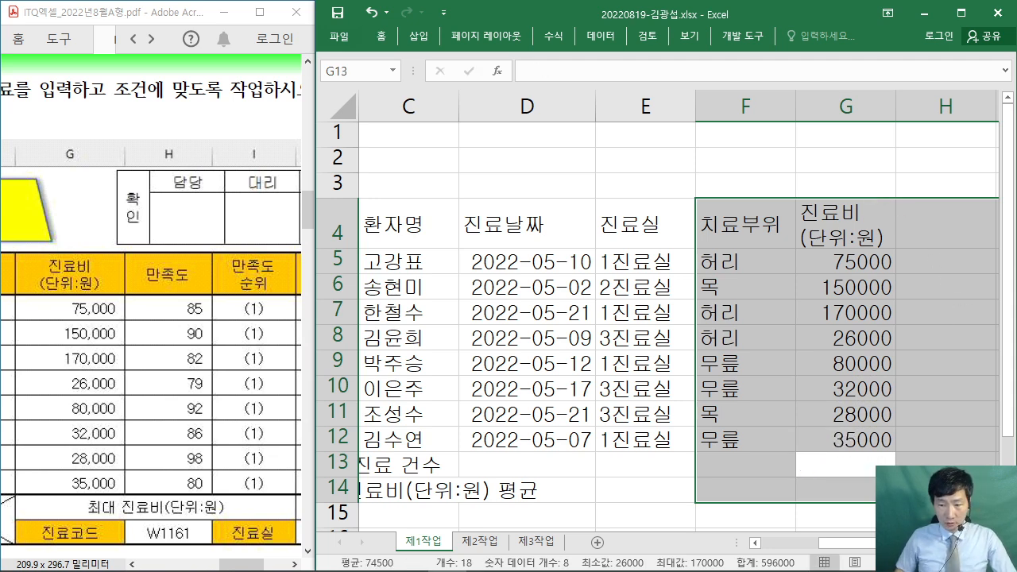
Enter the labels 최대 진료비(단위:원) in G13 and 진료코드 in G14.
scroll(763, 318, right, 3)
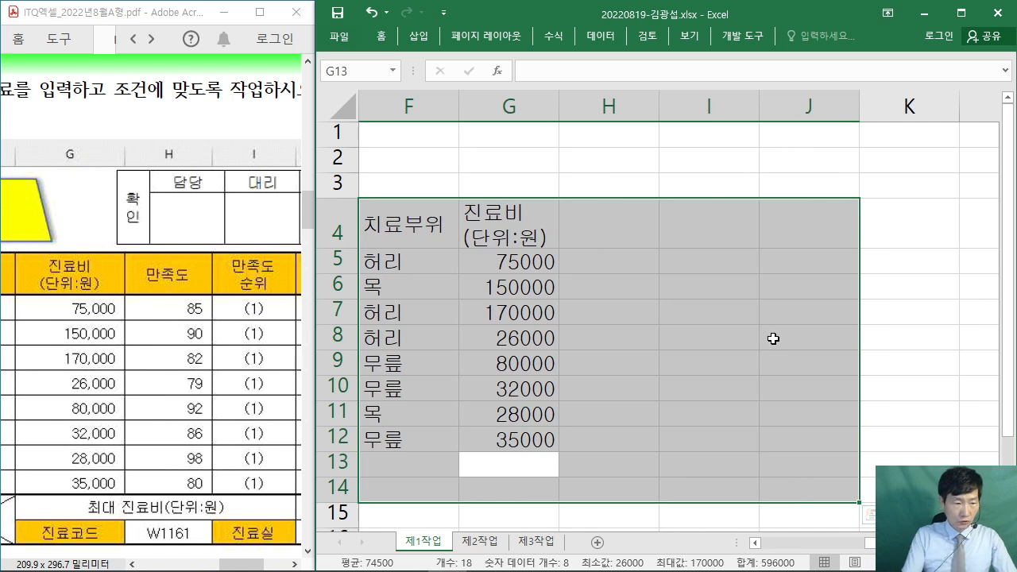
text(최대 진료비)
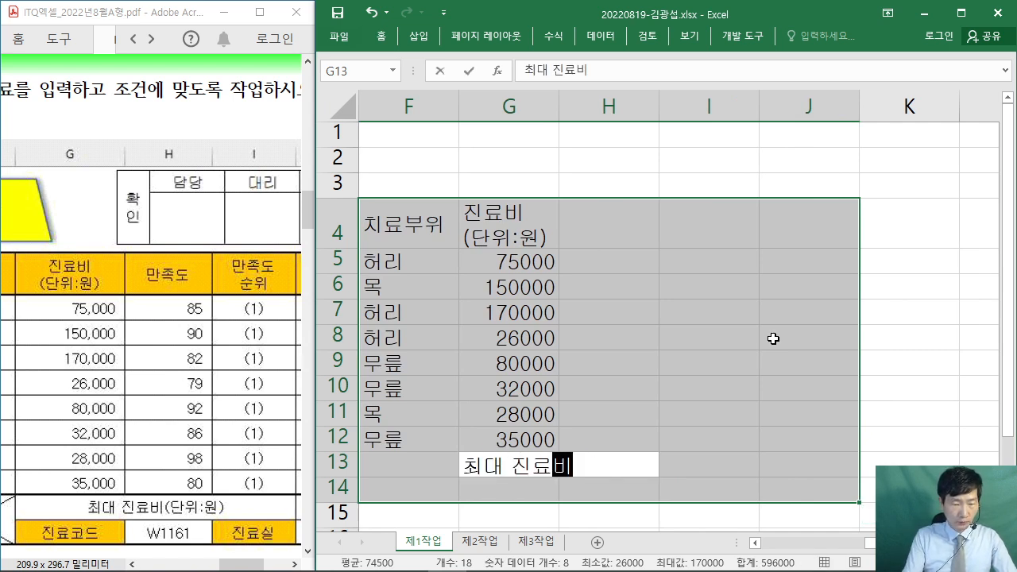
text((단위:)
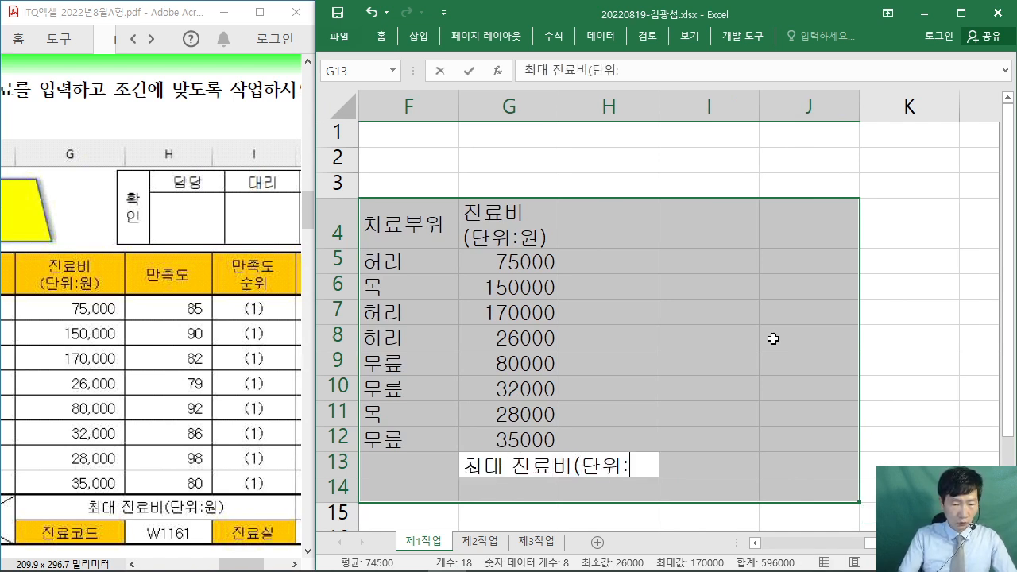
text(원))
key(Return)
text(진료)
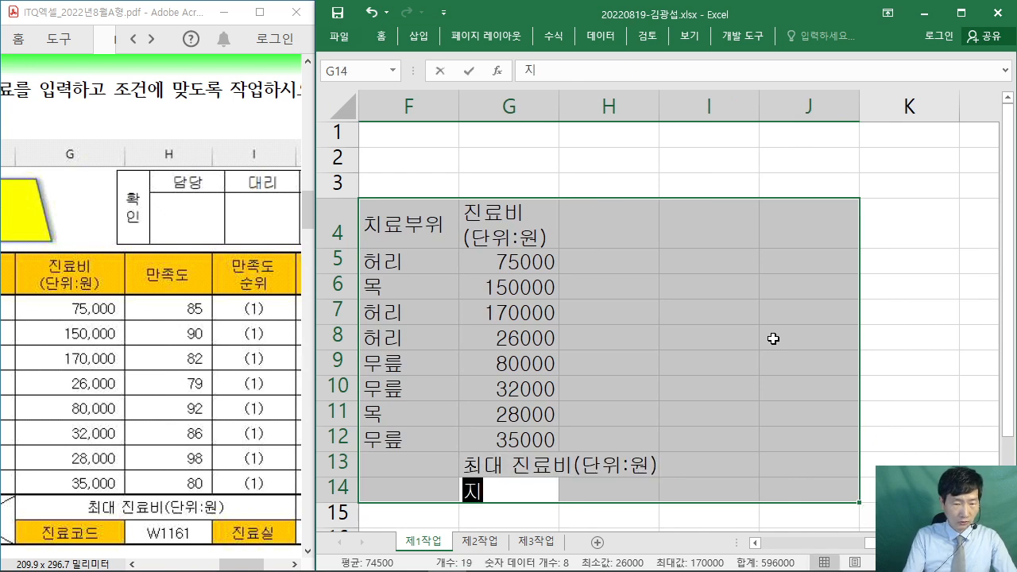
text(코드)
key(Return)
Enter the header 만족도 in H4 and the values 85, 90, 82 and 79 in H5 to H8.
text(만족)
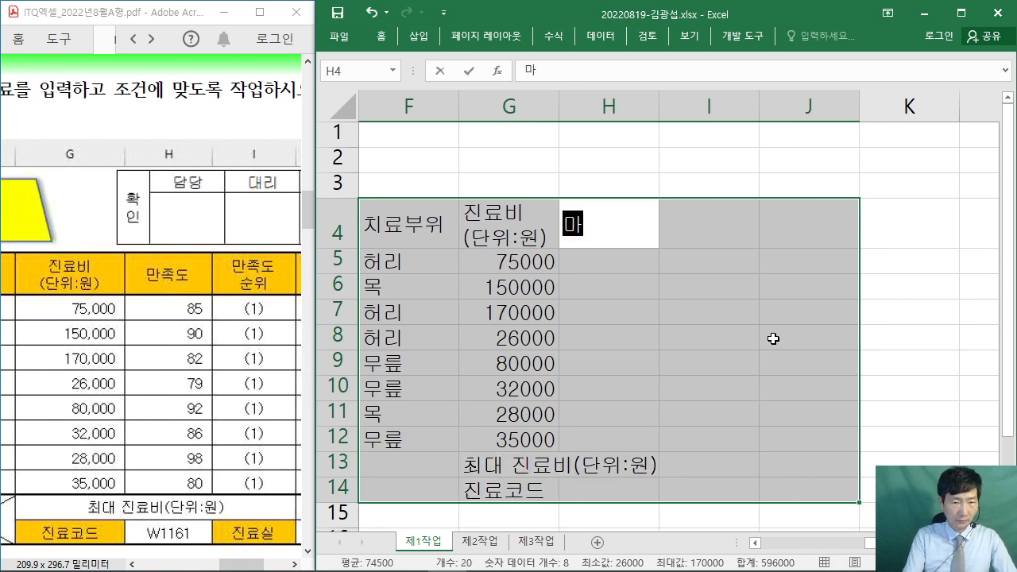
text(도)
key(Return)
text(85)
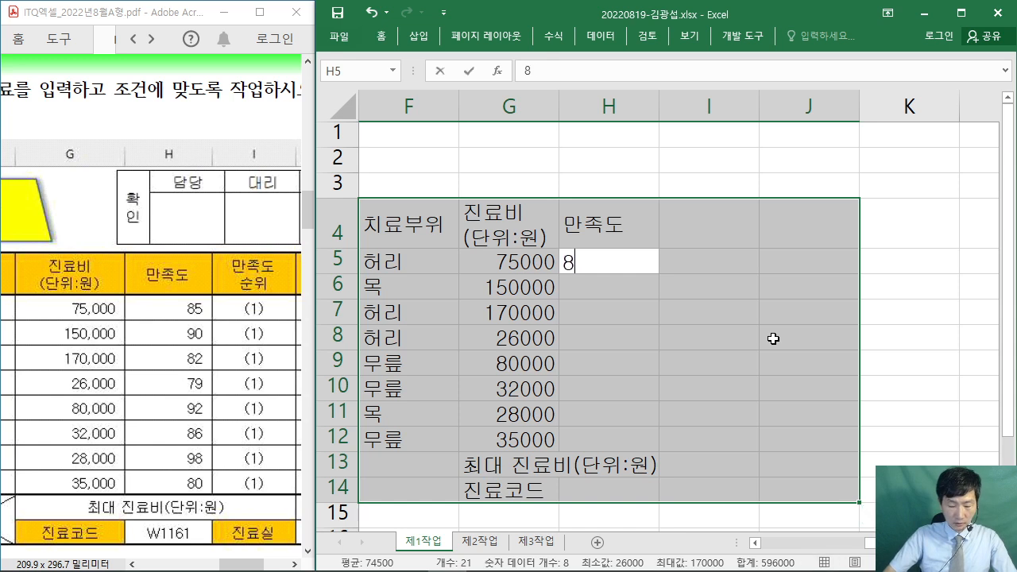
key(Return)
text(90)
key(Return)
text(82)
key(Return)
text(79)
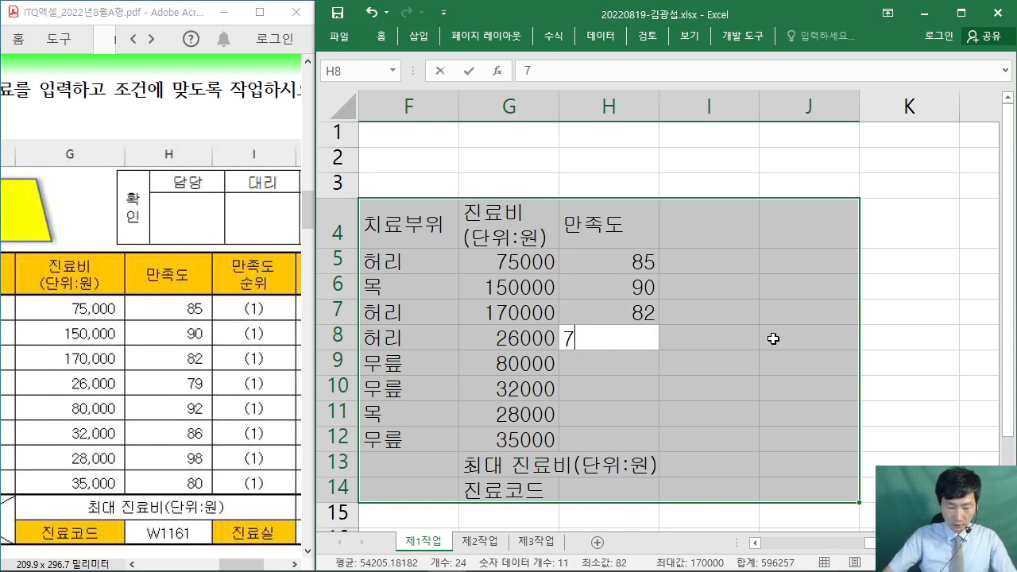
key(Return)
Enter 92, 86, 98 and 80 in H9 to H12.
text(8)
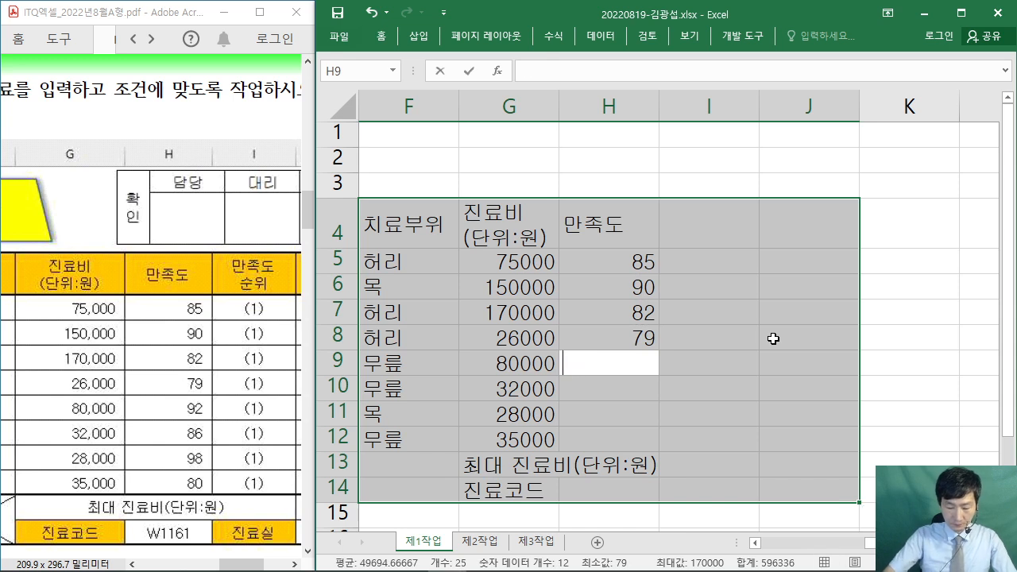
text(2)
key(Return)
text(86)
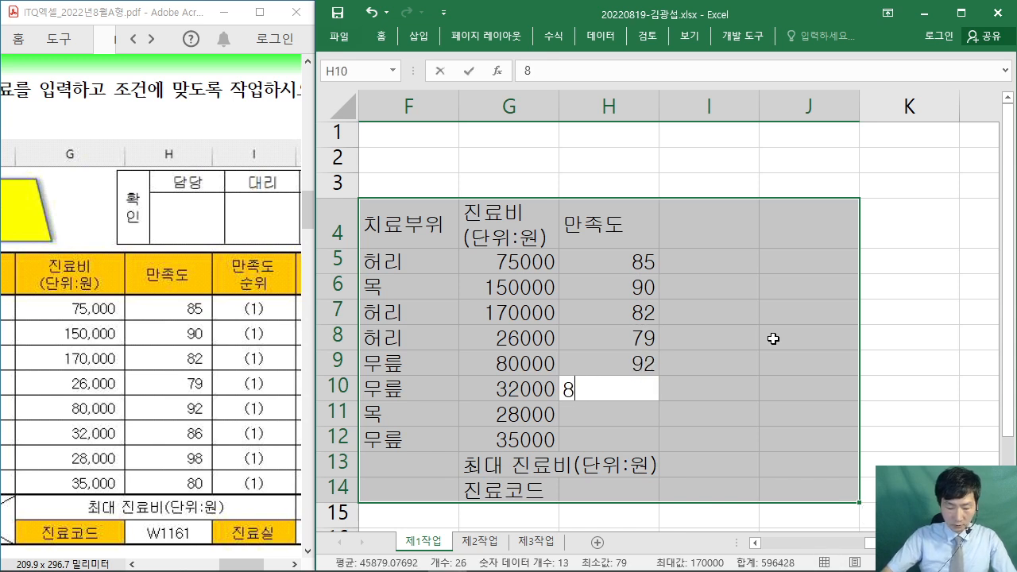
key(Return)
text(98)
key(Return)
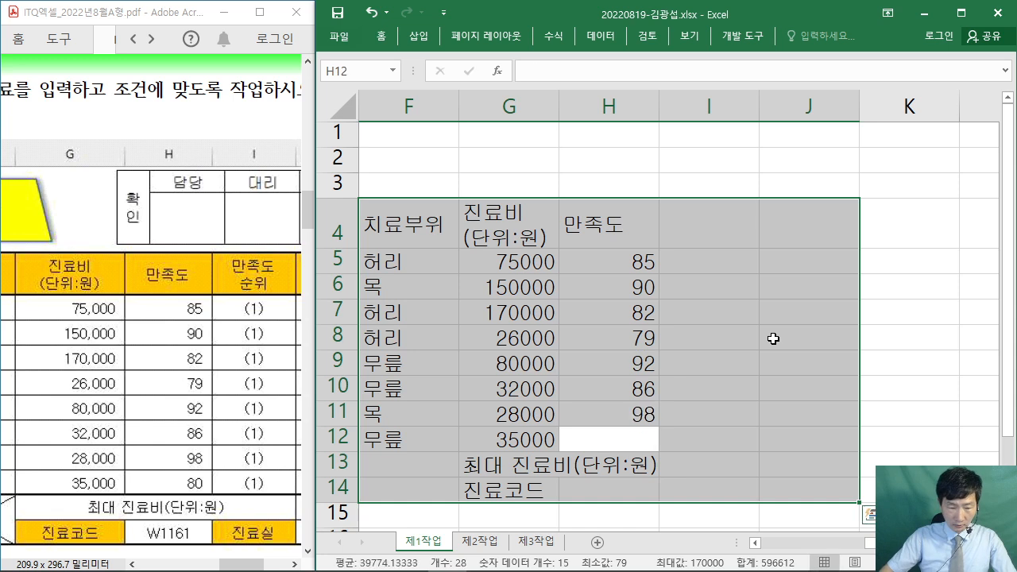
text(80)
key(Return)
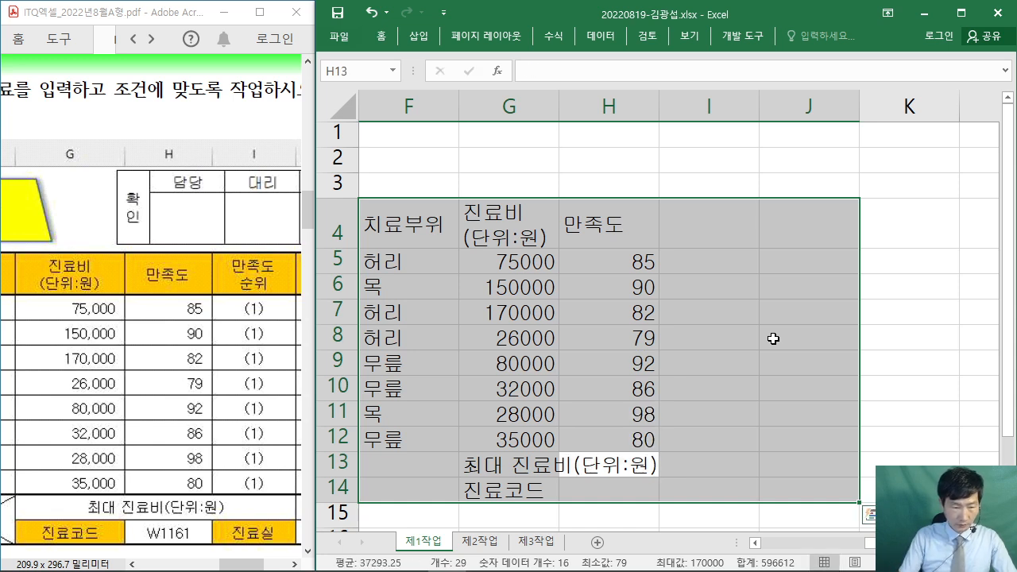
Leave H13 and H14 empty and enter the two-line header 만족도 / 순위 in I4.
key(Return)
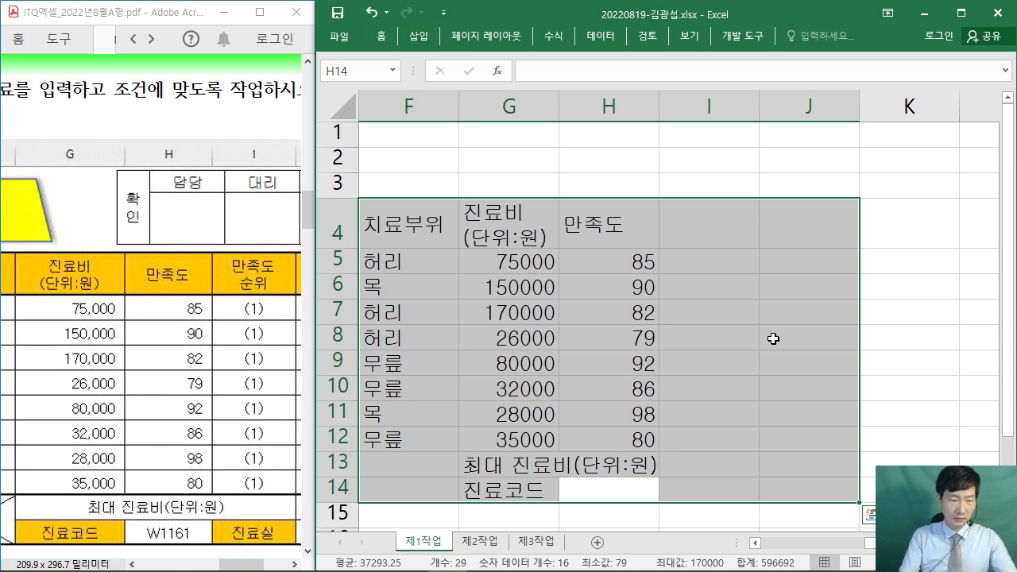
key(Return)
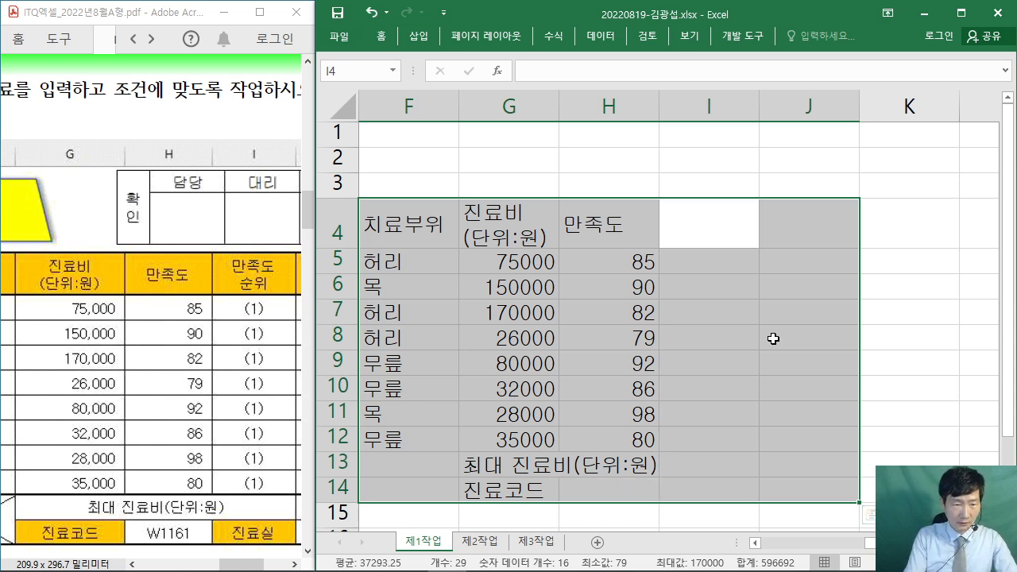
text(만족도)
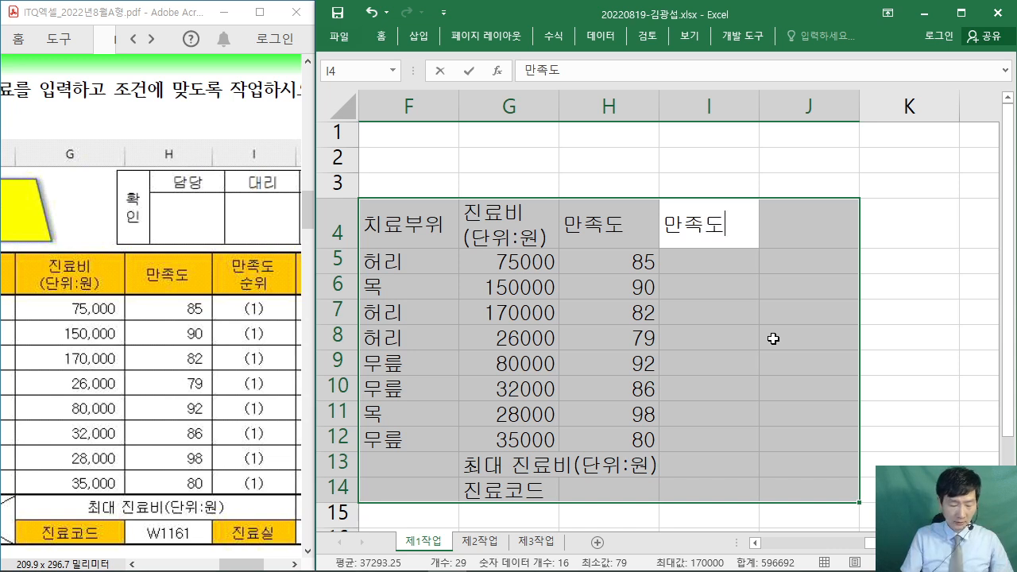
key(alt+Return)
text(순위)
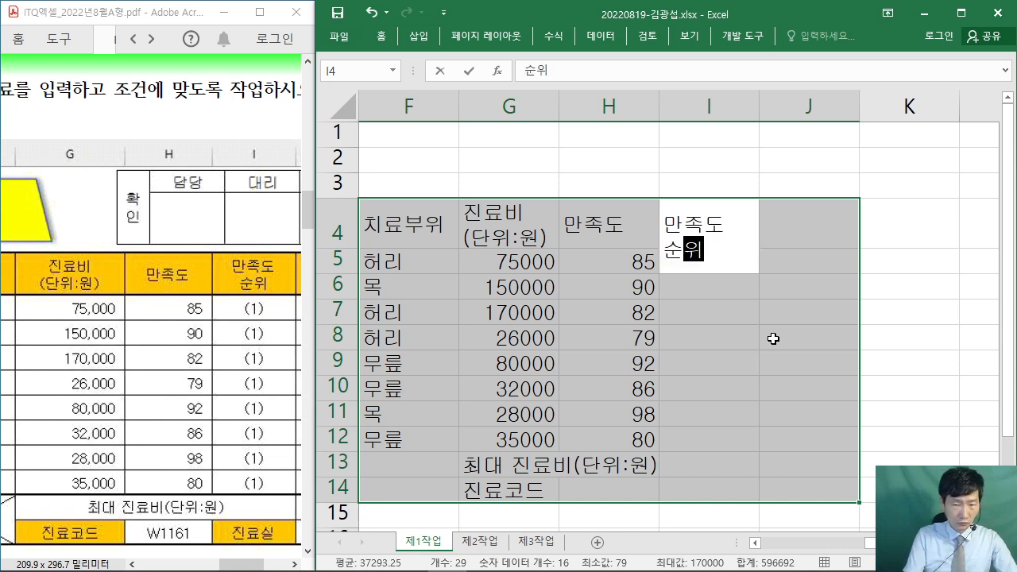
key(Return)
Leave I5 to I13 empty and enter 진료실 in I14.
key(Return)
key(Return)
key(Return)
key(Return)
key(Return)
key(Return)
key(Return)
key(Return)
key(Return)
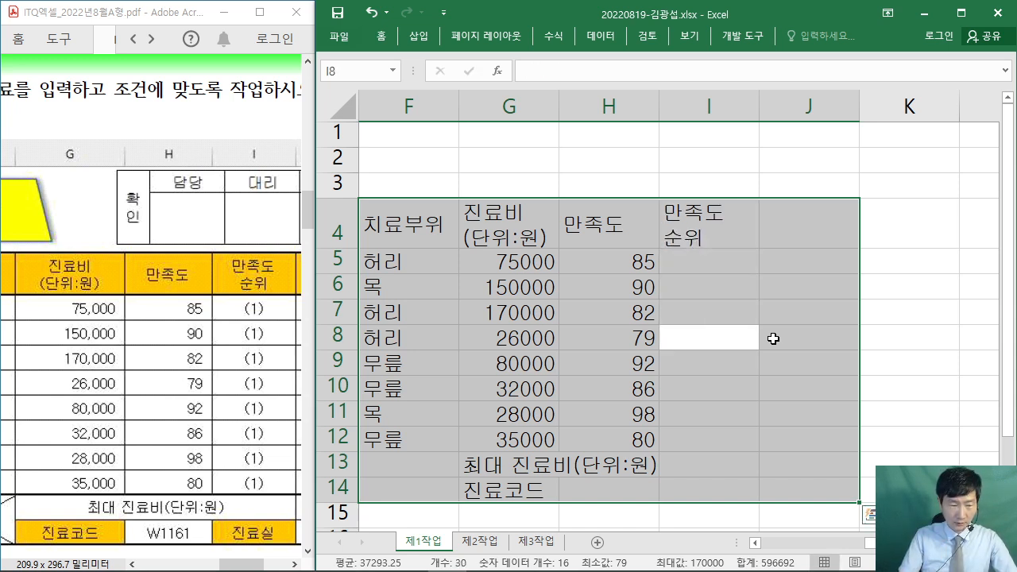
text(진료실)
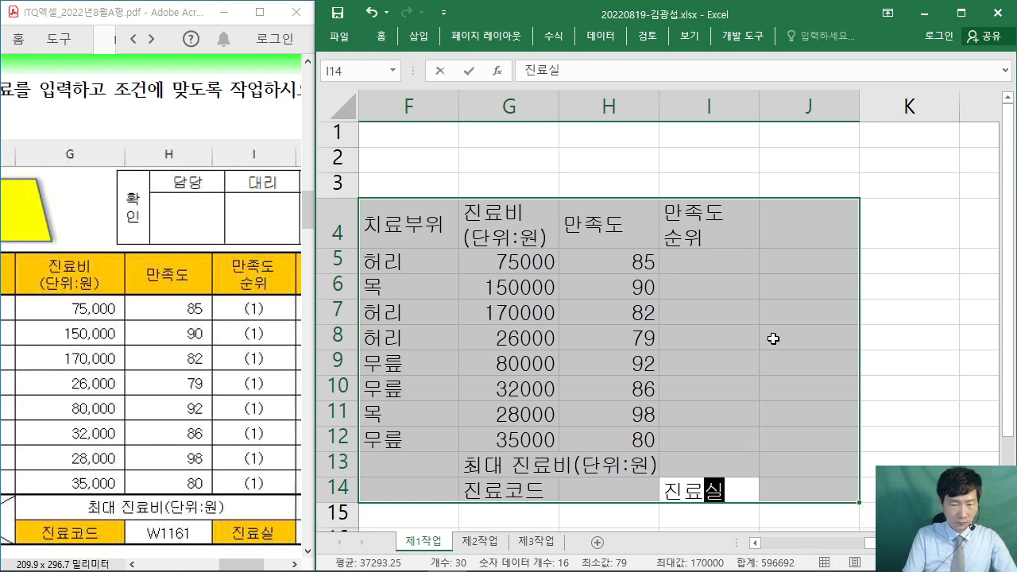
key(Return)
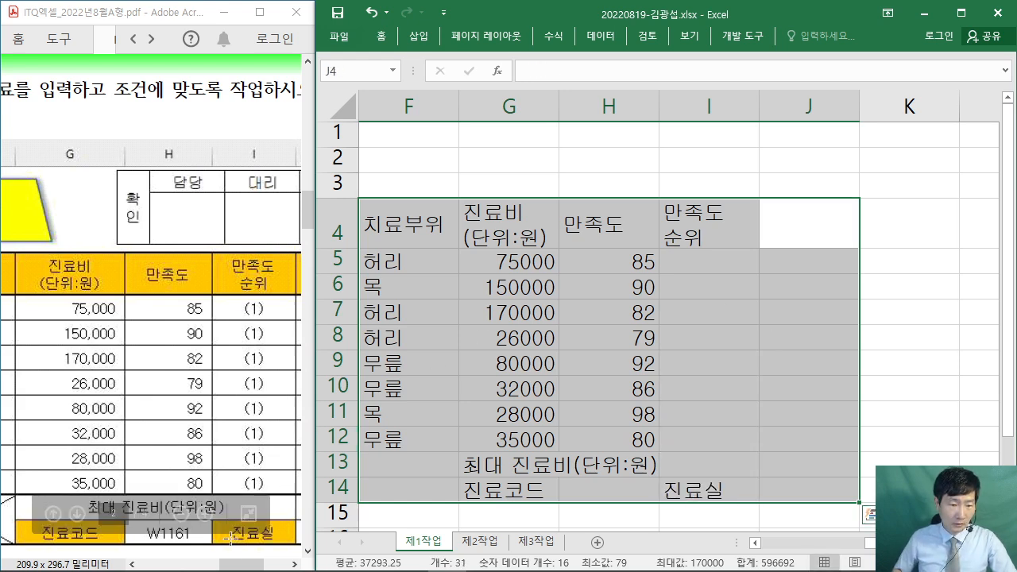
Bring the exam table's last column into view and enter its header 치료내용 in J4.
drag(244, 565, 268, 565)
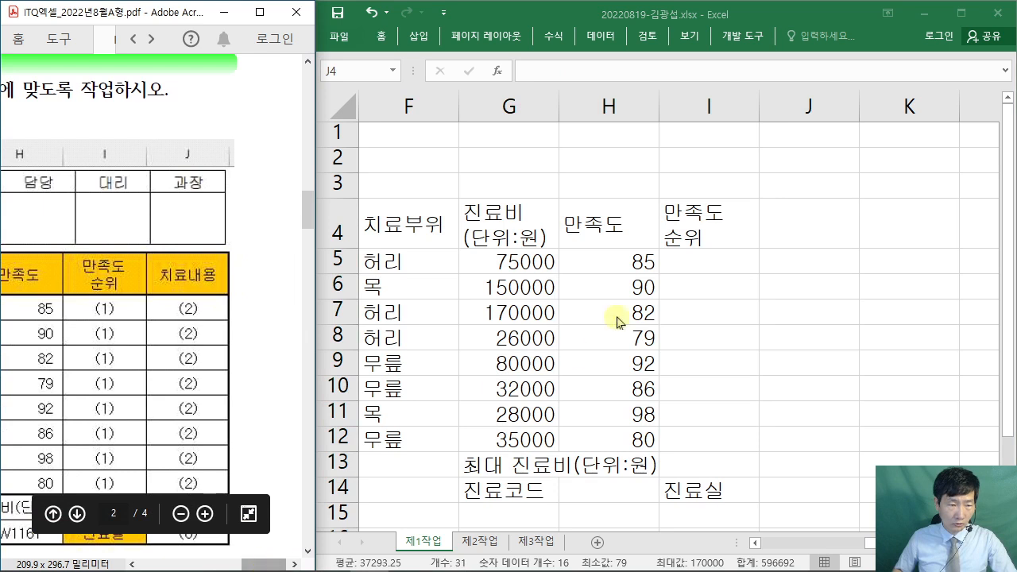
click(834, 15)
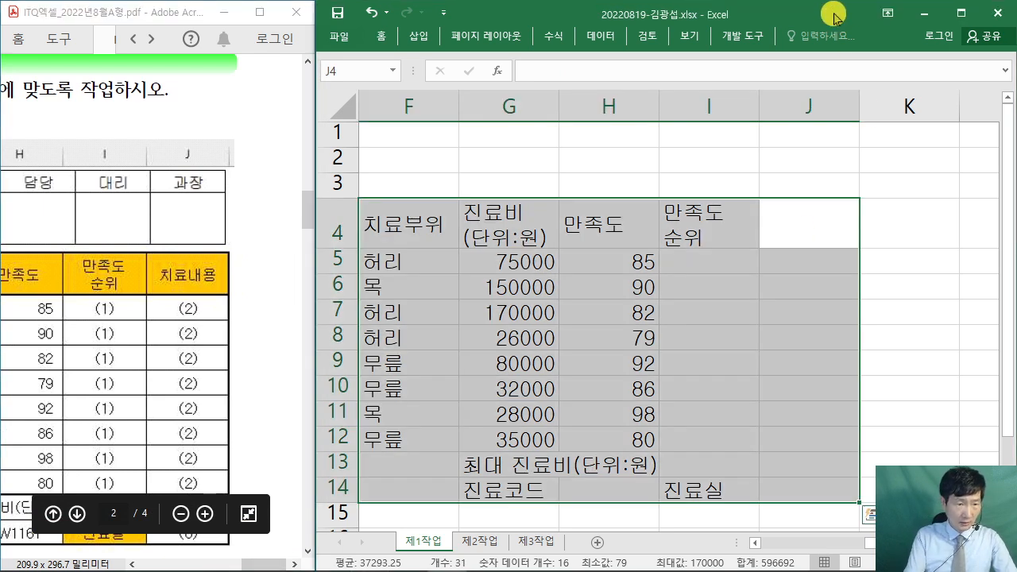
text(지료)
key(BackSpace)
key(BackSpace)
key(BackSpace)
text(ㅊ치료내용)
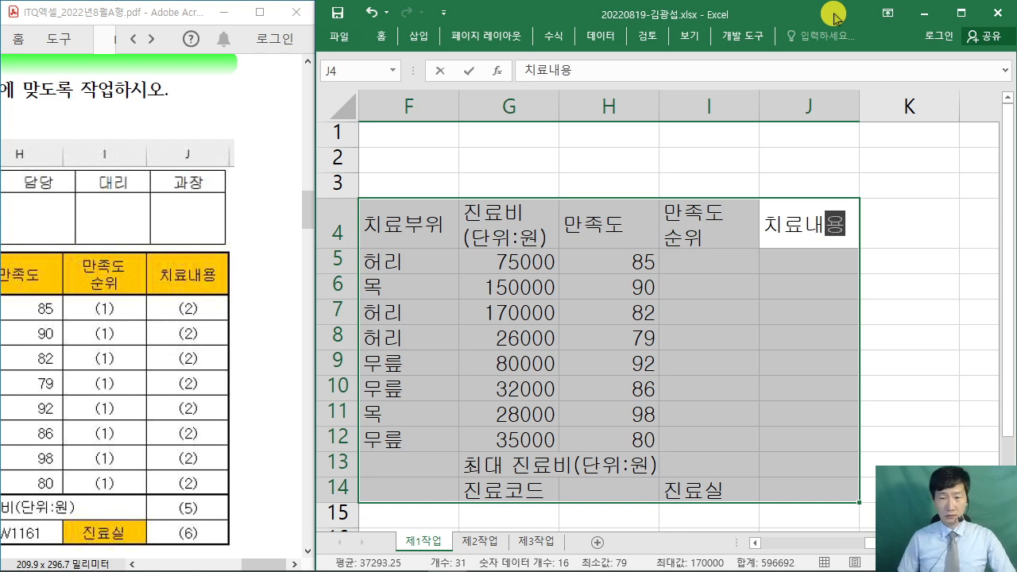
Maximize the workbook window, finish the J4 entry and zoom out to show the whole table from column B to J.
click(961, 13)
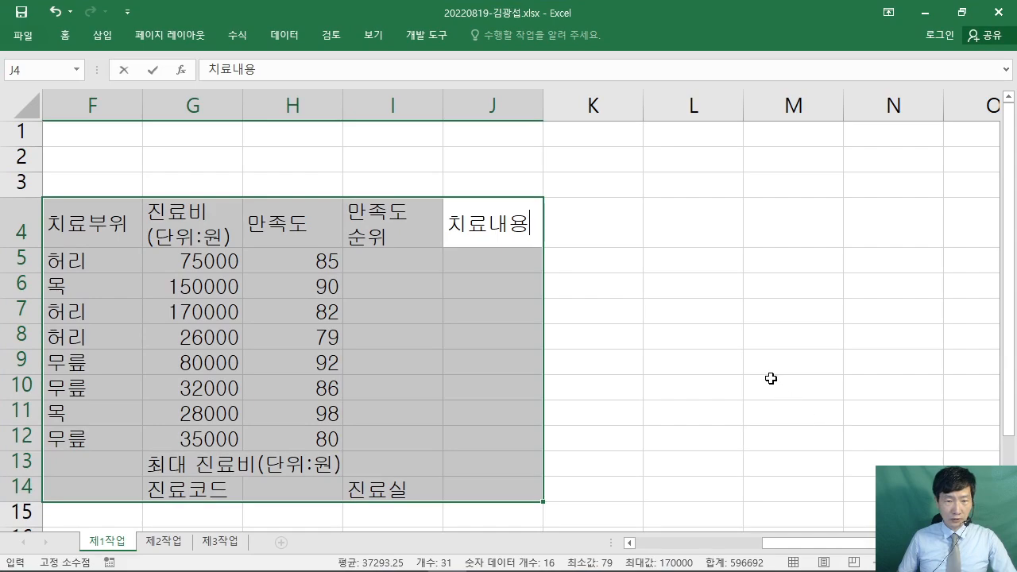
click(713, 327)
scroll(713, 328, left, 3)
scroll(715, 328, down, 1)
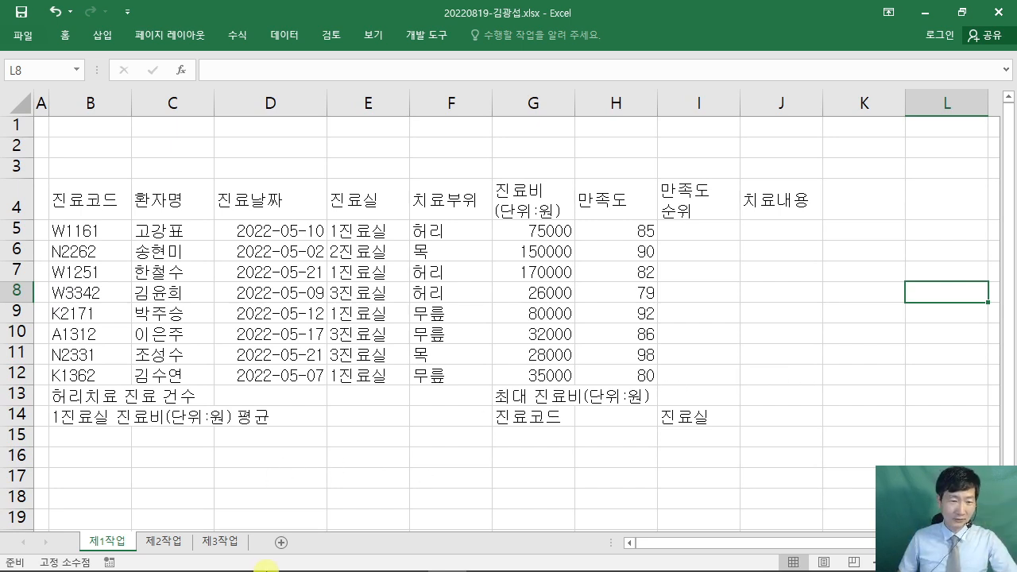
mouse_move(262, 566)
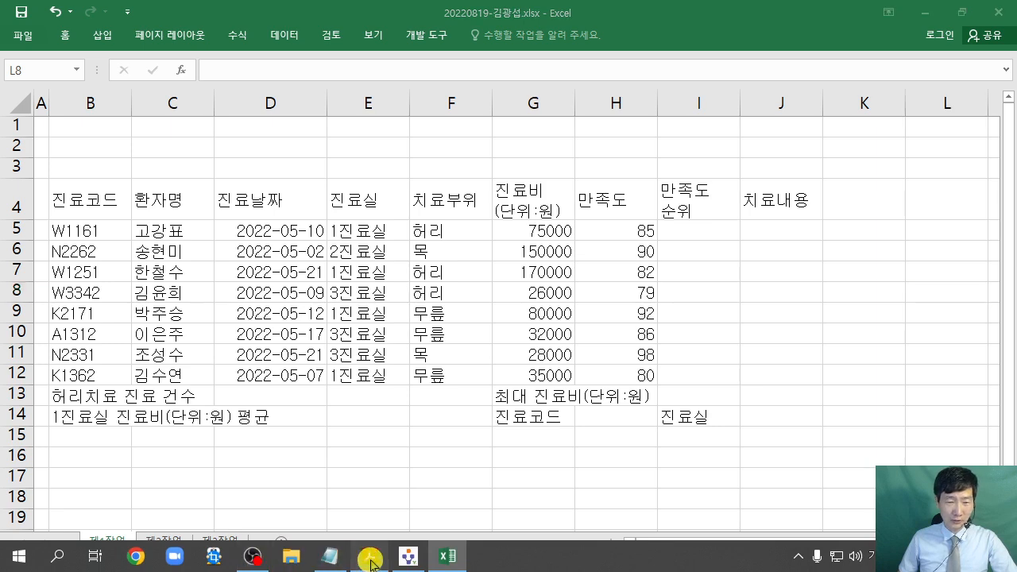
Switch to the exam PDF and examine the first task's output table for borders, merged cells and number alignment, plus the conditions below it.
click(371, 562)
click(260, 13)
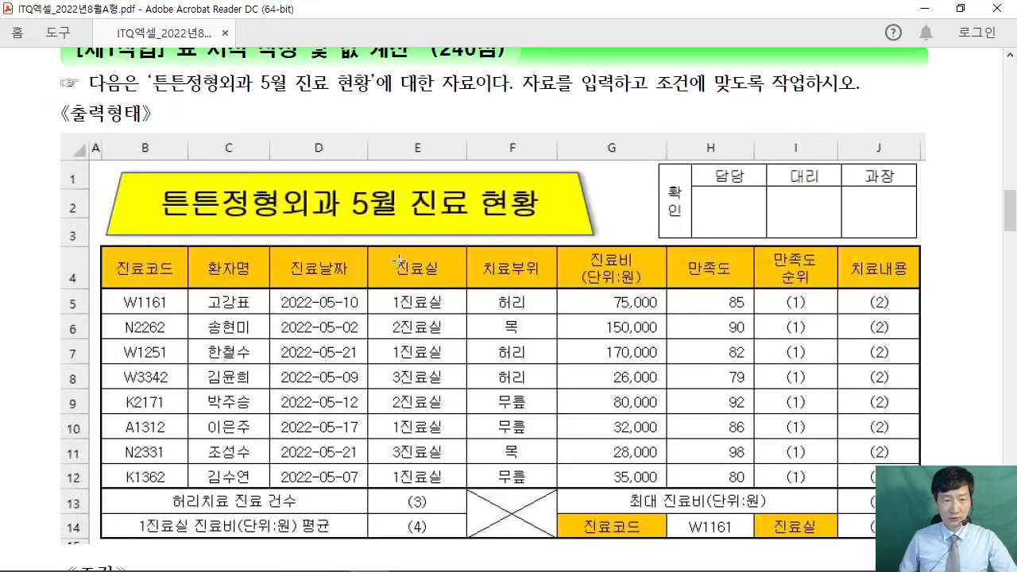
scroll(370, 265, down, 10)
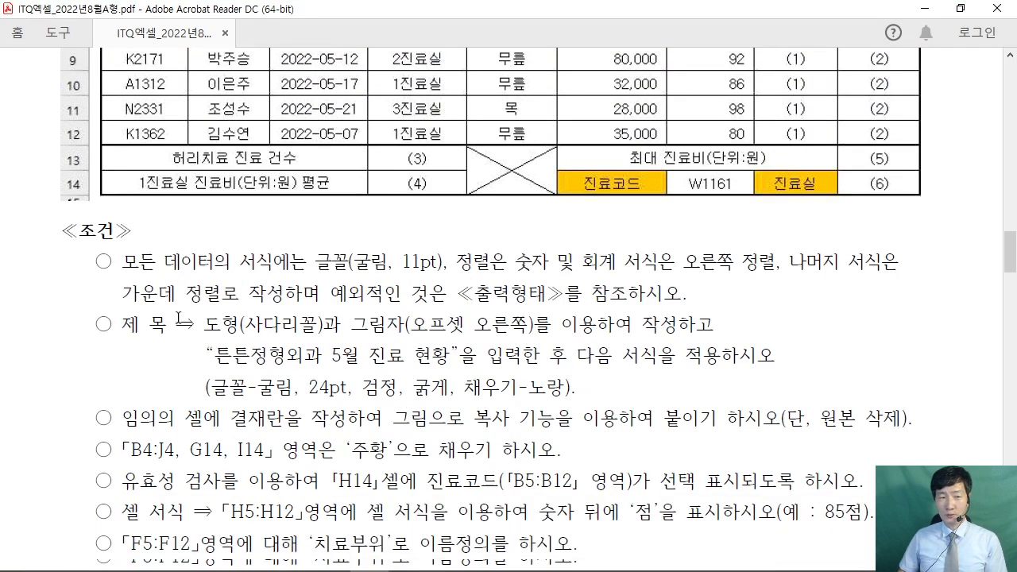
scroll(381, 330, up, 8)
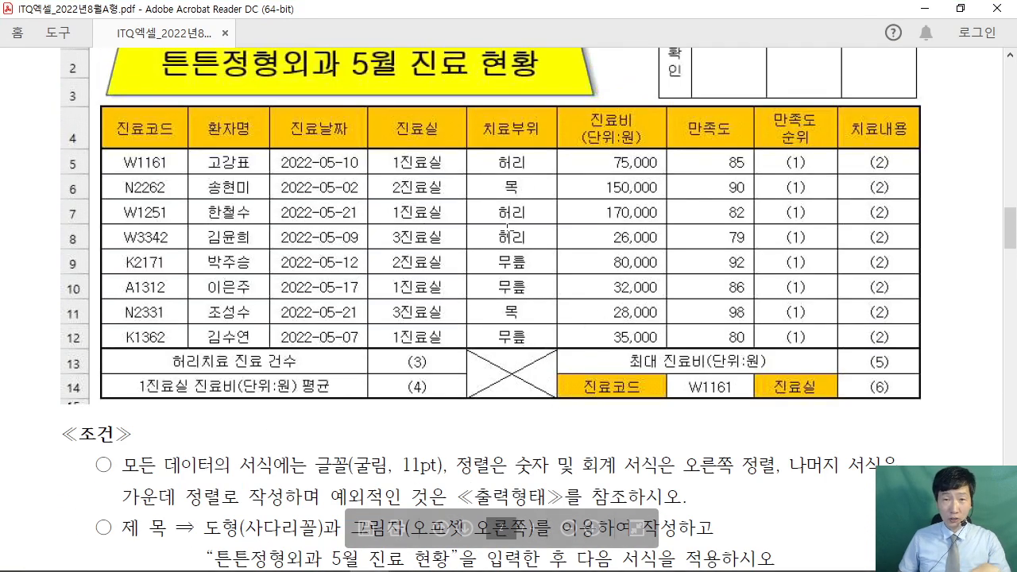
scroll(413, 318, up, 1)
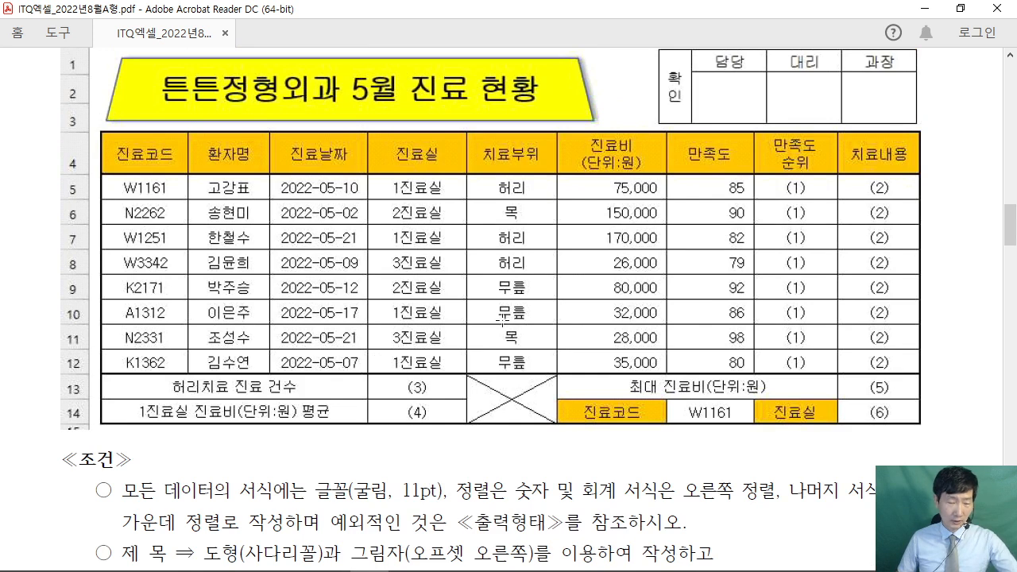
drag(359, 133, 413, 79)
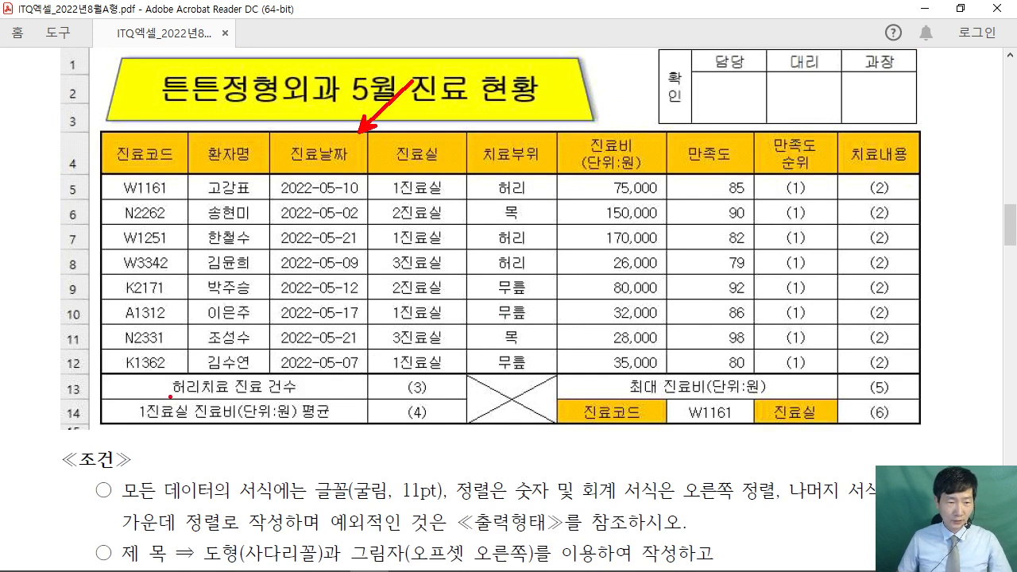
drag(123, 415, 171, 382)
drag(192, 455, 216, 412)
drag(523, 455, 523, 404)
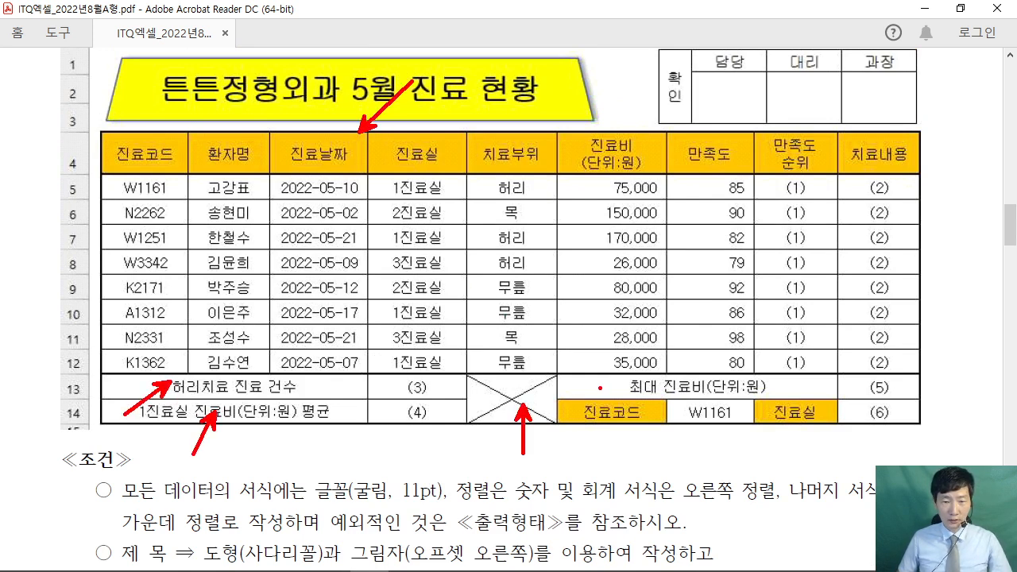
drag(695, 322, 608, 386)
mouse_move(547, 374)
mouse_down()
mouse_move(478, 407)
mouse_move(574, 433)
mouse_up()
mouse_move(554, 155)
mouse_down()
mouse_move(553, 238)
mouse_move(755, 368)
mouse_move(762, 157)
mouse_move(555, 155)
mouse_up()
mouse_move(83, 34)
mouse_down()
mouse_move(72, 119)
mouse_move(190, 132)
mouse_up()
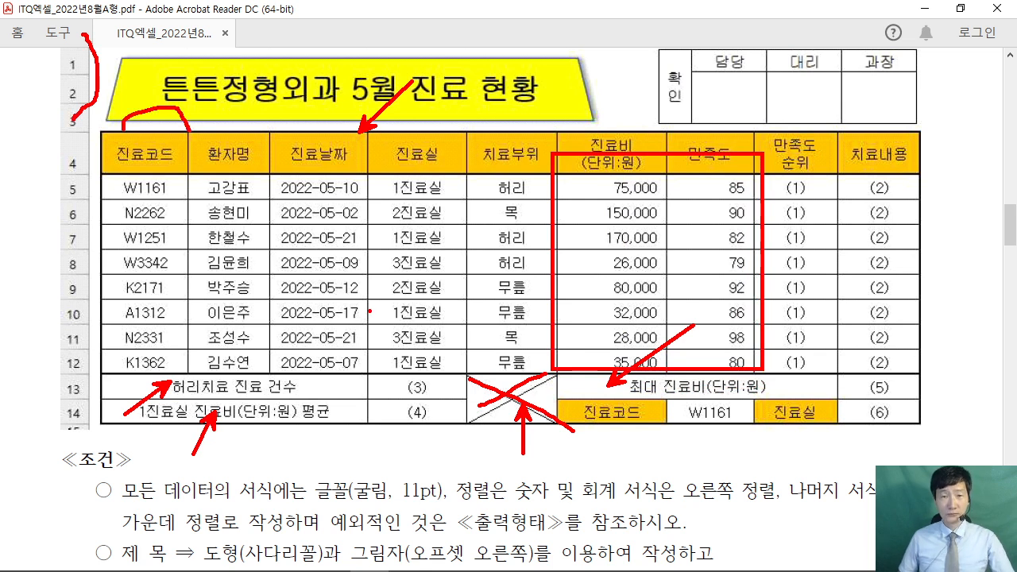
key(Escape)
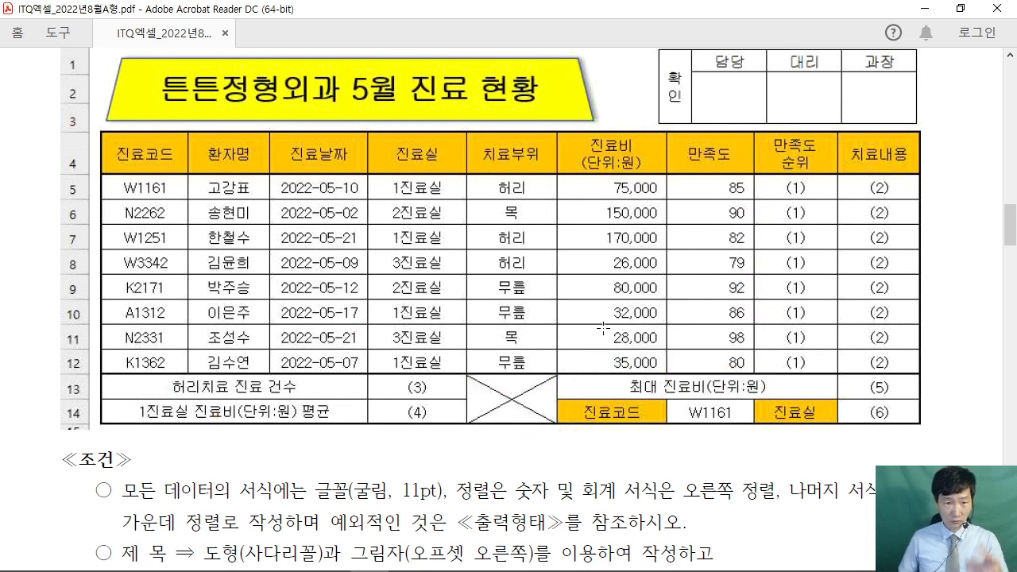
click(962, 11)
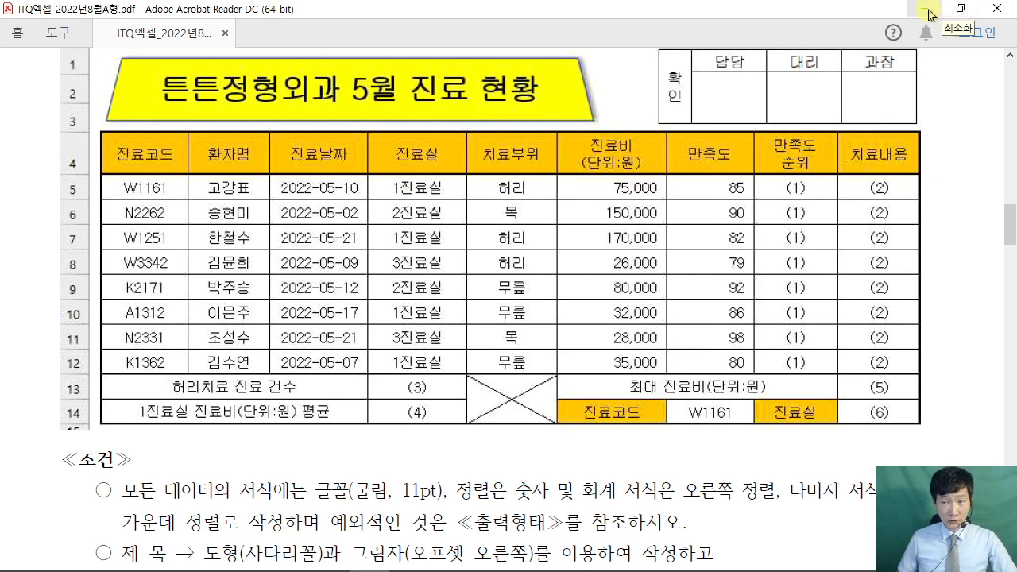
click(929, 15)
Switch back to the Excel workbook and select the whole table range B4:J14.
click(374, 270)
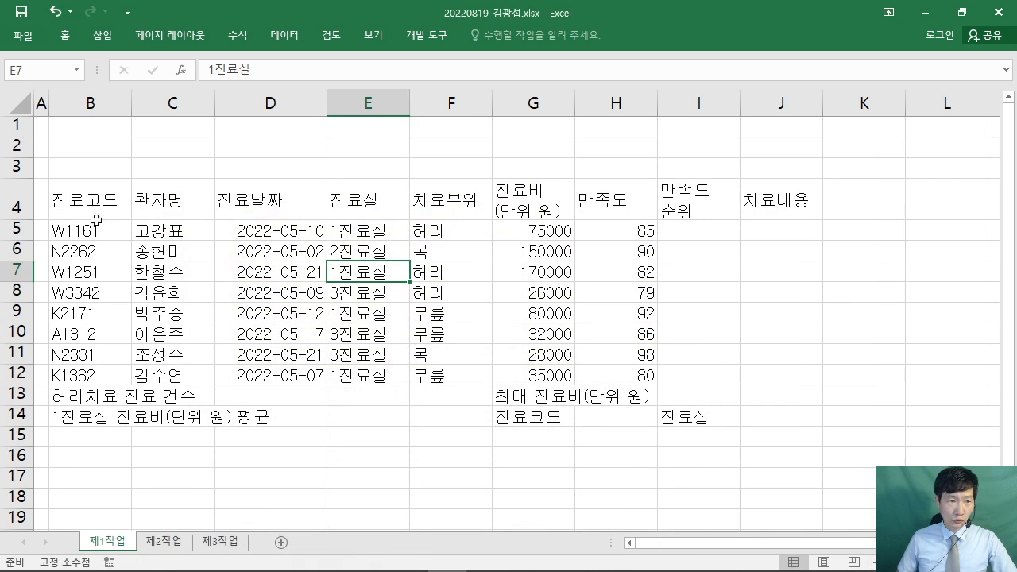
click(82, 198)
drag(83, 198, 799, 414)
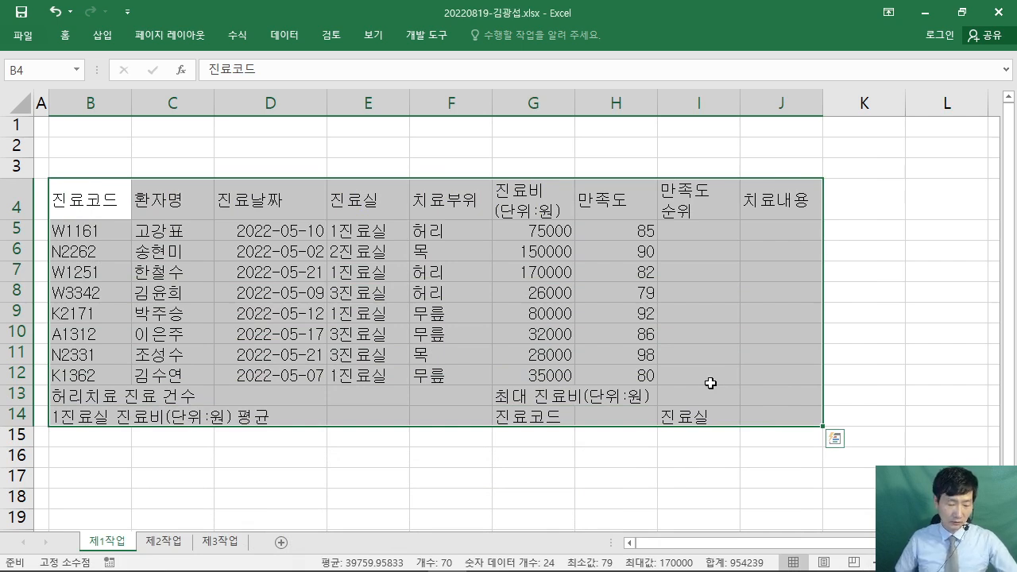
drag(327, 165, 375, 164)
drag(369, 149, 396, 159)
drag(403, 117, 406, 195)
mouse_move(450, 117)
mouse_down()
mouse_move(426, 129)
mouse_move(453, 139)
mouse_up()
mouse_move(410, 155)
mouse_down()
mouse_move(451, 157)
mouse_move(451, 174)
mouse_up()
mouse_move(463, 131)
mouse_down()
mouse_move(476, 166)
mouse_move(494, 175)
mouse_up()
mouse_move(524, 116)
mouse_down()
mouse_move(508, 145)
mouse_move(563, 159)
mouse_up()
mouse_move(560, 120)
mouse_down()
mouse_move(582, 118)
mouse_move(568, 145)
mouse_up()
drag(577, 135, 589, 144)
drag(590, 139, 608, 132)
drag(610, 126, 619, 173)
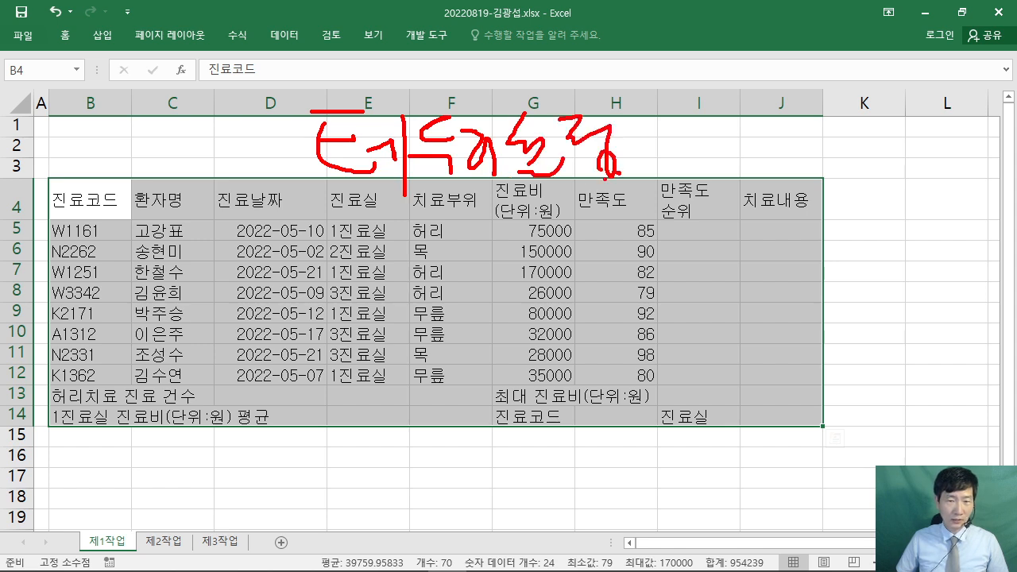
key(Escape)
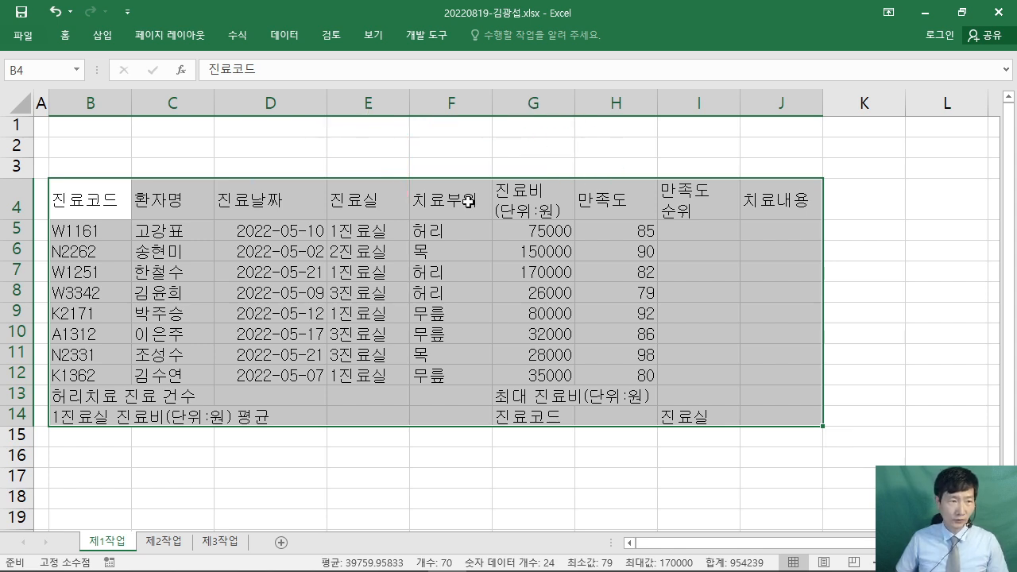
Apply all borders (모든 테두리) and a thick outside border (굵은 바깥쪽 테두리) to the table B4:J14.
double_click(66, 35)
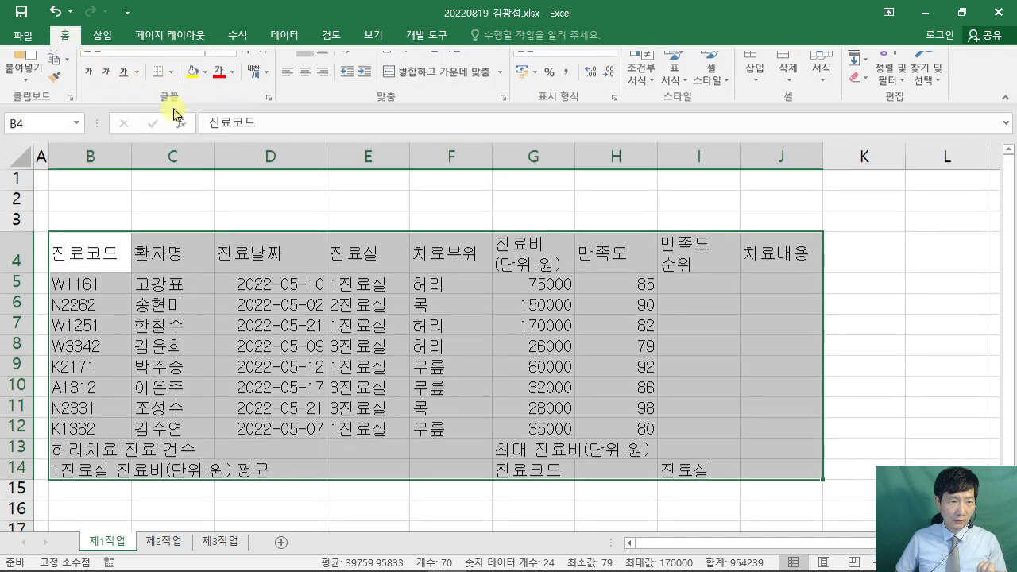
click(170, 89)
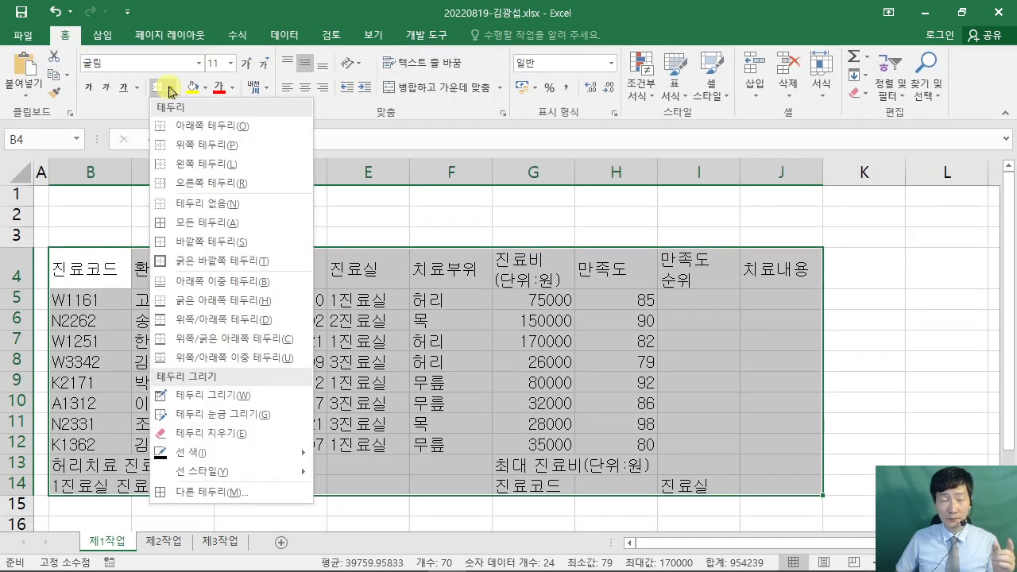
click(256, 229)
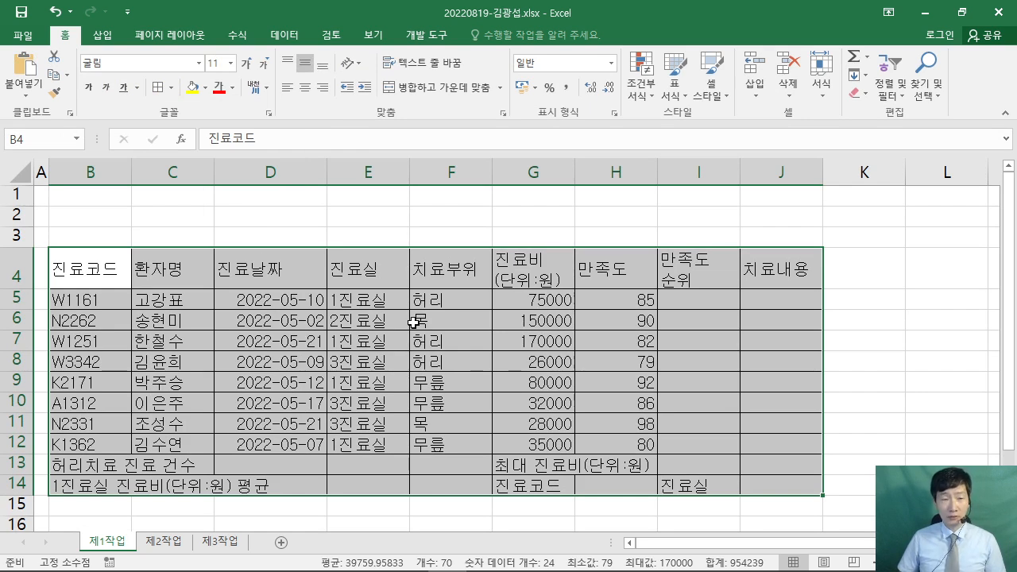
click(170, 87)
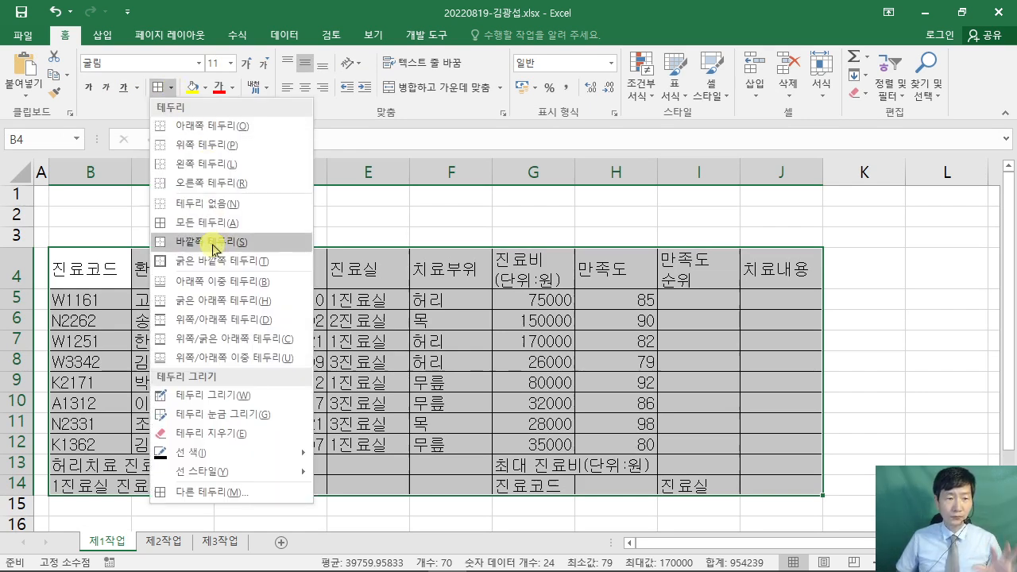
click(232, 269)
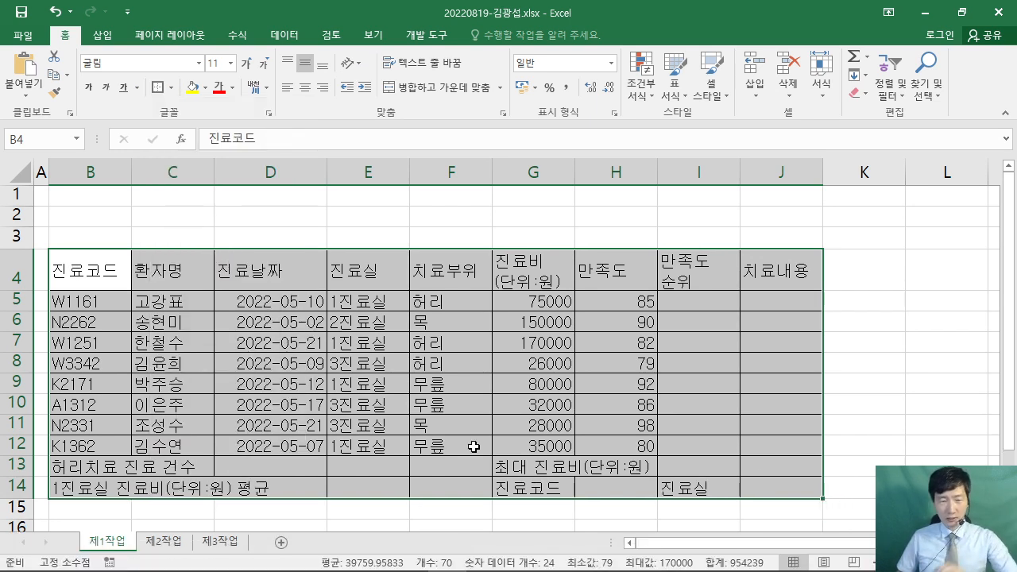
Check the alignment condition in the exam PDF and center-align all cells of B4:J14 in the Excel workbook.
click(368, 558)
scroll(409, 388, down, 3)
drag(453, 403, 762, 411)
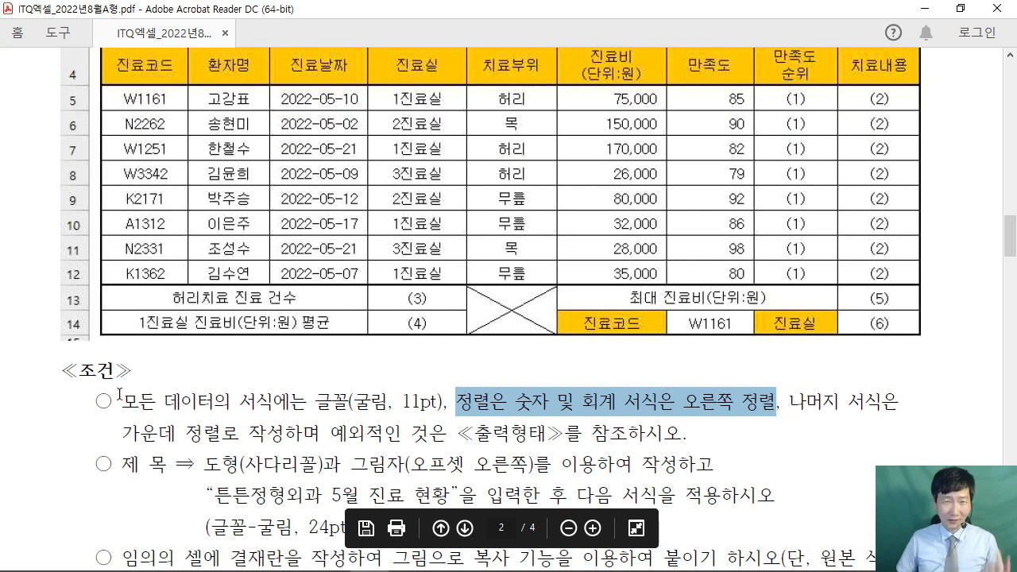
drag(789, 402, 224, 422)
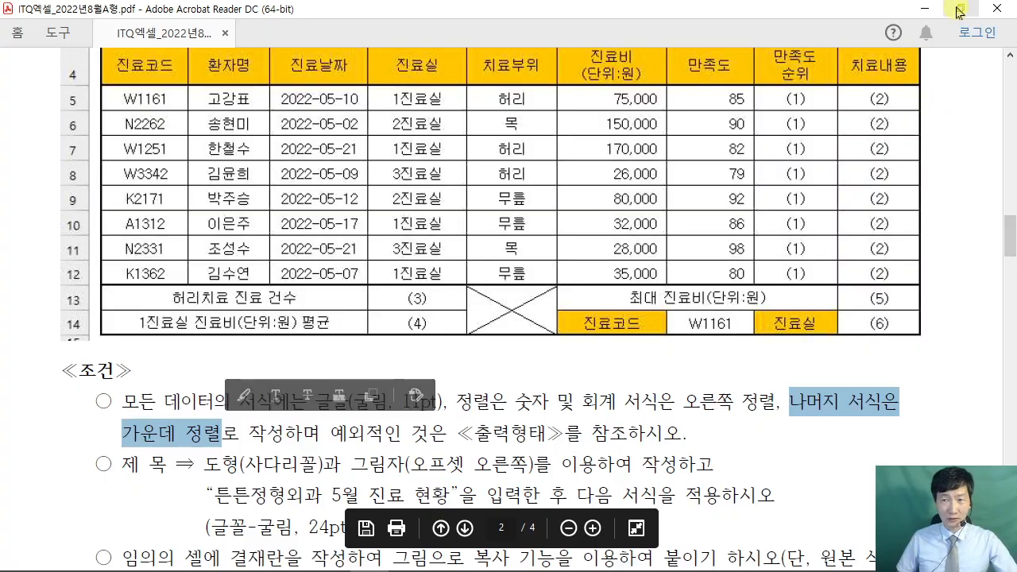
click(924, 9)
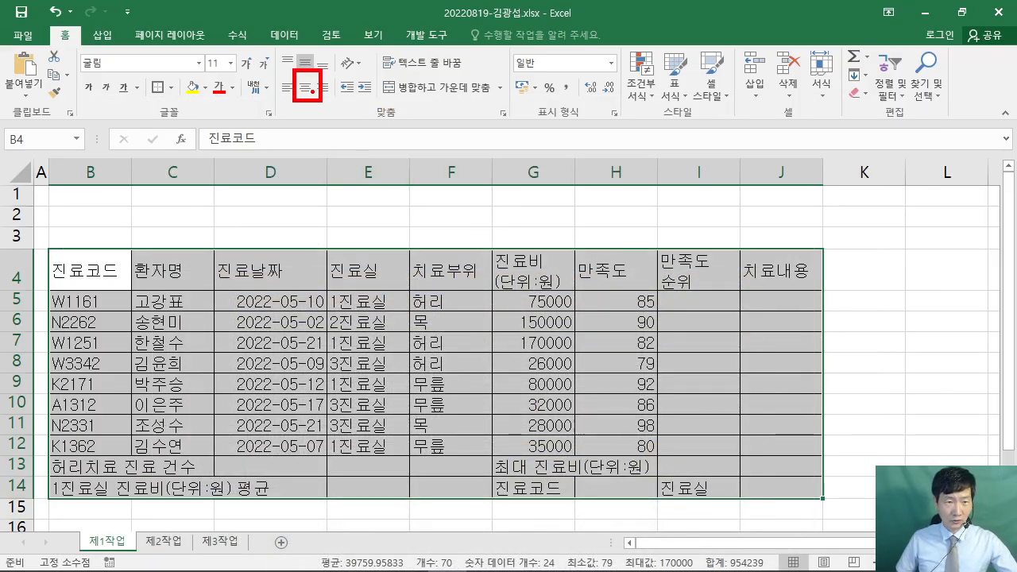
click(310, 89)
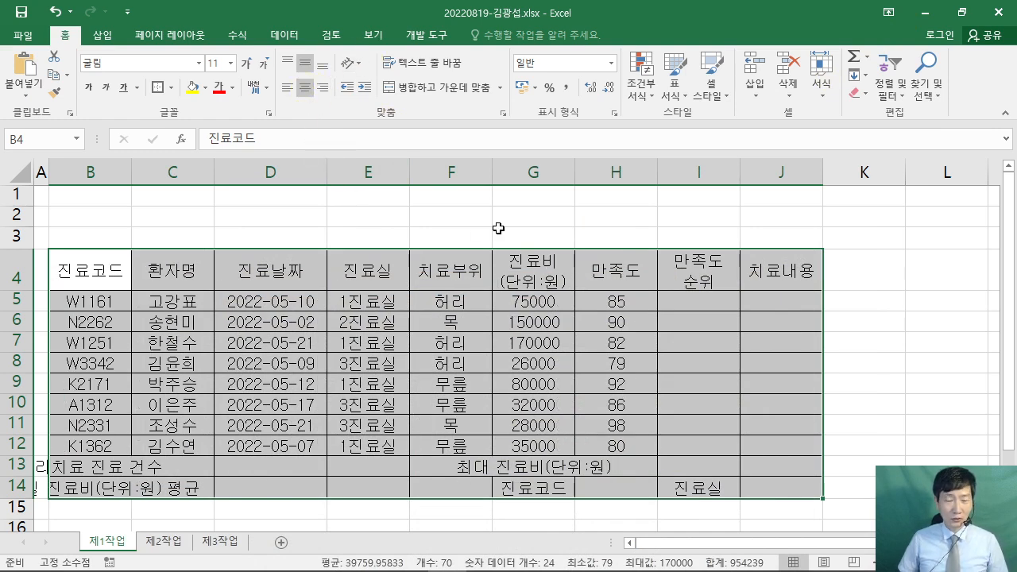
click(903, 287)
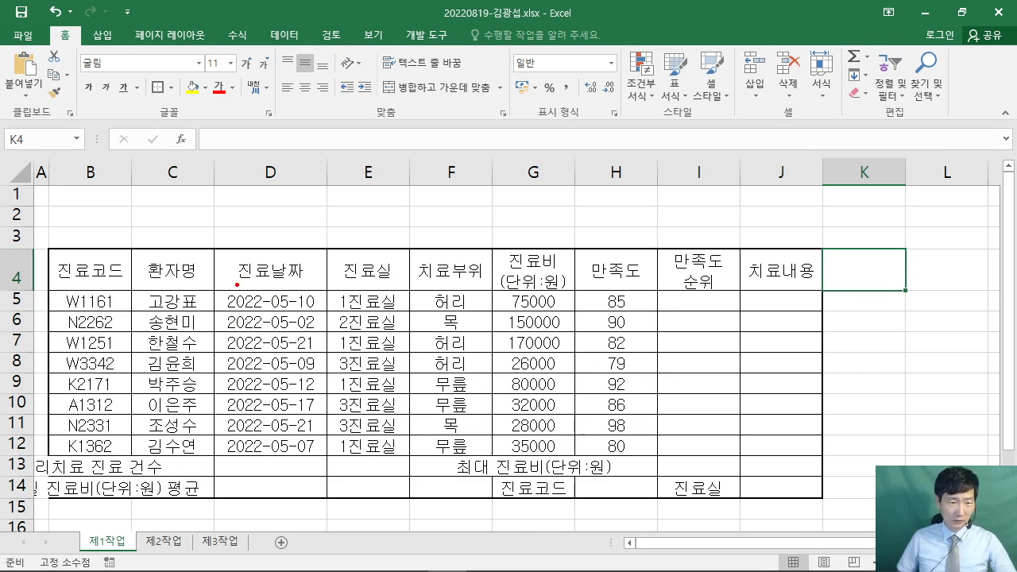
drag(237, 283, 341, 154)
drag(232, 457, 283, 523)
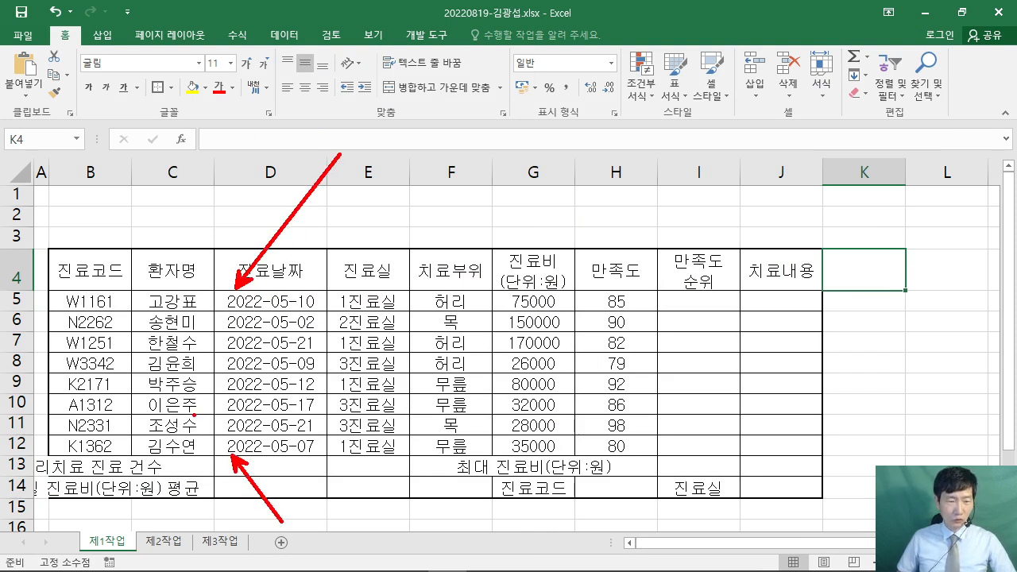
mouse_move(48, 291)
mouse_down()
mouse_move(787, 465)
mouse_move(865, 456)
mouse_move(824, 453)
mouse_up()
key(Escape)
Apply a thick outside border to the data rows B5:J12.
mouse_move(75, 302)
mouse_down()
mouse_move(793, 352)
mouse_move(788, 447)
mouse_up()
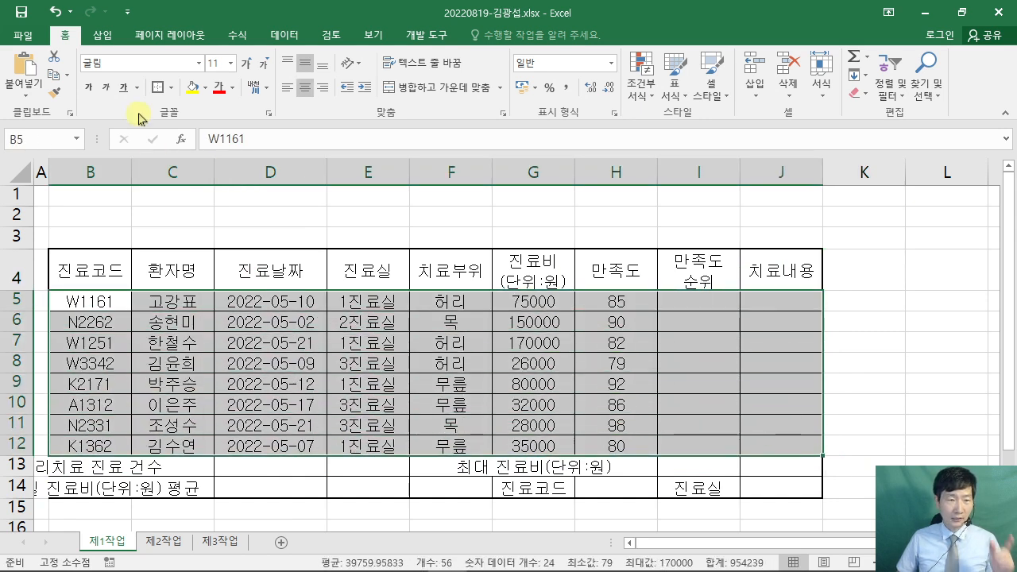
click(157, 92)
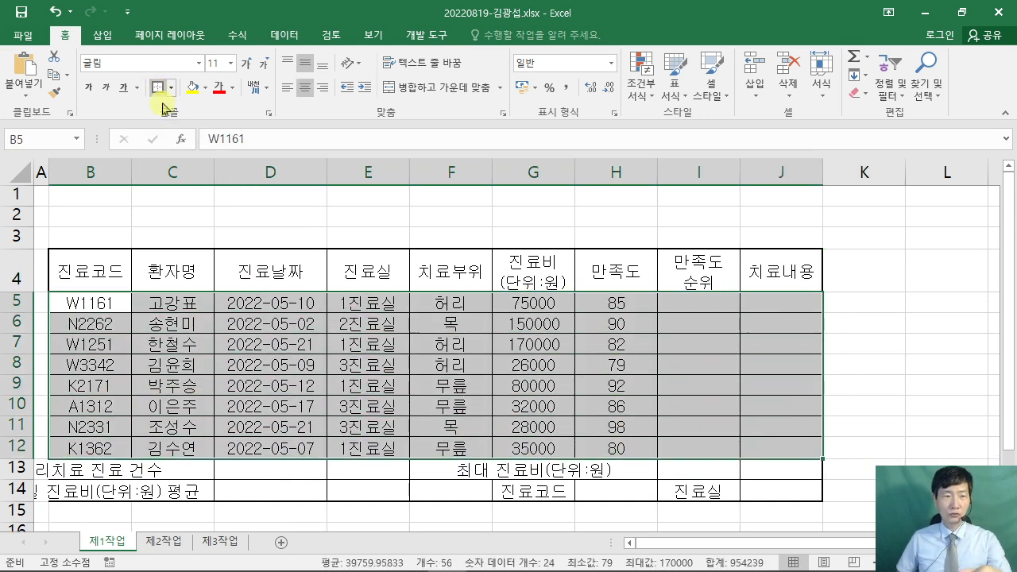
click(873, 344)
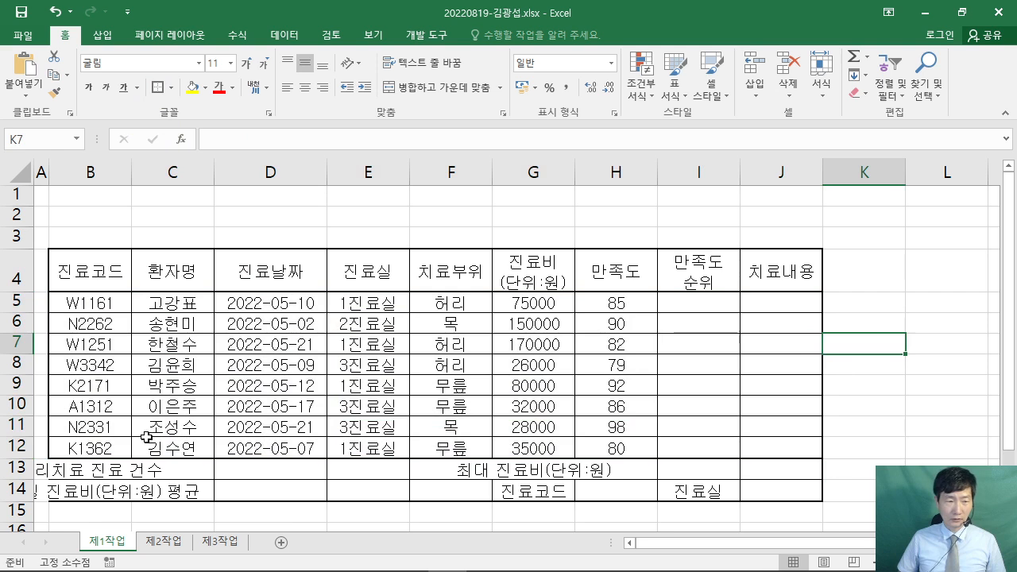
Merge and center B13:D13, B14:D14, F13:F14 and G13:I13 as separate blocks in one operation.
drag(51, 469, 254, 466)
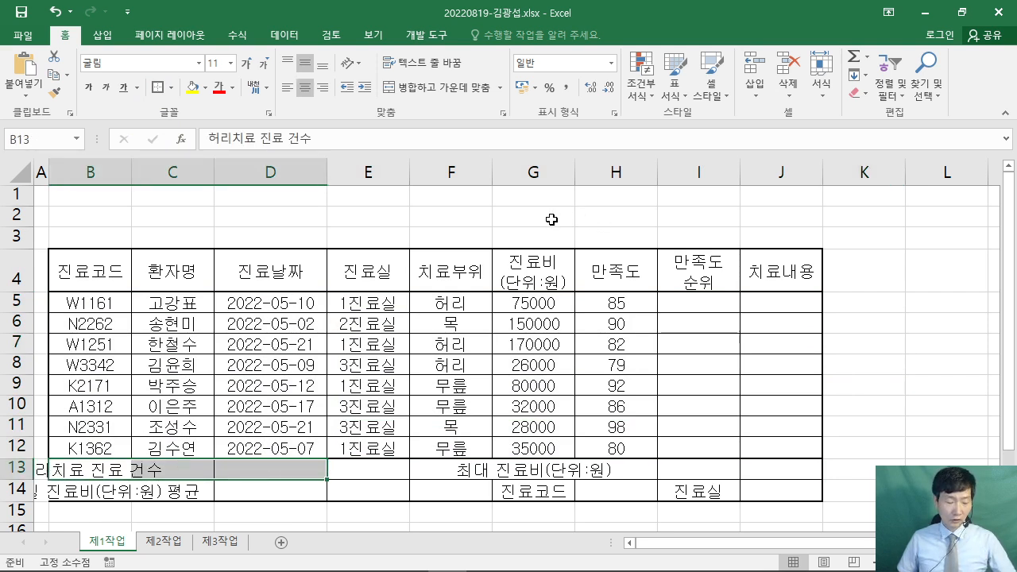
drag(361, 125, 591, 261)
mouse_move(447, 188)
mouse_down()
mouse_move(462, 225)
mouse_move(505, 234)
mouse_up()
mouse_move(524, 216)
mouse_down()
mouse_move(545, 147)
mouse_move(553, 223)
mouse_up()
drag(266, 282, 367, 329)
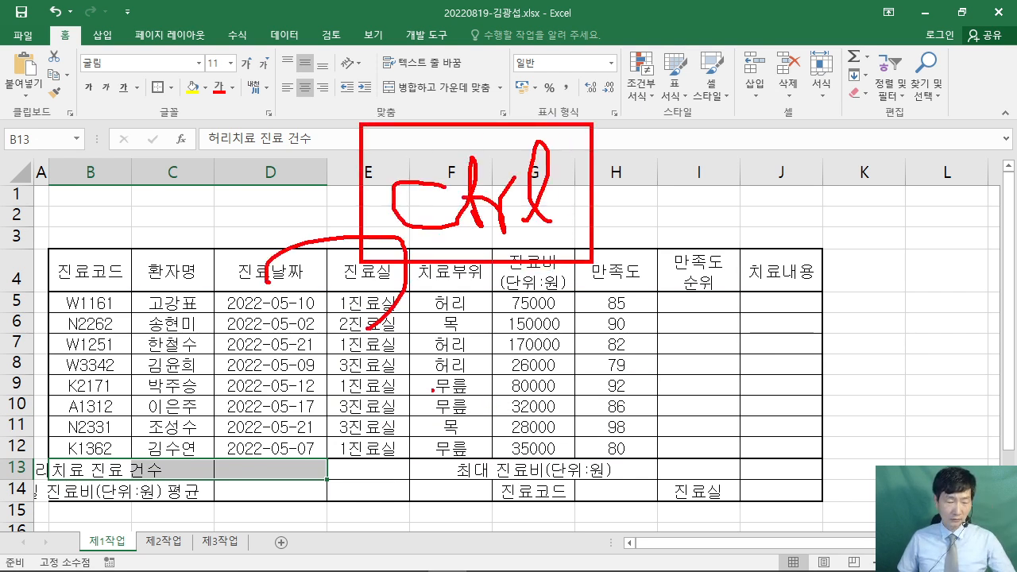
key(Escape)
drag(64, 491, 271, 491)
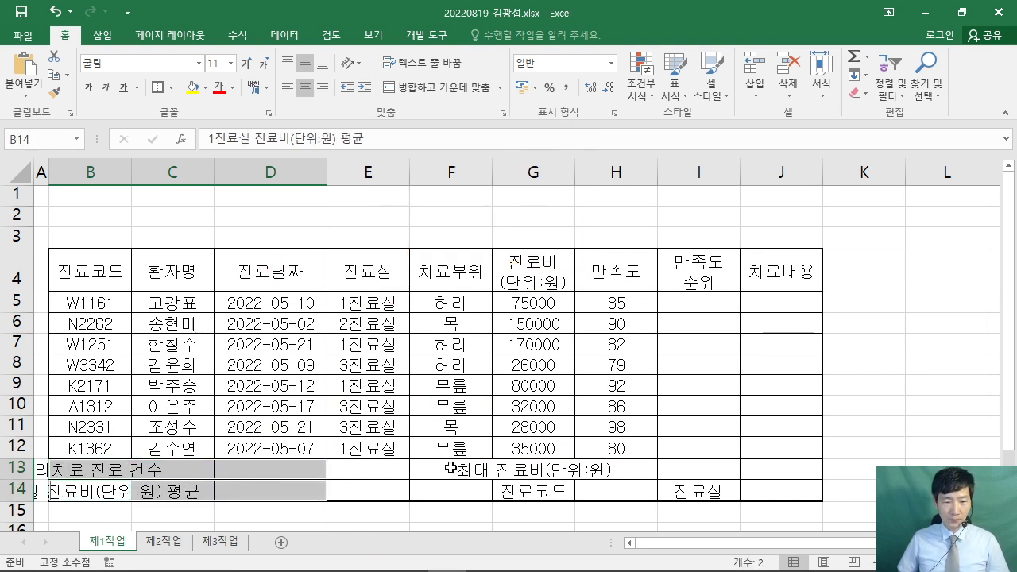
drag(451, 468, 462, 497)
drag(540, 469, 696, 469)
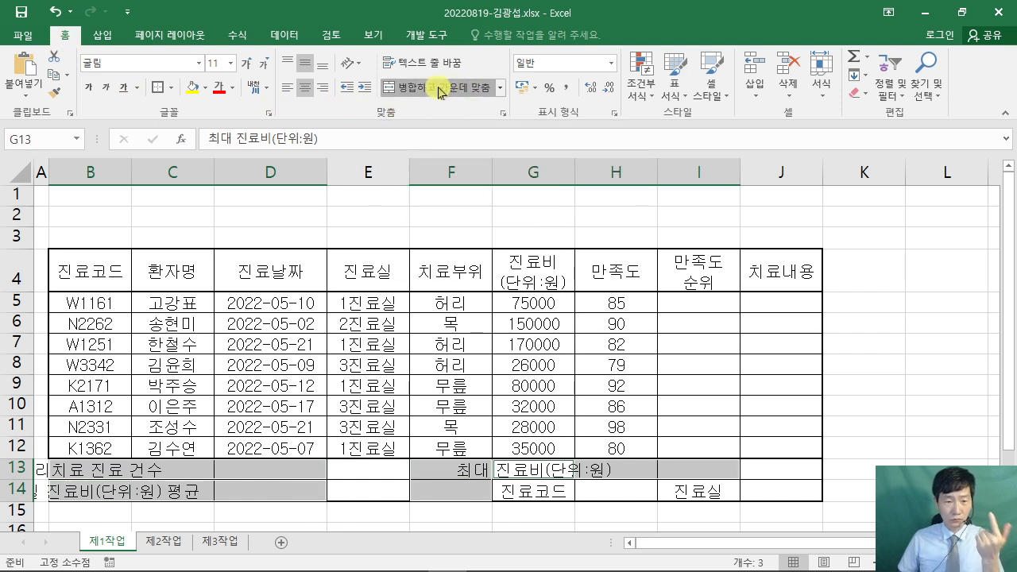
click(412, 90)
click(347, 348)
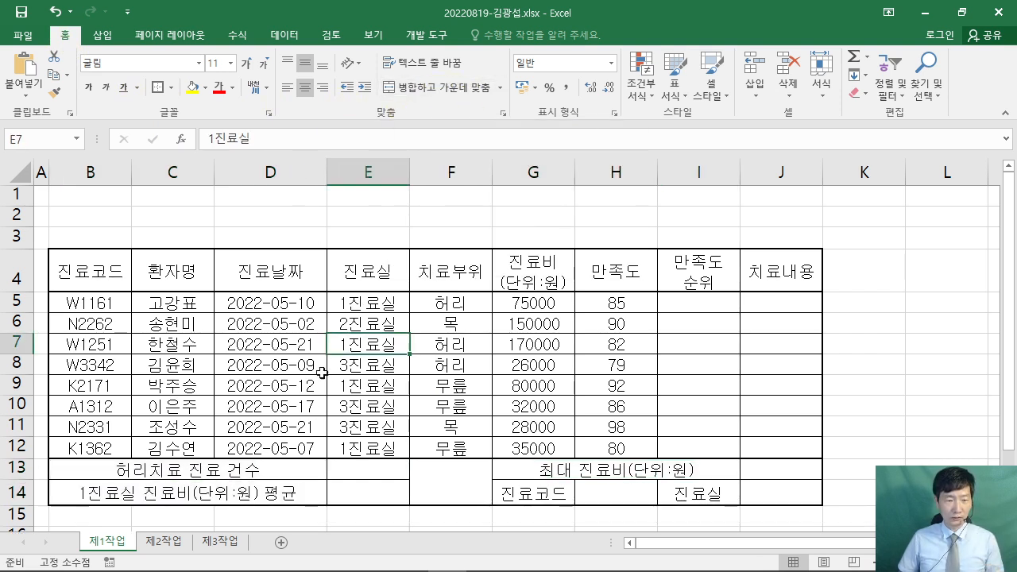
click(145, 493)
click(441, 479)
click(498, 475)
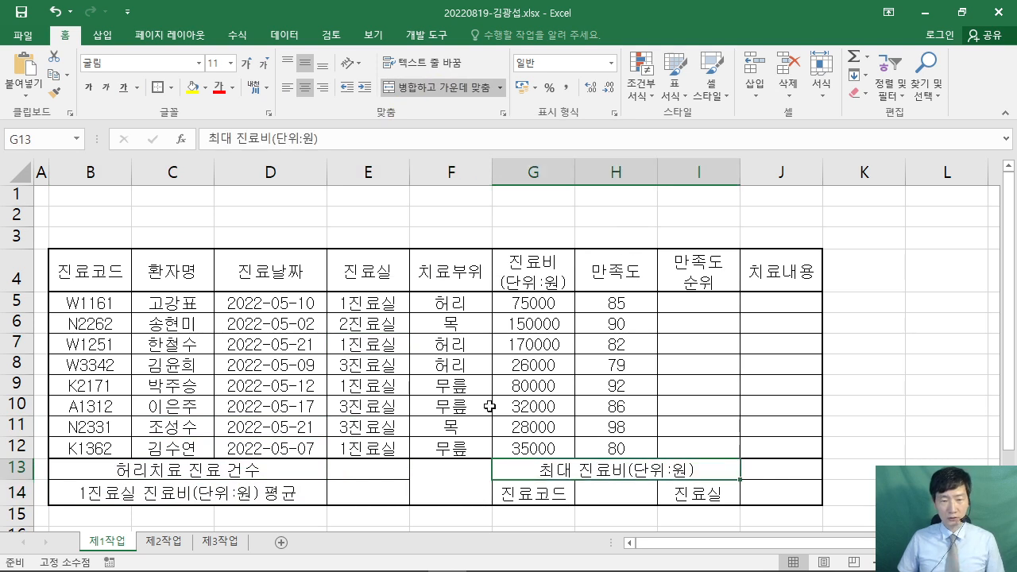
click(523, 331)
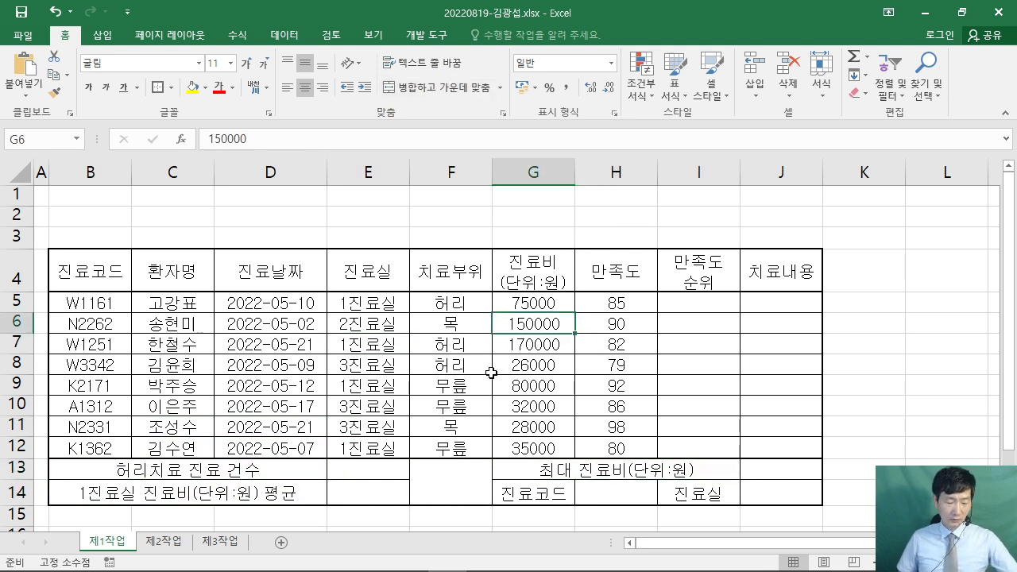
mouse_move(411, 459)
mouse_down()
mouse_move(424, 481)
mouse_move(496, 507)
mouse_up()
mouse_move(486, 465)
mouse_down()
mouse_move(420, 497)
mouse_move(492, 505)
mouse_up()
key(Escape)
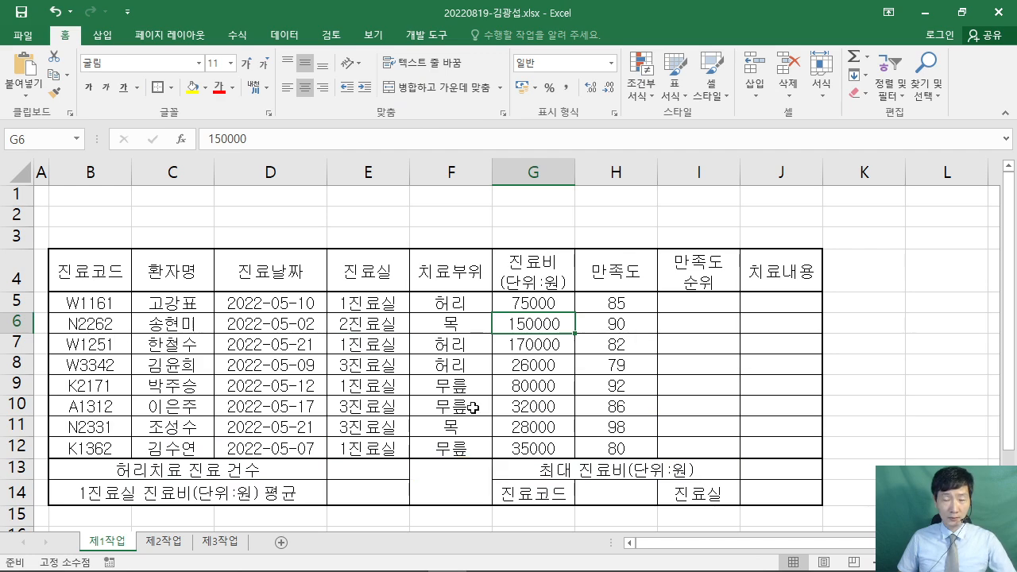
Check the crossed-out block in the exam PDF and add both diagonal borders to the merged cell F13:F14 in the Excel workbook.
click(458, 473)
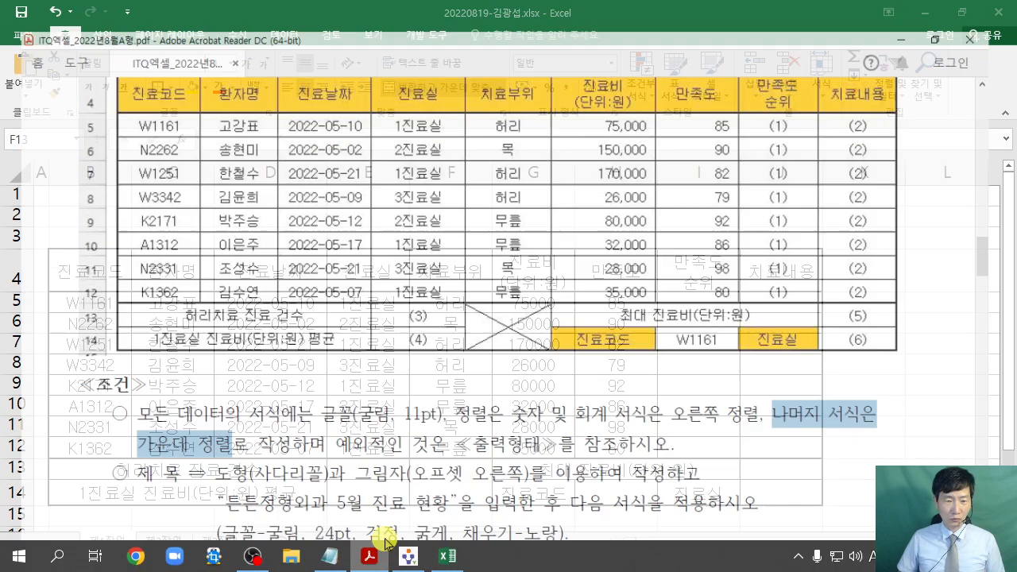
click(407, 562)
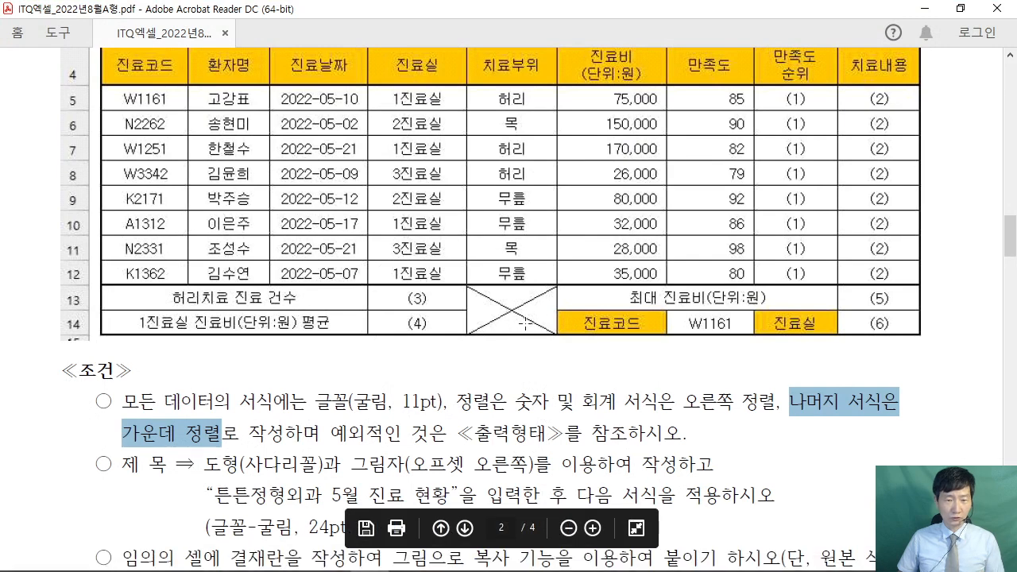
scroll(517, 312, up, 2)
click(924, 8)
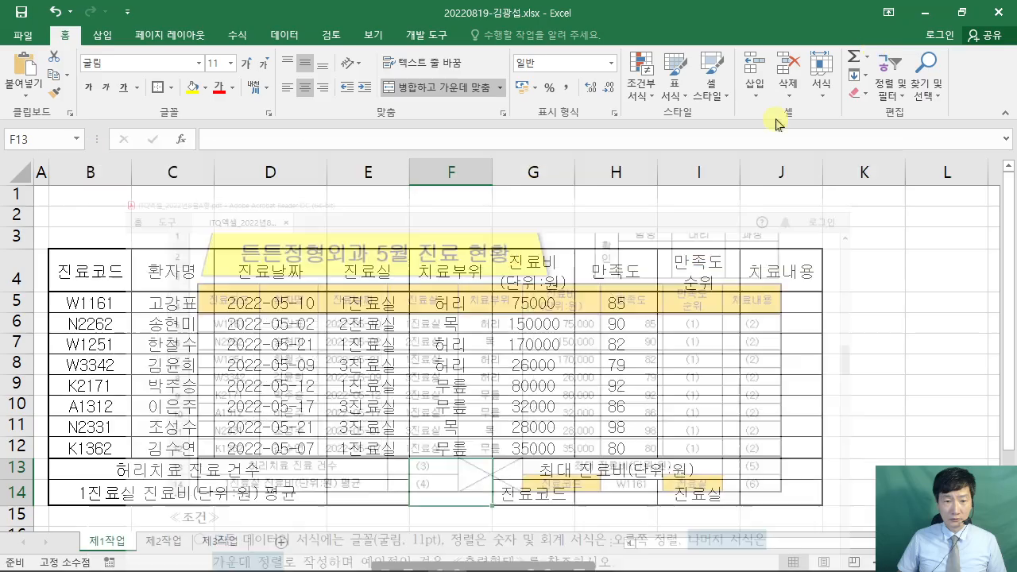
right_click(446, 473)
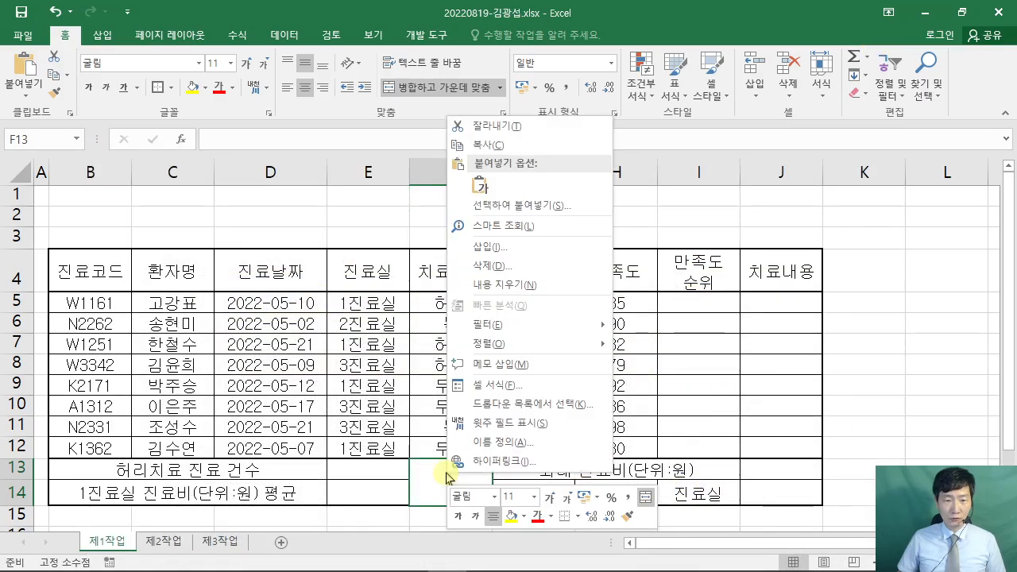
click(524, 385)
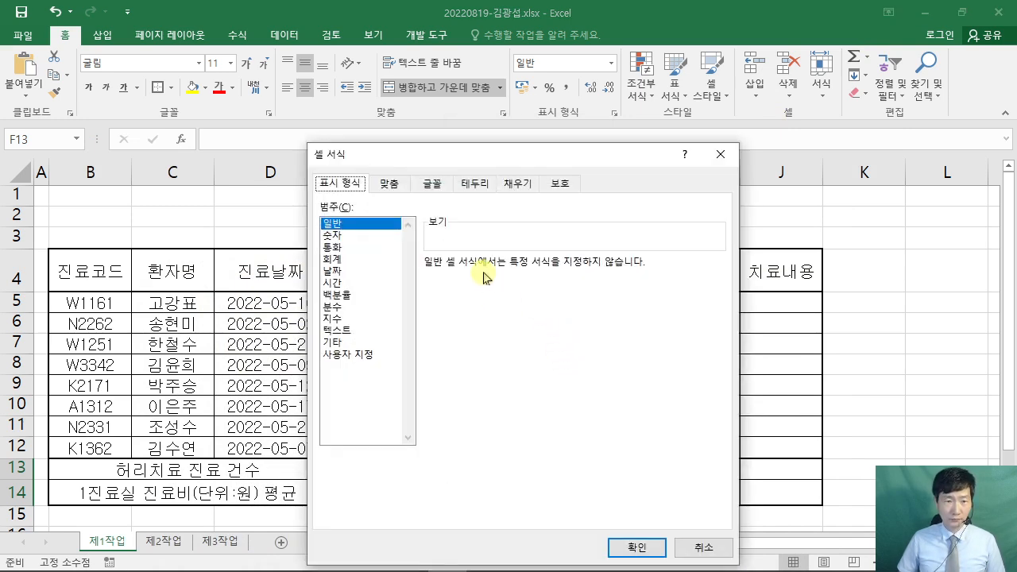
click(471, 182)
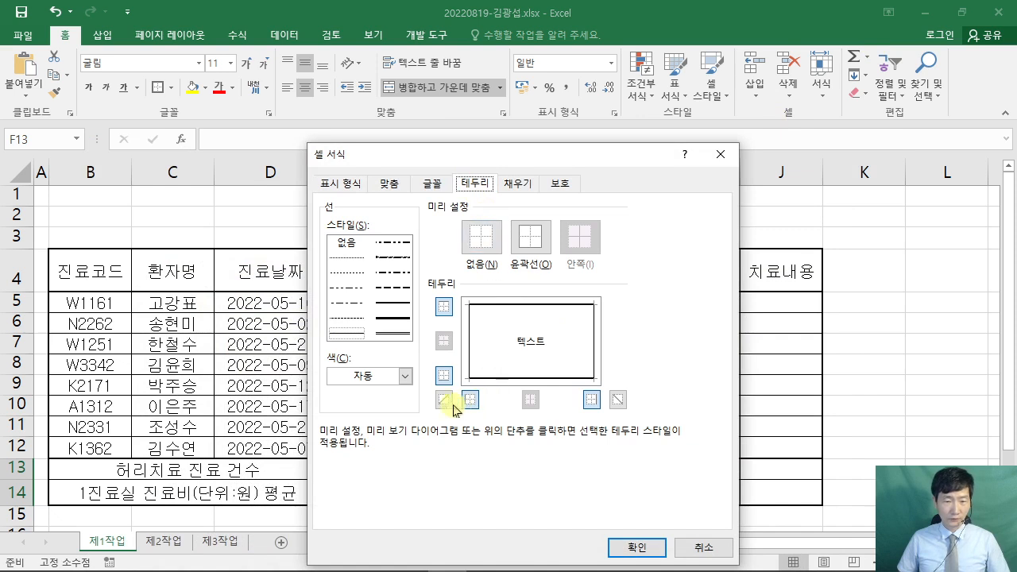
drag(440, 403, 402, 437)
drag(624, 403, 664, 414)
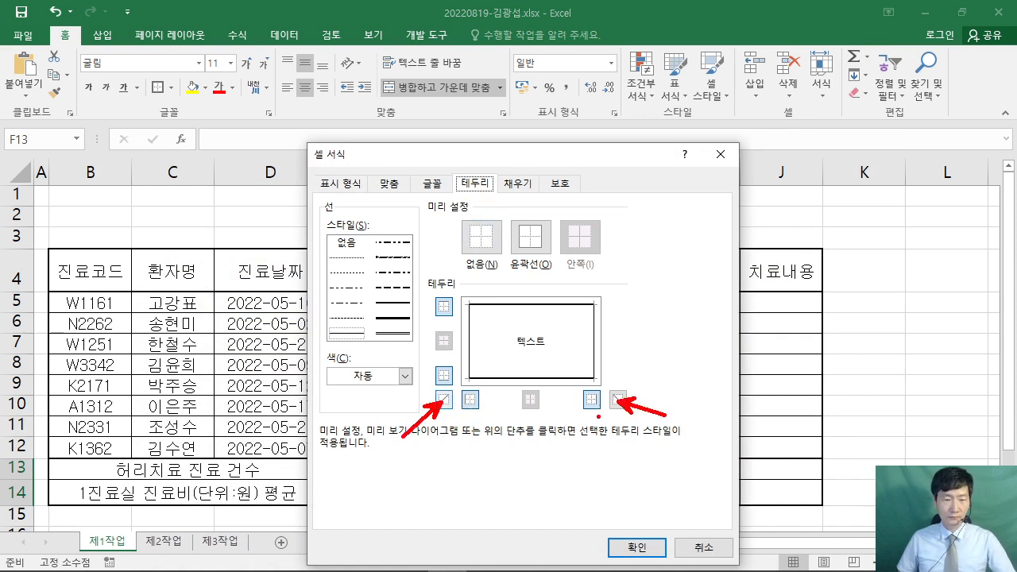
click(444, 400)
click(618, 399)
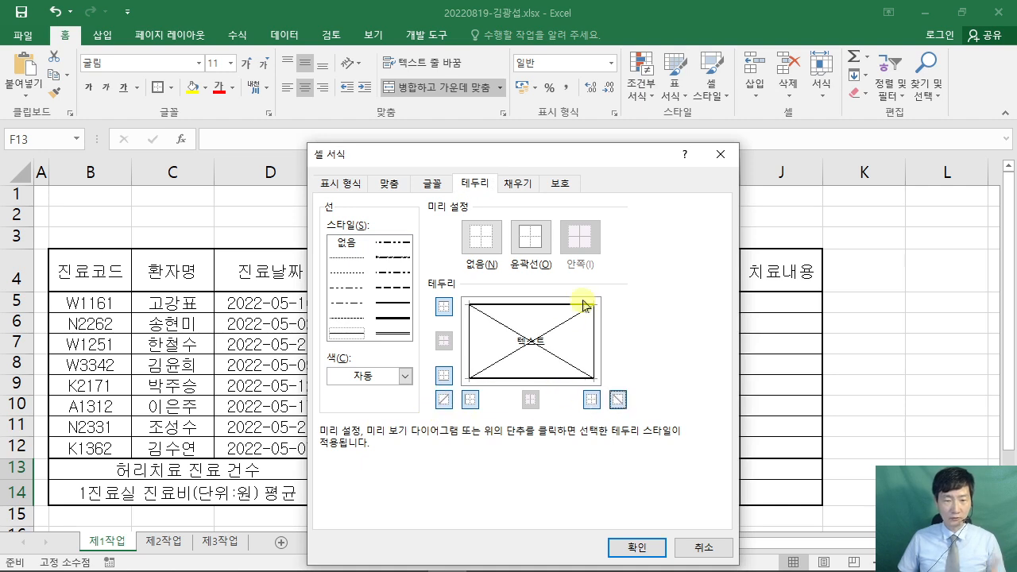
click(626, 547)
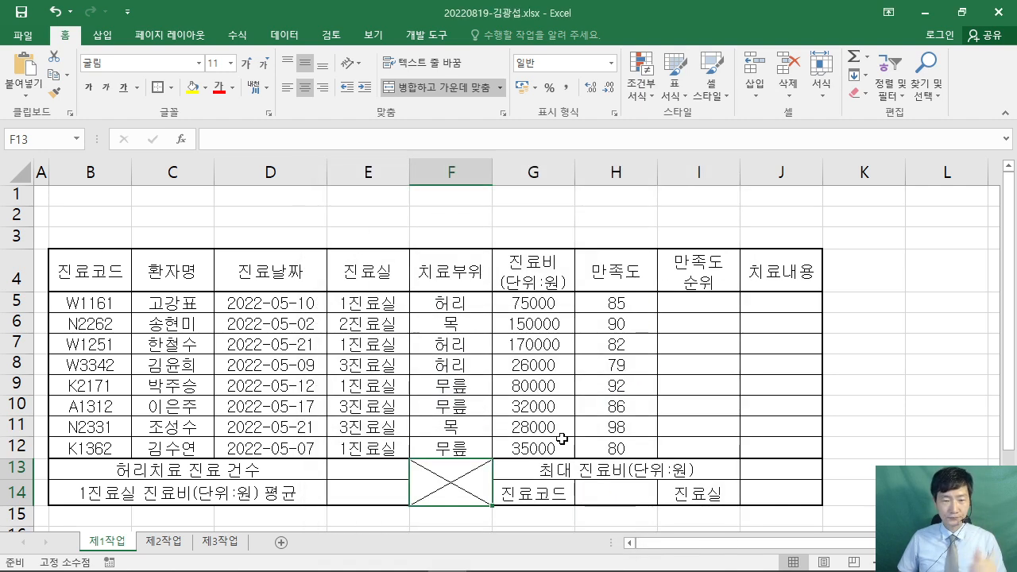
Select the numeric cells G5:H12 and switch to the exam PDF to check how those columns are formatted in the output form.
click(666, 407)
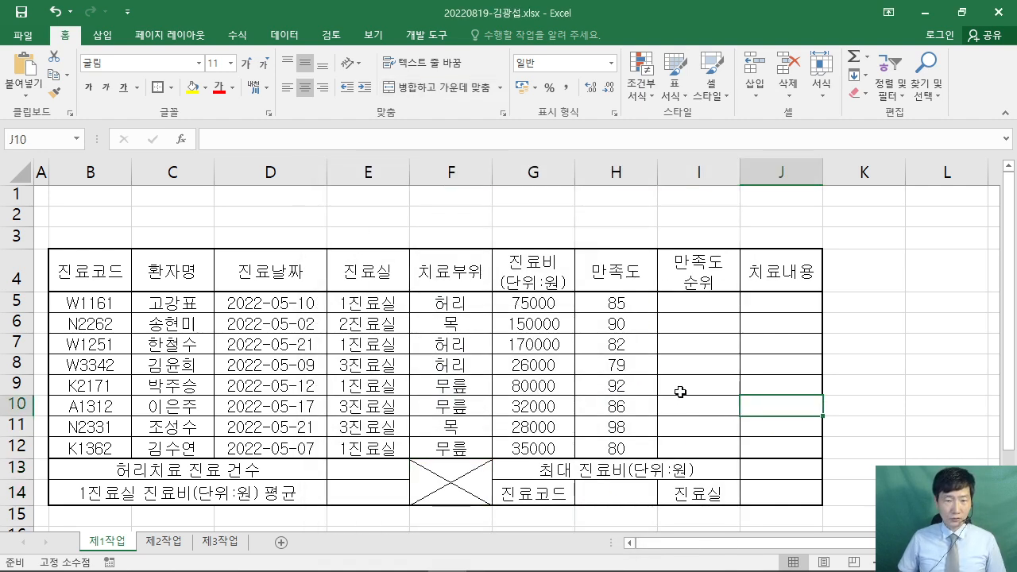
click(520, 301)
drag(521, 302, 612, 447)
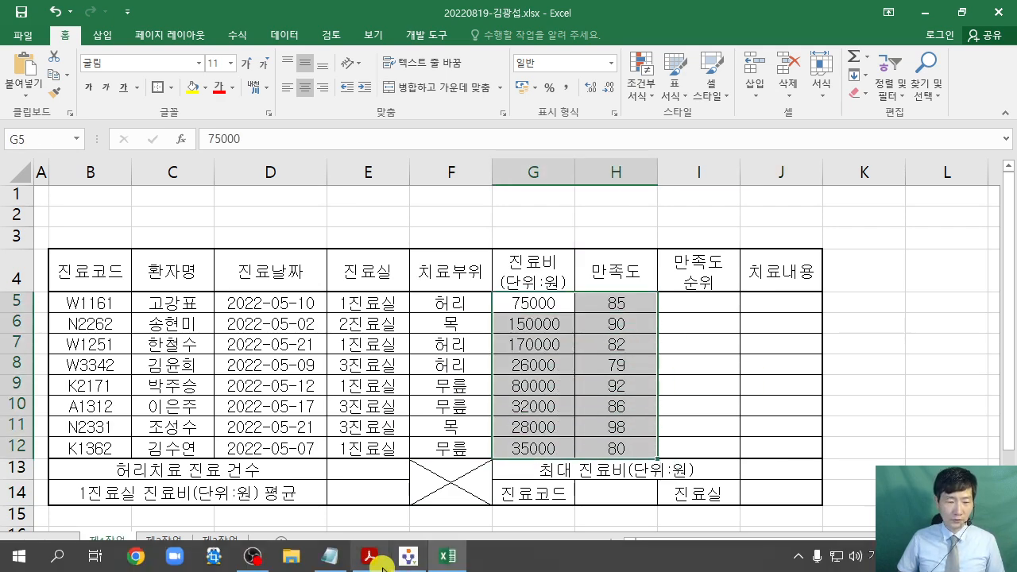
click(369, 561)
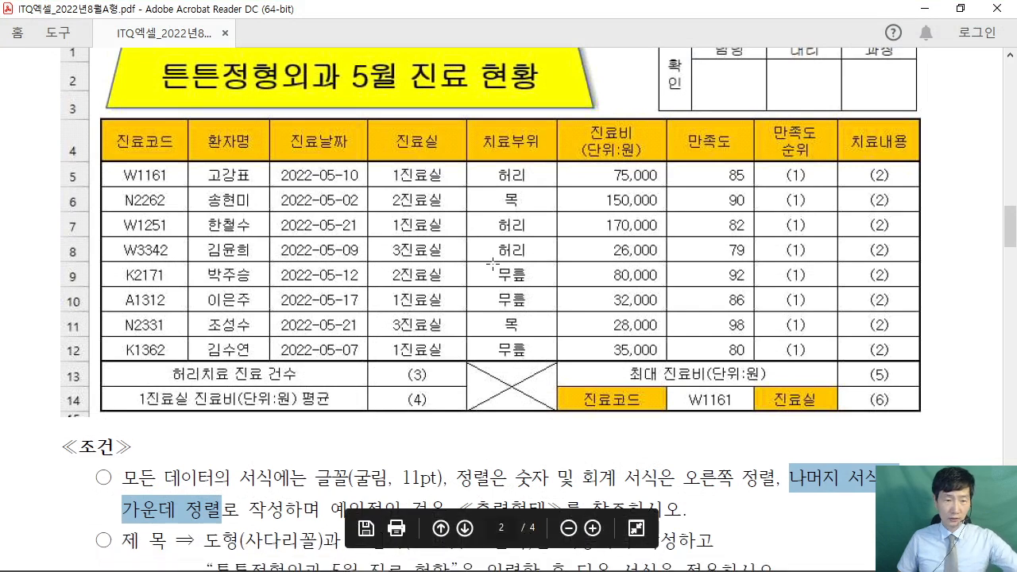
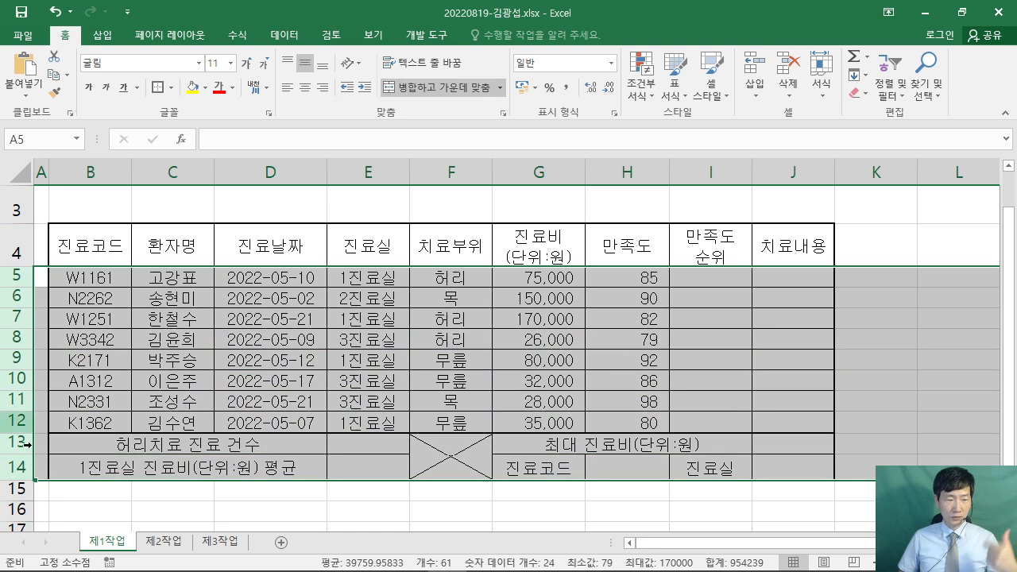
Set the height of rows 5 to 14 to 22.
right_click(16, 302)
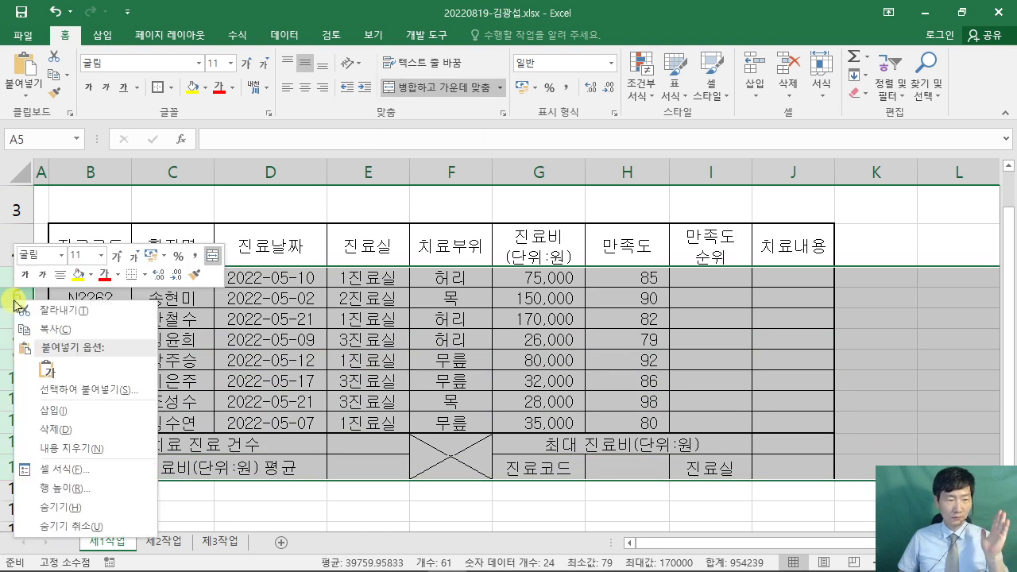
click(109, 486)
drag(92, 443, 439, 148)
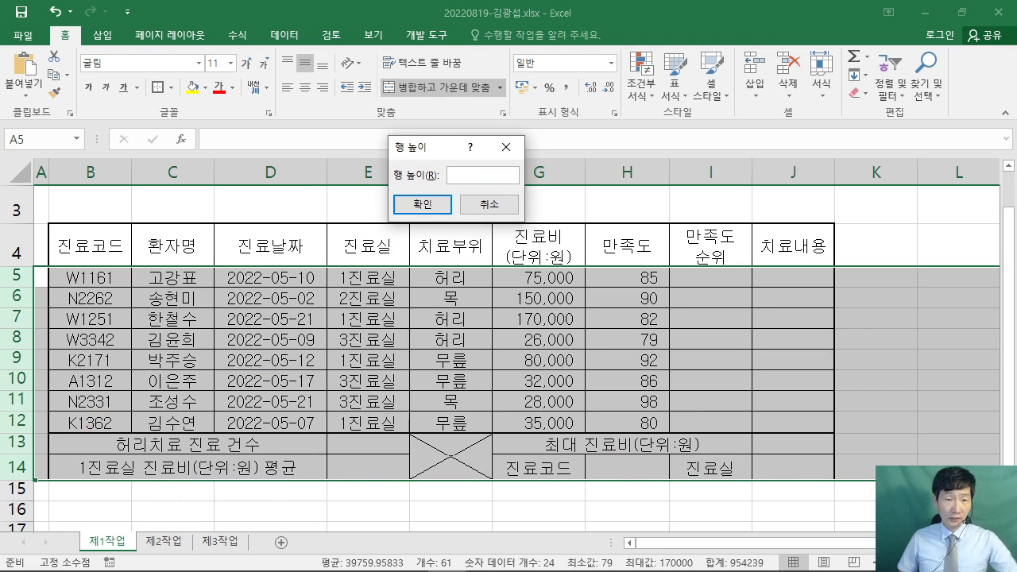
drag(364, 72, 348, 116)
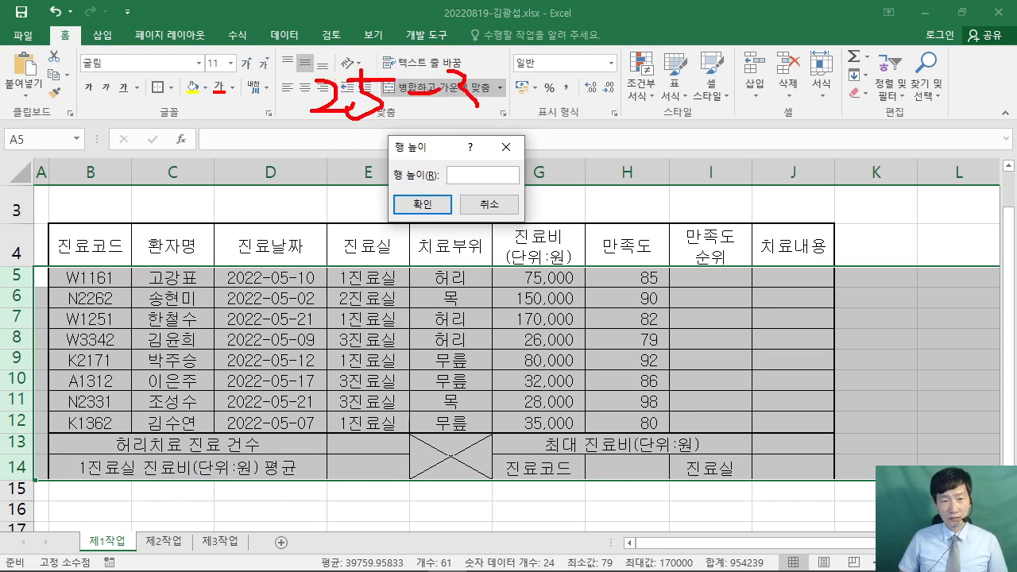
drag(495, 107, 525, 103)
drag(546, 60, 590, 94)
mouse_move(602, 66)
mouse_down()
mouse_move(607, 87)
mouse_move(662, 97)
mouse_up()
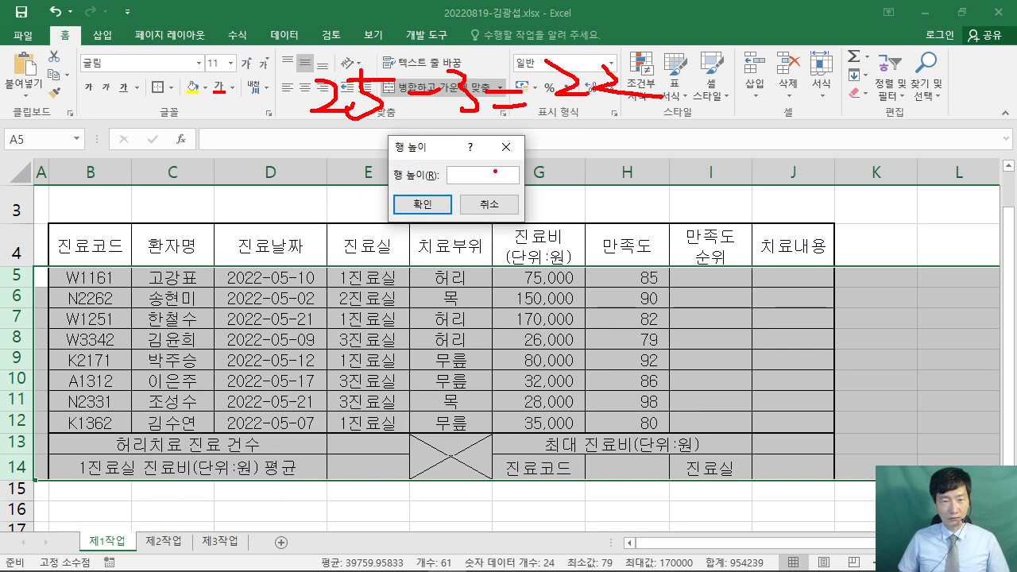
drag(462, 134, 538, 171)
drag(538, 134, 561, 119)
key(Escape)
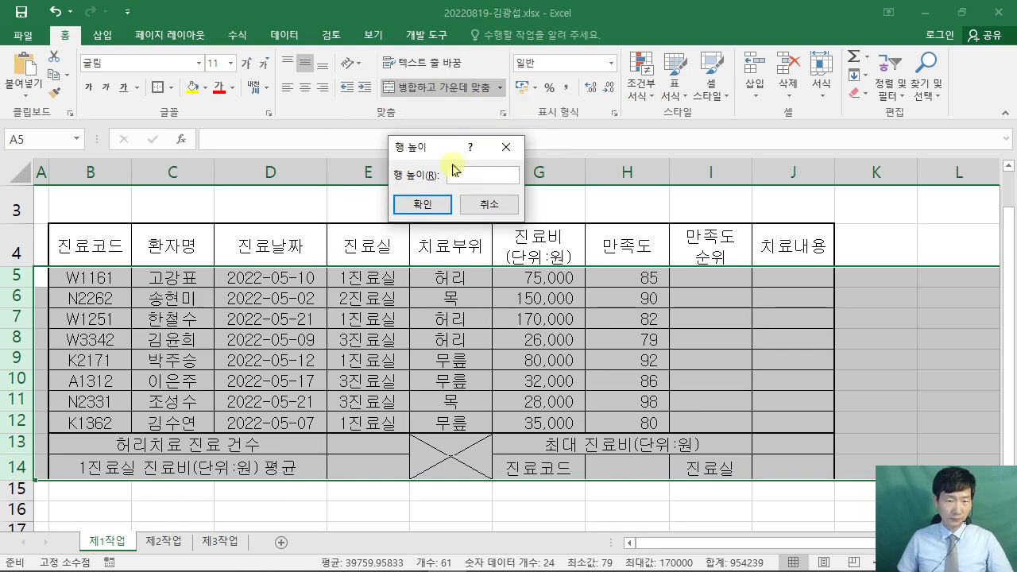
text(22)
click(411, 208)
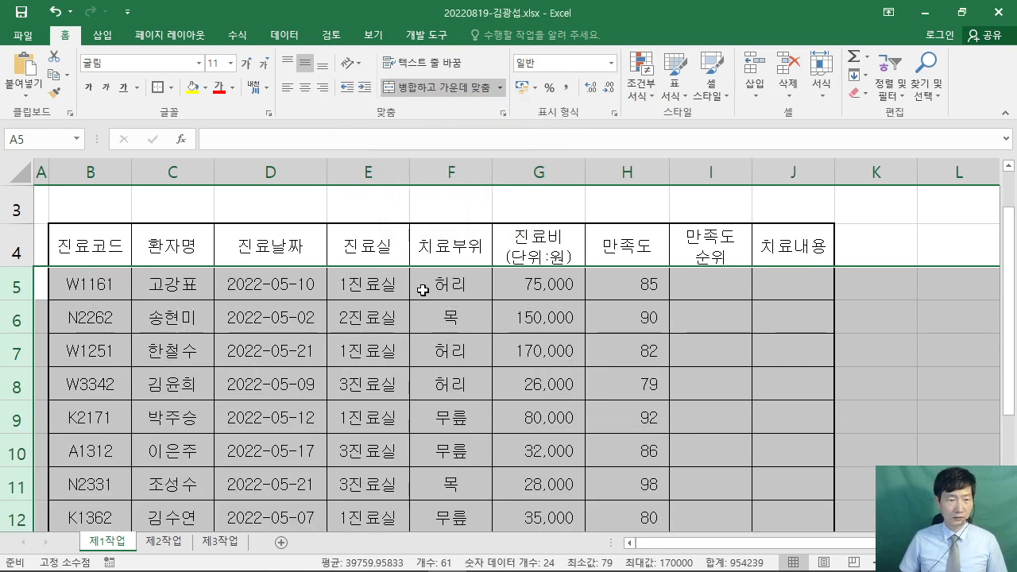
Arrange the Excel window above the Acrobat Reader window, widening the PDF window so the output form's full header row shows for comparison.
click(443, 316)
scroll(442, 317, down, 2)
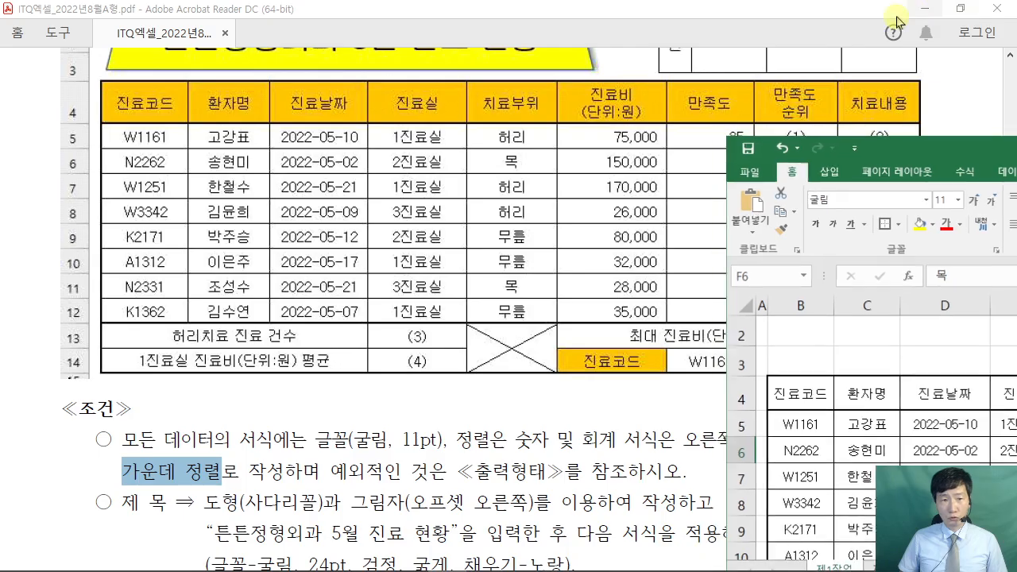
click(961, 12)
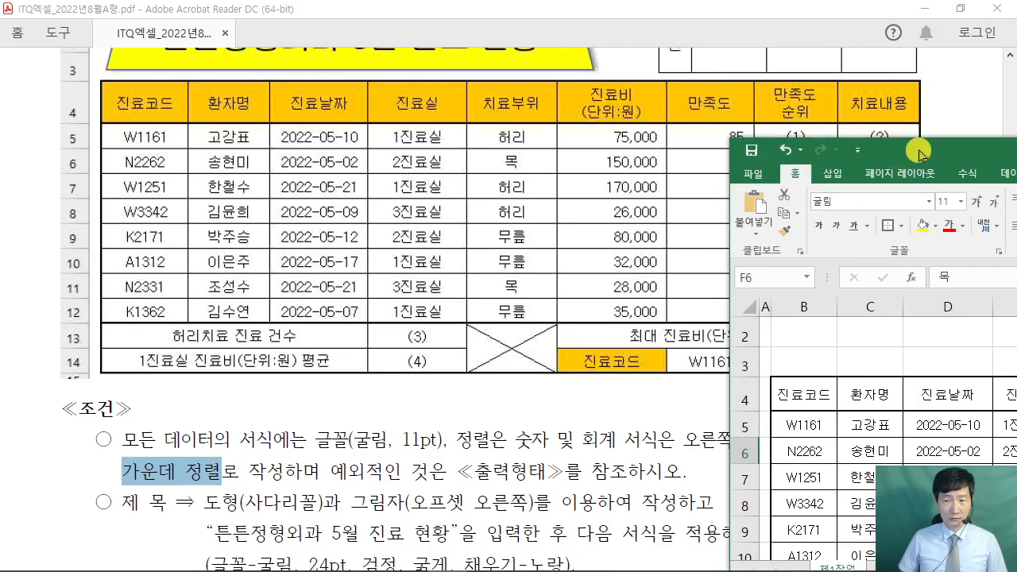
drag(917, 150, 193, 16)
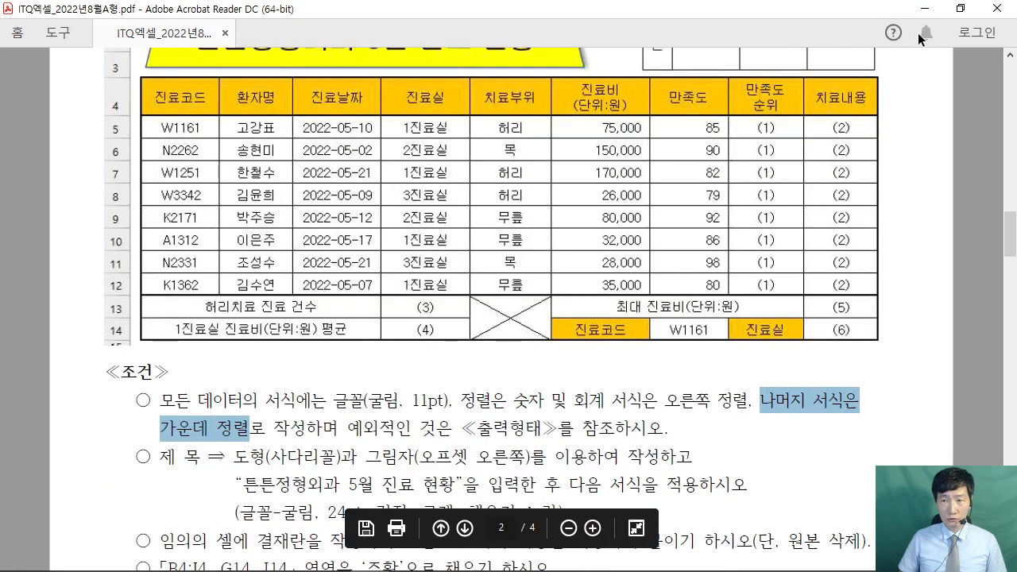
click(961, 9)
drag(418, 2, 324, 411)
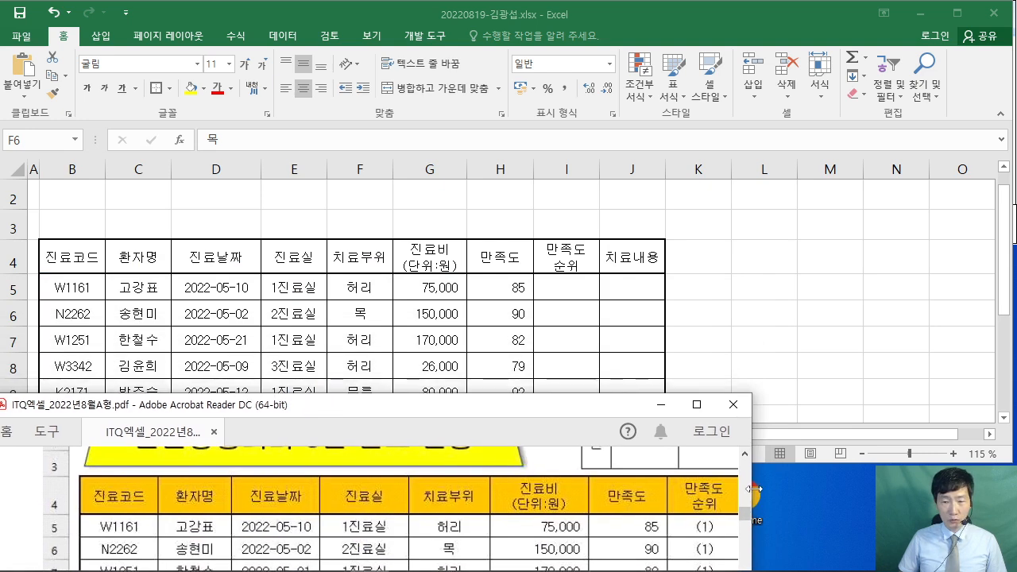
drag(753, 489, 872, 489)
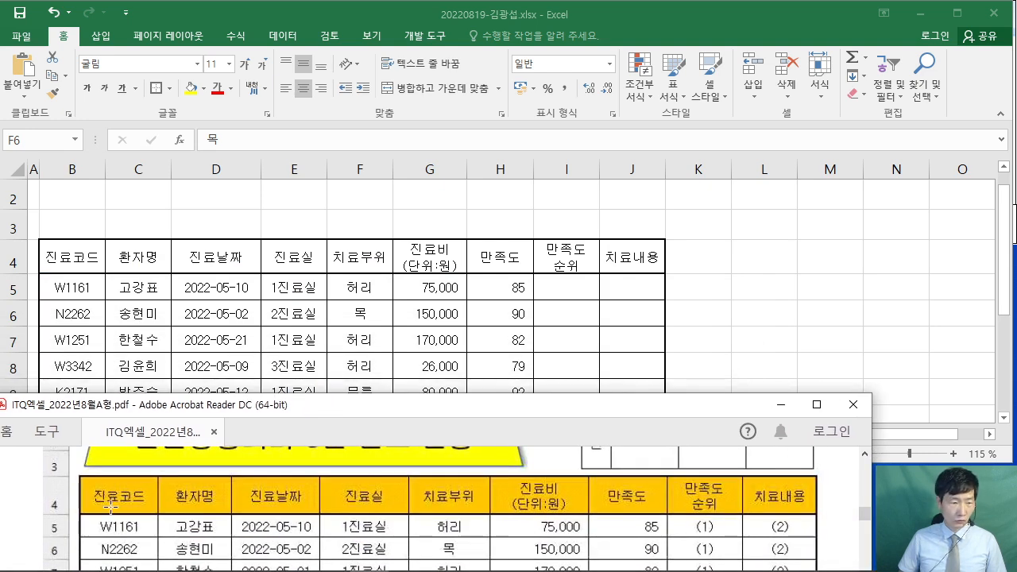
Widen columns B through J individually to match the column proportions of the output form in the exam PDF.
click(56, 260)
click(93, 174)
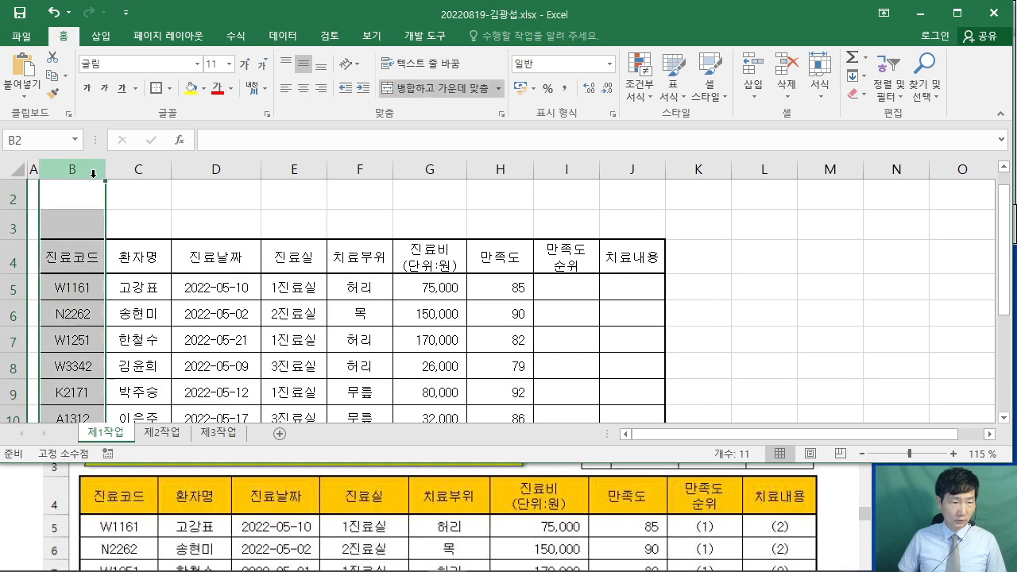
drag(105, 175, 114, 175)
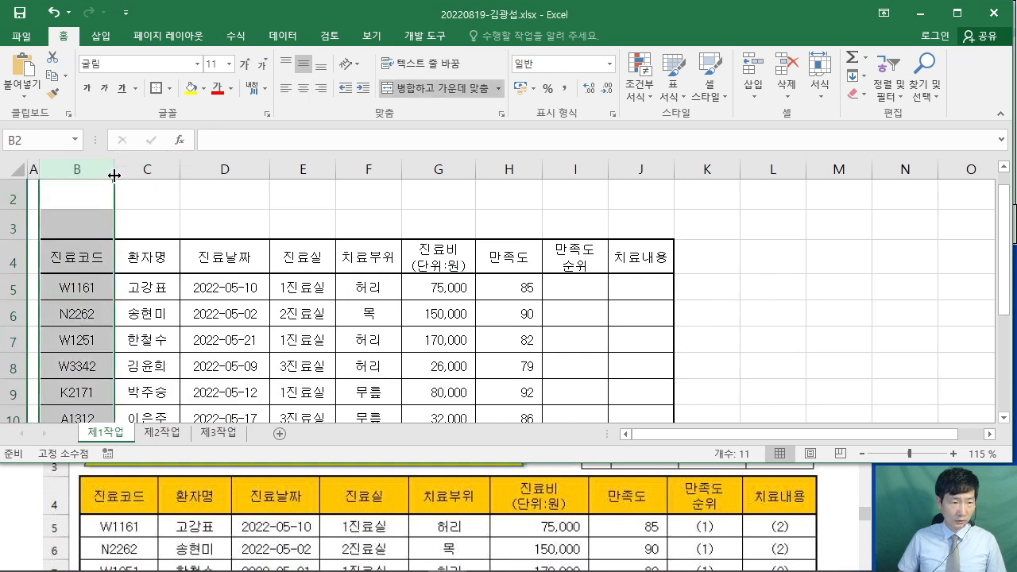
click(145, 213)
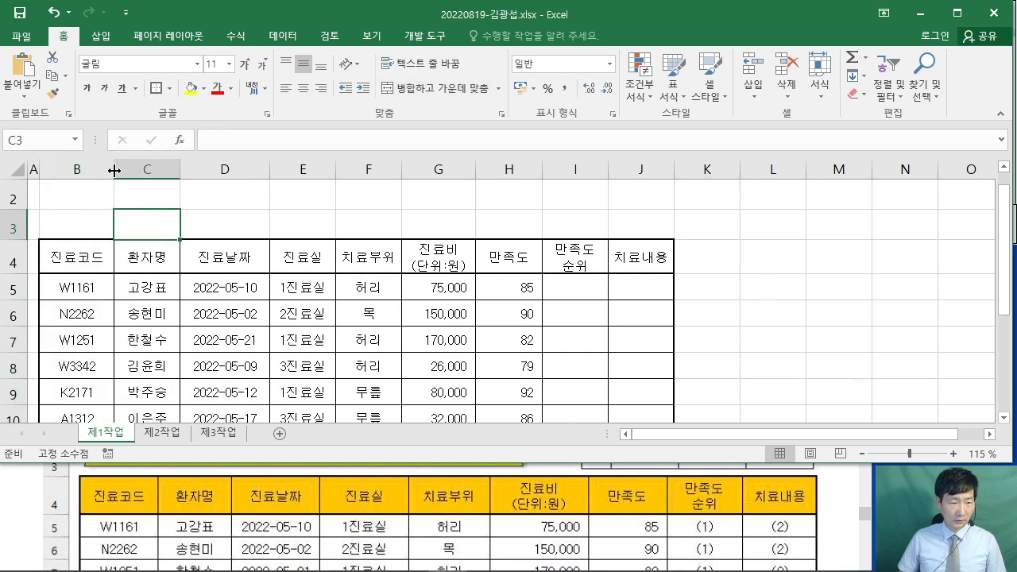
drag(180, 170, 183, 170)
drag(270, 170, 278, 170)
drag(344, 170, 362, 170)
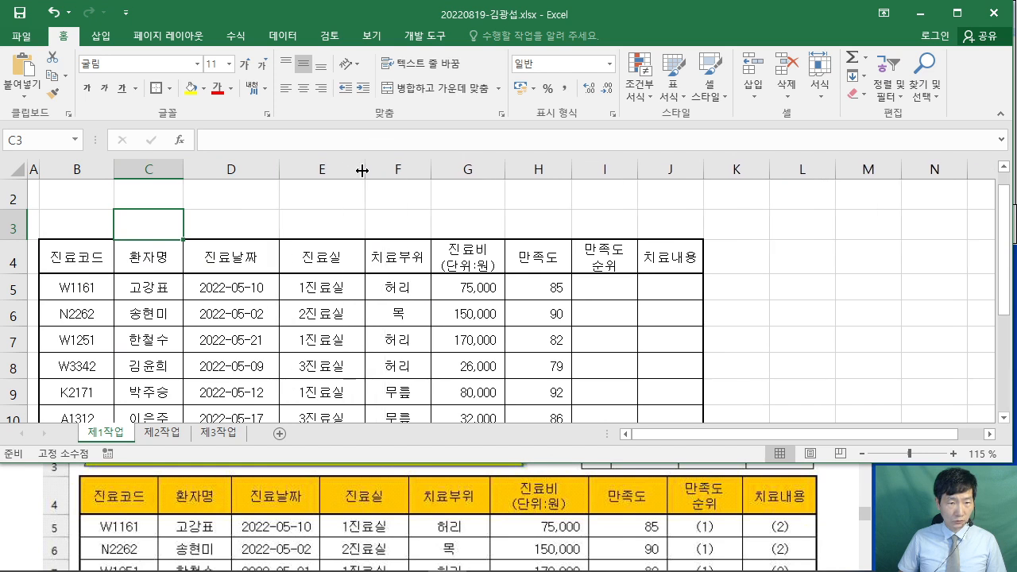
drag(435, 179, 440, 170)
drag(515, 171, 538, 165)
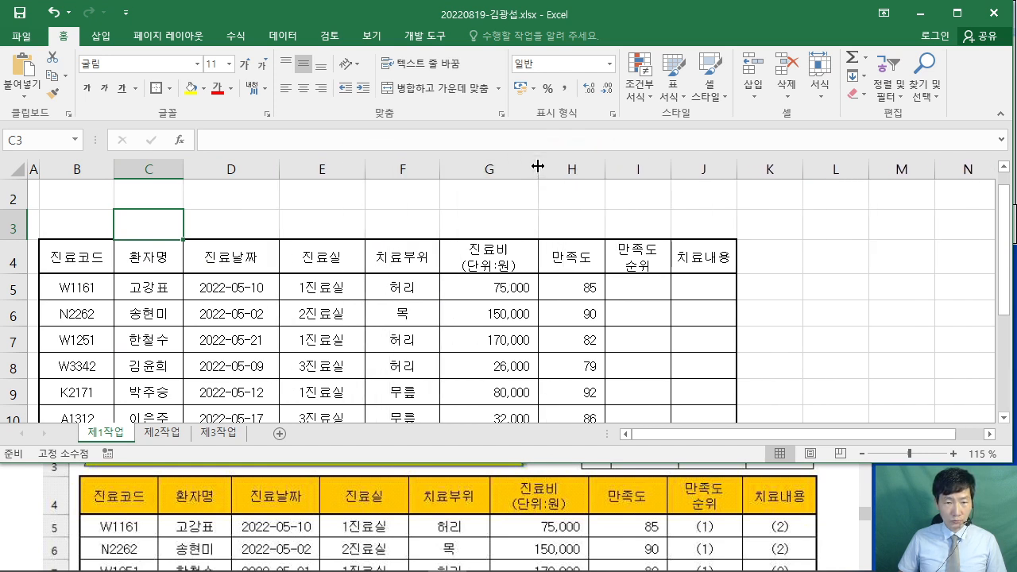
drag(605, 168, 615, 167)
drag(681, 166, 690, 166)
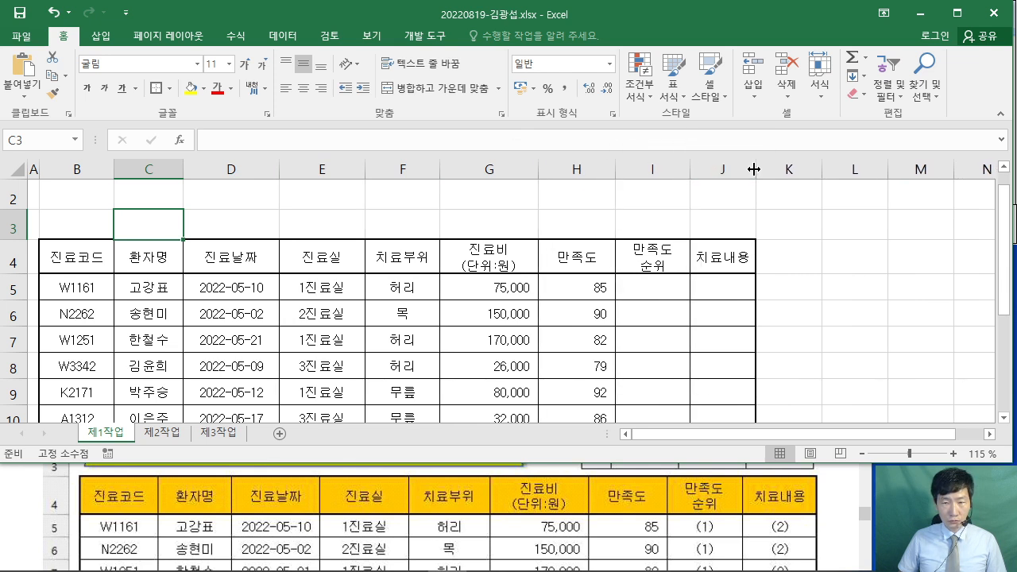
drag(756, 168, 769, 169)
click(856, 295)
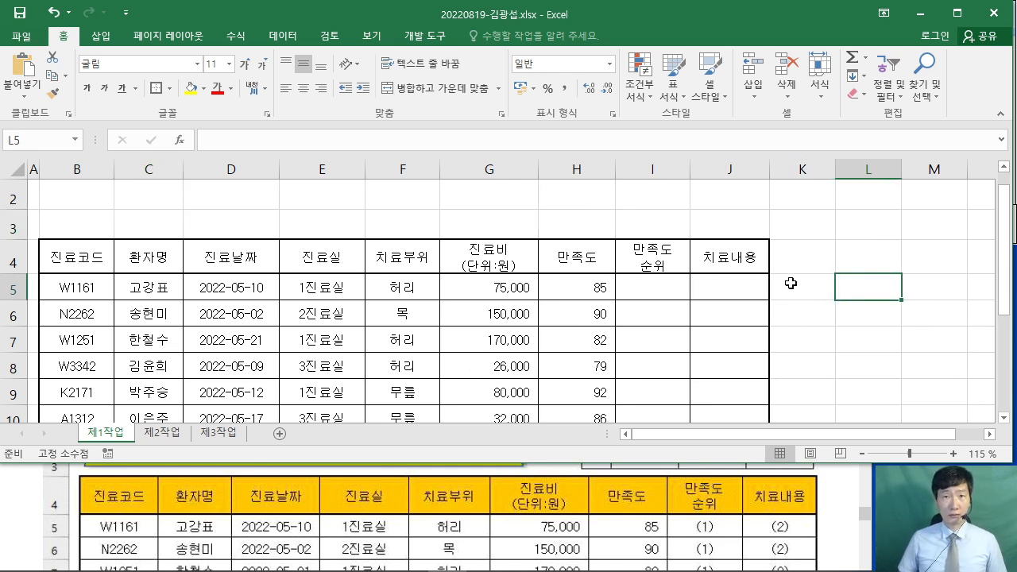
click(828, 294)
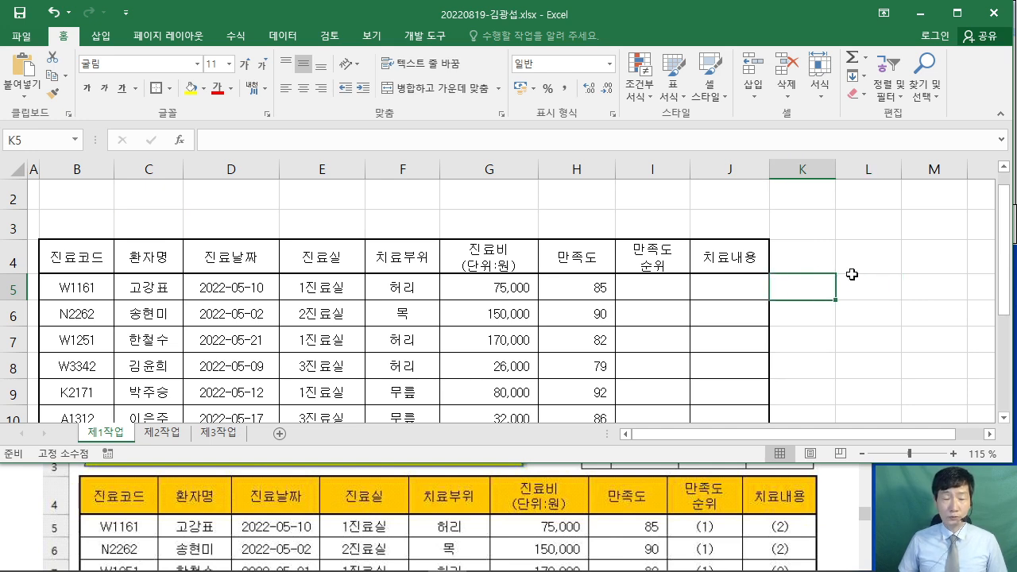
Review the rest of the output form in the exam PDF and highlight the first condition, on data font and alignment, under 조건.
scroll(857, 273, up, 1)
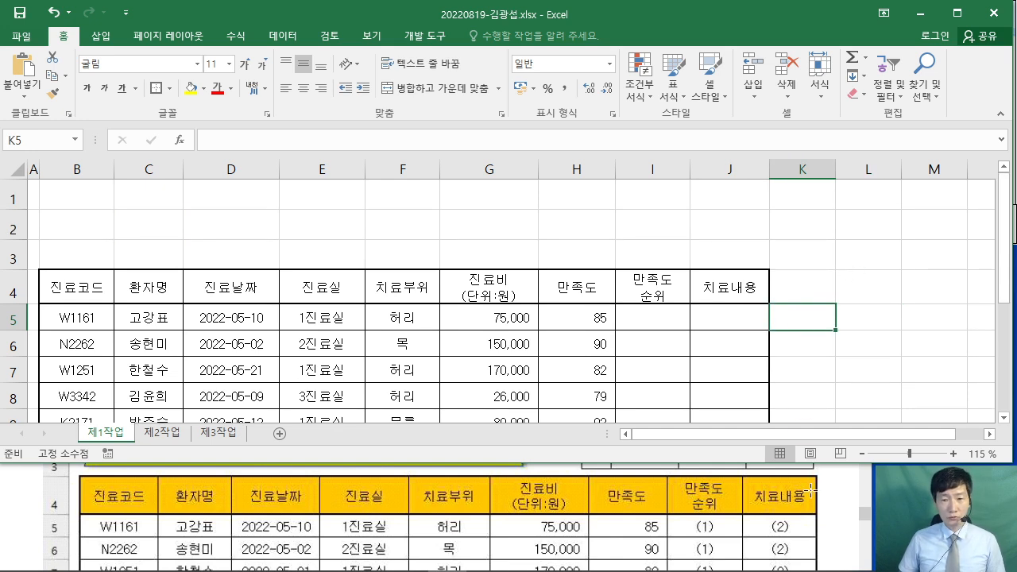
click(835, 505)
scroll(794, 501, down, 5)
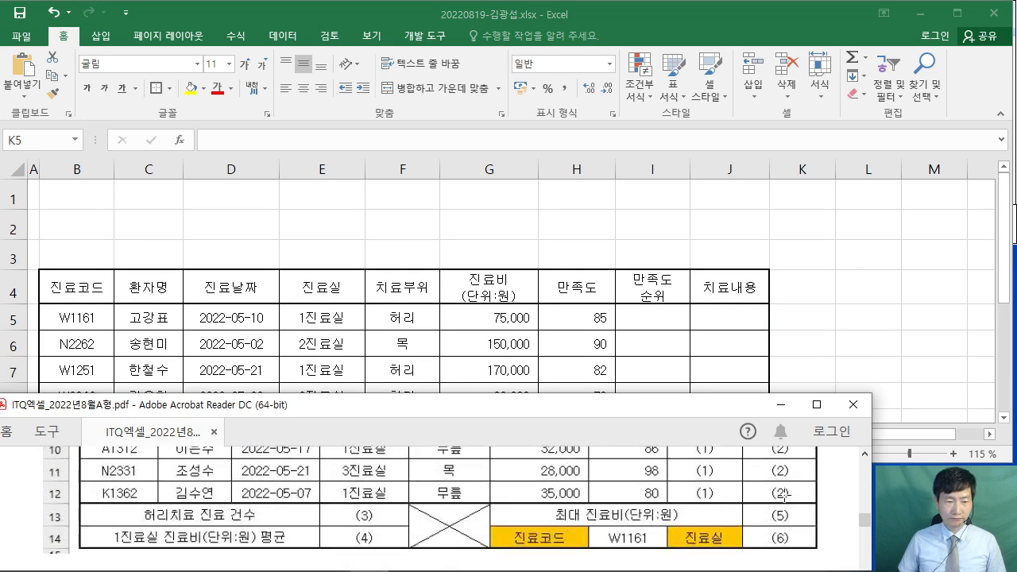
scroll(781, 494, down, 1)
drag(94, 495, 616, 521)
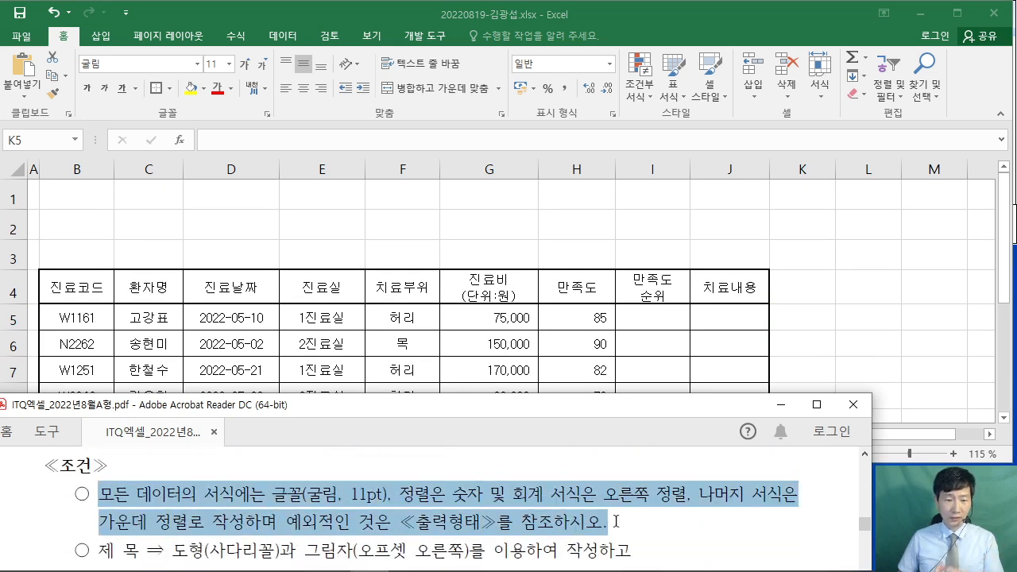
Review the title condition in the exam PDF, covering its shape, shadow and text, and compare it with the title in the output form.
click(531, 498)
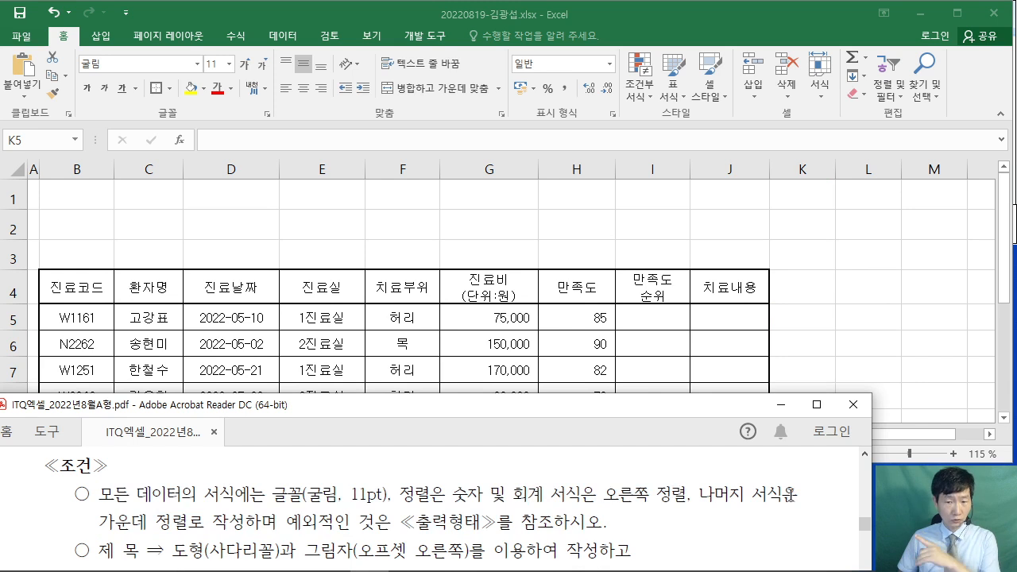
scroll(419, 505, down, 2)
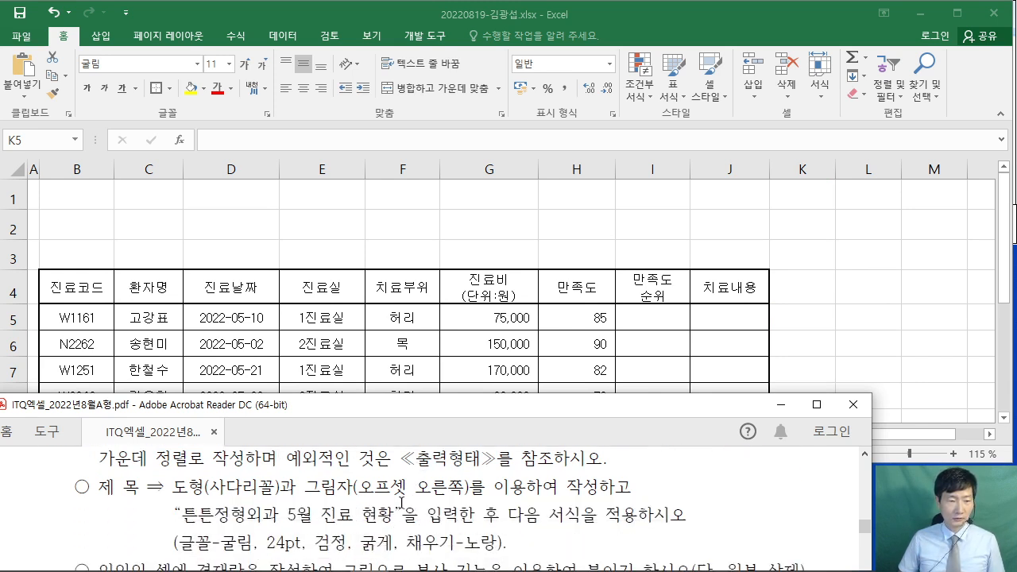
drag(97, 490, 285, 493)
click(297, 484)
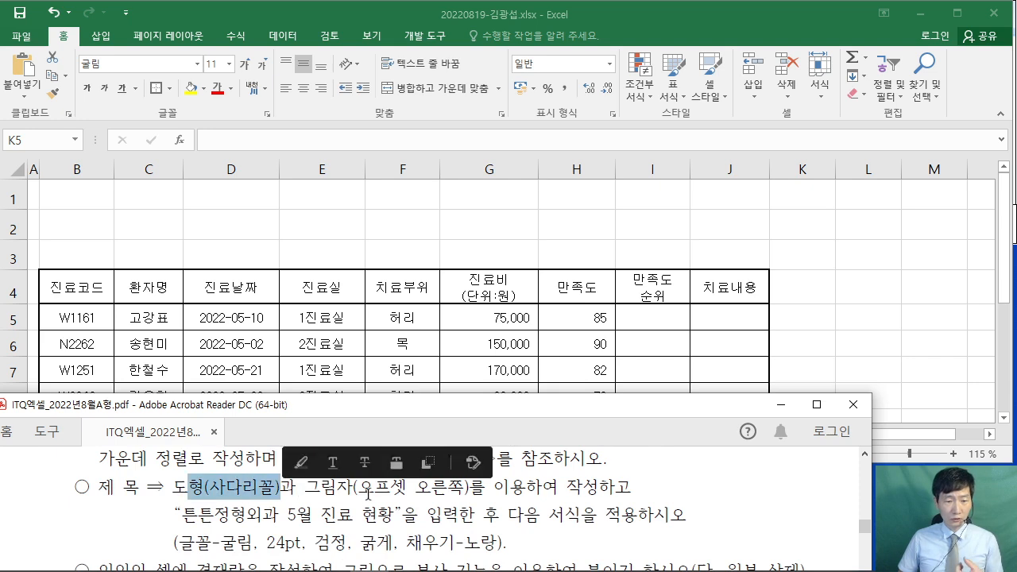
drag(356, 492, 633, 493)
click(459, 517)
scroll(441, 476, up, 10)
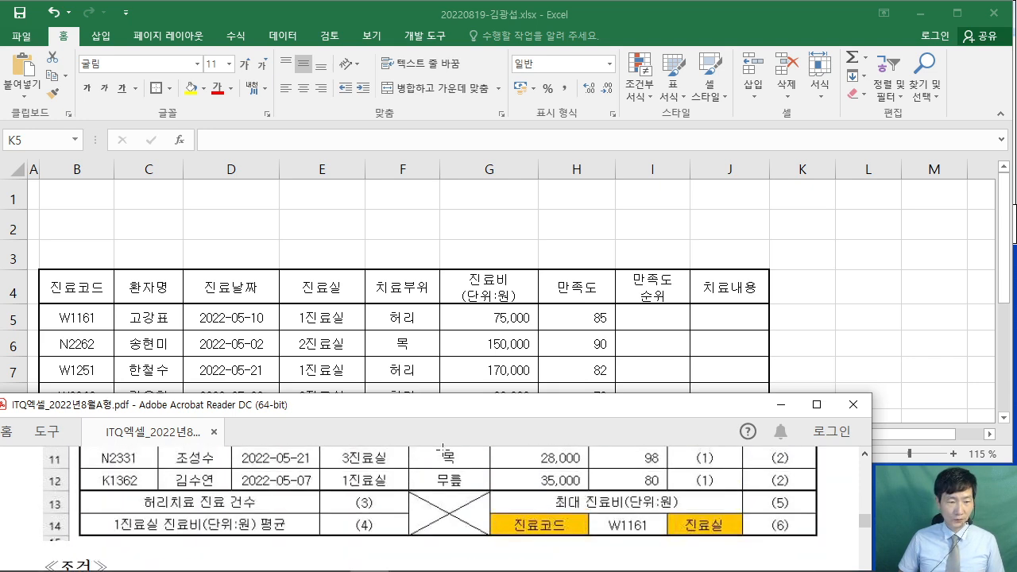
scroll(440, 453, up, 2)
scroll(437, 452, down, 1)
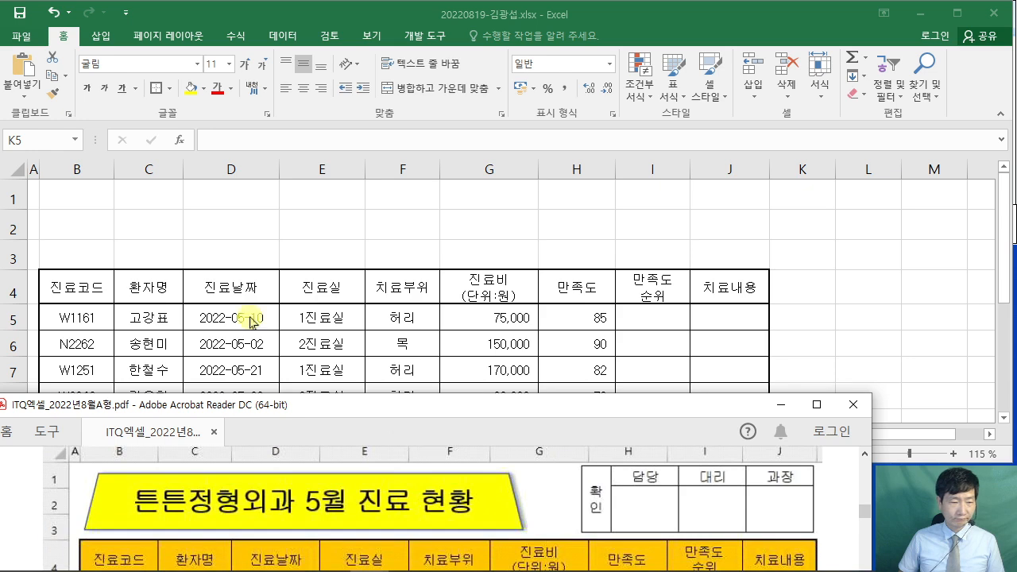
Draw a trapezoid across rows 1 to 3 from column B into column G, about 12.77 cm wide and 2.09 cm high.
click(221, 244)
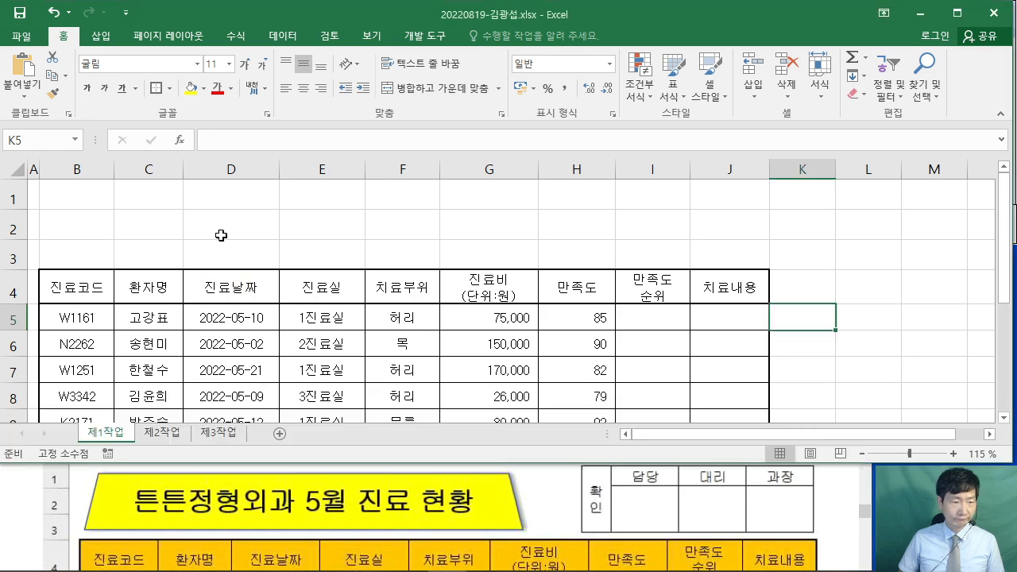
click(102, 35)
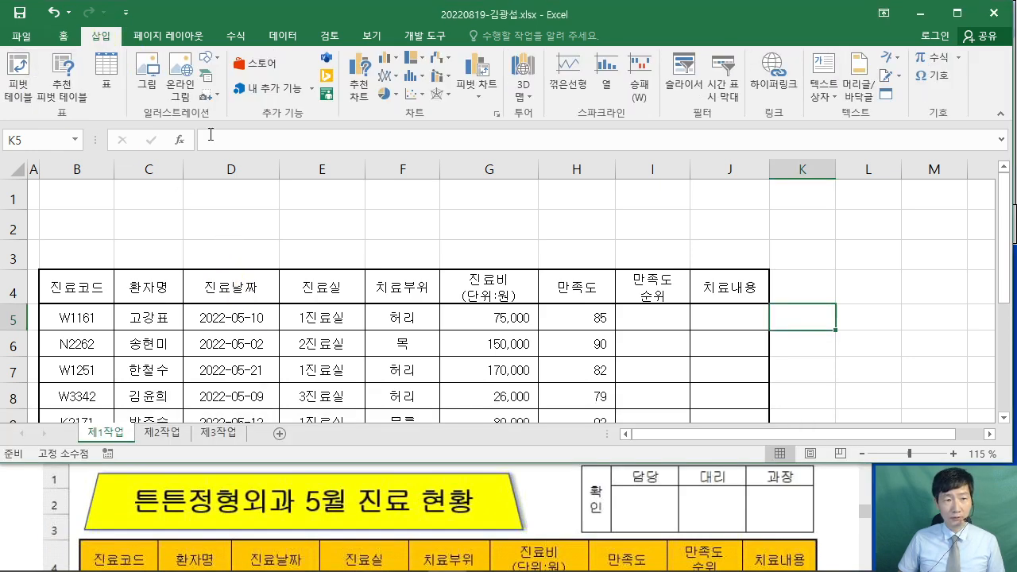
click(206, 58)
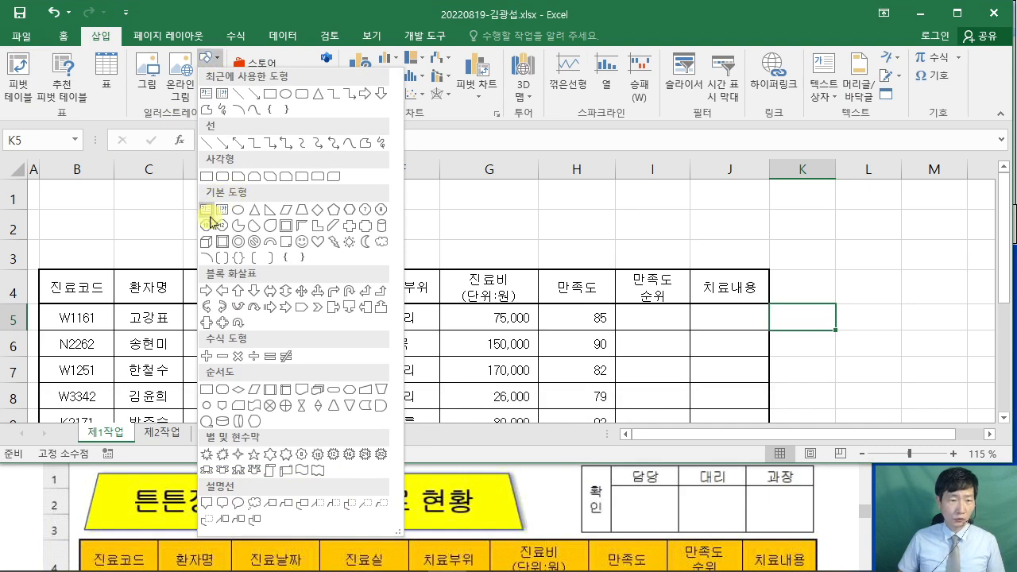
click(302, 212)
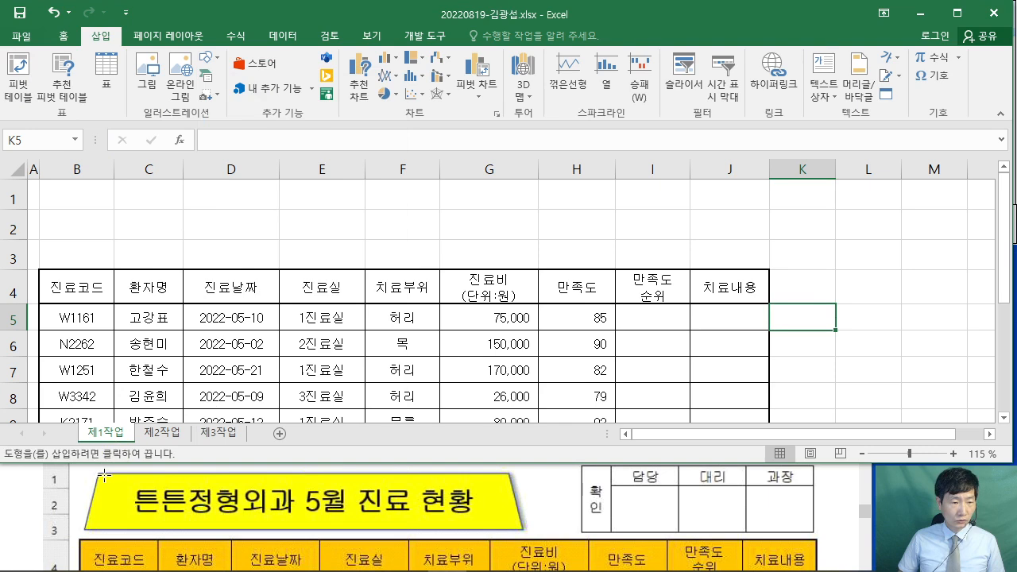
click(23, 503)
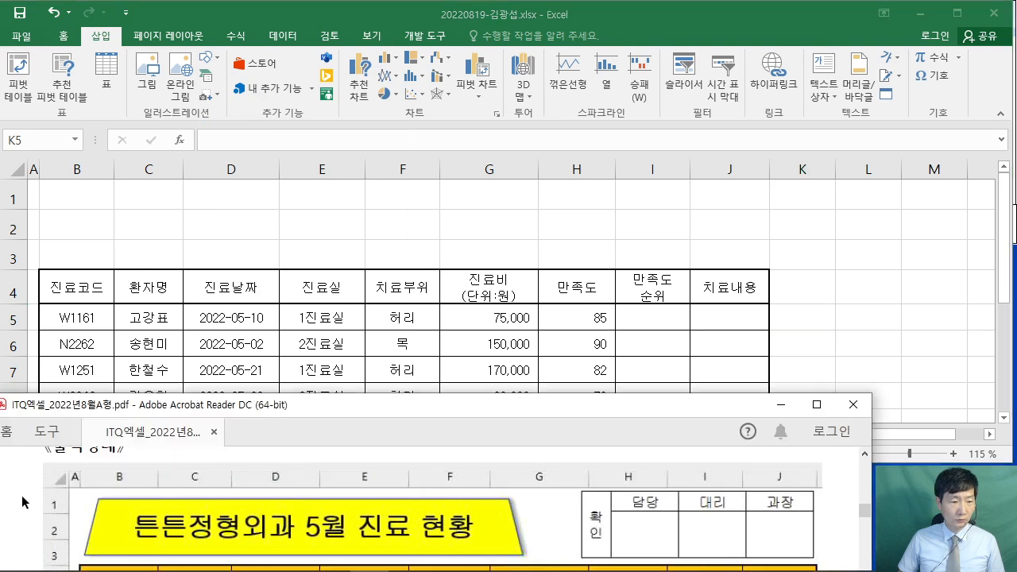
click(189, 21)
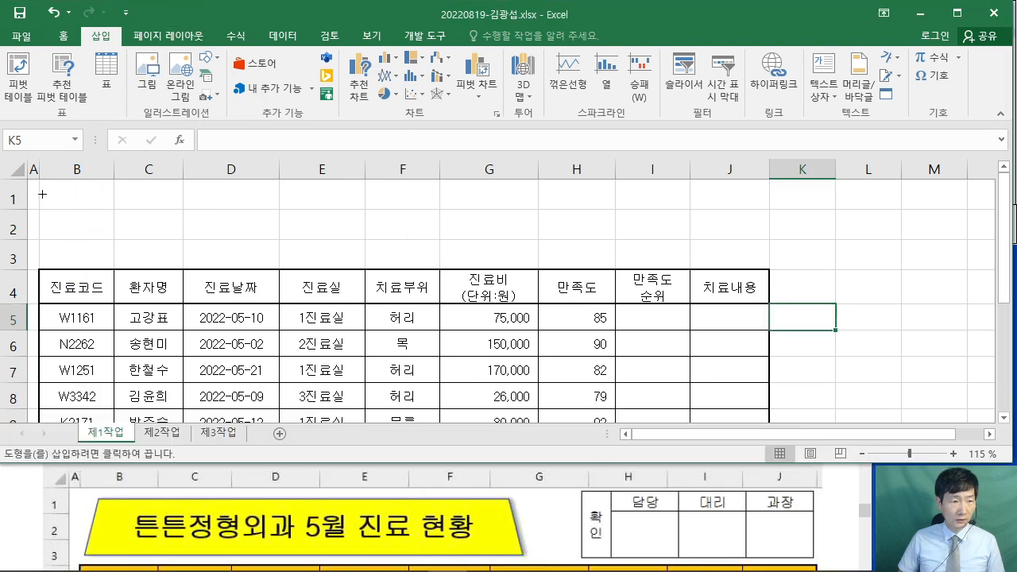
mouse_move(40, 186)
mouse_down()
mouse_move(421, 262)
mouse_move(480, 260)
mouse_up()
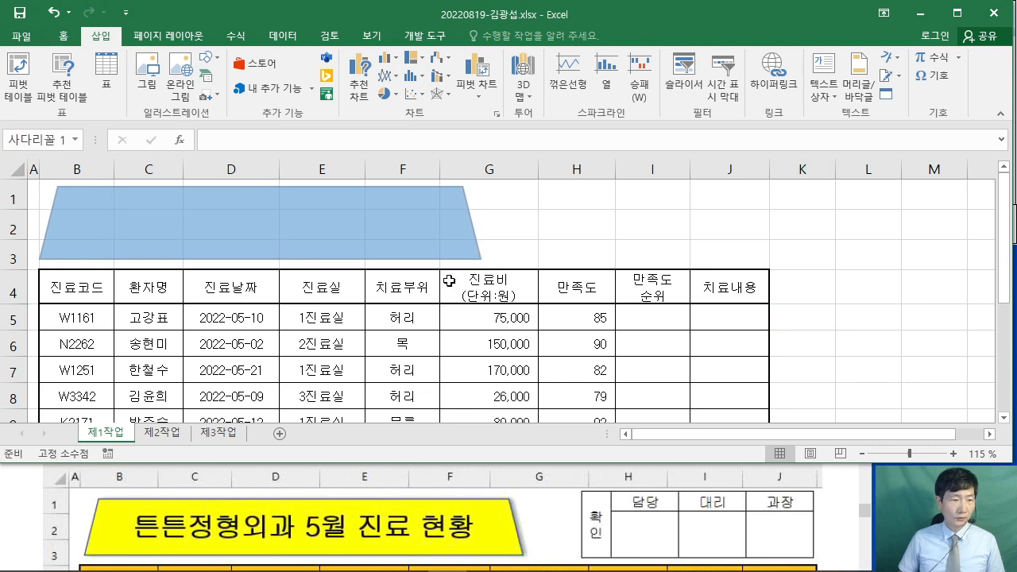
Check the title's shadow condition in the exam PDF and apply the outer 오프셋 오른쪽 shadow to the trapezoid.
scroll(808, 529, down, 6)
scroll(731, 397, down, 1)
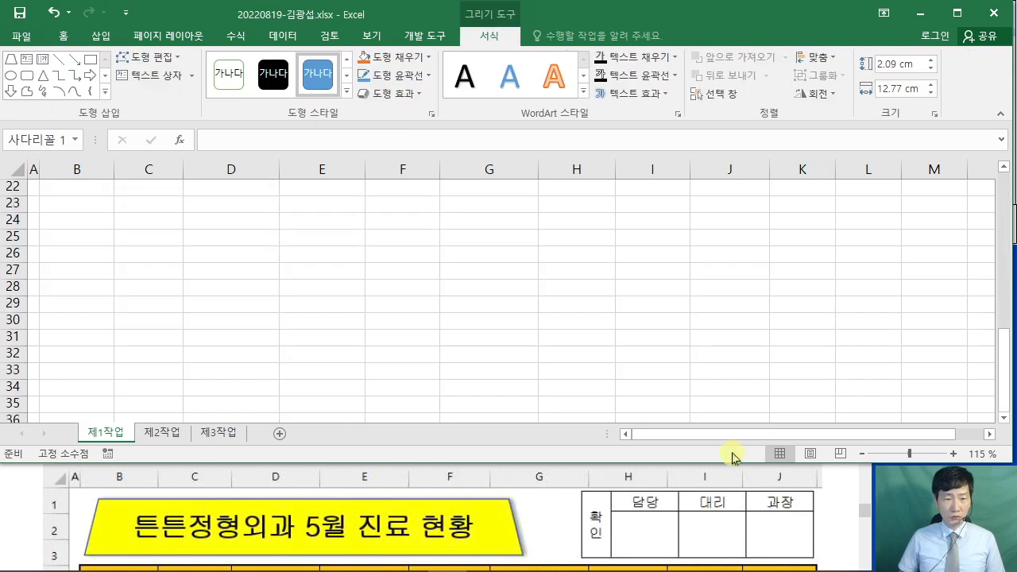
scroll(732, 397, up, 7)
click(823, 539)
scroll(823, 539, down, 8)
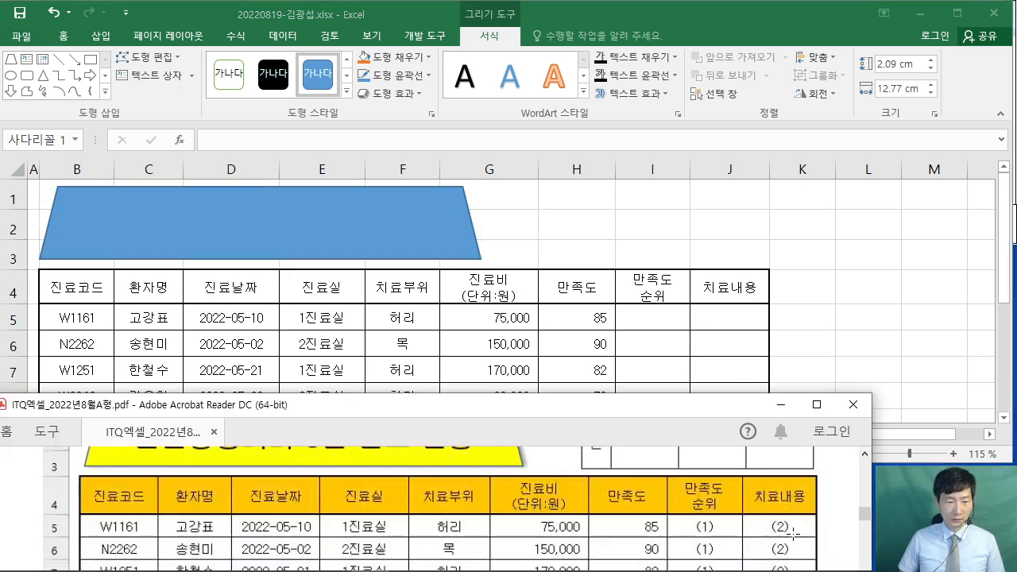
scroll(779, 529, down, 2)
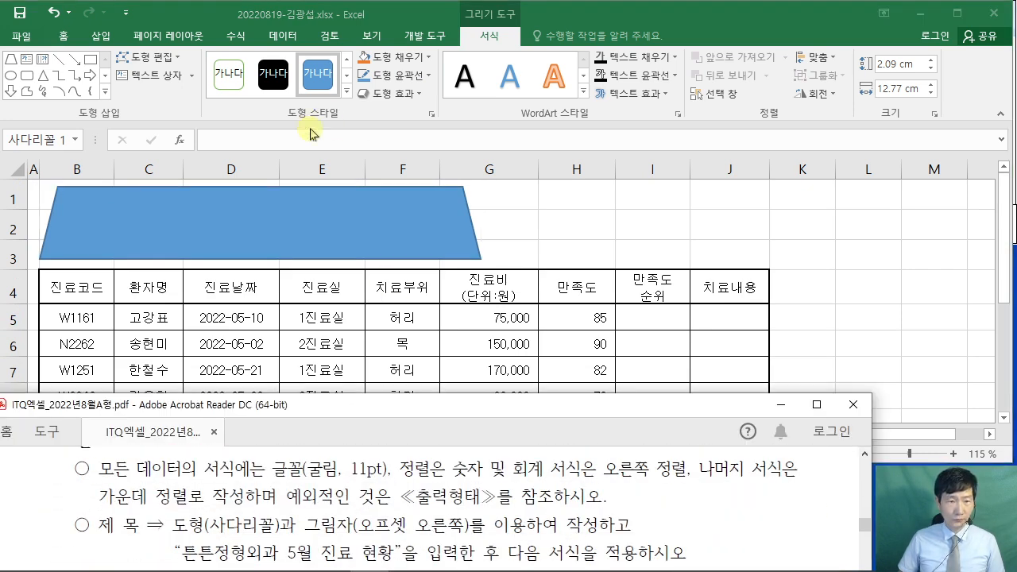
click(353, 191)
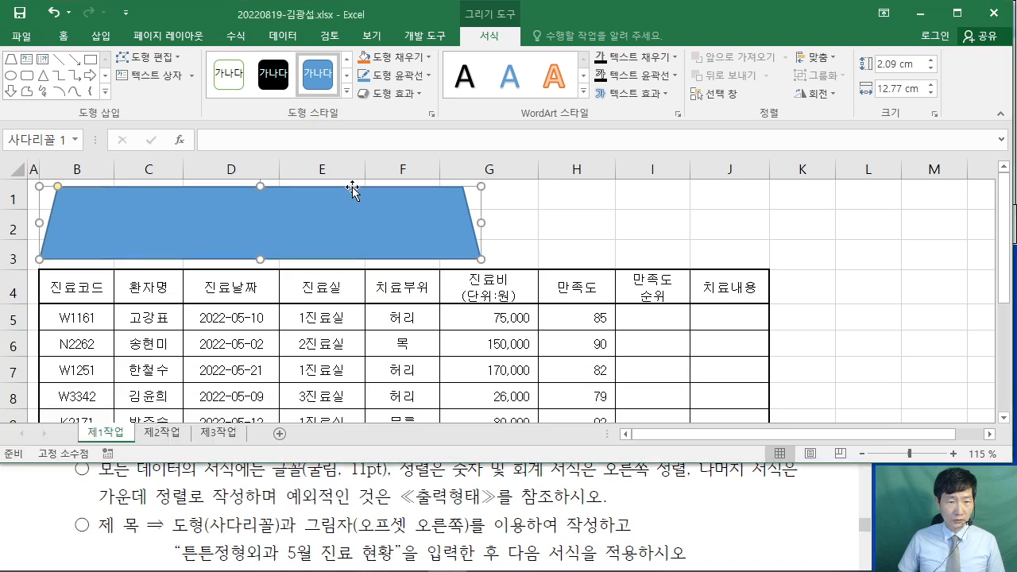
click(400, 95)
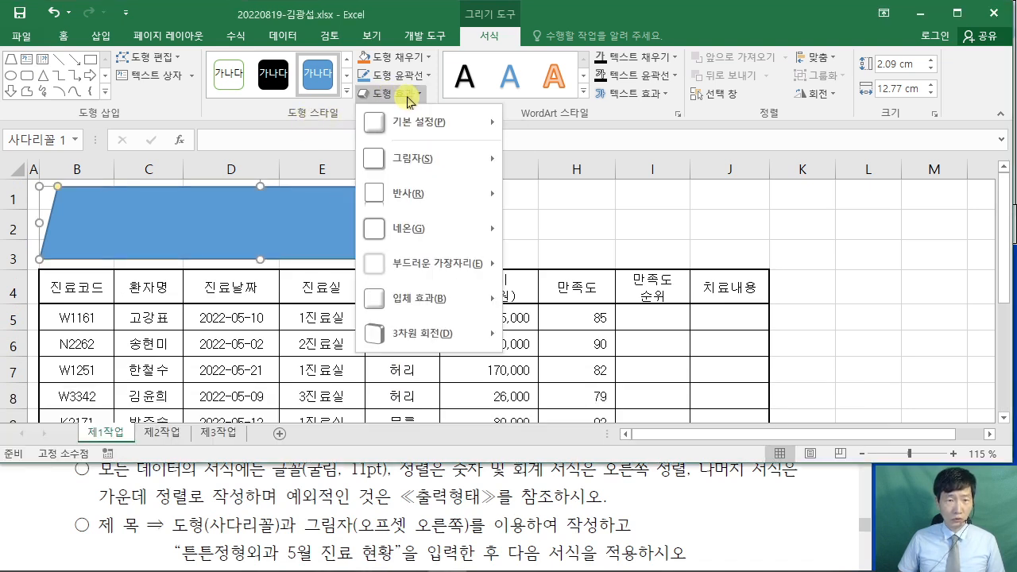
mouse_move(437, 159)
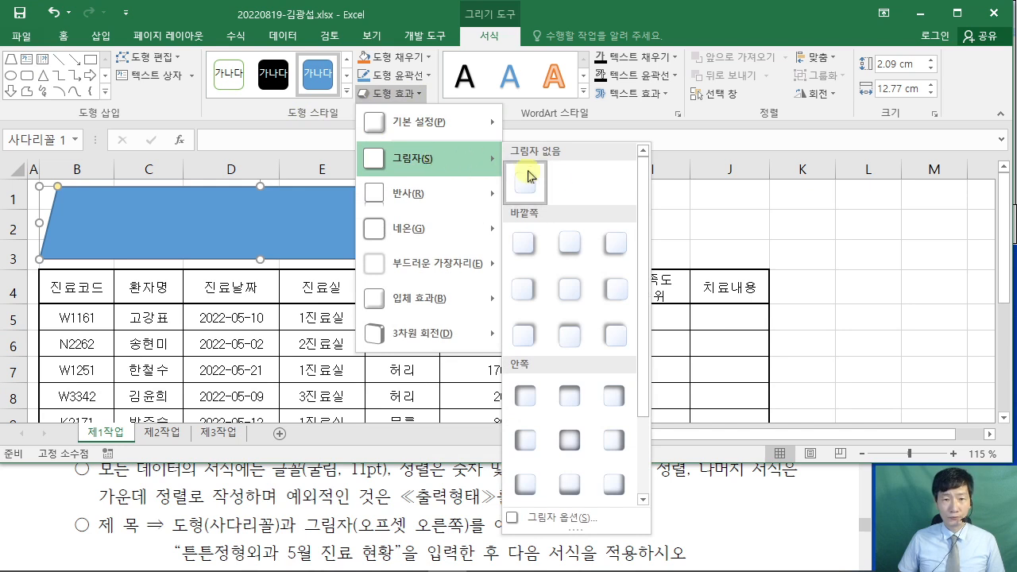
click(528, 292)
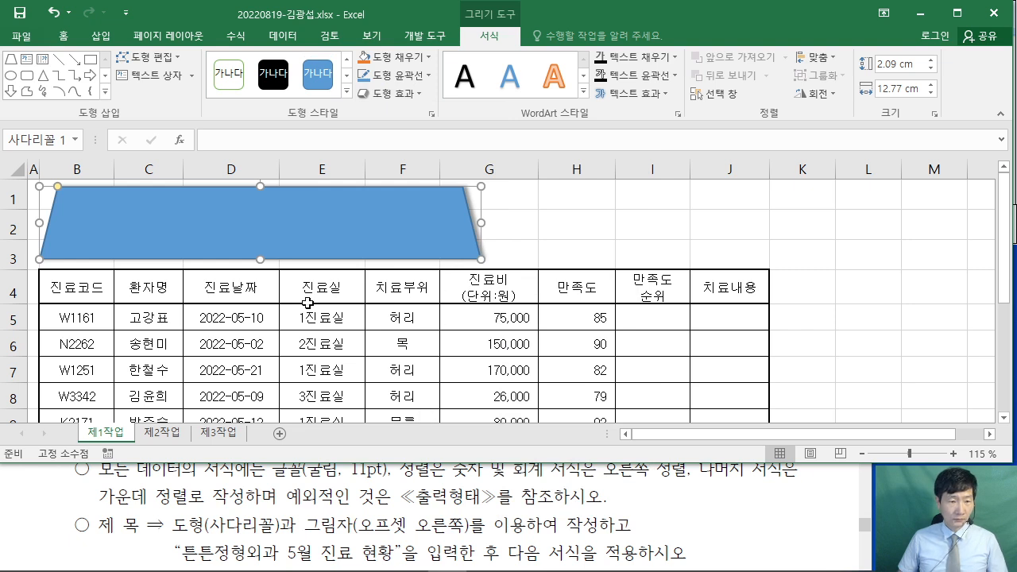
Enter the title 튼튼정형외과 5월 진료 현황 in the trapezoid.
text(ㅌ)
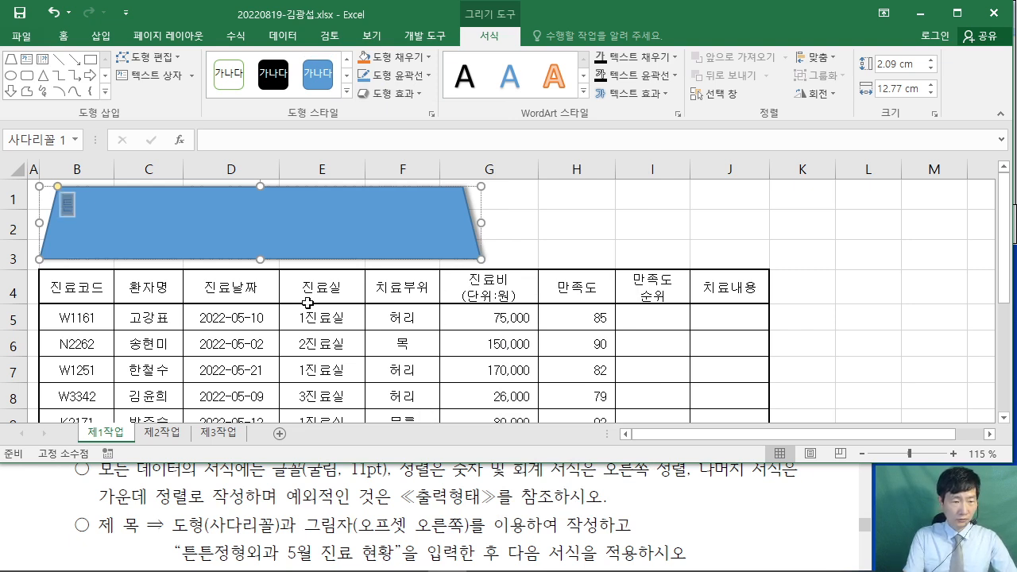
text(튼튼정형외)
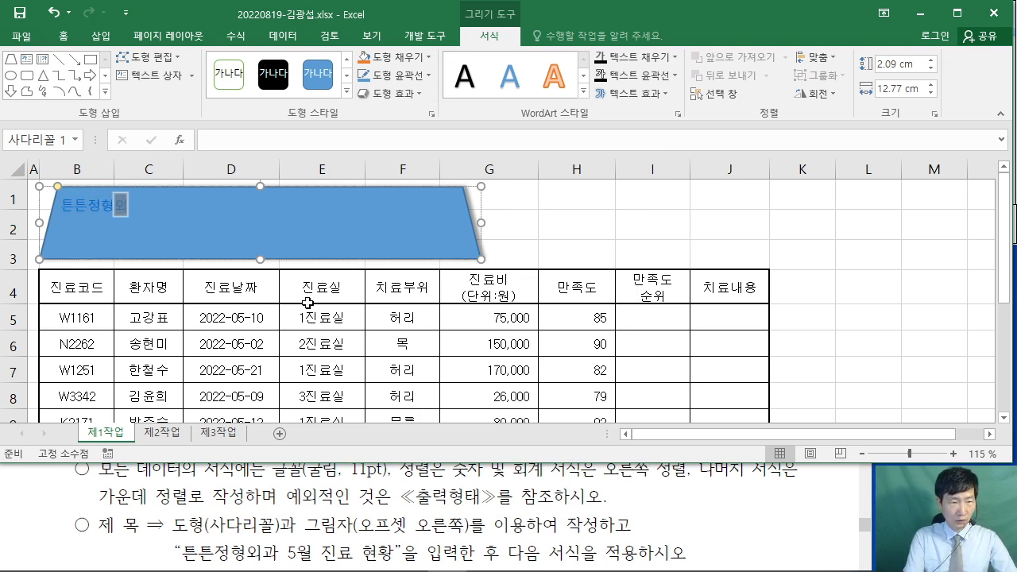
text(과)
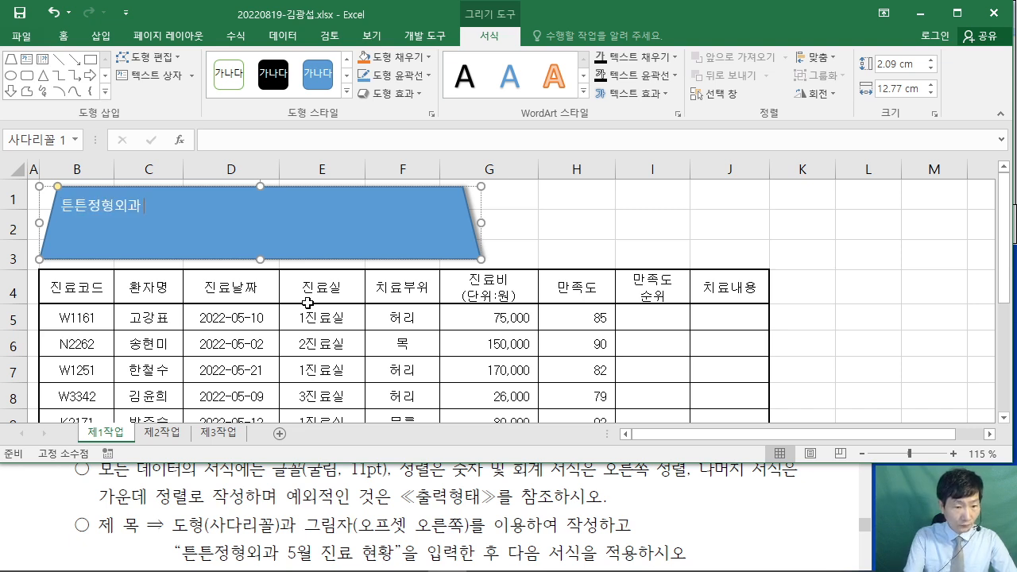
text( 5월 진)
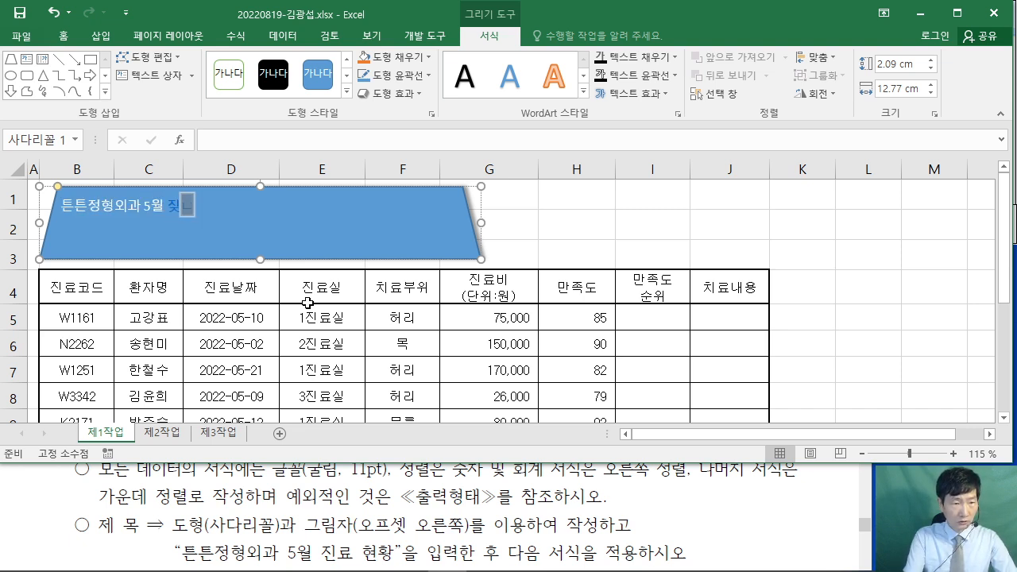
text(료 현황)
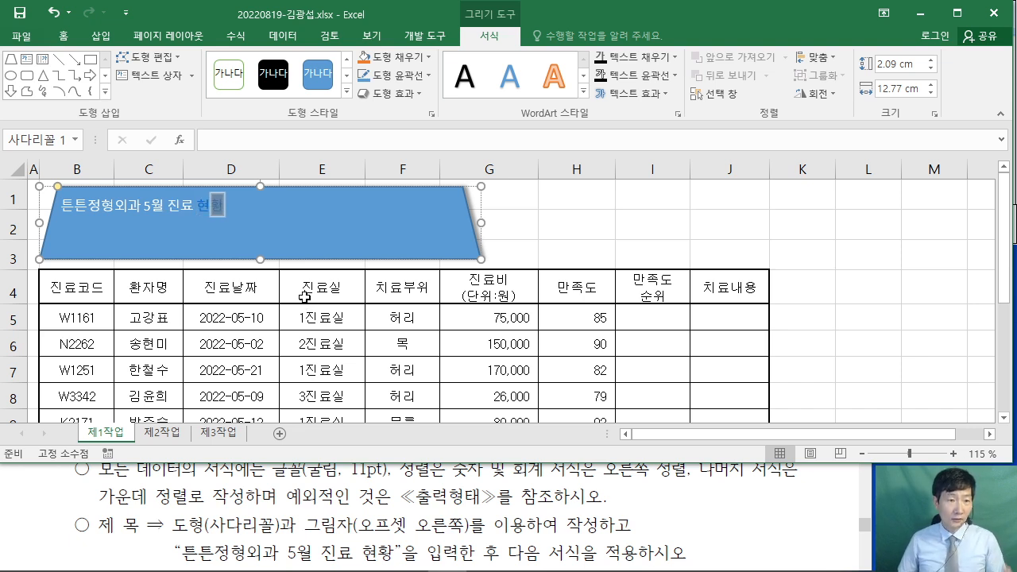
click(223, 209)
click(219, 209)
click(220, 212)
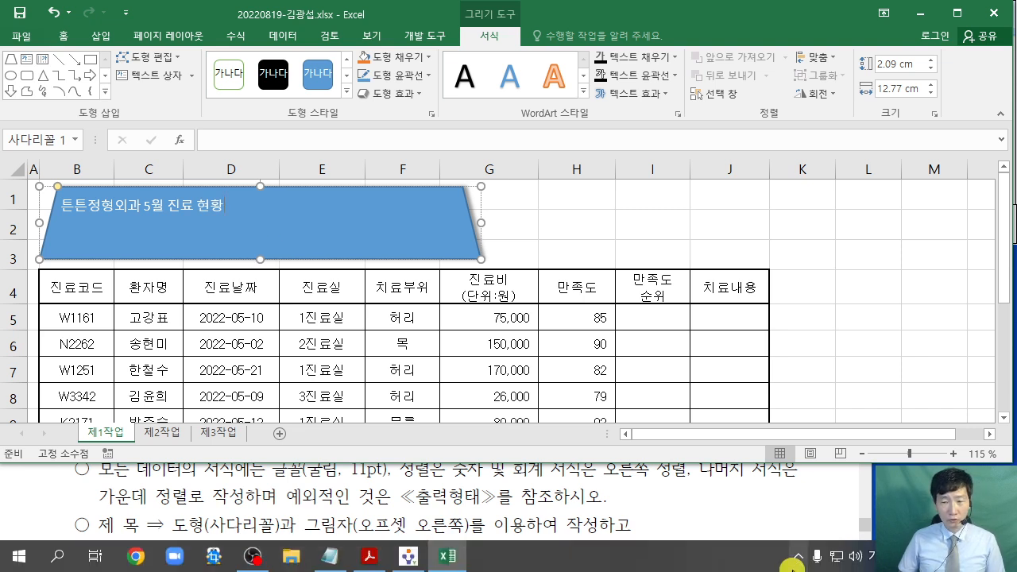
Select 한컴 입력기 as the Korean input method in Windows.
click(825, 31)
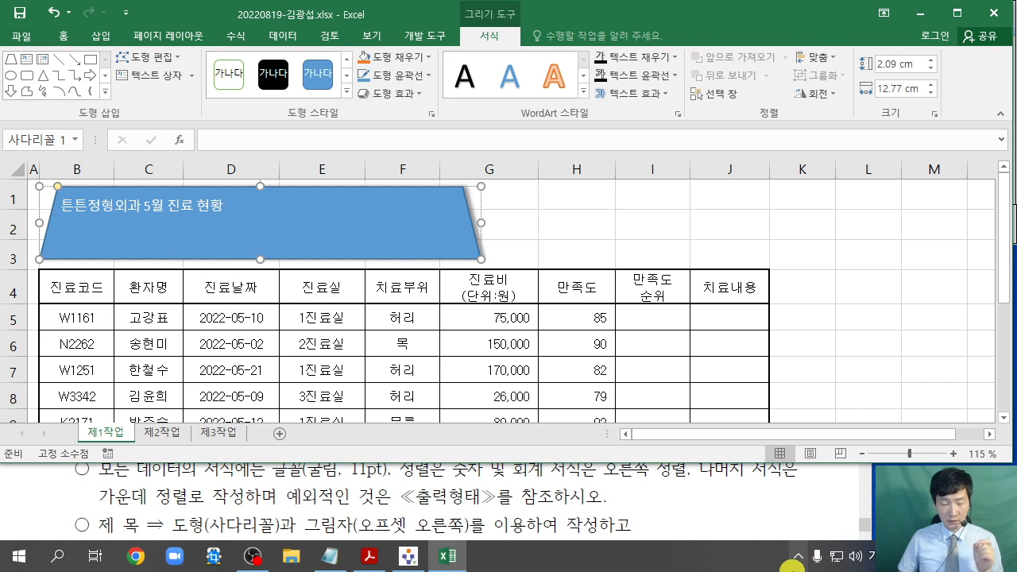
click(872, 557)
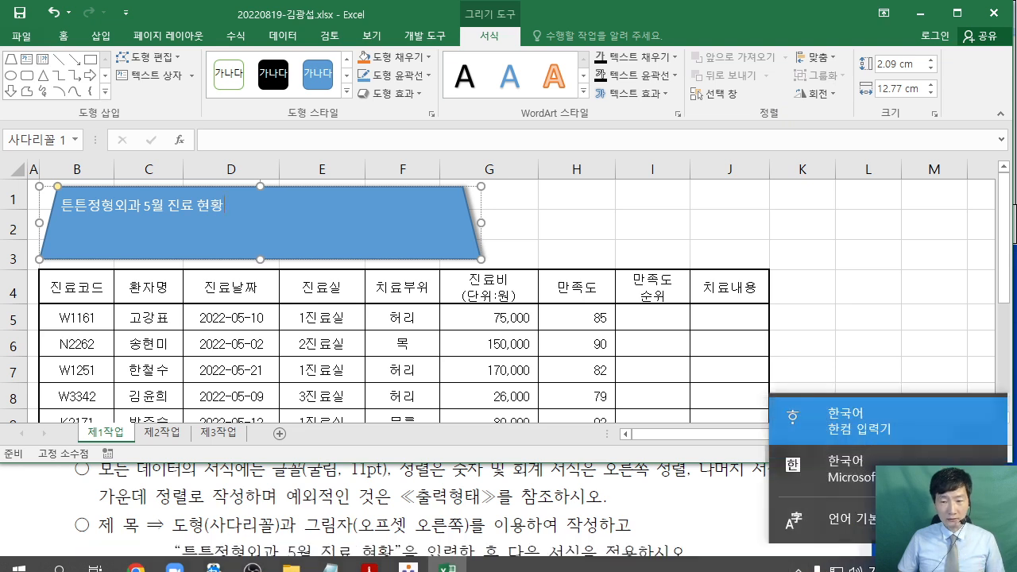
click(835, 437)
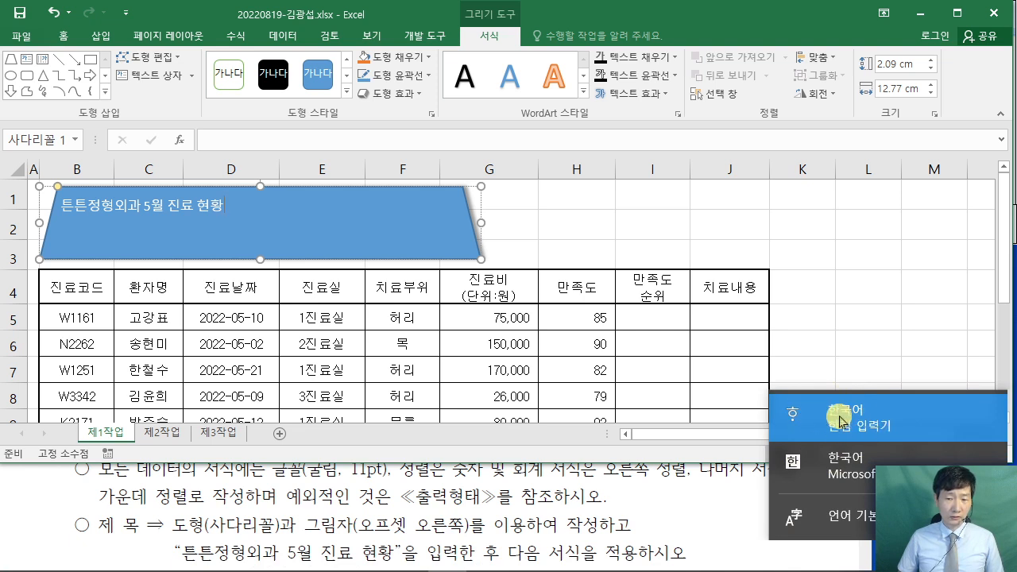
click(839, 420)
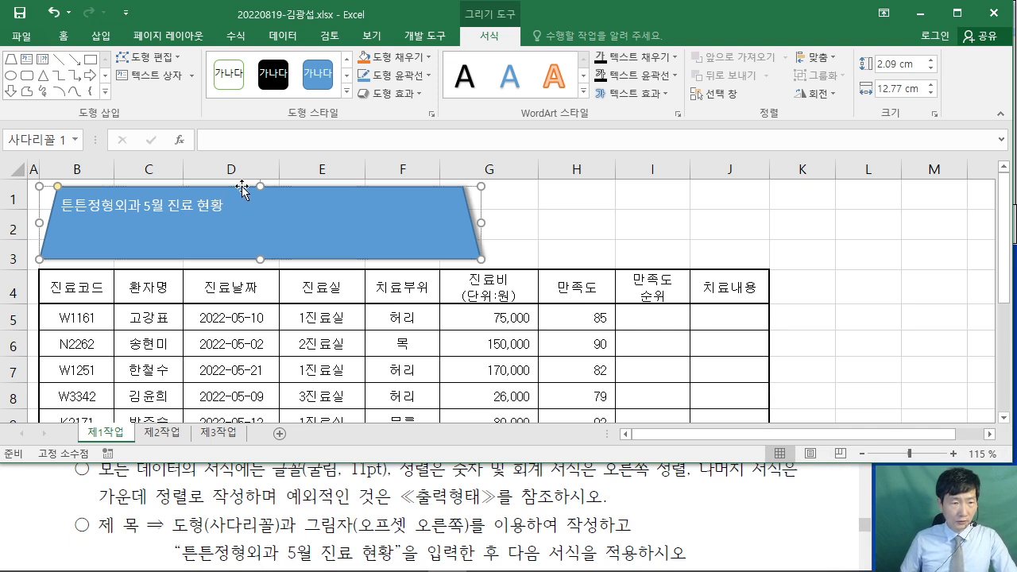
Check the title's font, size, colour and fill conditions in the exam PDF.
click(66, 37)
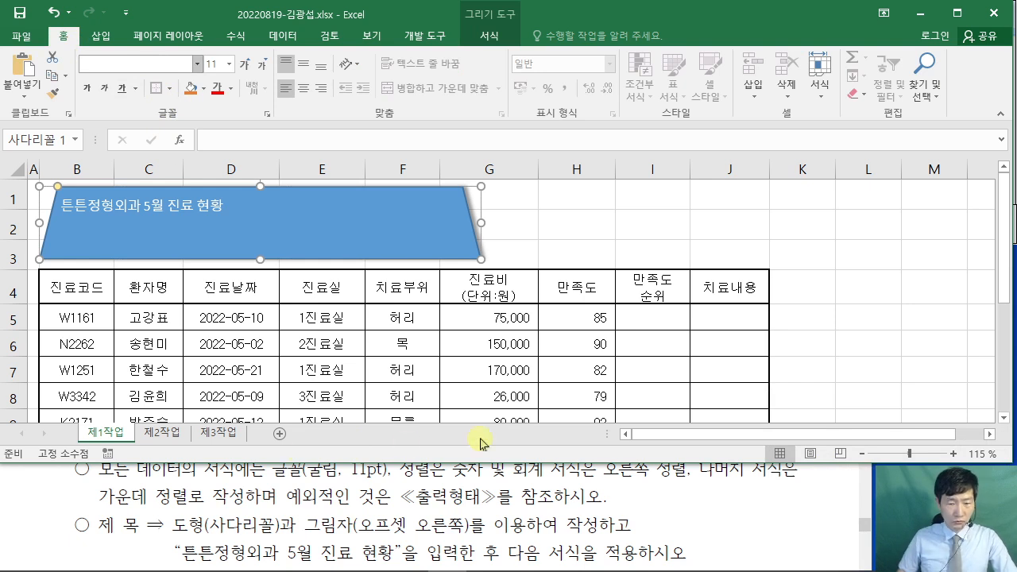
click(622, 473)
scroll(662, 488, down, 2)
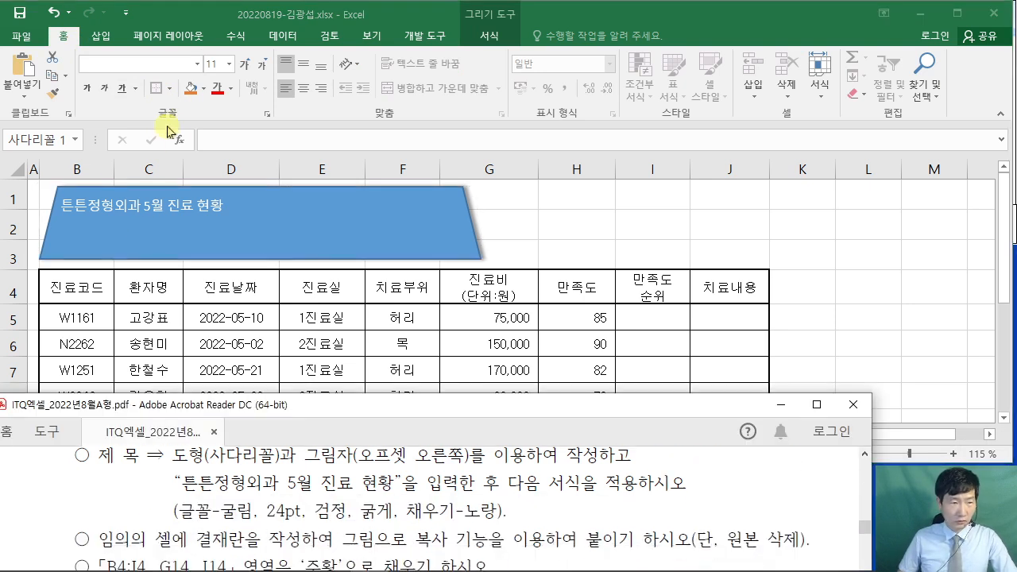
click(127, 67)
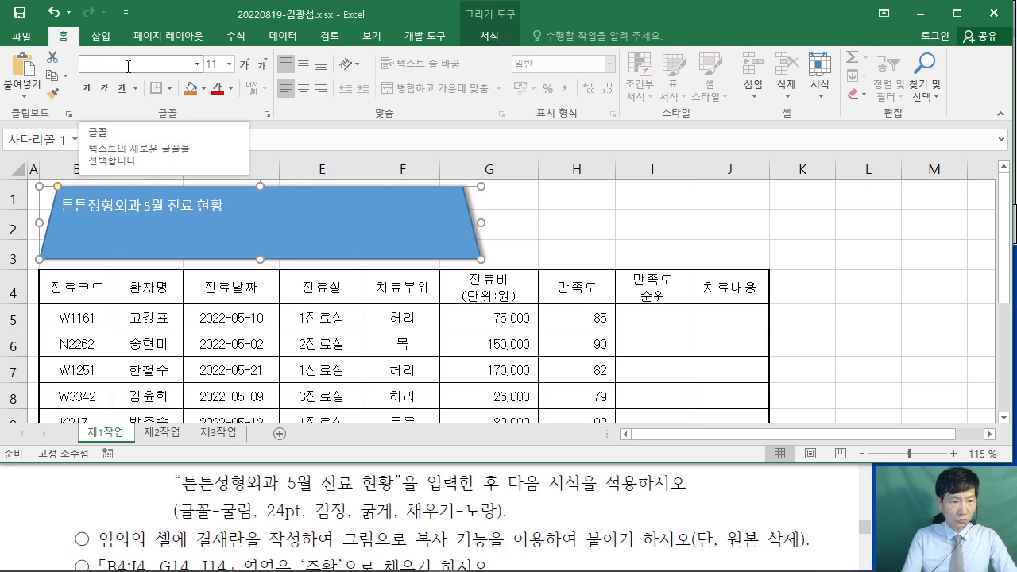
text(굴림)
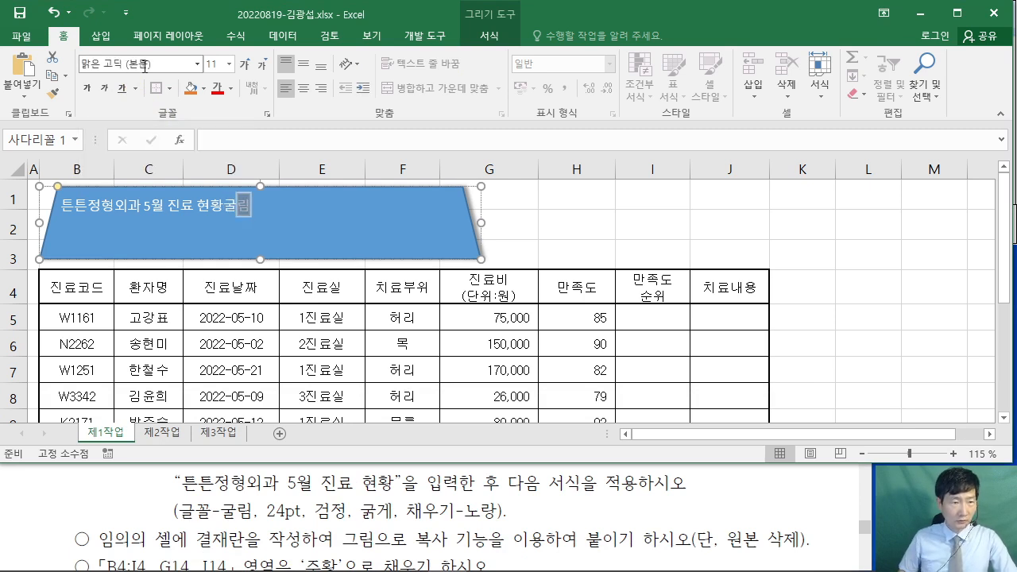
key(ctrl+z)
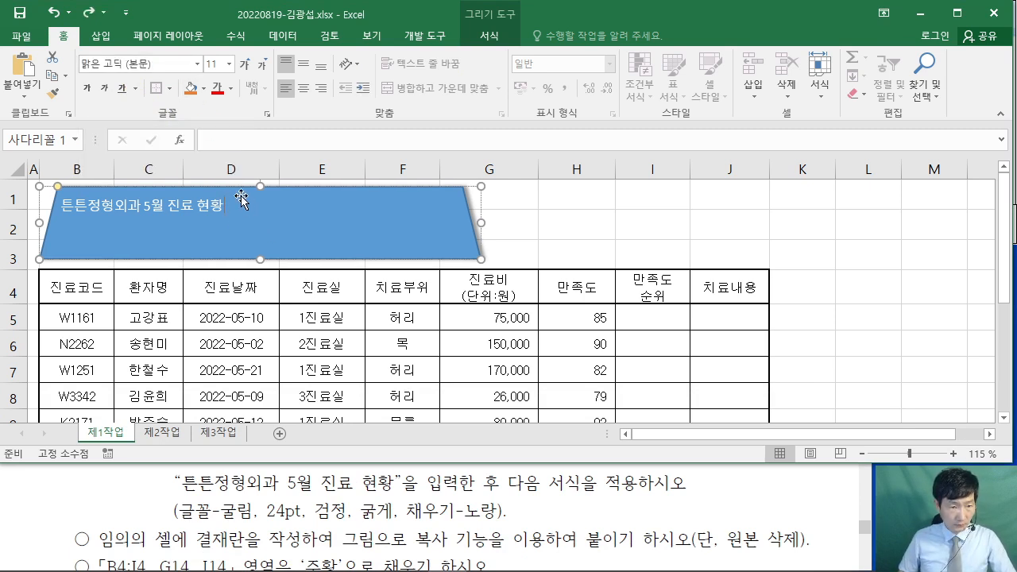
Set the trapezoid title's font to 굴림 and its size to 24 pt.
click(159, 65)
key(BackSpace)
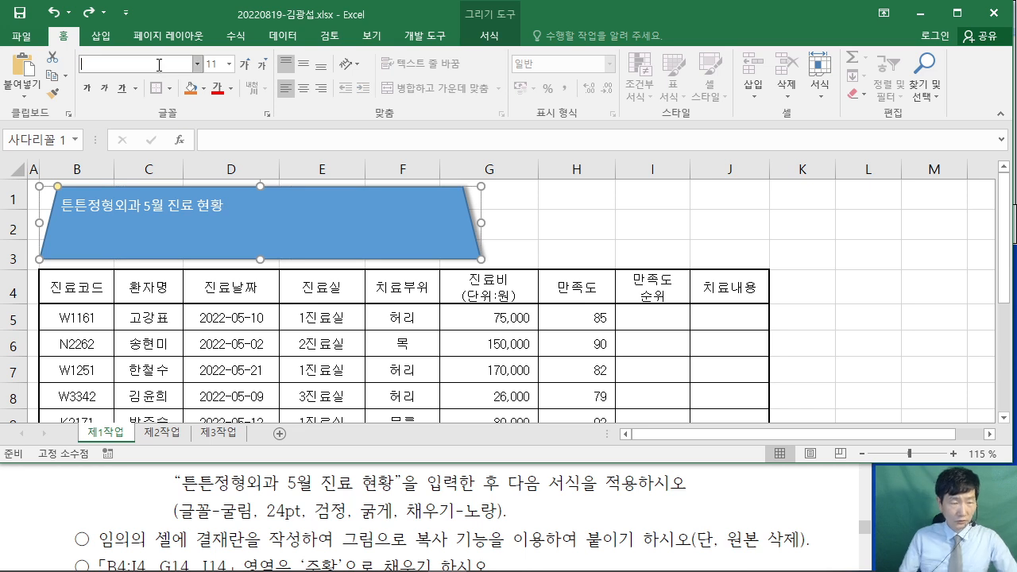
text(굴림)
key(Return)
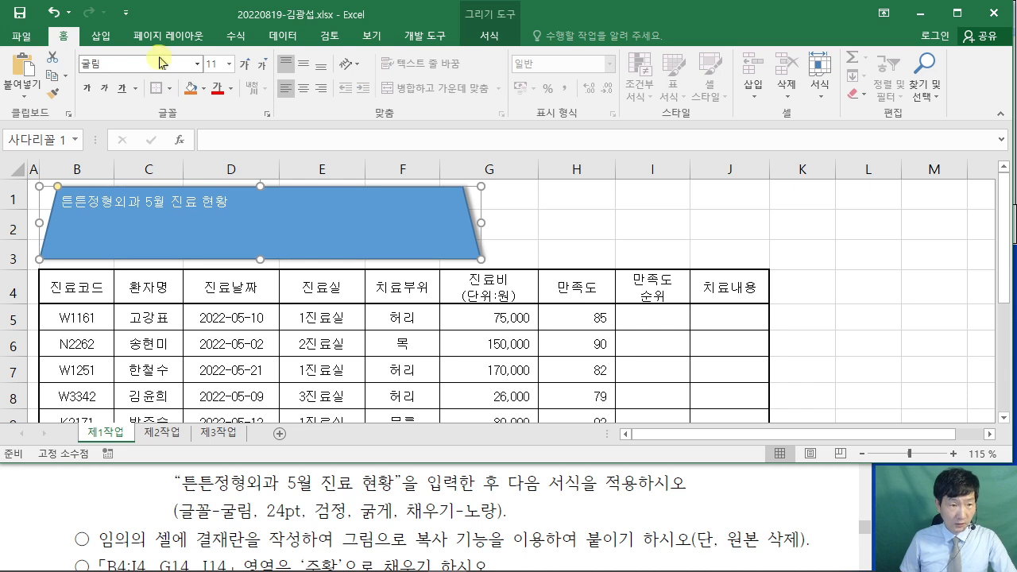
click(215, 63)
text(24)
key(Return)
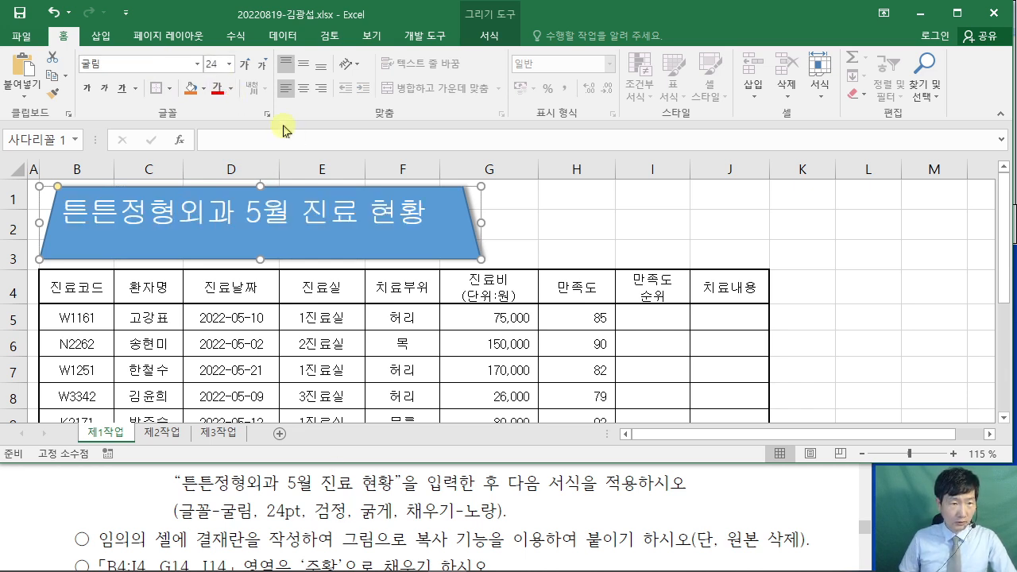
Make the title text black and bold, and fill the trapezoid with standard yellow.
click(230, 88)
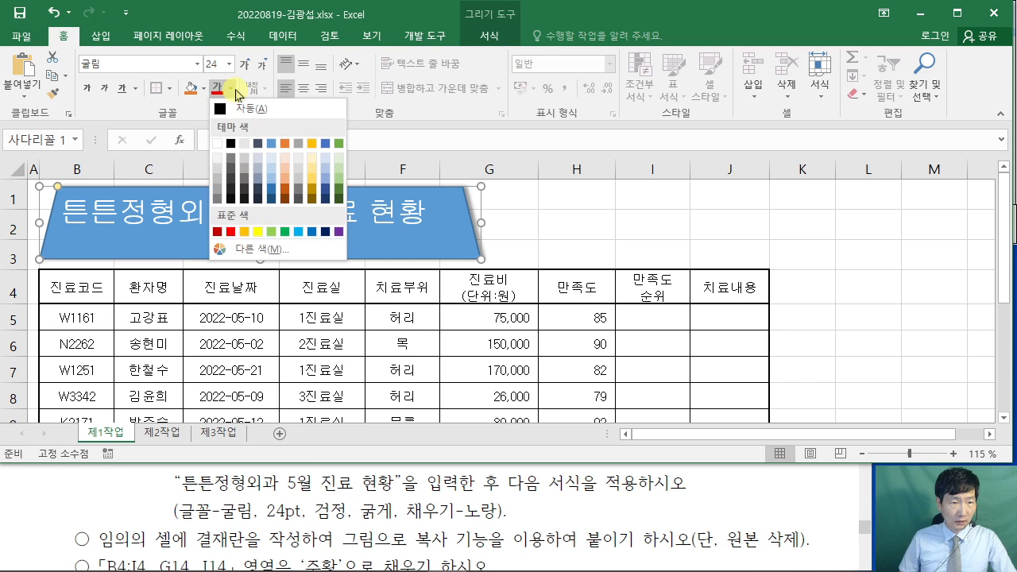
click(231, 143)
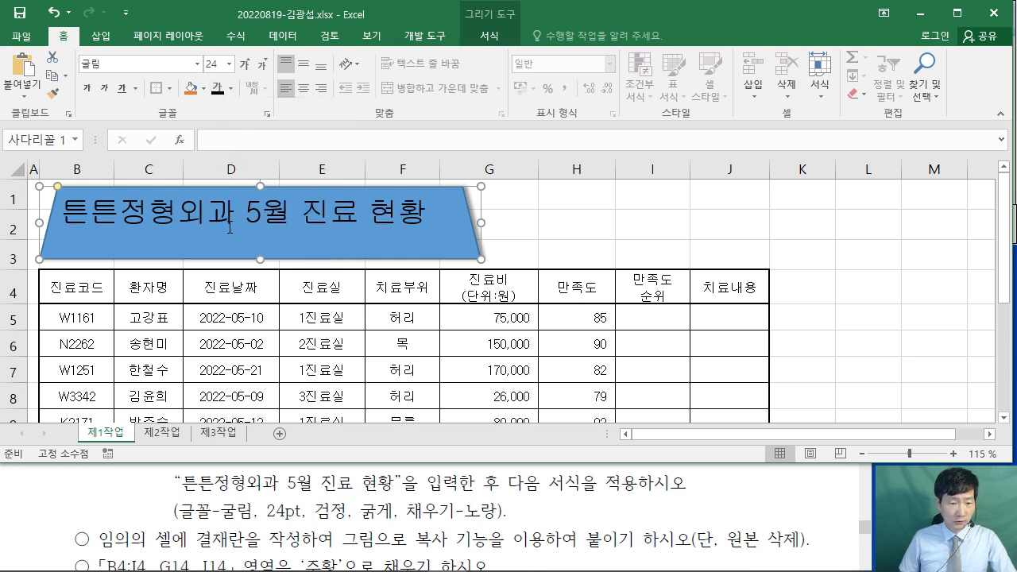
click(88, 89)
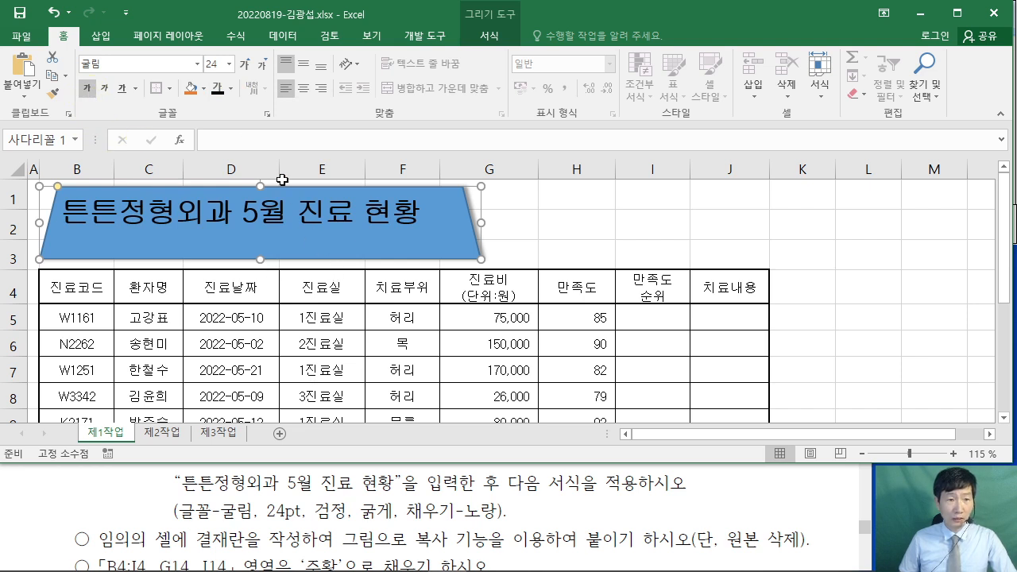
click(204, 89)
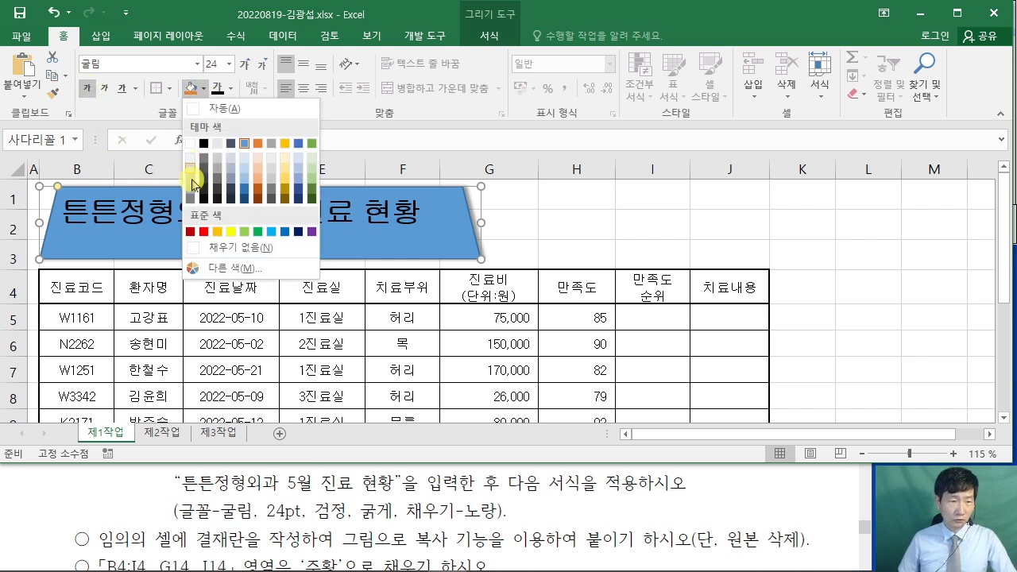
click(217, 232)
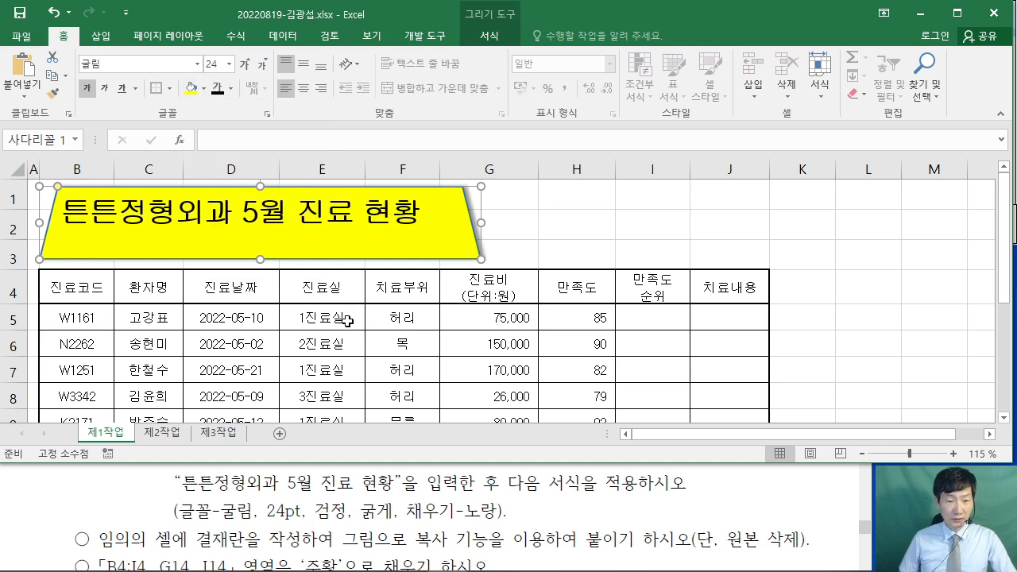
Centre the title vertically and horizontally in the trapezoid to match the sample output in the exam PDF.
scroll(560, 514, up, 10)
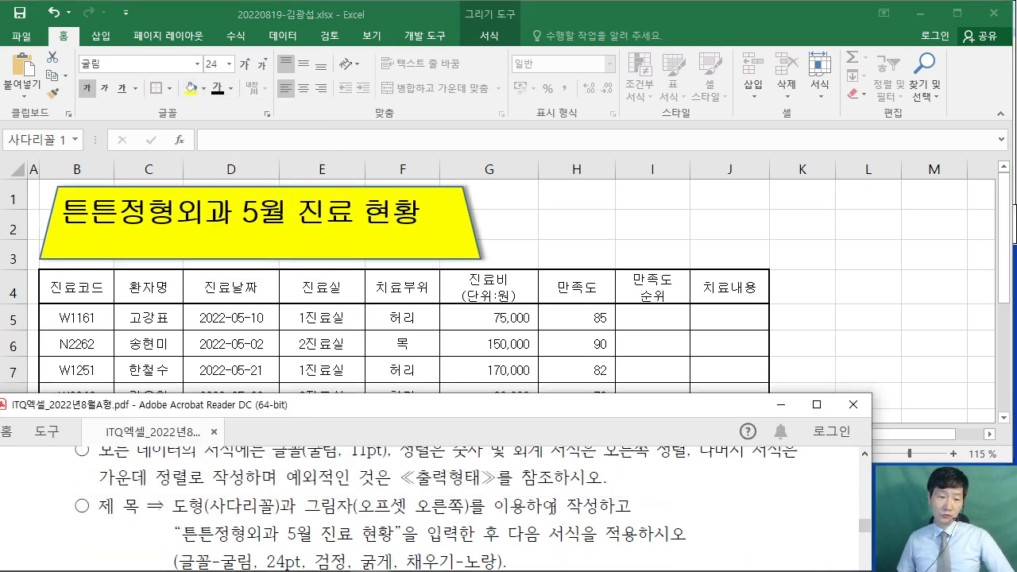
scroll(544, 501, up, 5)
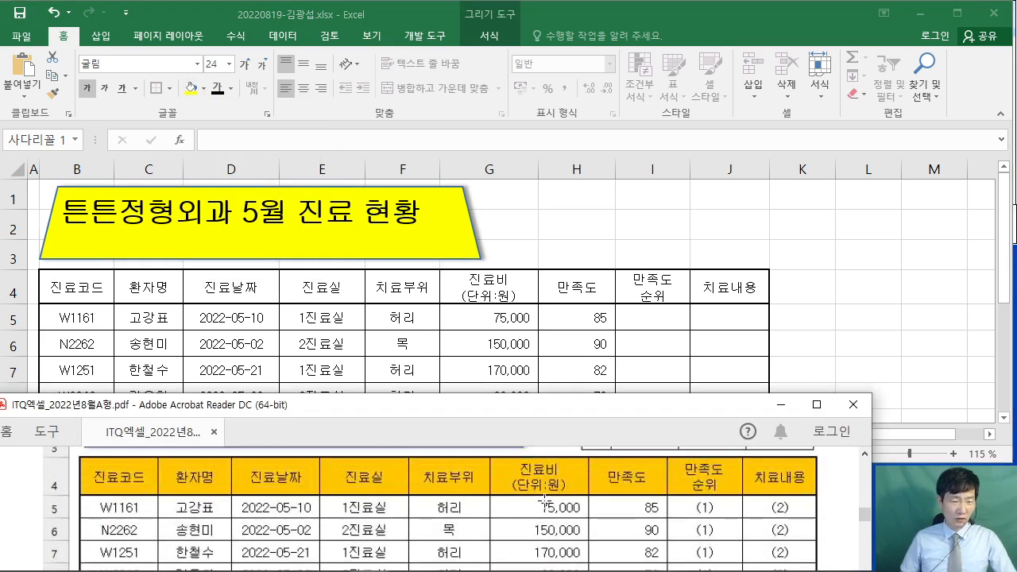
click(343, 193)
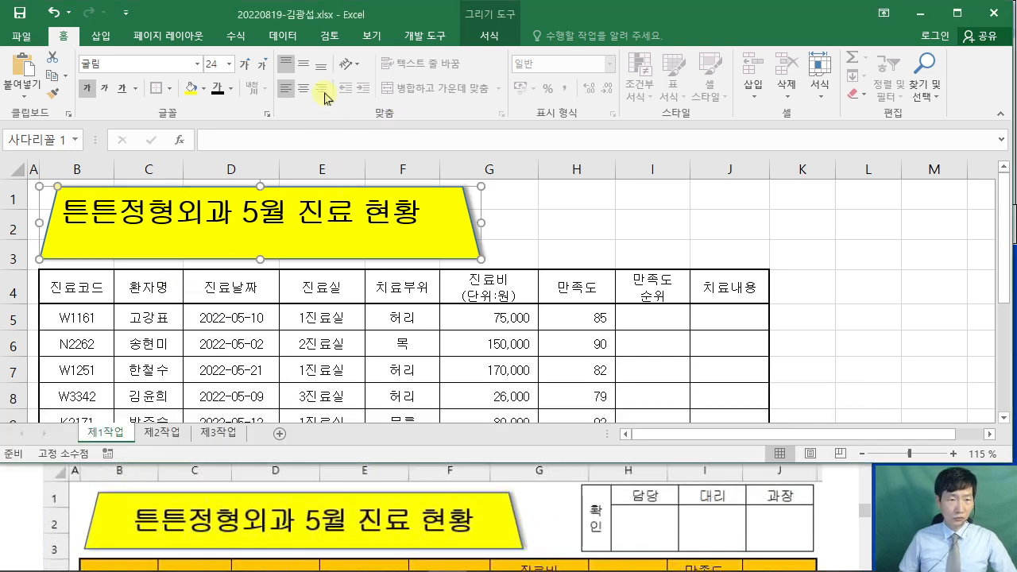
key(ctrl+2)
drag(310, 55, 321, 7)
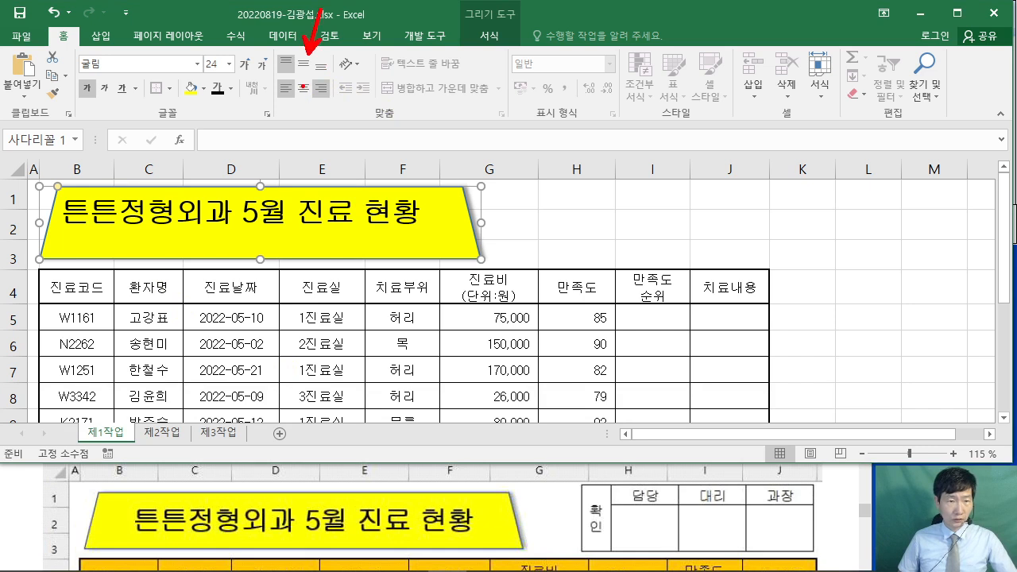
drag(303, 84, 315, 136)
key(Escape)
click(306, 63)
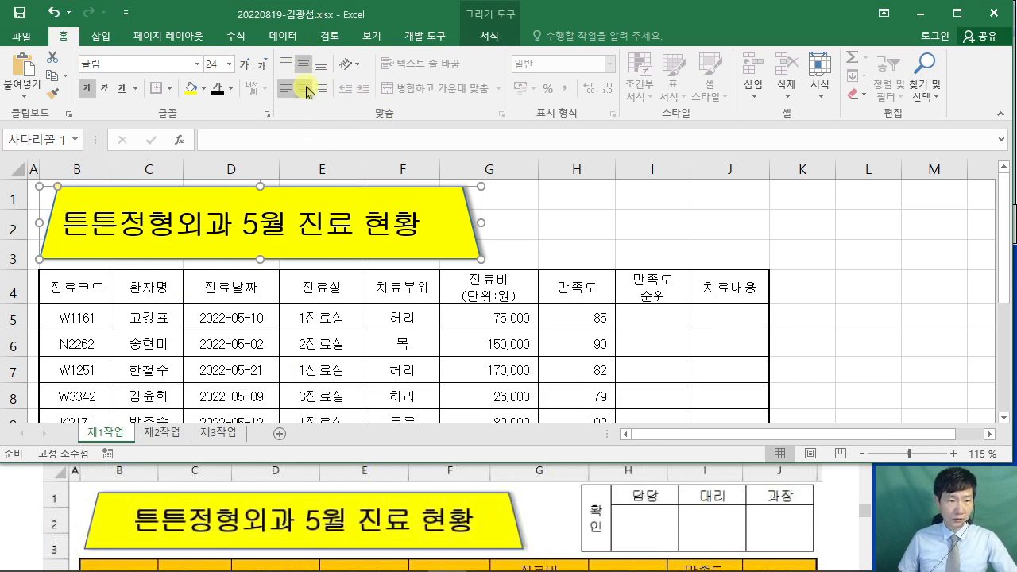
click(304, 88)
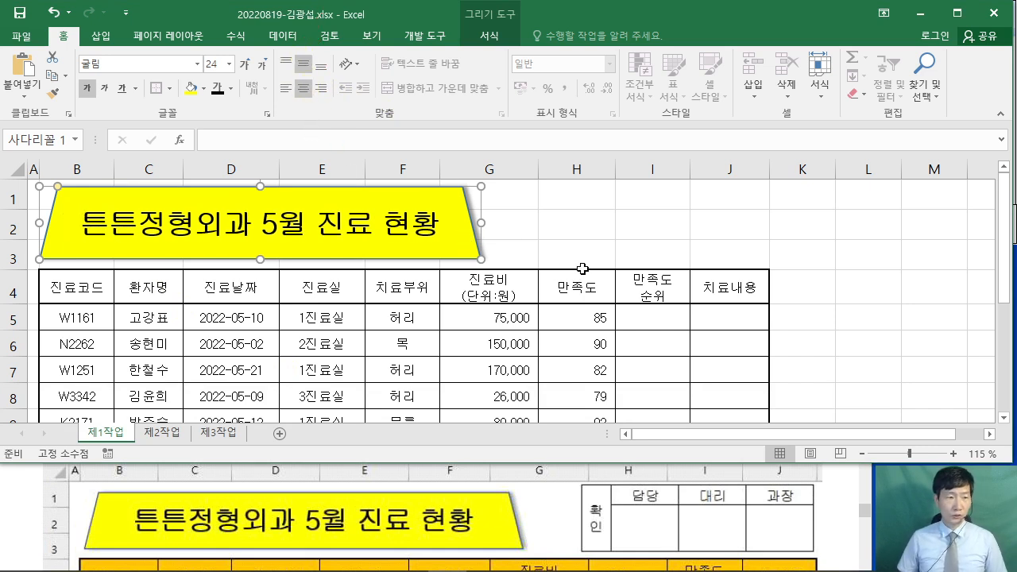
click(637, 237)
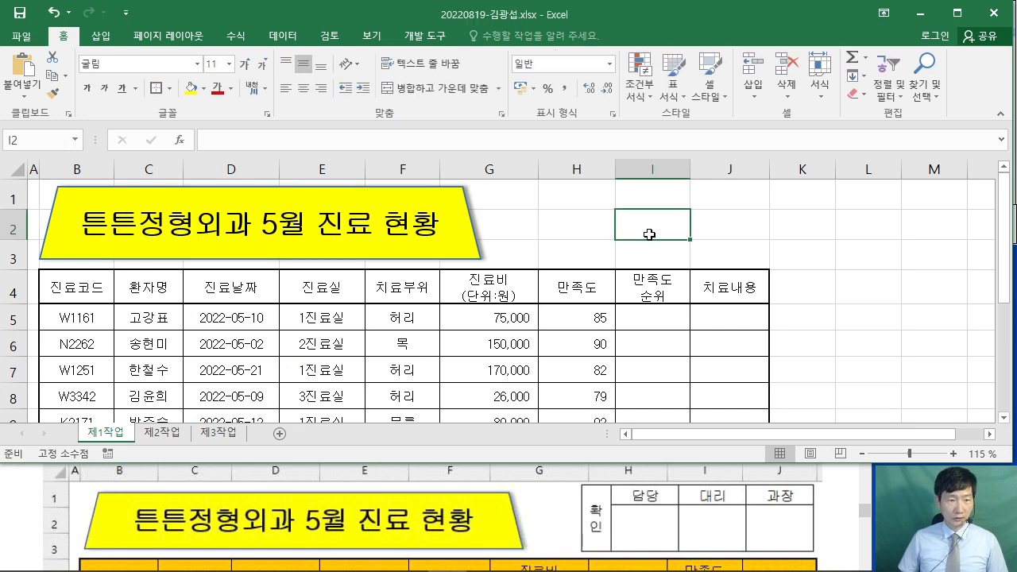
Read the approval box instruction in the exam PDF and examine the box's layout in the sample output.
click(843, 515)
scroll(715, 515, down, 10)
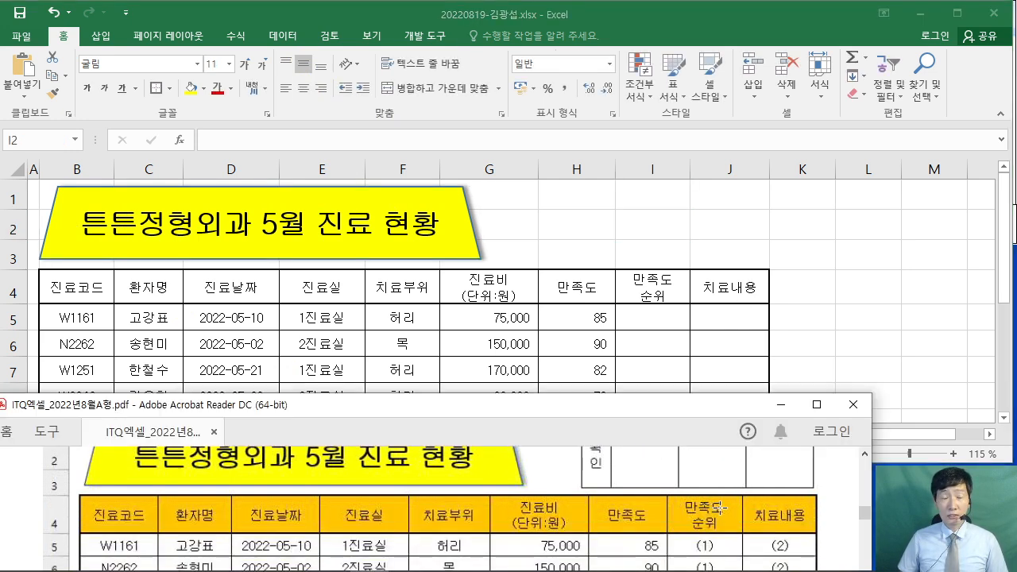
scroll(686, 496, down, 5)
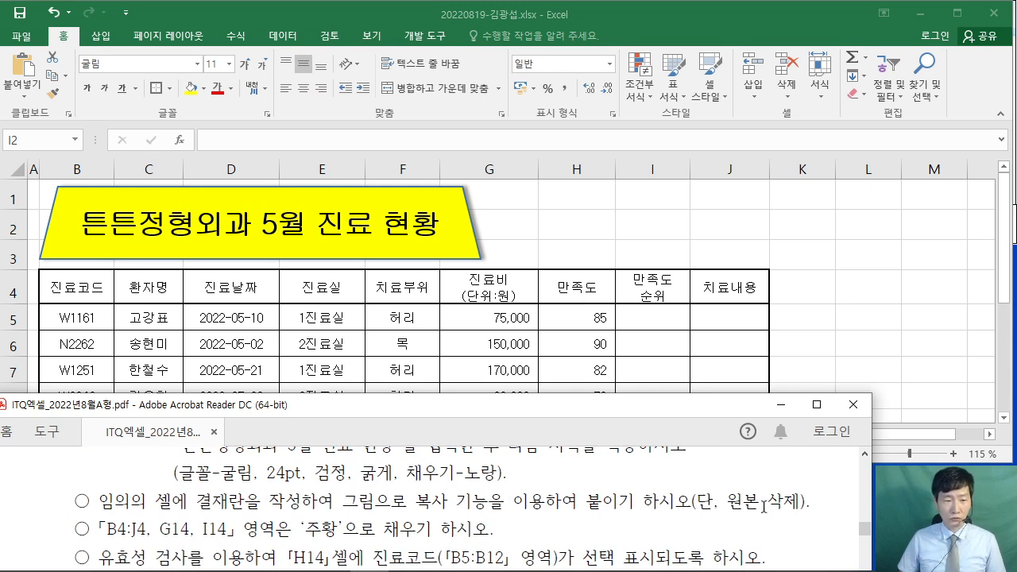
drag(128, 493, 221, 503)
scroll(568, 477, up, 5)
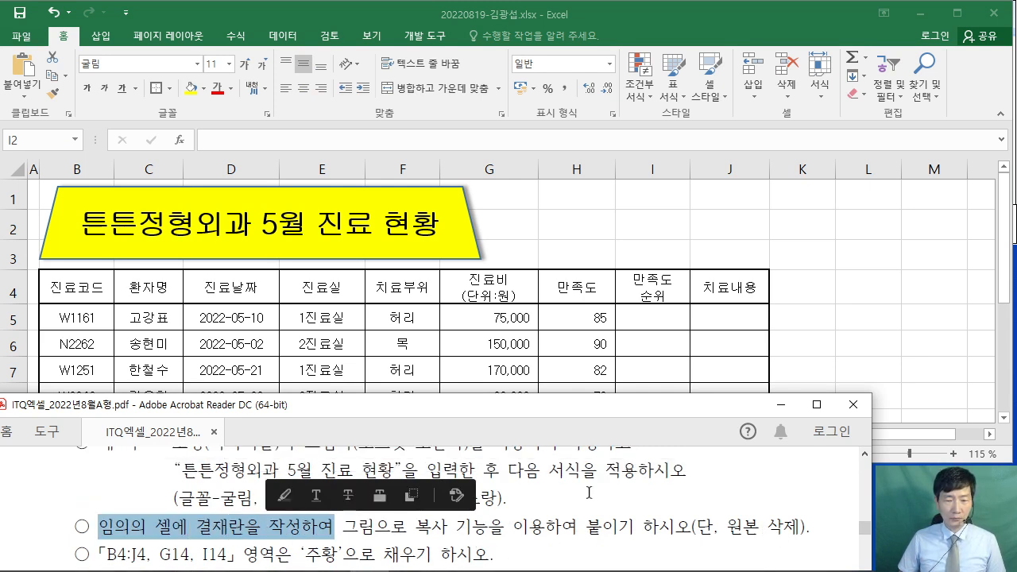
scroll(567, 477, up, 10)
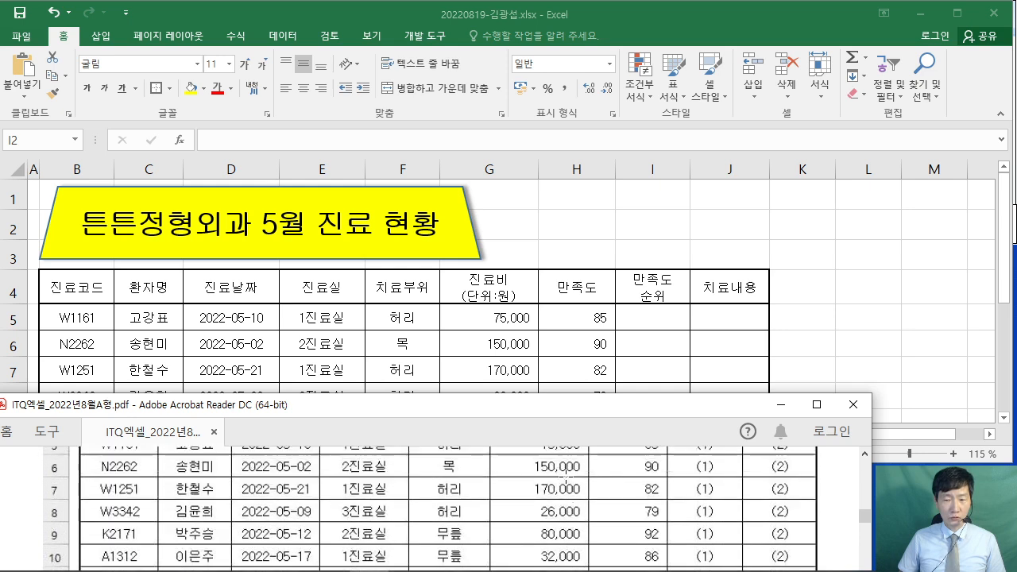
scroll(566, 476, up, 1)
click(536, 219)
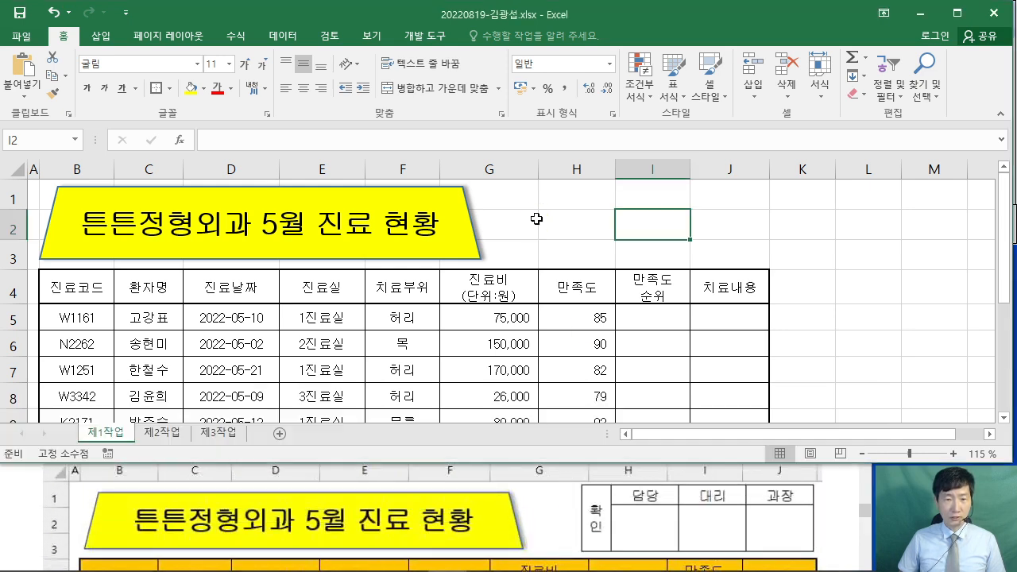
On the 제2작업 sheet, enter the approval box labels 확인, 담당, 대리 and 과장 in cells C2 to F2.
click(162, 432)
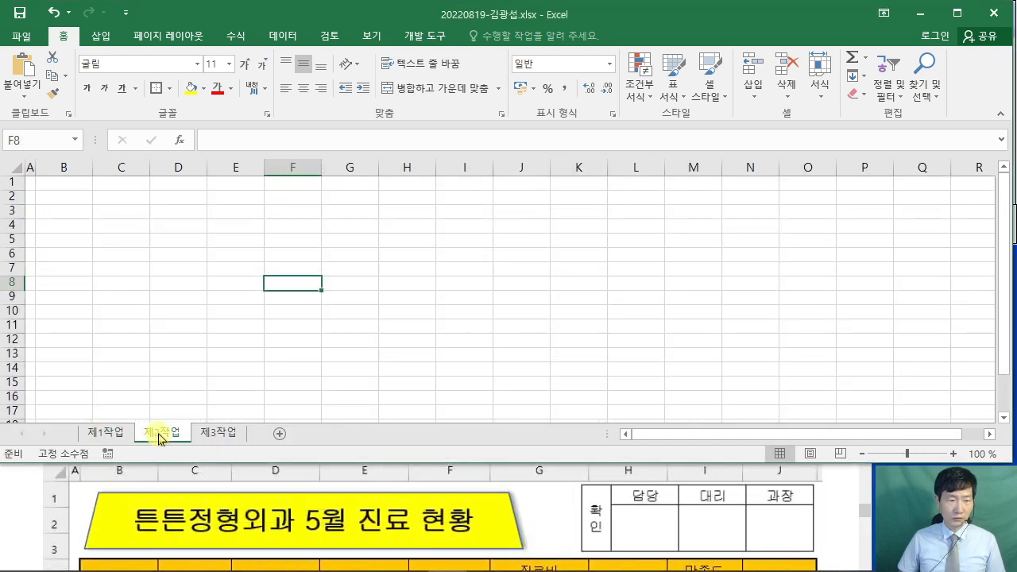
click(178, 239)
ctrl+scroll(191, 255, up, 5)
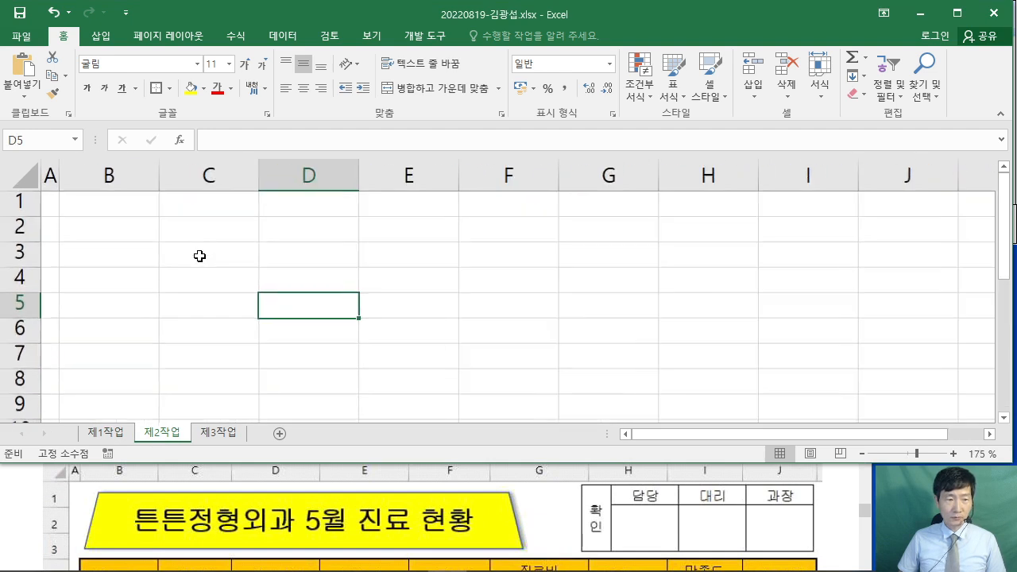
click(259, 226)
drag(261, 224, 472, 257)
click(259, 220)
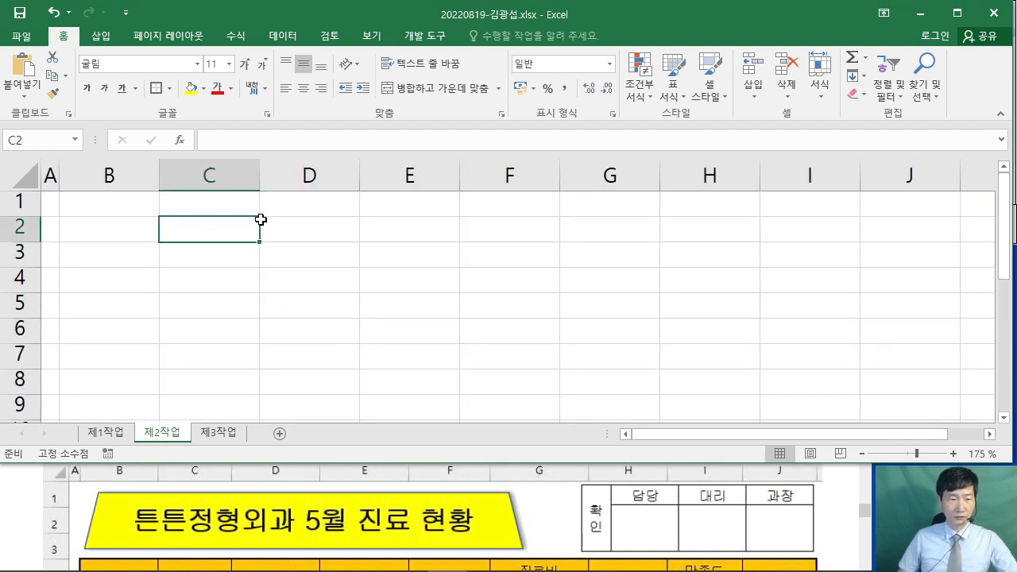
text(확인)
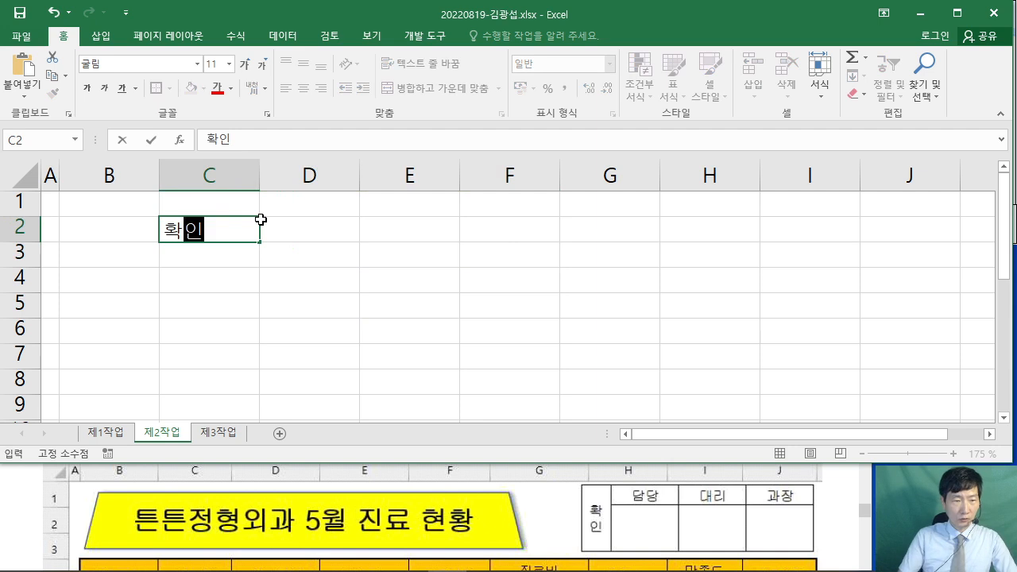
key(Tab)
text(담다ㅇ)
key(Tab)
text(대리)
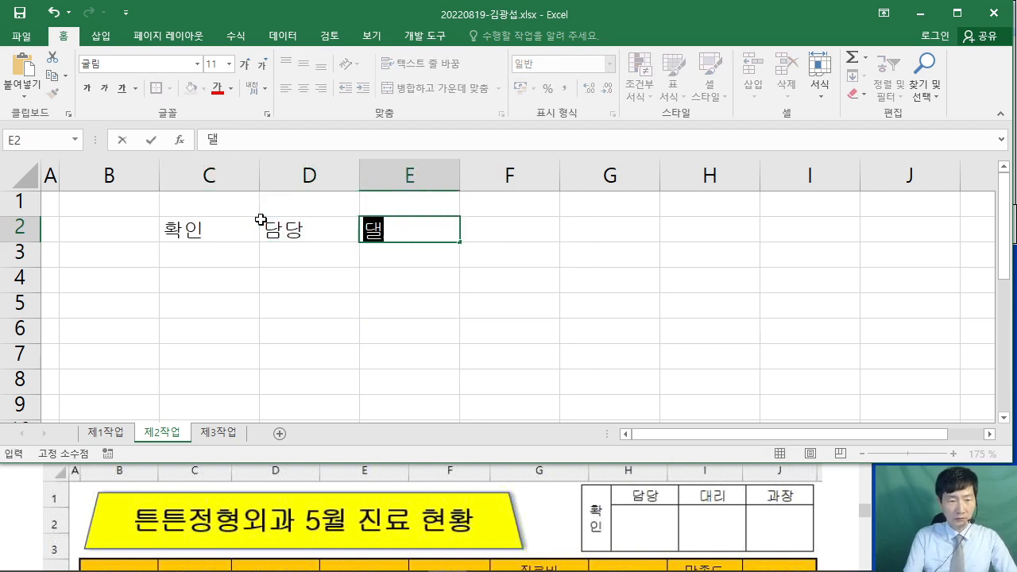
key(Tab)
text(과자)
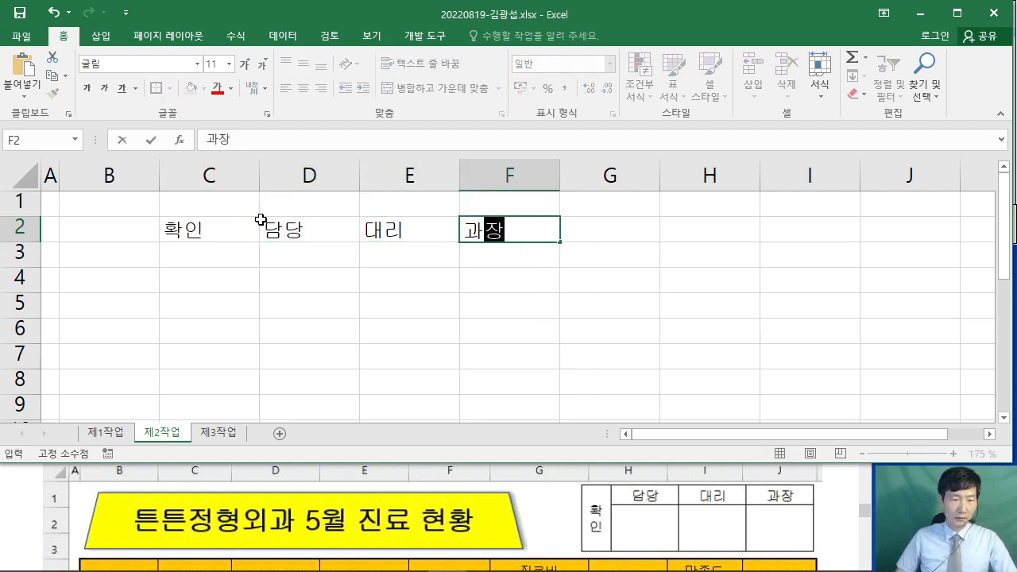
Apply all borders to the approval box range C2:F3 and centre its text horizontally.
drag(241, 227, 523, 251)
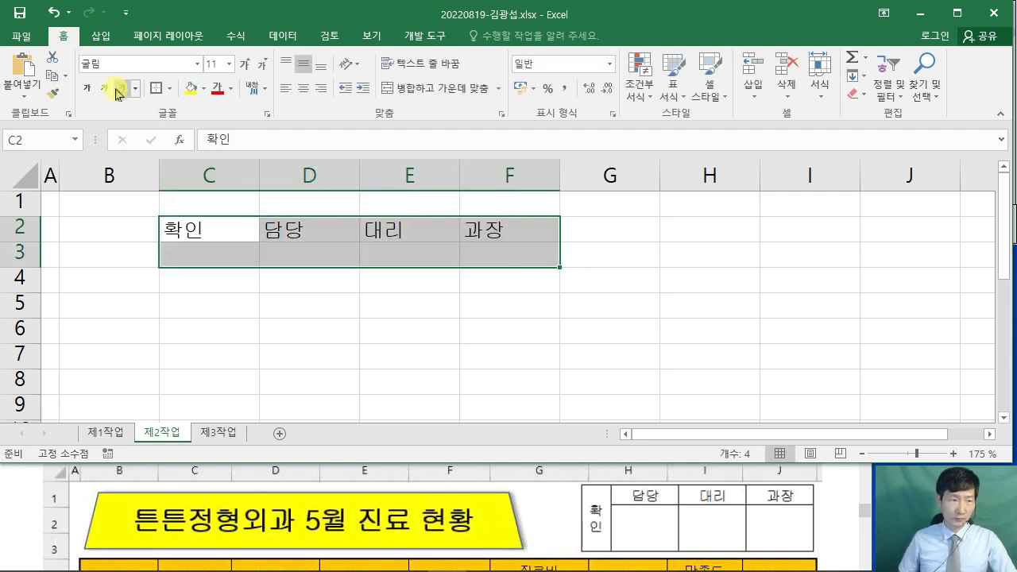
click(170, 95)
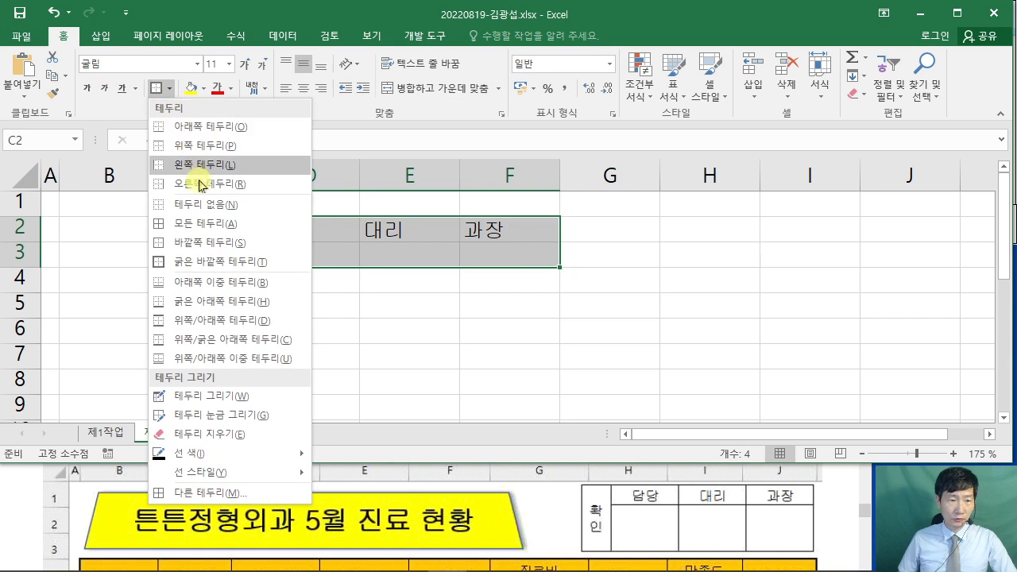
click(208, 224)
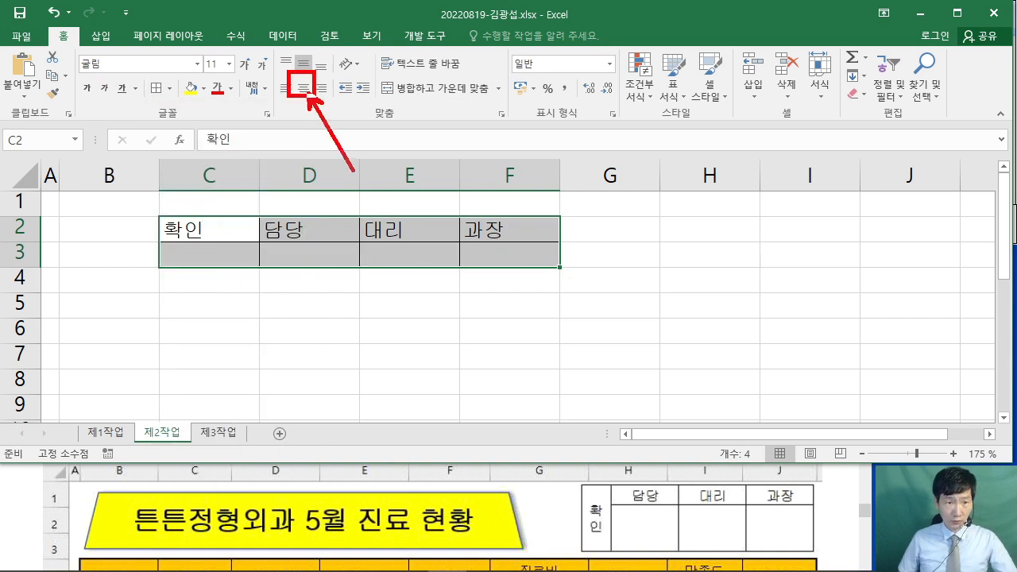
click(303, 88)
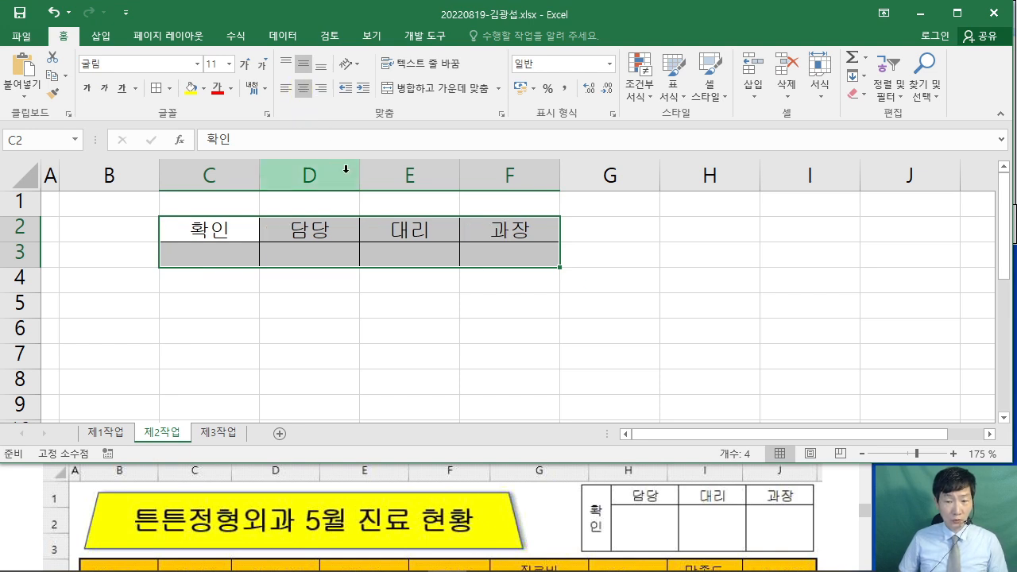
Merge and centre cells C2:C3 and set the 확인 label to vertical text.
drag(199, 228, 200, 254)
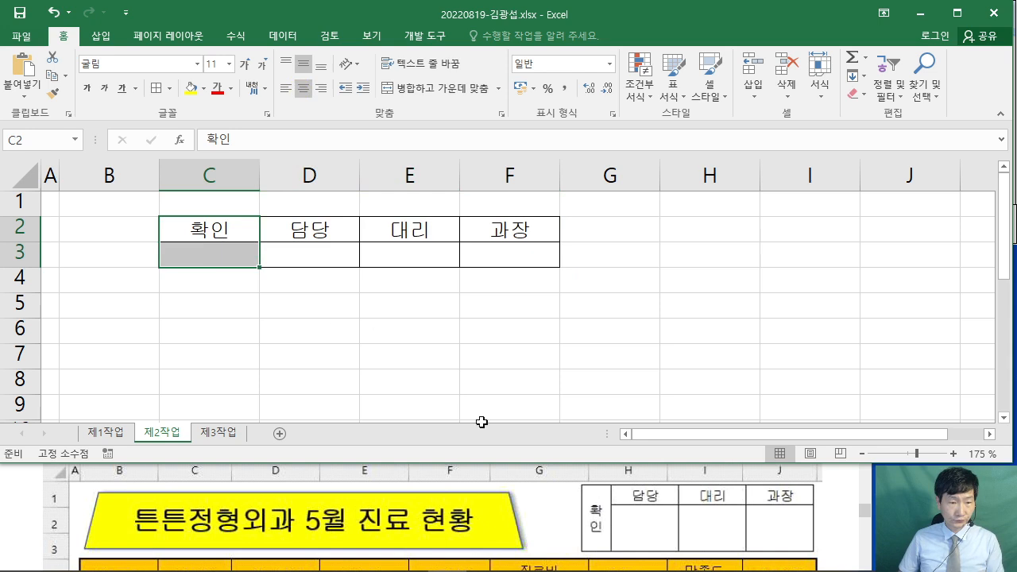
drag(211, 229, 209, 253)
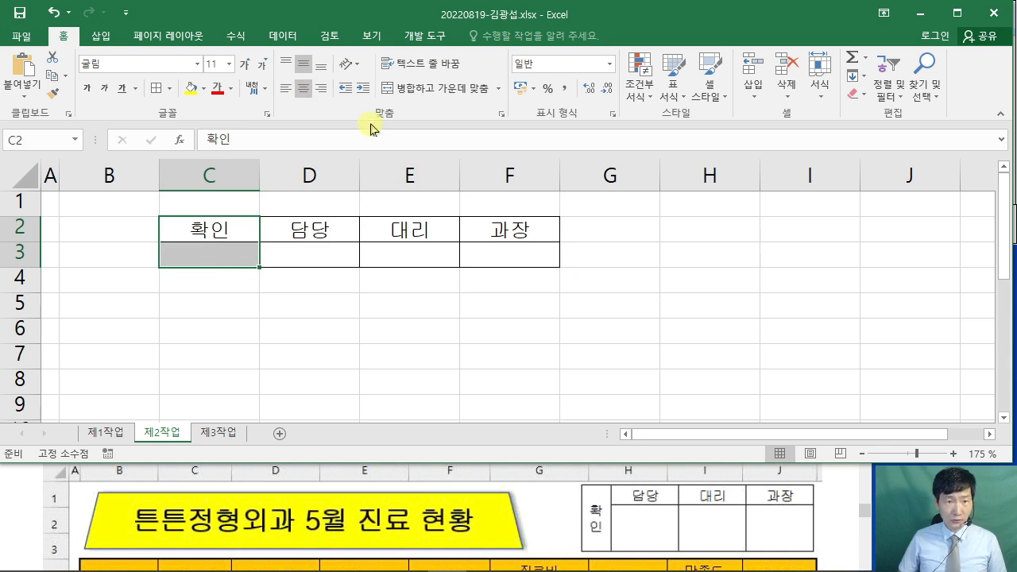
click(450, 90)
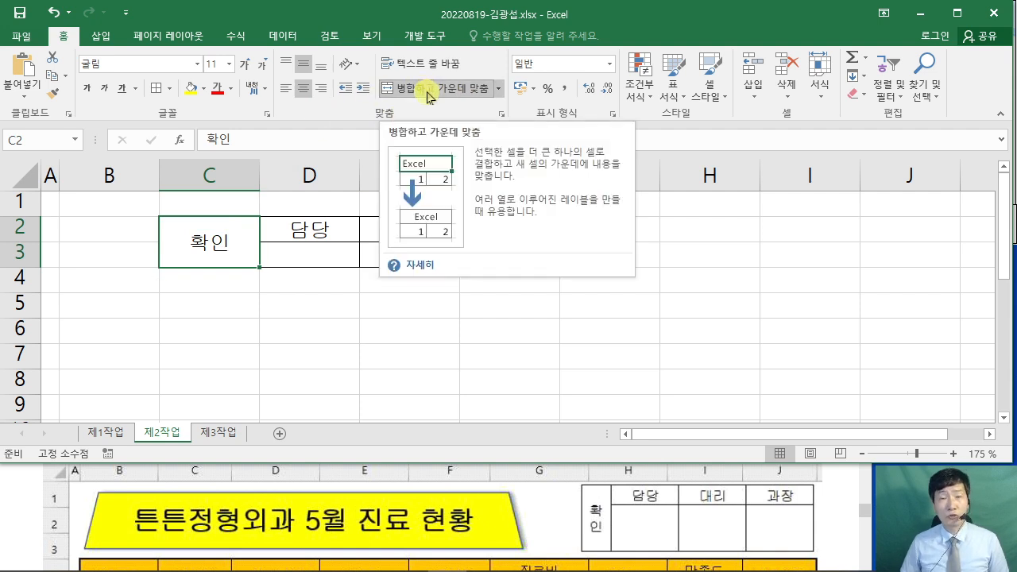
click(356, 71)
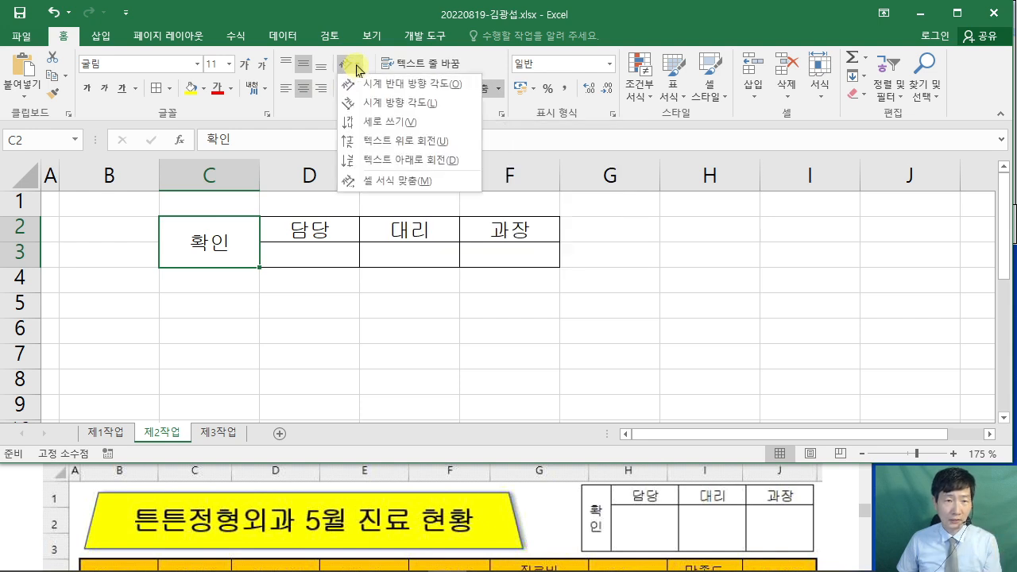
click(383, 124)
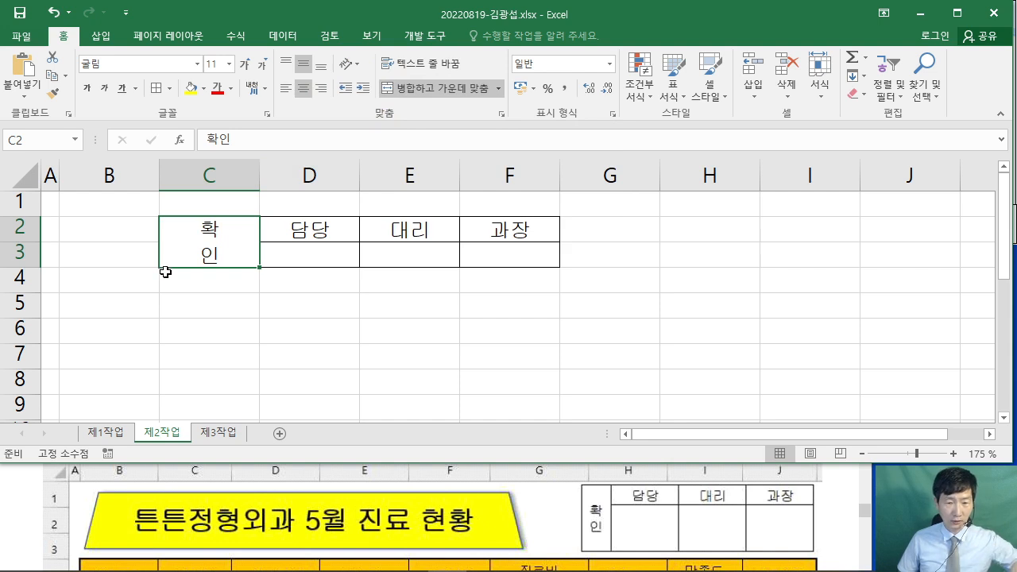
click(334, 332)
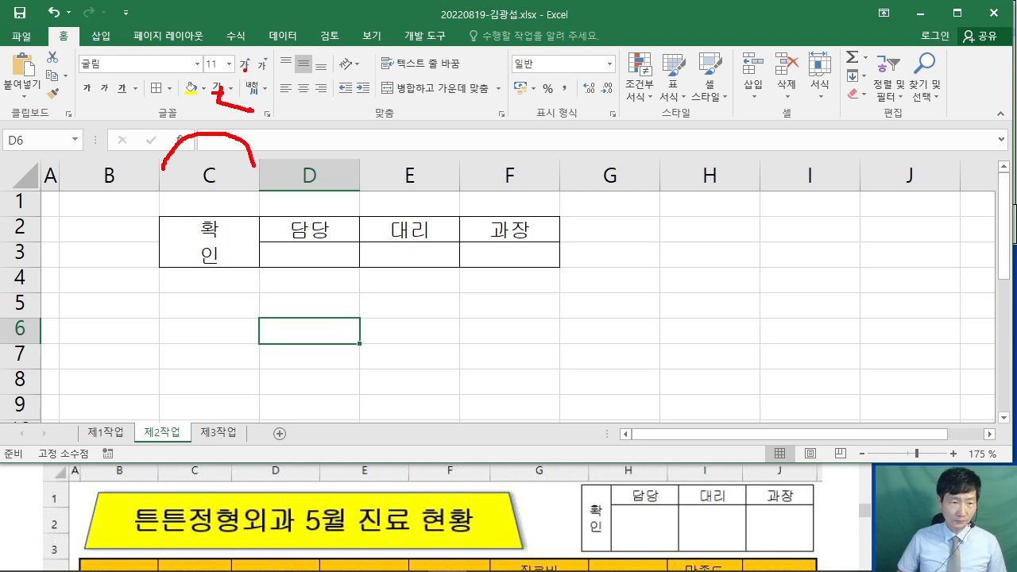
Set the width of column C to 4.
mouse_move(263, 168)
mouse_down()
mouse_move(298, 140)
mouse_move(399, 141)
mouse_move(523, 162)
mouse_up()
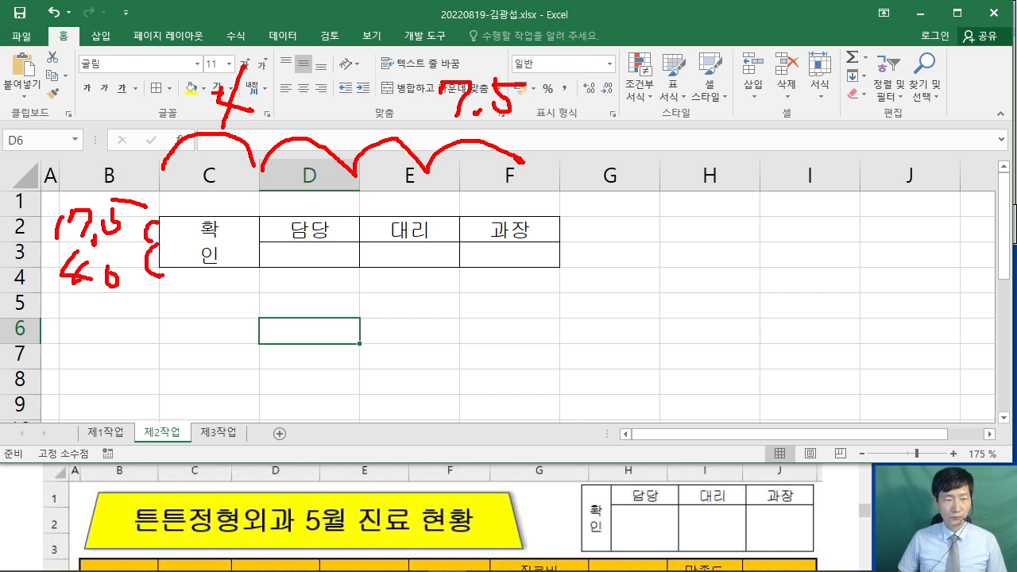
key(Escape)
click(215, 170)
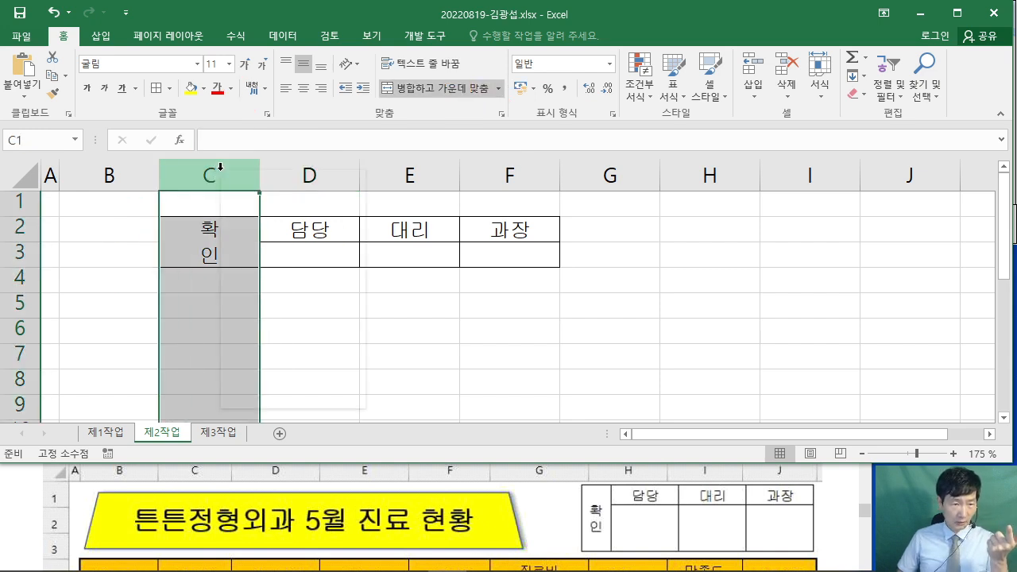
right_click(222, 171)
click(280, 359)
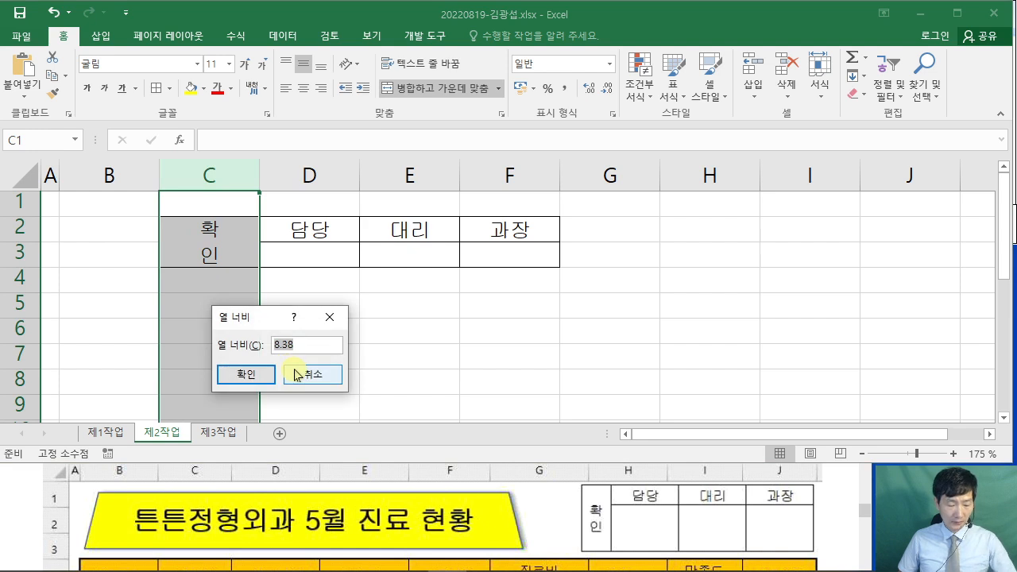
text(4)
key(Return)
Set the width of columns D to F to 7.5.
drag(262, 173, 451, 168)
right_click(451, 175)
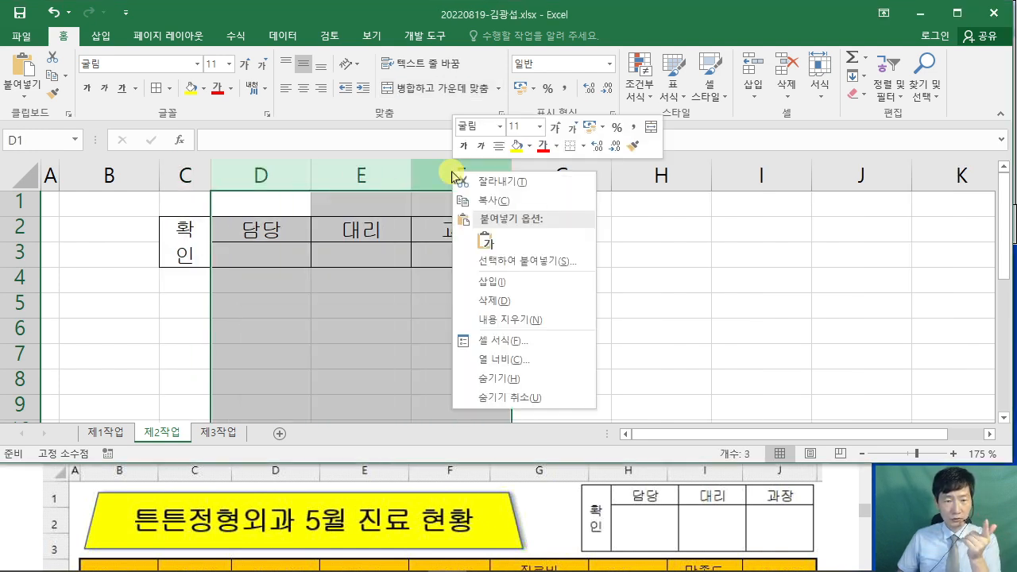
click(509, 359)
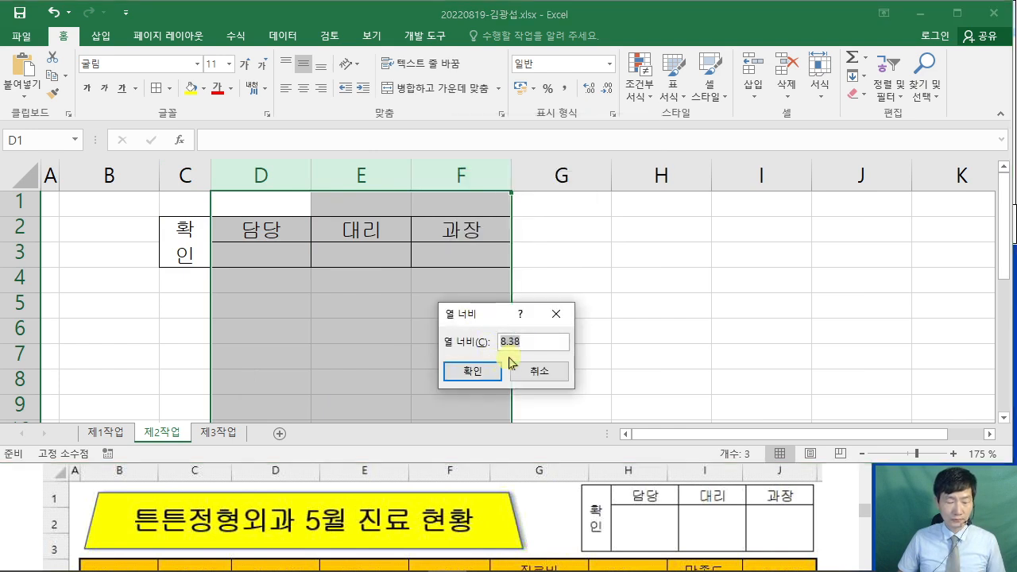
text(7)
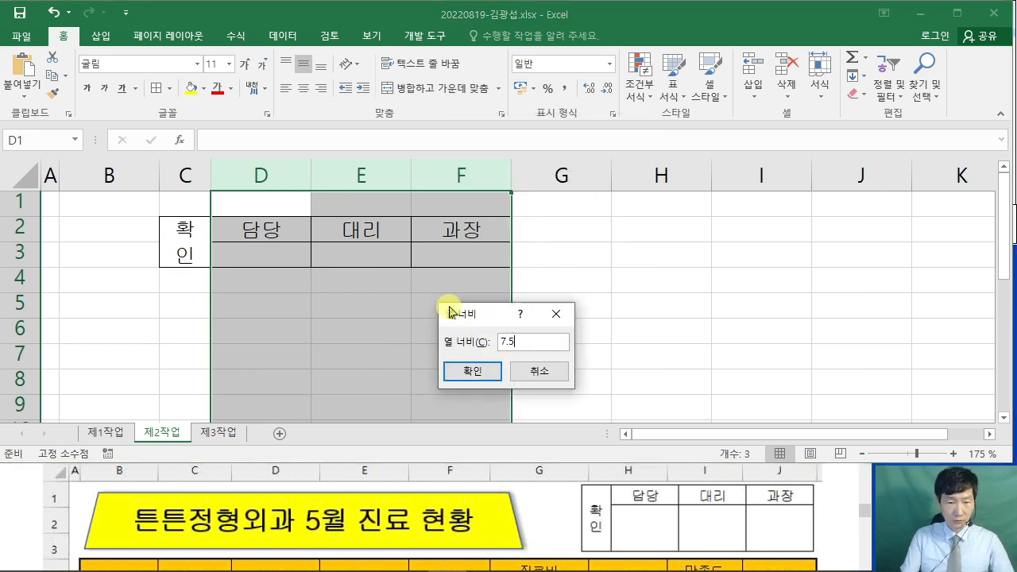
text(.5)
key(Return)
Set the height of row 2 to 17.5.
click(23, 228)
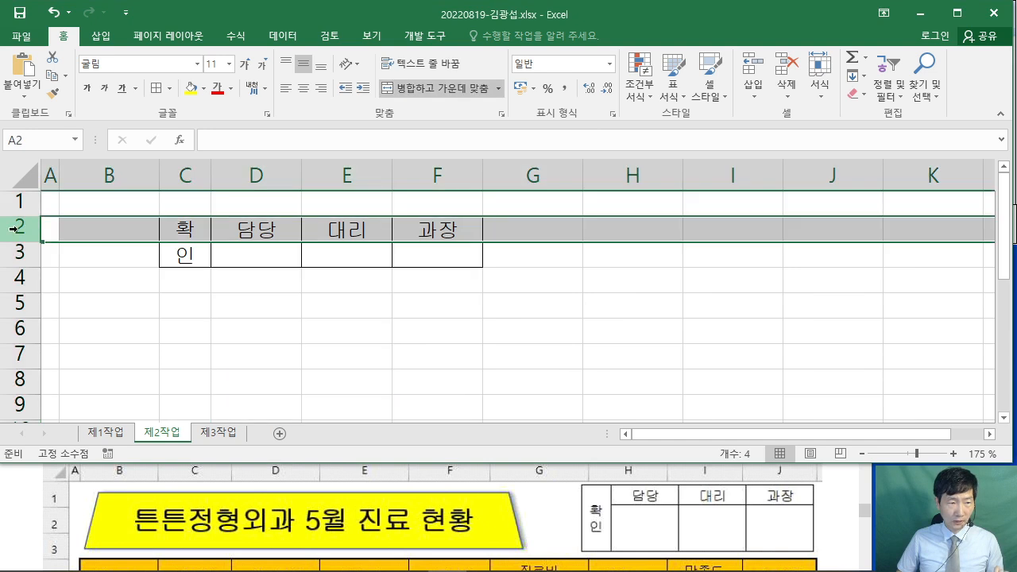
right_click(24, 229)
click(109, 419)
text(17.5)
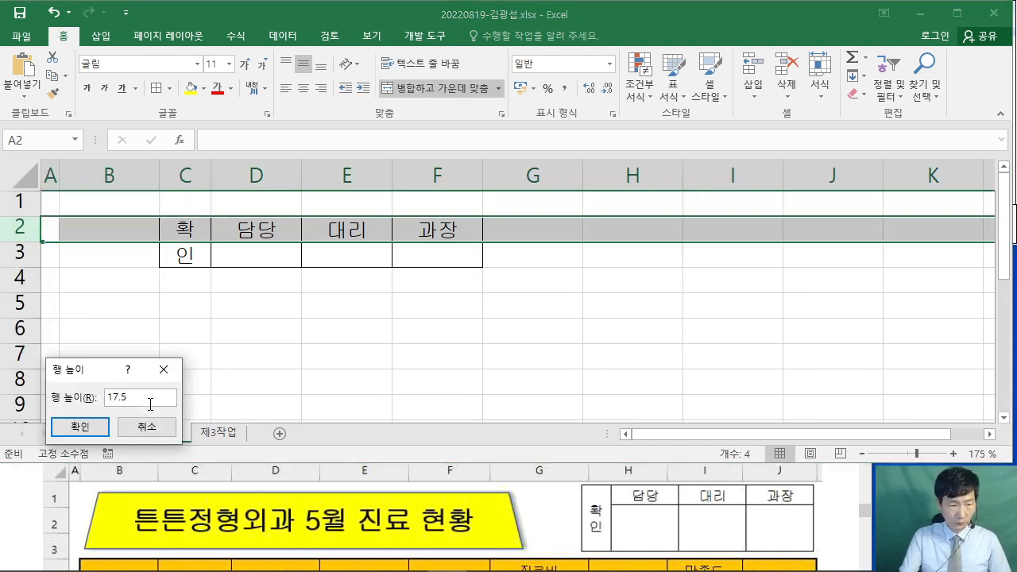
key(Return)
Set the height of row 3 to 40.
click(19, 260)
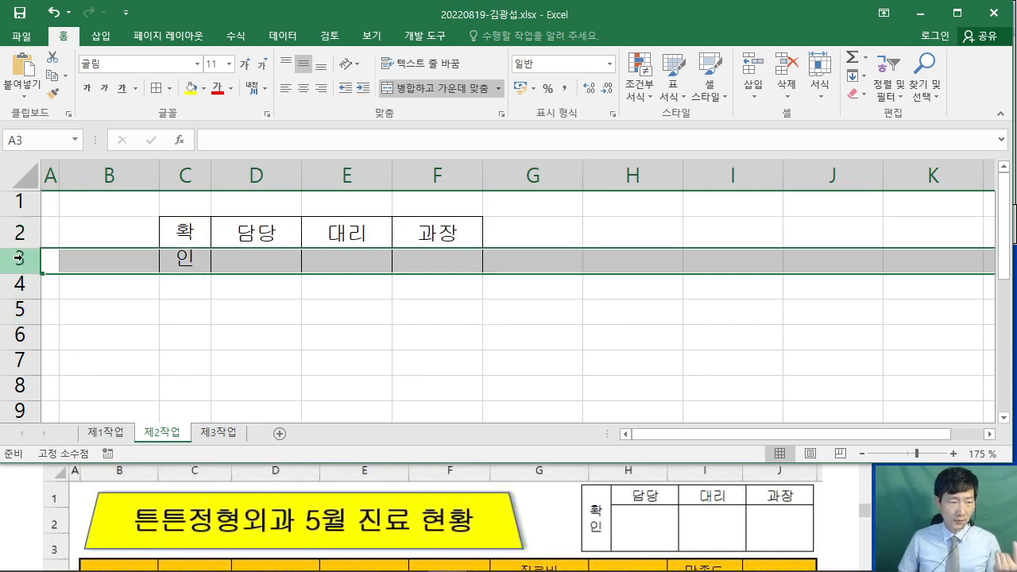
right_click(19, 260)
click(72, 446)
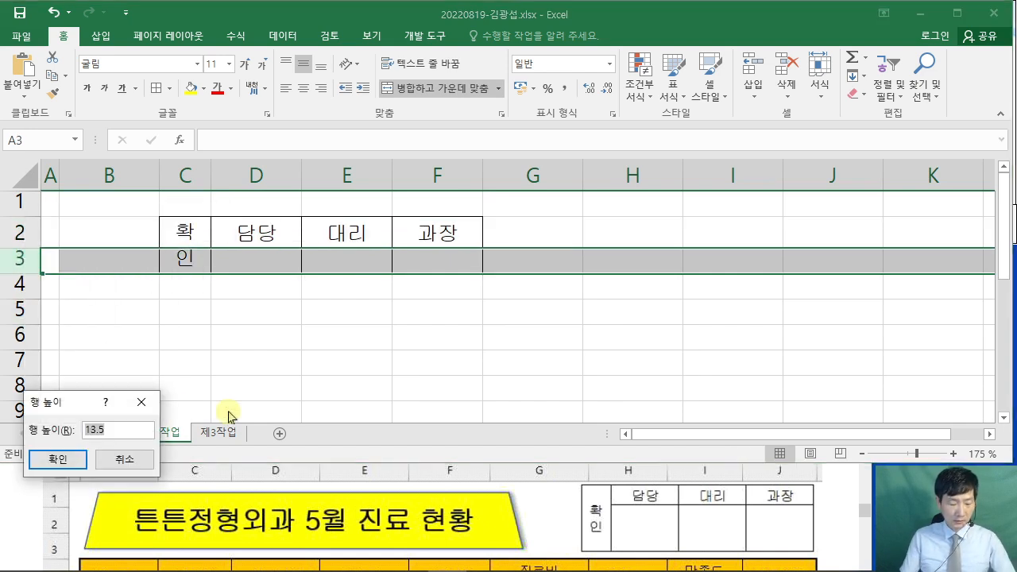
text(40)
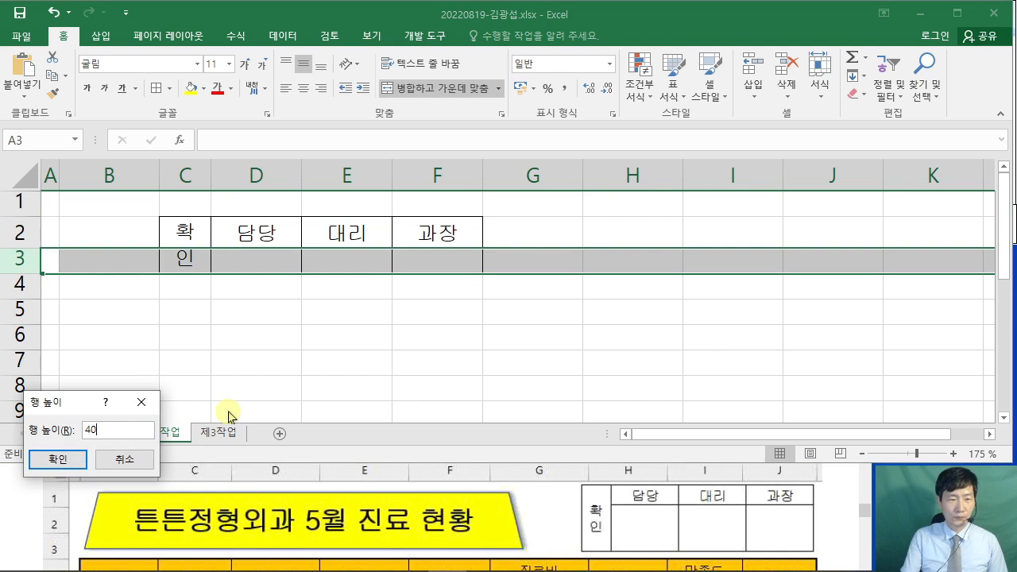
key(Return)
click(261, 384)
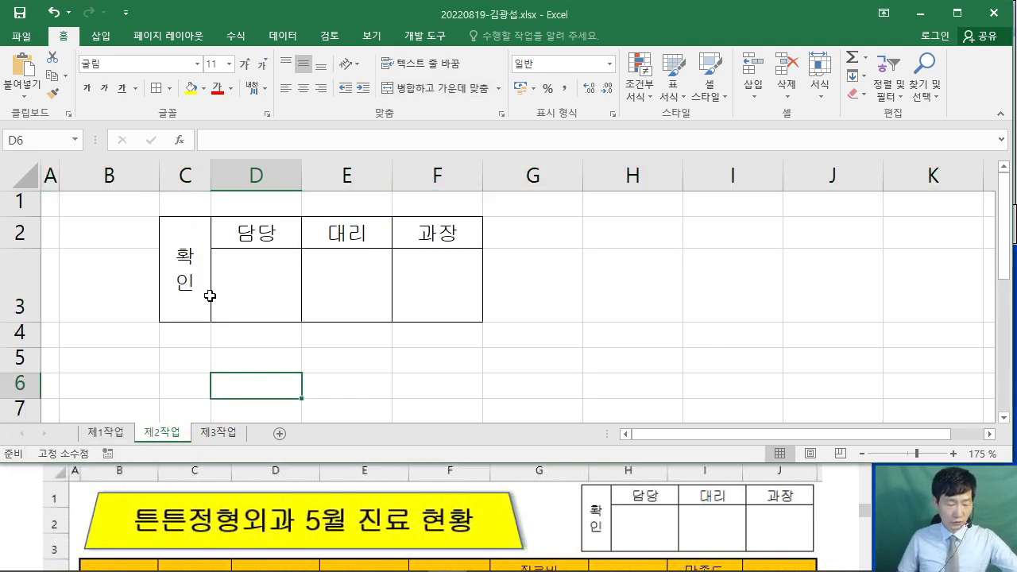
mouse_move(211, 100)
mouse_down()
mouse_move(239, 131)
mouse_move(438, 154)
mouse_up()
drag(475, 102, 487, 121)
drag(476, 98, 511, 94)
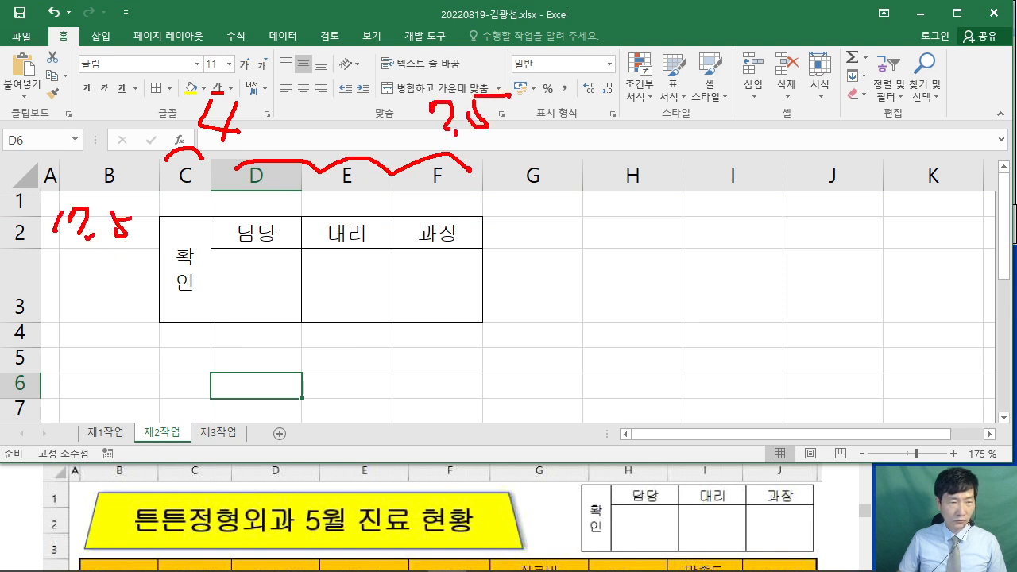
drag(130, 218, 143, 215)
drag(98, 263, 116, 296)
drag(157, 262, 159, 308)
Copy the approval box range C2:F3 as a picture, using the as-shown-on-screen appearance and the picture format.
mouse_move(163, 219)
mouse_down()
mouse_move(158, 264)
mouse_move(209, 282)
mouse_move(454, 246)
mouse_move(437, 263)
mouse_up()
key(Escape)
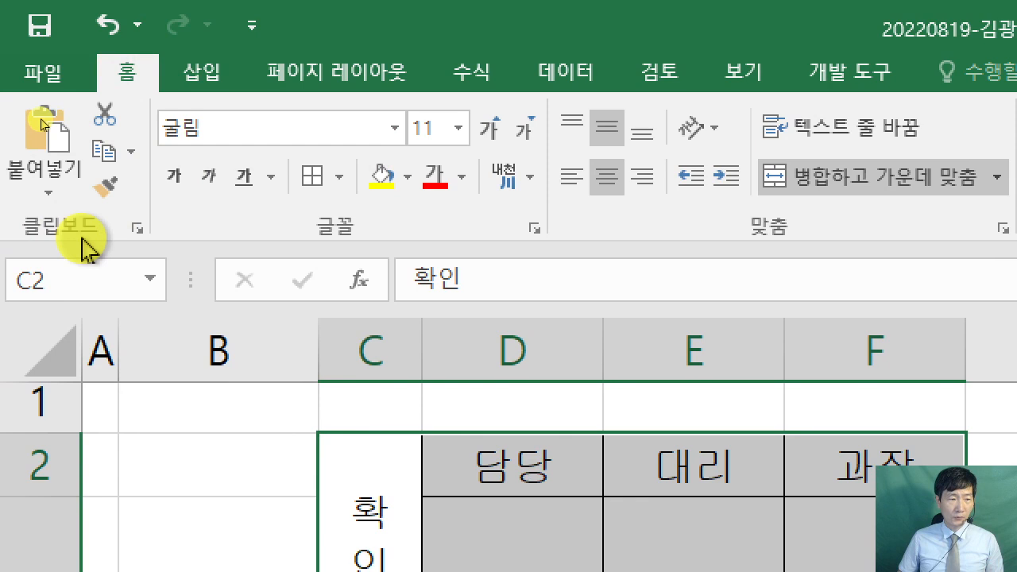
click(130, 153)
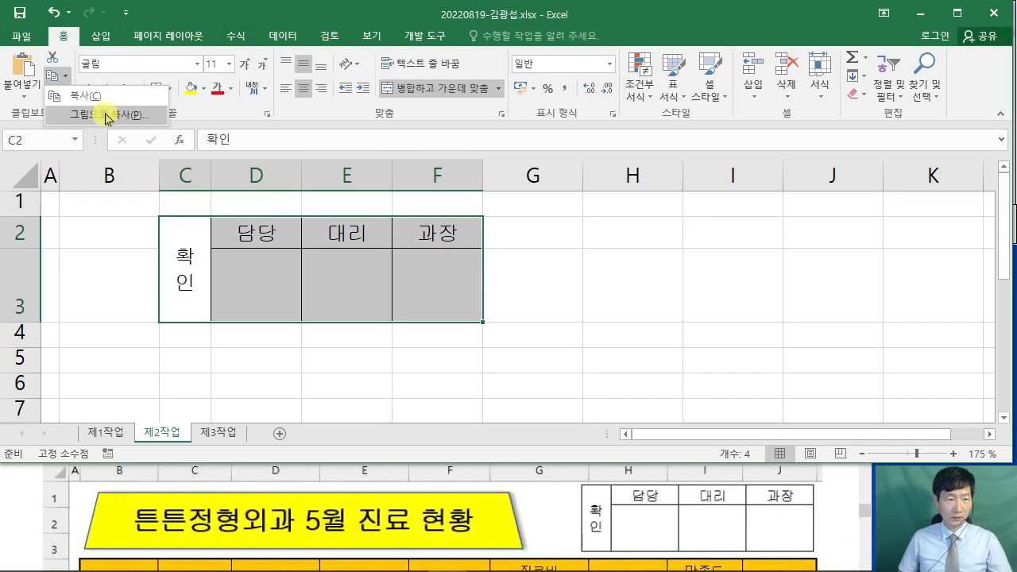
click(106, 118)
drag(495, 188, 385, 120)
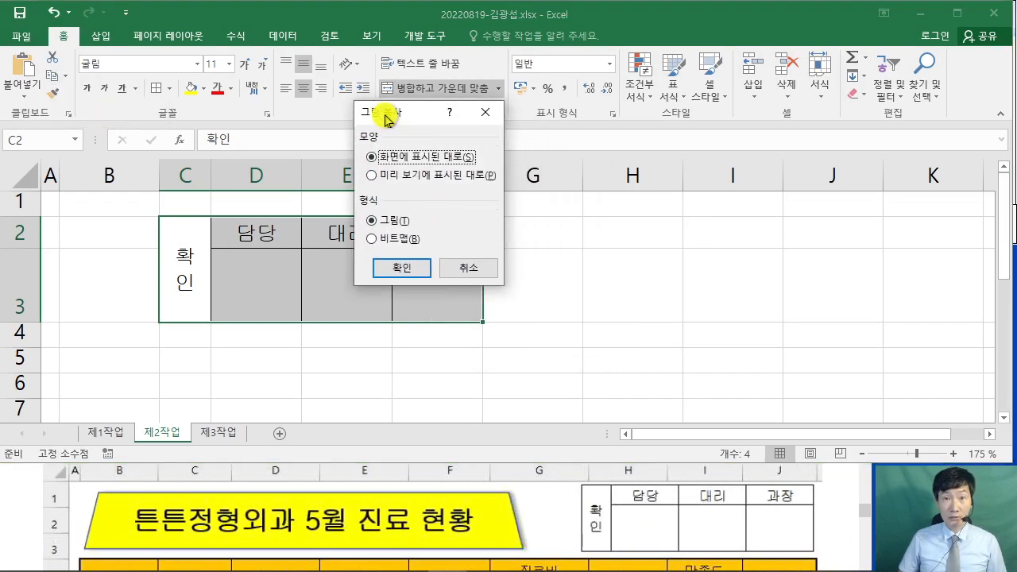
click(400, 270)
Paste the approval box picture at cell H1 of the 제1작업 sheet.
click(97, 432)
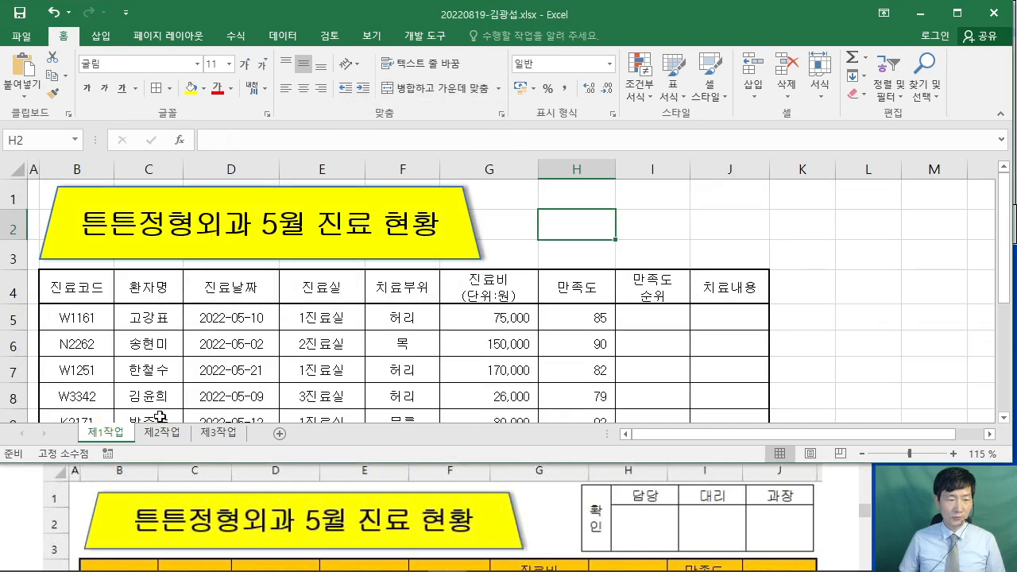
click(577, 191)
right_click(577, 191)
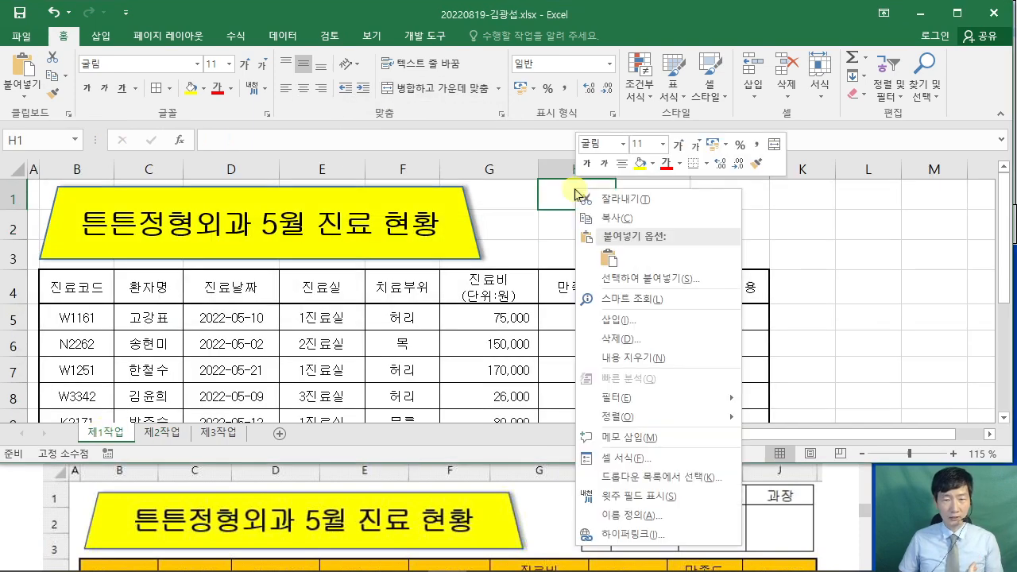
click(610, 261)
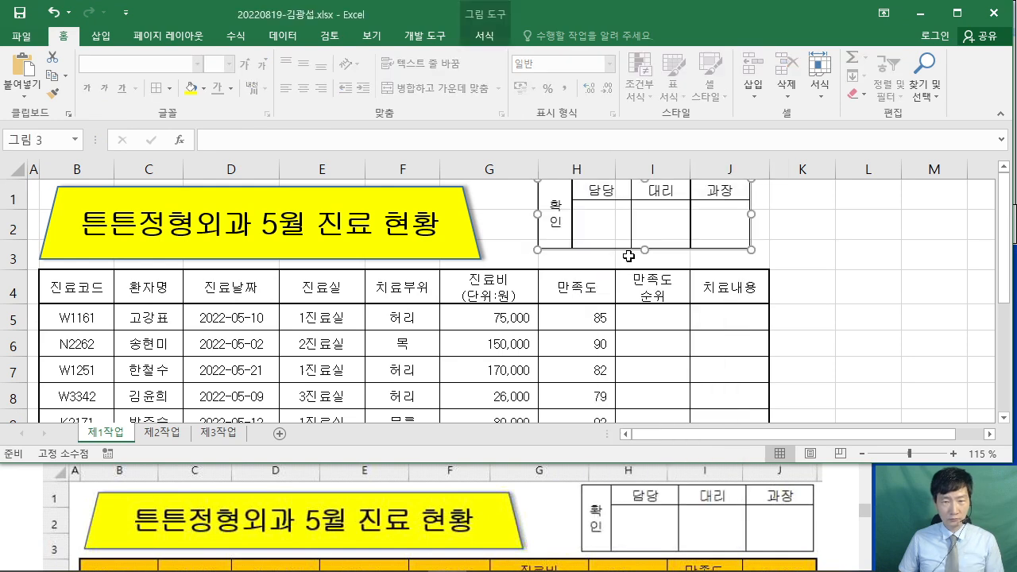
Align the approval box picture with the table's outer edge above columns H to J and widen it slightly past column H.
drag(674, 231, 676, 236)
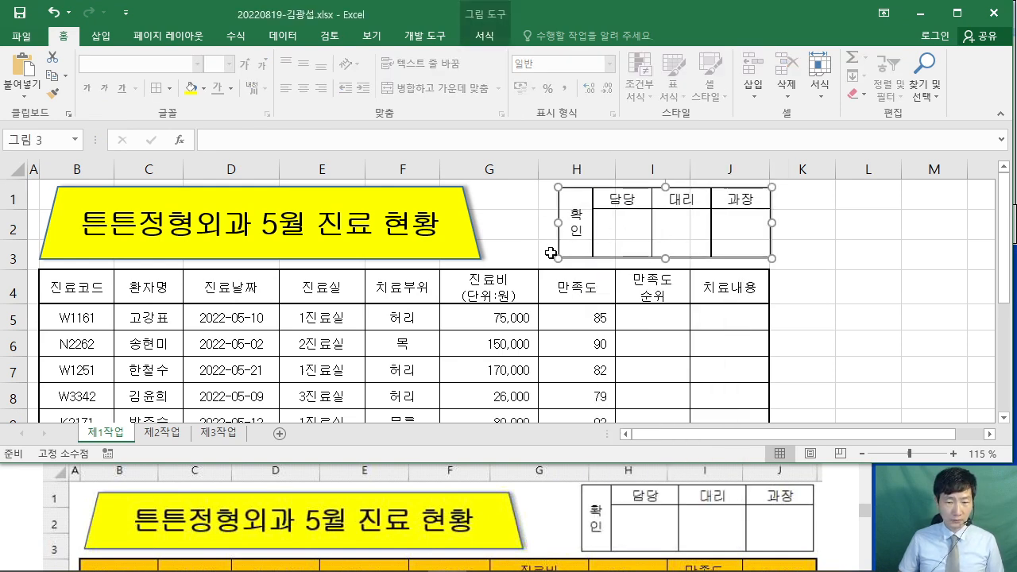
drag(559, 223, 533, 223)
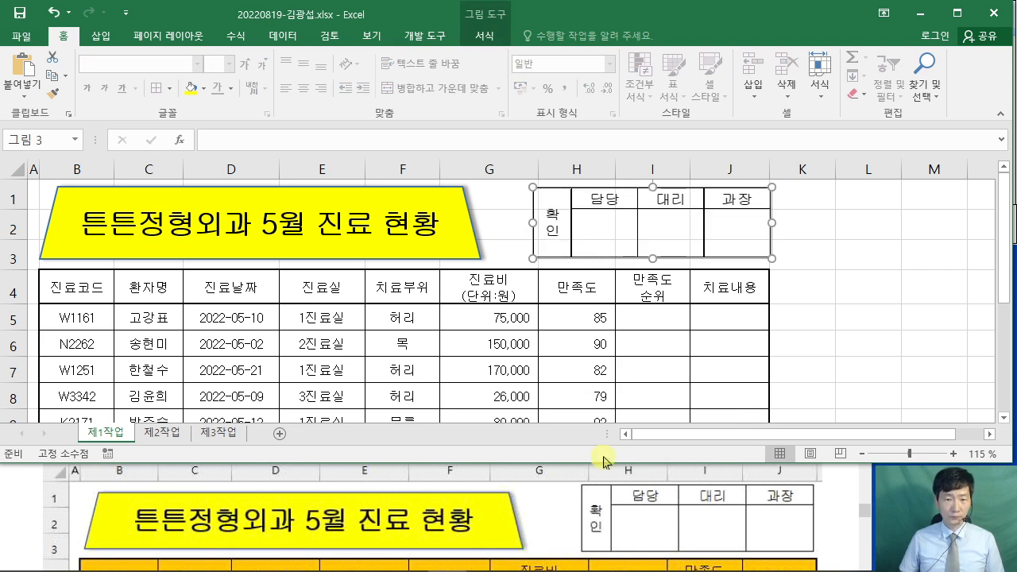
click(871, 280)
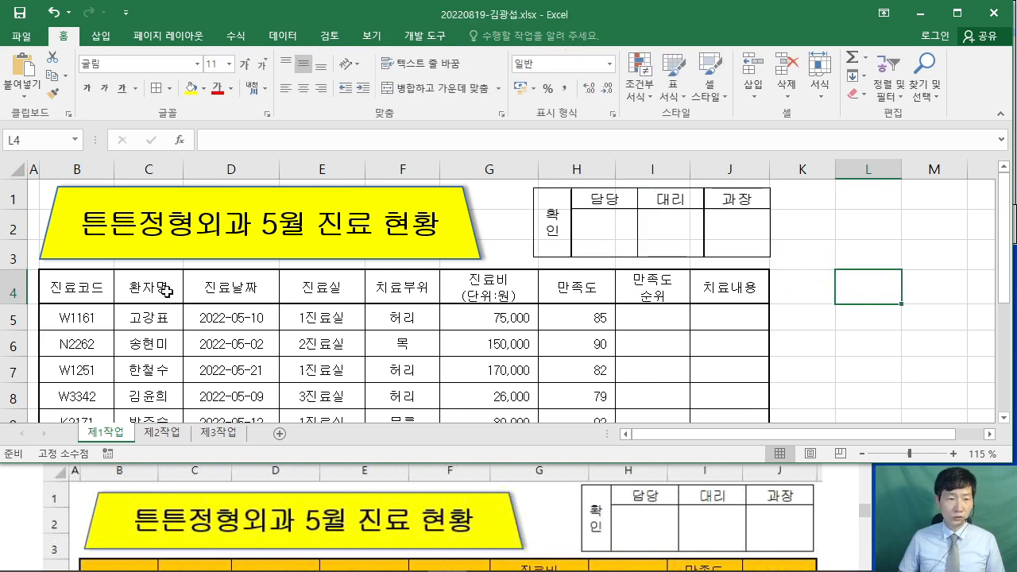
Delete columns C to F, which hold the original approval box, from the 제2작업 sheet.
click(162, 433)
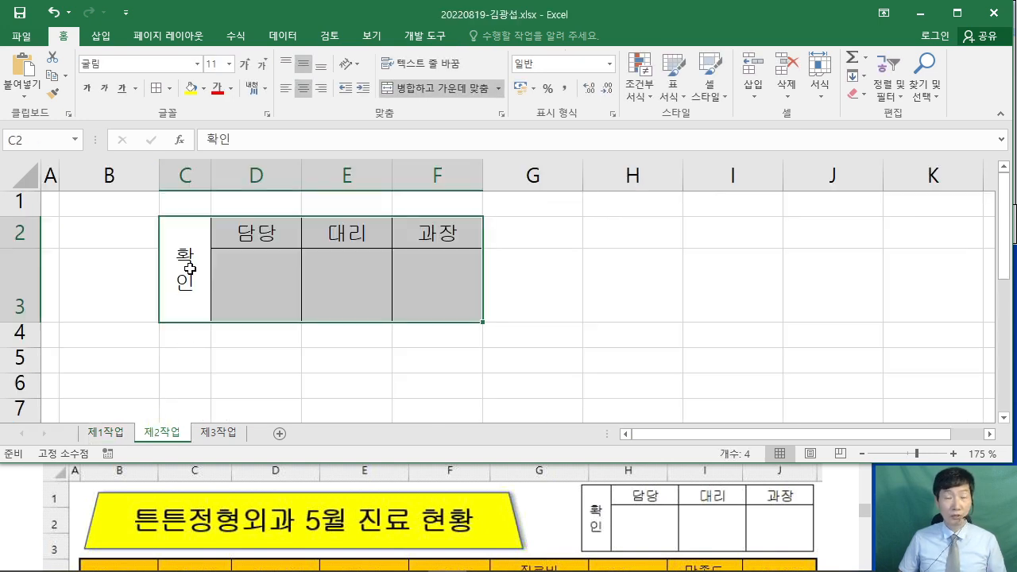
drag(166, 179, 430, 164)
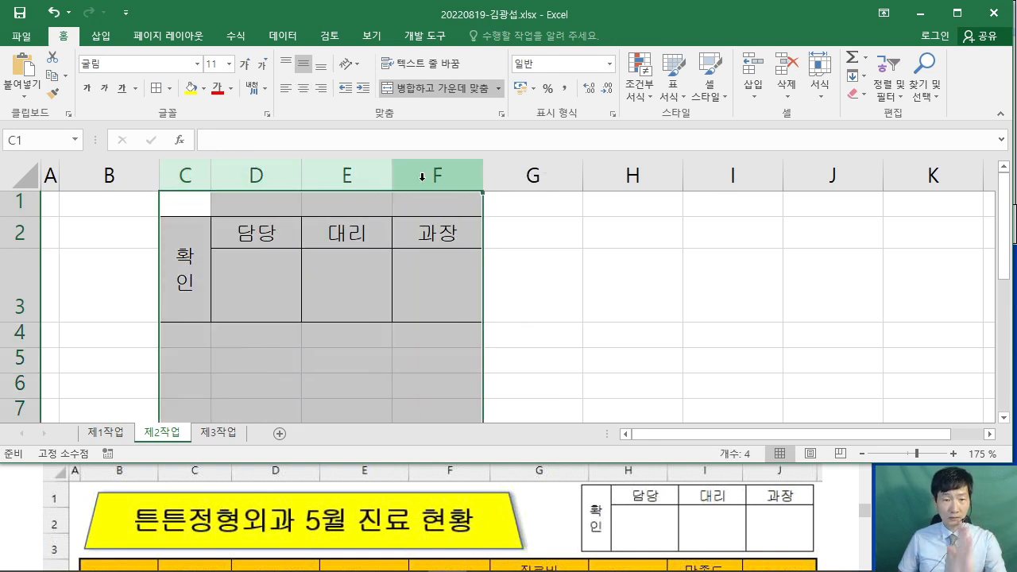
right_click(423, 178)
click(467, 312)
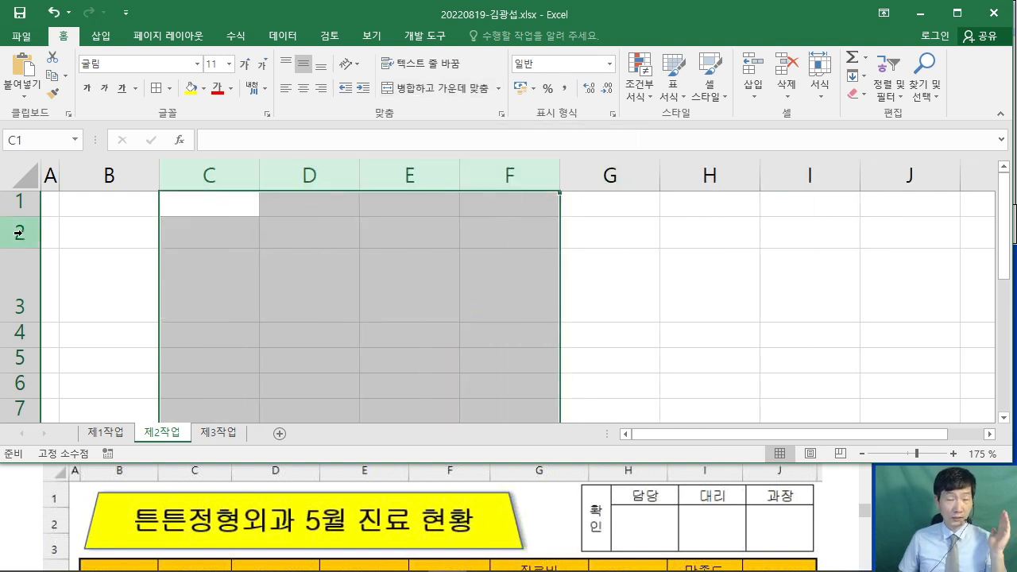
Delete the resized rows 2 and 3 from the 제2작업 sheet.
drag(17, 232, 23, 286)
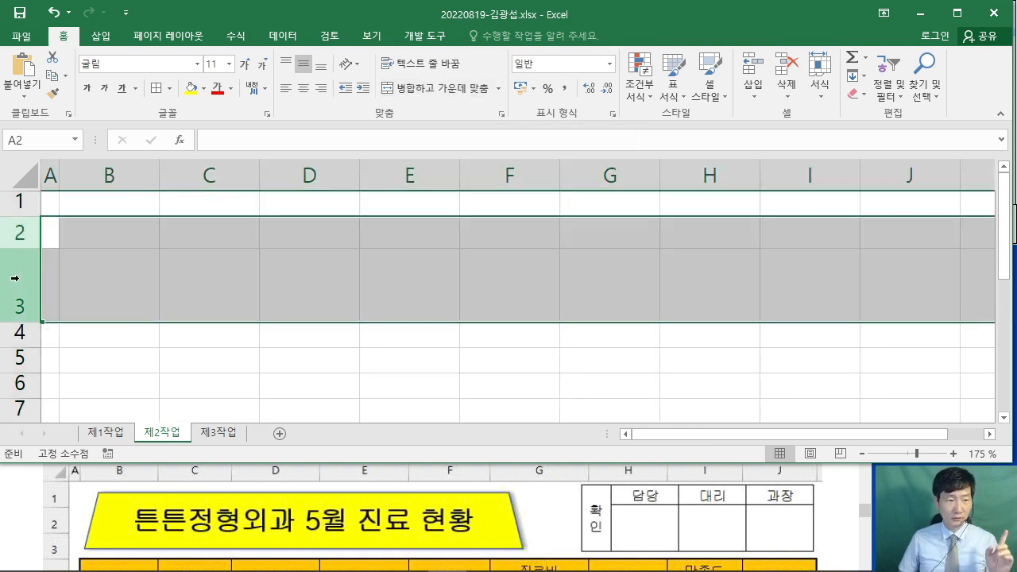
right_click(19, 280)
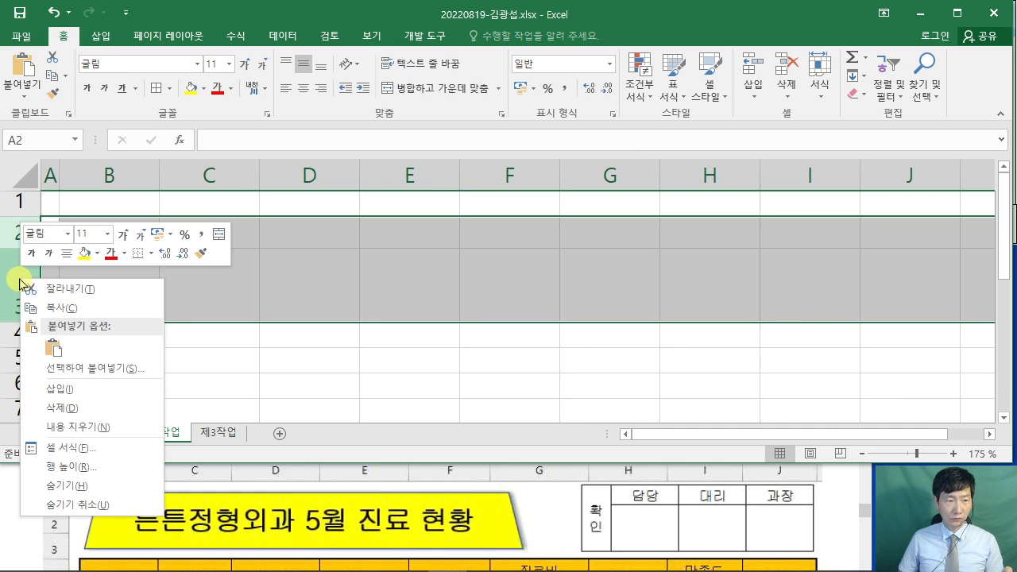
click(111, 408)
click(300, 334)
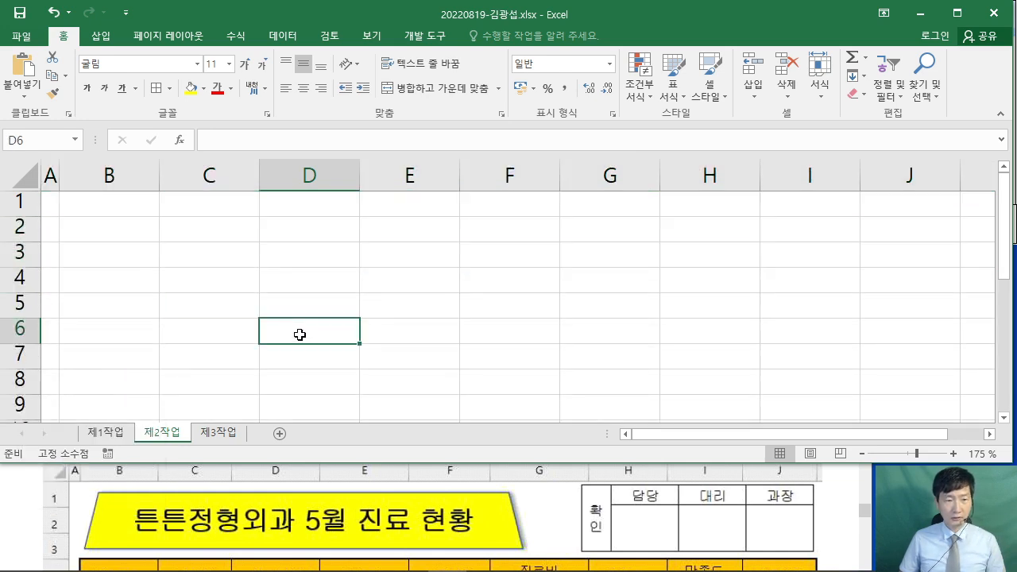
Return to the 제1작업 sheet and find the orange (주황) fill condition in the exam PDF in Acrobat Reader.
click(103, 432)
click(808, 501)
scroll(795, 500, down, 4)
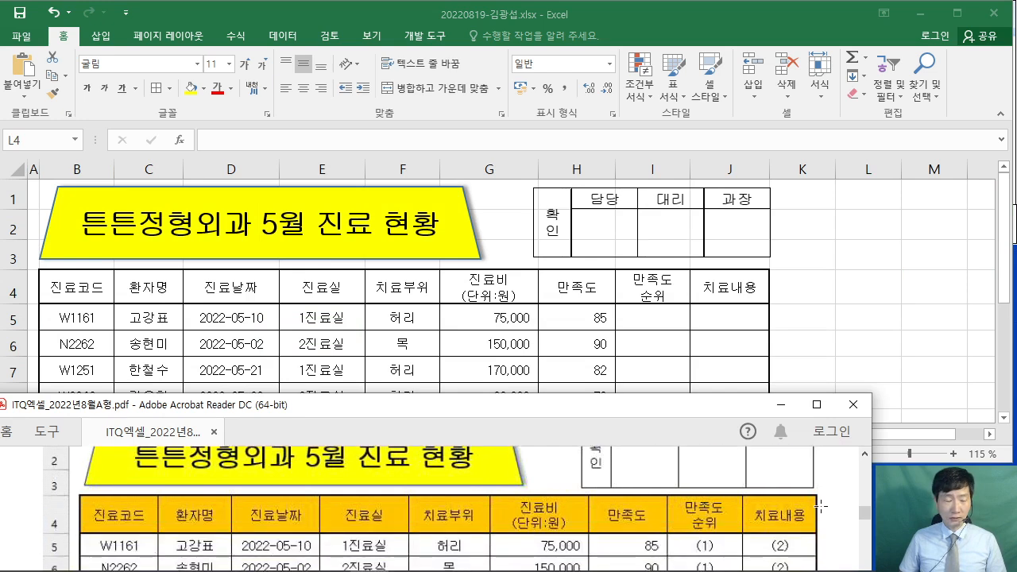
scroll(771, 497, down, 5)
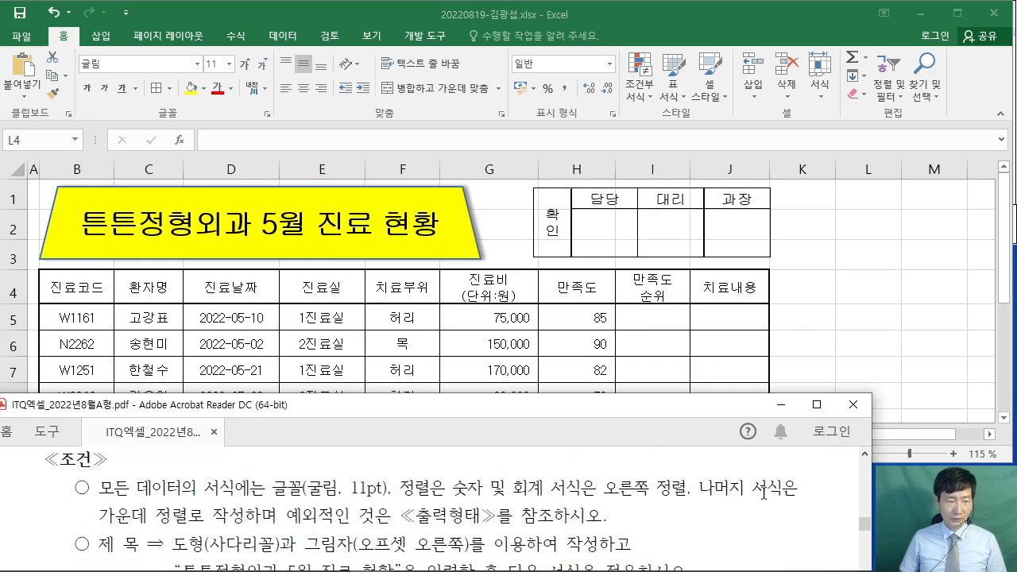
scroll(739, 492, down, 1)
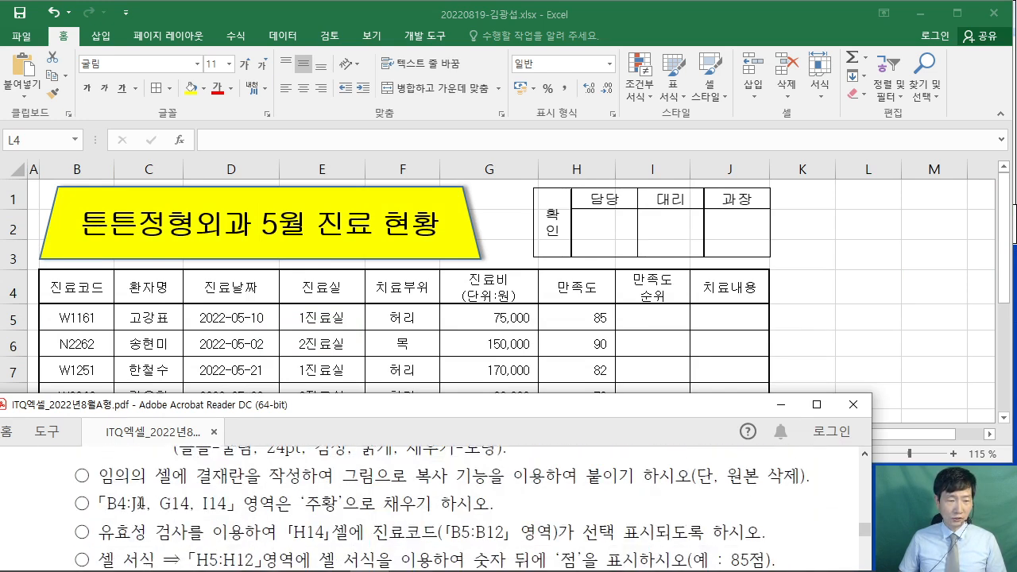
drag(108, 505, 337, 511)
click(239, 508)
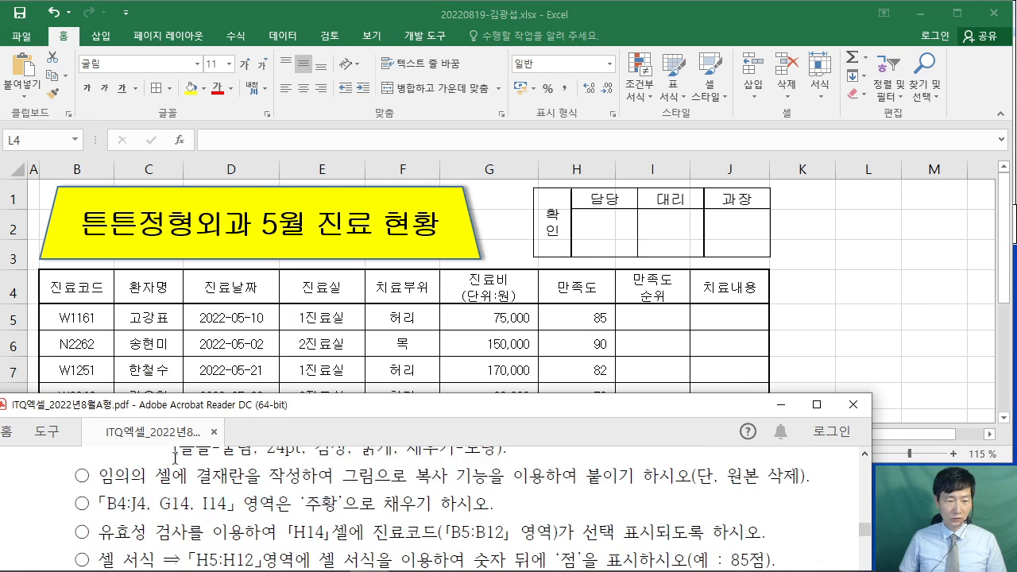
Switch back to Excel and select the table's header cells B4:J4 on the 제1작업 sheet.
click(63, 291)
drag(63, 291, 708, 283)
scroll(679, 294, down, 2)
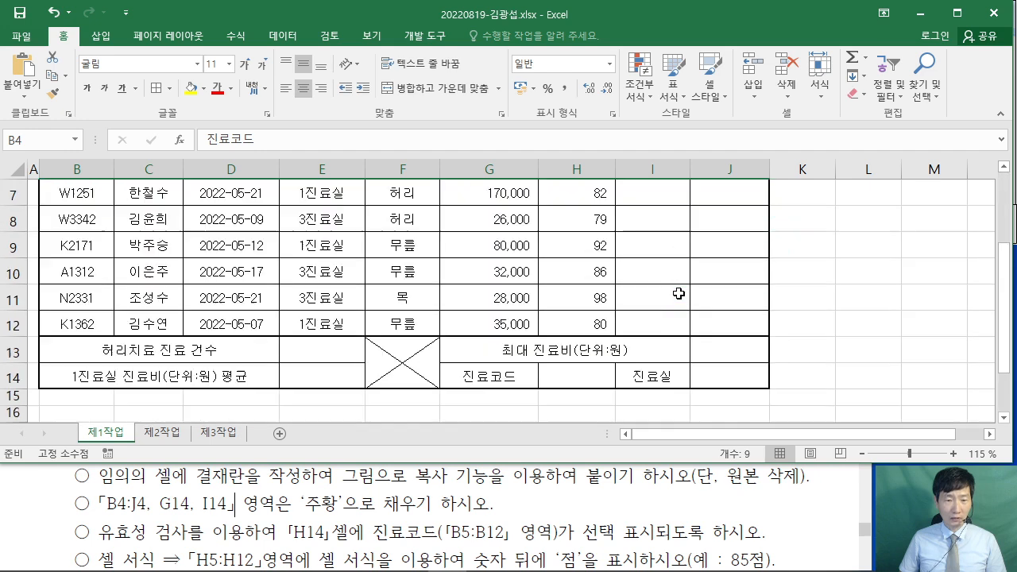
scroll(679, 294, down, 1)
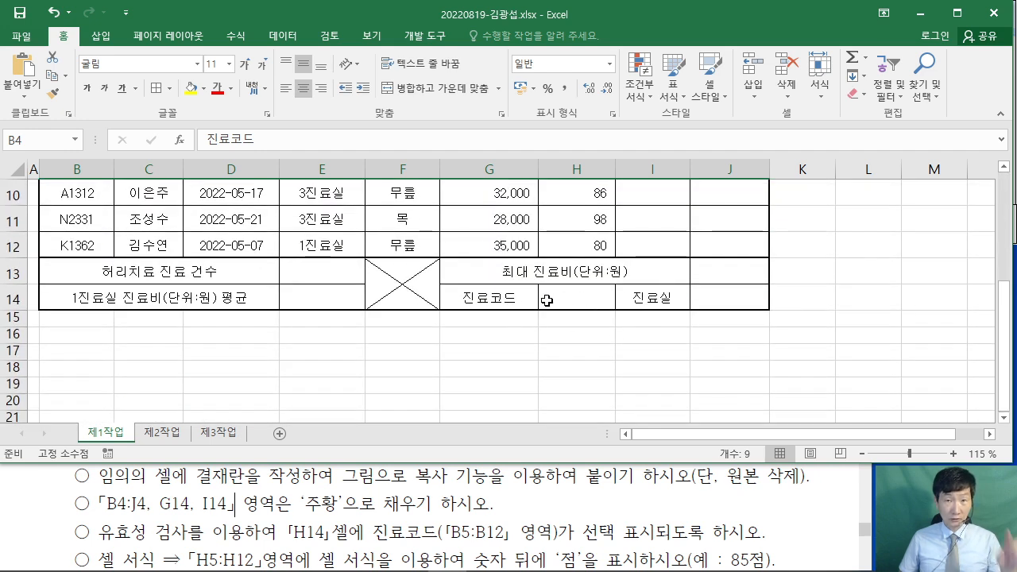
key(ctrl+2)
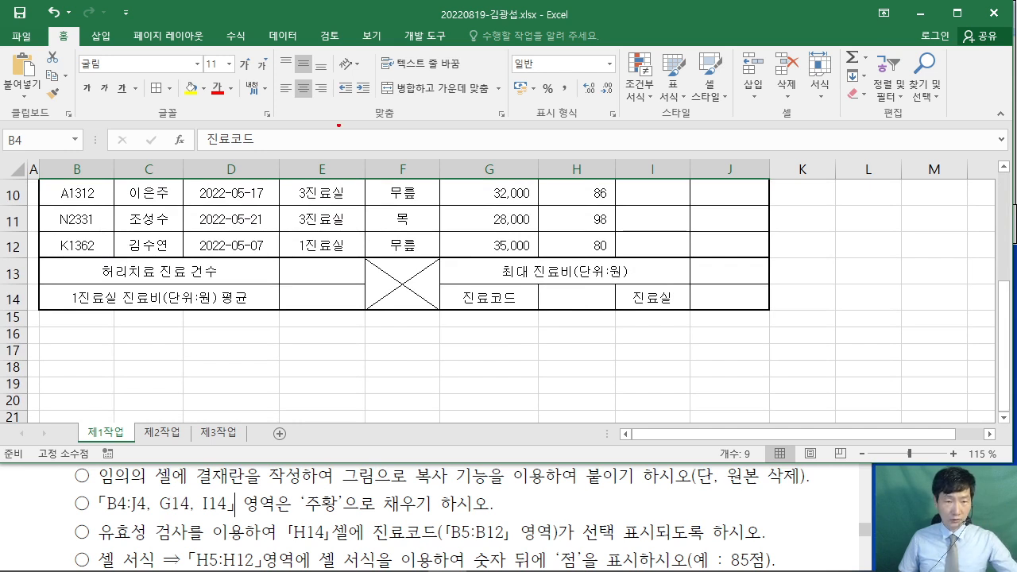
drag(328, 104, 499, 225)
mouse_move(380, 138)
mouse_down()
mouse_move(425, 120)
mouse_move(477, 135)
mouse_move(482, 191)
mouse_up()
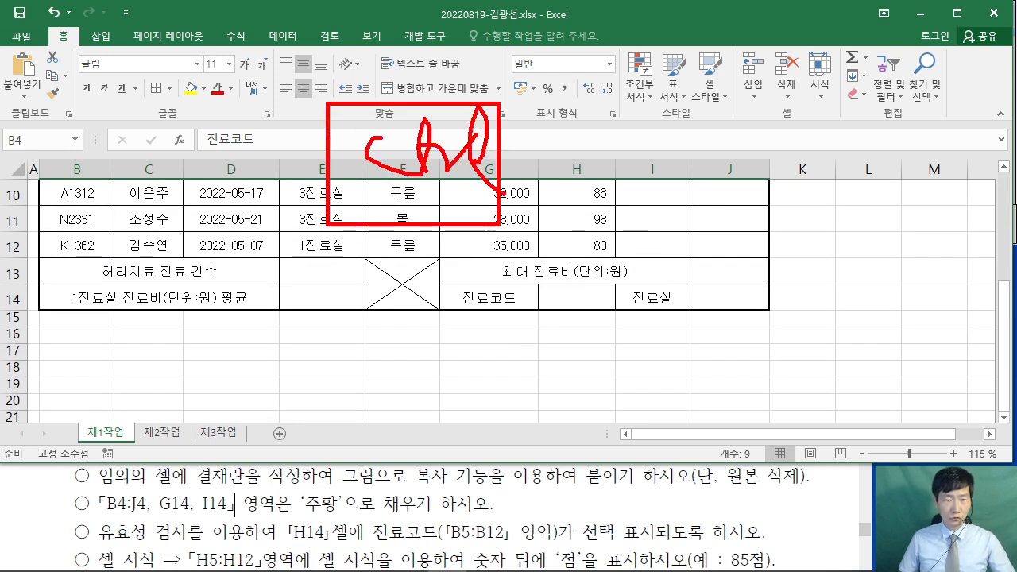
drag(338, 197, 350, 288)
key(Escape)
Add the 진료코드 label cell G14 to the header row selection.
ctrl+click(512, 300)
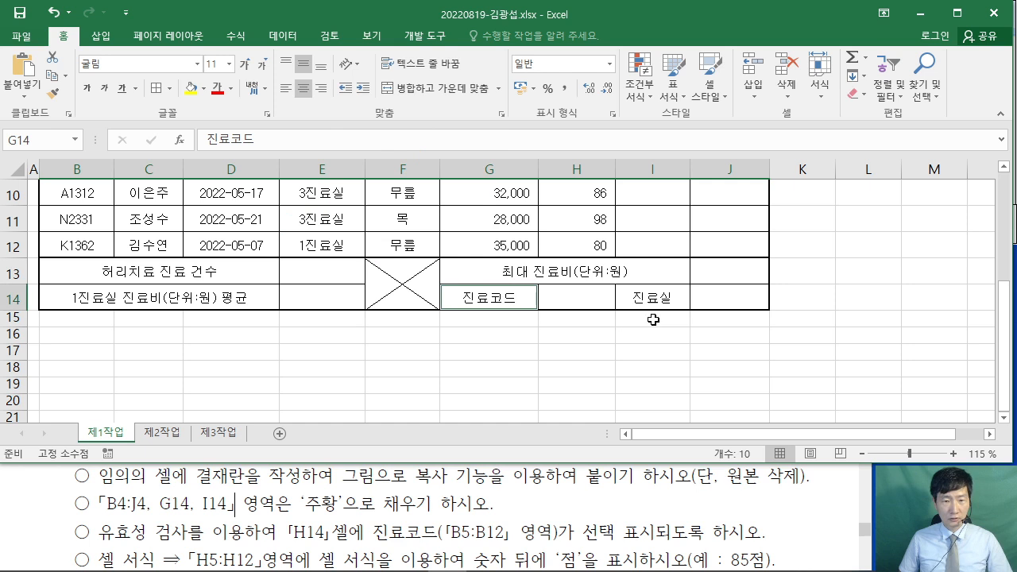
Add I14 to the selected B4:J4 and G14 cells and fill them all with standard orange (주황).
ctrl+click(658, 302)
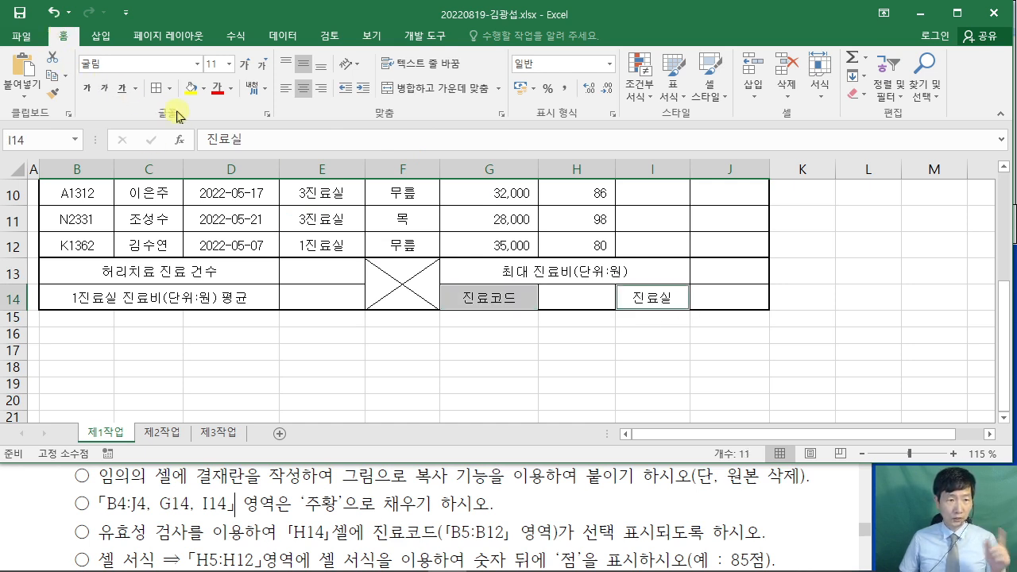
click(206, 93)
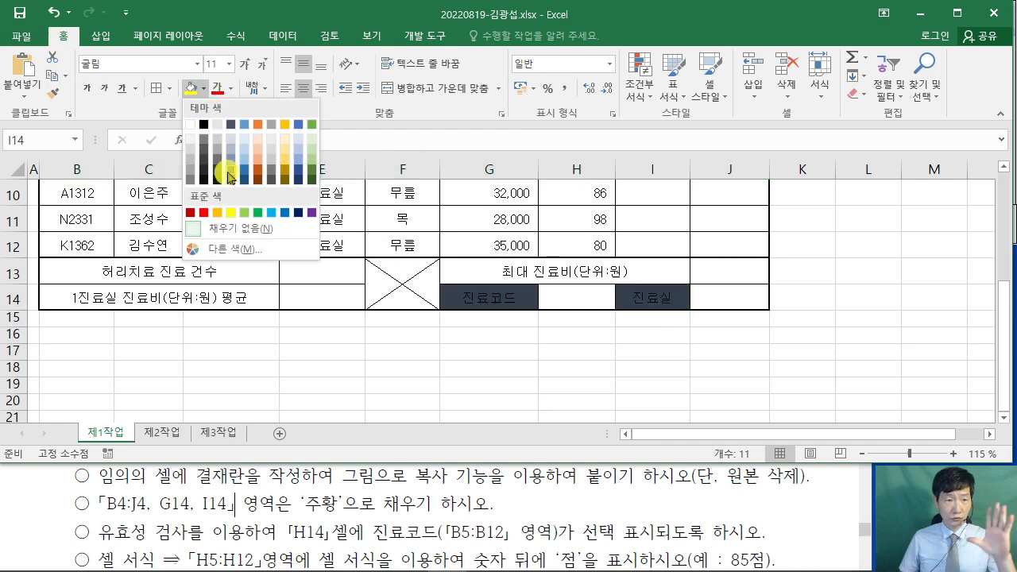
click(219, 214)
scroll(502, 321, up, 3)
scroll(502, 320, down, 2)
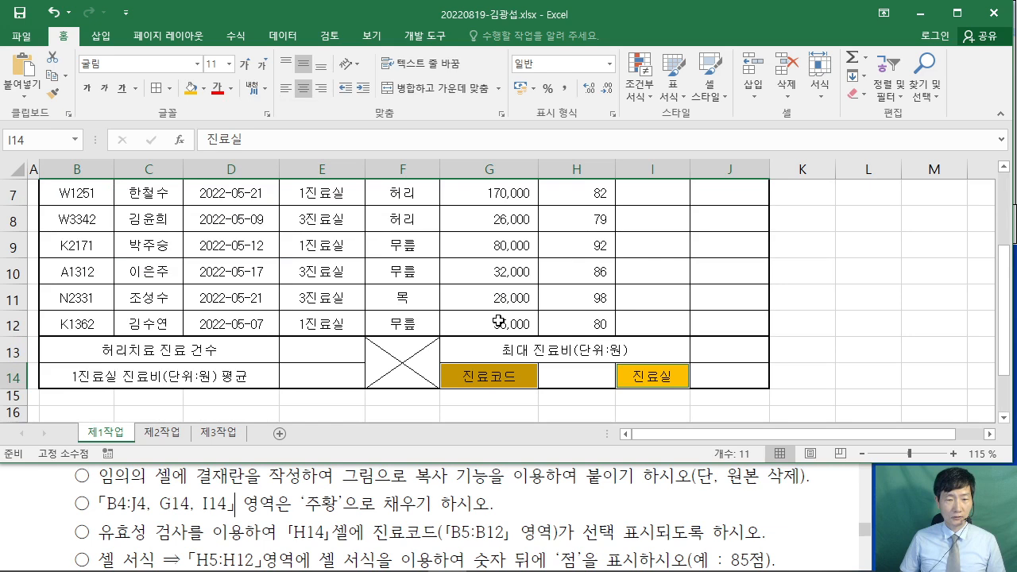
scroll(498, 321, up, 2)
scroll(495, 318, down, 2)
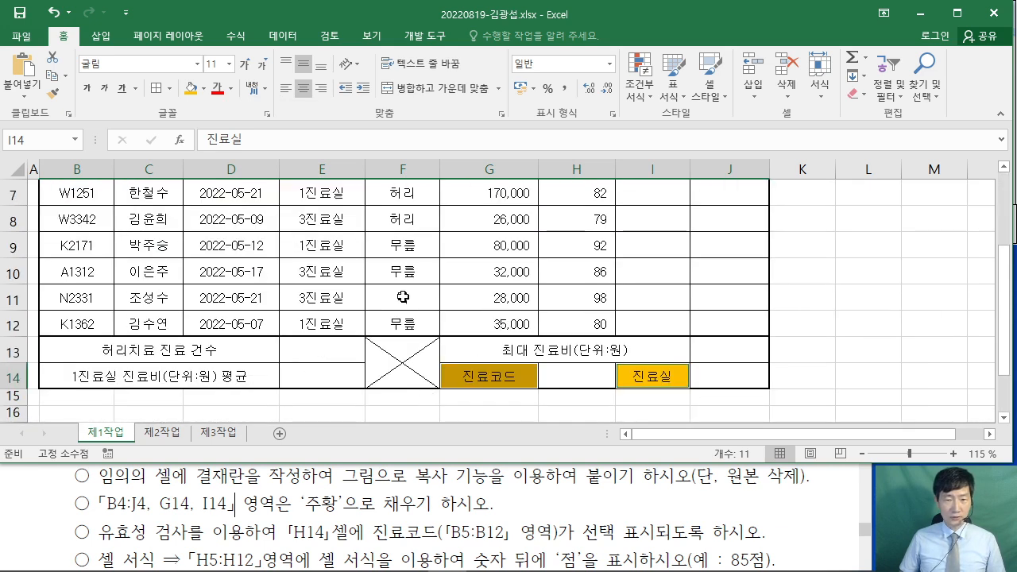
scroll(403, 296, up, 2)
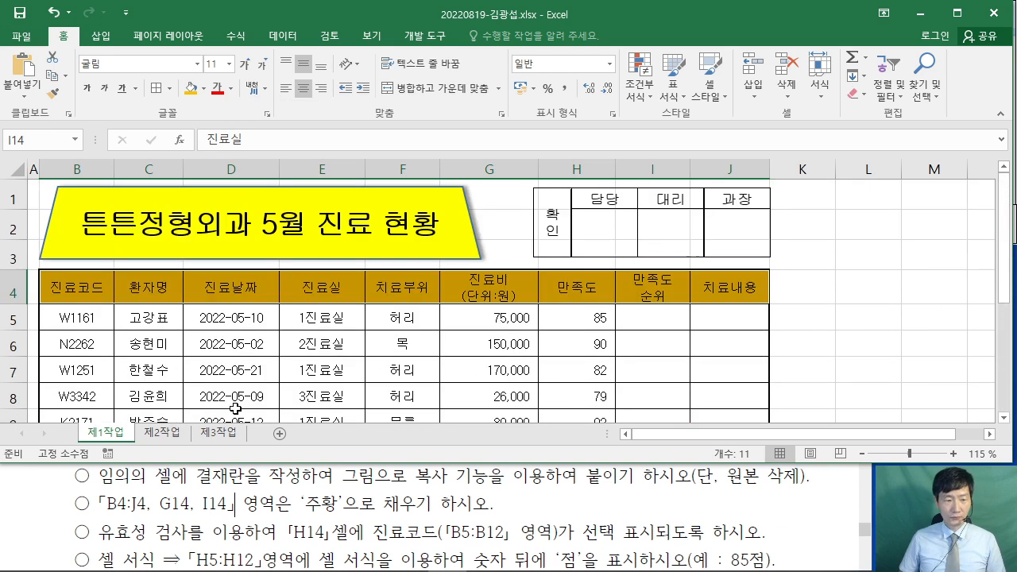
click(963, 302)
Start a data validation rule on cell H14 that allows a list (목록).
scroll(716, 302, down, 3)
click(583, 296)
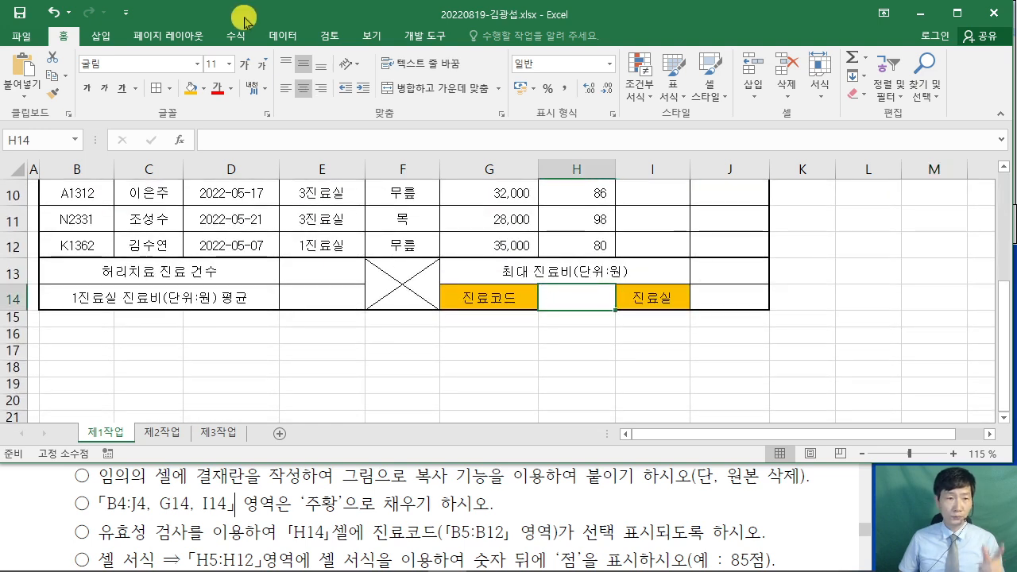
click(282, 35)
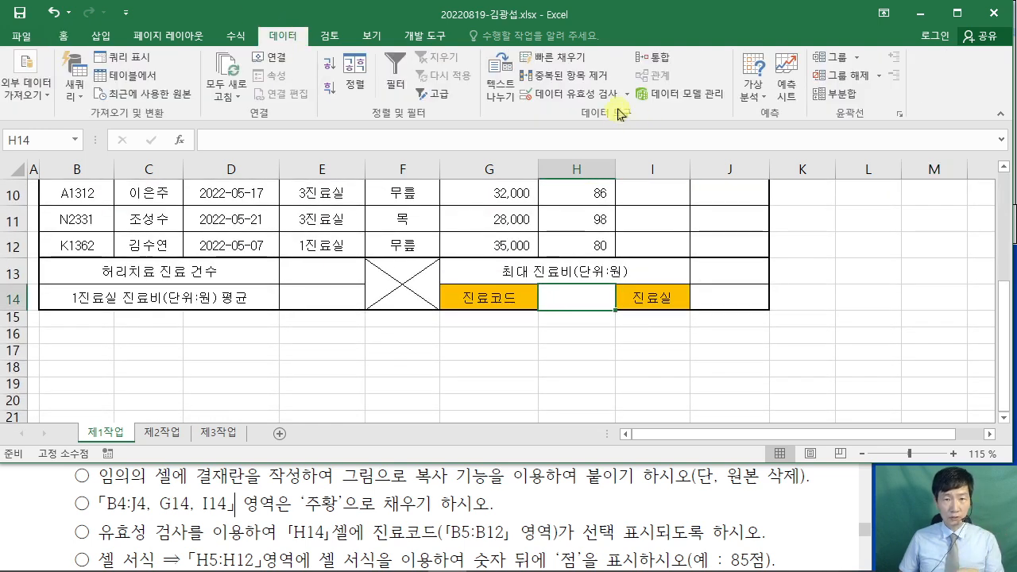
click(577, 97)
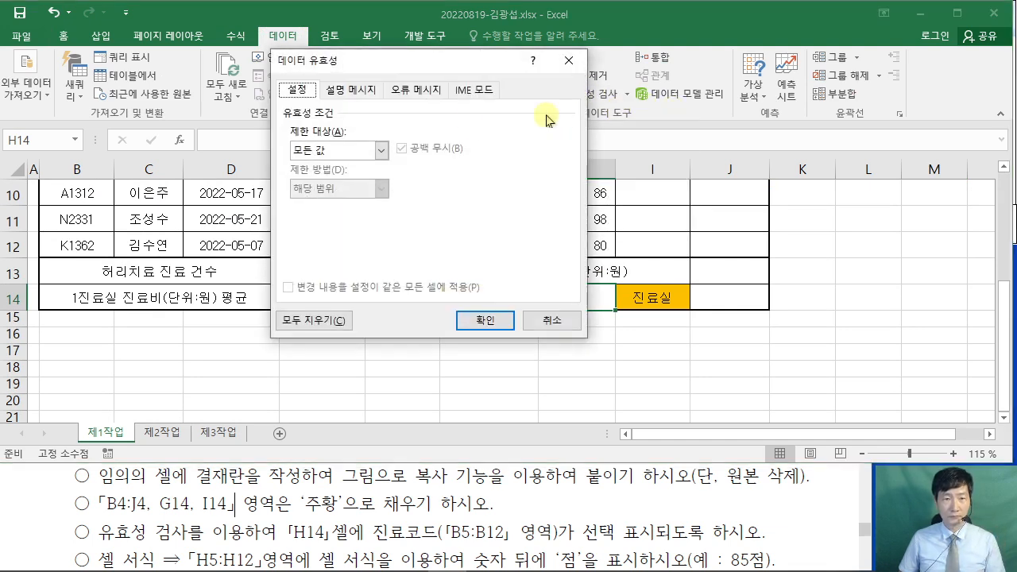
drag(370, 61, 521, 27)
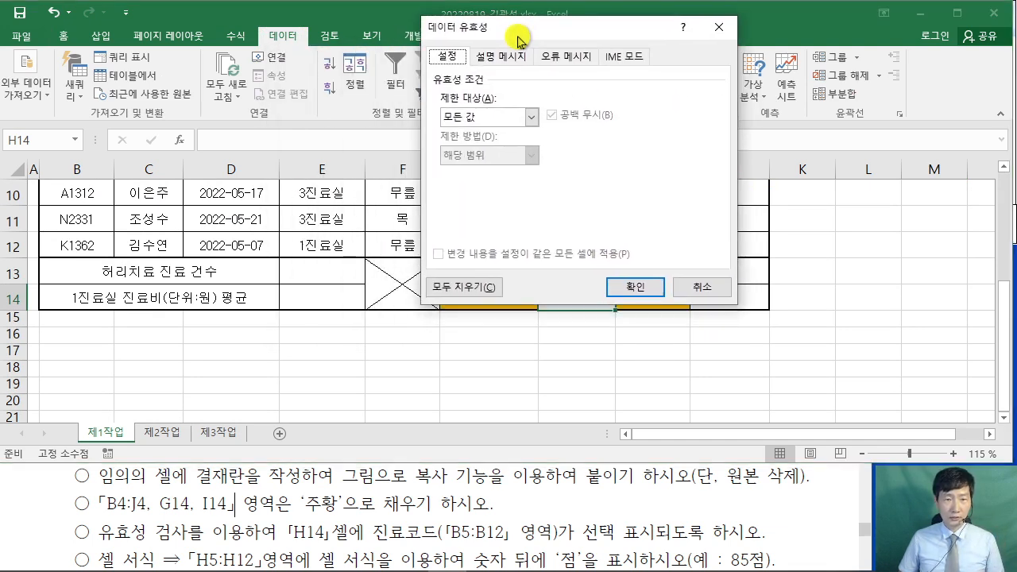
click(531, 120)
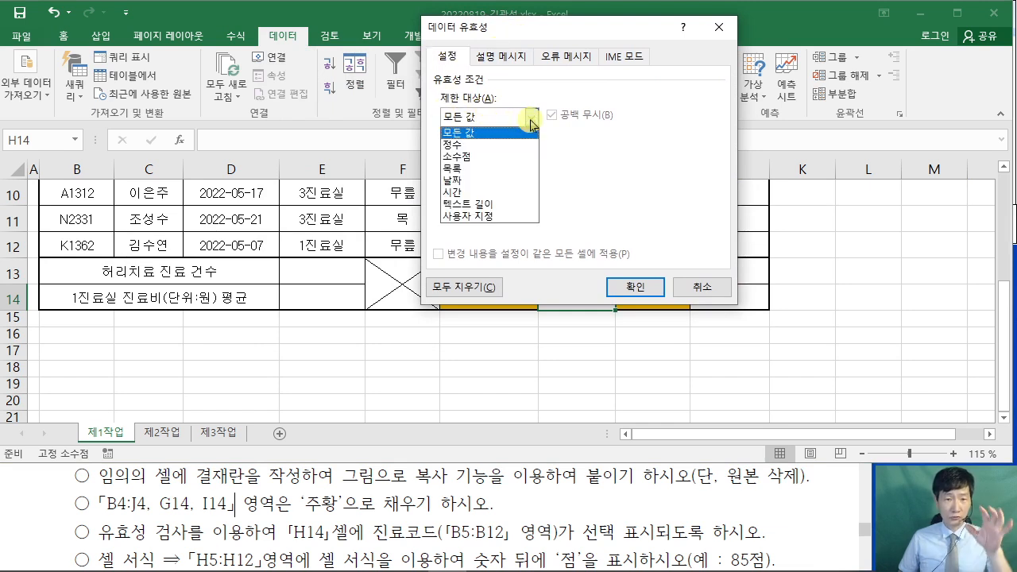
click(488, 170)
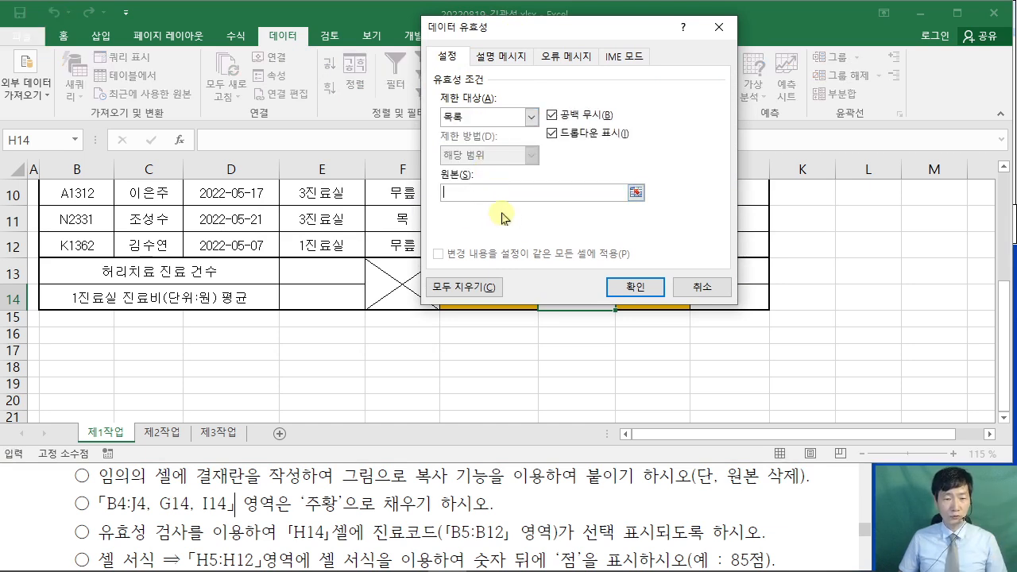
Set the validation list's source to the treatment codes in B5:B12 and apply the rule.
click(418, 500)
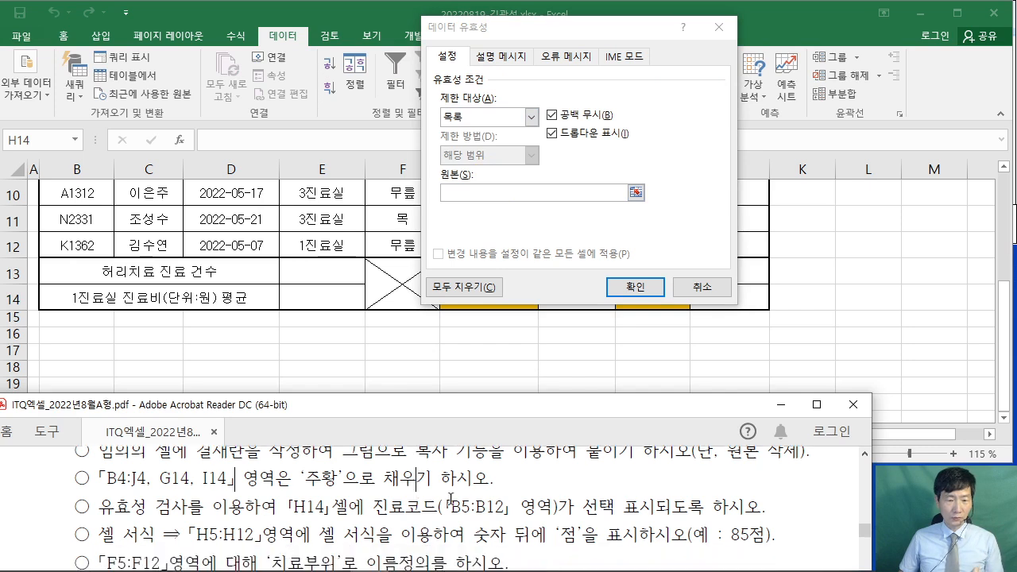
drag(445, 501, 505, 507)
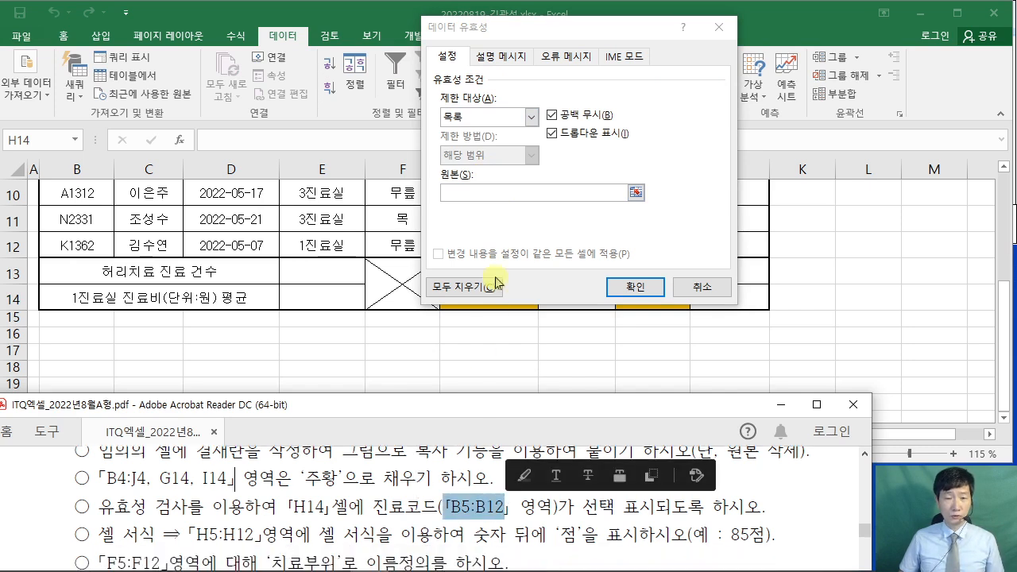
click(446, 215)
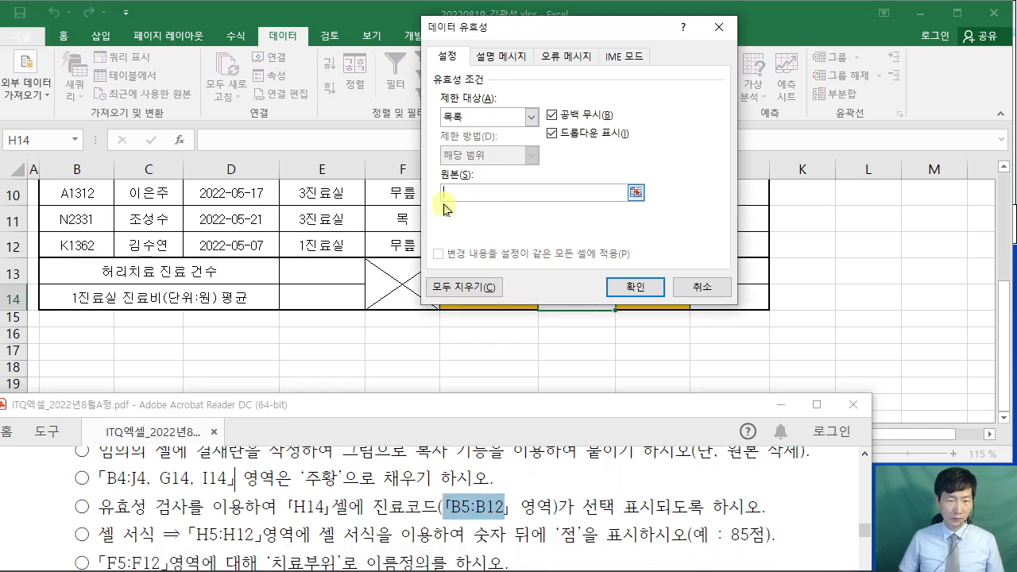
scroll(114, 304, up, 2)
drag(73, 230, 90, 322)
click(636, 287)
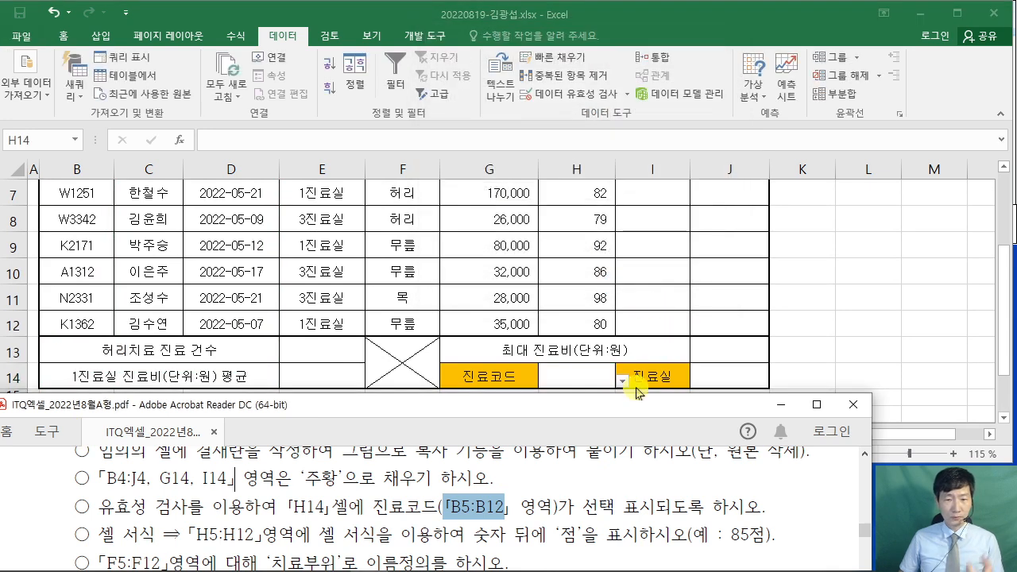
Choose the treatment code W1161 from the validation list in H14.
click(624, 381)
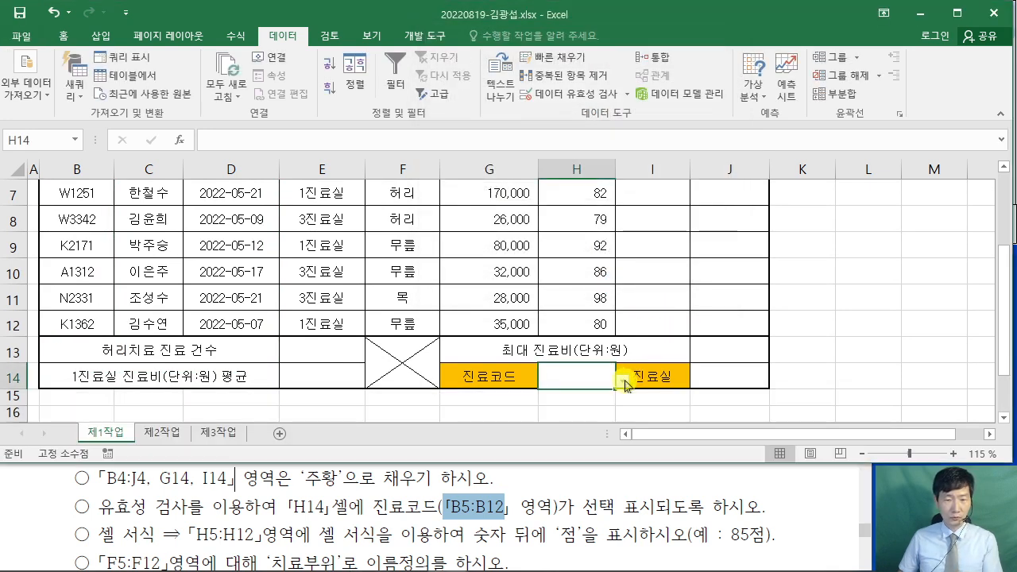
click(625, 384)
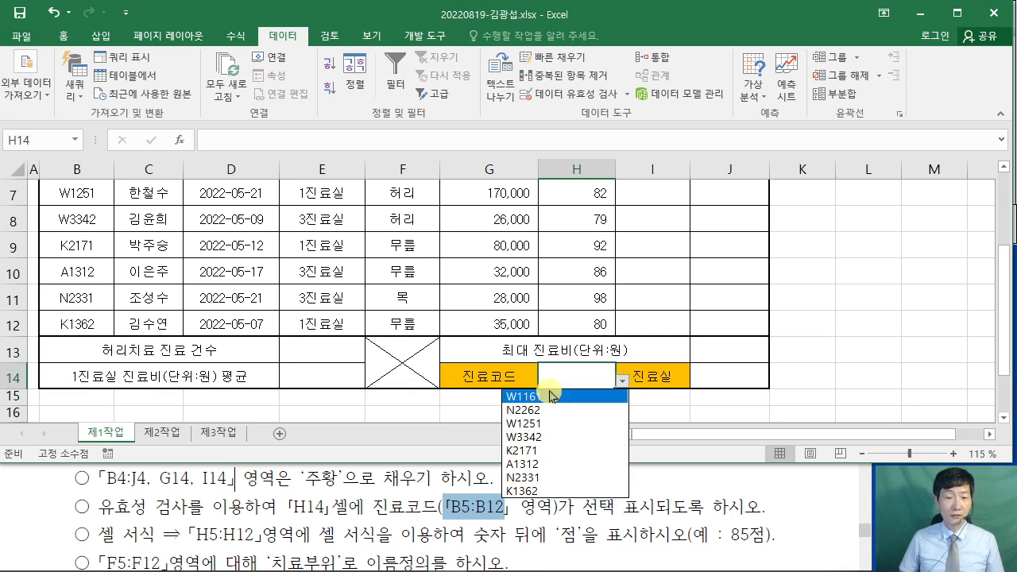
click(551, 397)
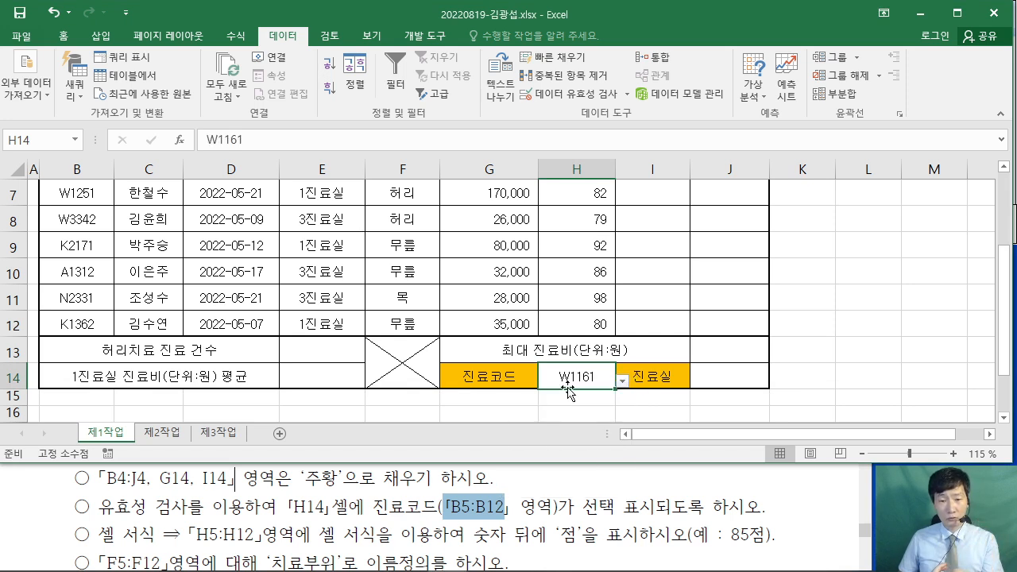
click(819, 358)
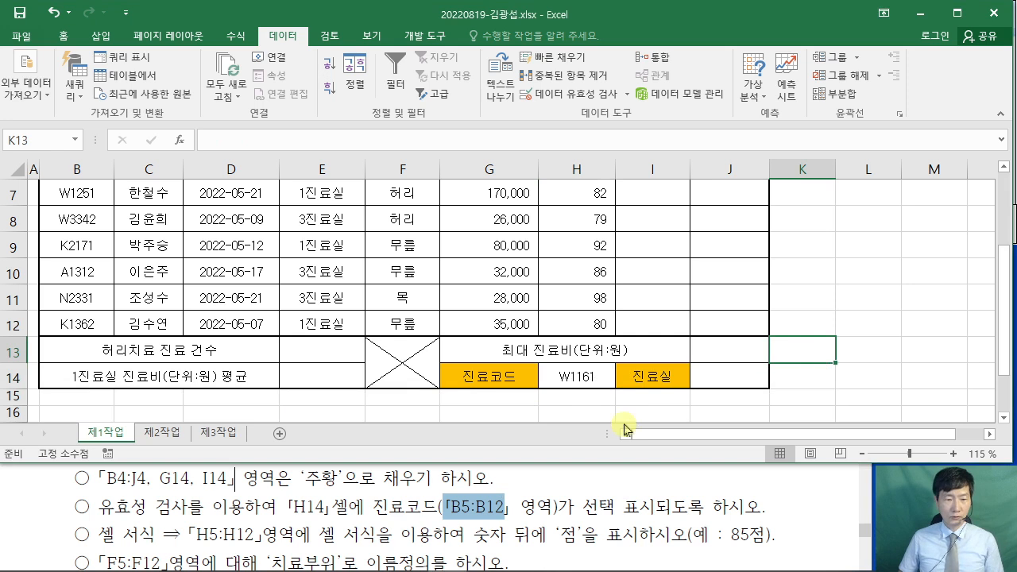
Select the satisfaction scores H5:H12 and open their cell formatting at the custom number category (사용자 지정).
click(555, 480)
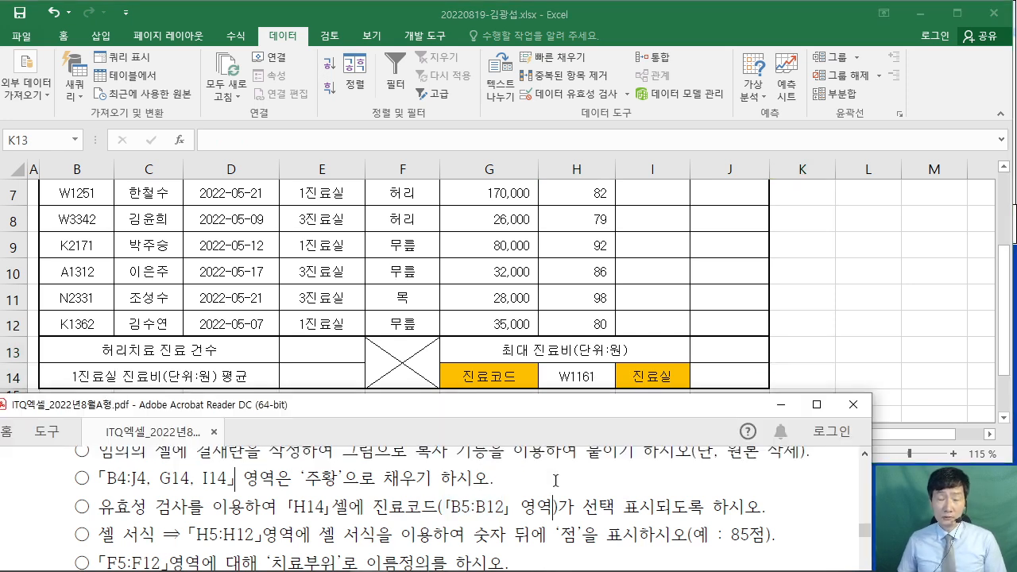
scroll(556, 480, down, 1)
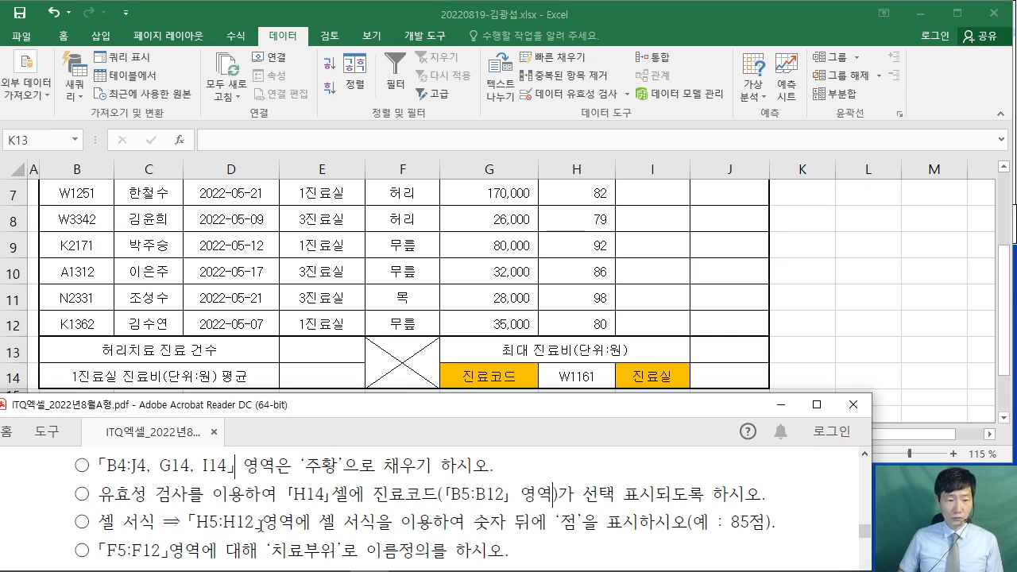
click(561, 261)
scroll(562, 261, up, 2)
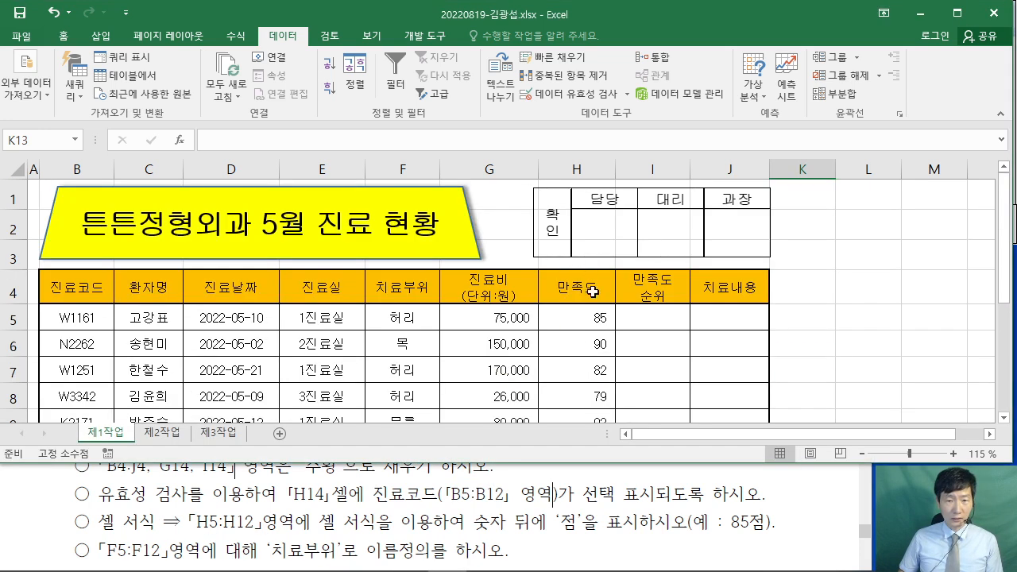
mouse_move(576, 318)
mouse_down()
mouse_move(575, 413)
mouse_move(563, 312)
mouse_up()
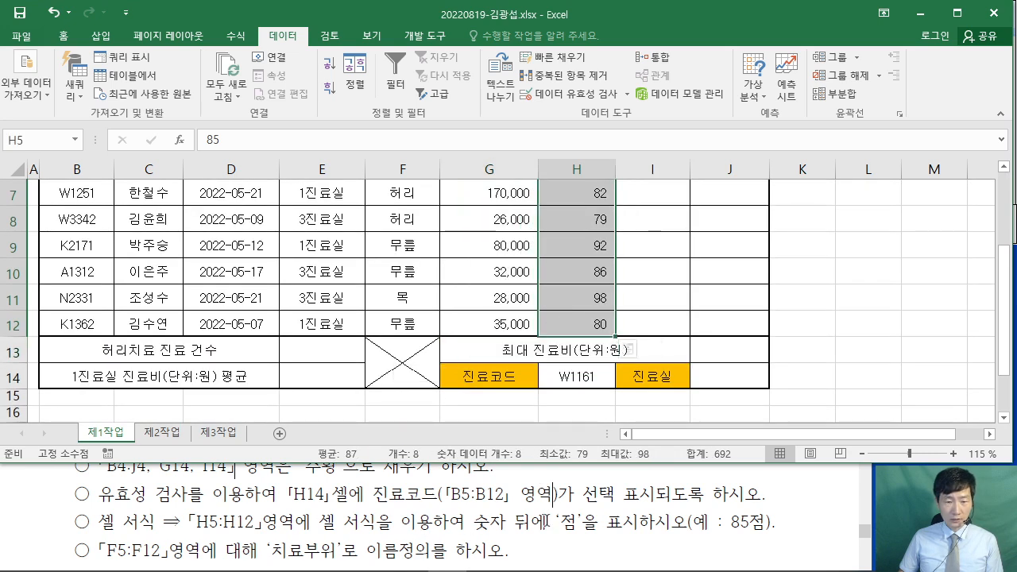
right_click(573, 217)
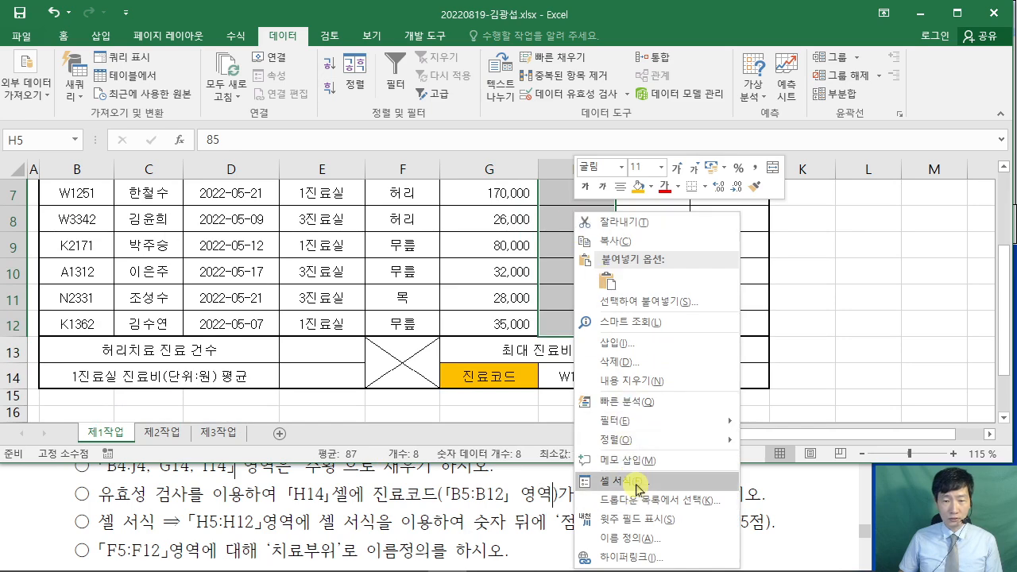
click(661, 475)
drag(582, 164, 376, 51)
click(257, 70)
click(256, 240)
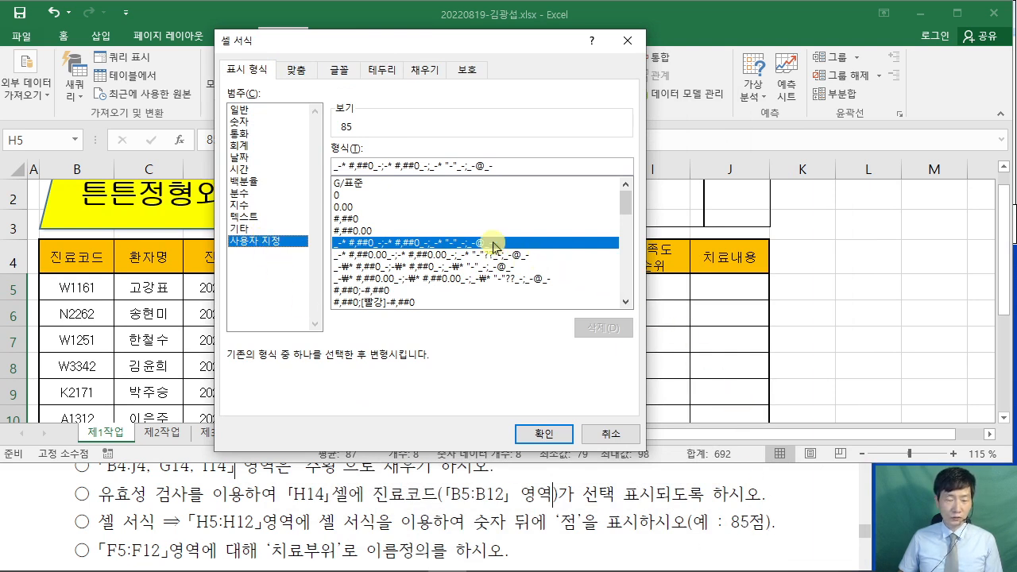
Try the custom number format G/표준"점" for the satisfaction scores.
click(360, 185)
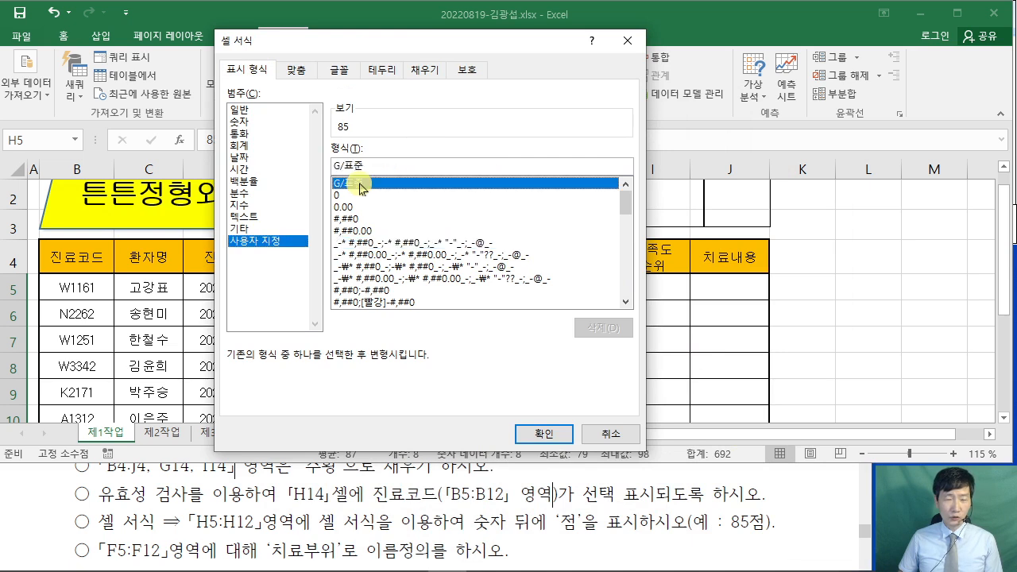
click(360, 195)
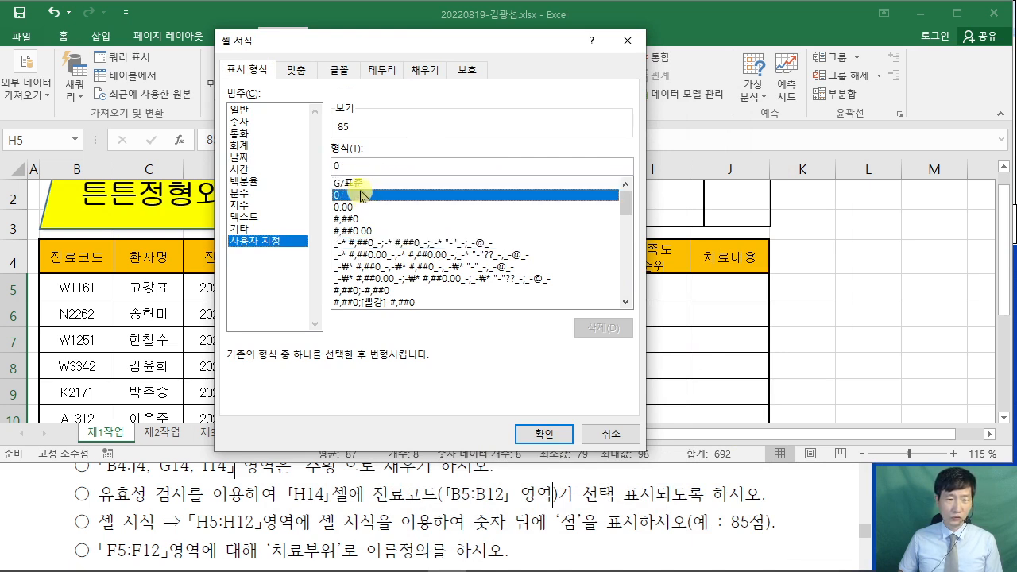
click(360, 184)
click(360, 195)
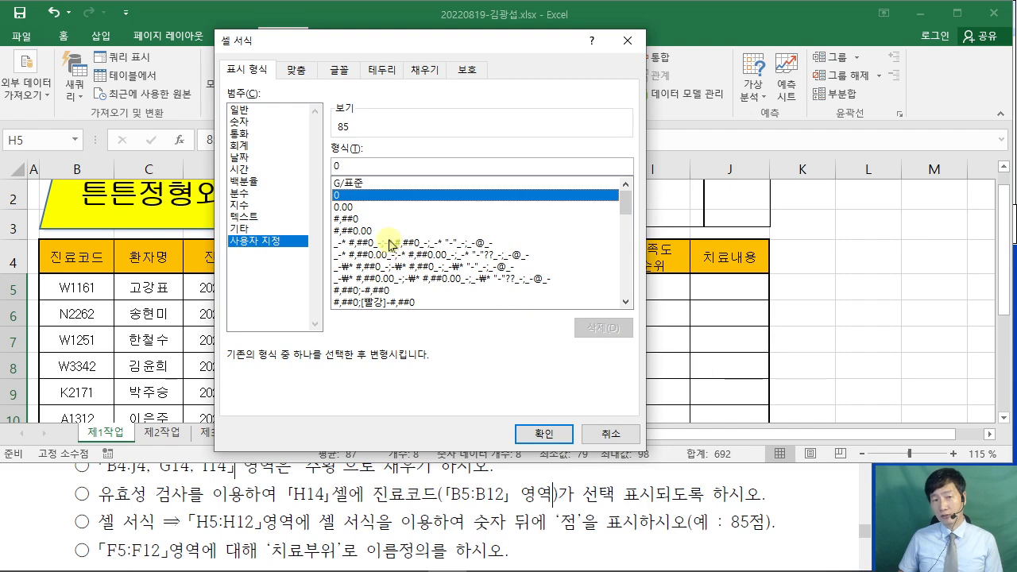
click(355, 184)
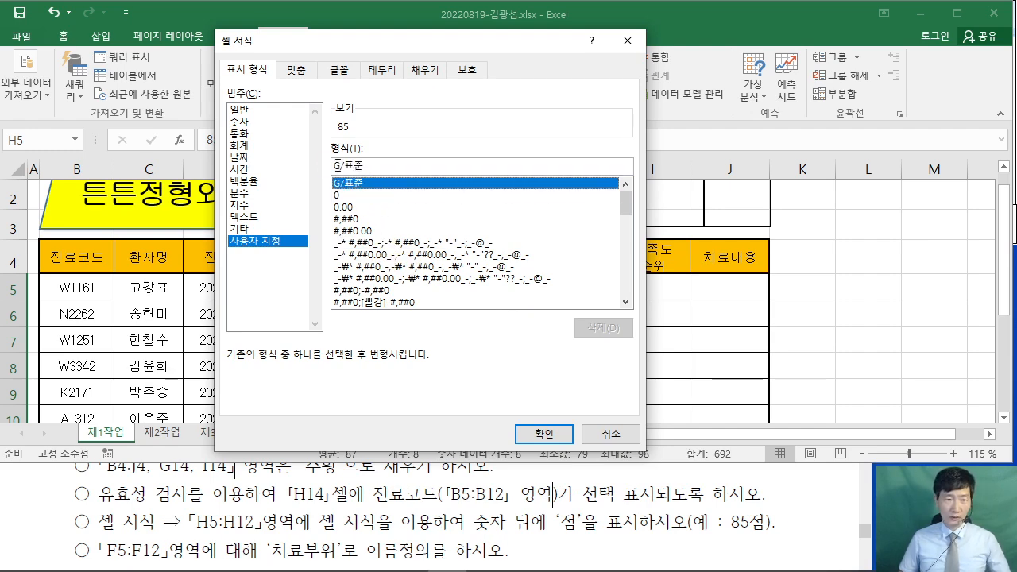
click(375, 166)
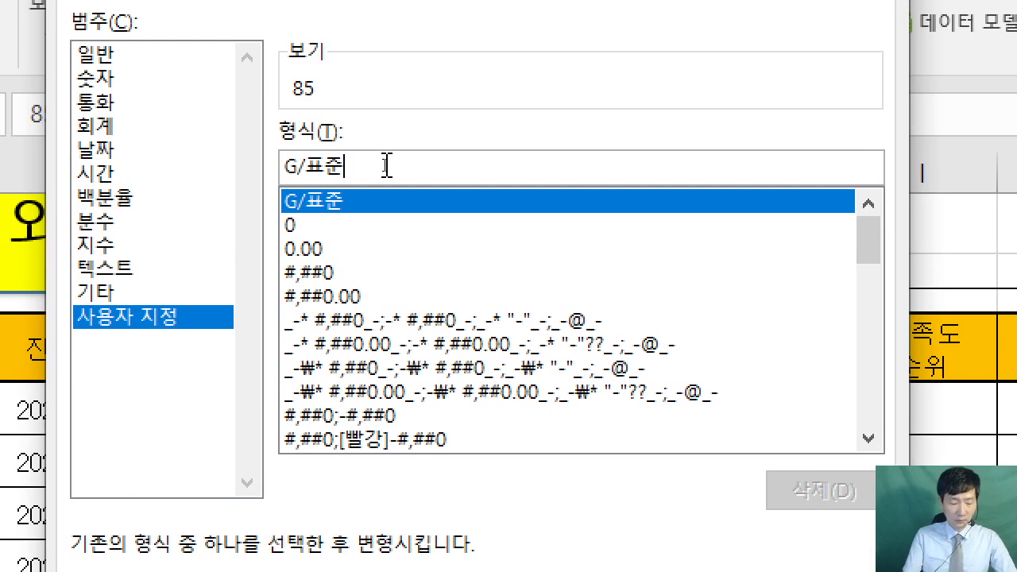
text("W)
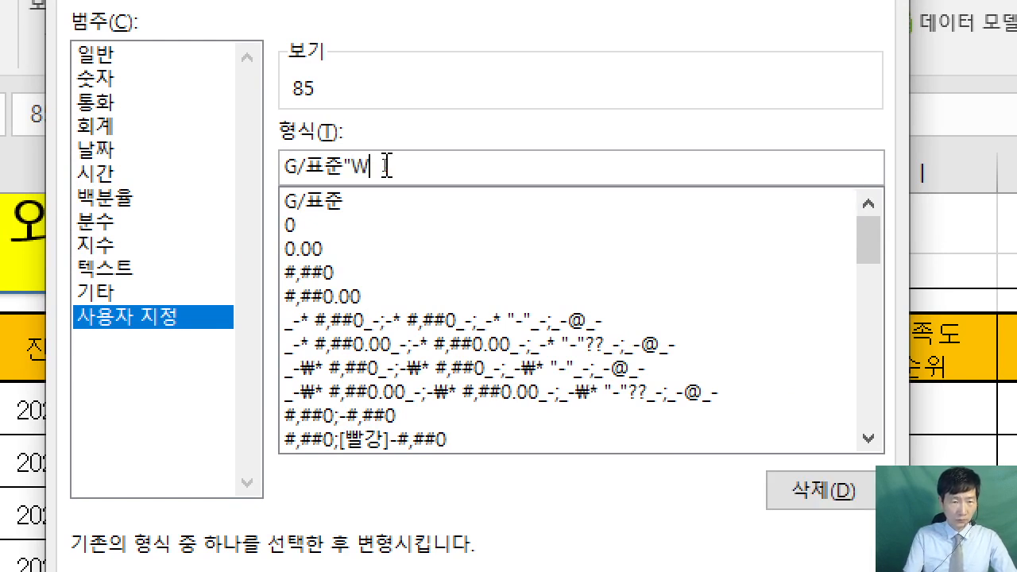
key(BackSpace)
key(Hangul)
text(ㅈ)
text(")
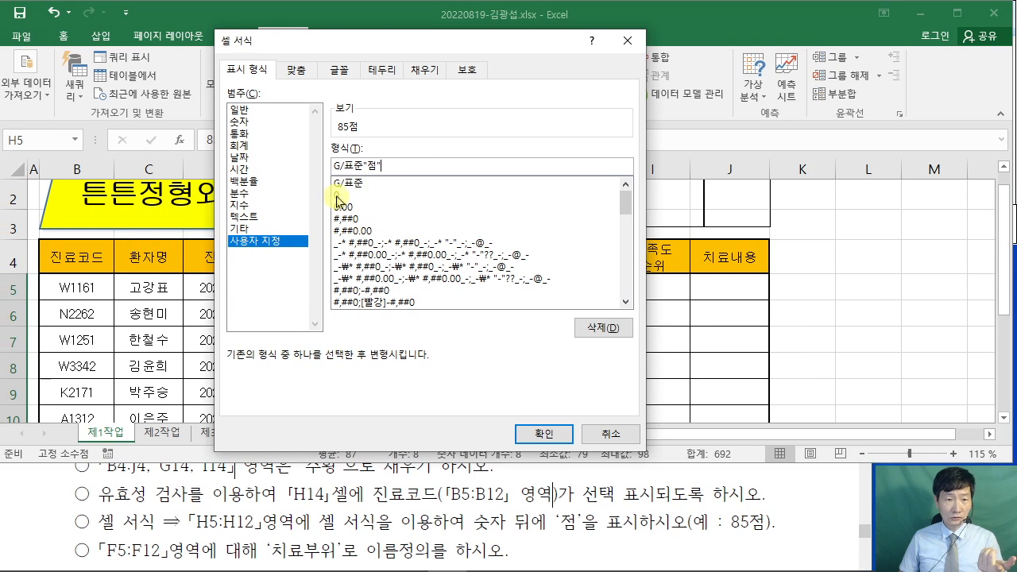
Try the custom number format 0"점" for the satisfaction scores instead.
click(337, 195)
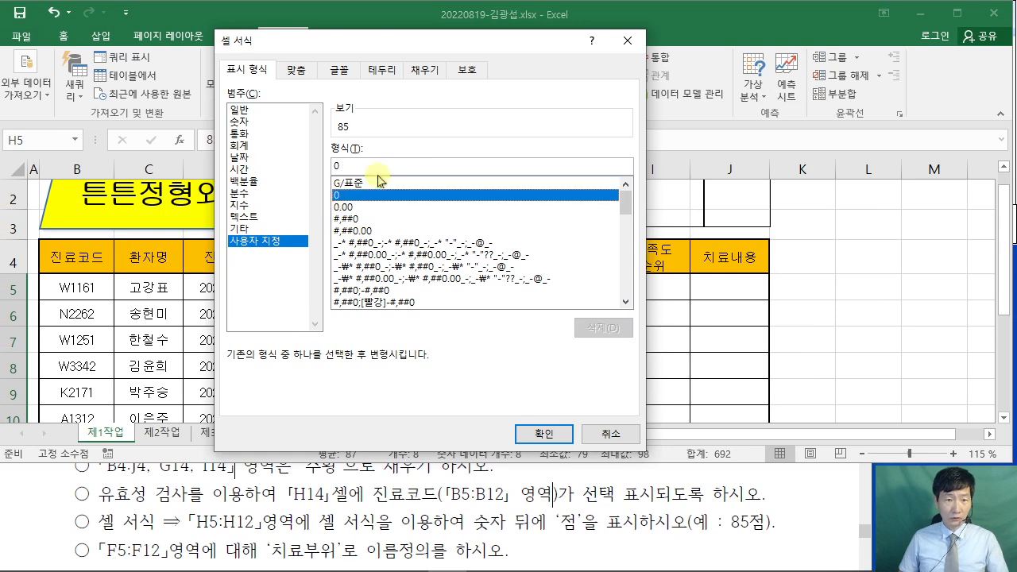
click(373, 166)
text("점)
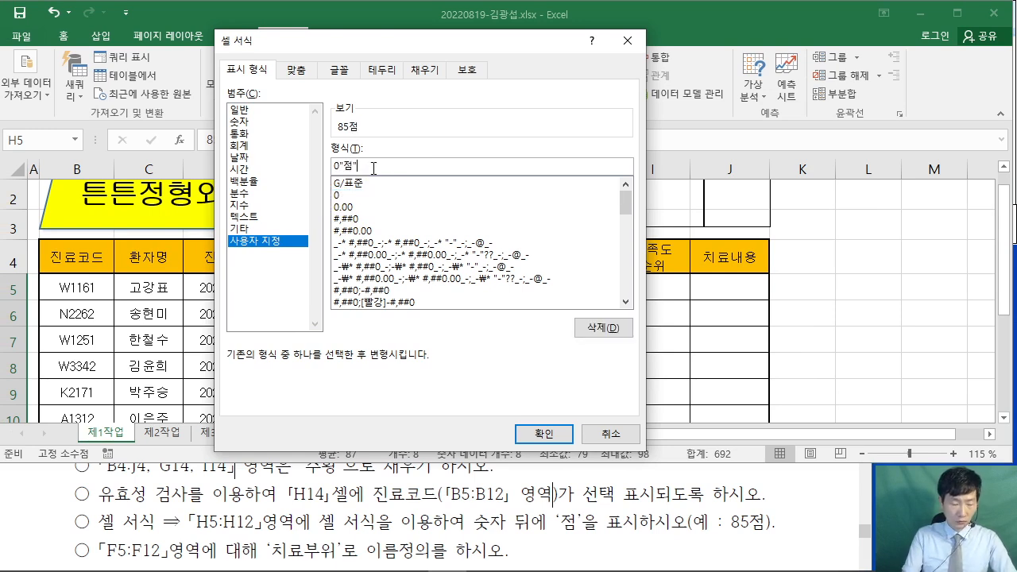
Try the custom number format #,##0"점" for the satisfaction scores H5:H12, but apply G/표준"점" to them.
click(350, 218)
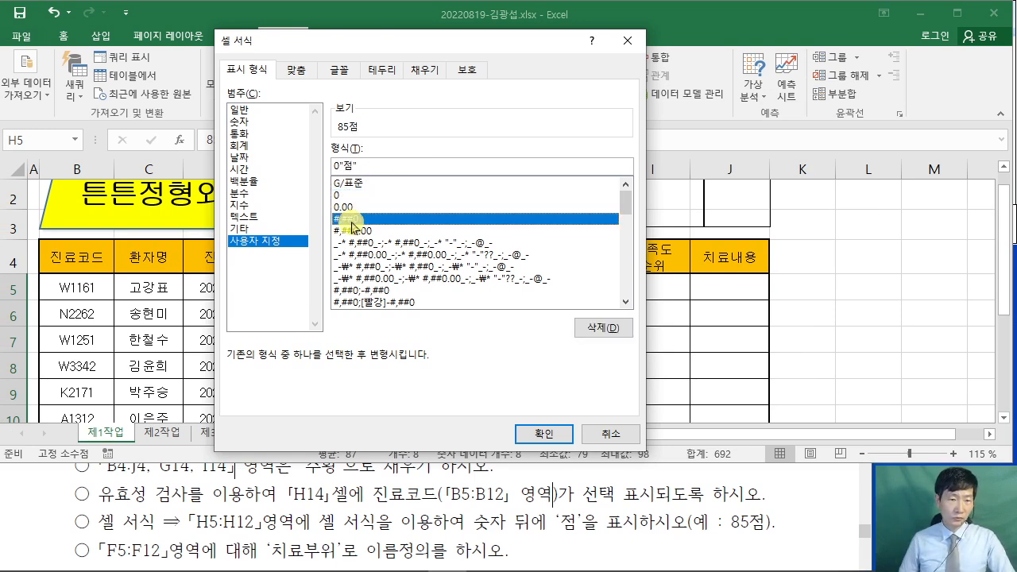
text("ㅈ)
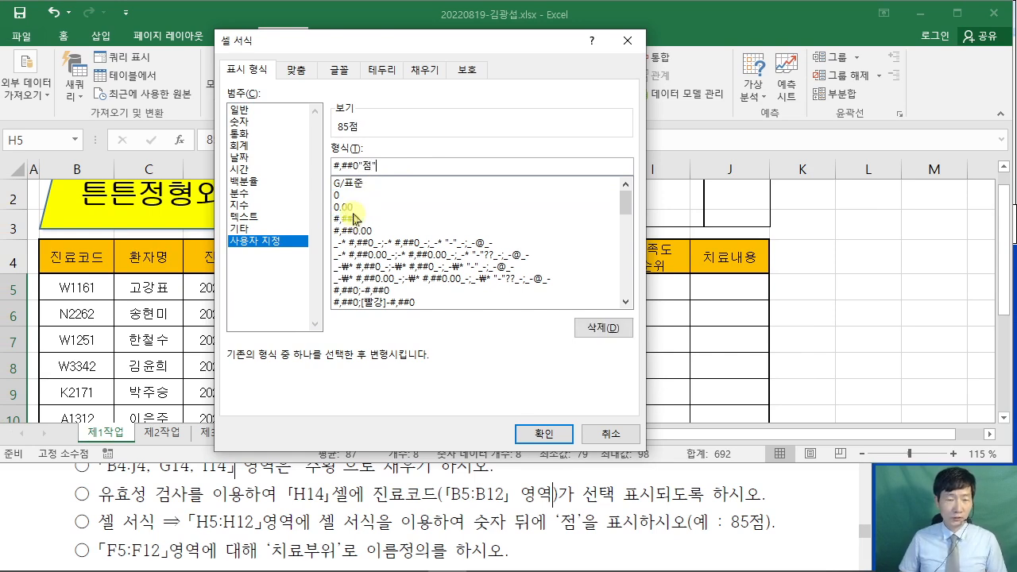
click(357, 185)
click(391, 168)
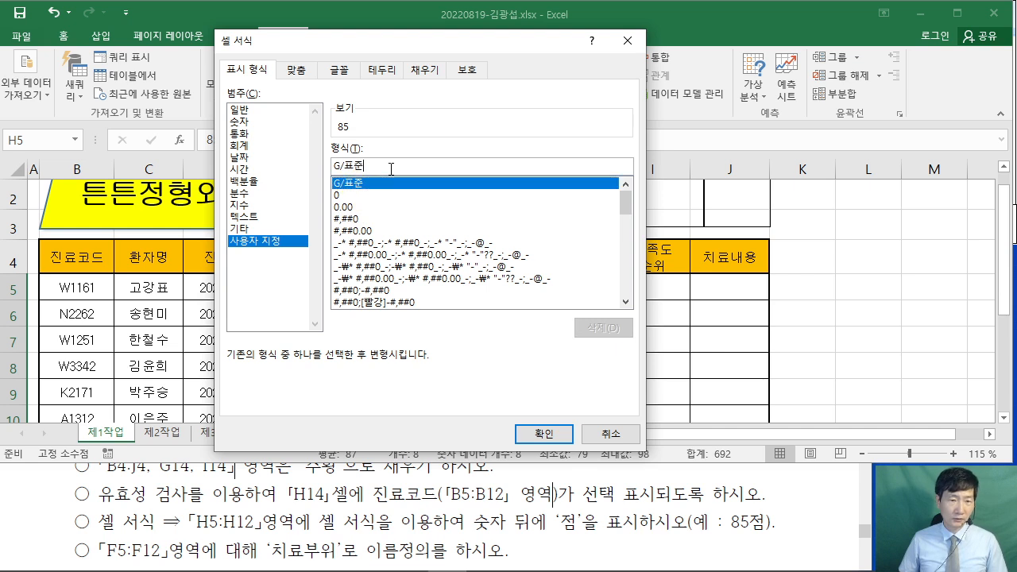
text("점)
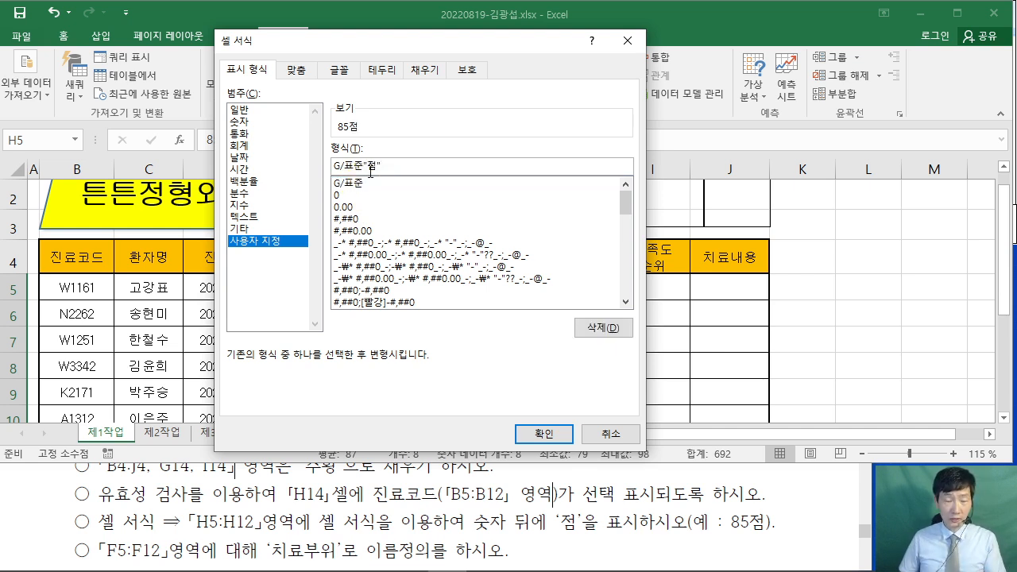
click(542, 433)
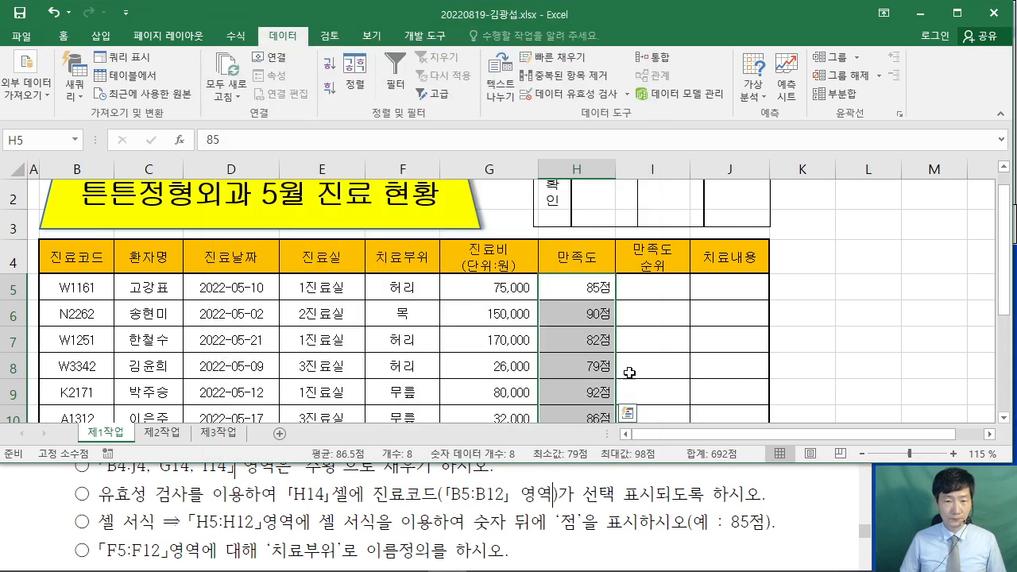
Check the range-name condition in the exam PDF and define the name 치료부위 for F5:F12 in the worksheet.
click(777, 522)
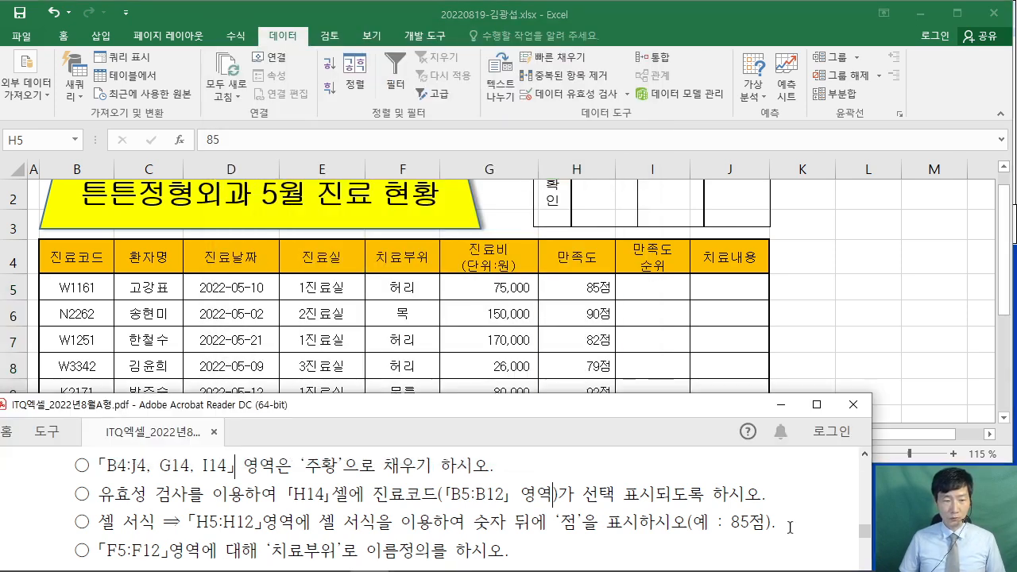
scroll(787, 528, down, 1)
drag(99, 525, 163, 531)
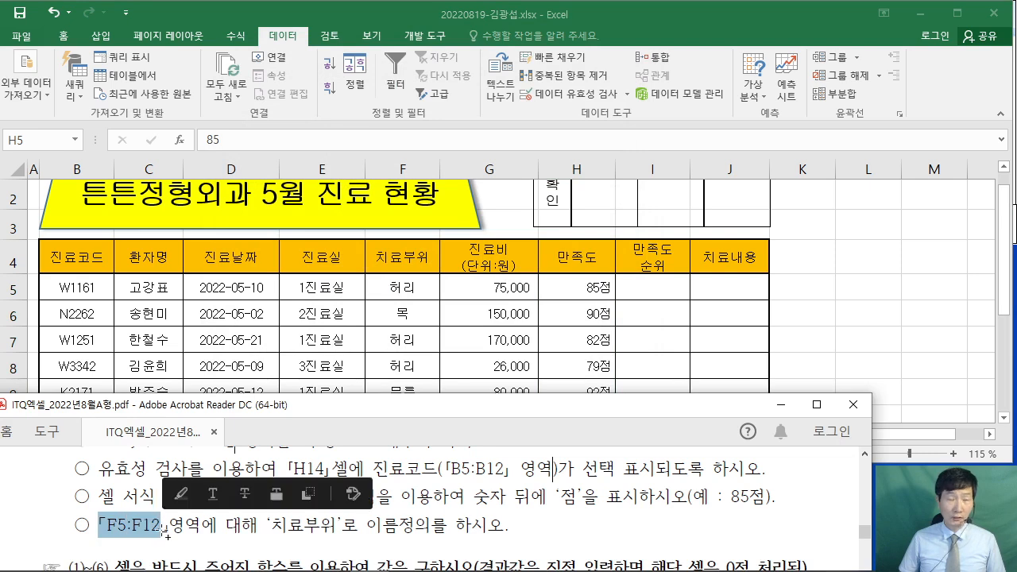
click(269, 363)
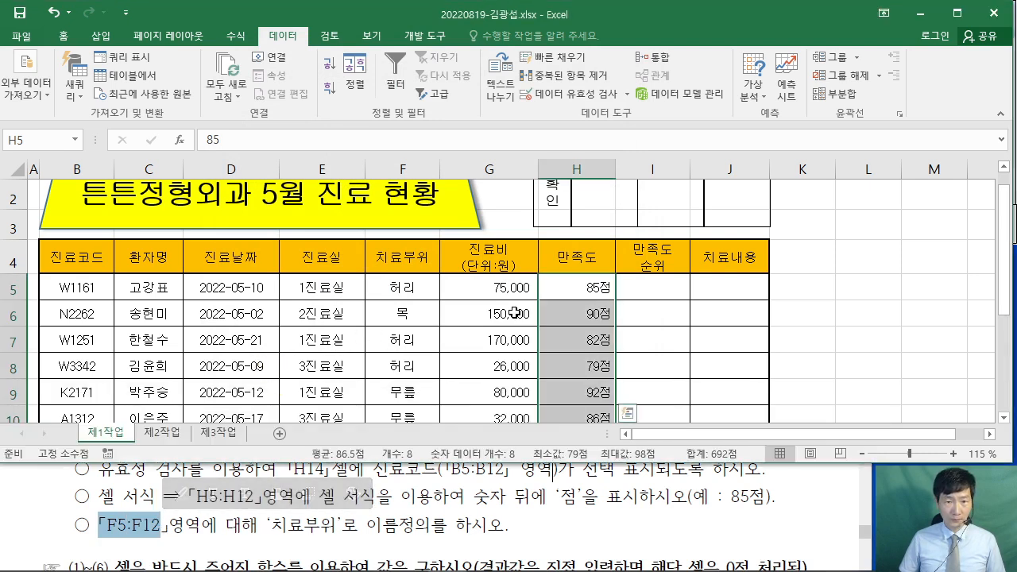
drag(402, 282, 400, 366)
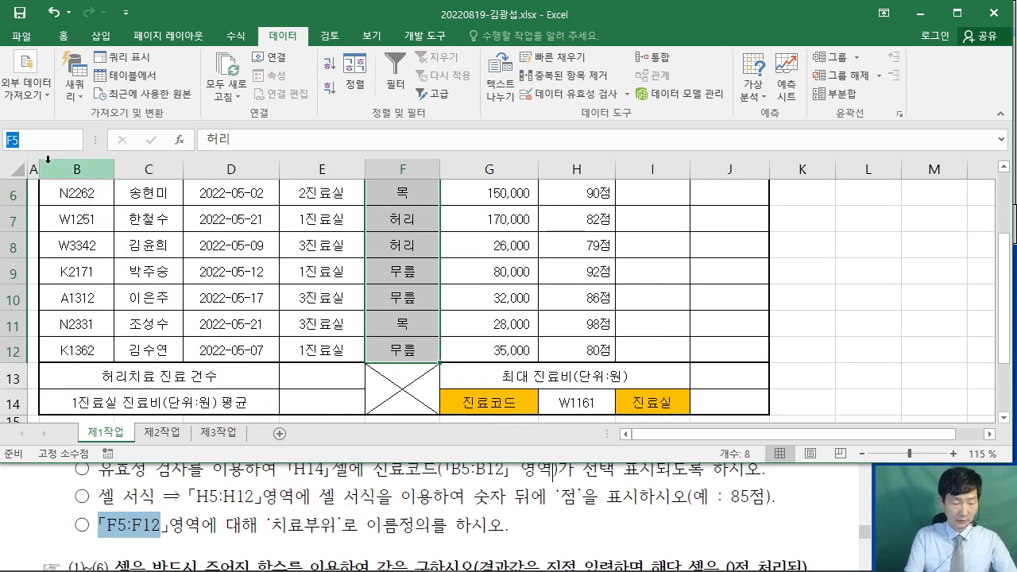
text(치료부위)
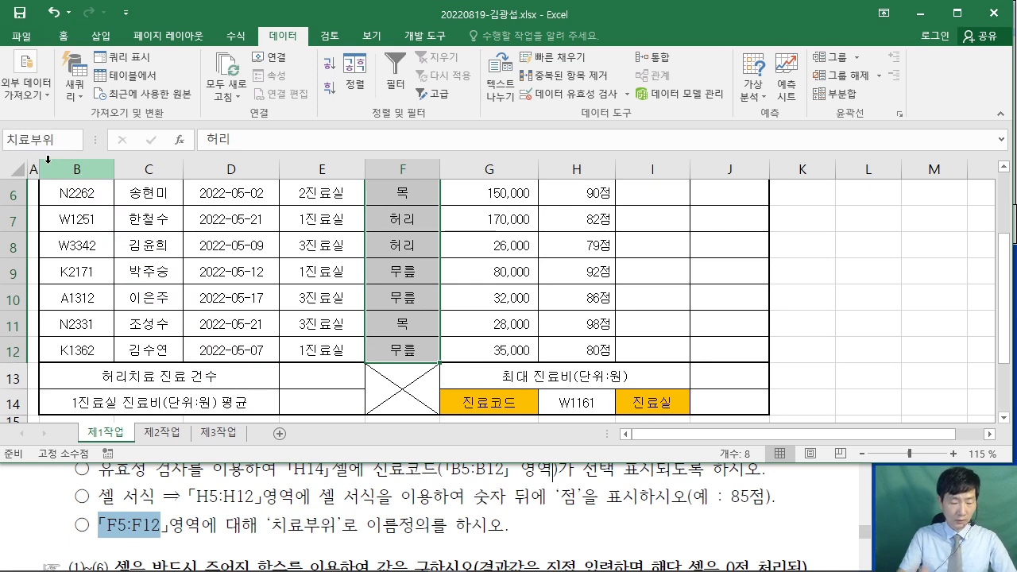
key(Return)
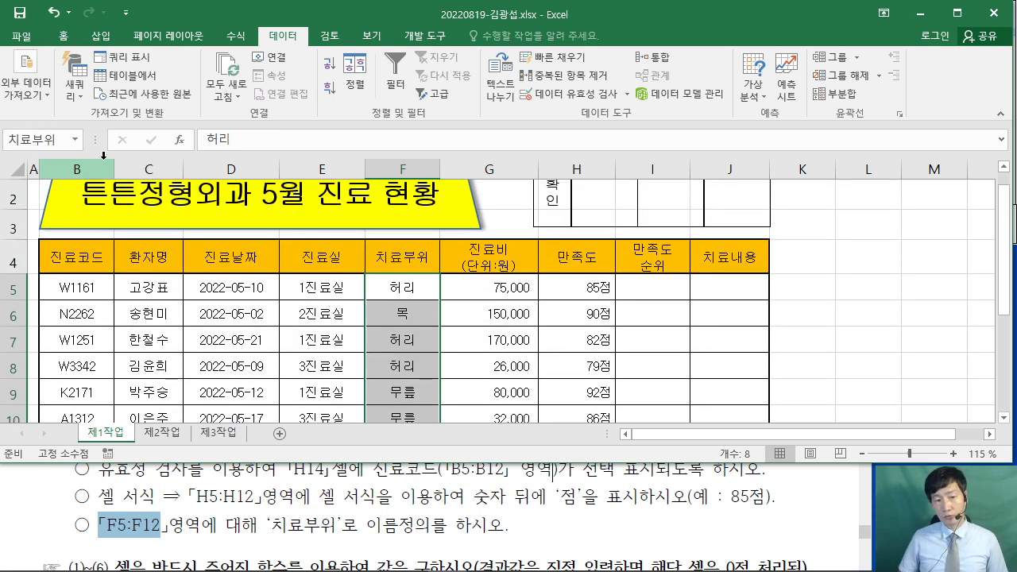
click(844, 287)
scroll(775, 279, up, 1)
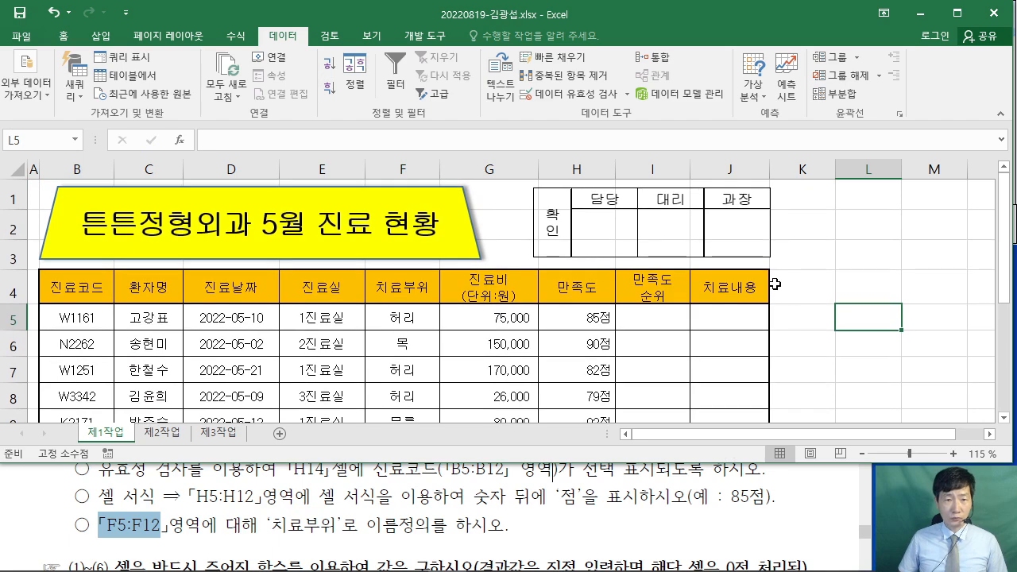
Review the conditions and the Task 1 sample output in the enlarged exam PDF, up to the task heading with its score.
click(765, 545)
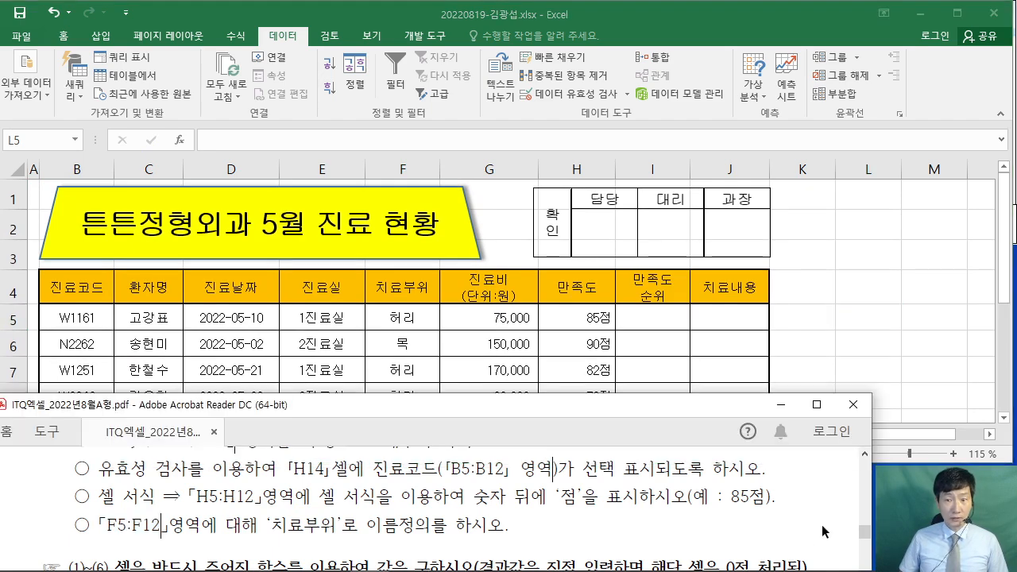
click(820, 392)
scroll(597, 239, up, 2)
scroll(598, 239, up, 9)
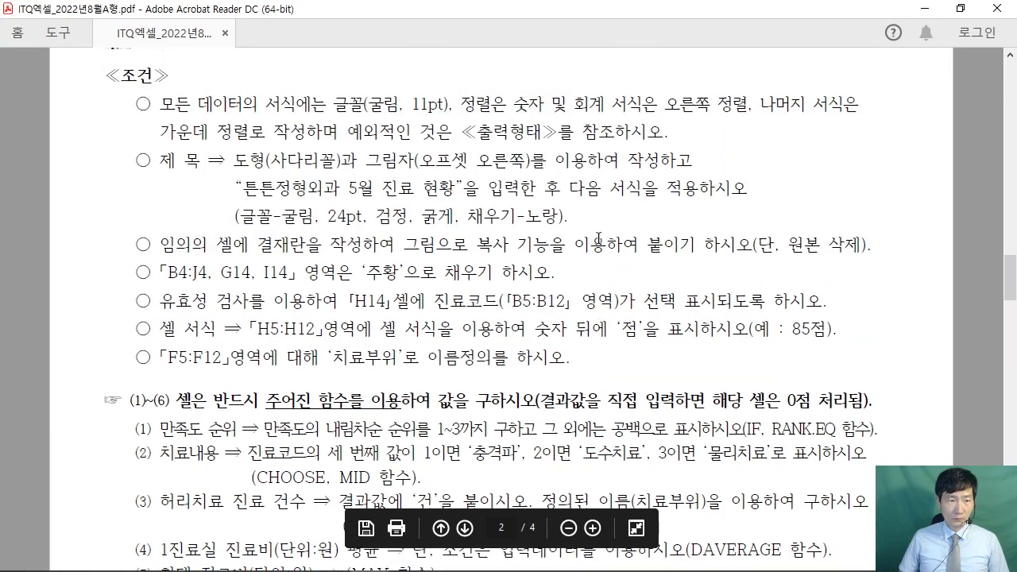
scroll(597, 238, up, 7)
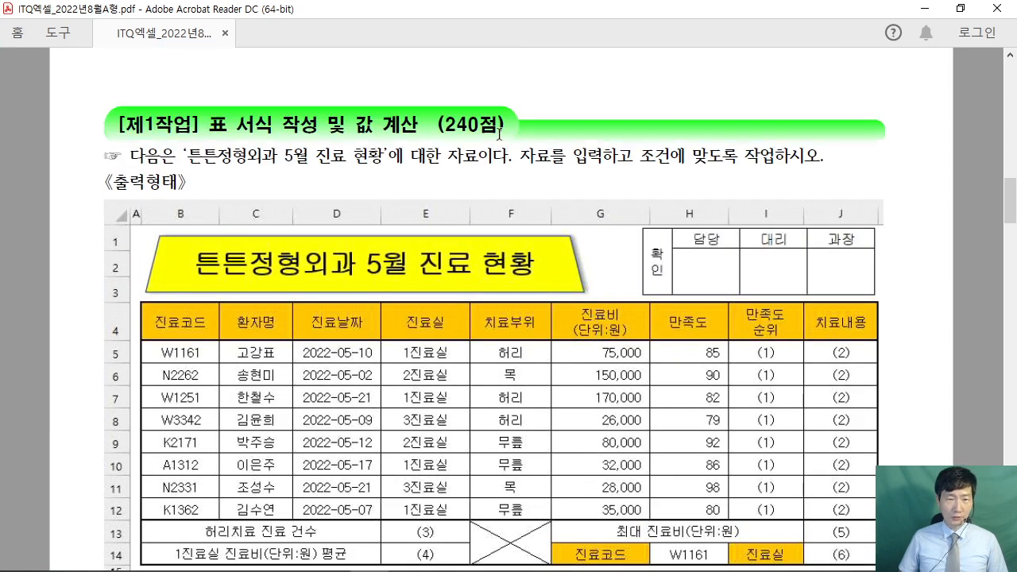
drag(438, 124, 506, 127)
click(497, 174)
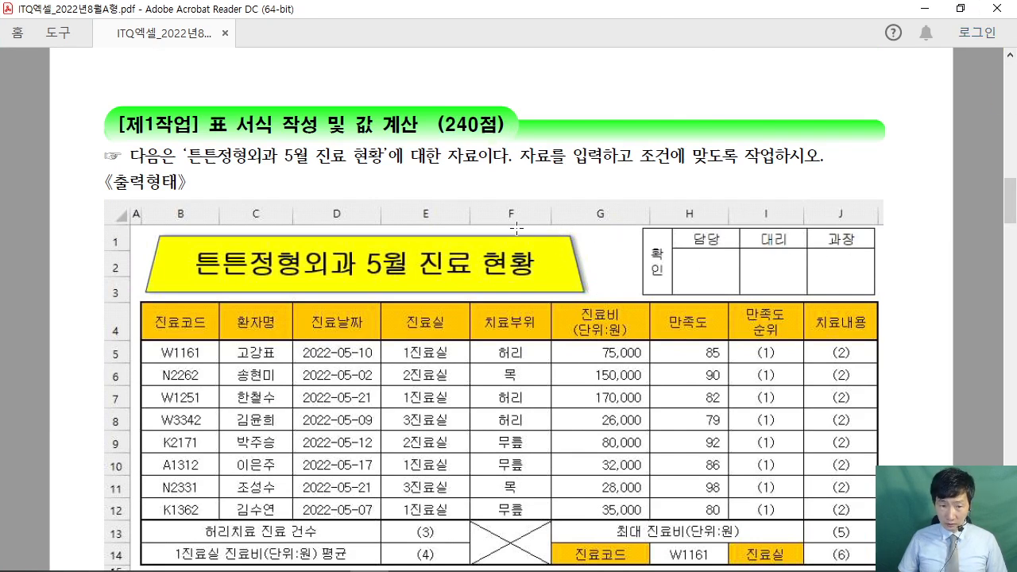
Return from the exam PDF to the Excel worksheet and hide its gridlines.
click(924, 9)
click(841, 234)
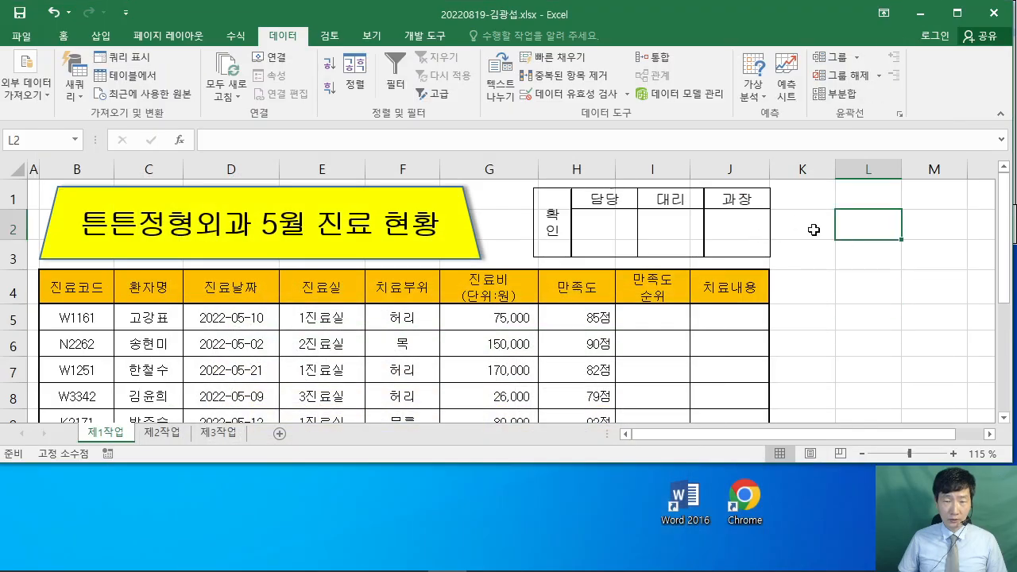
click(372, 37)
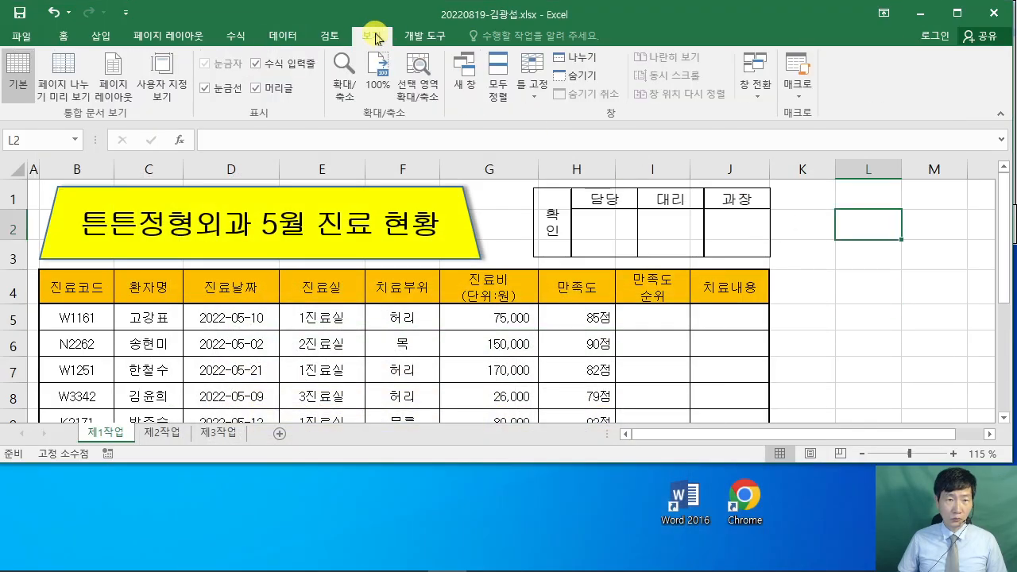
click(204, 89)
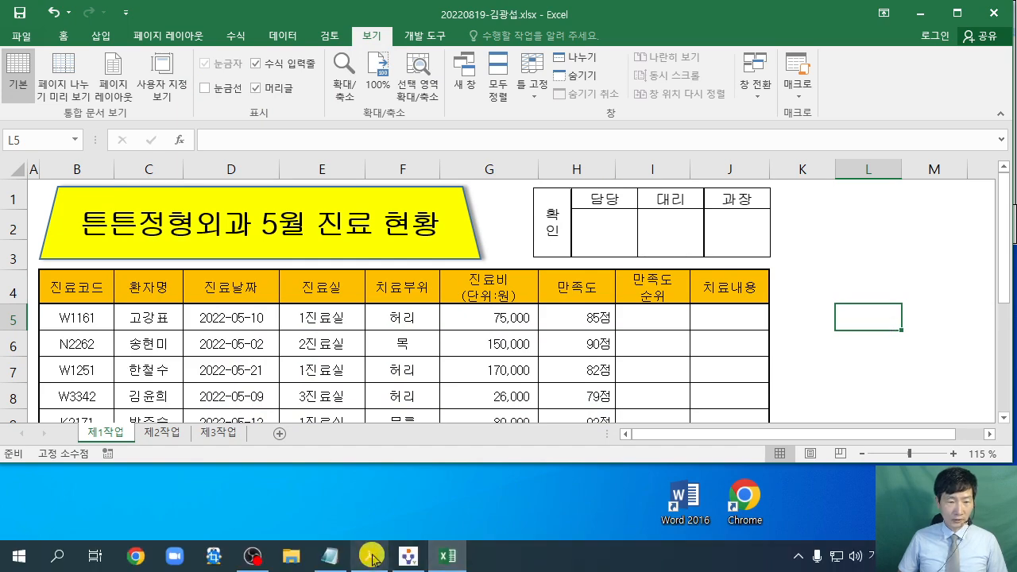
Switch to the exam PDF and examine function instructions (1) to (6) and conditional formatting instruction (7).
click(369, 556)
scroll(665, 342, down, 5)
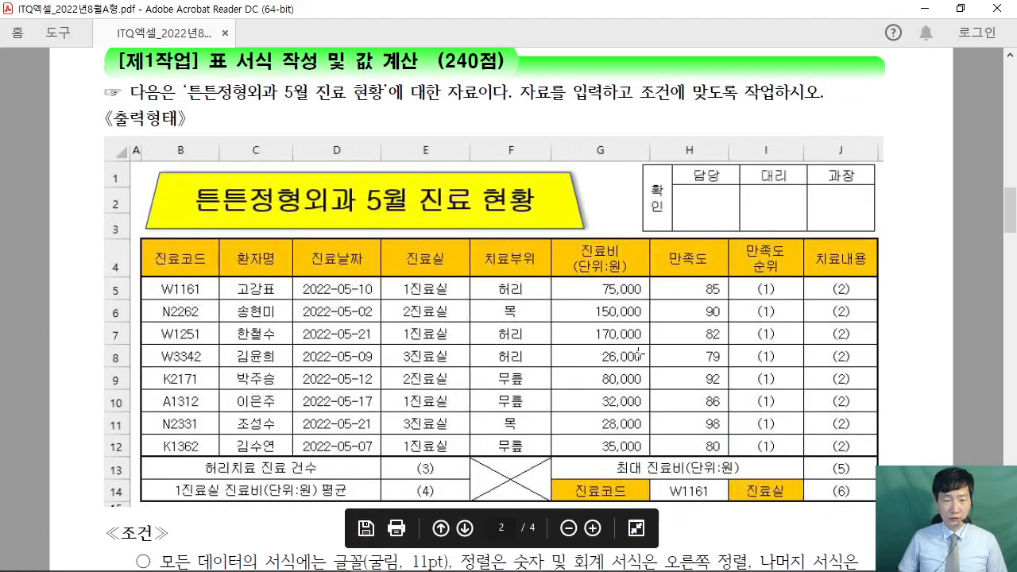
scroll(664, 342, down, 6)
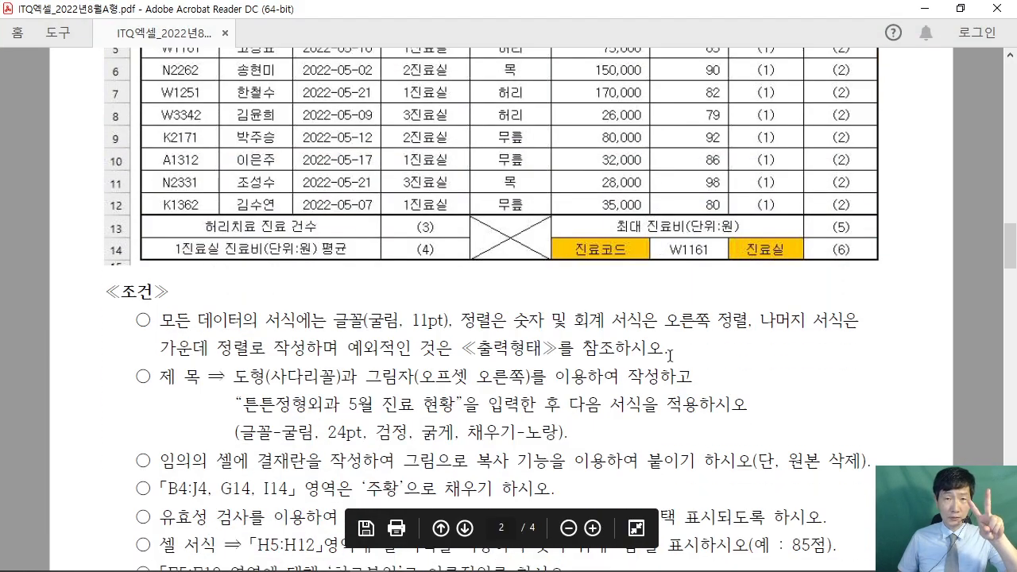
scroll(680, 364, down, 2)
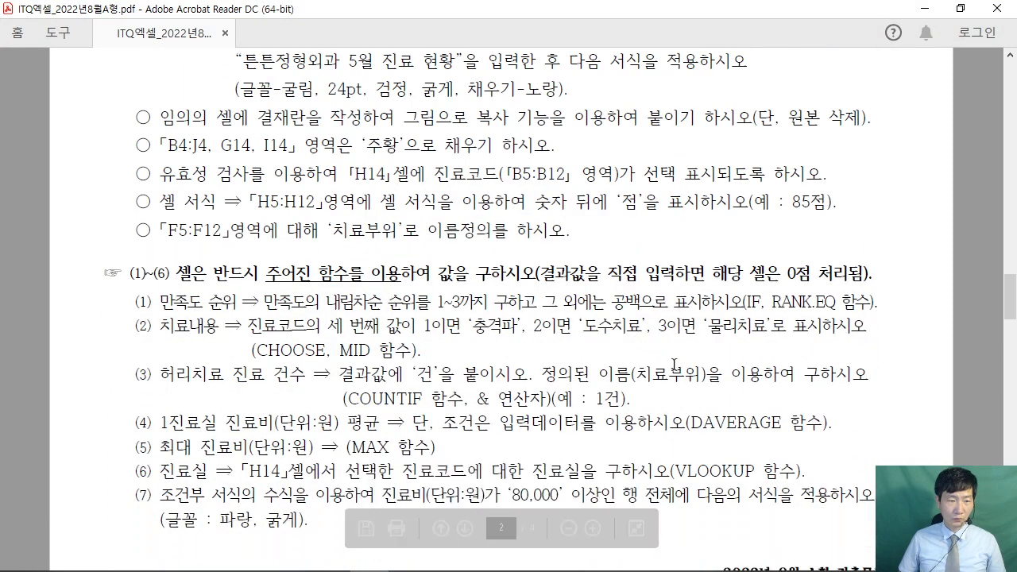
drag(127, 270, 173, 455)
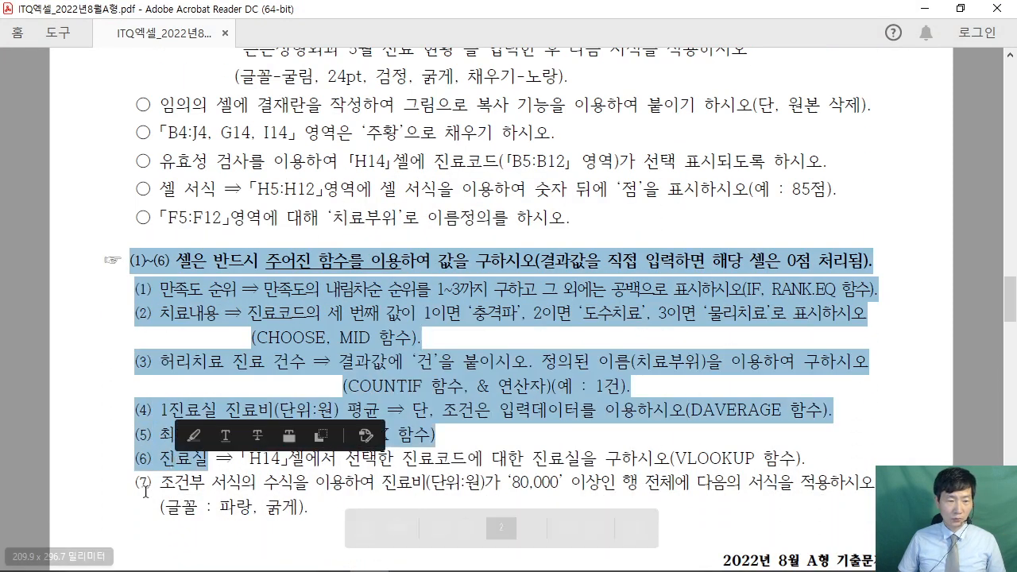
drag(138, 486, 379, 480)
click(284, 492)
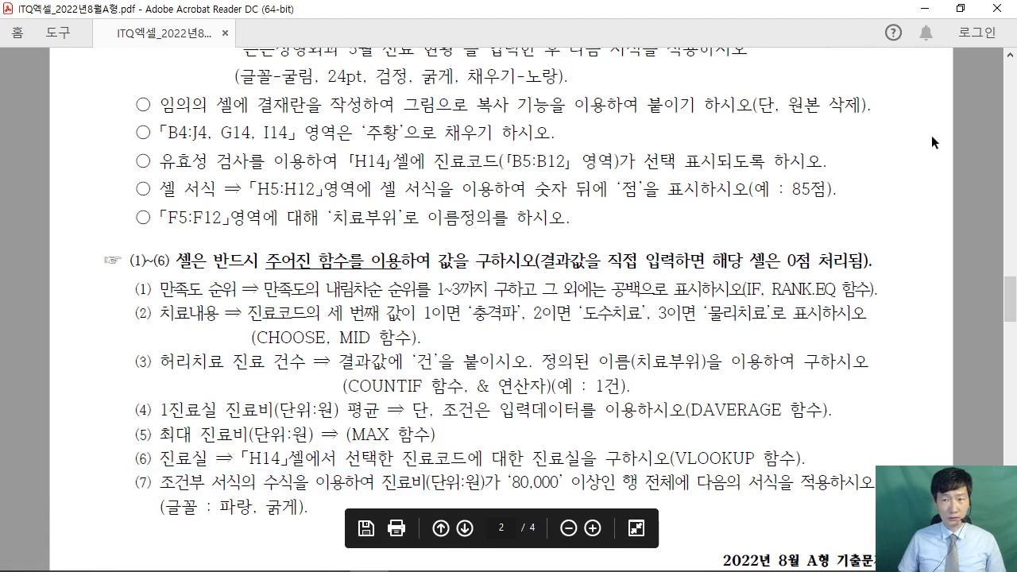
Shrink the exam PDF window so the function instructions sit below the worksheet, and collapse Excel's ribbon.
click(960, 8)
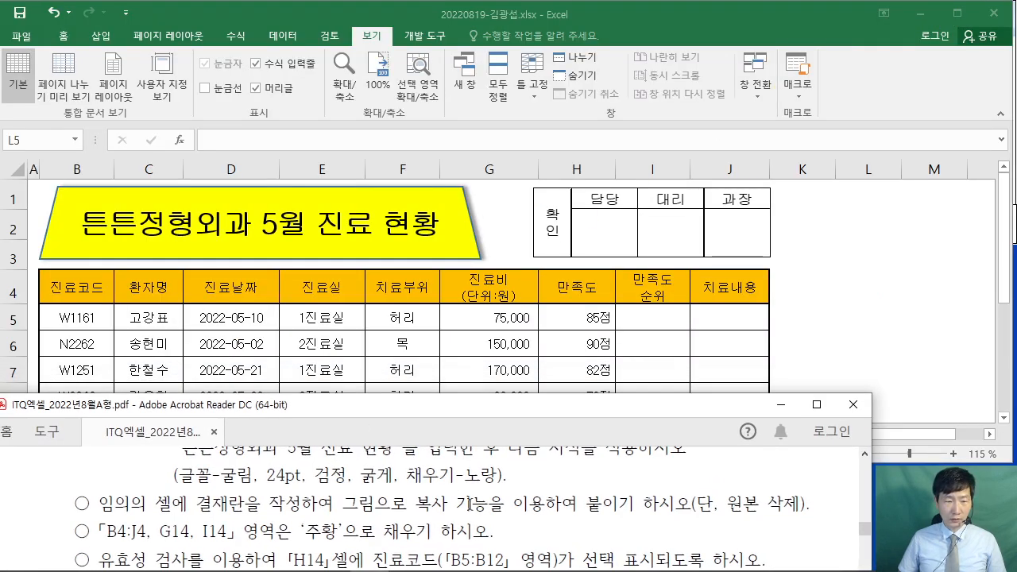
scroll(470, 502, down, 6)
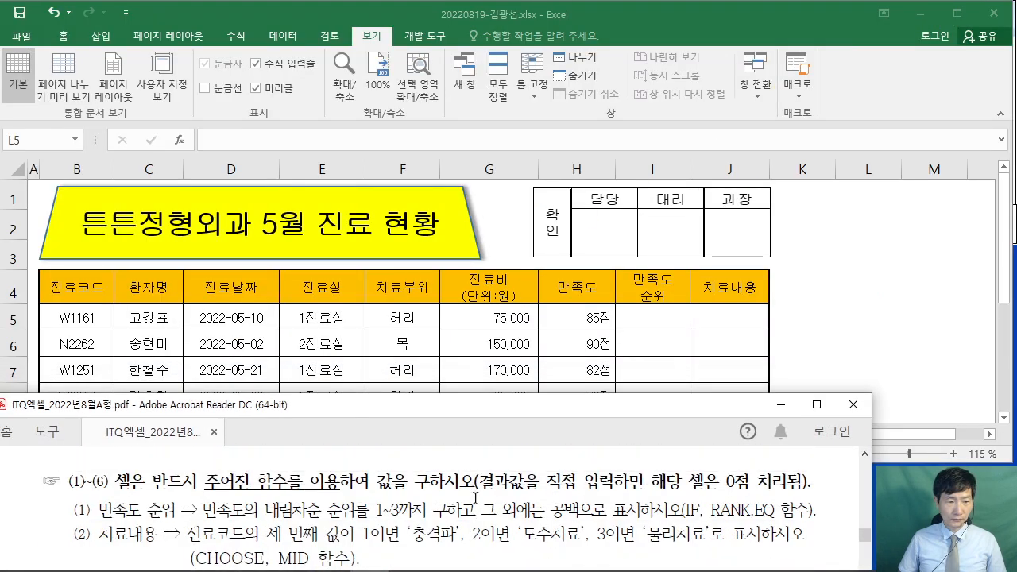
click(855, 321)
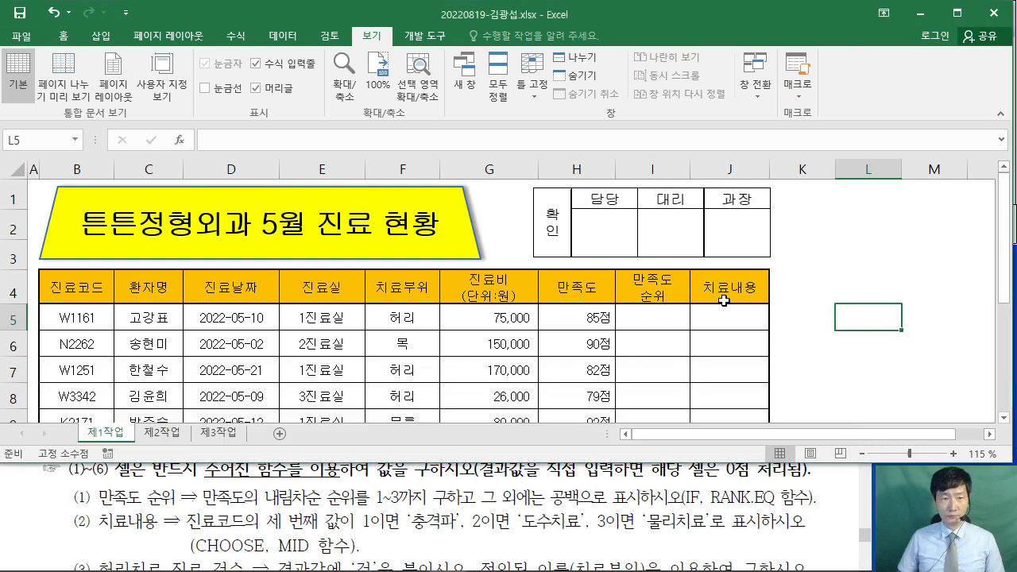
double_click(369, 37)
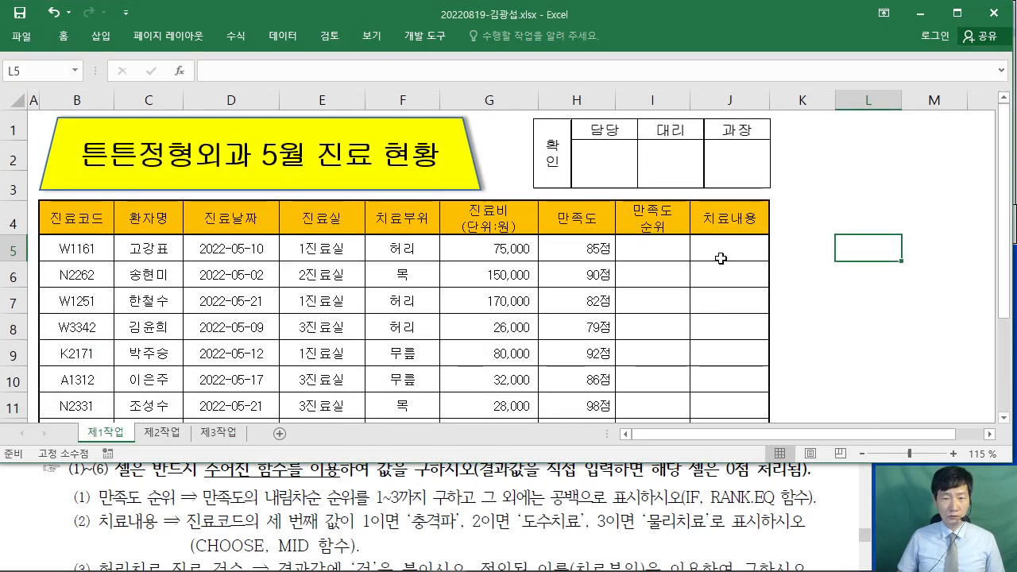
click(660, 243)
click(725, 250)
click(664, 247)
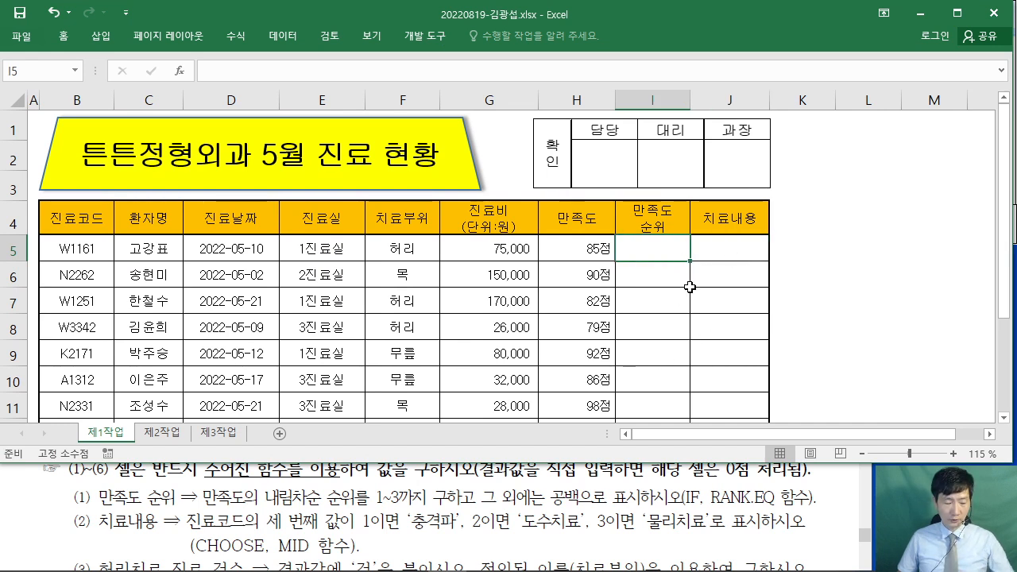
drag(682, 389, 684, 267)
scroll(847, 264, down, 1)
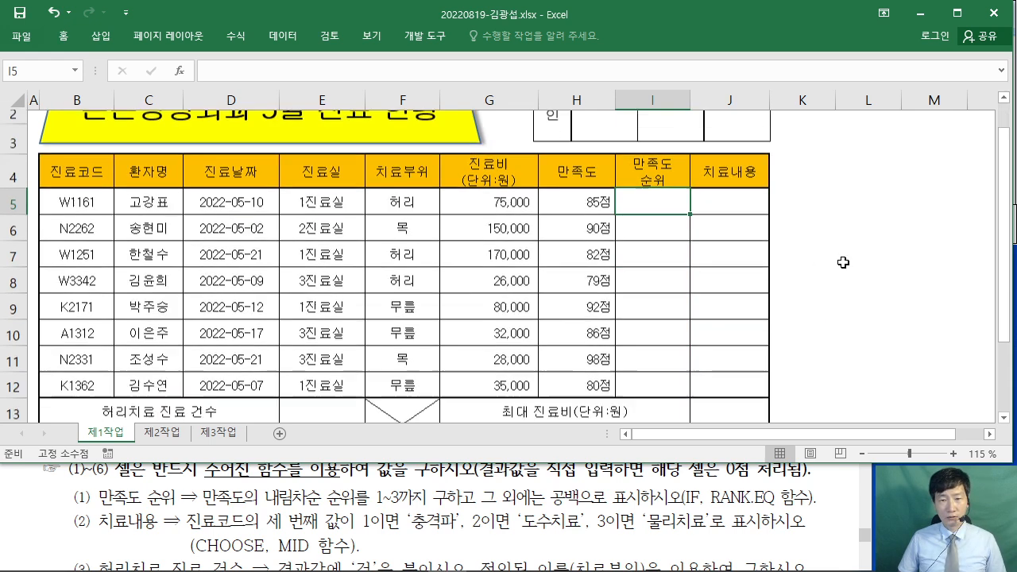
click(731, 165)
click(660, 156)
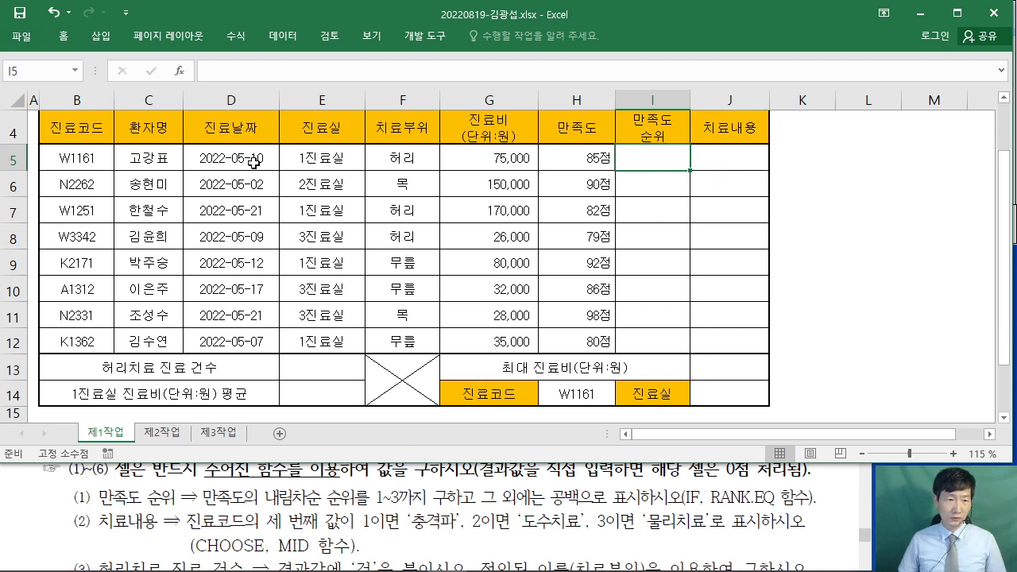
click(221, 162)
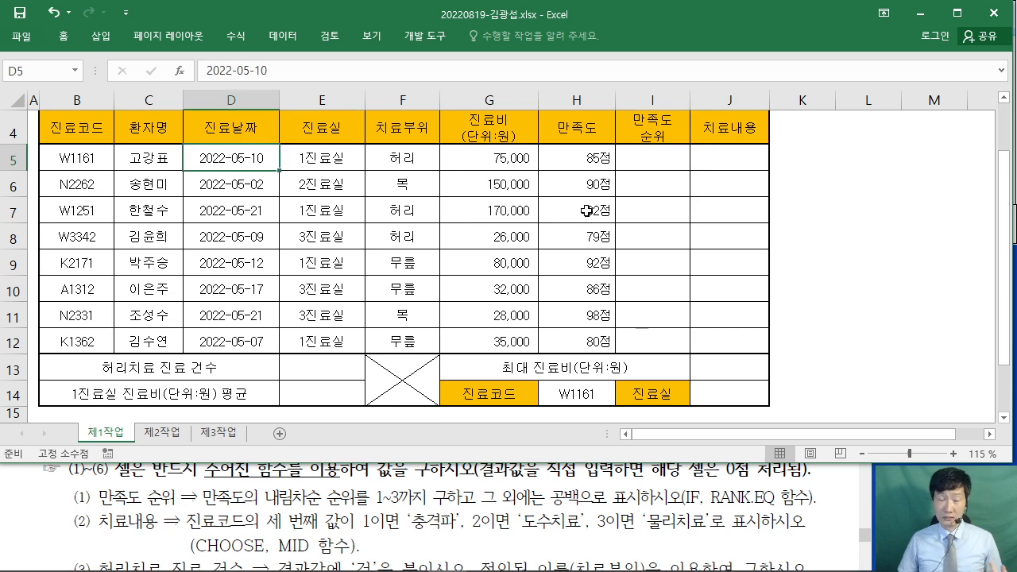
Start an IF formula in cell I5 for 만족도 순위 and open its function arguments dialog.
click(654, 159)
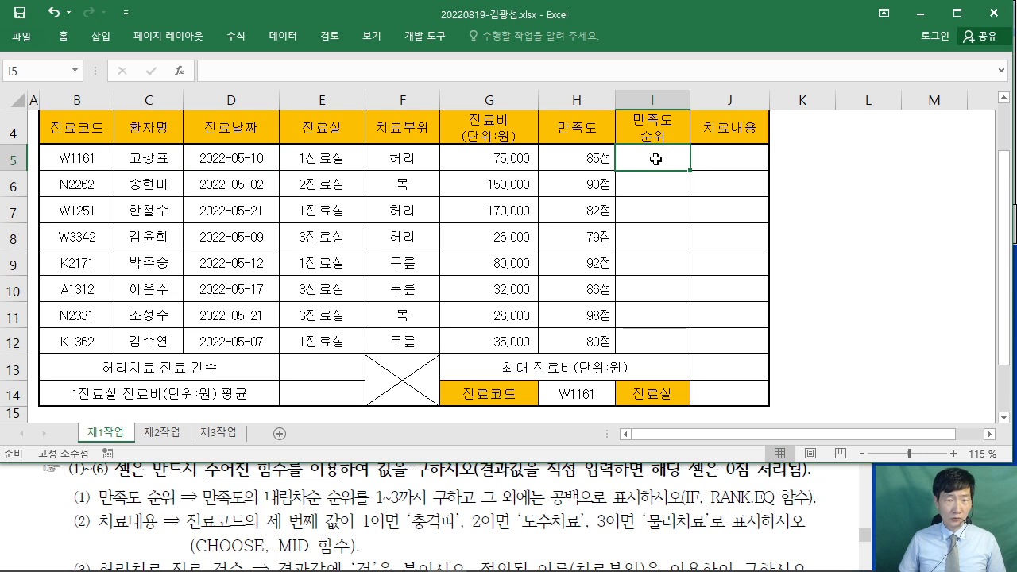
text(=)
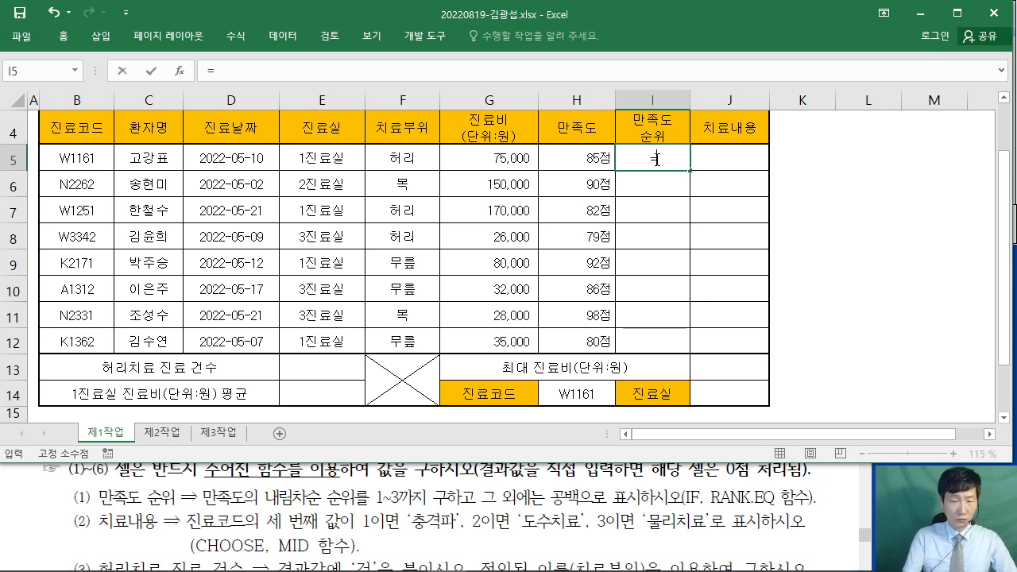
text(ㅑㄹ)
key(Hangul)
key(BackSpace)
key(BackSpace)
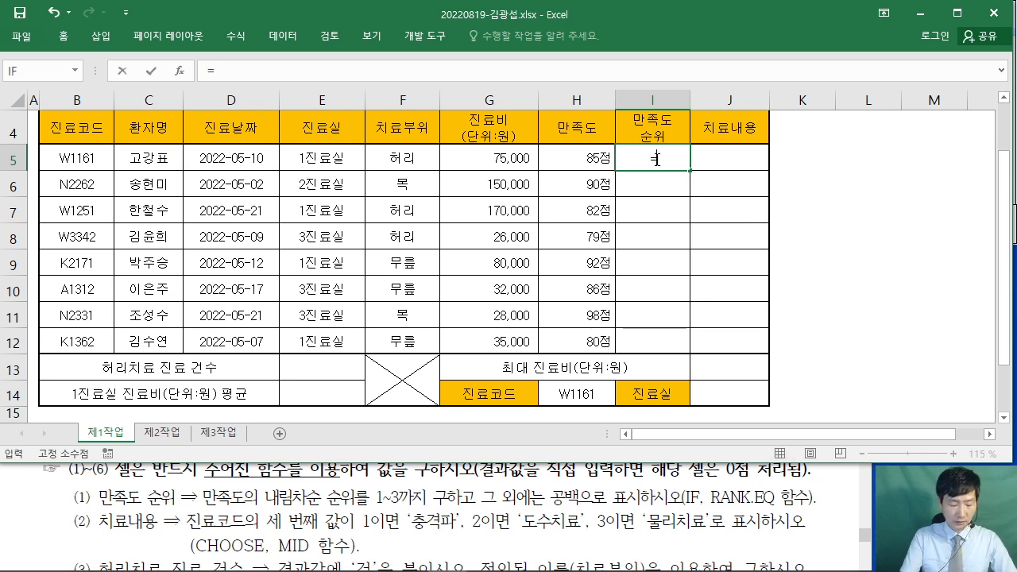
text(IUF)
key(BackSpace)
key(BackSpace)
text(F)
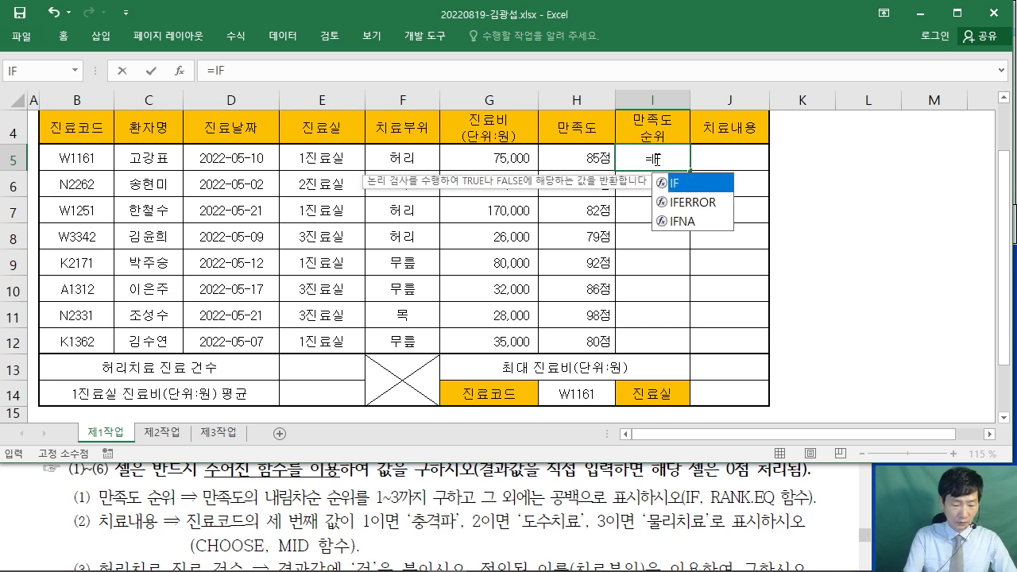
text(()
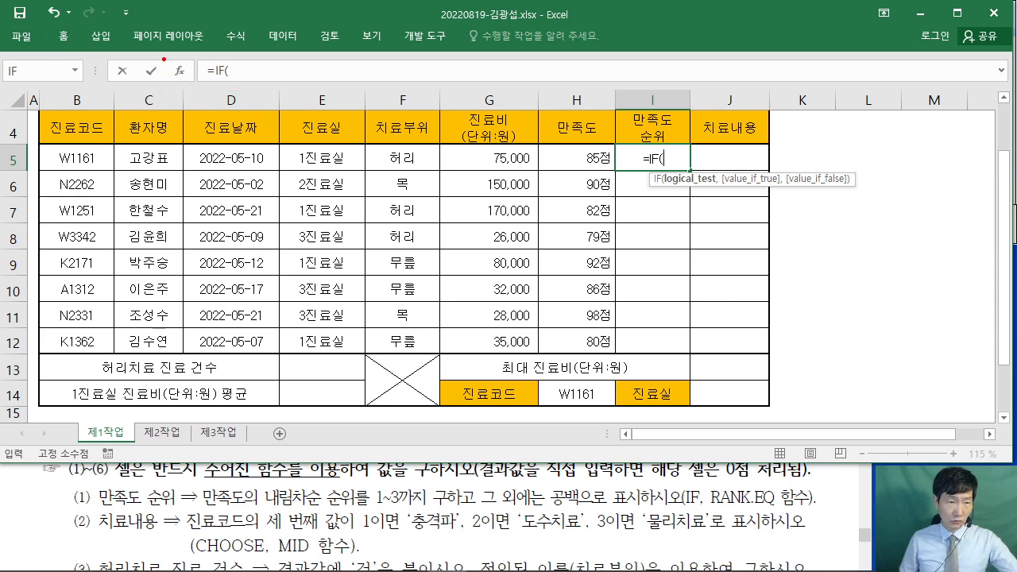
drag(188, 84, 290, 236)
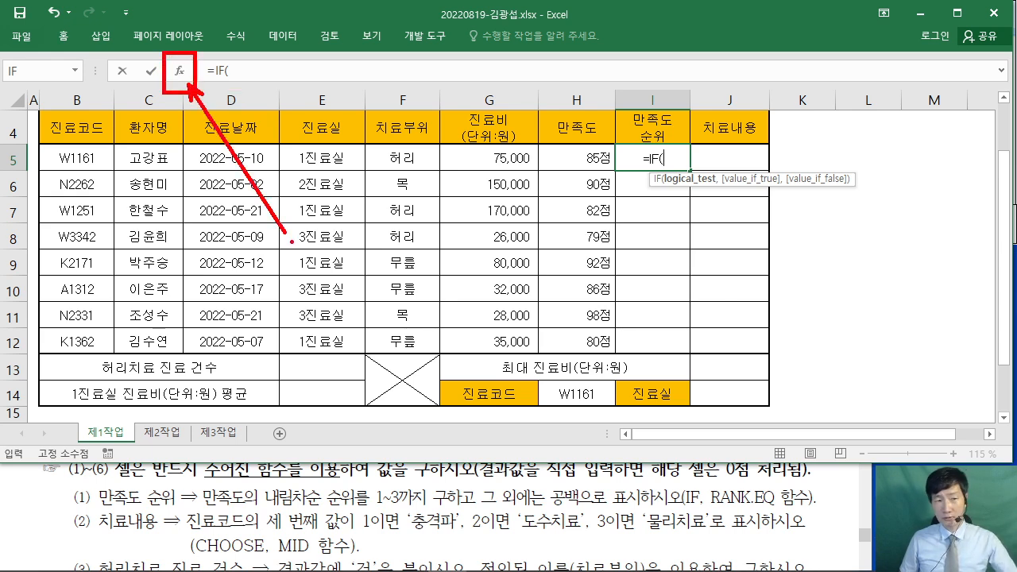
click(180, 71)
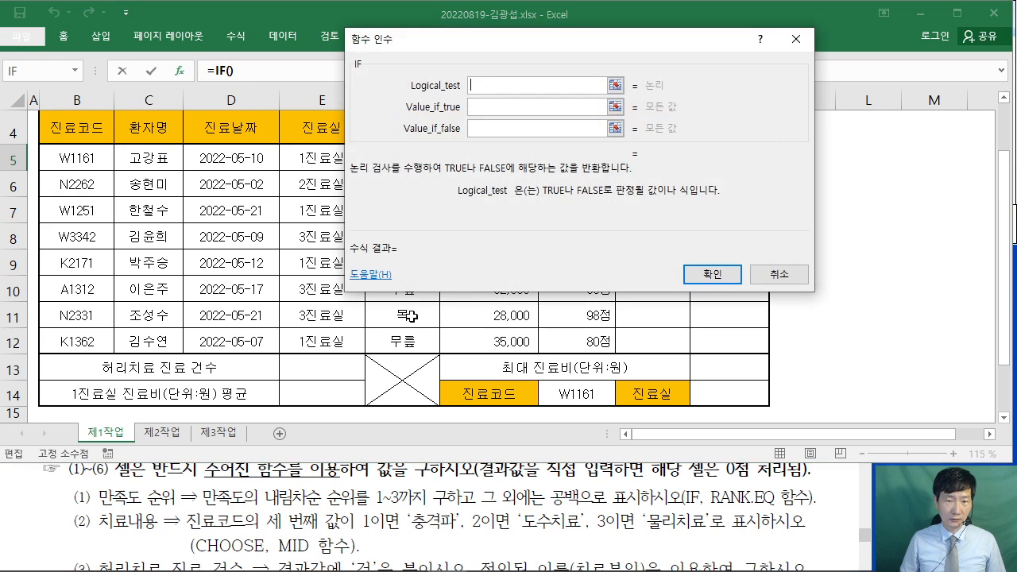
drag(612, 45, 728, 201)
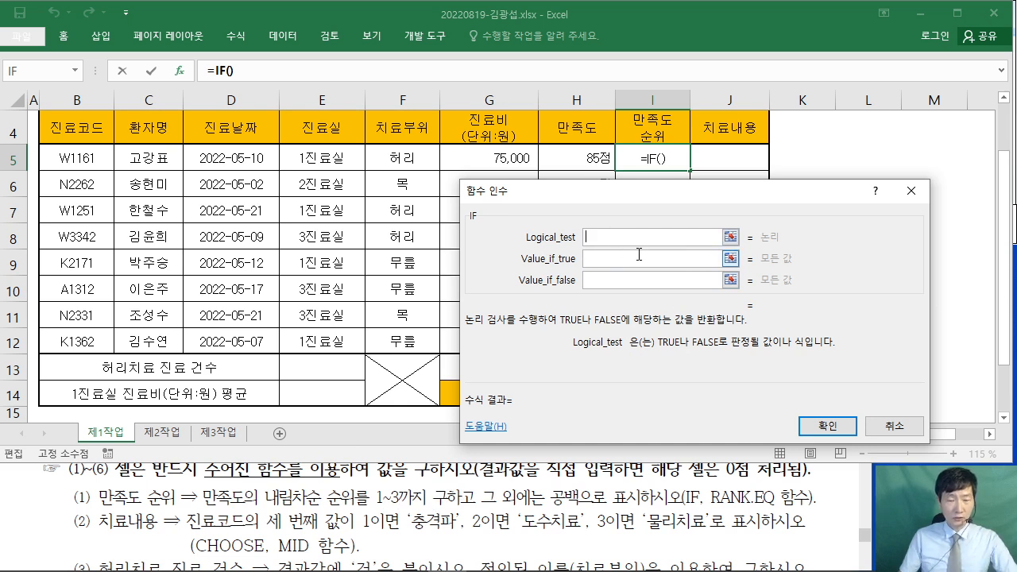
Nest RANK.EQ in the IF function's Logical_test and bring up the RANK.EQ arguments.
text(RANK)
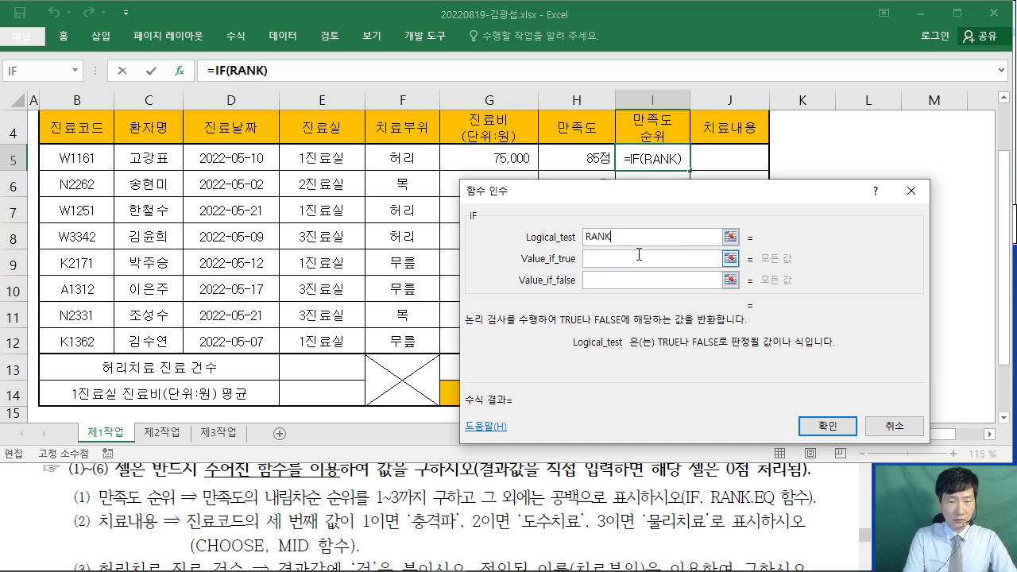
text(.EQ()
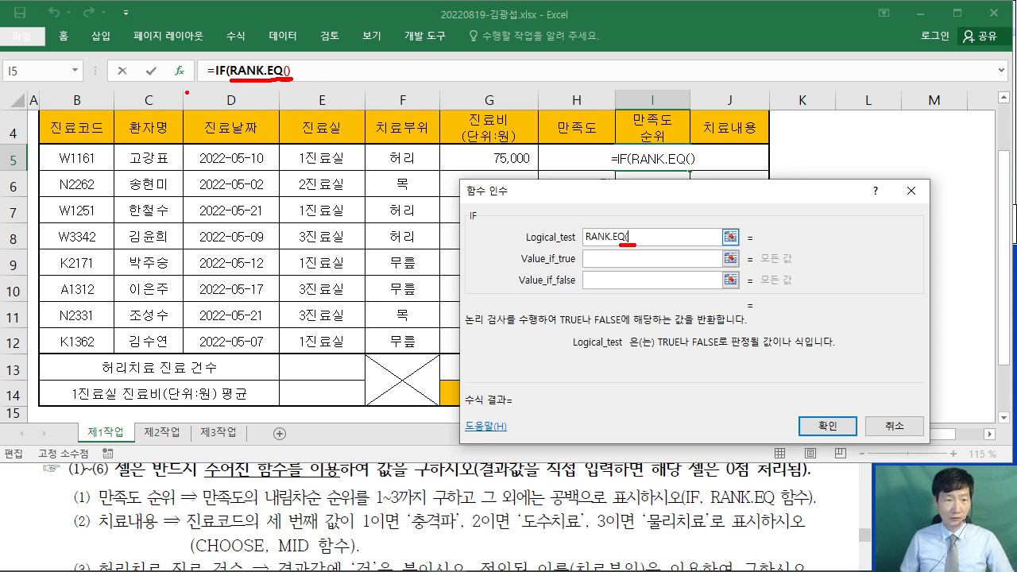
drag(294, 203, 260, 77)
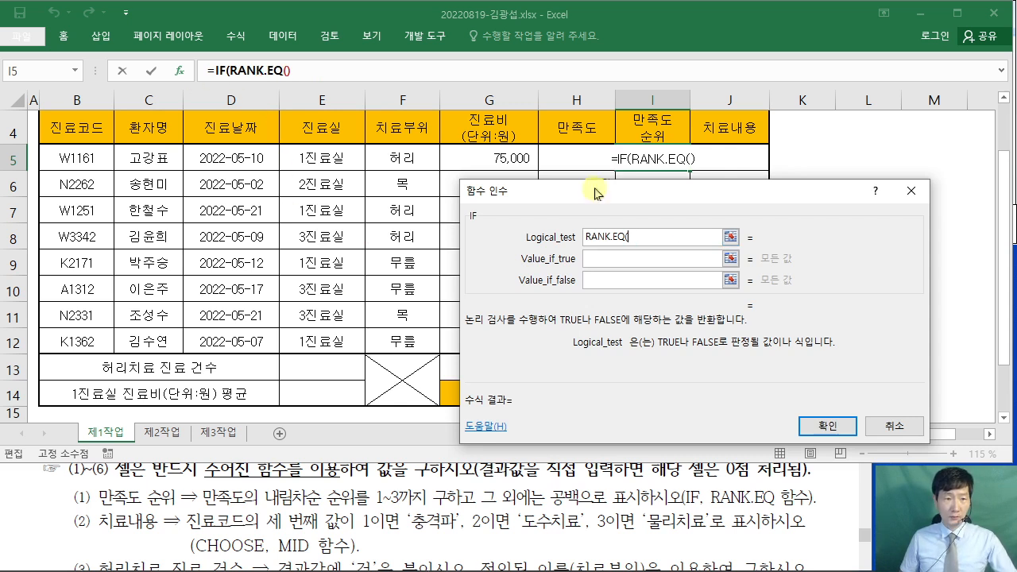
click(236, 71)
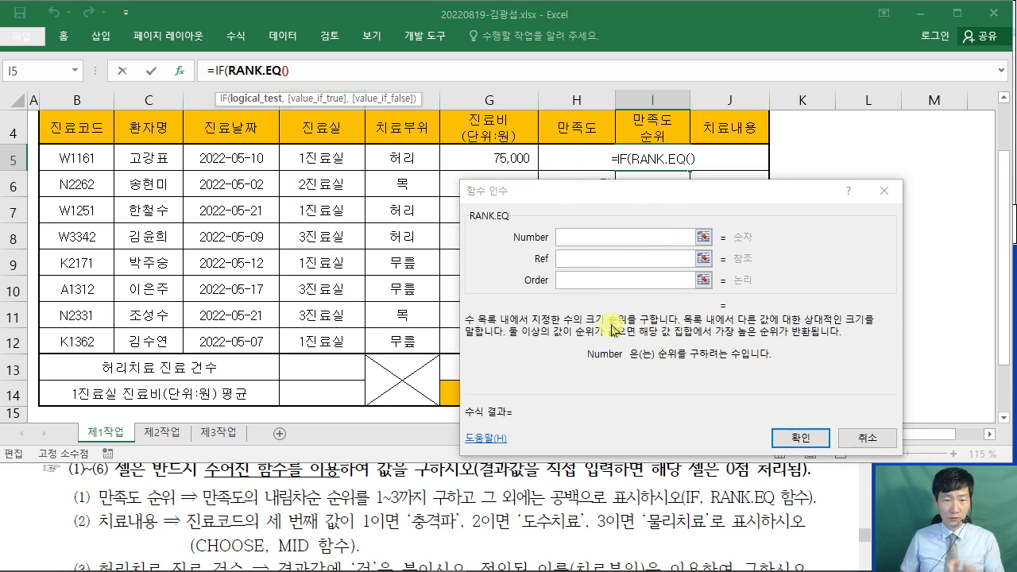
click(571, 237)
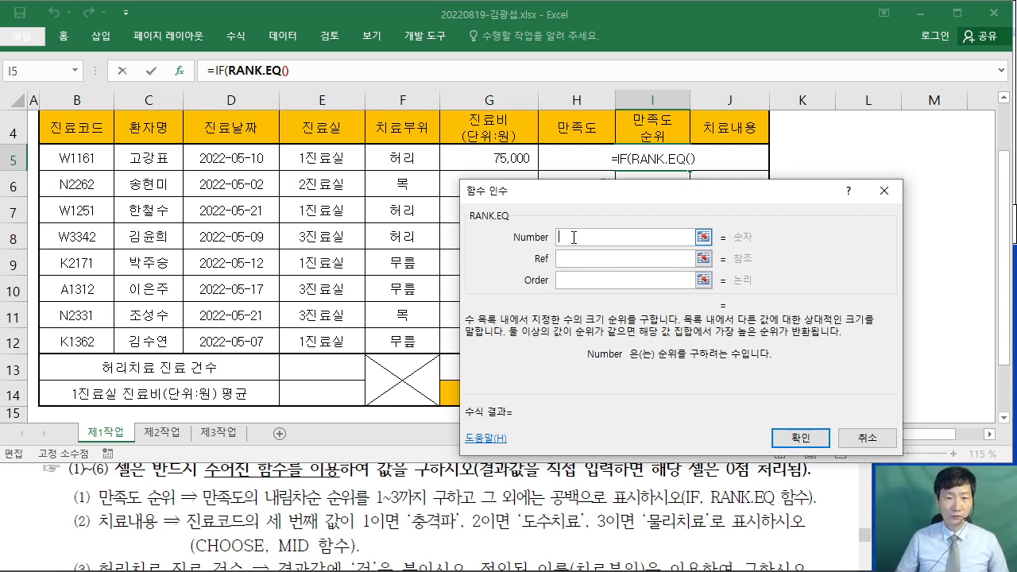
Set RANK.EQ's Number argument to H5 and its Ref argument to the 만족도 range H5:H12.
drag(590, 195, 795, 102)
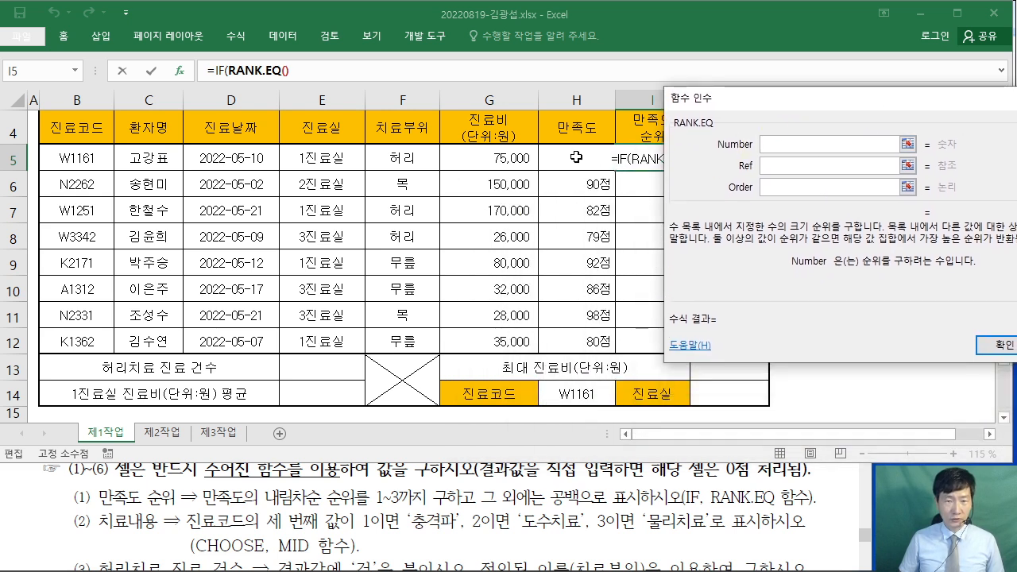
click(576, 157)
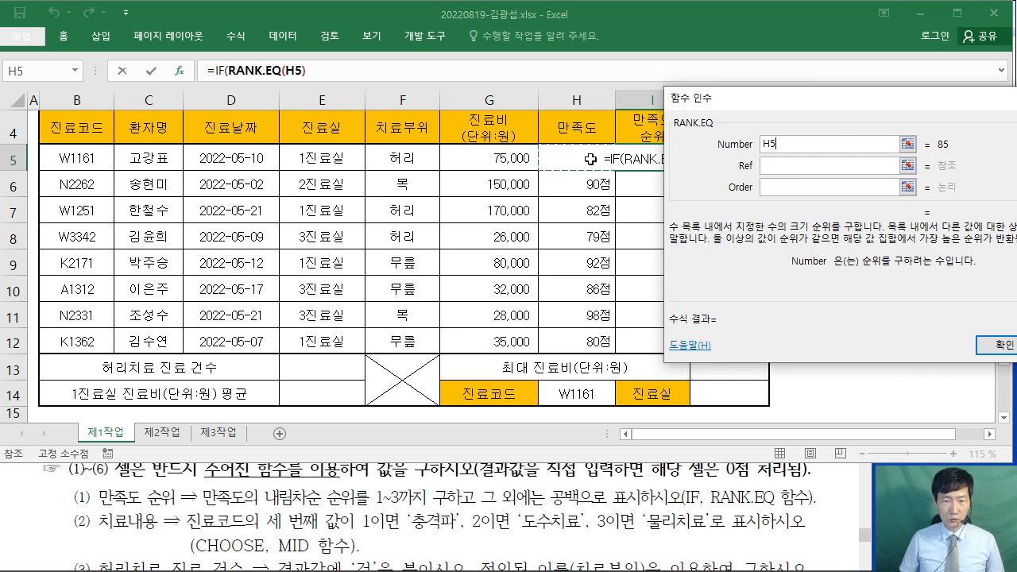
click(768, 166)
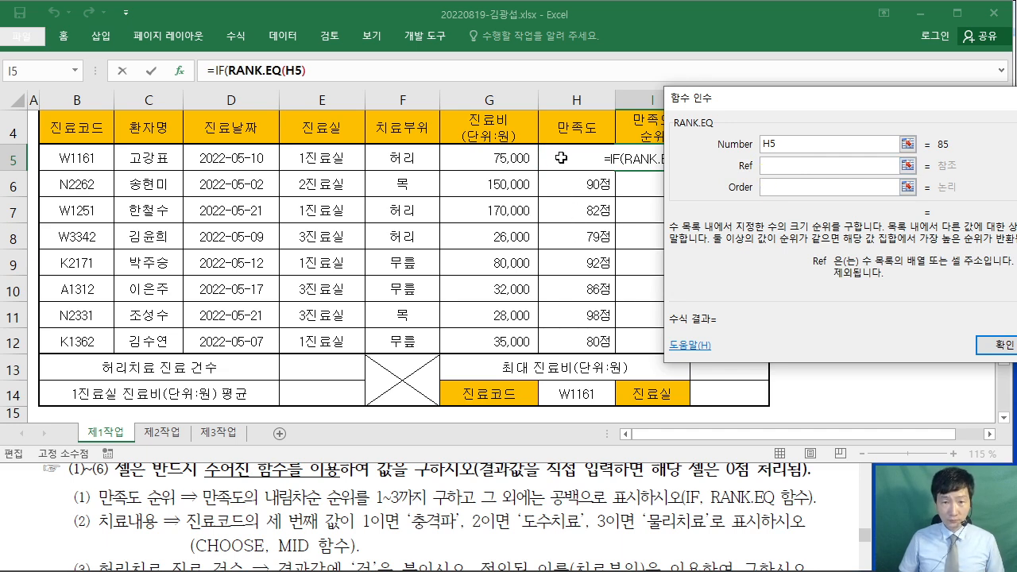
drag(561, 155, 574, 344)
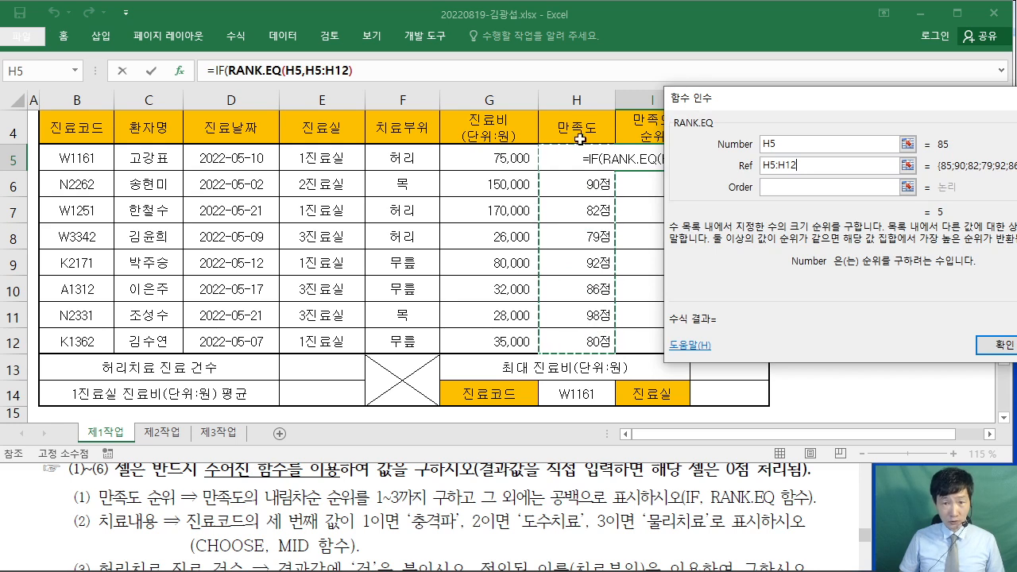
drag(822, 109, 248, 179)
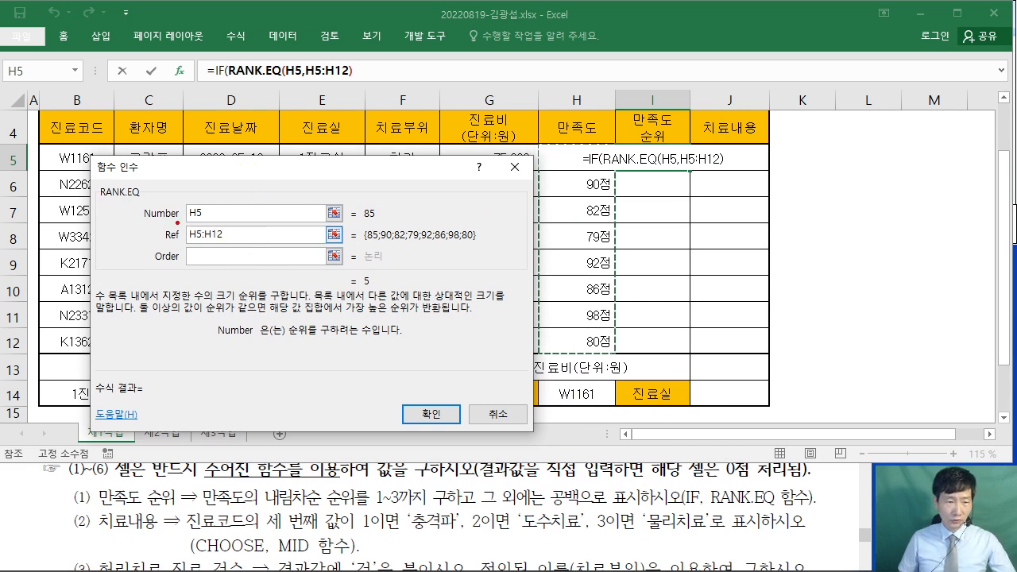
drag(177, 222, 242, 245)
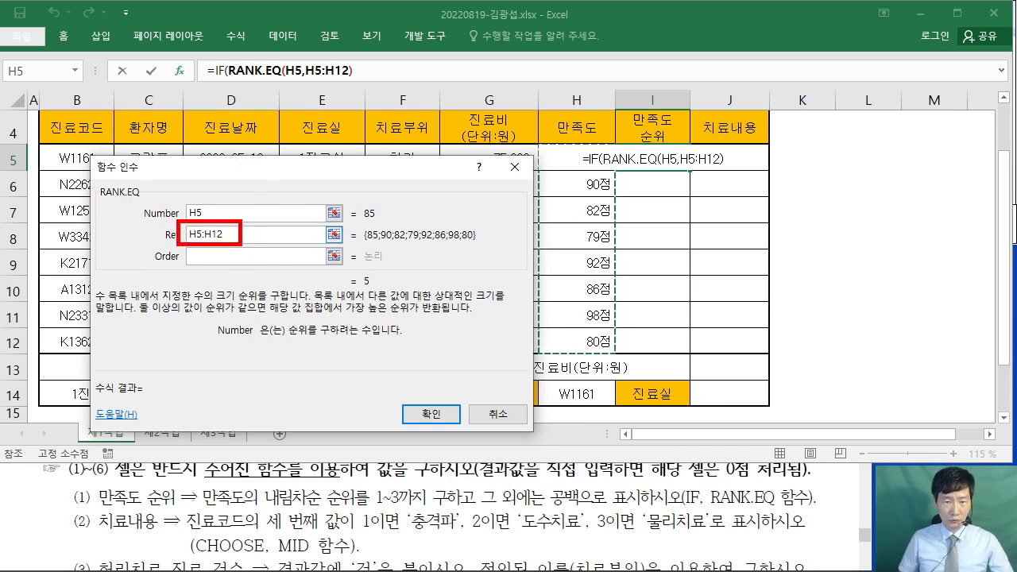
mouse_move(535, 144)
mouse_down()
mouse_move(620, 368)
mouse_move(618, 351)
mouse_up()
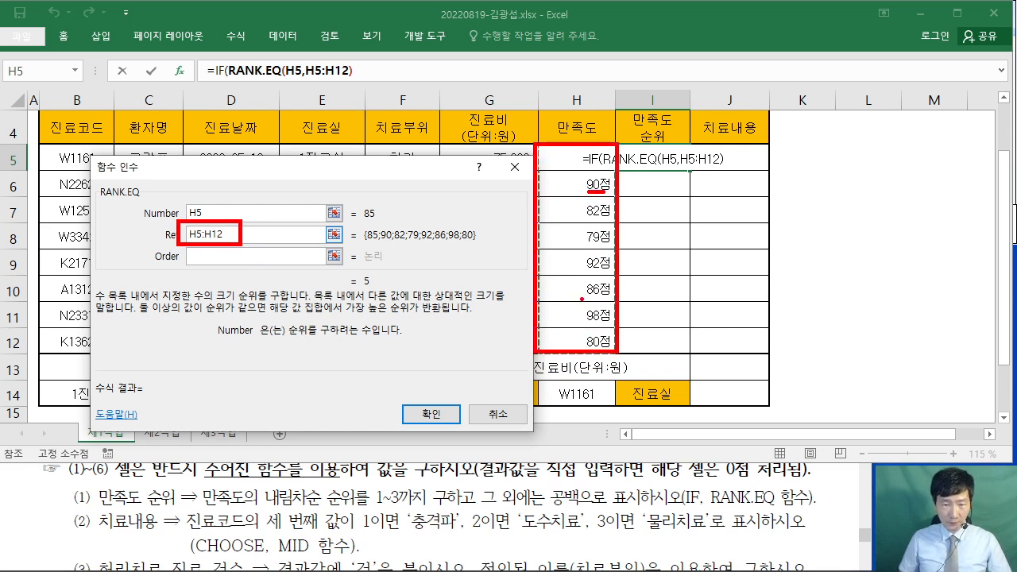
drag(582, 299, 614, 298)
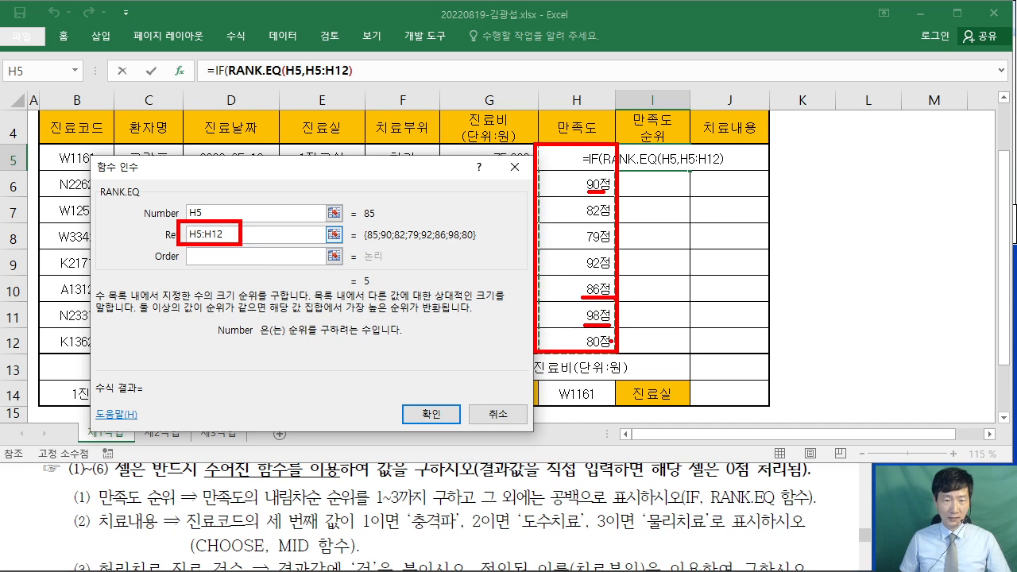
drag(581, 151, 531, 201)
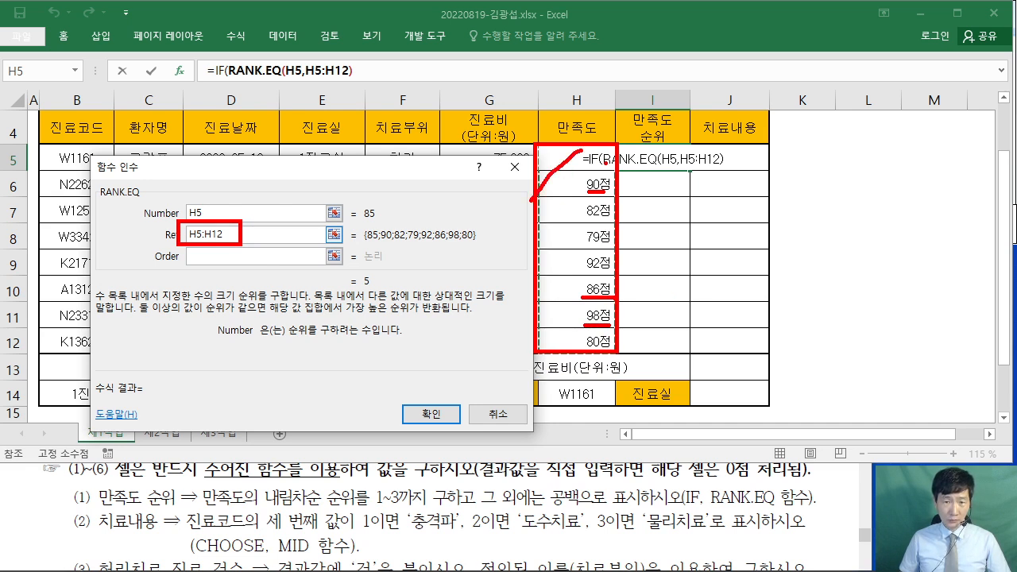
drag(608, 162, 545, 258)
drag(609, 230, 550, 314)
drag(596, 291, 560, 350)
mouse_move(690, 169)
mouse_down()
mouse_move(698, 187)
mouse_move(706, 181)
mouse_move(683, 348)
mouse_up()
drag(687, 193, 684, 190)
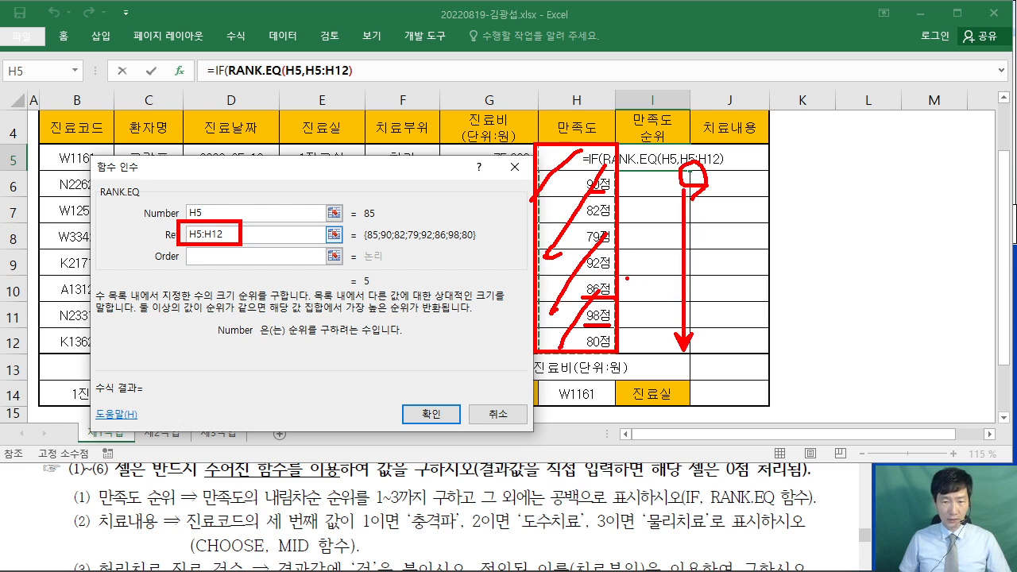
drag(619, 254, 688, 276)
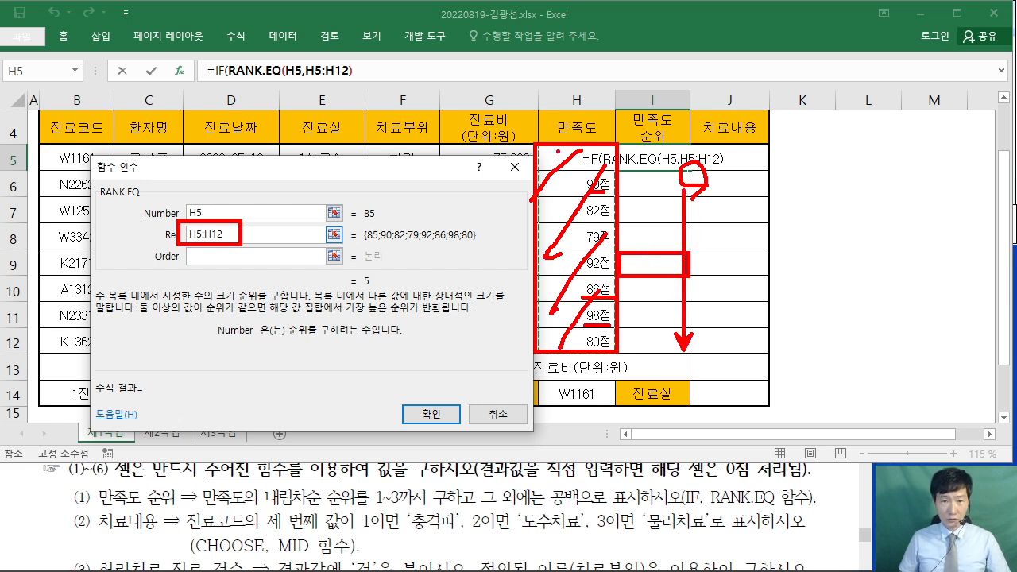
mouse_move(557, 148)
mouse_down()
mouse_move(600, 177)
mouse_move(605, 216)
mouse_move(594, 246)
mouse_up()
drag(542, 256, 603, 304)
drag(558, 311, 594, 331)
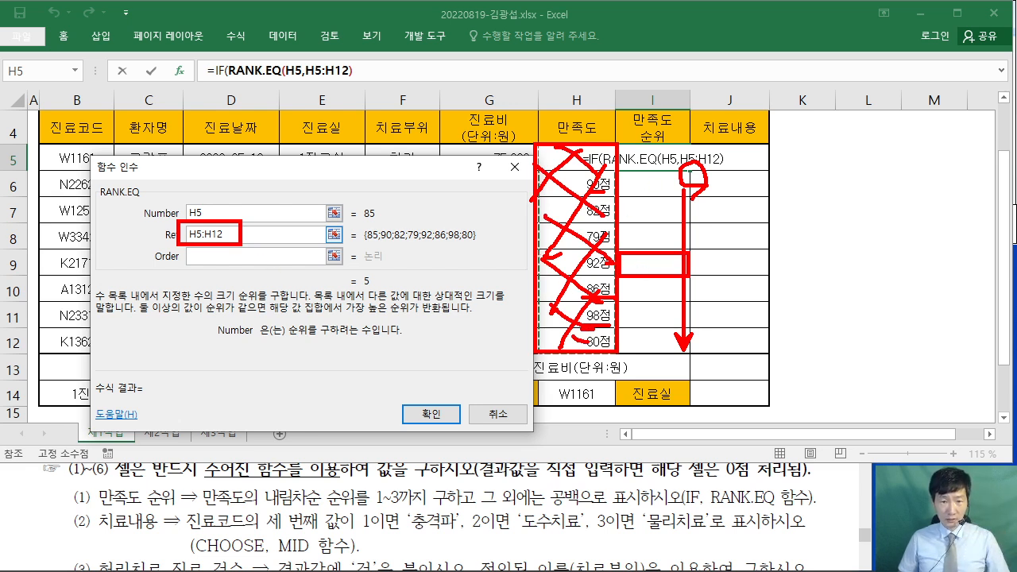
mouse_move(535, 252)
mouse_down()
mouse_move(570, 495)
mouse_move(616, 539)
mouse_up()
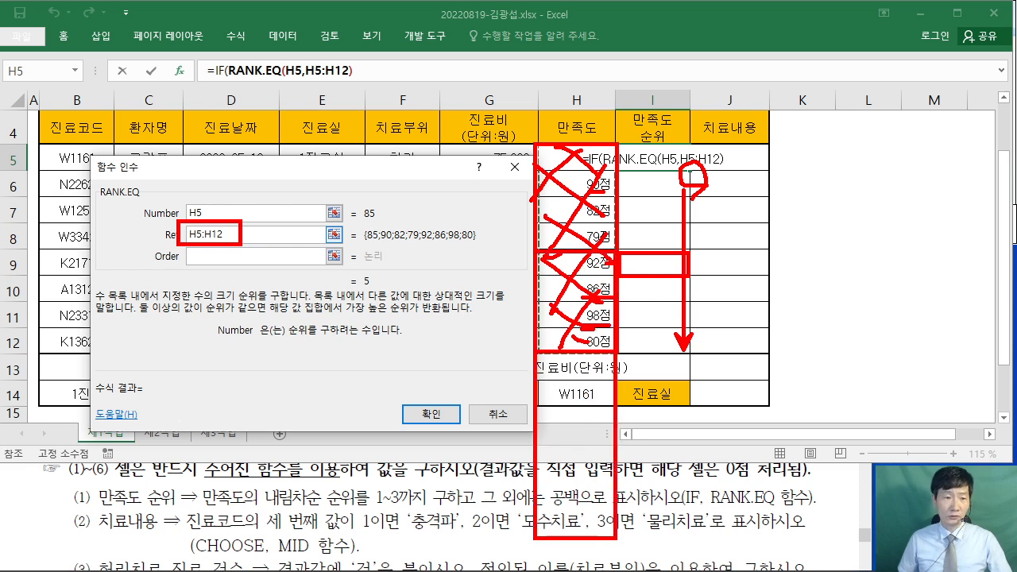
Make the RANK.EQ Ref range absolute as $H$5:$H$12.
click(241, 234)
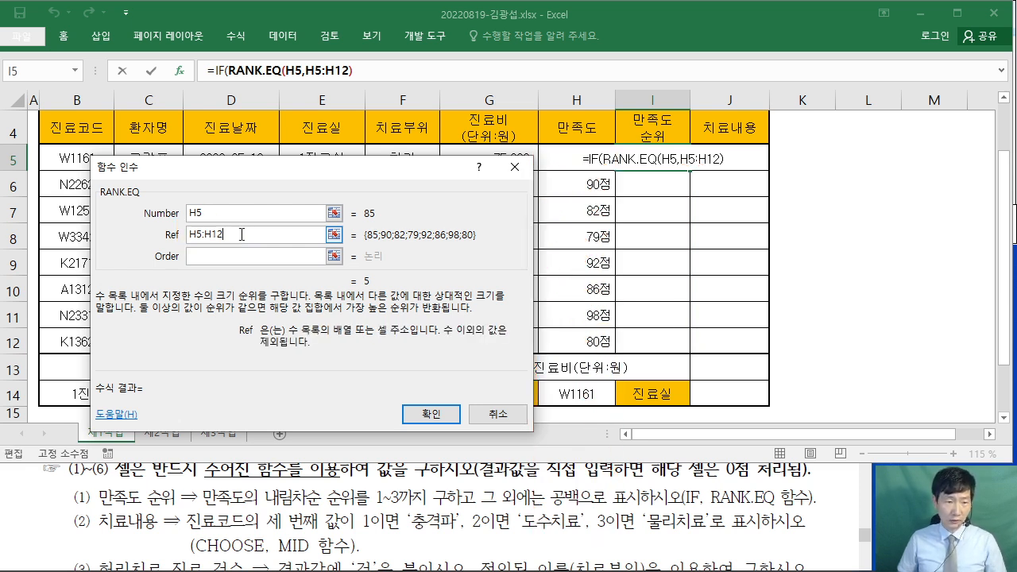
drag(246, 231, 114, 230)
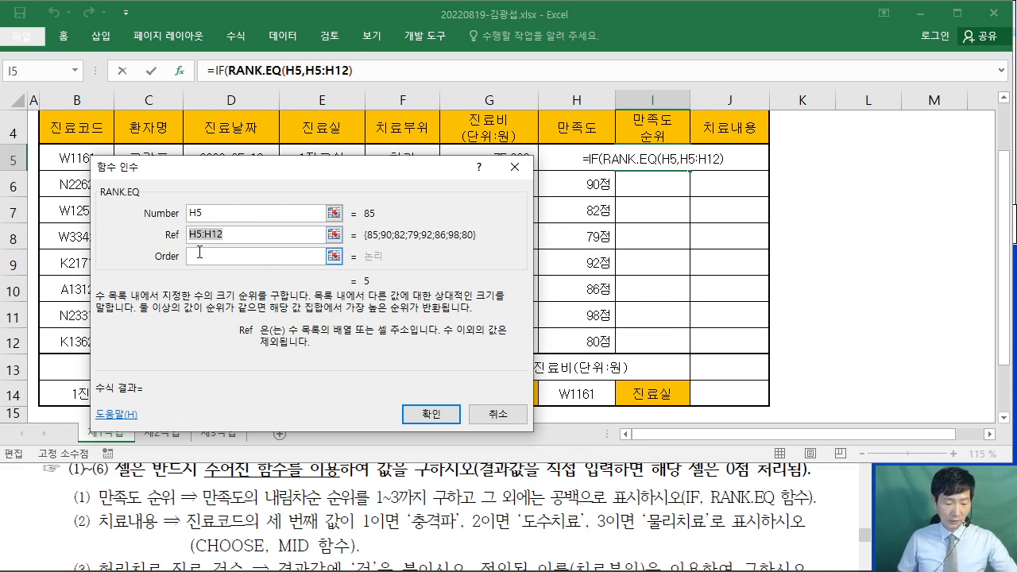
drag(324, 129, 454, 236)
mouse_move(378, 149)
mouse_down()
mouse_move(332, 153)
mouse_move(336, 208)
mouse_up()
drag(334, 180, 369, 180)
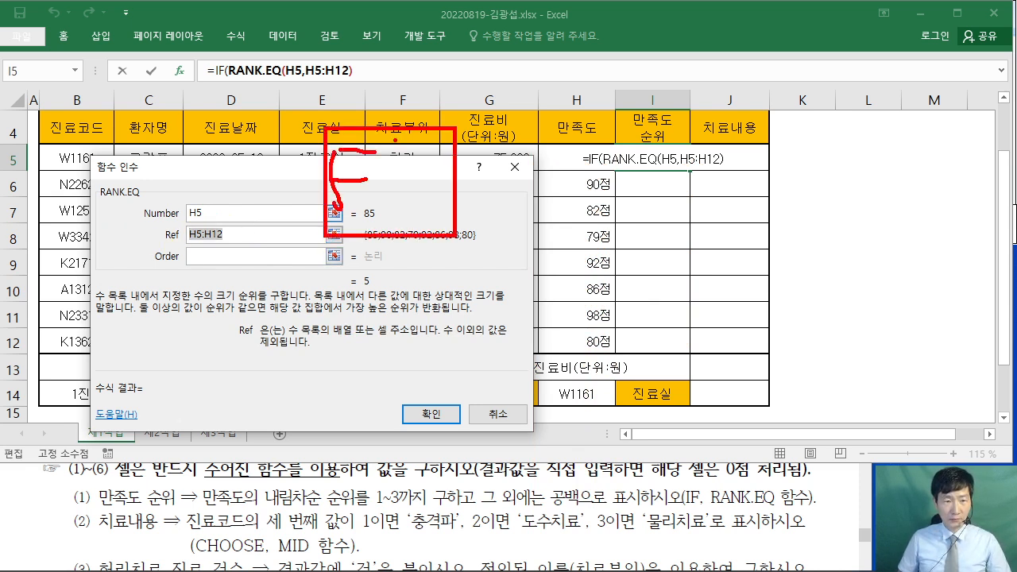
drag(373, 140, 425, 196)
drag(427, 149, 386, 209)
drag(374, 72, 498, 4)
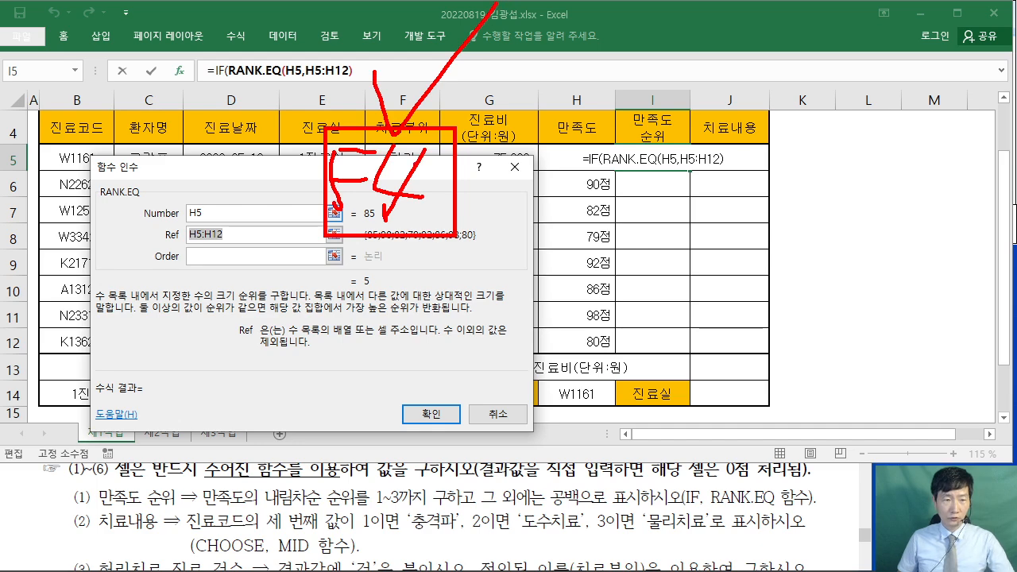
key(Escape)
key(F4)
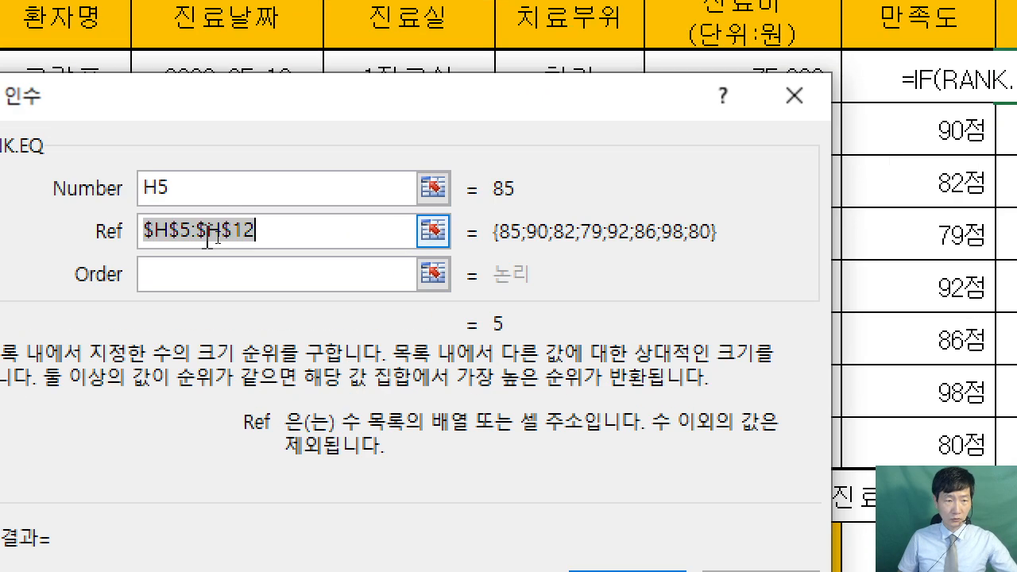
click(284, 237)
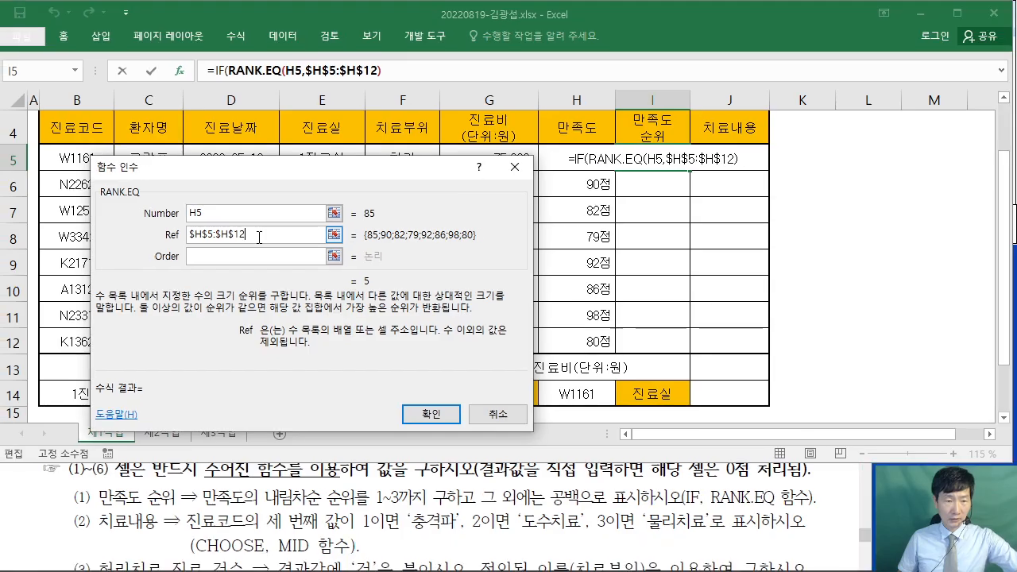
Set RANK.EQ's Order argument to 0 for descending ranking and move the dialog off the table's first columns.
click(243, 255)
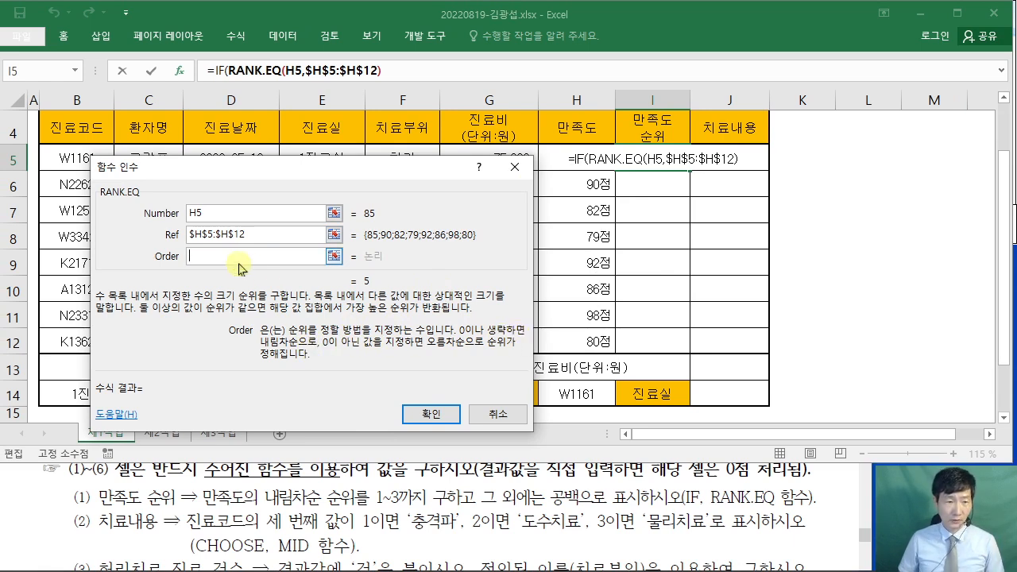
text(0)
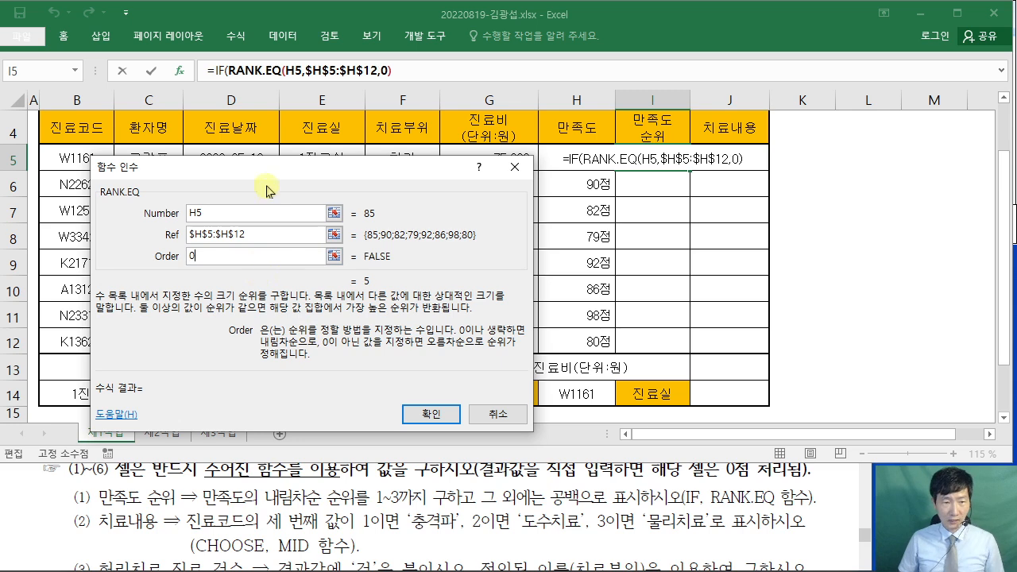
drag(266, 170, 659, 125)
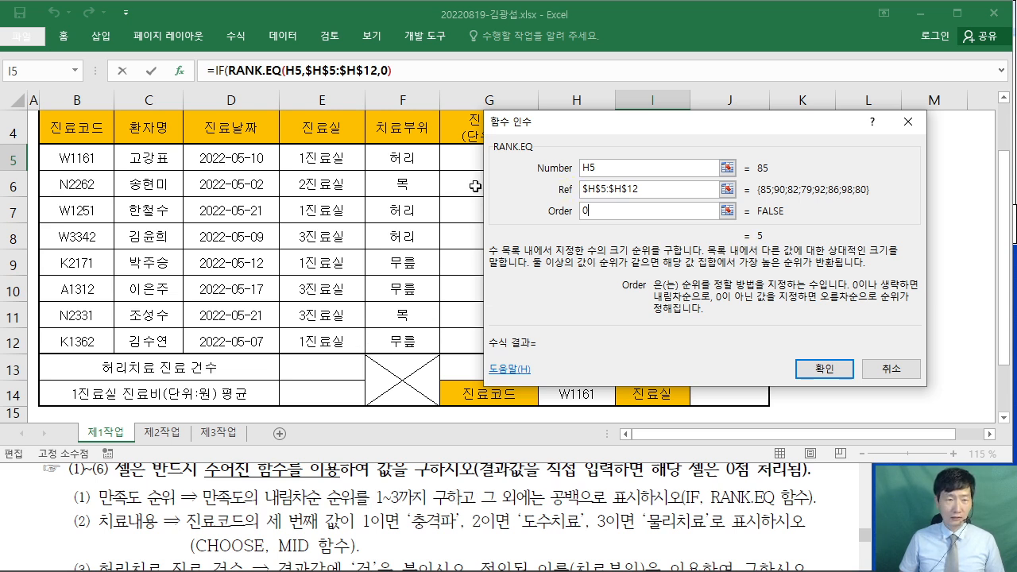
Return to the nested RANK.EQ in the formula and place the cursor after its closing parenthesis.
click(220, 71)
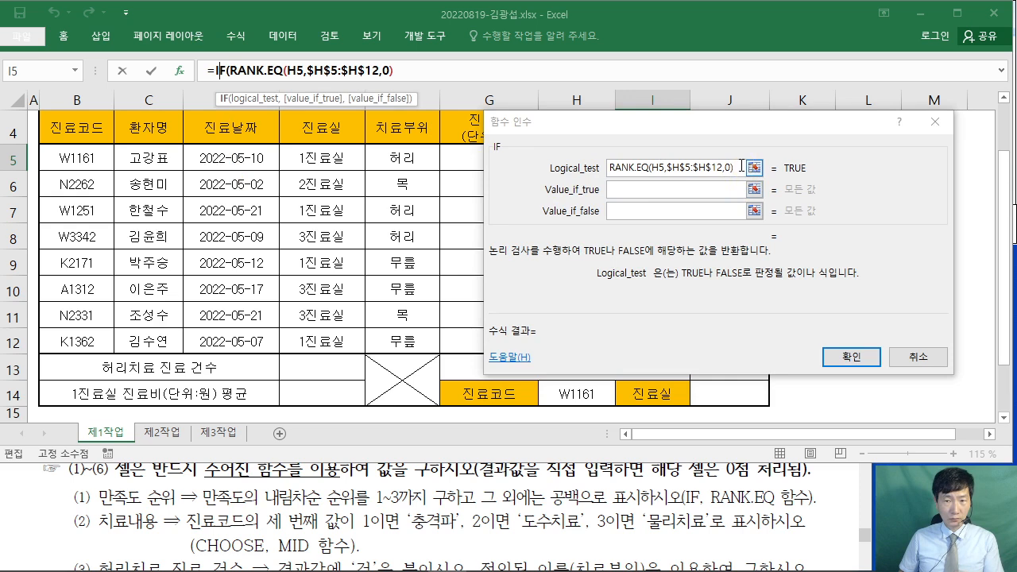
click(405, 72)
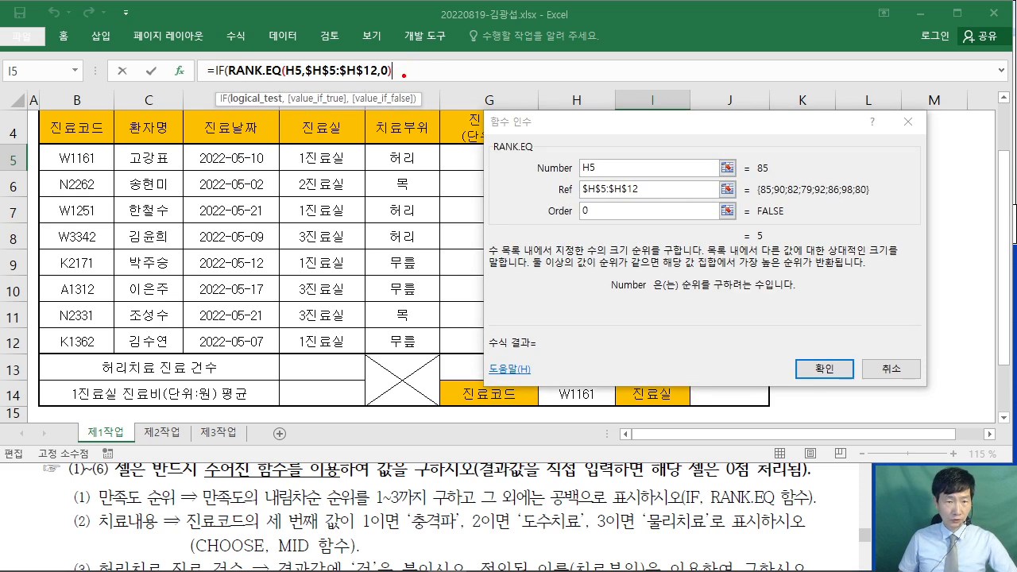
drag(398, 76, 475, 245)
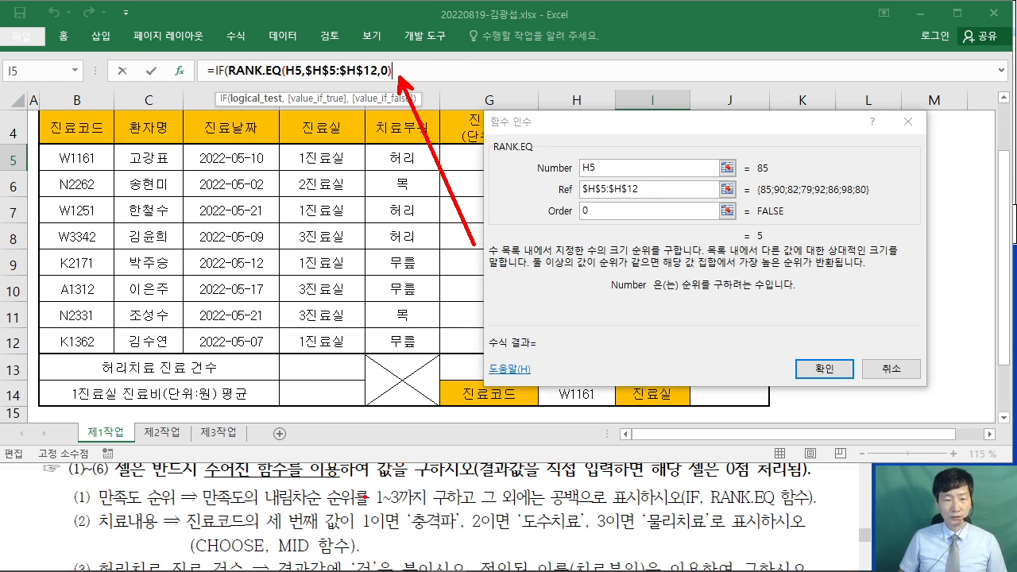
drag(387, 511, 453, 513)
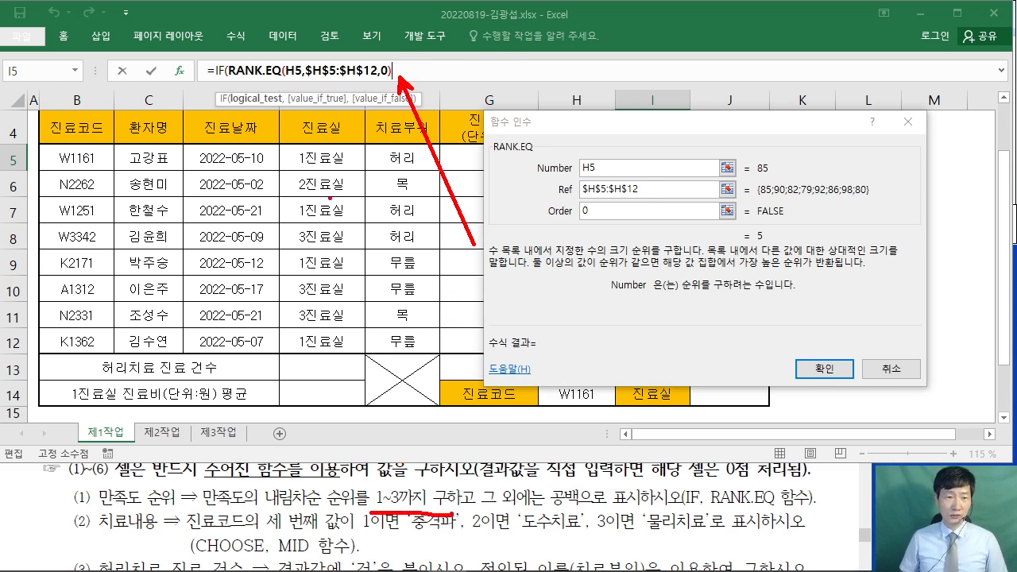
mouse_move(312, 141)
mouse_down()
mouse_move(291, 157)
mouse_move(322, 366)
mouse_move(322, 146)
mouse_up()
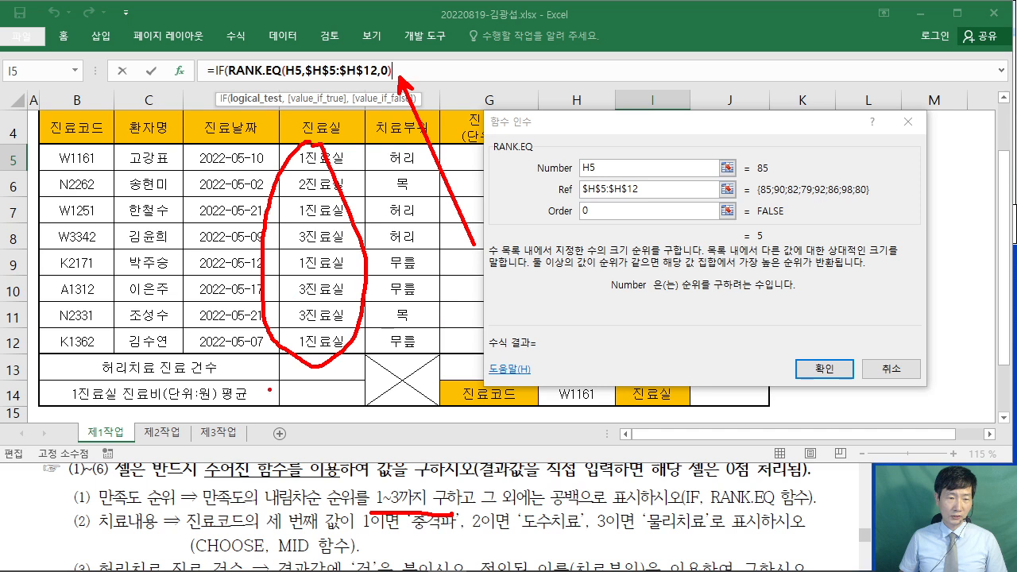
drag(272, 383, 273, 421)
drag(294, 403, 359, 385)
mouse_move(380, 351)
mouse_down()
mouse_move(364, 383)
mouse_move(381, 389)
mouse_up()
drag(263, 421, 401, 422)
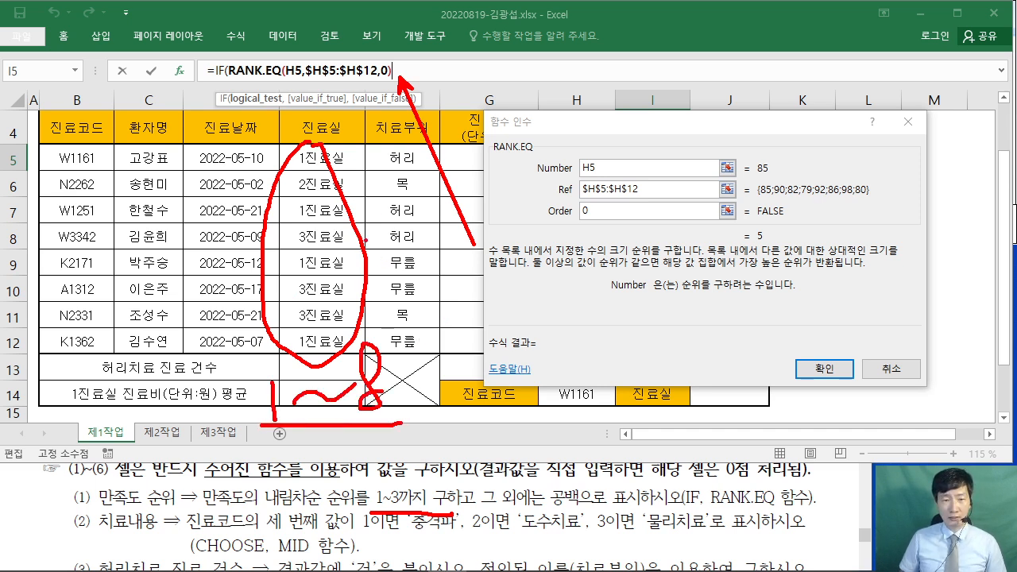
mouse_move(427, 57)
mouse_down()
mouse_move(409, 70)
mouse_move(429, 81)
mouse_up()
mouse_move(425, 65)
mouse_down()
mouse_move(481, 63)
mouse_move(471, 78)
mouse_up()
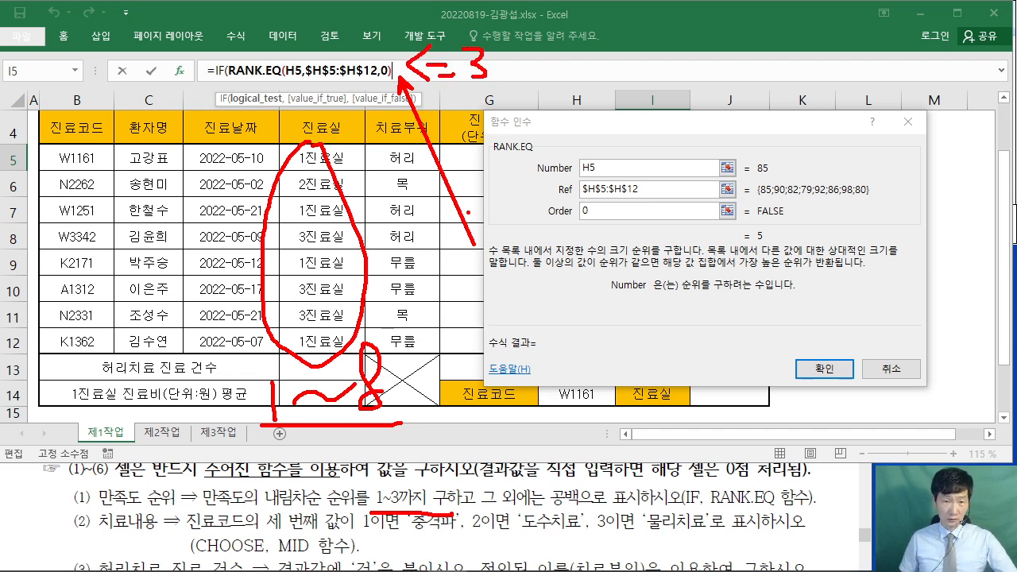
key(Escape)
Append <=3 after the RANK.EQ expression to complete the IF function's Logical_test.
click(435, 80)
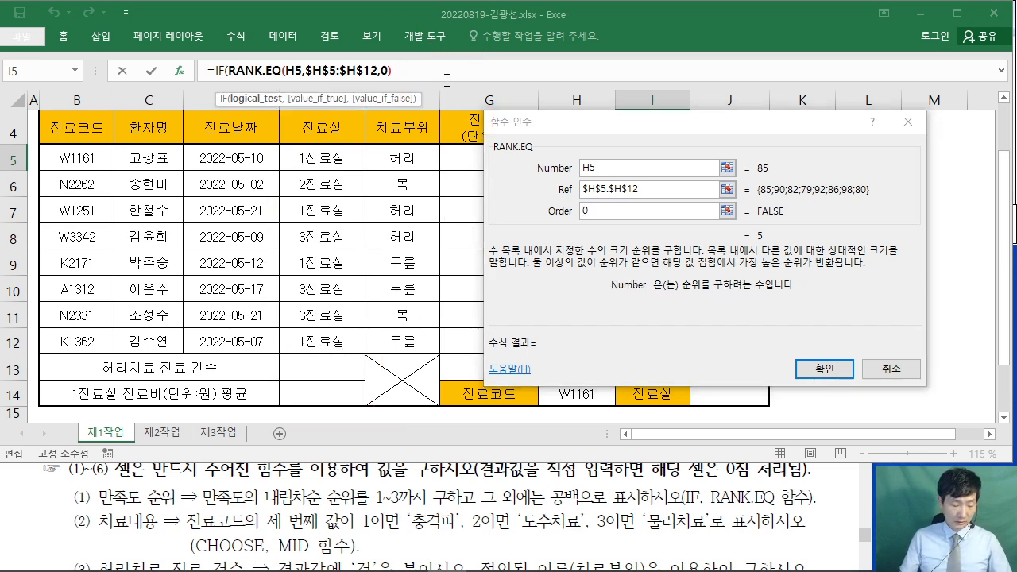
text(<=3)
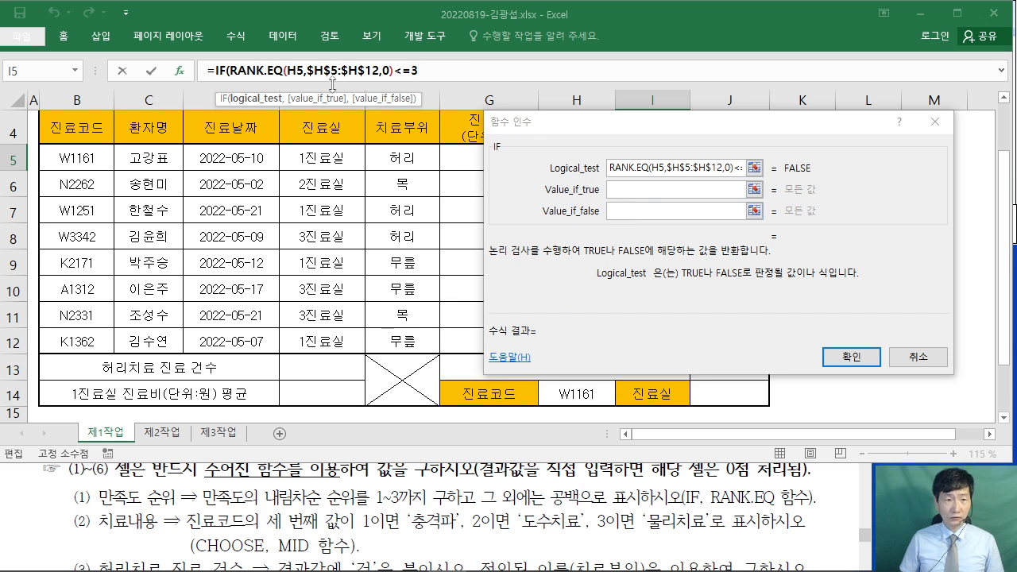
Copy RANK.EQ(H5,$H$5:$H$12,0) from the formula and paste it as the IF function's Value_if_true.
drag(236, 73, 396, 72)
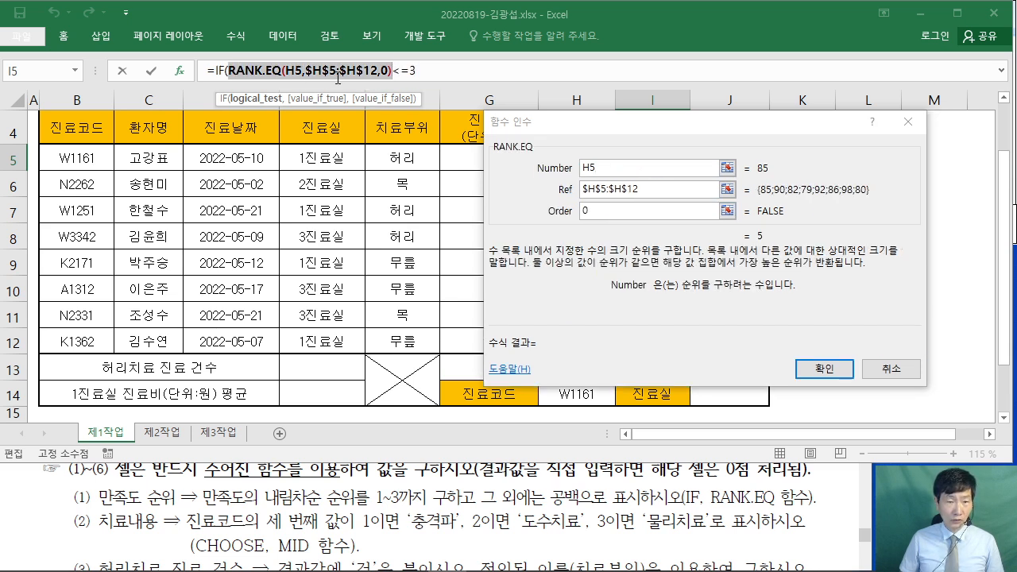
right_click(344, 70)
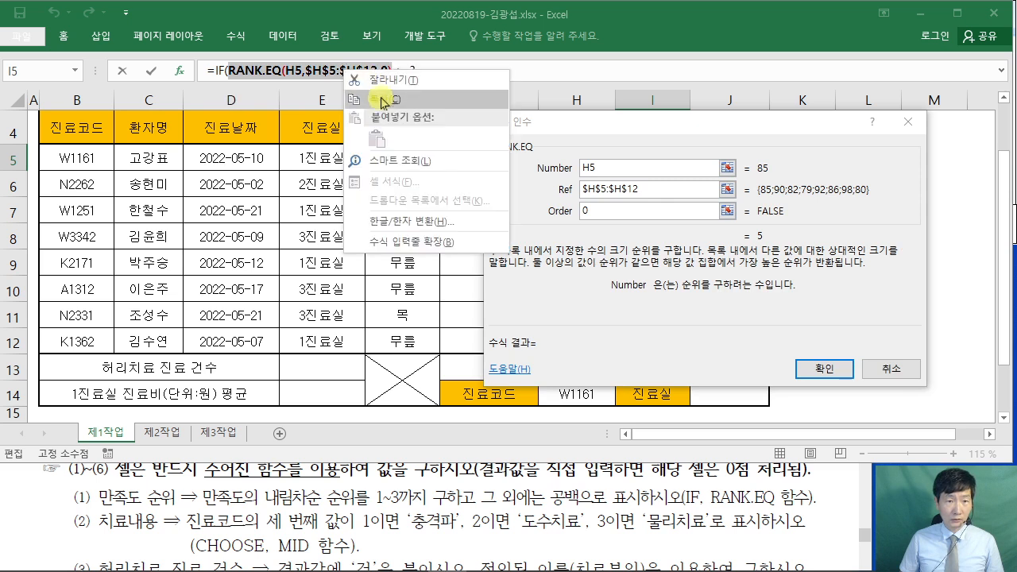
click(382, 101)
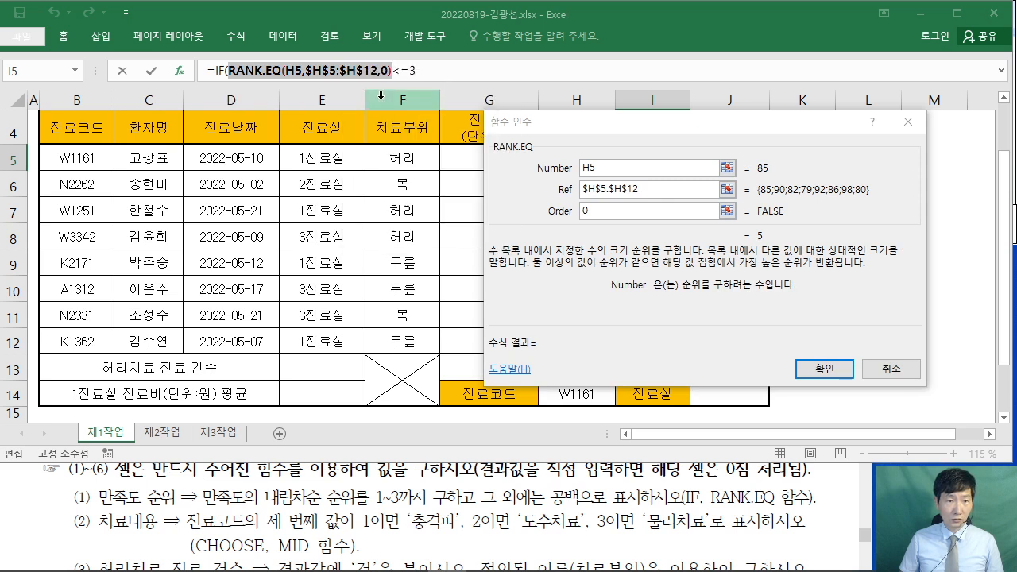
click(217, 72)
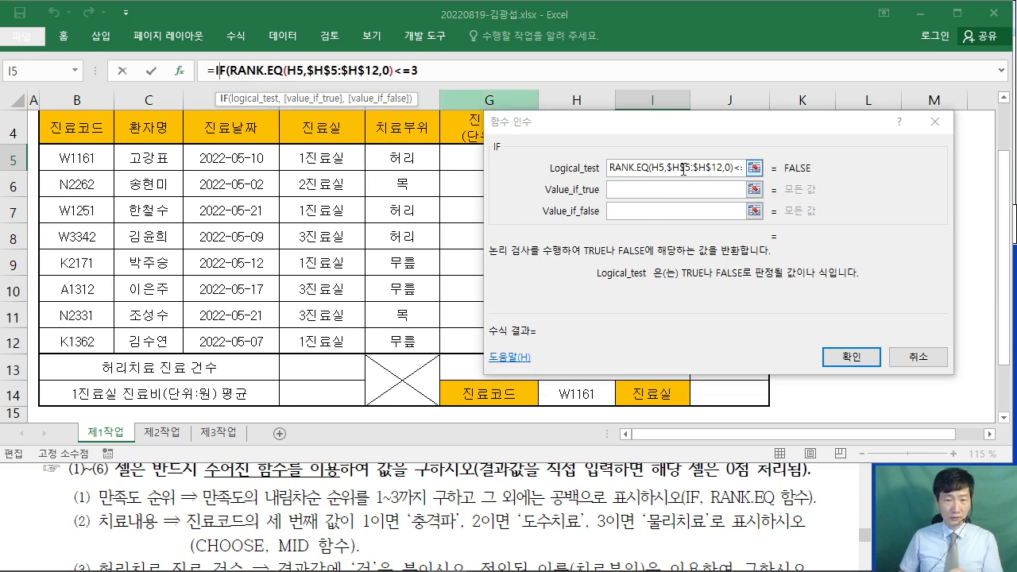
click(628, 195)
drag(602, 133, 318, 140)
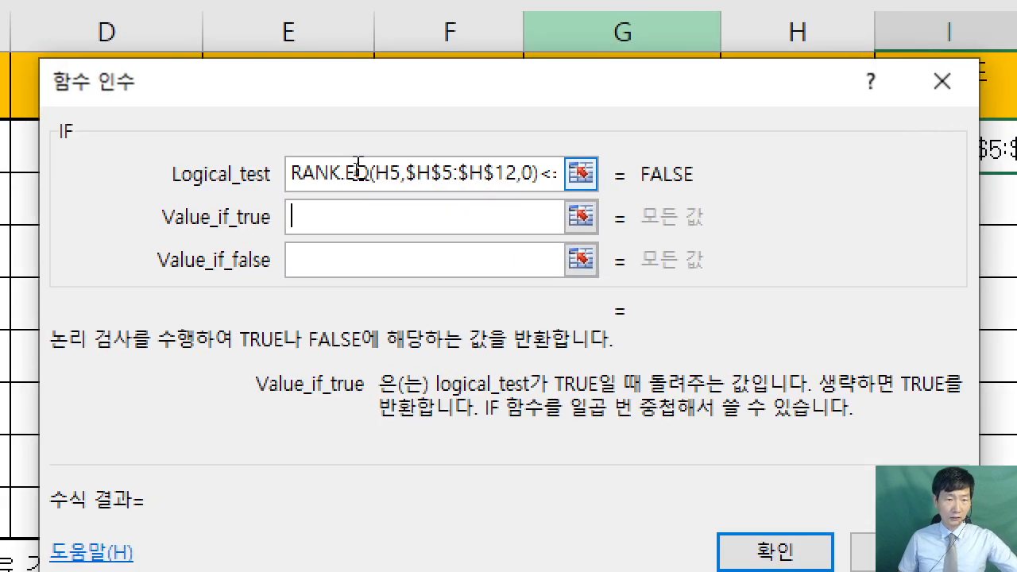
right_click(343, 219)
click(361, 310)
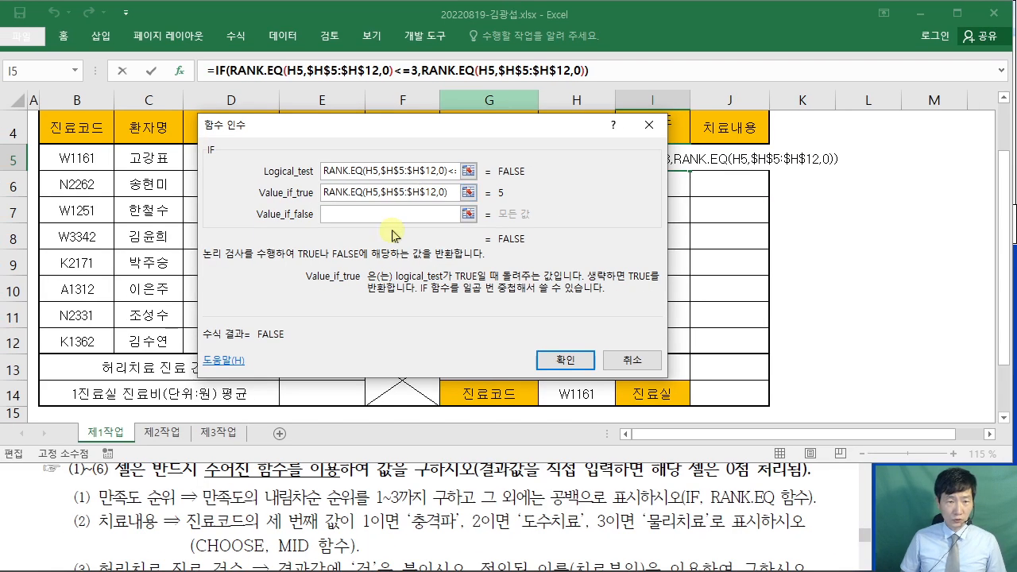
Set the IF function's Value_if_false to "" and confirm the formula in I5.
click(439, 260)
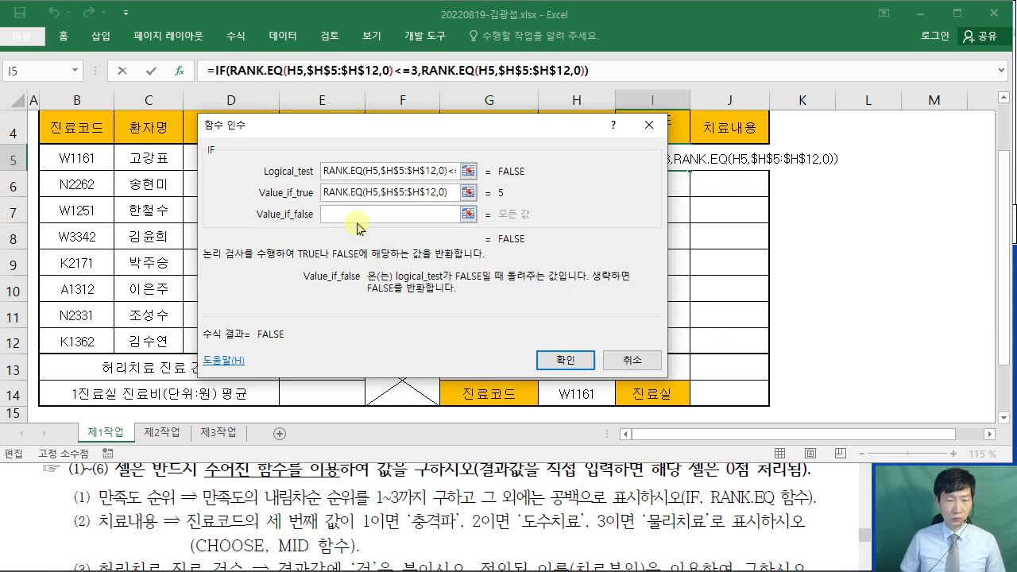
text("")
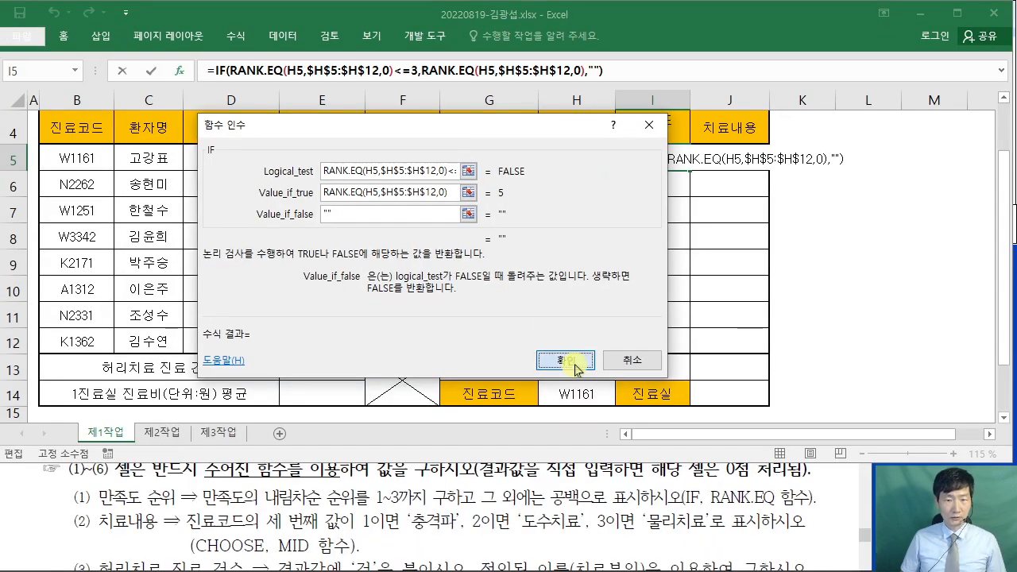
click(576, 366)
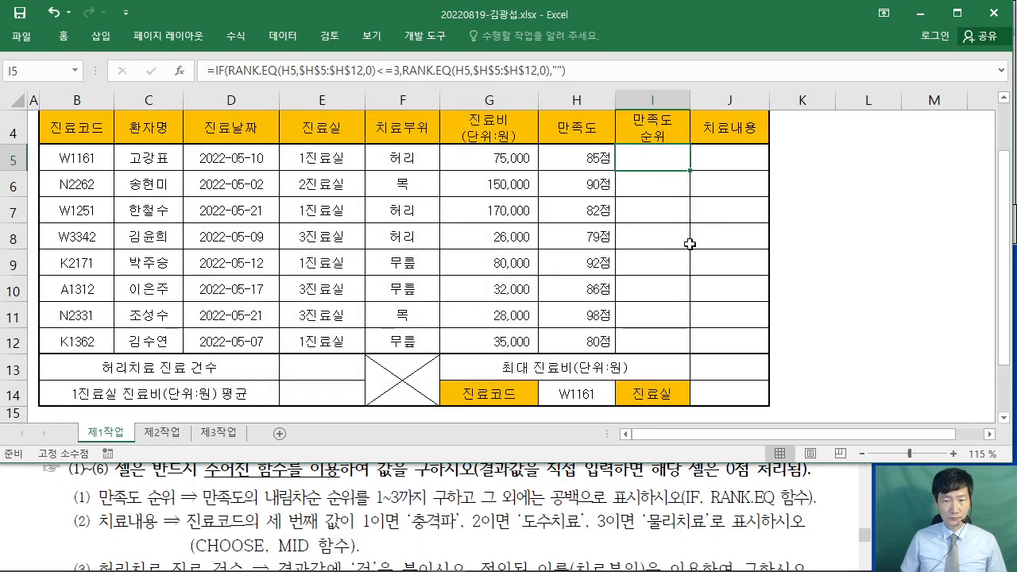
Fill the 만족도 순위 formula from I5 down to I12 without formatting.
mouse_move(701, 187)
mouse_down()
mouse_move(688, 184)
mouse_move(704, 160)
mouse_up()
mouse_move(683, 349)
mouse_down()
mouse_move(685, 186)
mouse_move(690, 342)
mouse_up()
key(Escape)
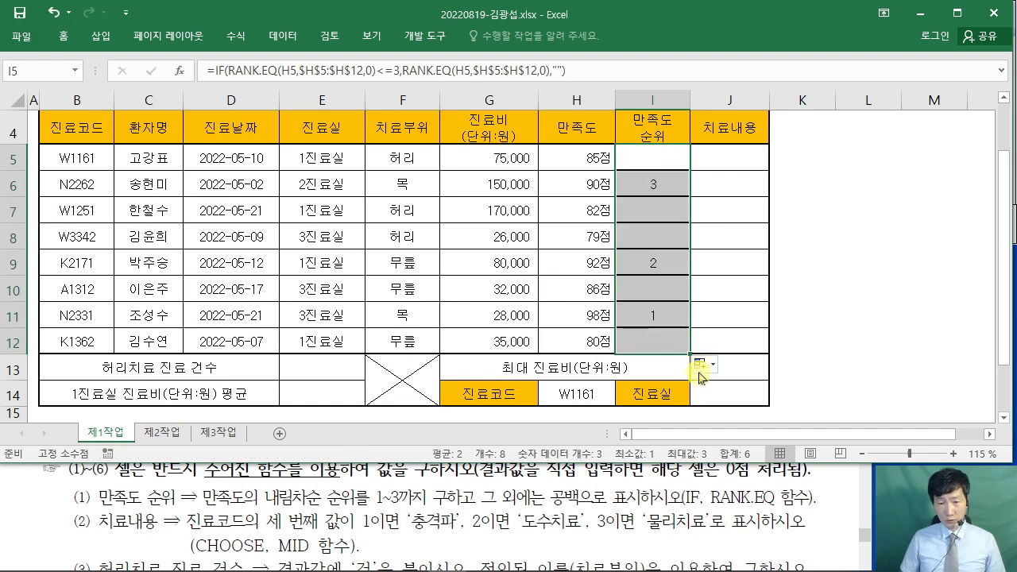
click(701, 365)
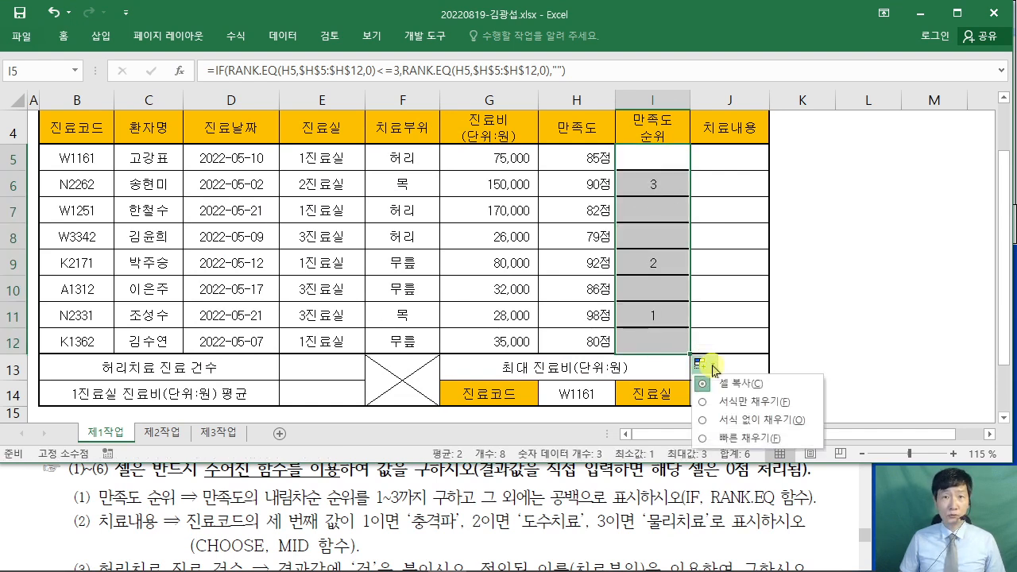
click(707, 421)
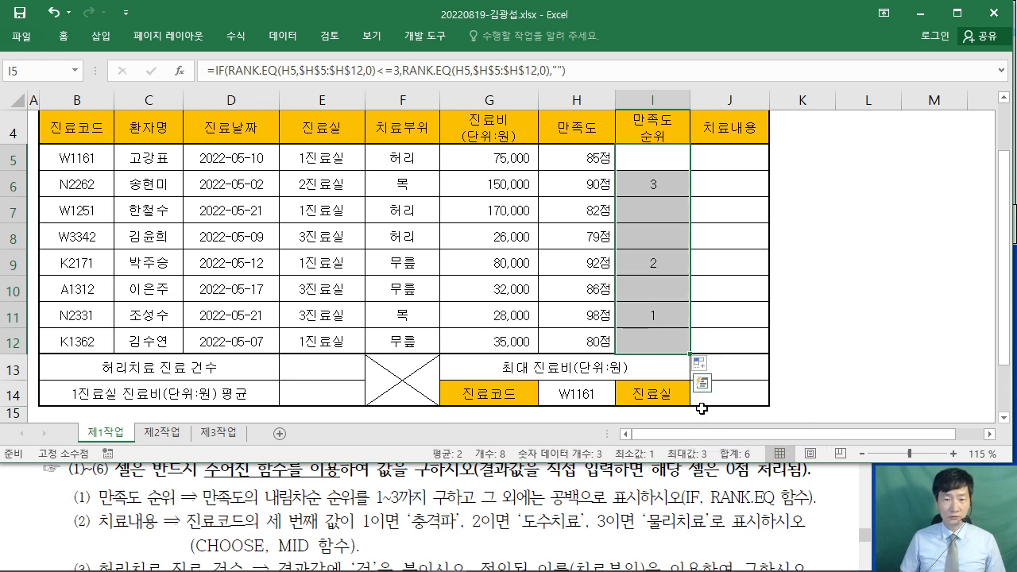
click(848, 227)
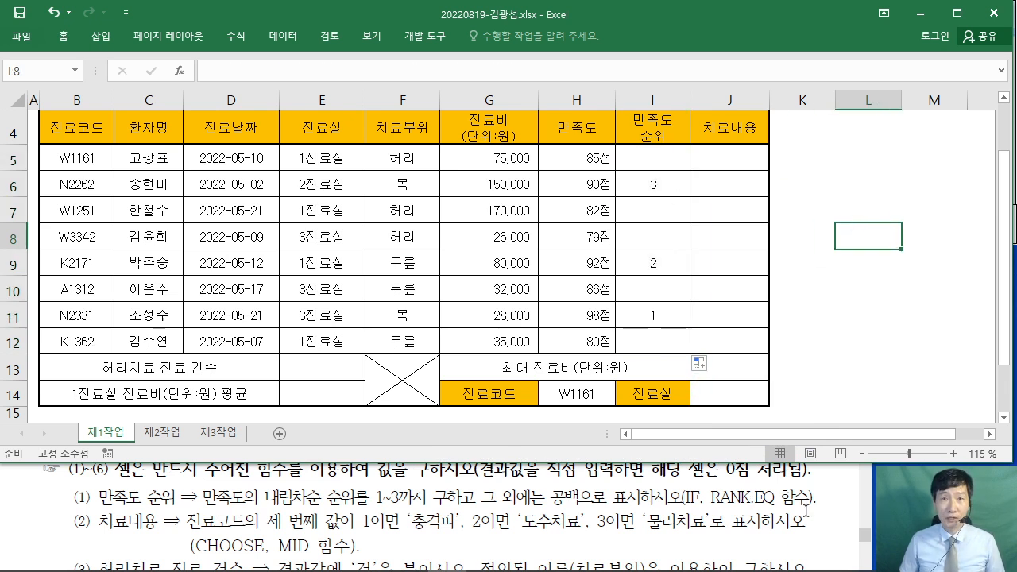
Check the 치료내용 instruction in the exam PDF, then start a CHOOSE function in J5 with its arguments dialog clear of the table.
click(727, 161)
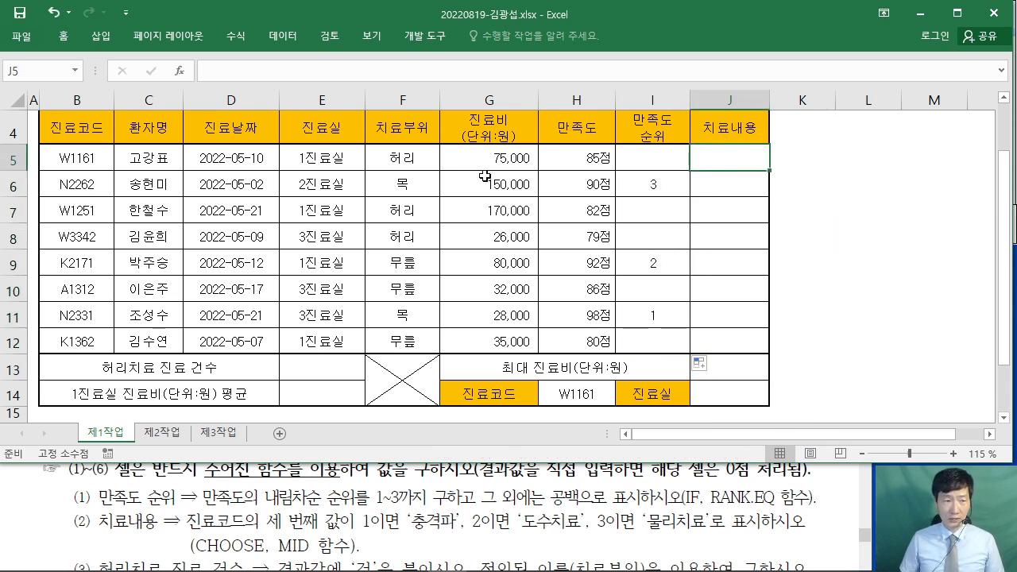
click(703, 485)
scroll(701, 487, down, 2)
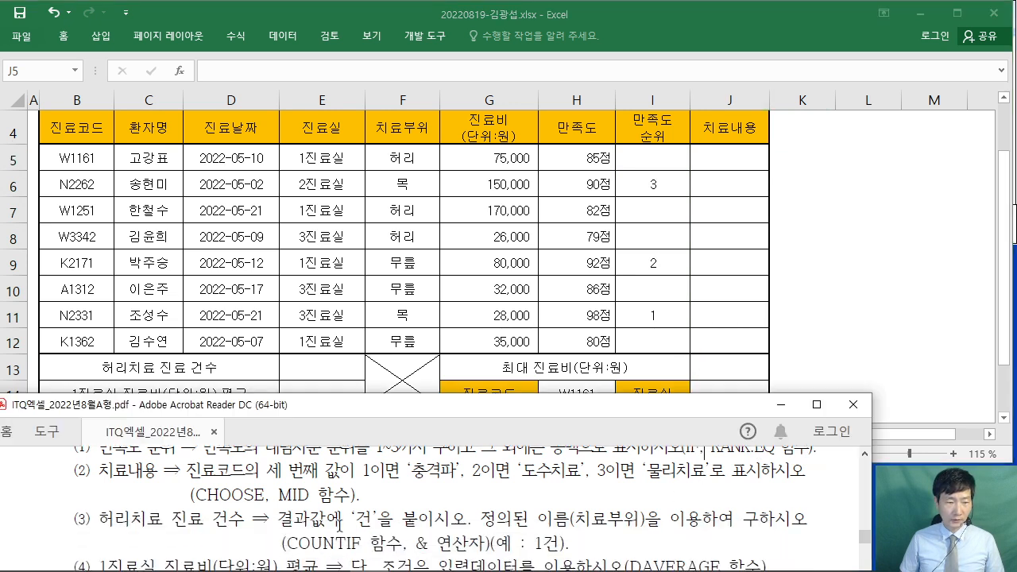
scroll(340, 524, up, 1)
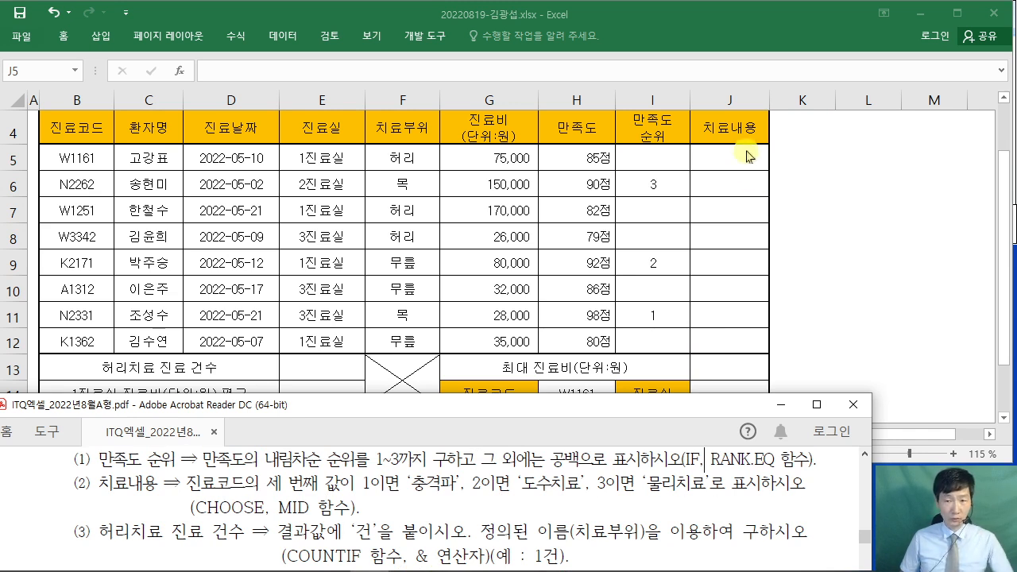
click(718, 156)
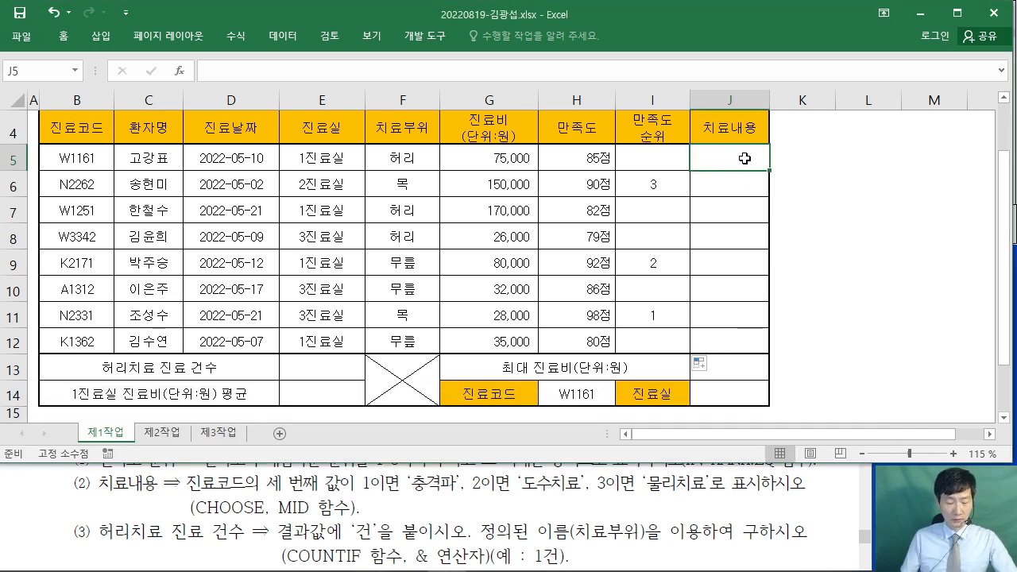
text(=CHO)
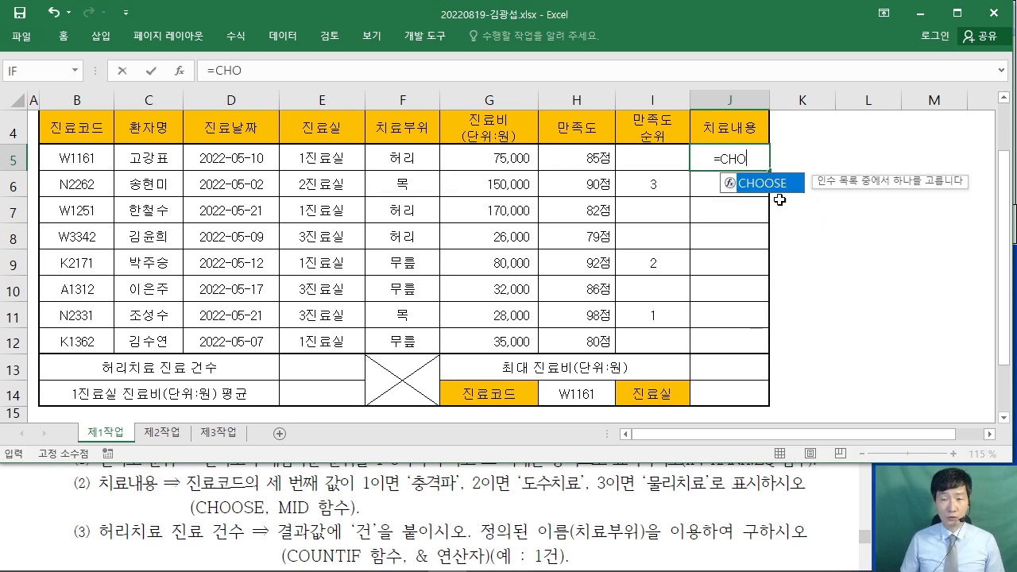
double_click(771, 188)
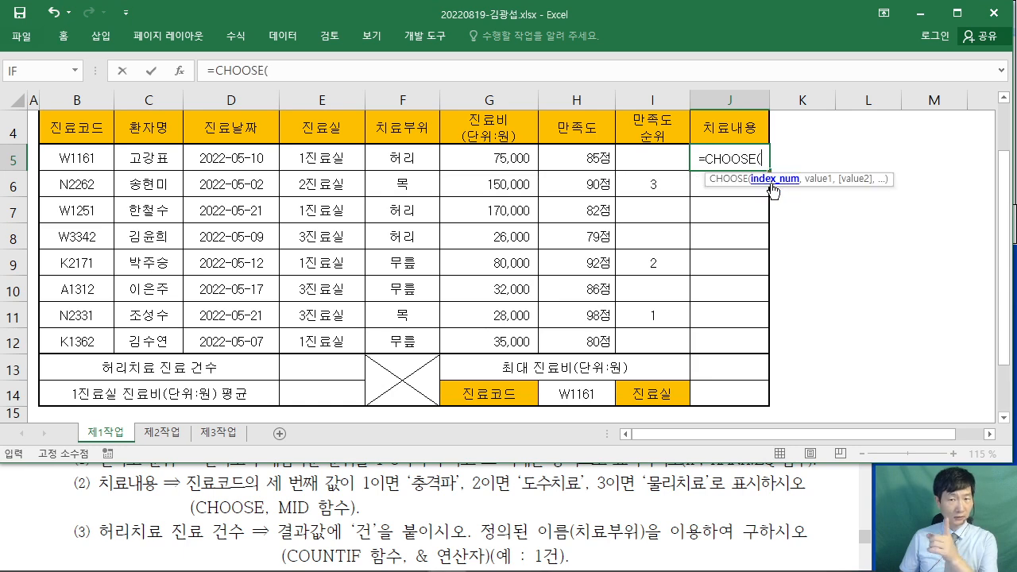
click(179, 71)
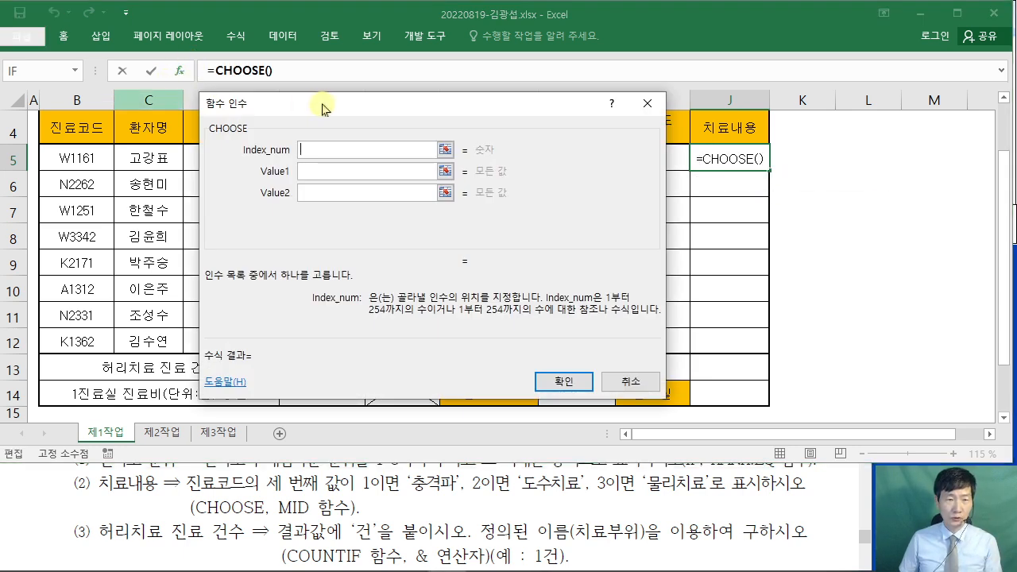
drag(321, 104, 567, 209)
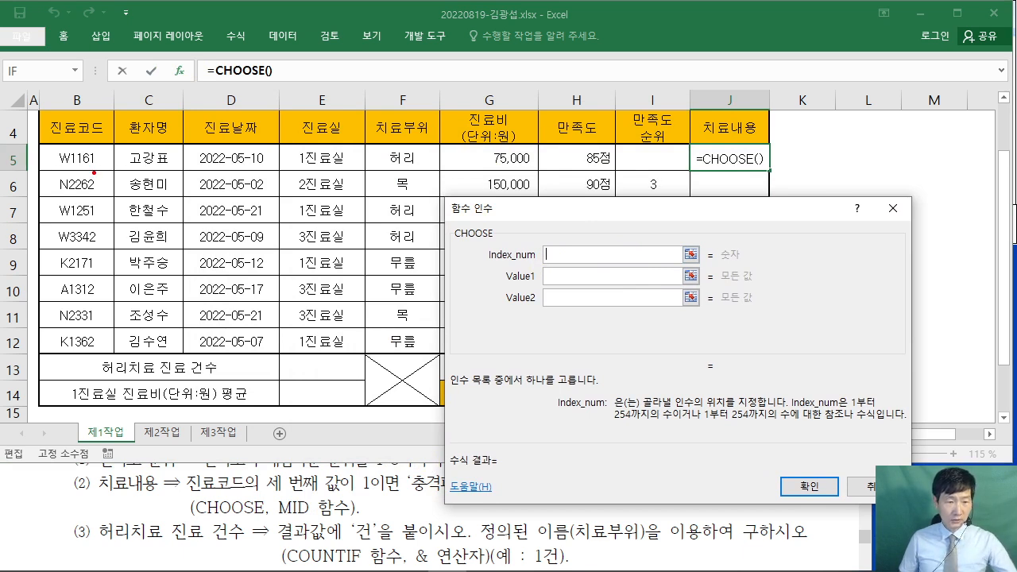
drag(256, 494, 361, 500)
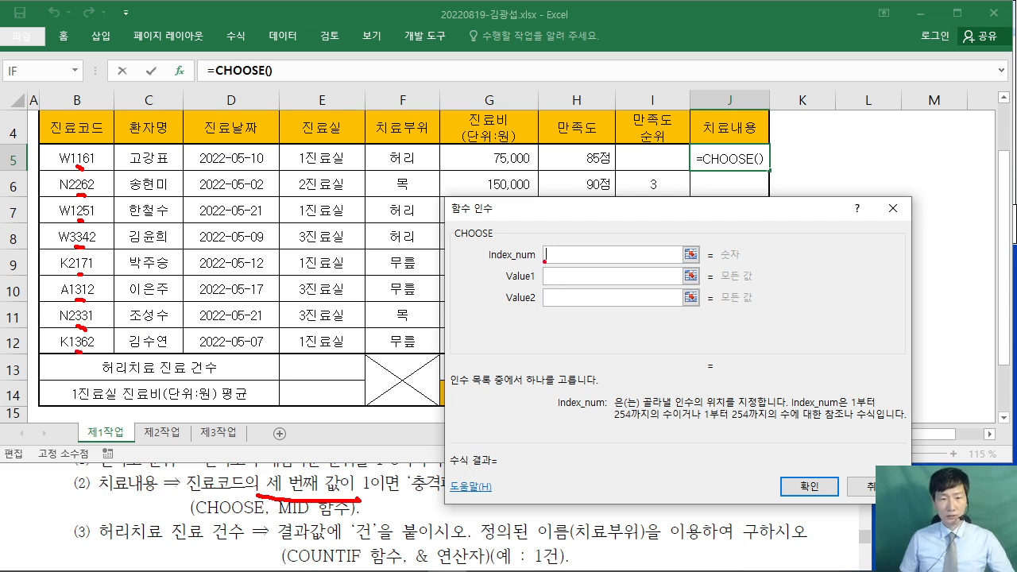
key(Escape)
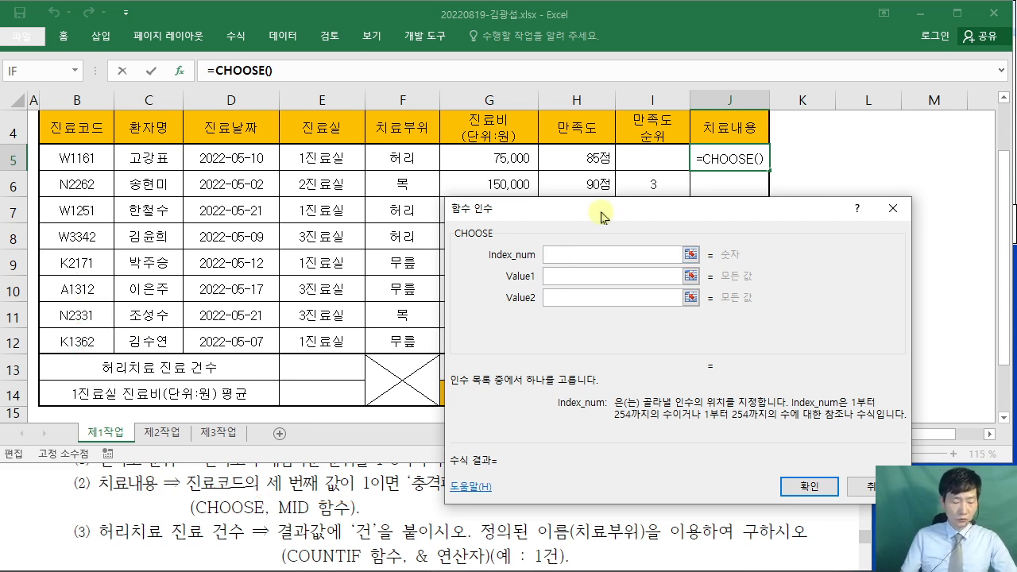
Nest a MID function in the CHOOSE function's Index_num argument and bring up MID's own arguments.
text(MID)
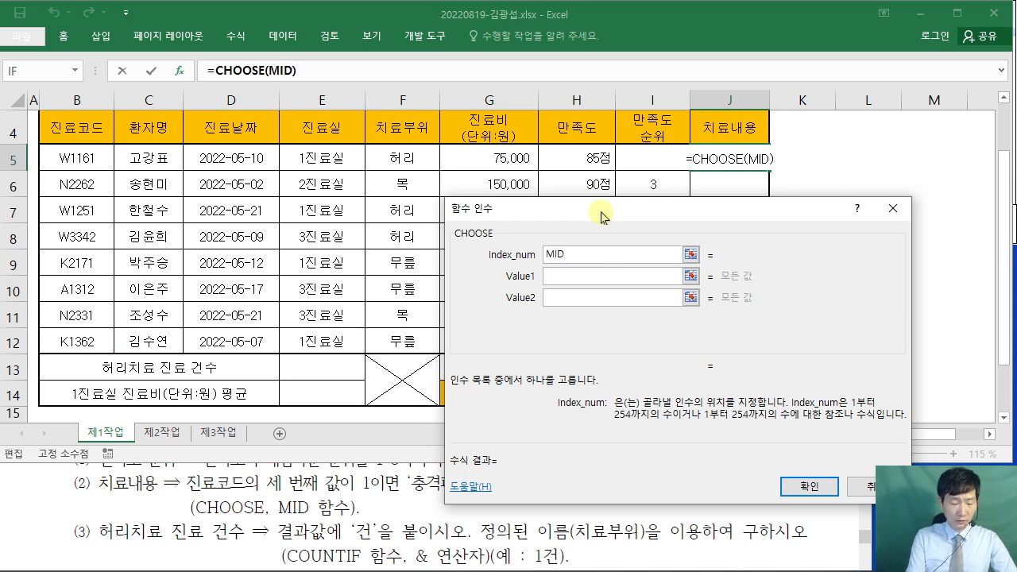
text(()
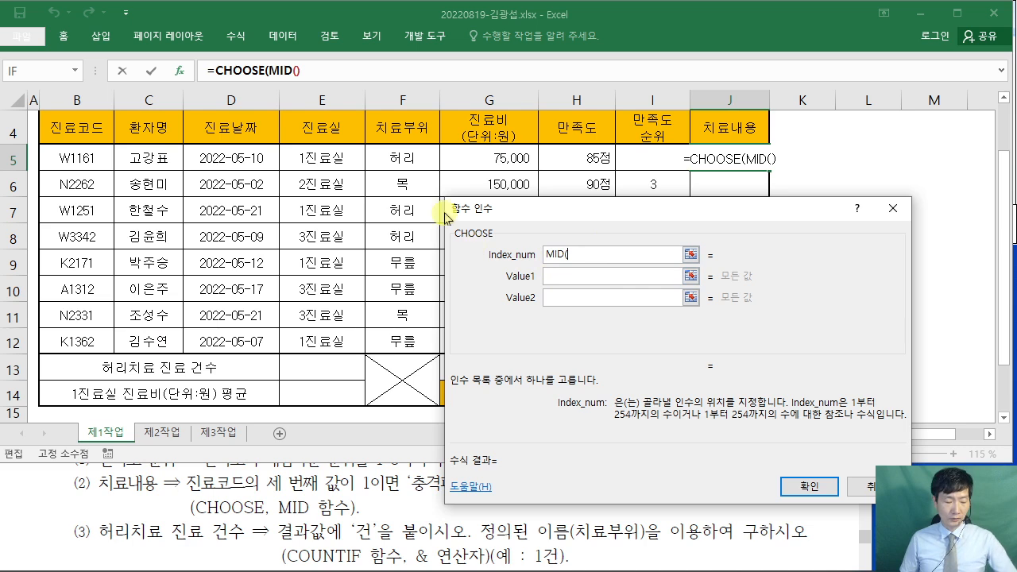
drag(284, 85, 319, 220)
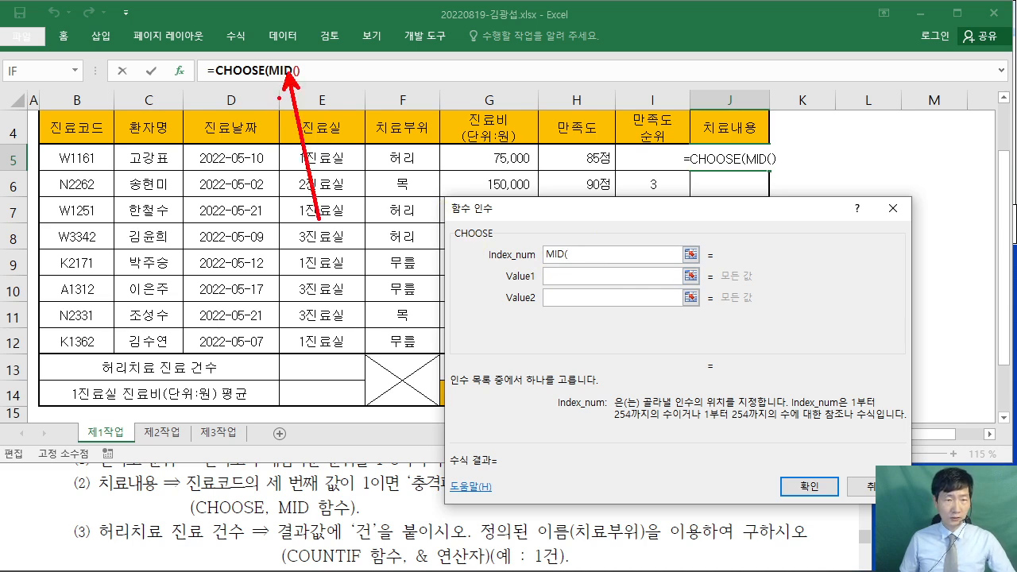
click(279, 71)
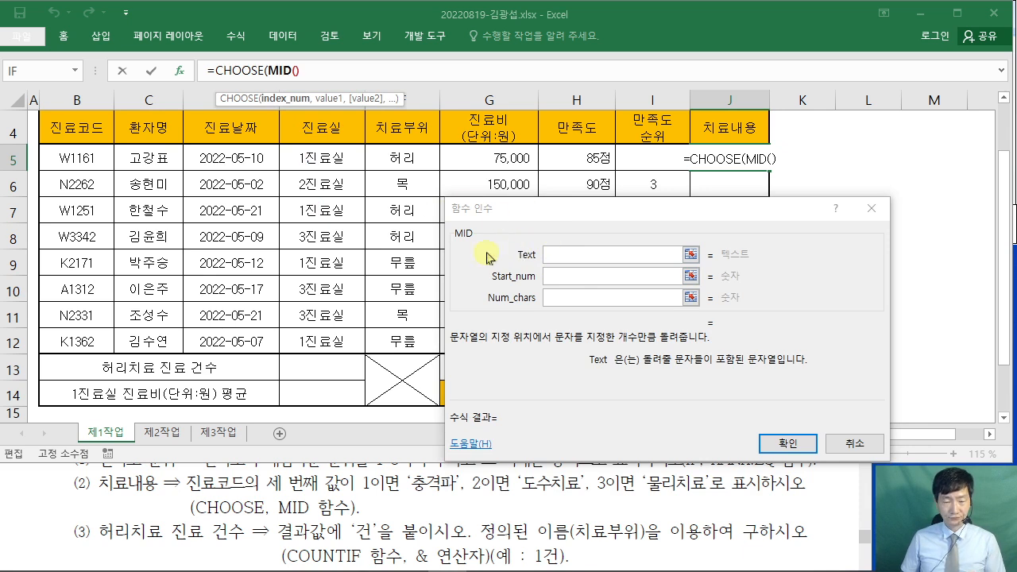
Set the nested MID function's Text to B5, Start_num to 3 and Num_chars to 1.
click(565, 255)
click(72, 155)
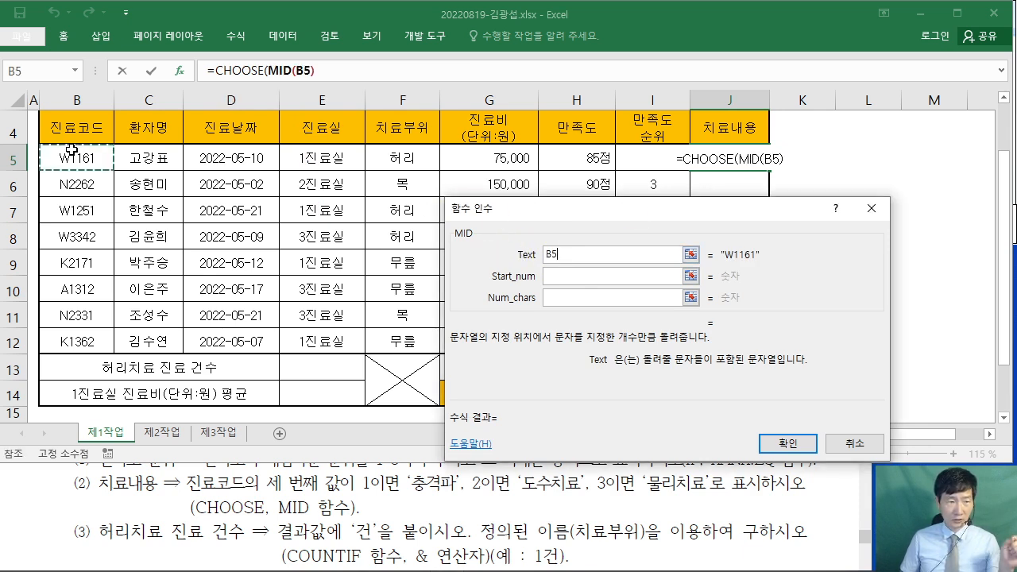
click(556, 276)
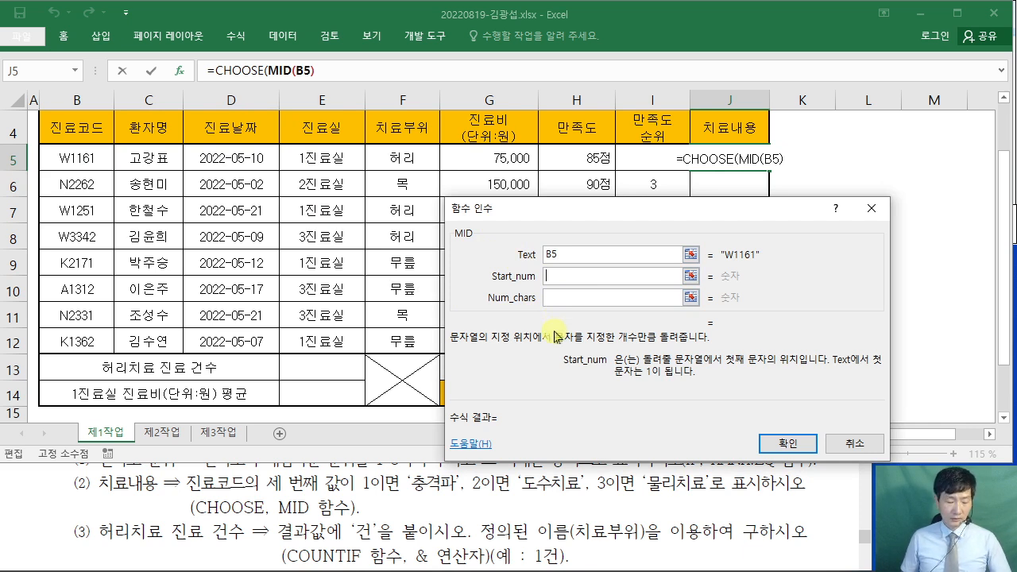
text(3)
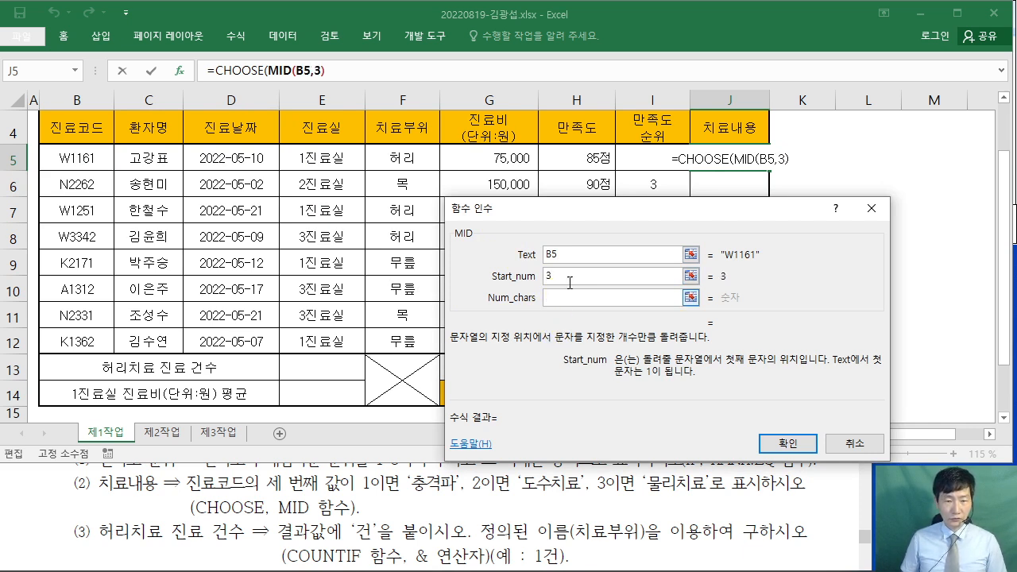
click(562, 301)
text(1)
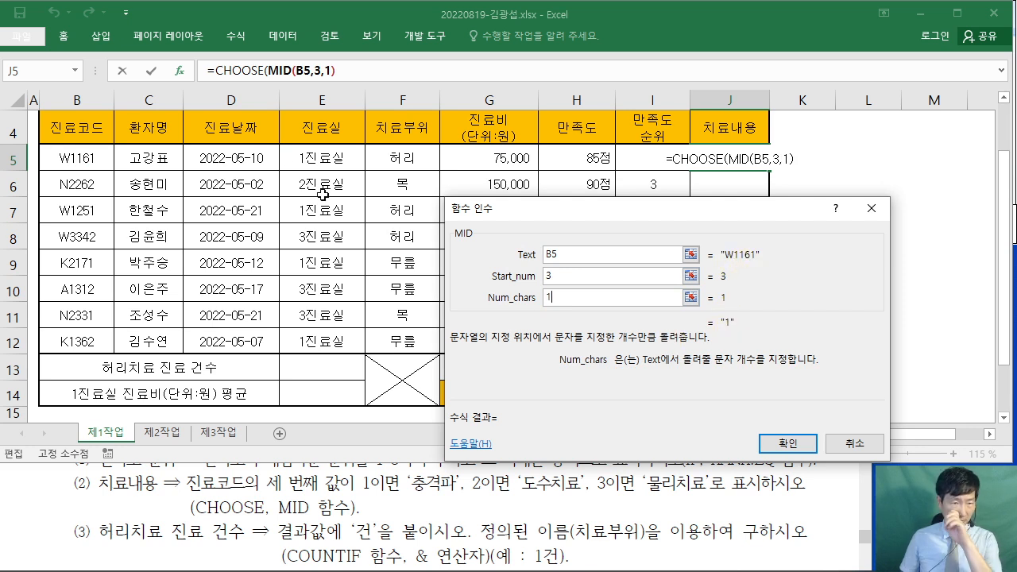
Return to the CHOOSE function's arguments, clear the dialog off the exam instruction, and set Value1 to "충격파".
click(236, 73)
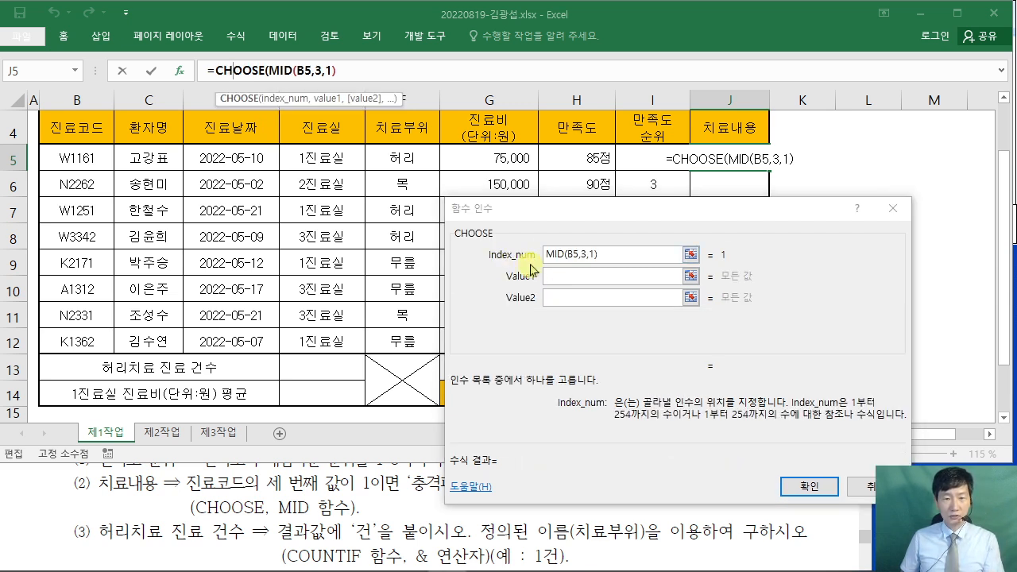
click(576, 280)
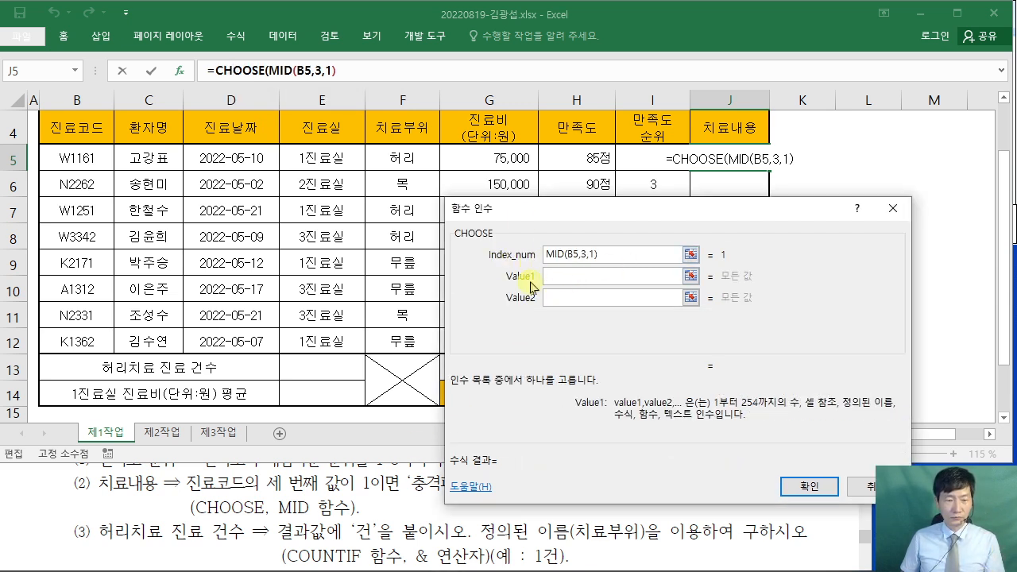
drag(520, 209, 464, 112)
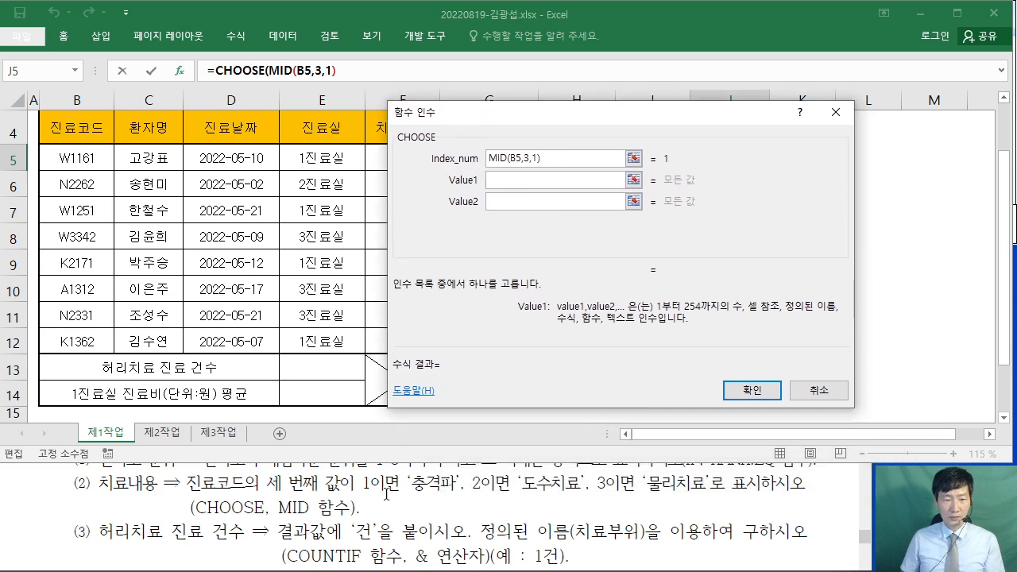
text(")
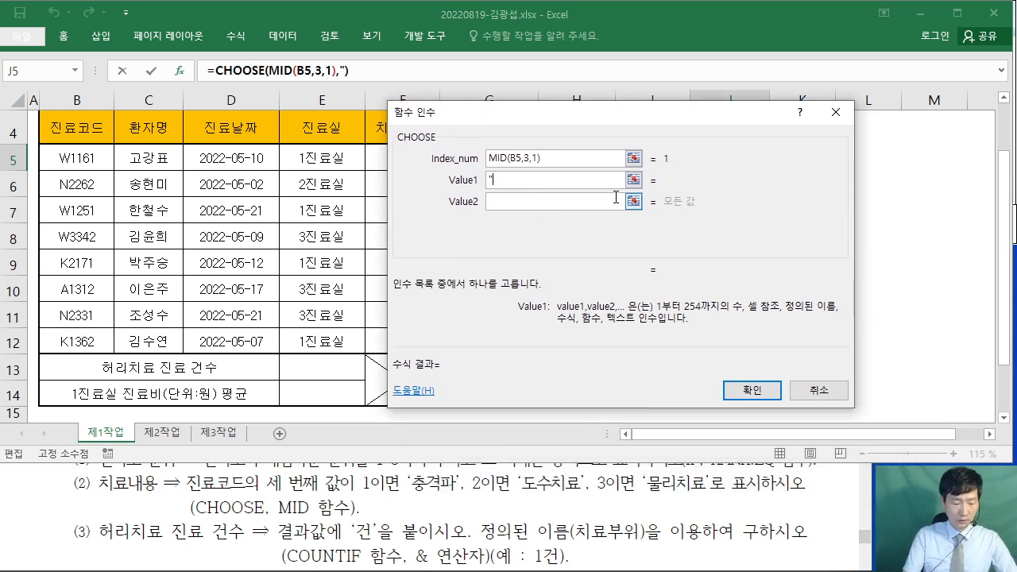
text(충격파)
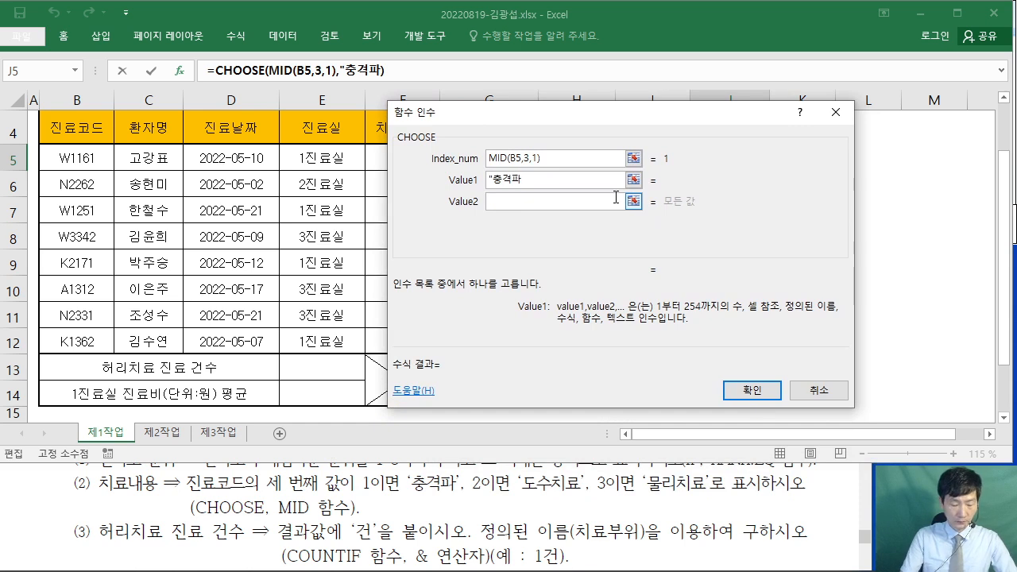
text(")
Set the CHOOSE function's Value2 to "도수치료" and Value3 to "물리치료", and confirm the formula in J5.
click(539, 203)
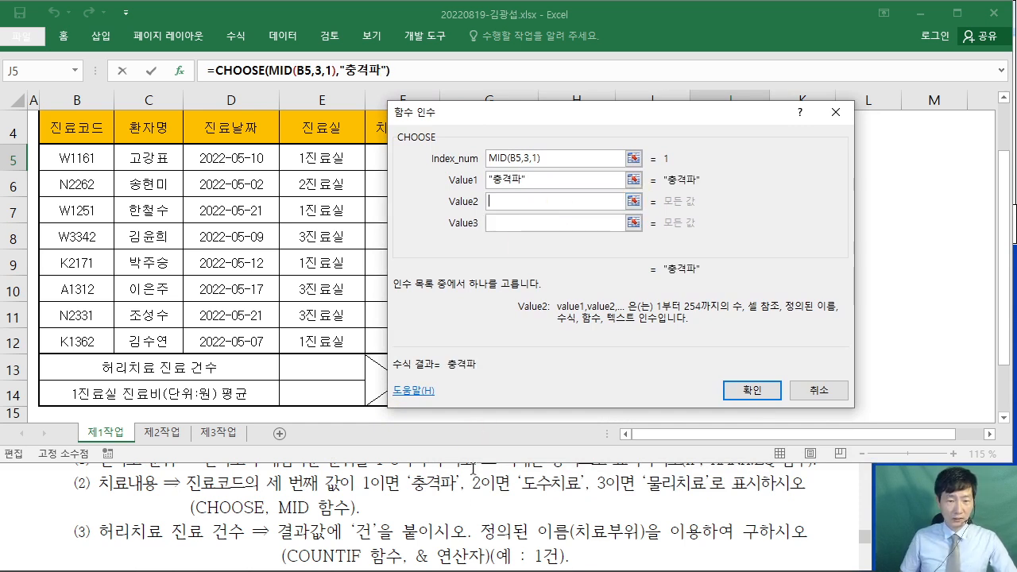
text("도수치료)
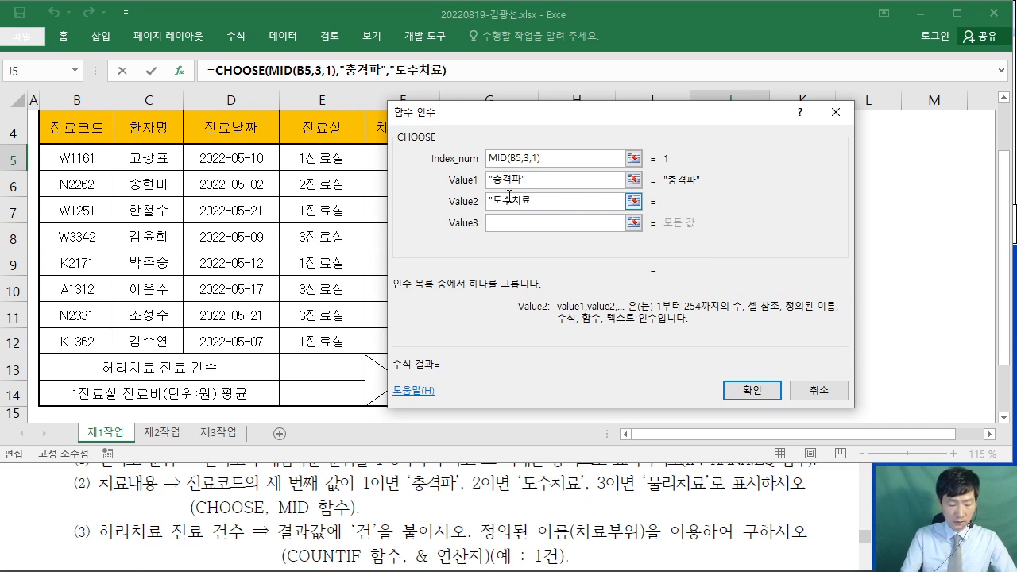
text(")
key(Tab)
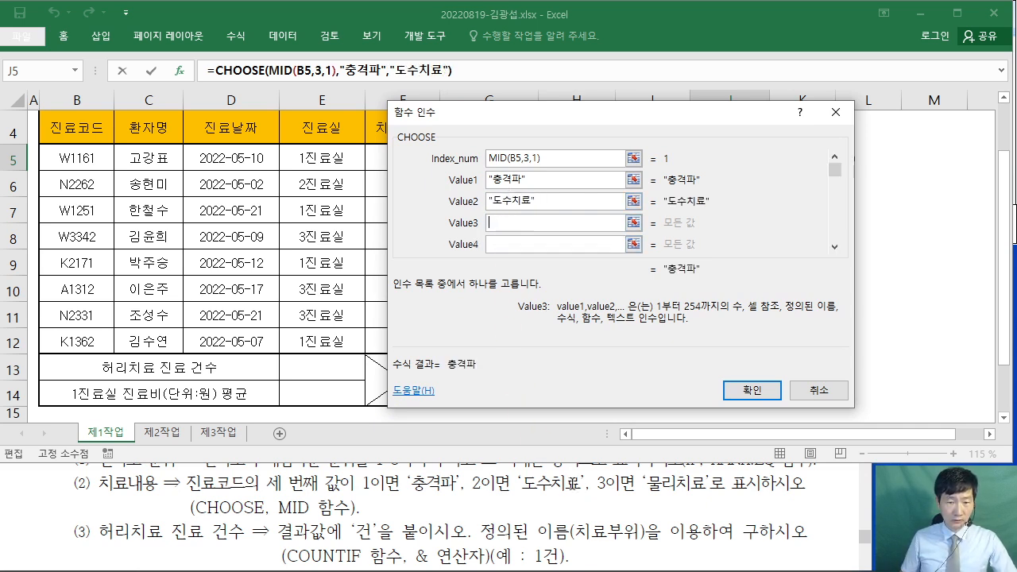
text("물리치료)
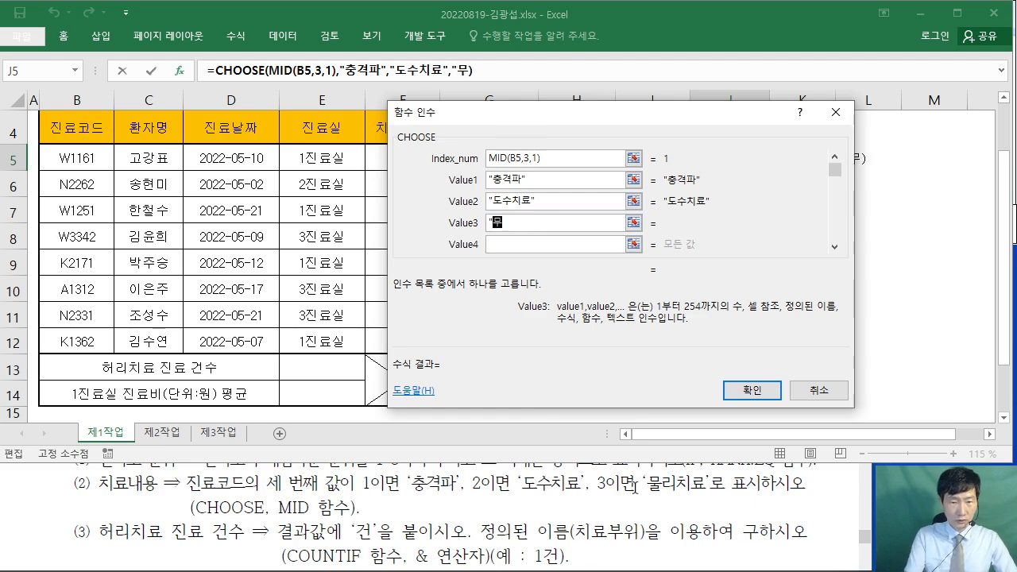
text(")
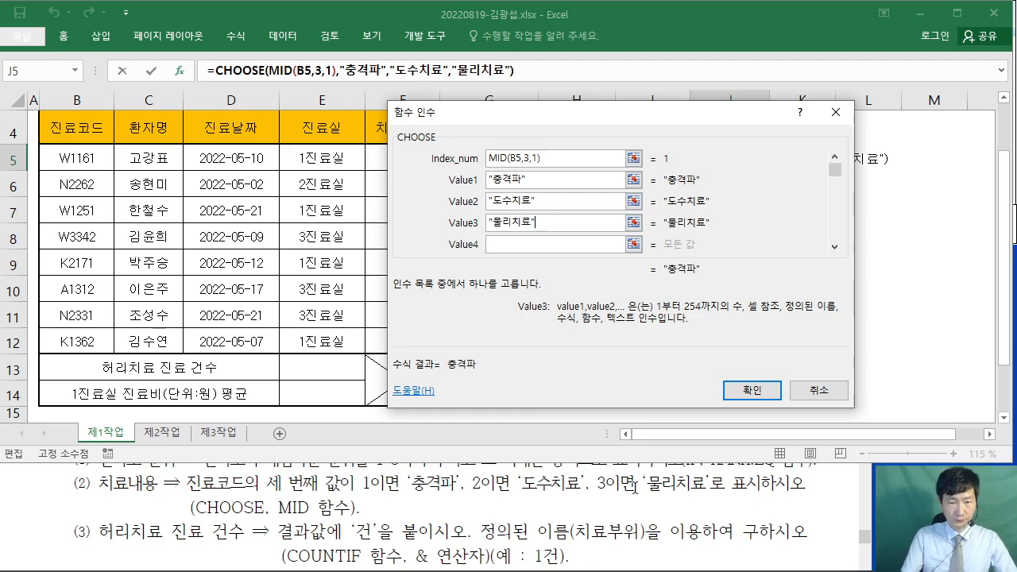
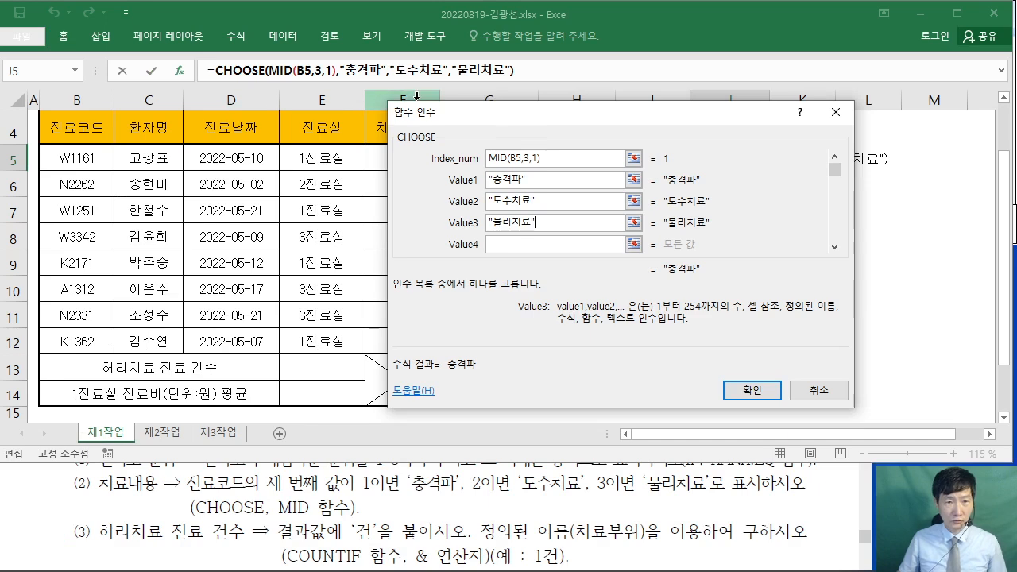
click(752, 390)
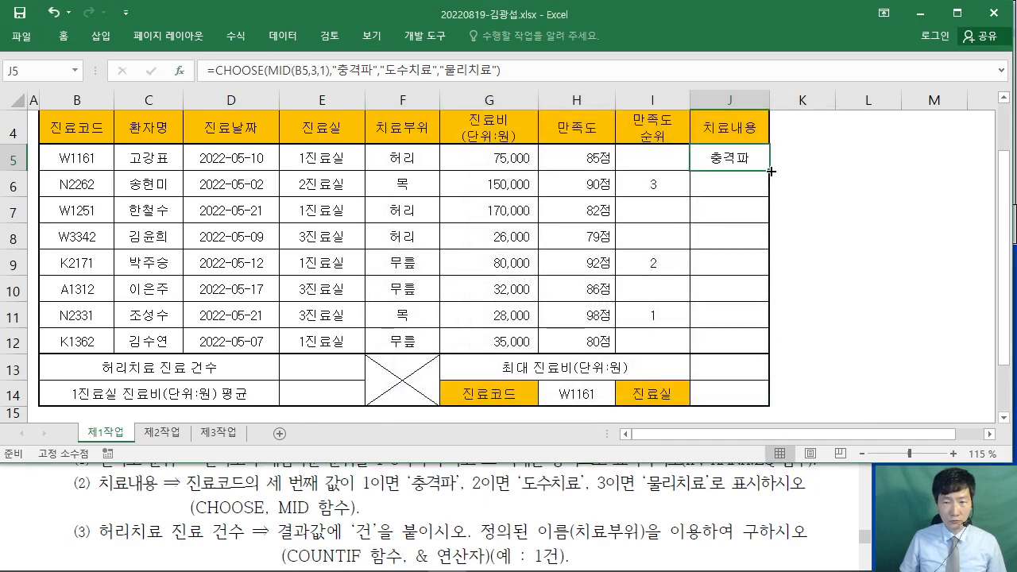
Fill the 치료내용 formula from J5 down to J12 without formatting.
drag(771, 171, 771, 355)
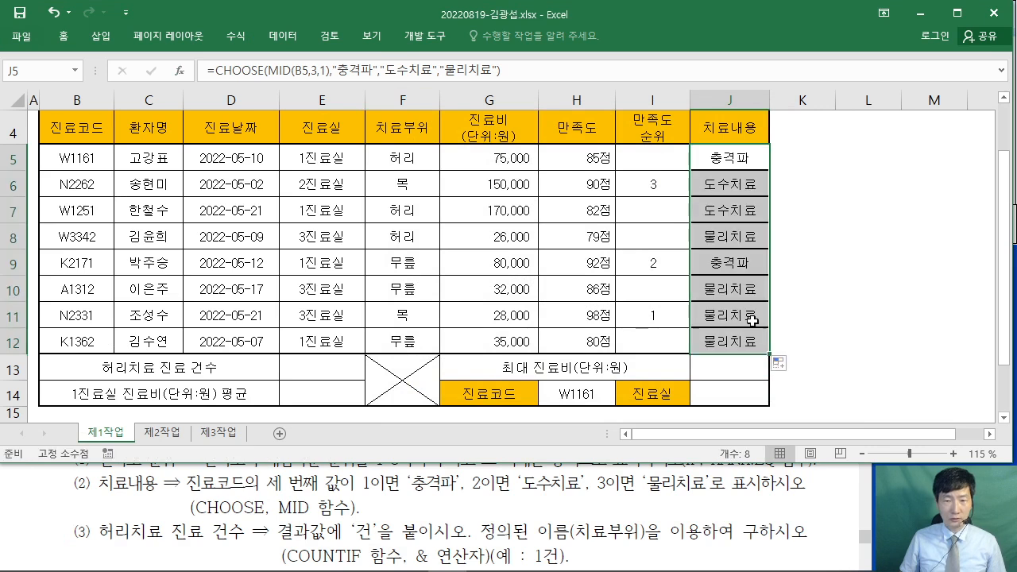
click(782, 367)
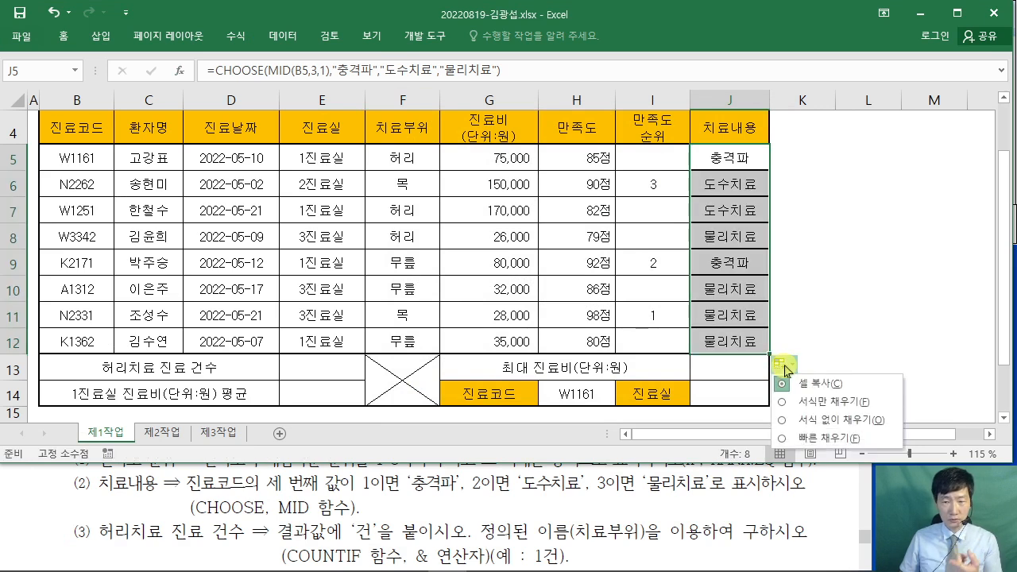
click(785, 421)
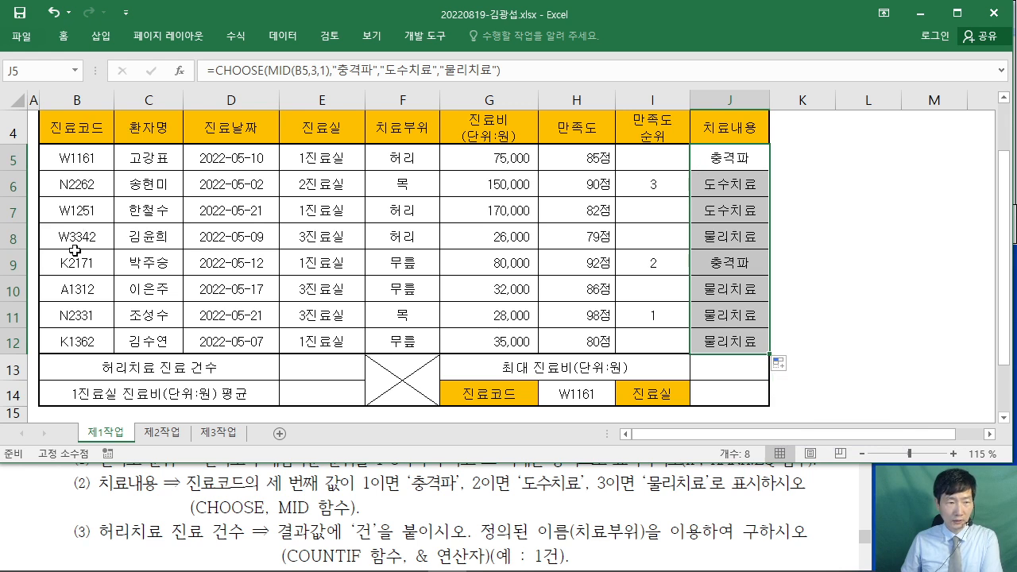
click(837, 344)
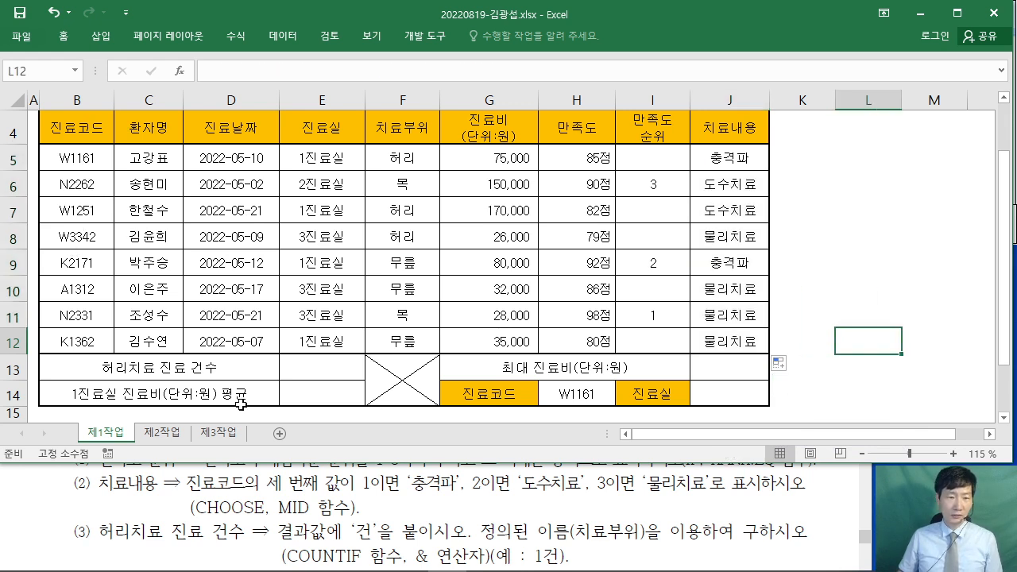
Check the 허리치료 진료 건수 instruction in the exam PDF, then start a COUNTIF function in E13 with its arguments dialog clear of the 치료부위 column.
click(306, 367)
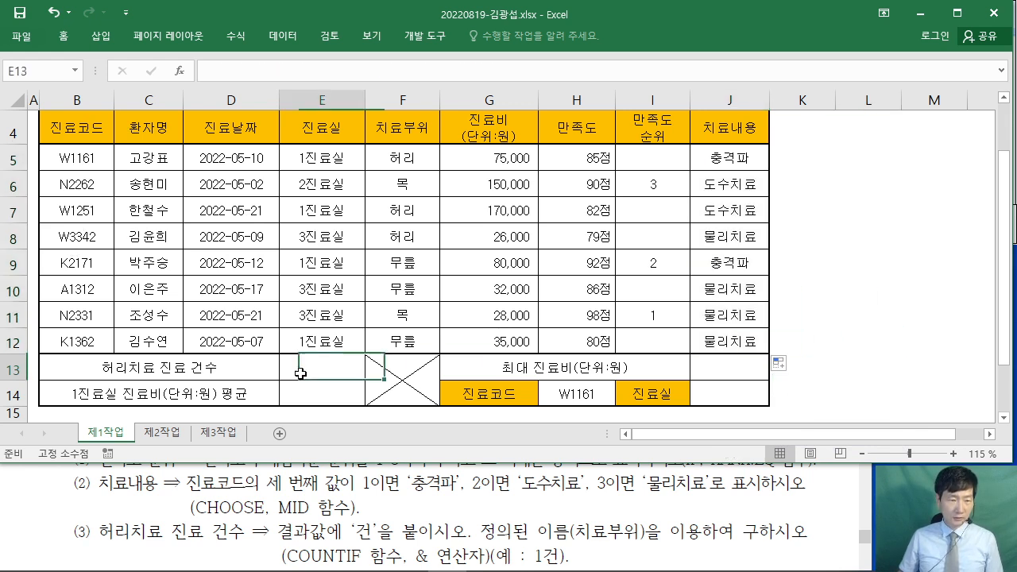
click(802, 509)
scroll(802, 508, down, 1)
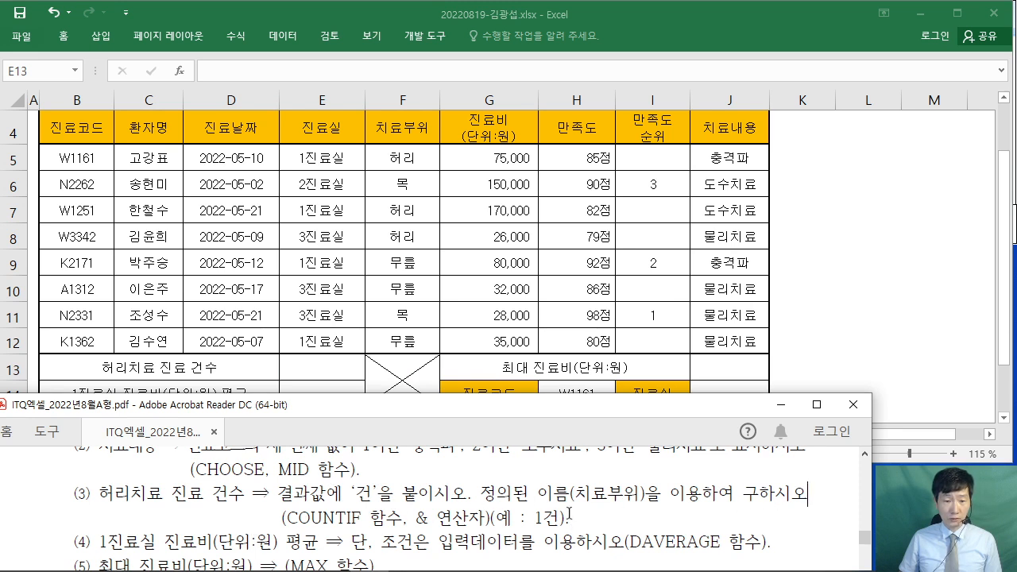
click(323, 372)
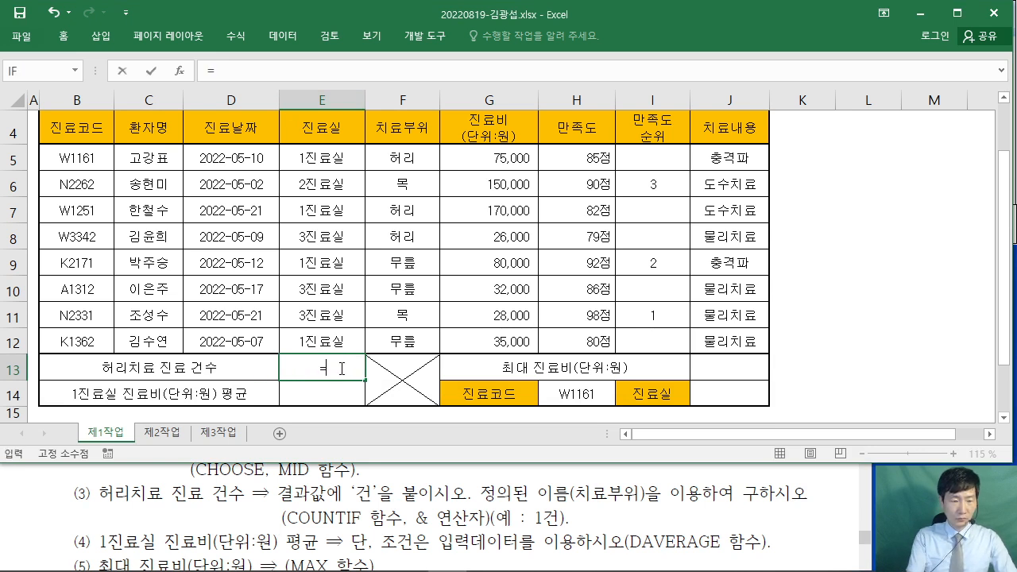
text(=COU)
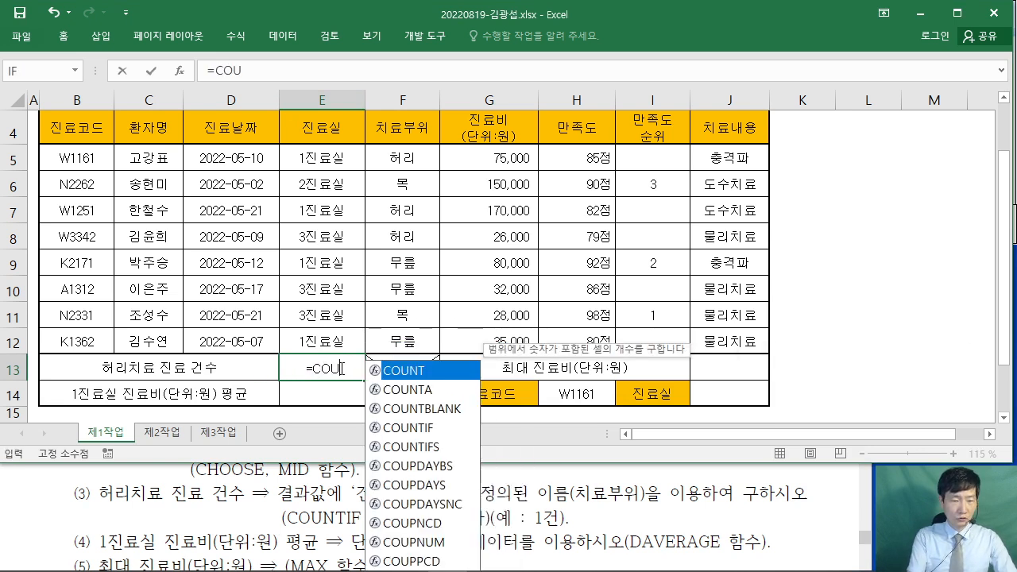
double_click(408, 429)
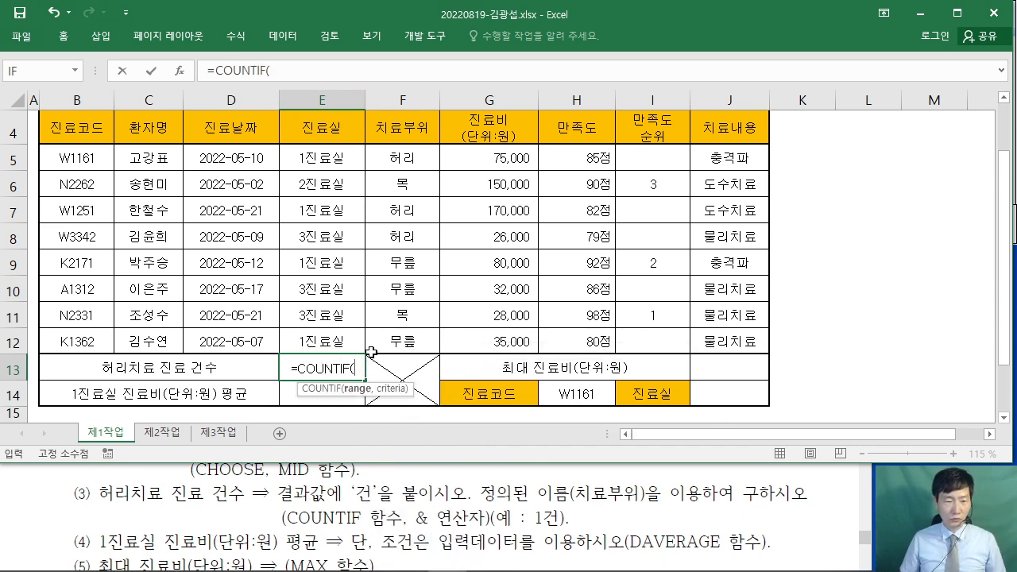
click(178, 71)
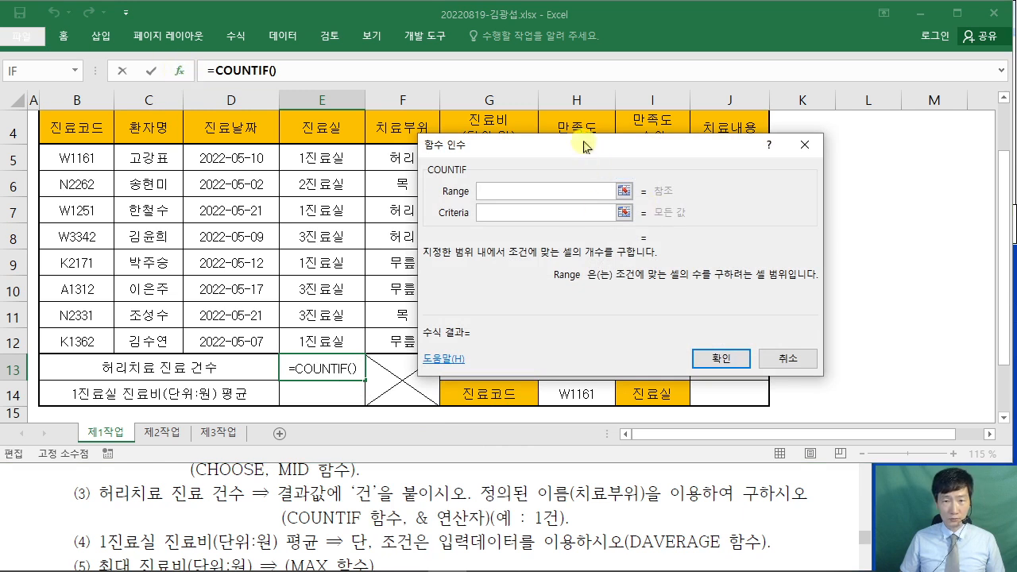
drag(585, 145, 700, 145)
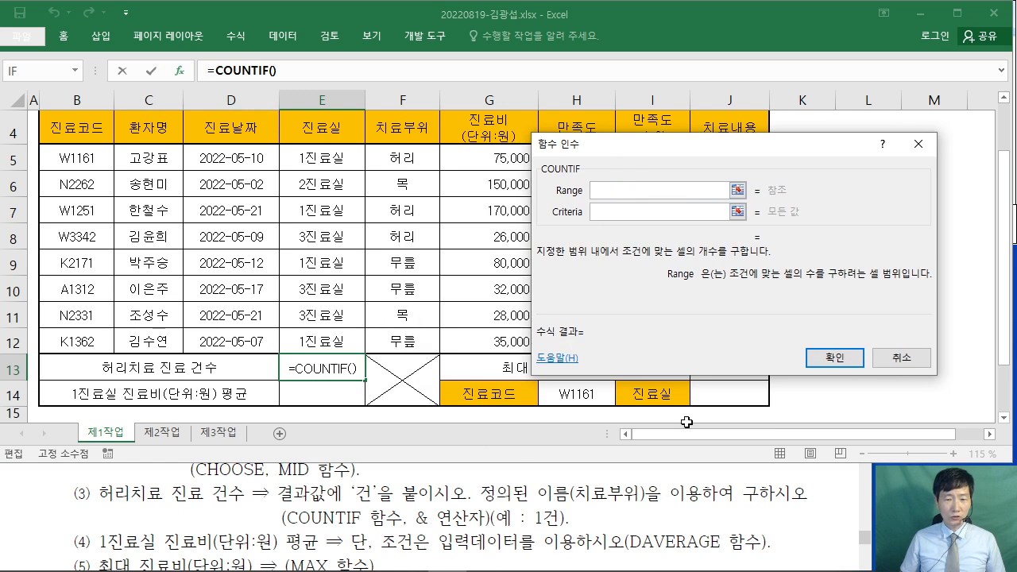
Set the COUNTIF function's Range to the defined name 치료부위 and its Criteria to F5.
text(CLFY)
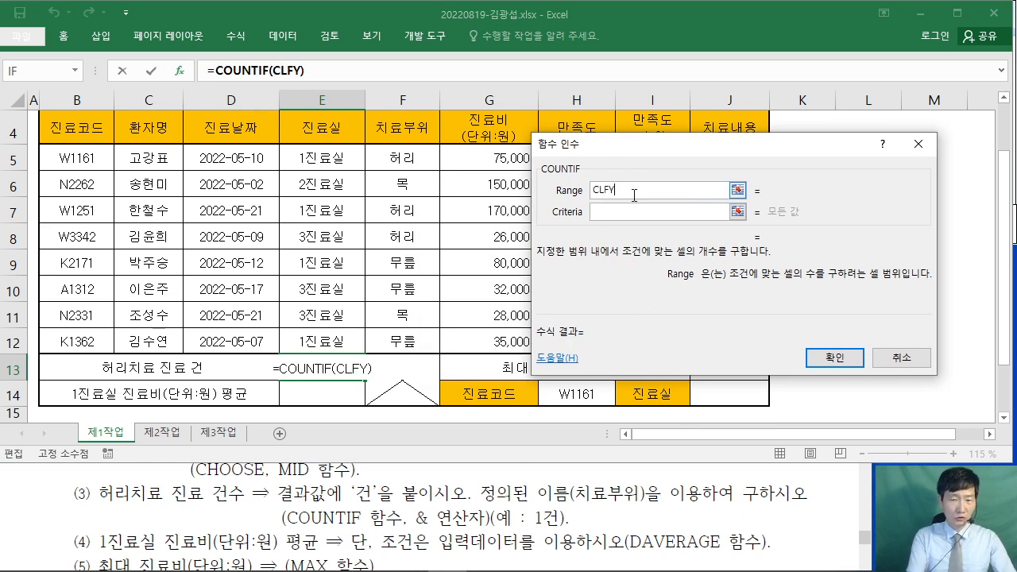
key(BackSpace)
key(BackSpace)
key(BackSpace)
key(BackSpace)
text(칠료부위)
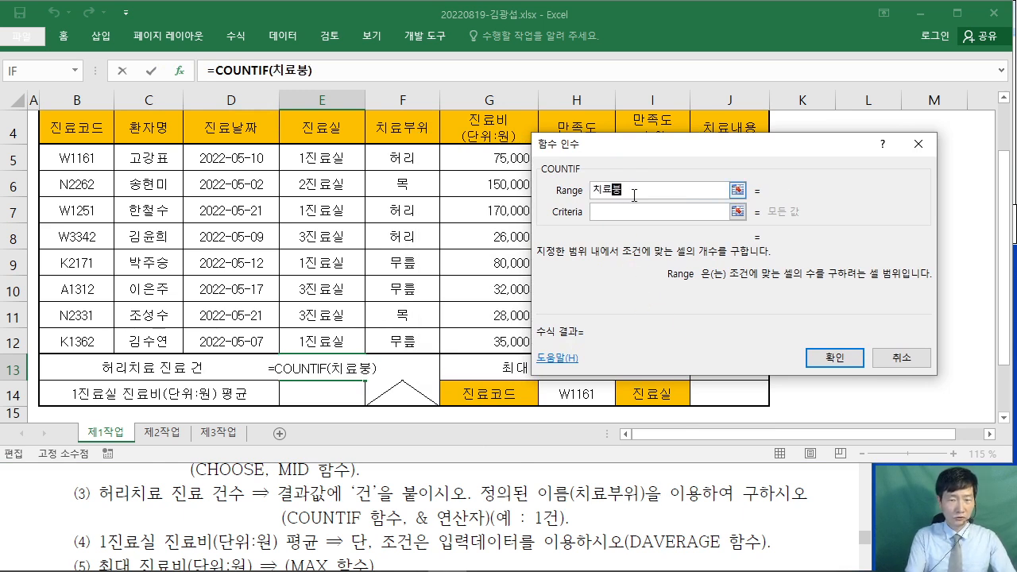
key(Tab)
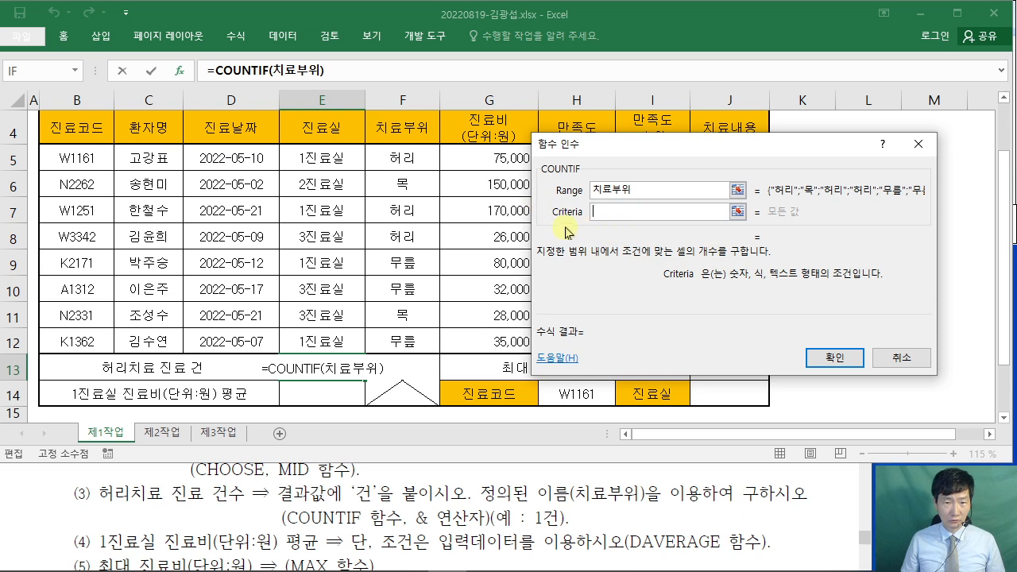
click(408, 163)
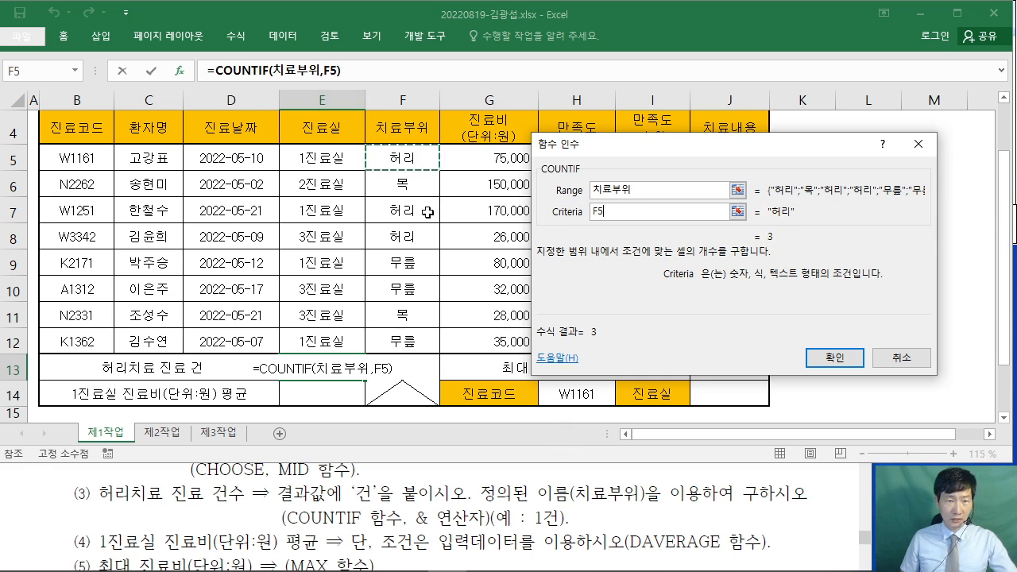
Append &"건" to the COUNTIF formula in E13 and confirm it.
click(359, 70)
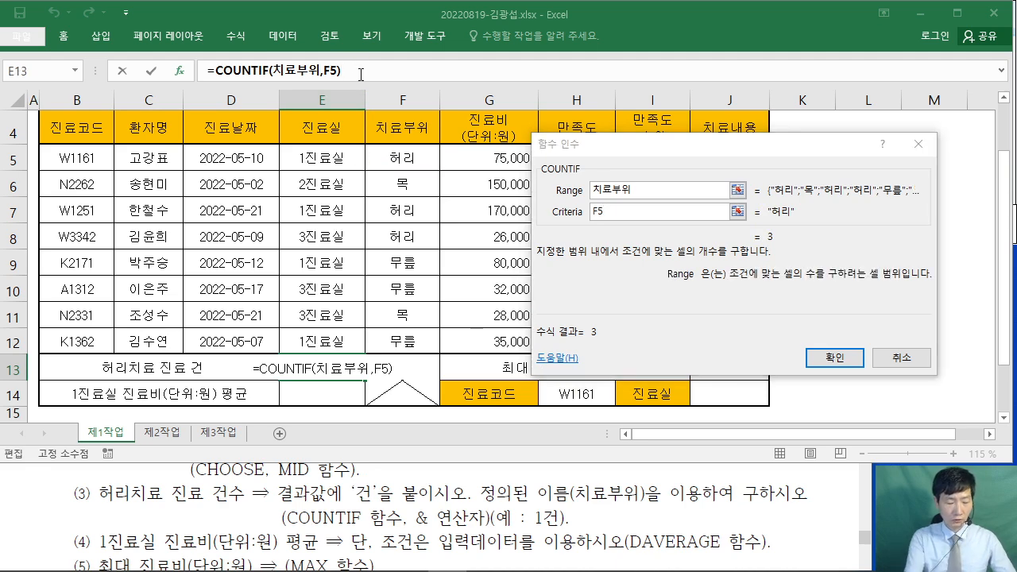
text(&)
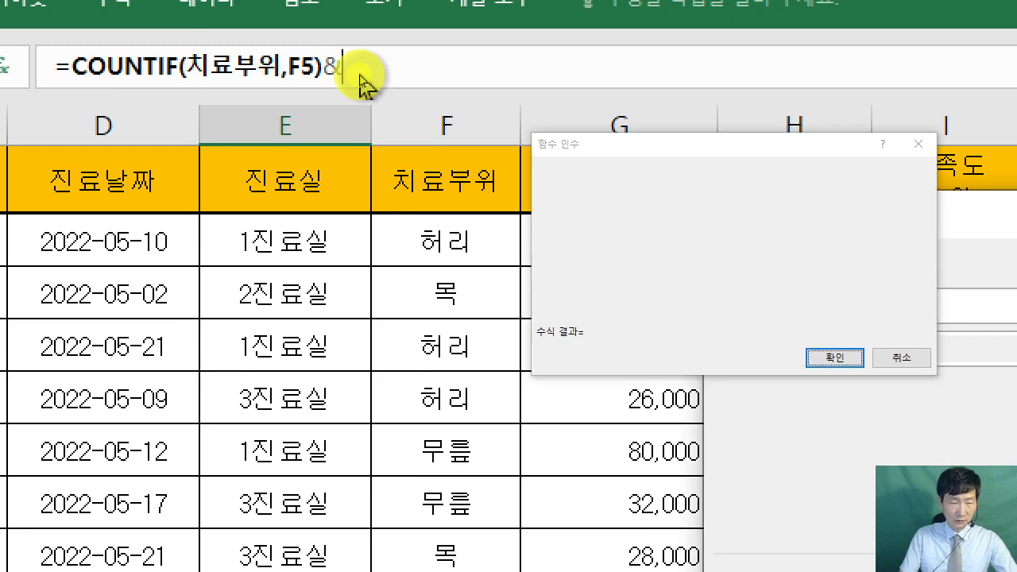
text(")
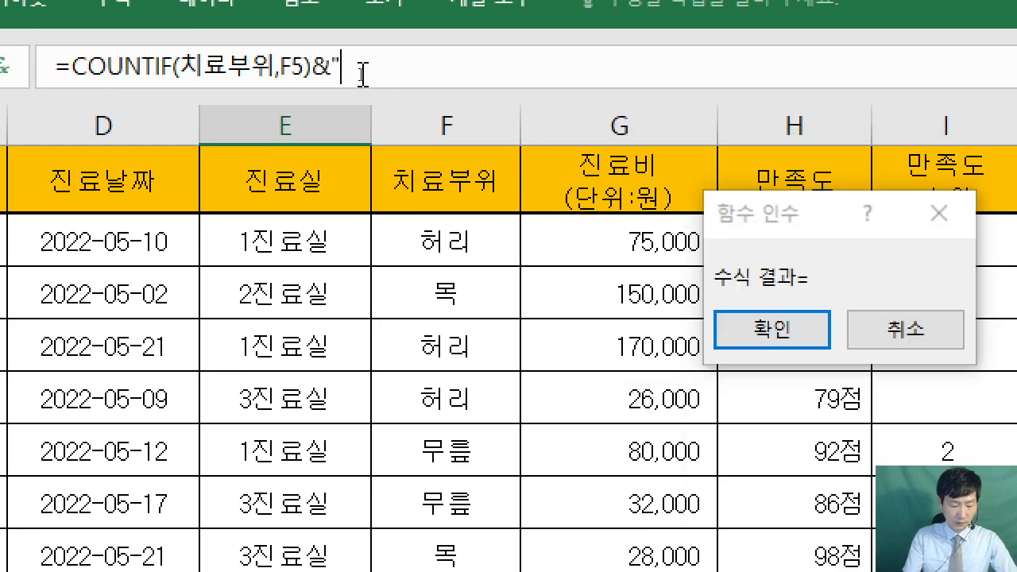
text(RJ)
key(BackSpace)
key(BackSpace)
text(건)
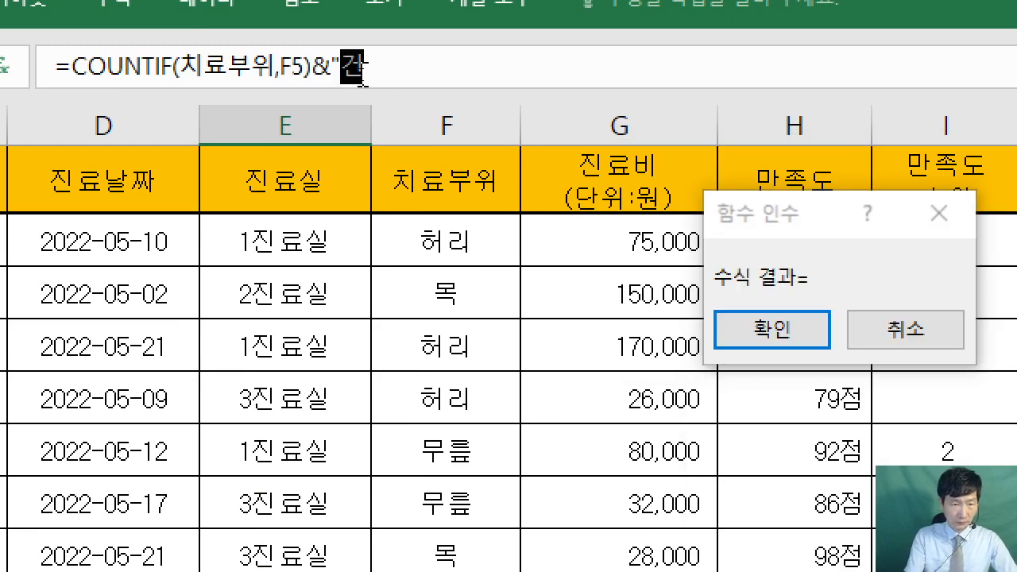
text(")
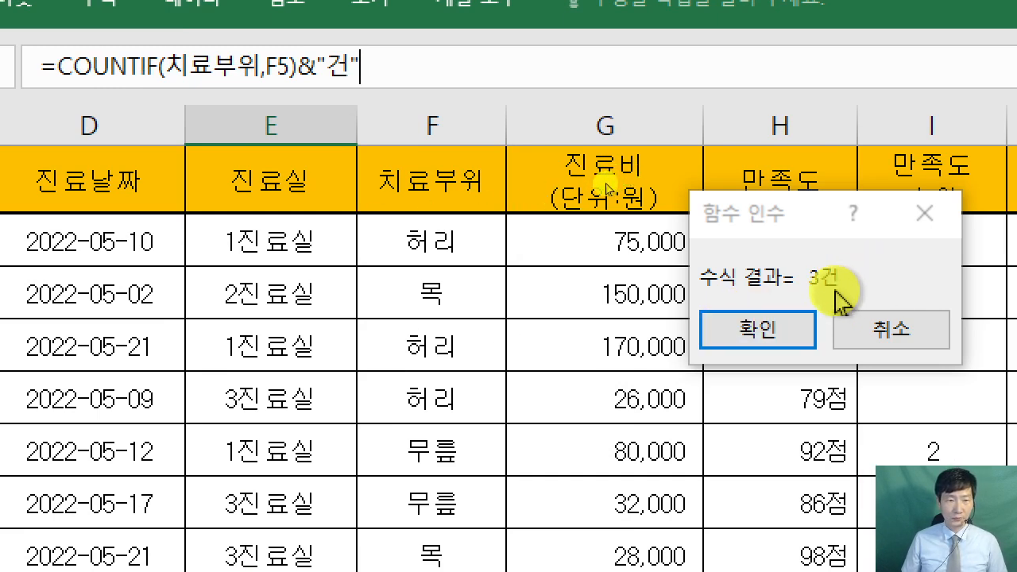
click(768, 340)
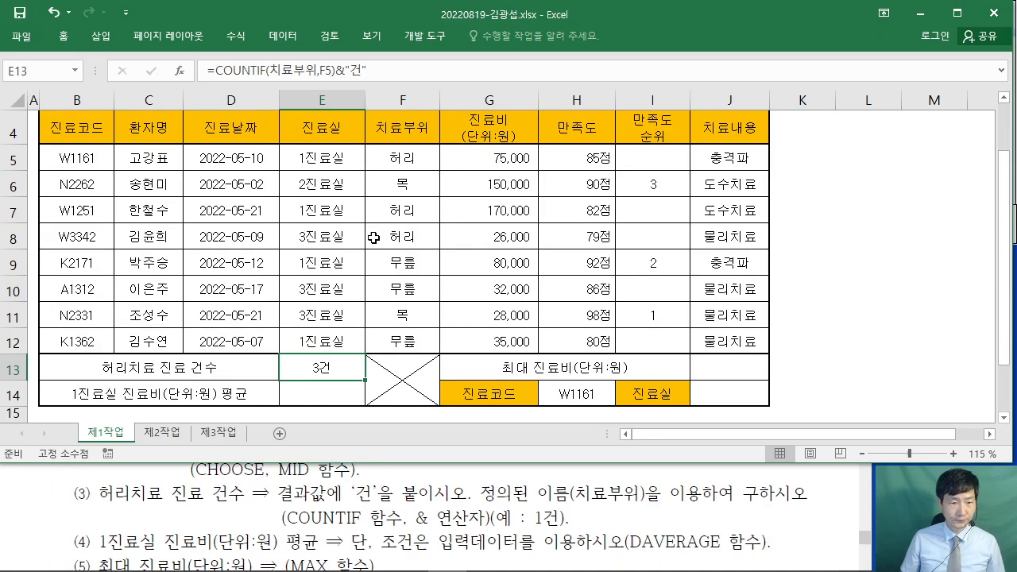
Check the 1진료실 진료비 평균 instruction in the exam PDF, then start a DAVERAGE function in E14 with its arguments dialog open.
click(342, 388)
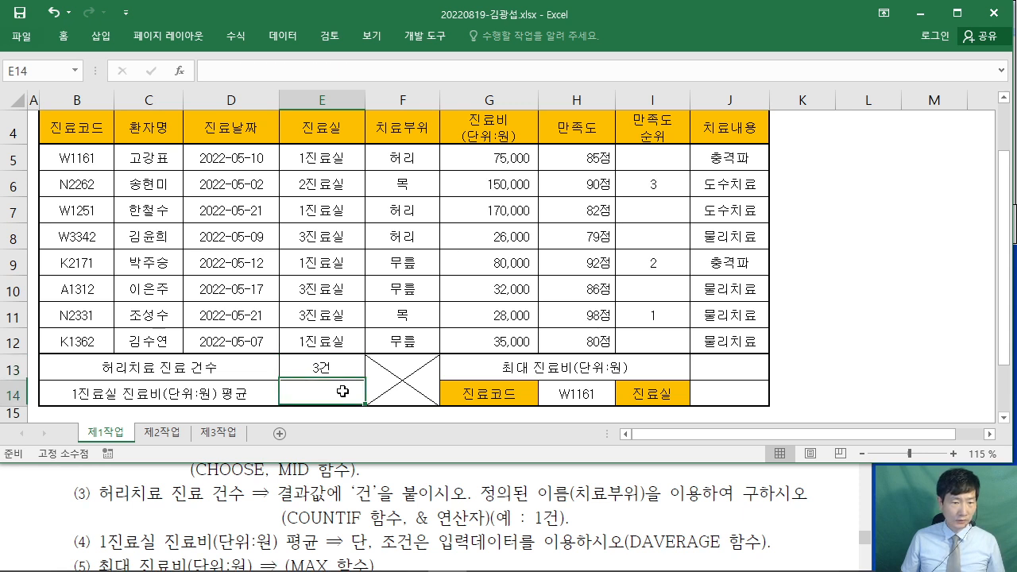
click(662, 519)
scroll(663, 519, down, 1)
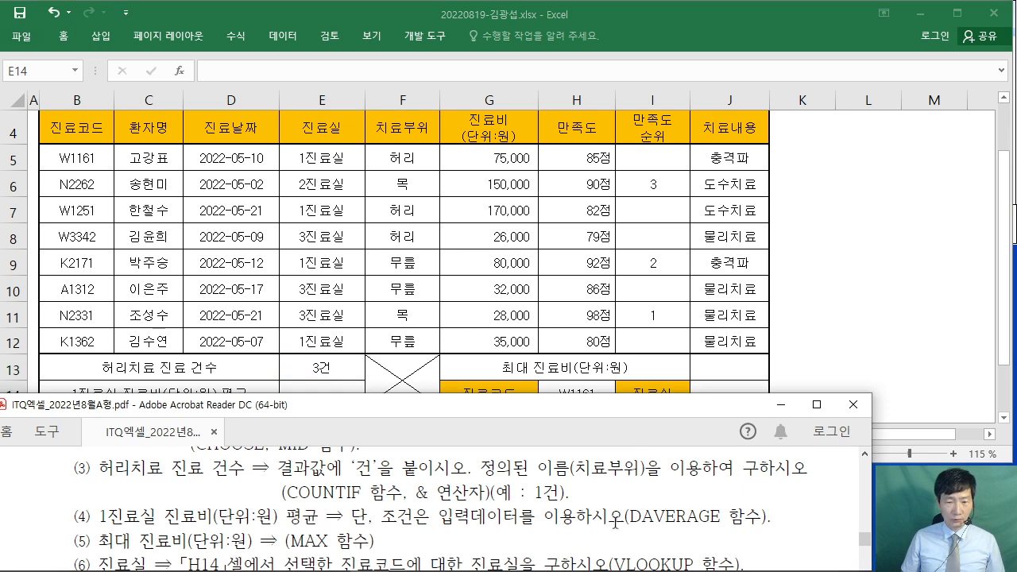
click(847, 309)
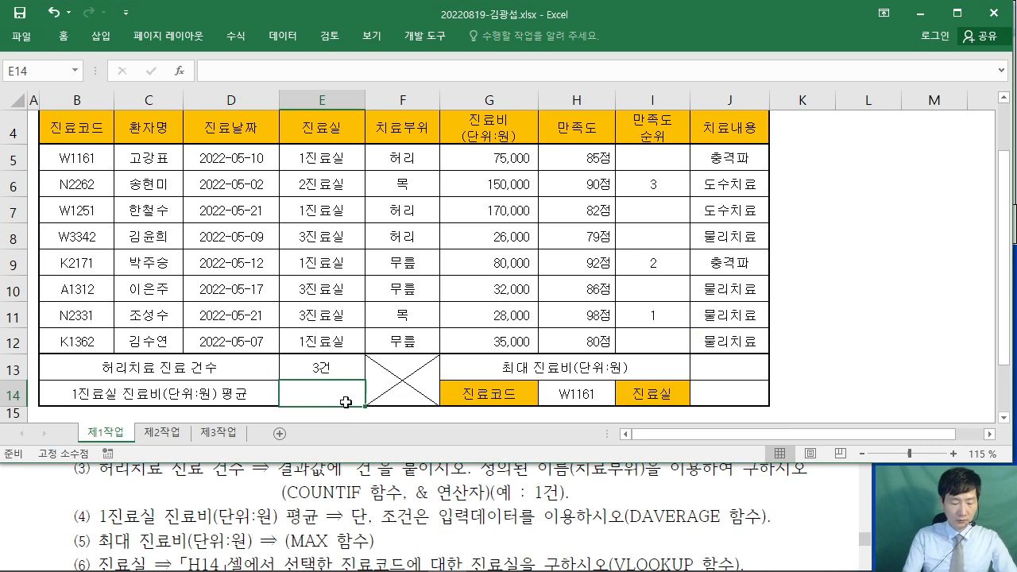
text(=D)
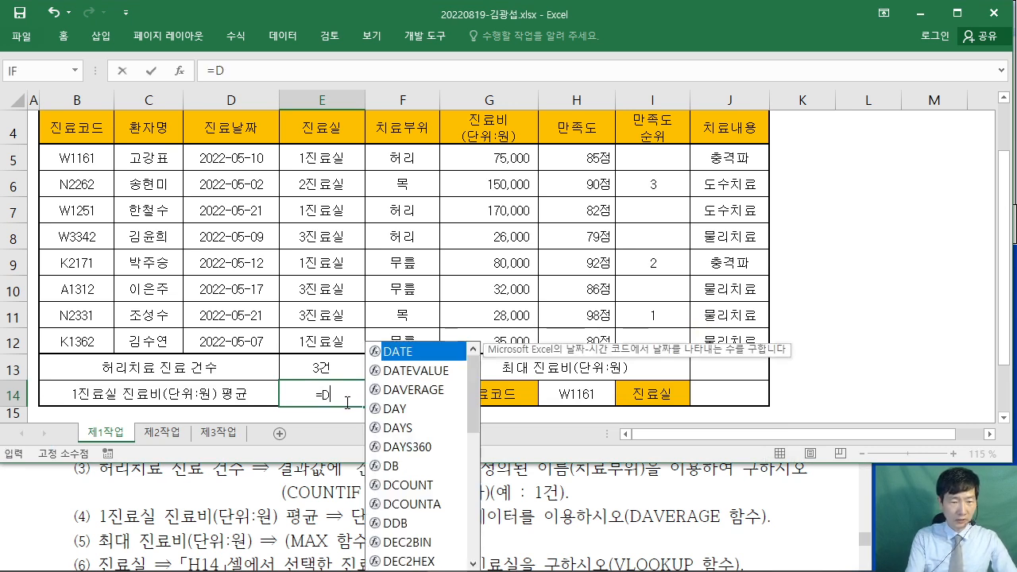
text(AV)
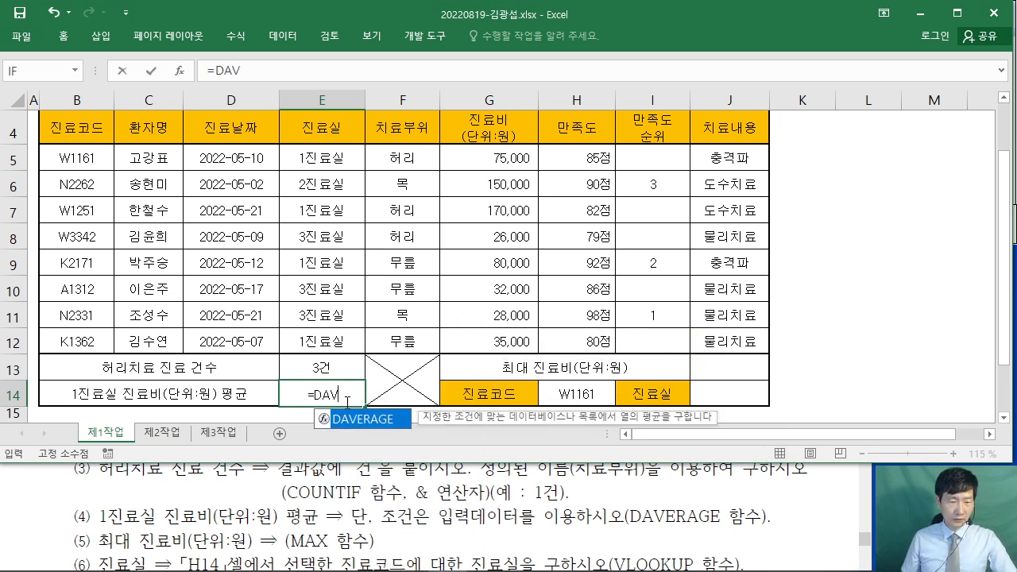
click(340, 429)
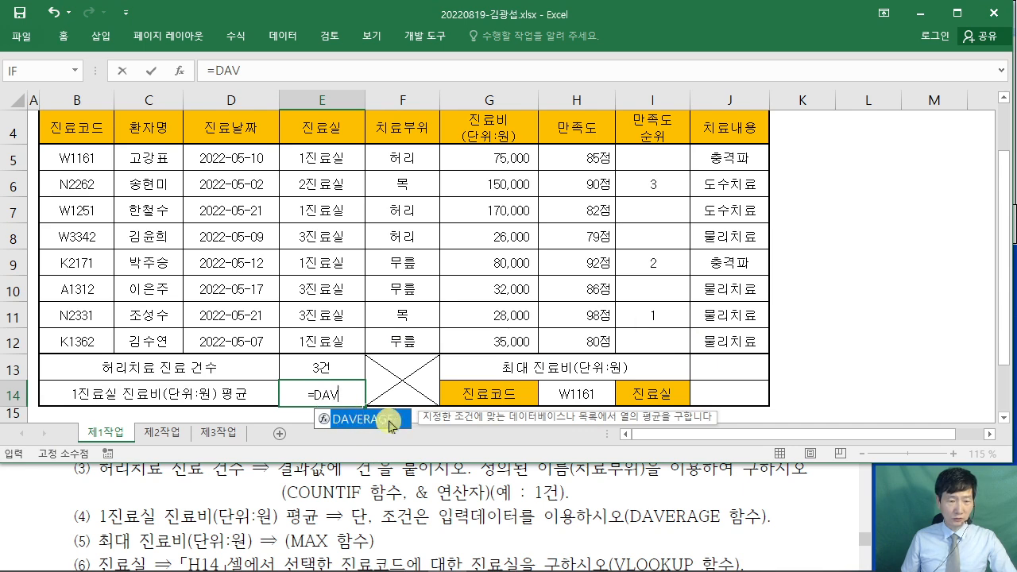
double_click(340, 428)
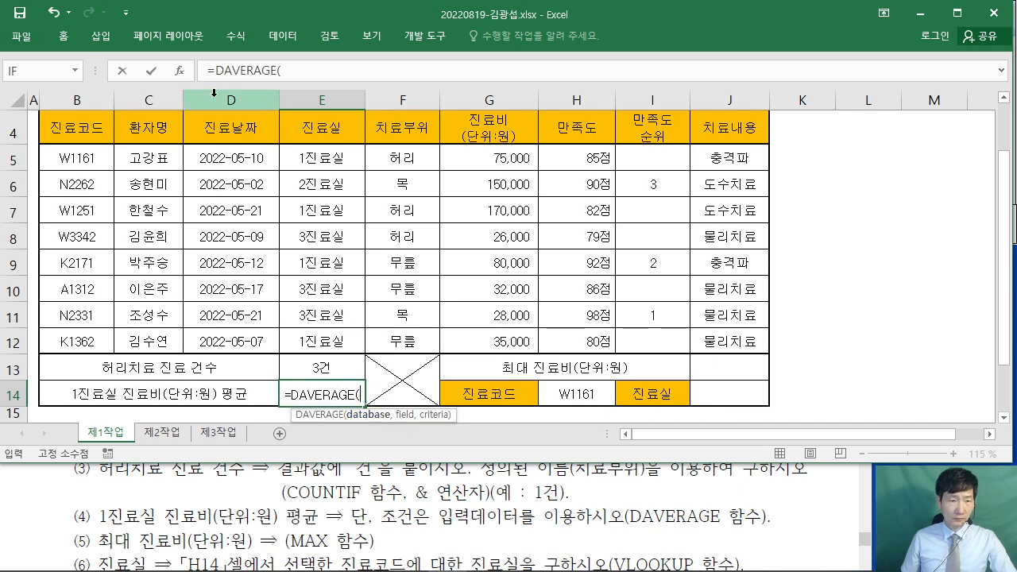
click(180, 71)
drag(512, 56, 643, 106)
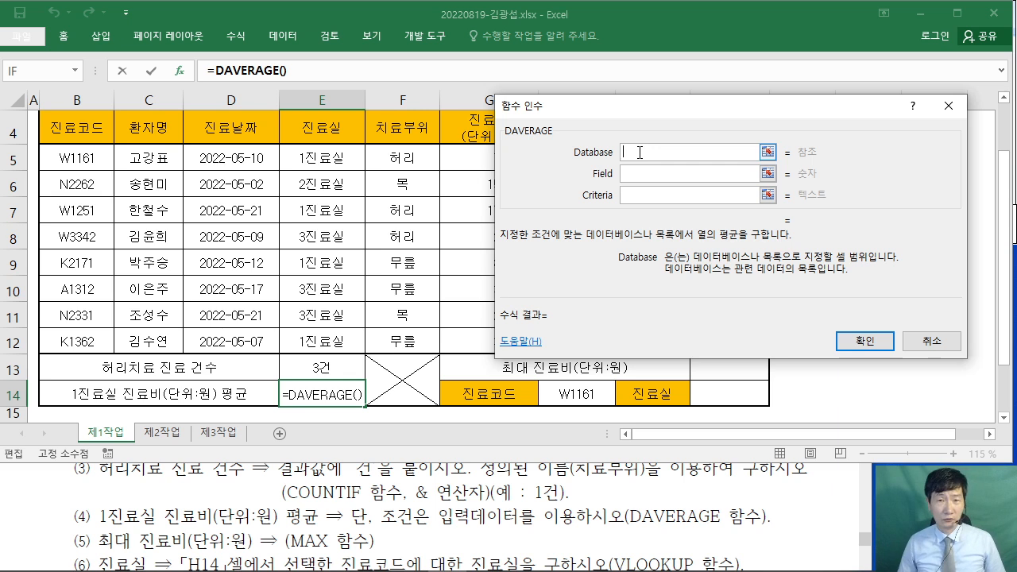
Set the DAVERAGE function's Database to B4:H12 and its Field to the 진료비 header in G4.
click(60, 125)
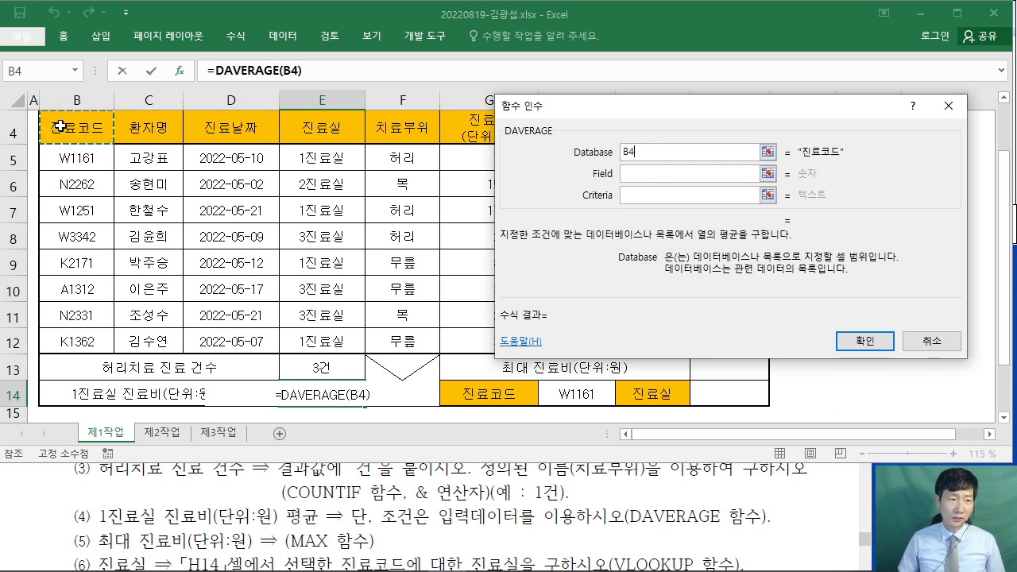
drag(60, 125, 604, 339)
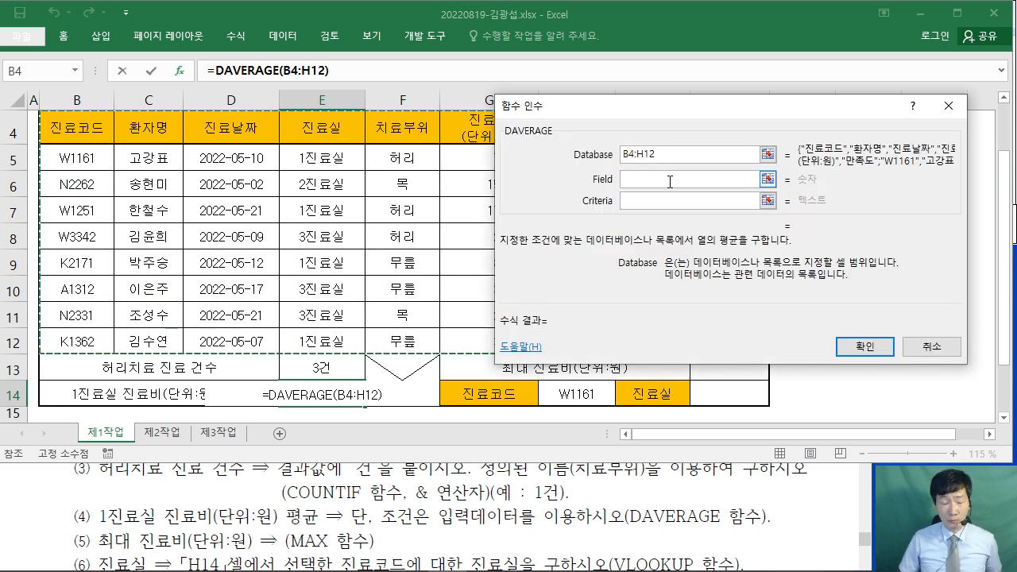
scroll(159, 182, up, 1)
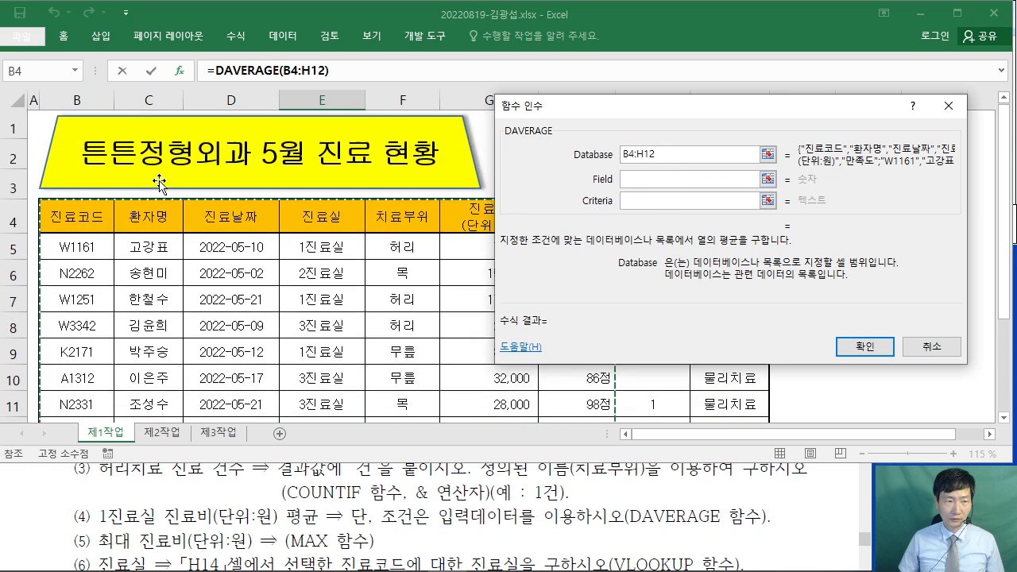
click(635, 186)
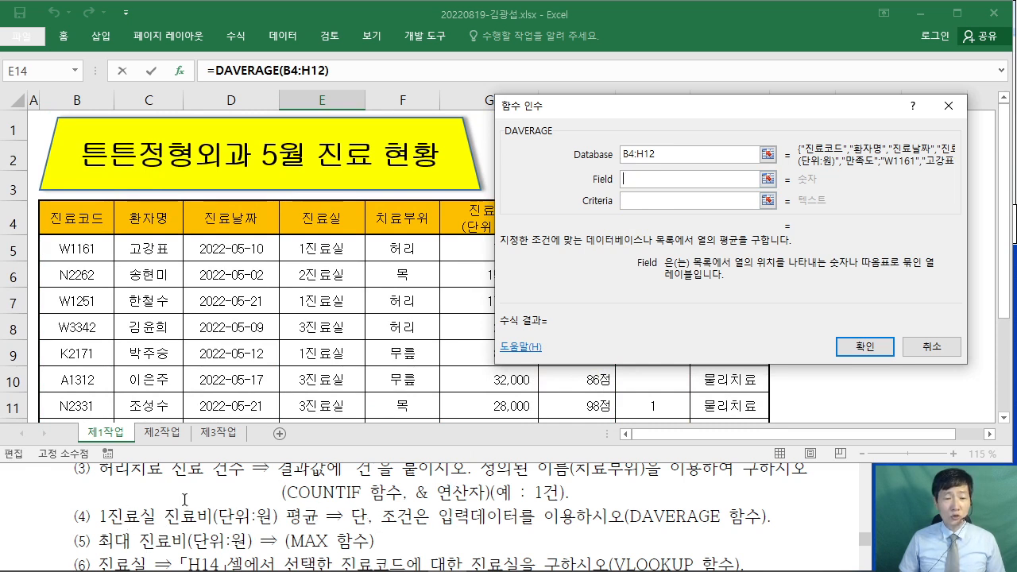
drag(554, 105, 650, 92)
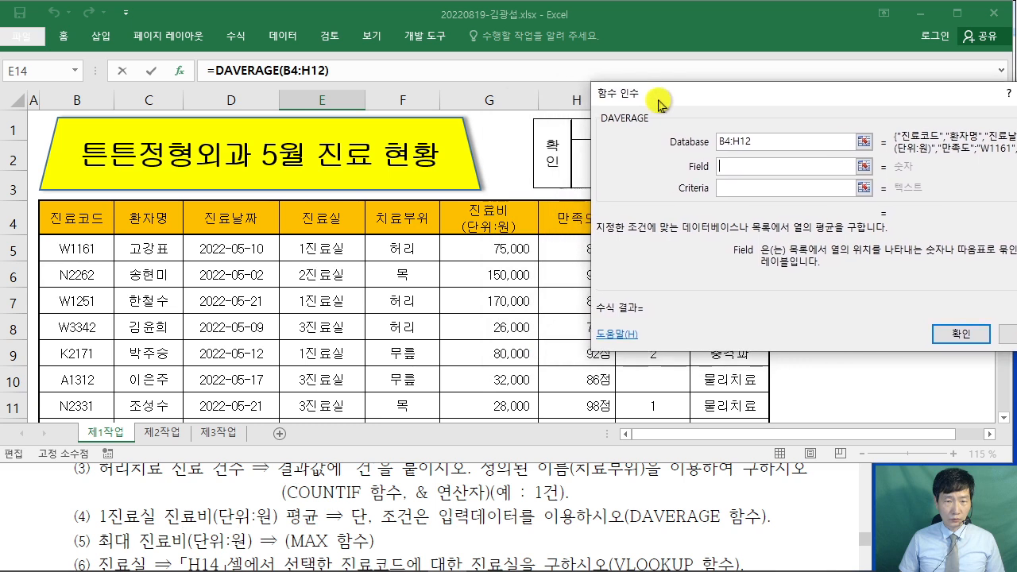
click(493, 223)
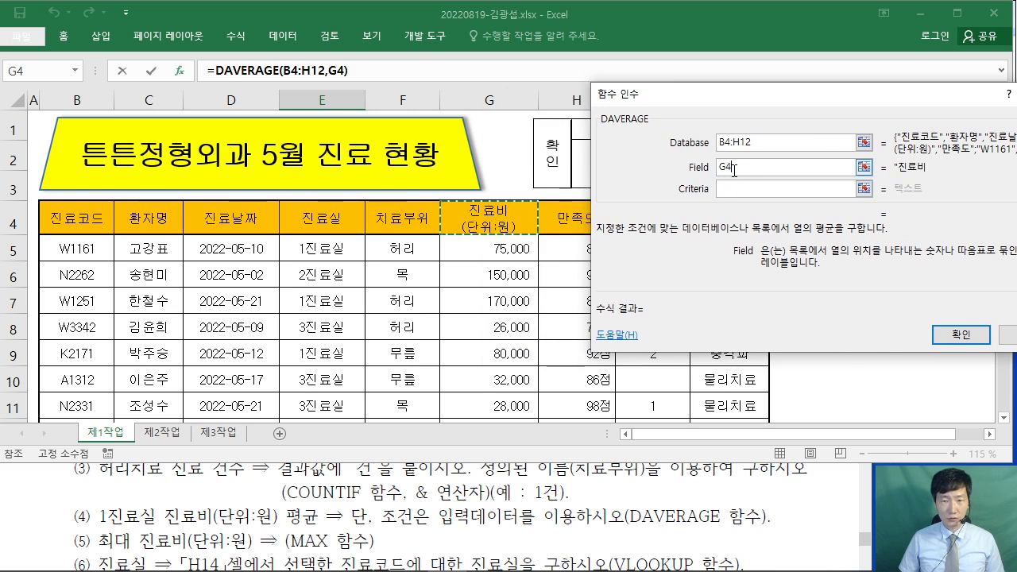
Set the DAVERAGE function's Criteria to E4:E5 and confirm the formula in E14.
key(Tab)
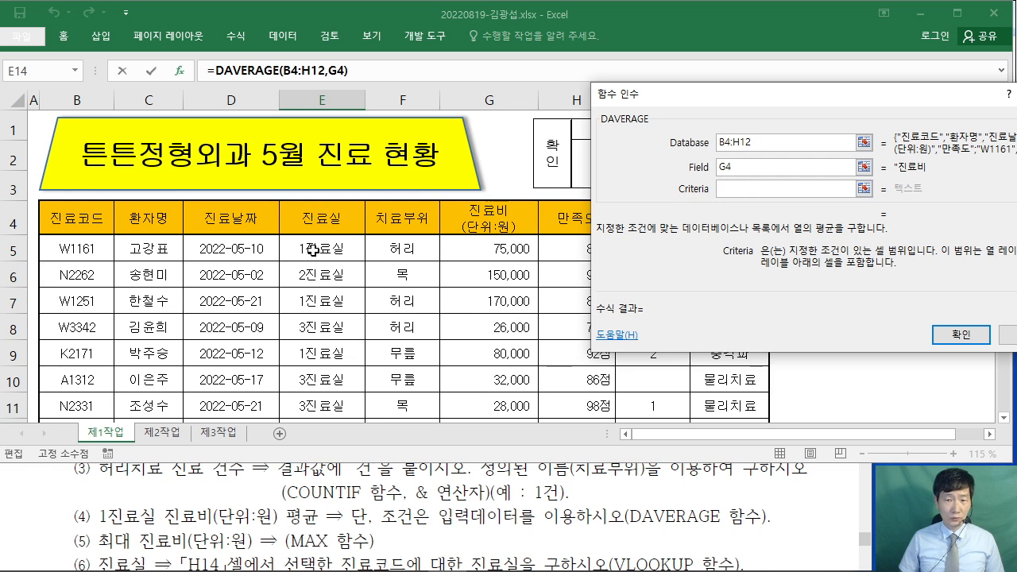
click(317, 213)
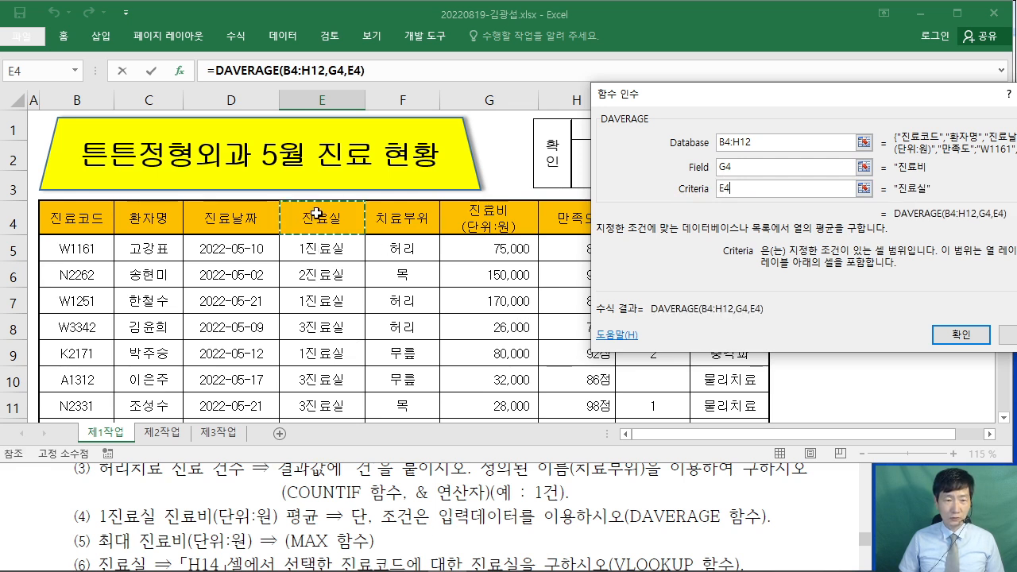
drag(316, 213, 313, 245)
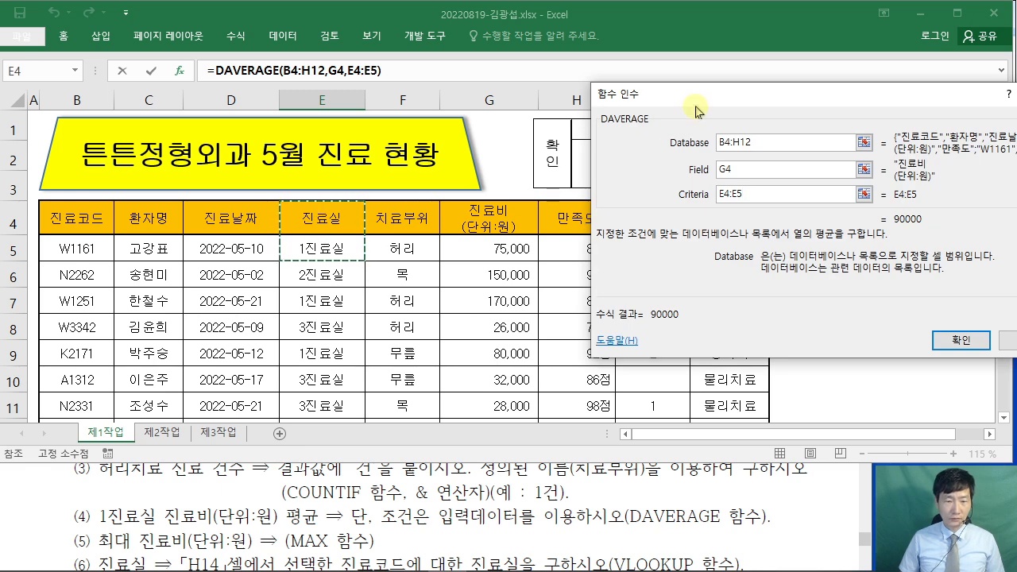
drag(695, 111, 282, 143)
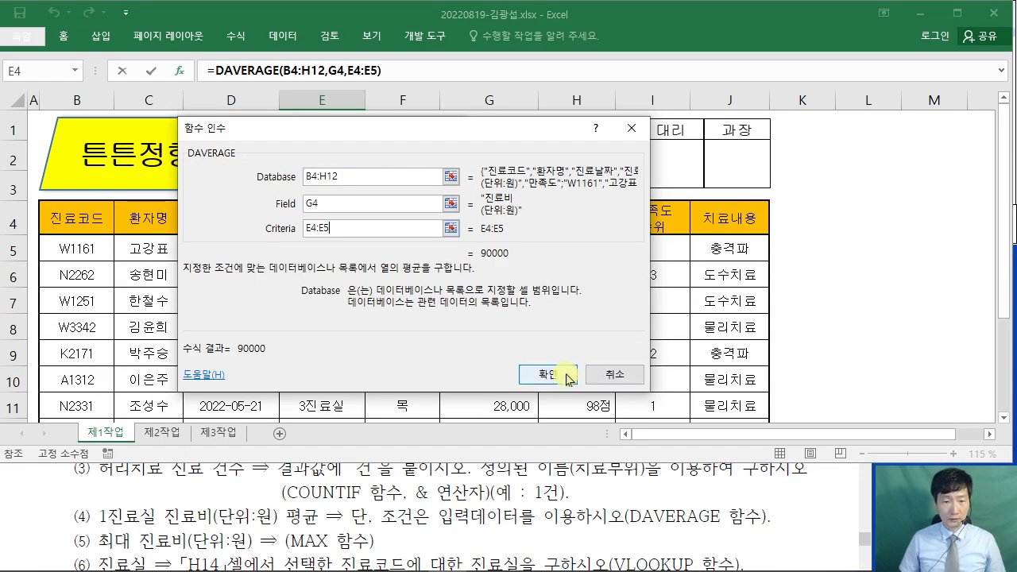
click(566, 377)
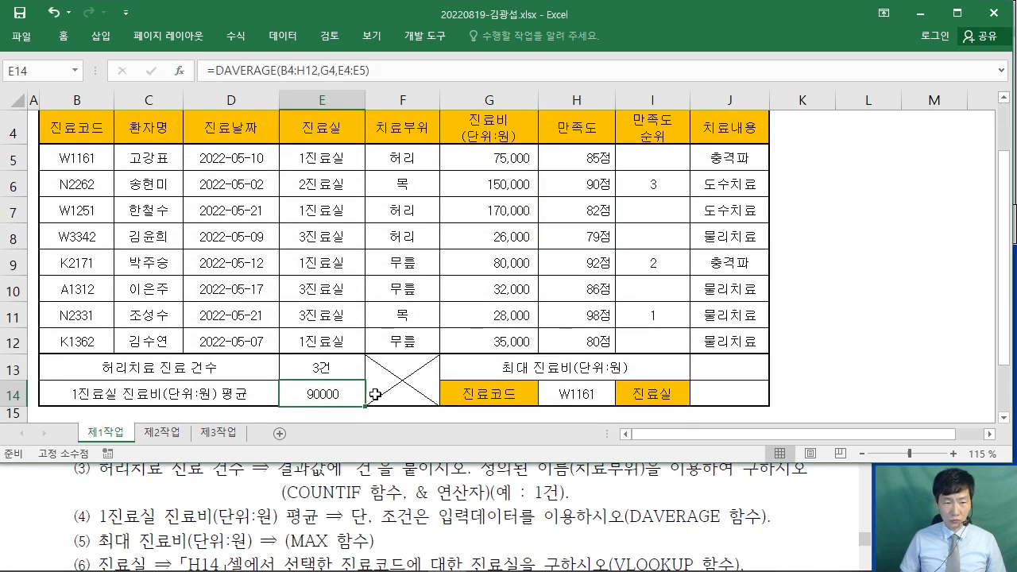
Check the 최대 진료비 instruction in the exam PDF, then enter =MAX(G5:G12) in J13.
click(443, 513)
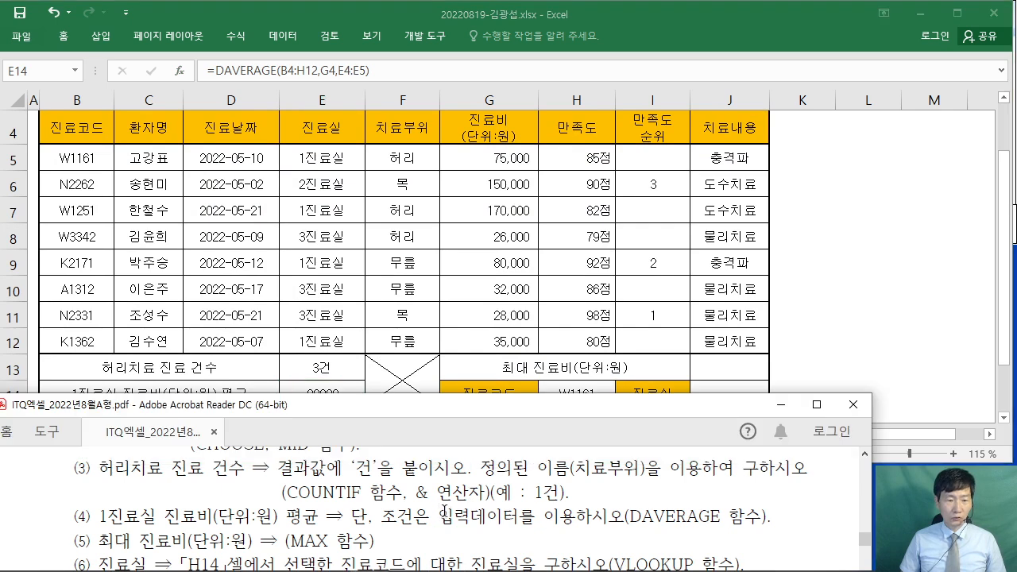
scroll(443, 511, down, 1)
drag(96, 513, 377, 516)
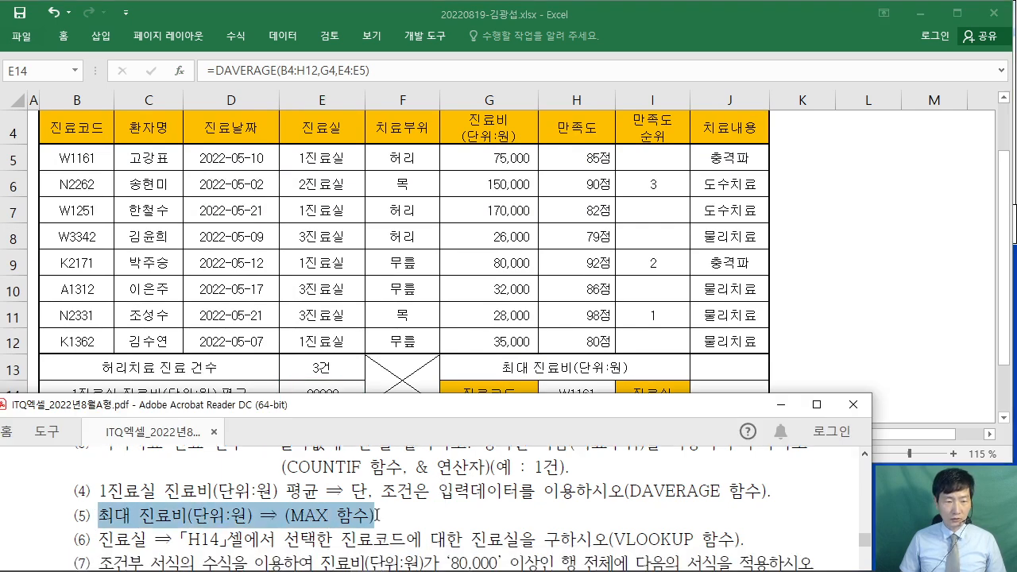
click(362, 516)
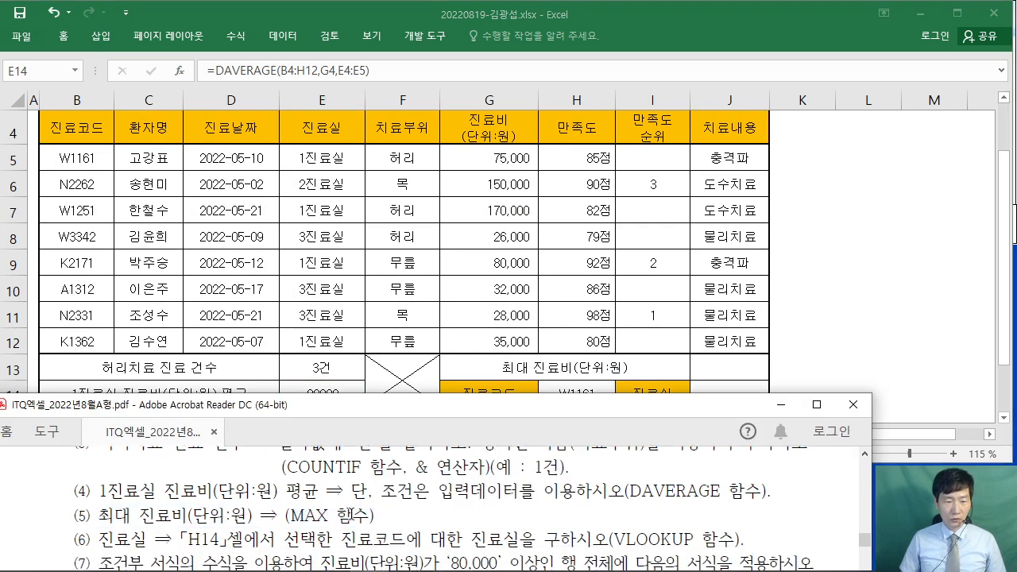
click(729, 367)
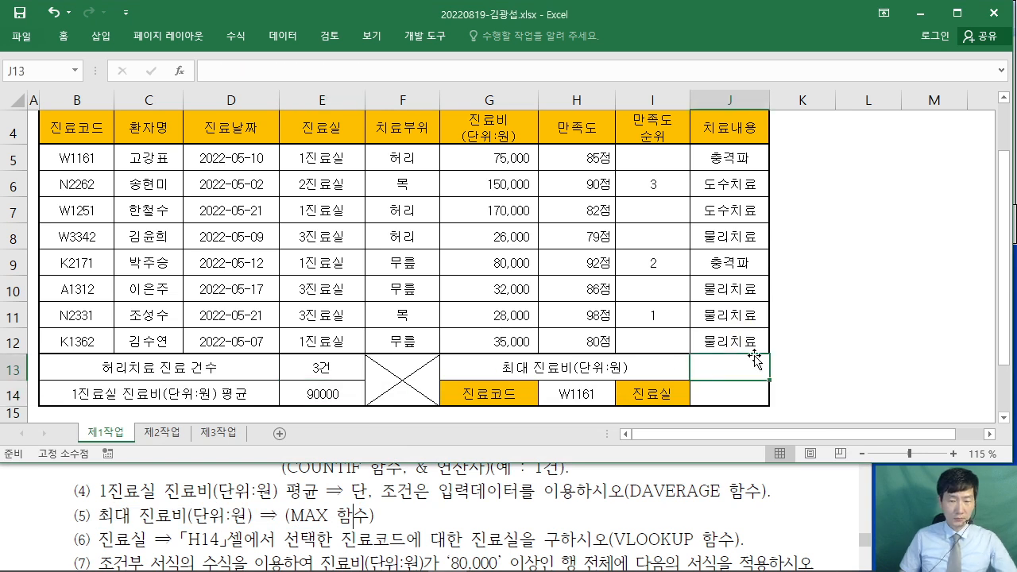
text(=MAX()
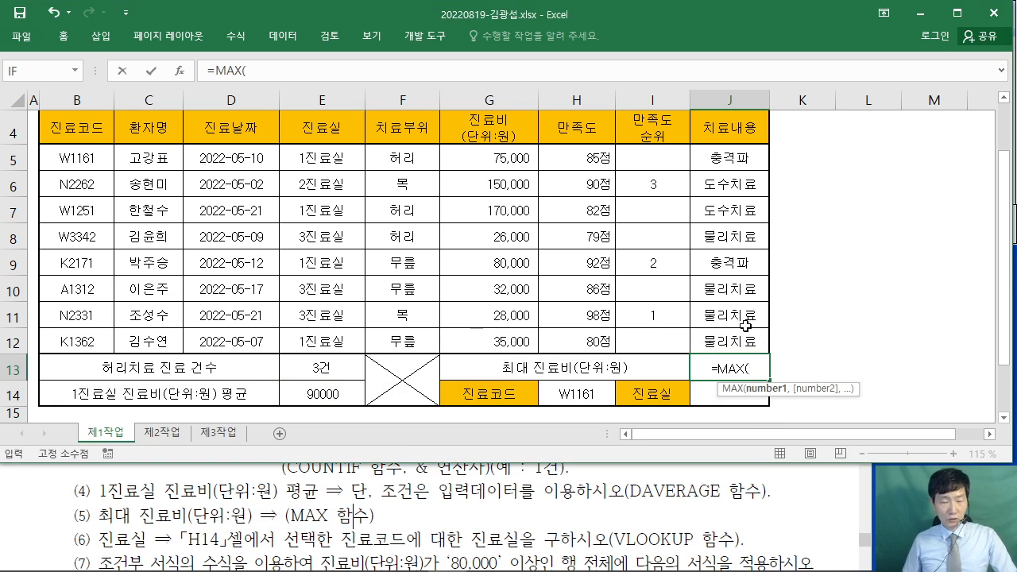
drag(499, 154, 492, 340)
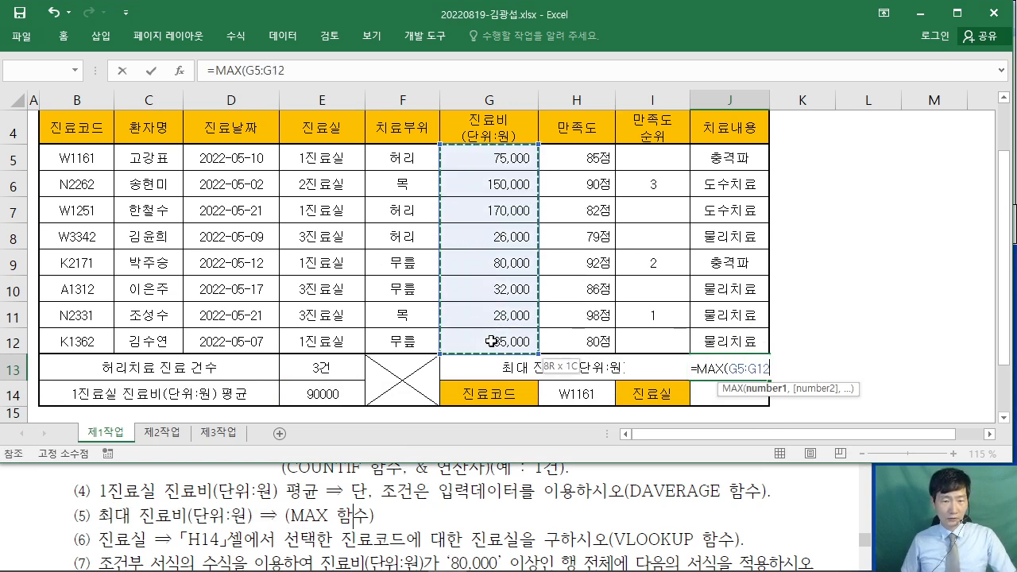
text())
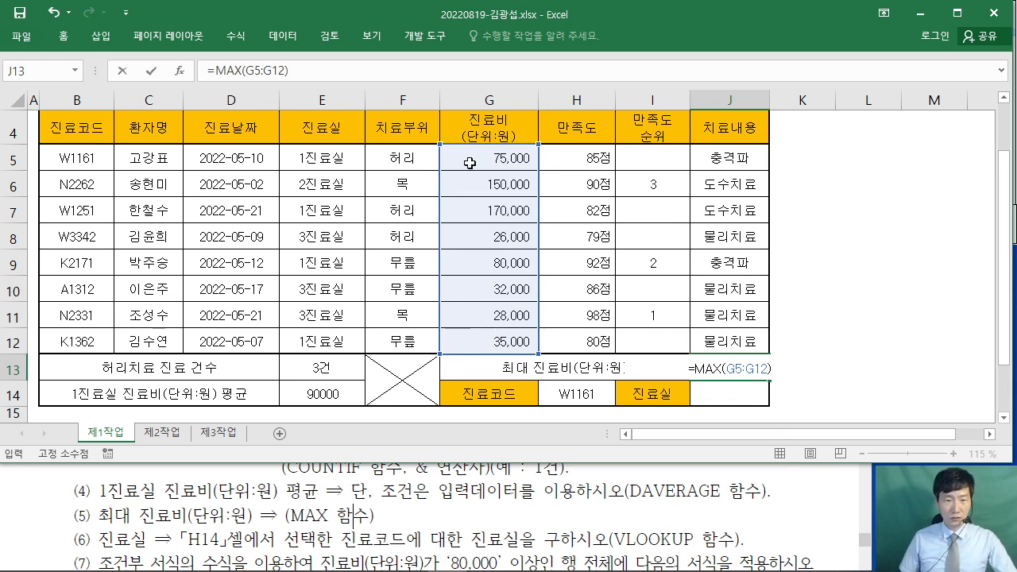
key(Return)
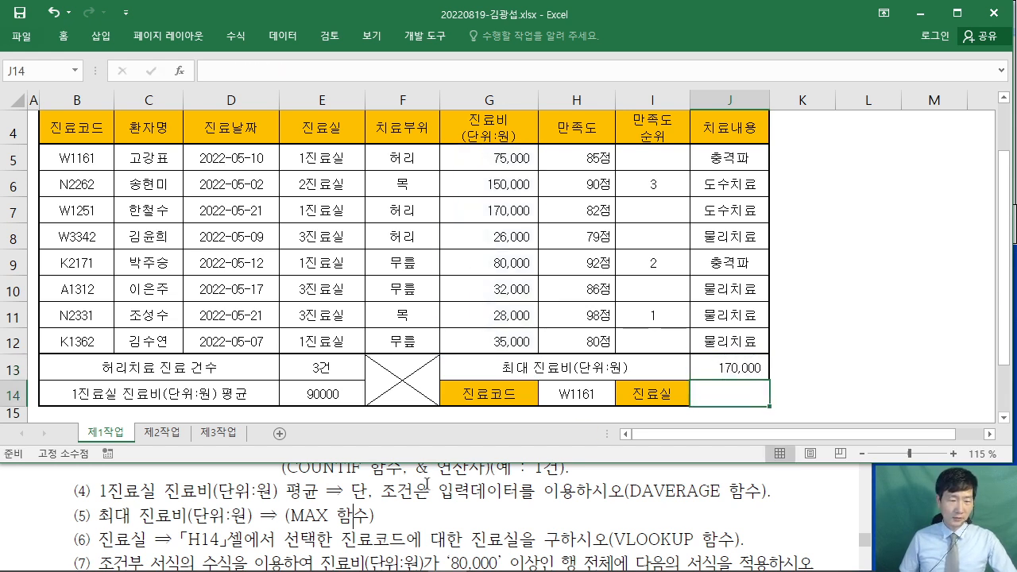
Check the 진료실 instruction in the exam PDF, then start a VLOOKUP function in J14 with its arguments dialog open.
click(168, 534)
scroll(169, 521, down, 2)
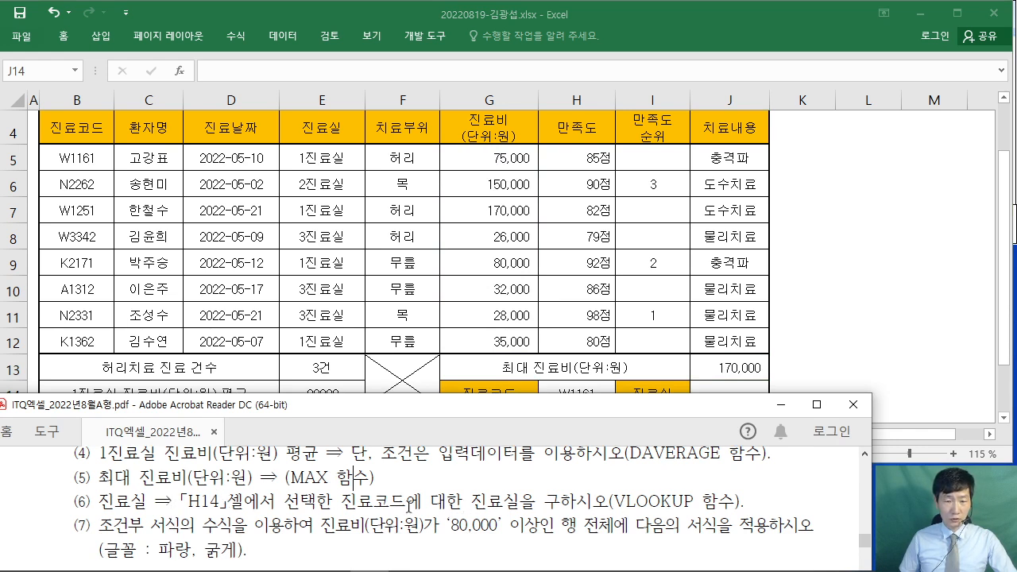
click(718, 388)
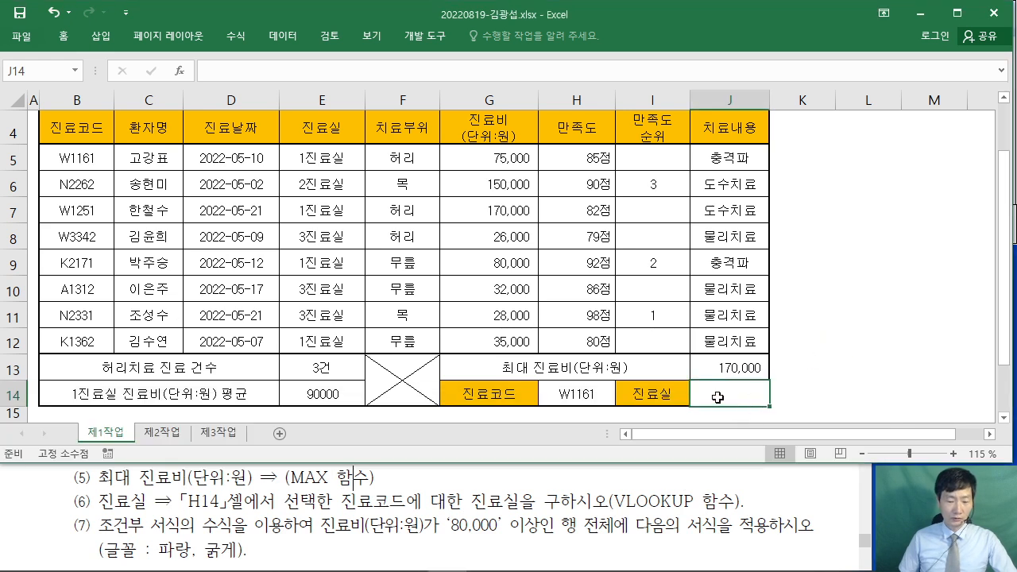
text(=)
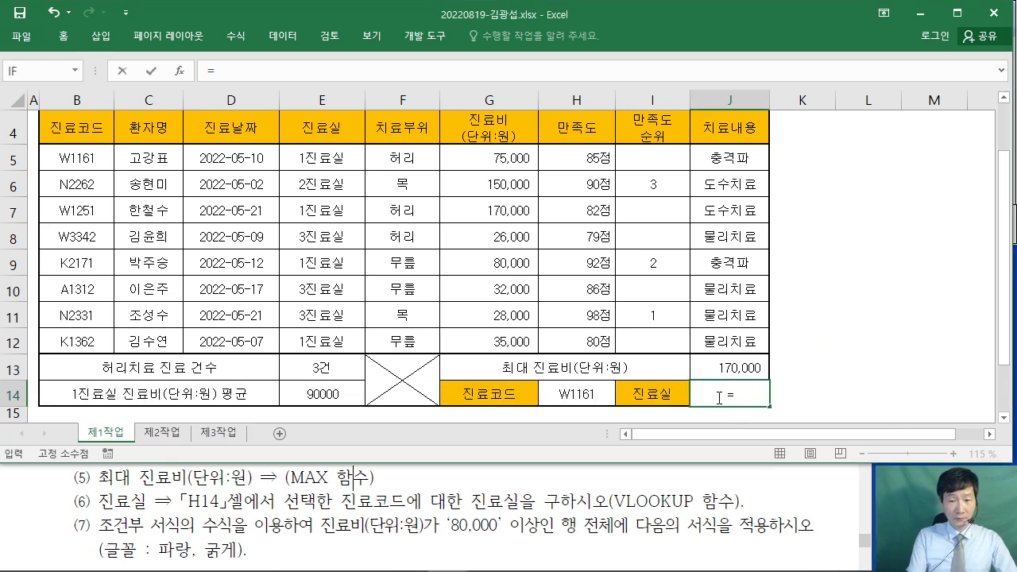
text(VL)
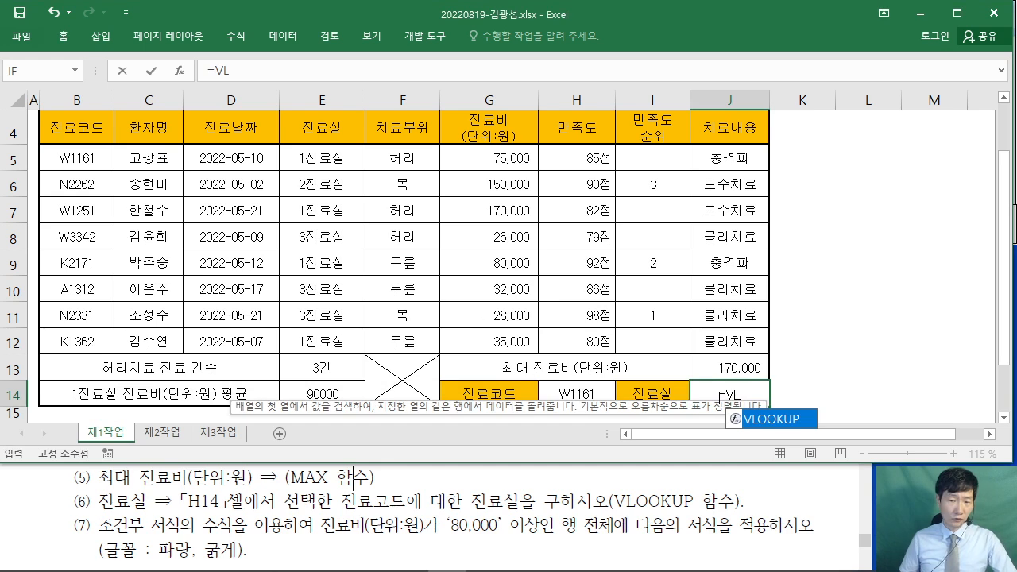
double_click(781, 419)
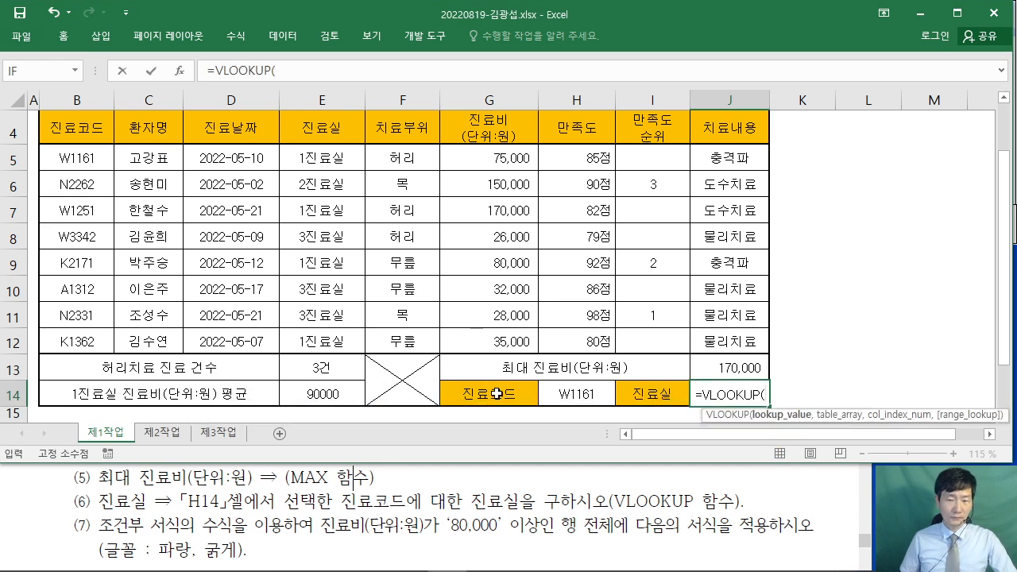
click(180, 71)
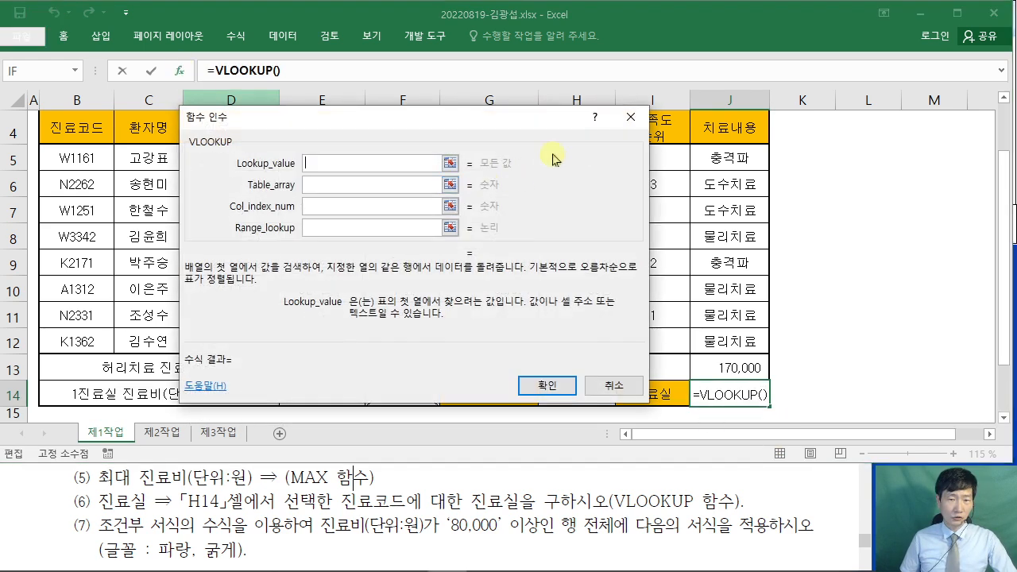
drag(449, 116, 723, 52)
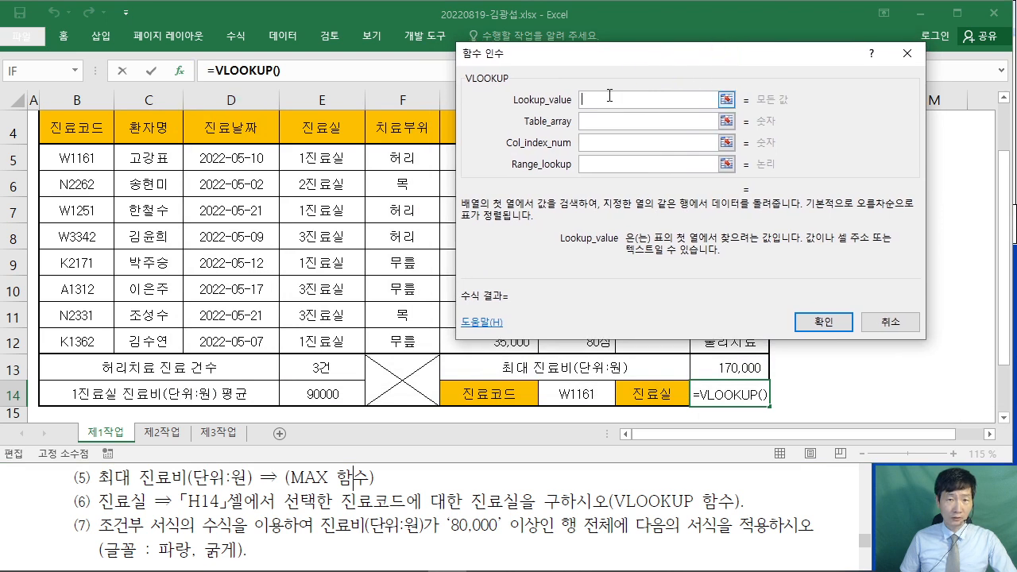
Set the VLOOKUP function's Lookup_value to H14 and its Table_array to B5:H12.
click(570, 386)
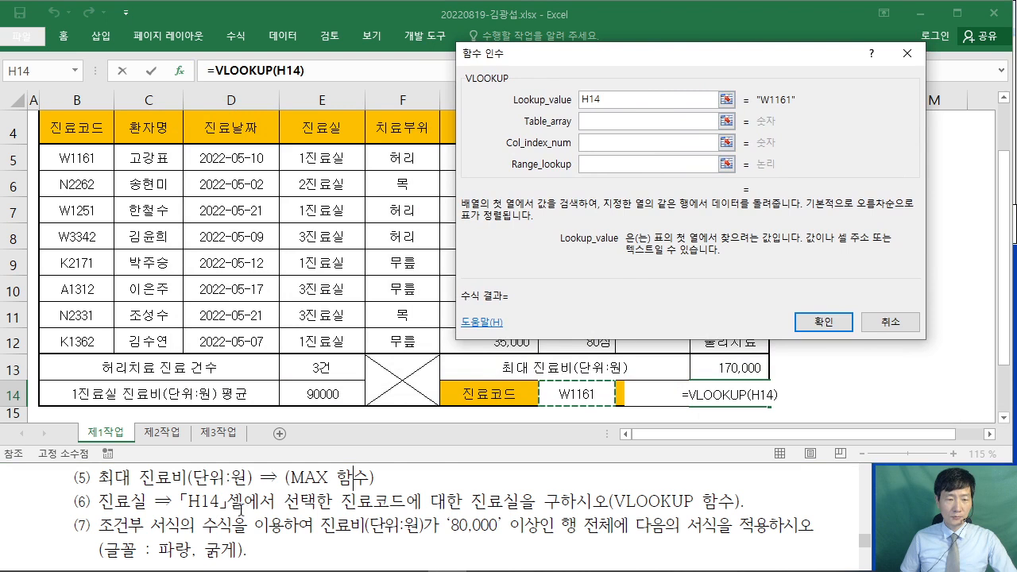
click(609, 127)
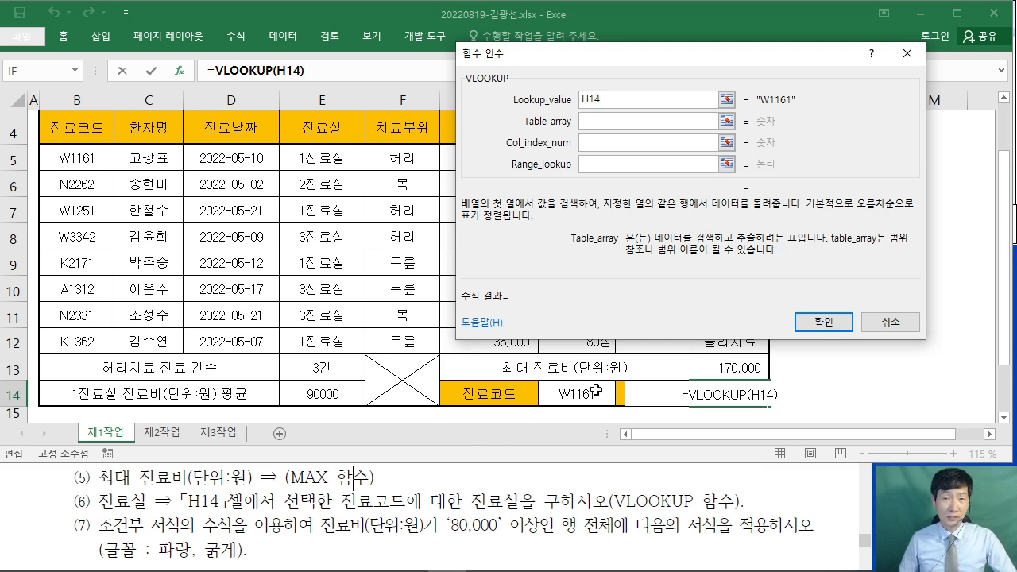
click(73, 158)
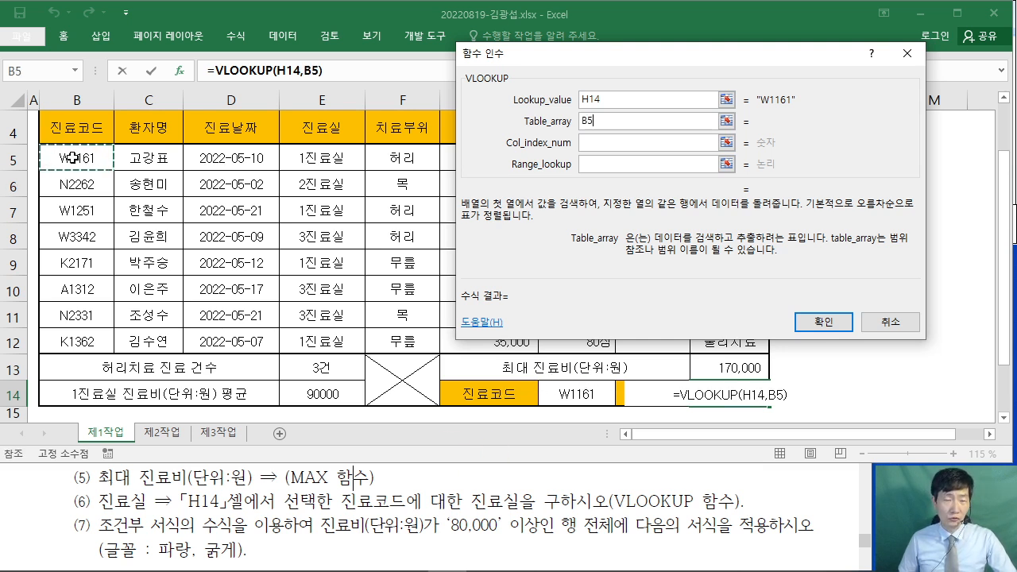
drag(72, 157, 566, 340)
drag(566, 59, 747, 75)
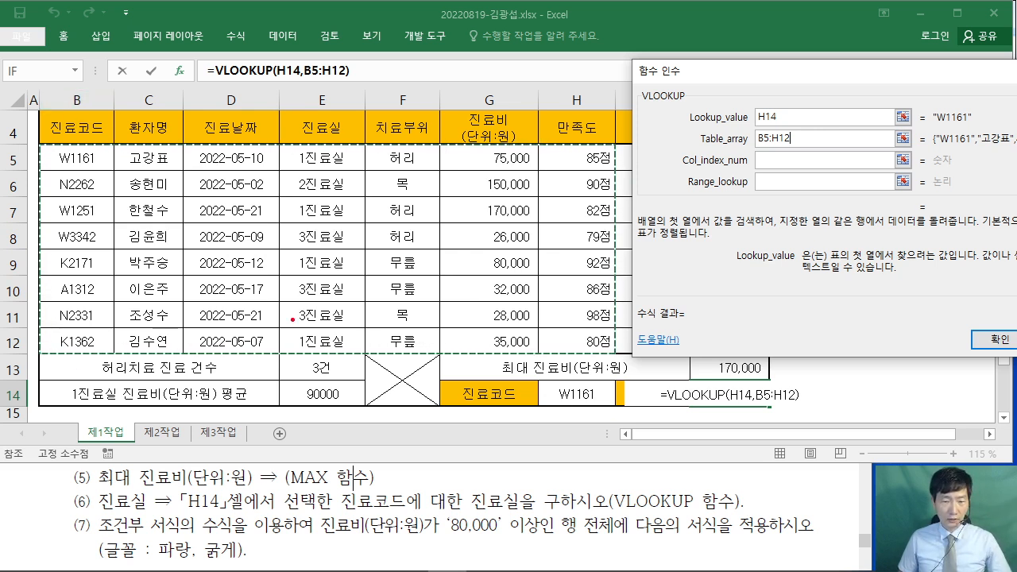
mouse_move(38, 145)
mouse_down()
mouse_move(453, 183)
mouse_move(616, 171)
mouse_up()
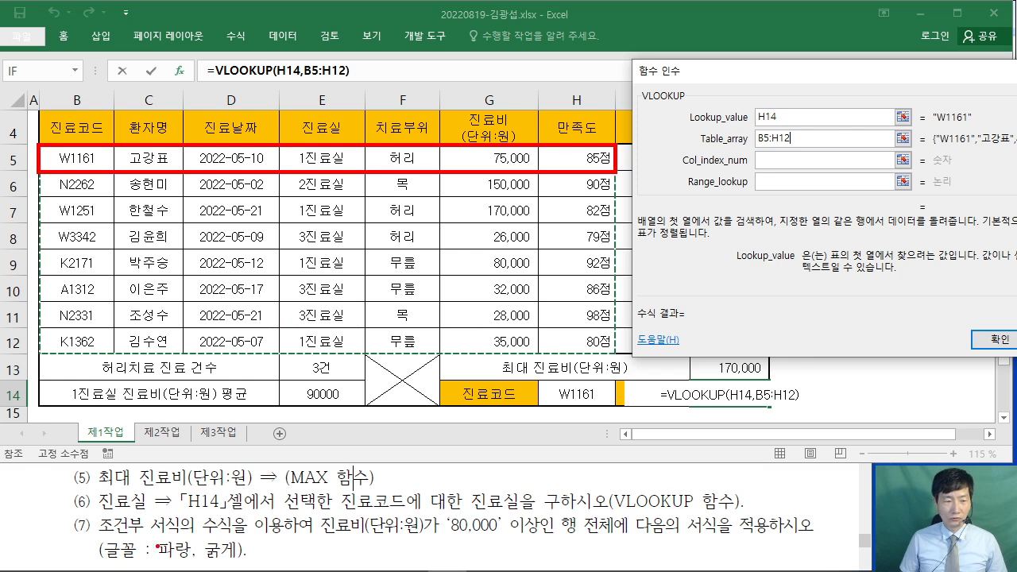
drag(94, 514, 132, 514)
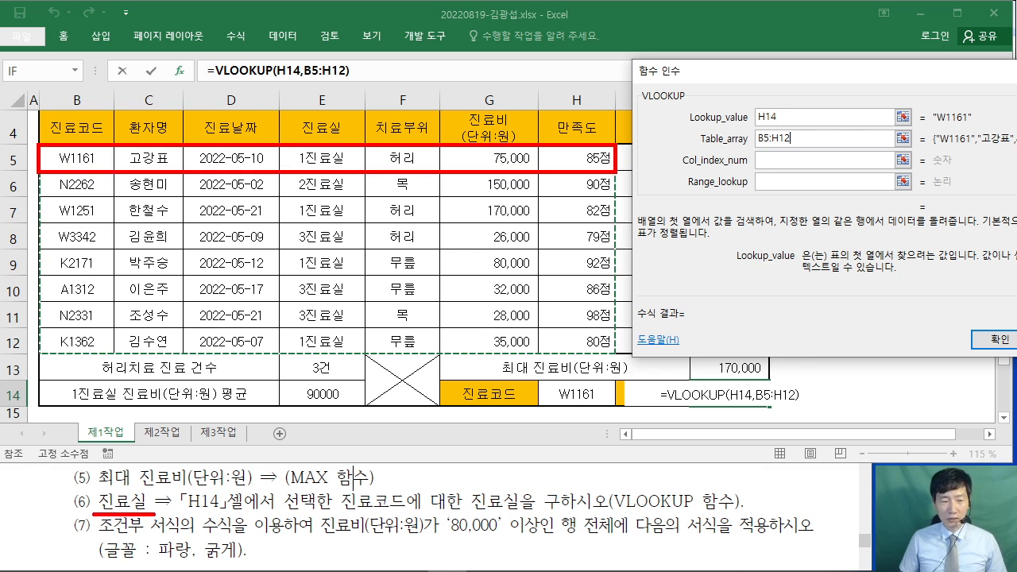
mouse_move(99, 67)
mouse_down()
mouse_move(86, 110)
mouse_move(111, 99)
mouse_up()
drag(165, 69, 156, 112)
drag(234, 67, 233, 103)
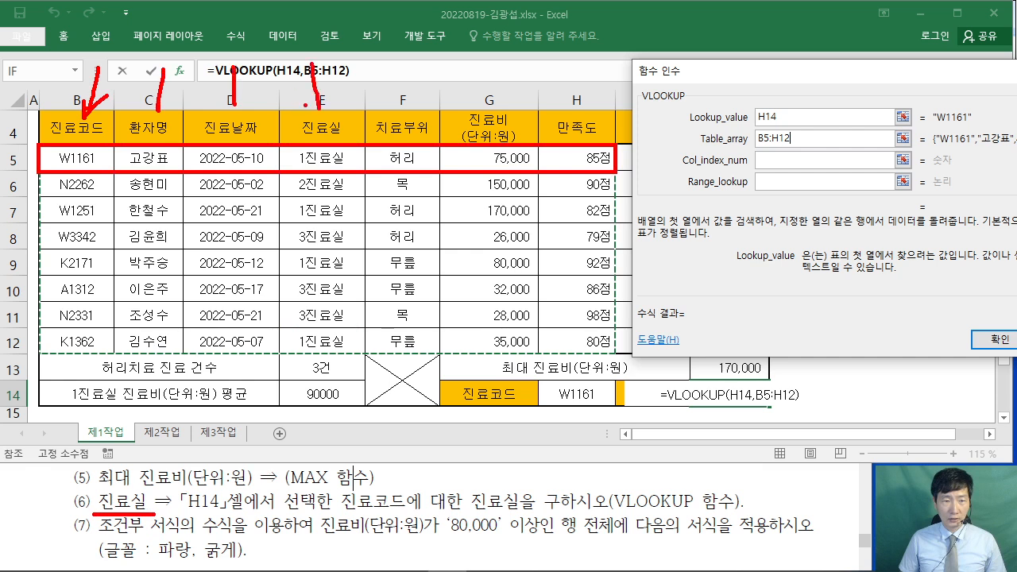
mouse_move(110, 66)
mouse_down()
mouse_move(108, 33)
mouse_move(110, 59)
mouse_up()
drag(140, 40, 184, 49)
mouse_move(176, 59)
mouse_down()
mouse_move(182, 44)
mouse_move(213, 69)
mouse_up()
drag(229, 25, 252, 62)
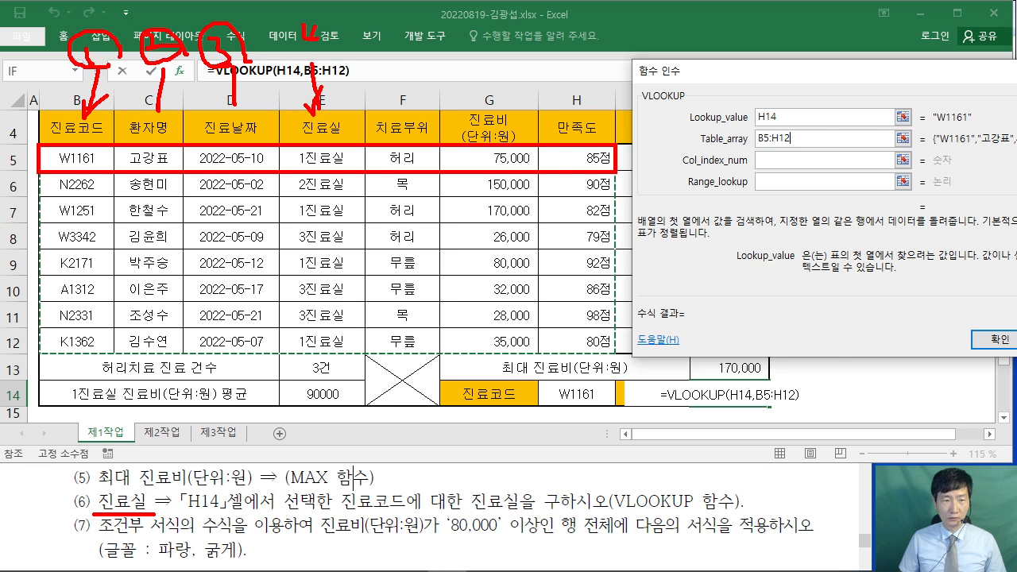
drag(308, 41, 310, 67)
mouse_move(304, 19)
mouse_down()
mouse_move(278, 49)
mouse_move(322, 32)
mouse_up()
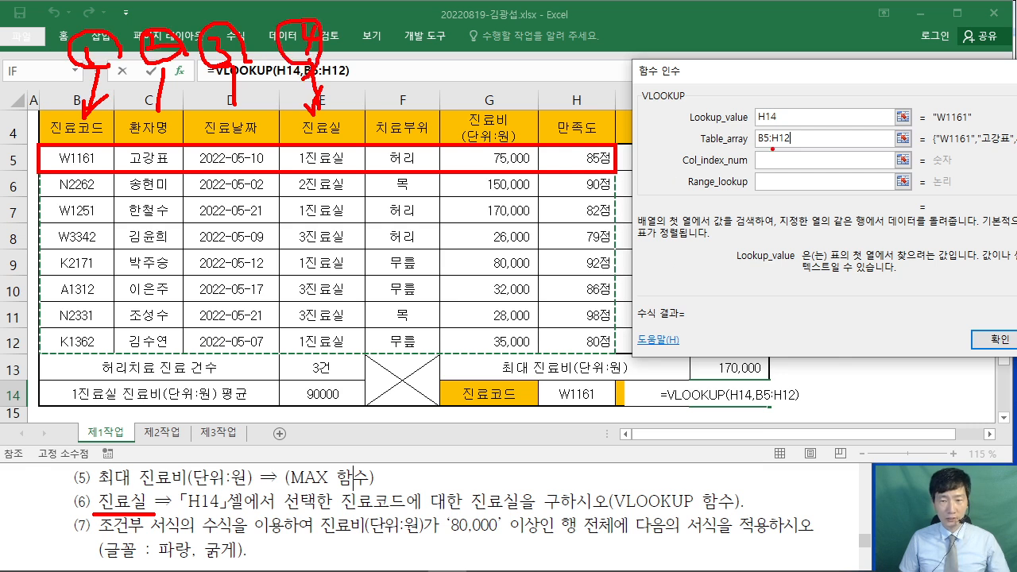
key(Escape)
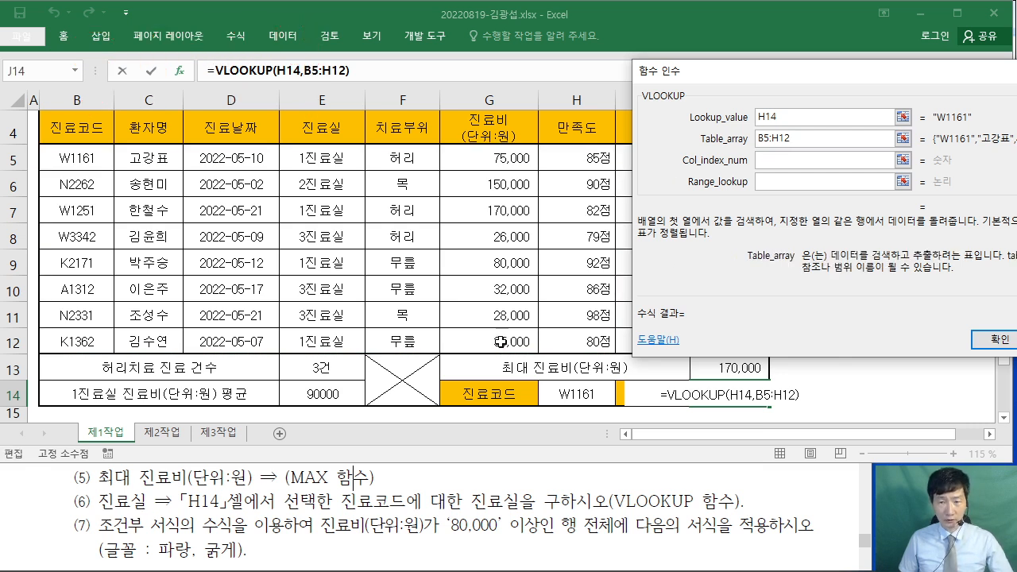
Set the VLOOKUP function's Col_index_num to 4 and Range_lookup to 0, and confirm the formula in J14.
click(775, 160)
text(4)
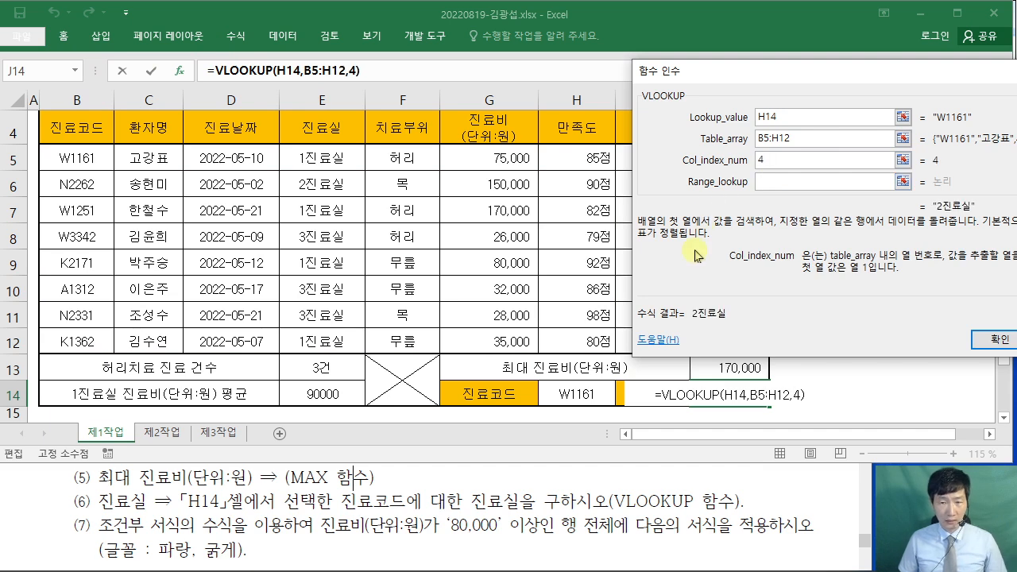
click(772, 188)
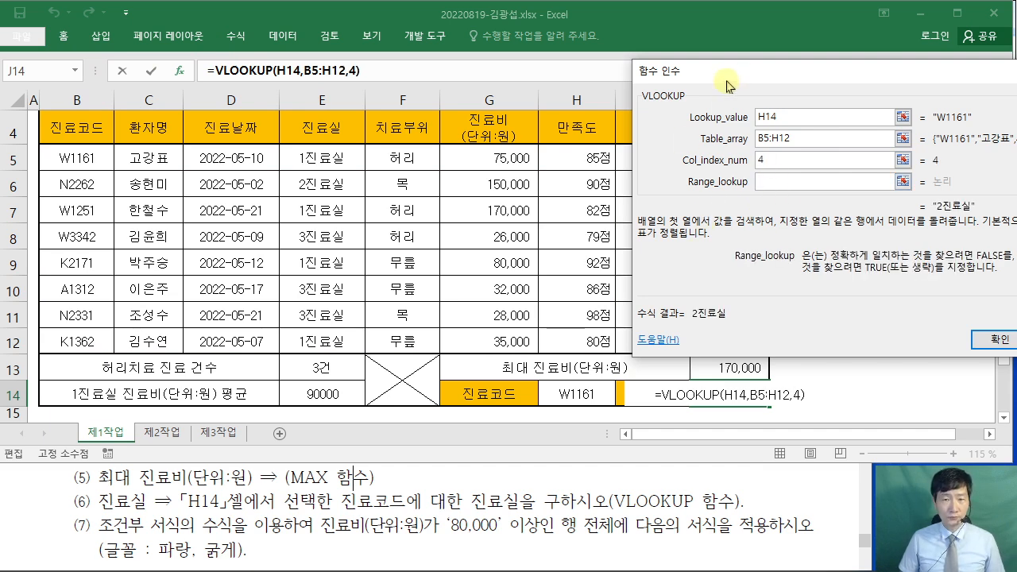
drag(722, 74, 249, 122)
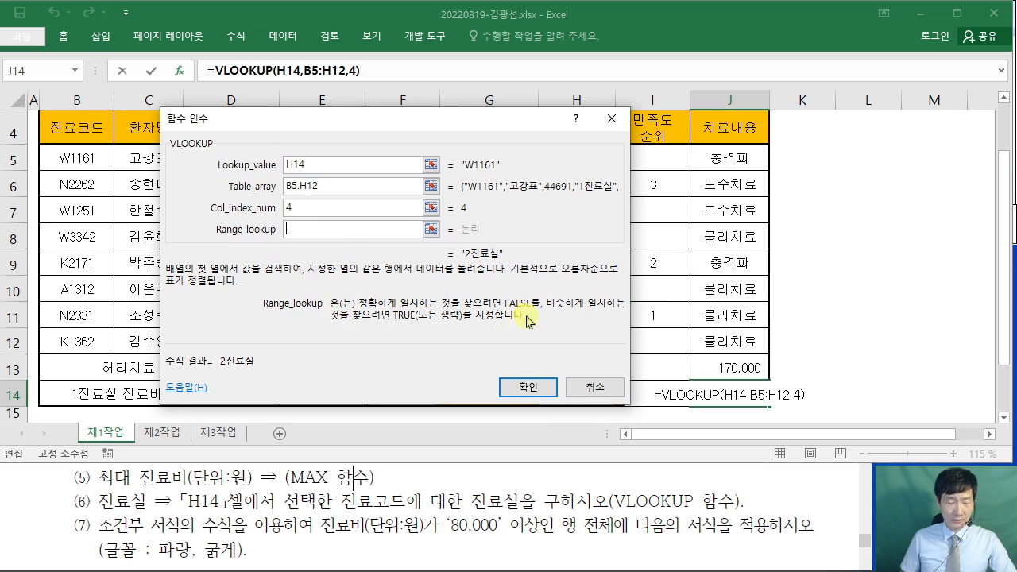
text(0)
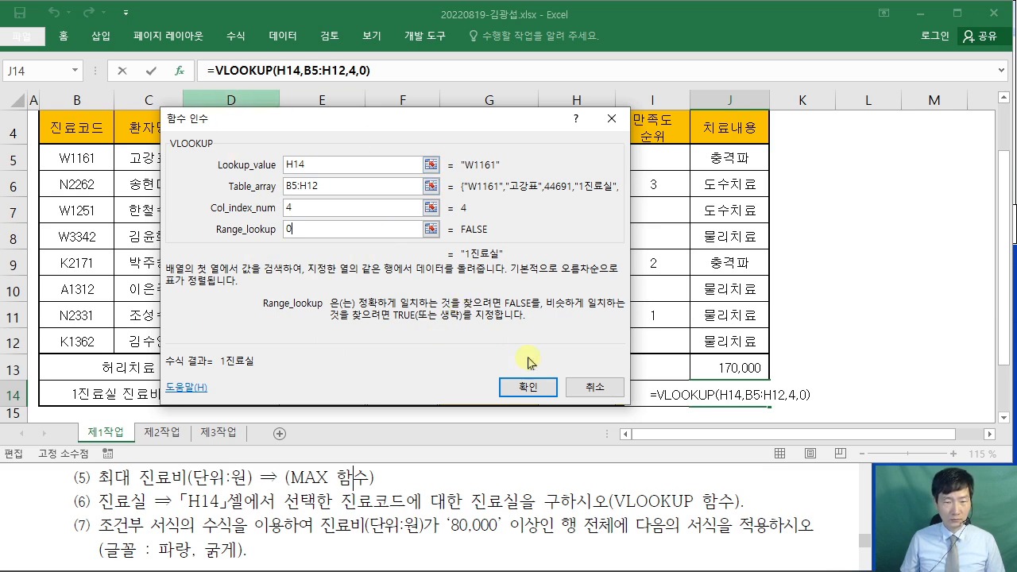
click(533, 387)
click(869, 371)
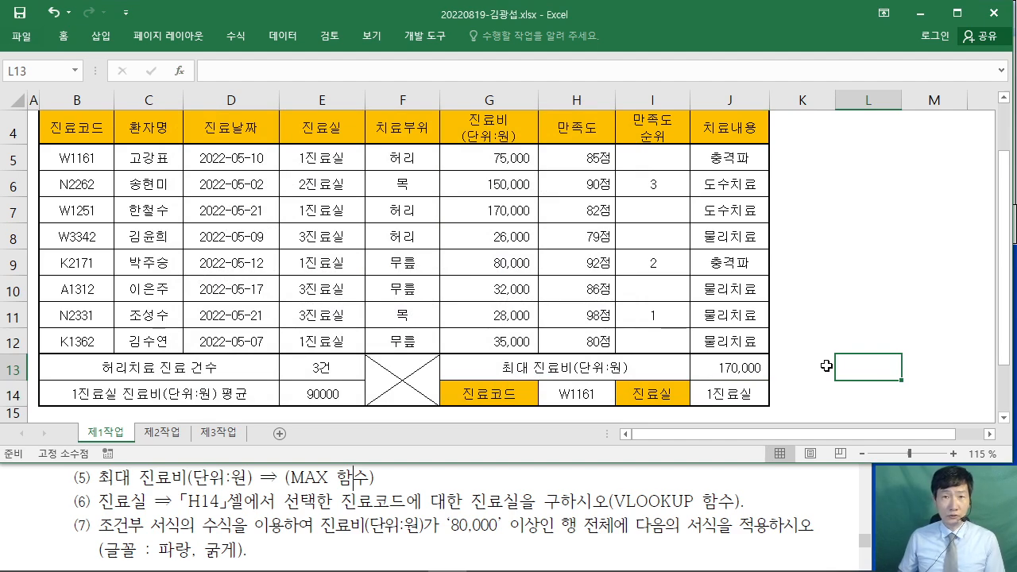
Review the VLOOKUP formula in J14 and read the conditional formatting instruction (7) in the exam PDF.
click(749, 389)
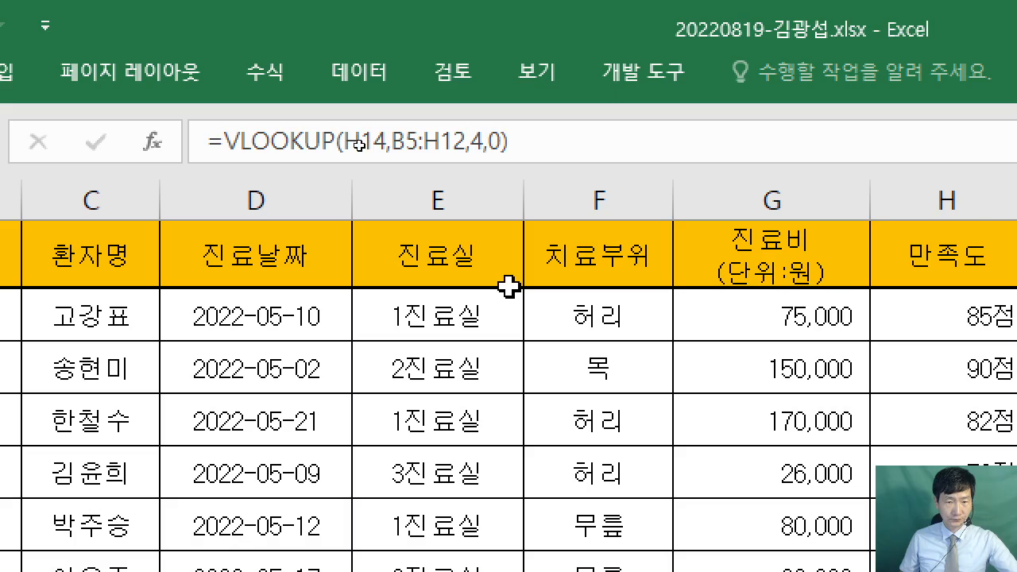
click(512, 312)
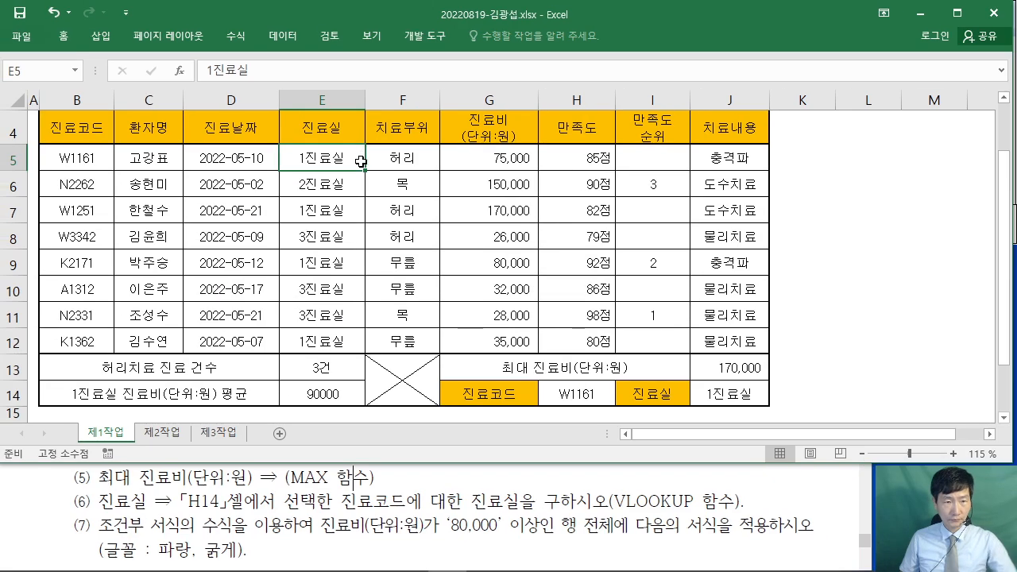
click(598, 375)
click(741, 492)
scroll(743, 491, down, 1)
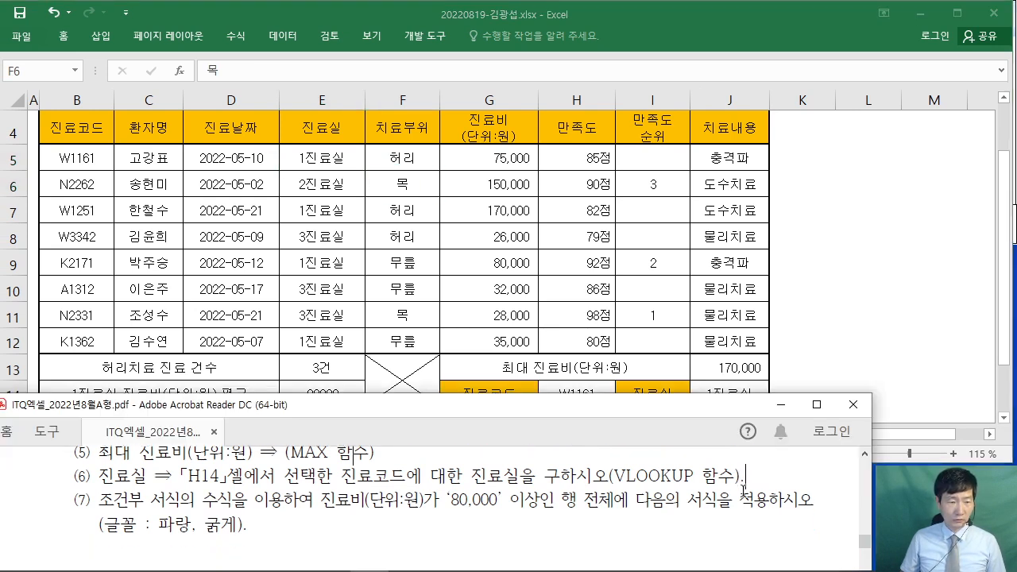
drag(316, 486, 437, 488)
click(385, 501)
click(435, 268)
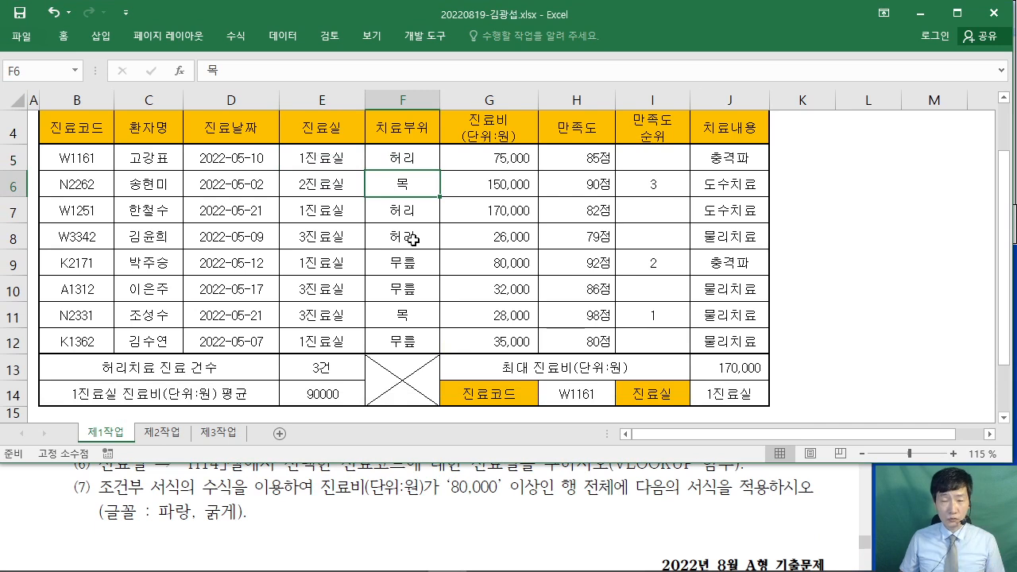
Start a new conditional formatting rule for B5:J12 of the type that uses a formula to determine the formatted cells.
drag(63, 159, 754, 348)
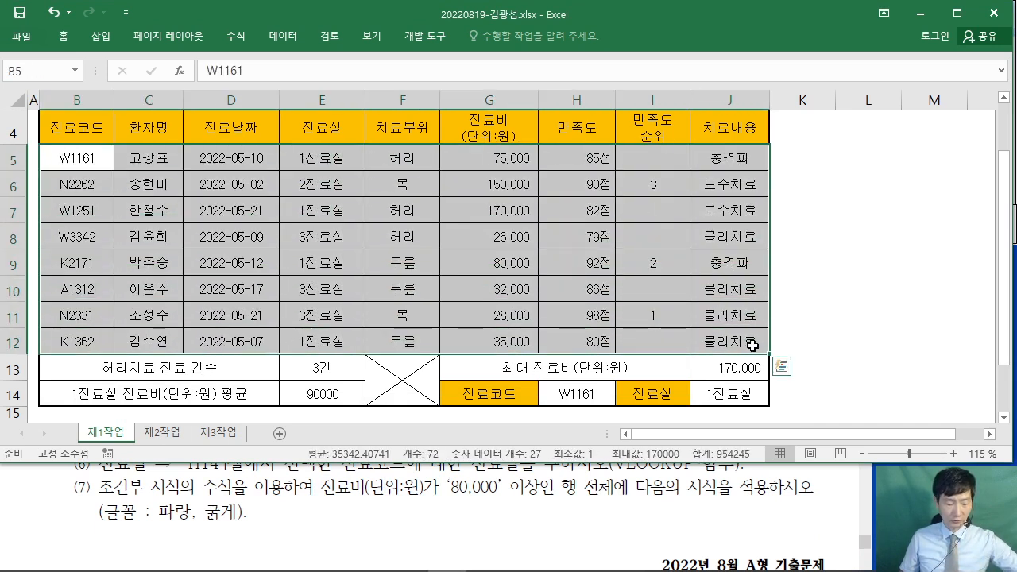
drag(35, 142, 769, 356)
drag(43, 151, 757, 351)
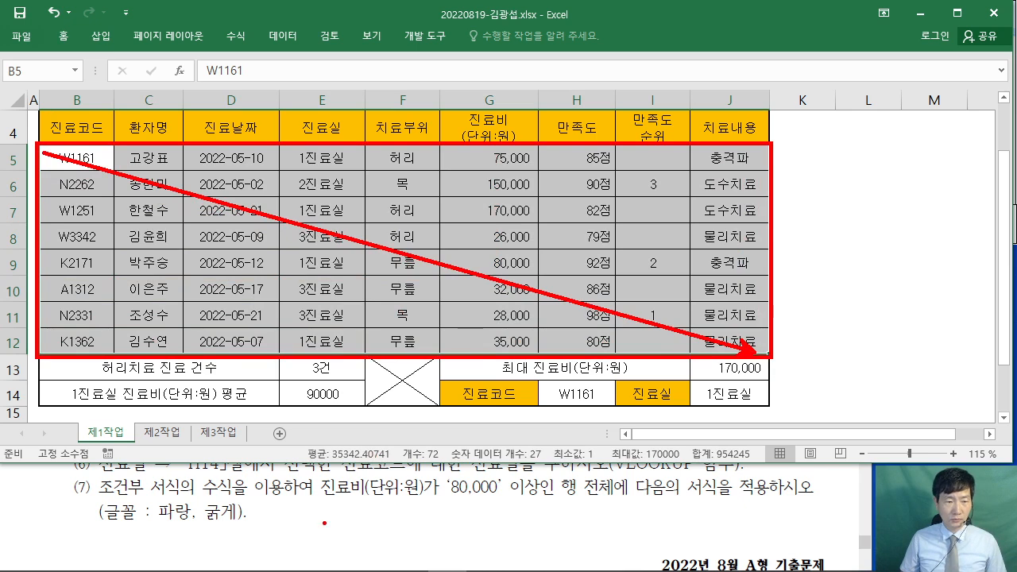
key(Escape)
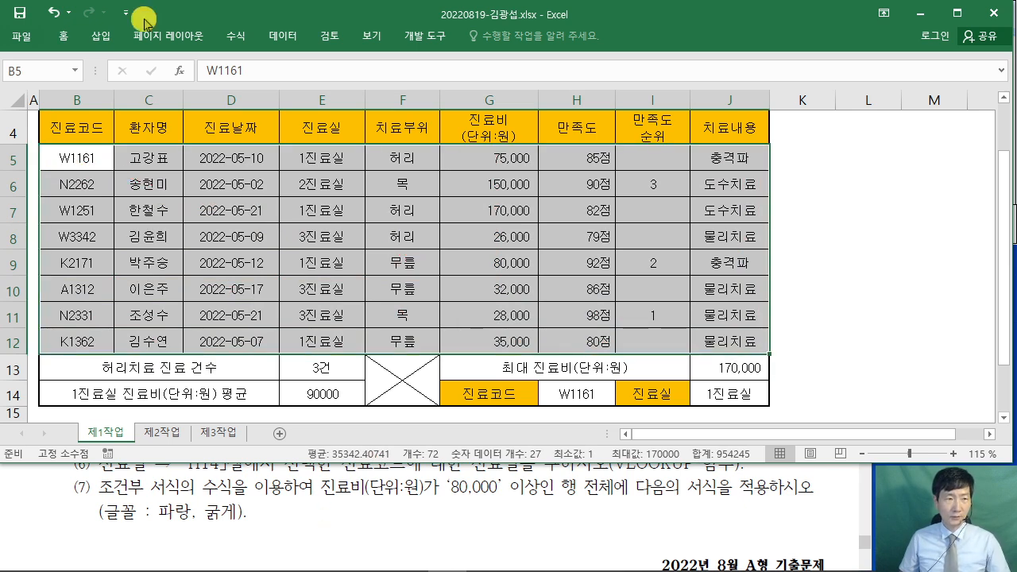
click(64, 35)
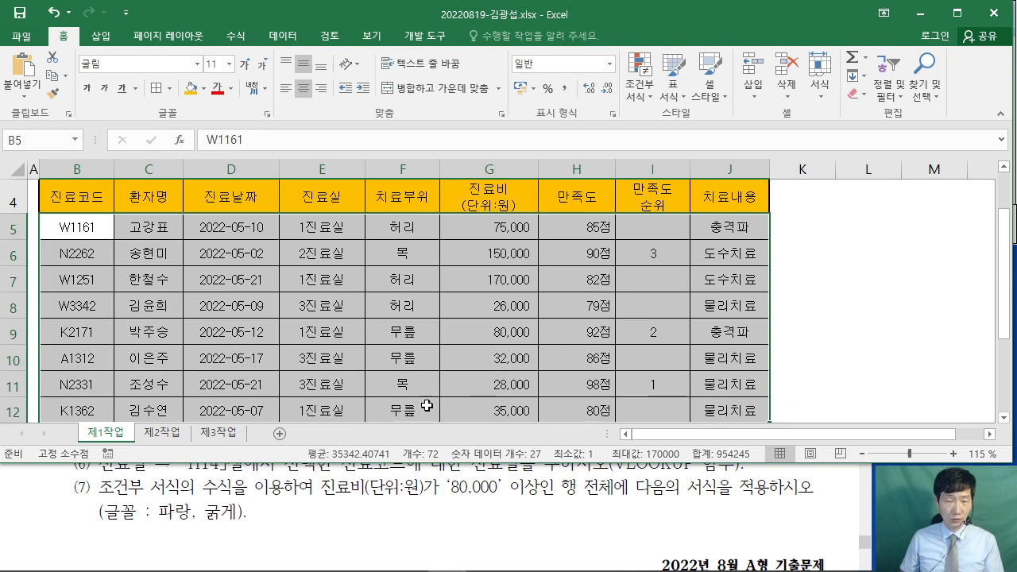
click(640, 97)
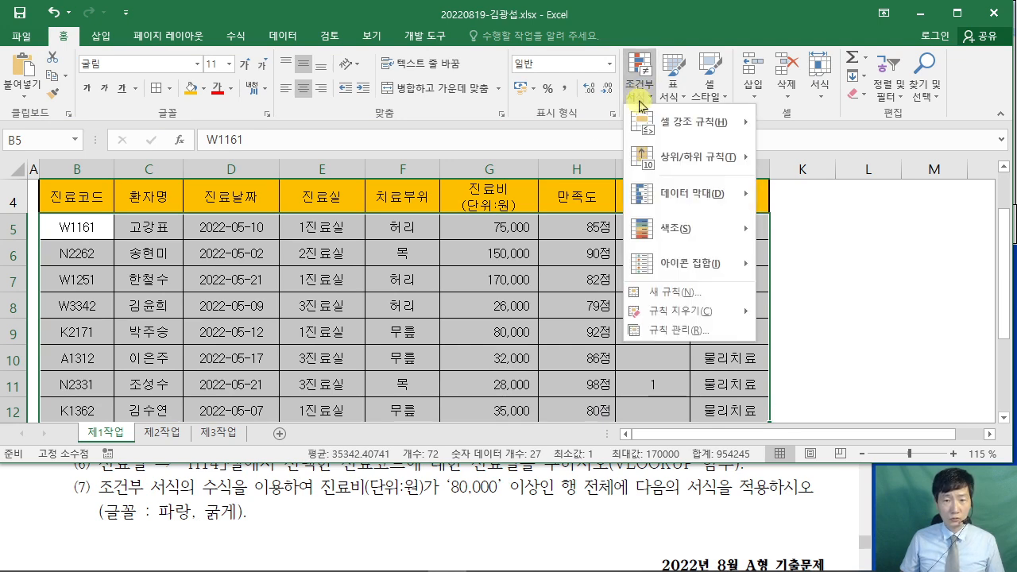
click(672, 299)
drag(399, 93, 513, 50)
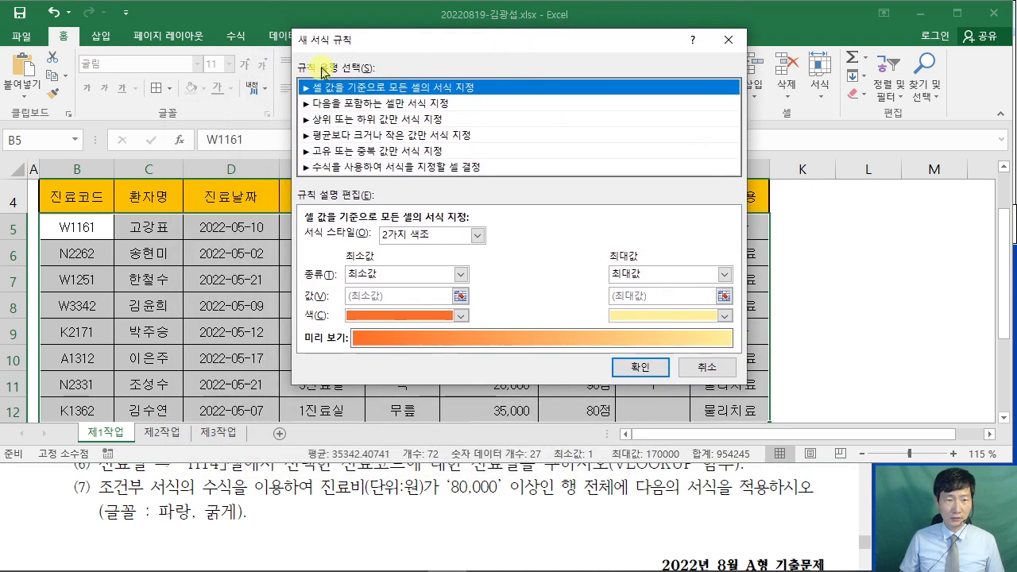
click(396, 169)
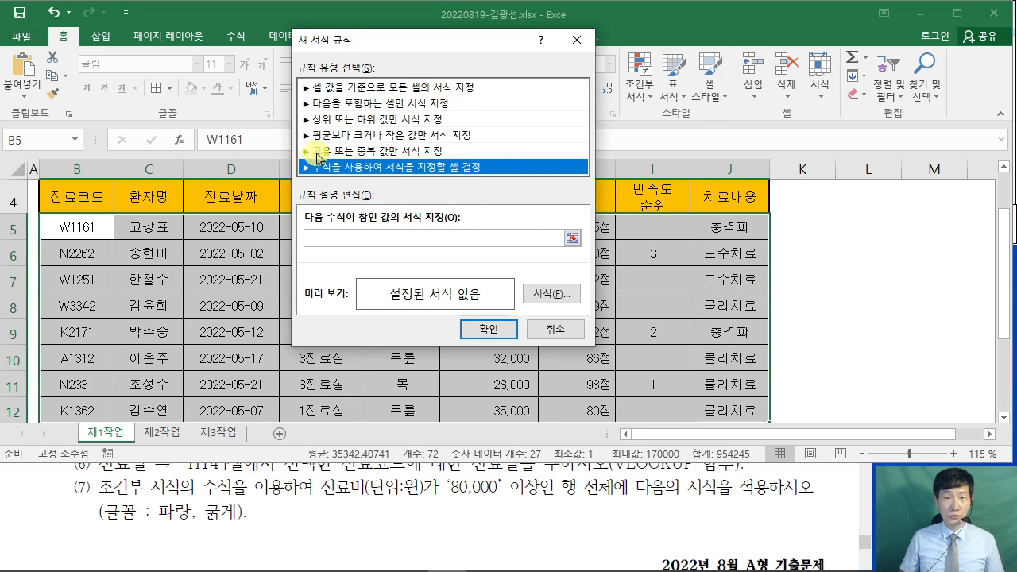
Begin the rule's formula with a reference to G5 that locks only the column, =$G5.
click(350, 237)
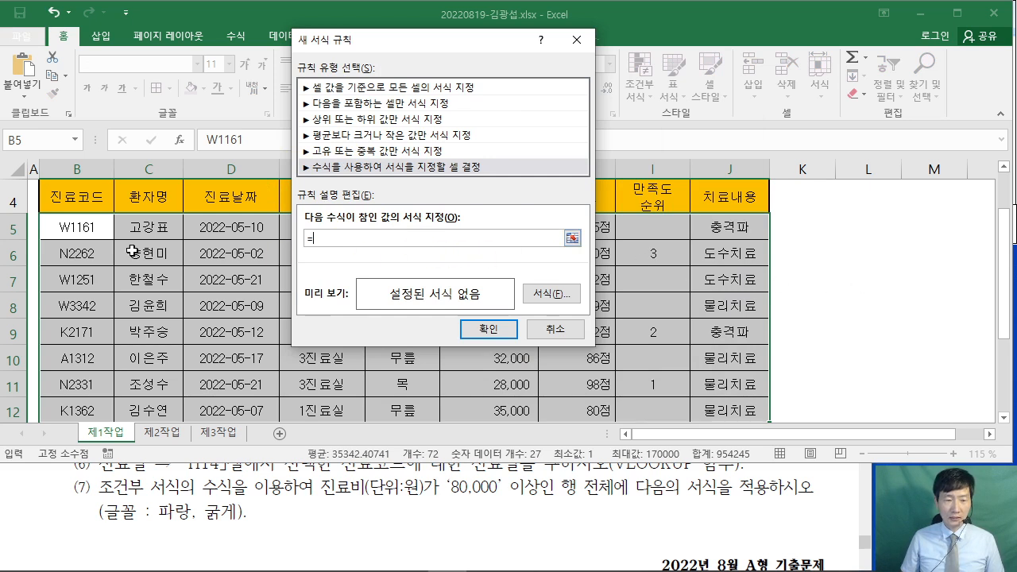
drag(366, 47, 655, 47)
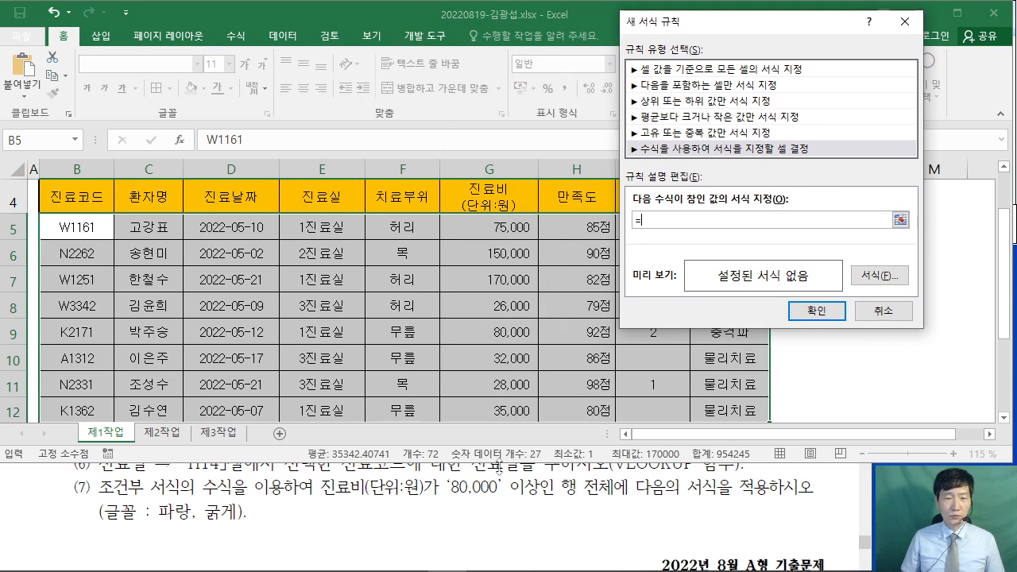
click(498, 226)
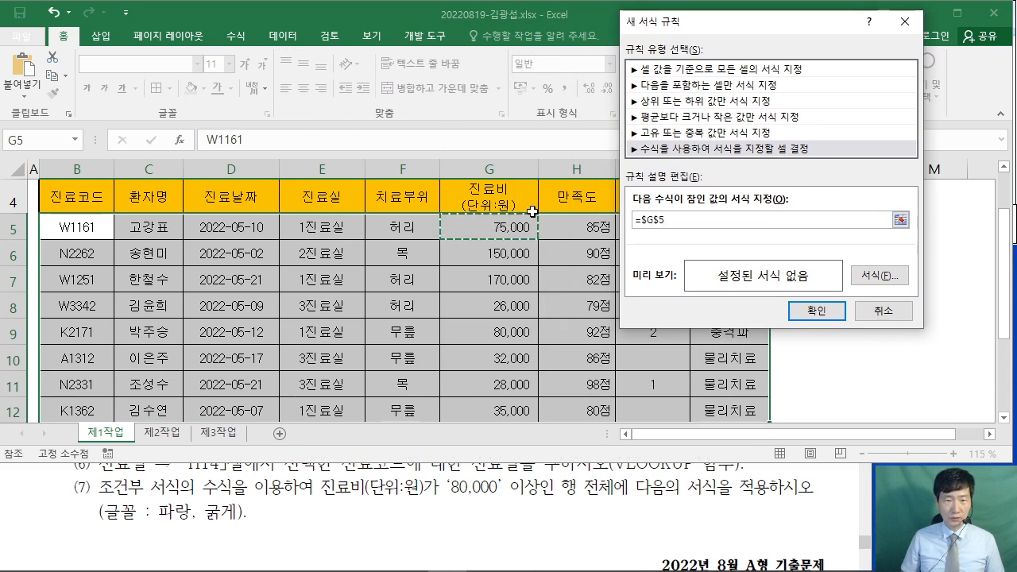
drag(742, 28, 679, 131)
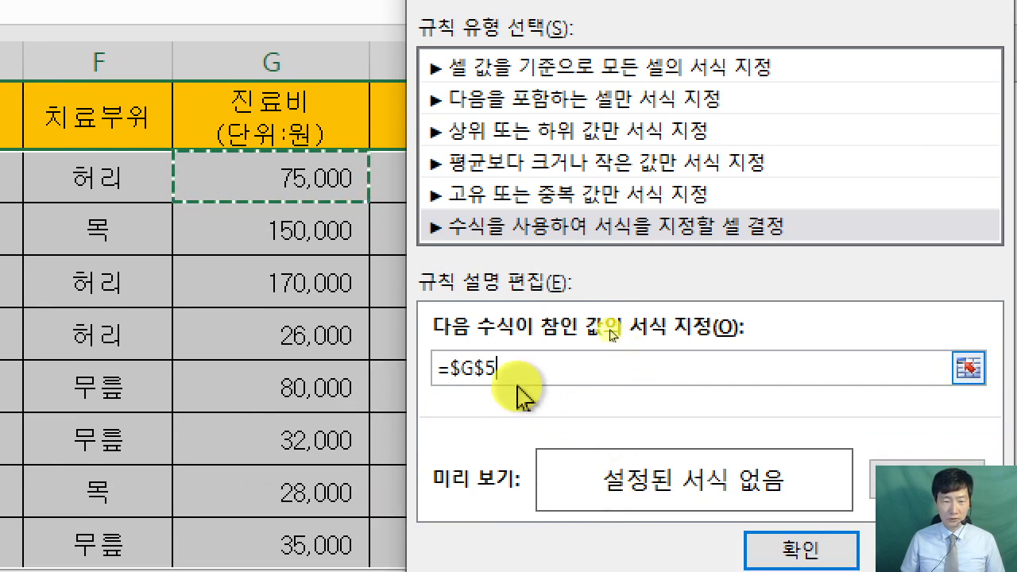
click(488, 368)
key(BackSpace)
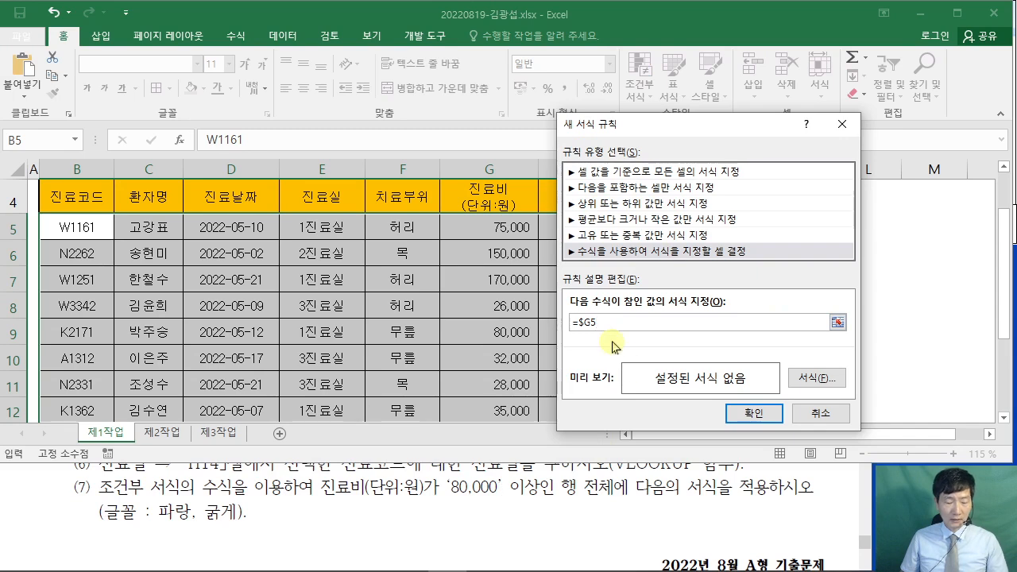
mouse_move(299, 60)
mouse_down()
mouse_move(363, 99)
mouse_move(300, 164)
mouse_up()
drag(397, 98, 427, 98)
drag(379, 125, 434, 125)
drag(478, 95, 471, 103)
mouse_move(489, 85)
mouse_down()
mouse_move(498, 148)
mouse_move(530, 95)
mouse_up()
mouse_move(500, 89)
mouse_down()
mouse_move(545, 110)
mouse_move(561, 105)
mouse_up()
drag(513, 132, 539, 151)
drag(365, 179, 367, 251)
drag(385, 214, 415, 214)
mouse_move(393, 230)
mouse_down()
mouse_move(445, 227)
mouse_move(464, 210)
mouse_up()
mouse_move(477, 197)
mouse_down()
mouse_move(477, 257)
mouse_move(511, 224)
mouse_move(523, 229)
mouse_up()
drag(522, 232, 545, 230)
drag(305, 277, 334, 354)
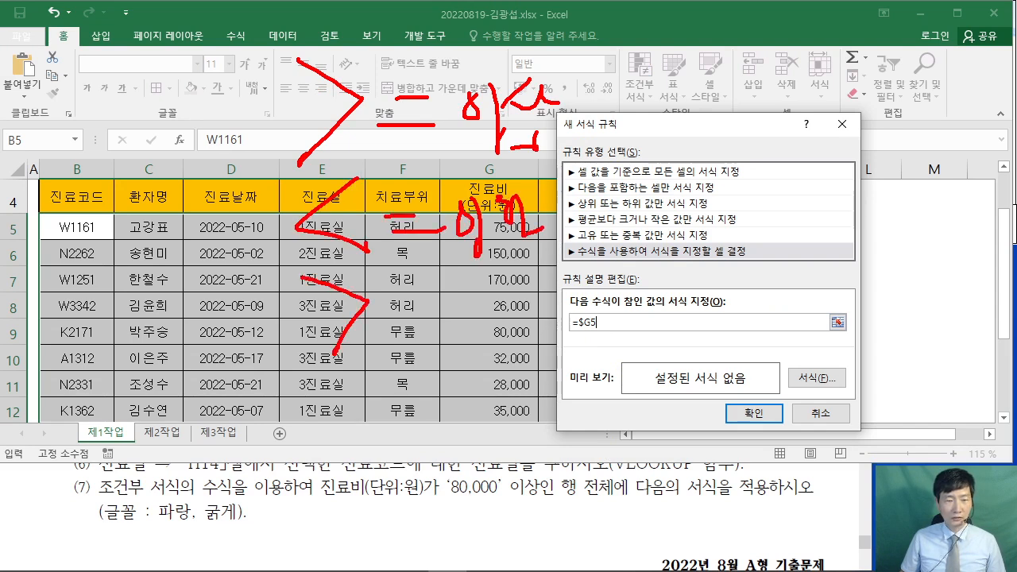
drag(440, 286, 456, 299)
mouse_move(426, 304)
mouse_down()
mouse_move(476, 302)
mouse_move(475, 322)
mouse_up()
mouse_move(460, 333)
mouse_down()
mouse_move(462, 344)
mouse_move(489, 337)
mouse_up()
drag(494, 306, 501, 310)
drag(502, 308, 524, 342)
drag(524, 332, 556, 330)
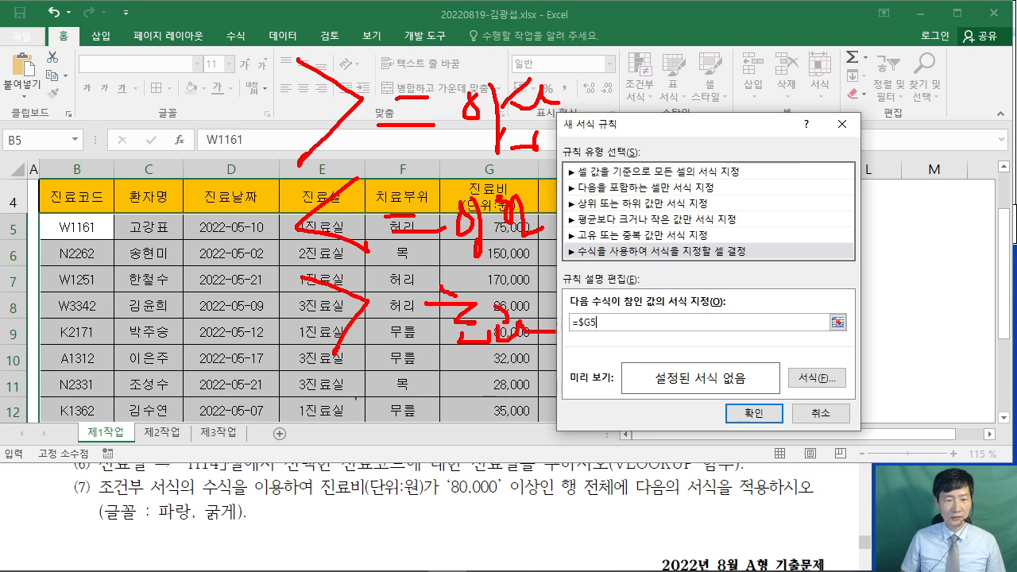
drag(364, 380, 375, 433)
mouse_move(422, 395)
mouse_down()
mouse_move(449, 410)
mouse_move(469, 444)
mouse_up()
drag(481, 396, 500, 407)
mouse_move(502, 402)
mouse_down()
mouse_move(528, 397)
mouse_move(522, 434)
mouse_up()
drag(272, 480, 320, 477)
drag(270, 504, 297, 503)
mouse_move(456, 525)
mouse_down()
mouse_move(506, 508)
mouse_move(500, 548)
mouse_up()
mouse_move(529, 504)
mouse_down()
mouse_move(563, 516)
mouse_move(531, 541)
mouse_up()
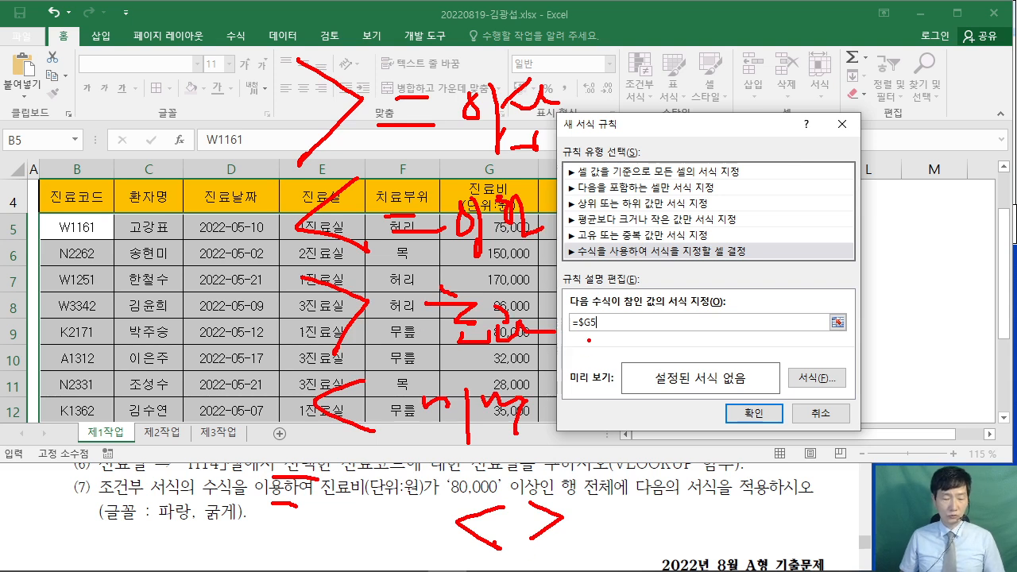
drag(499, 499, 540, 496)
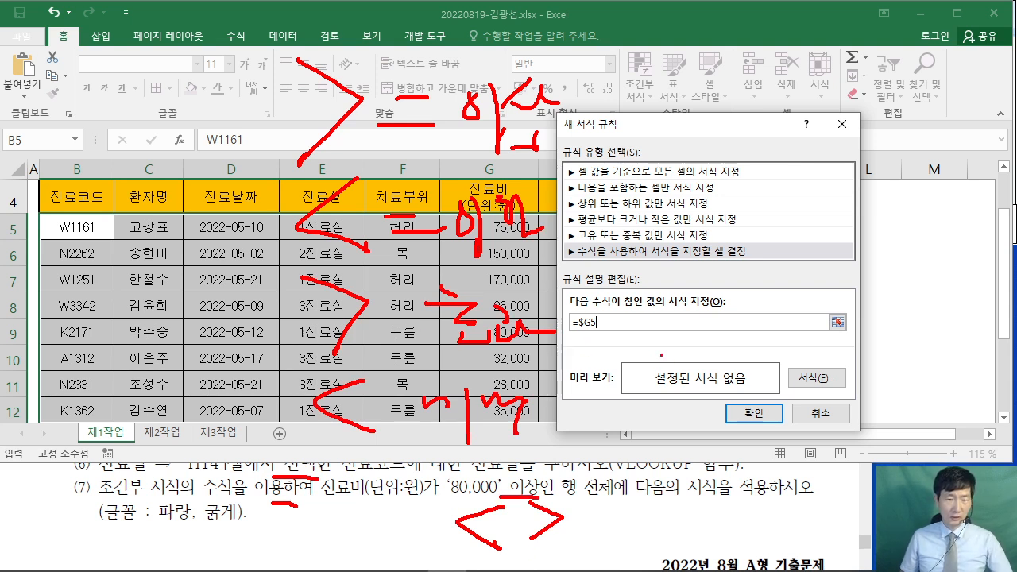
key(Escape)
Complete the rule's condition as =$G5>=80000.
text(>)
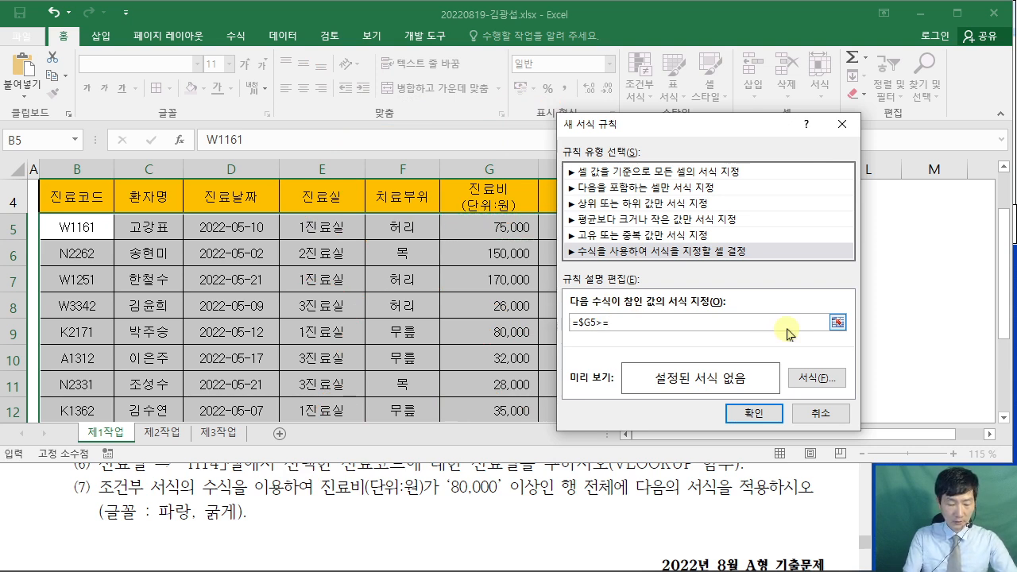
text(=8)
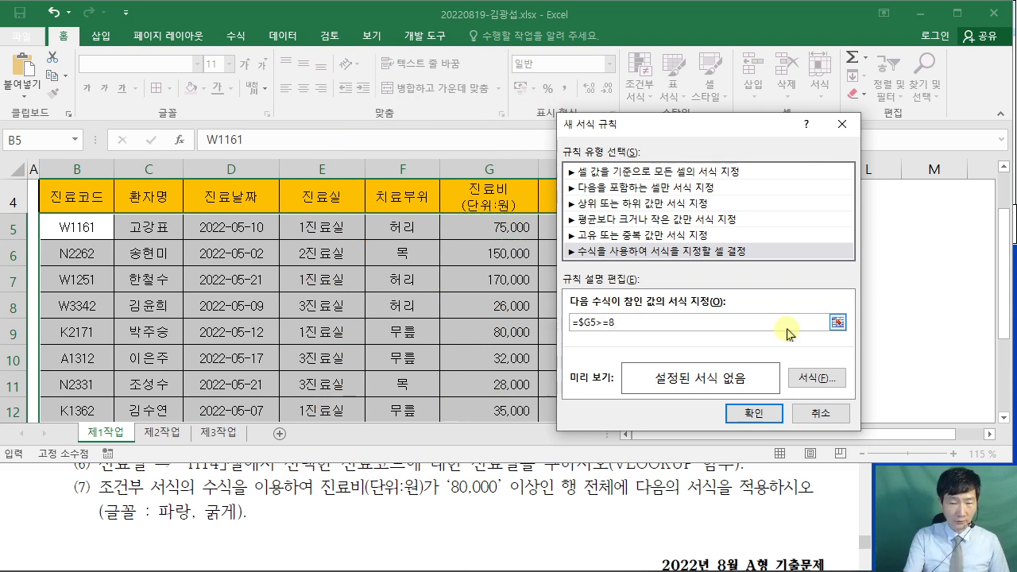
text(0000)
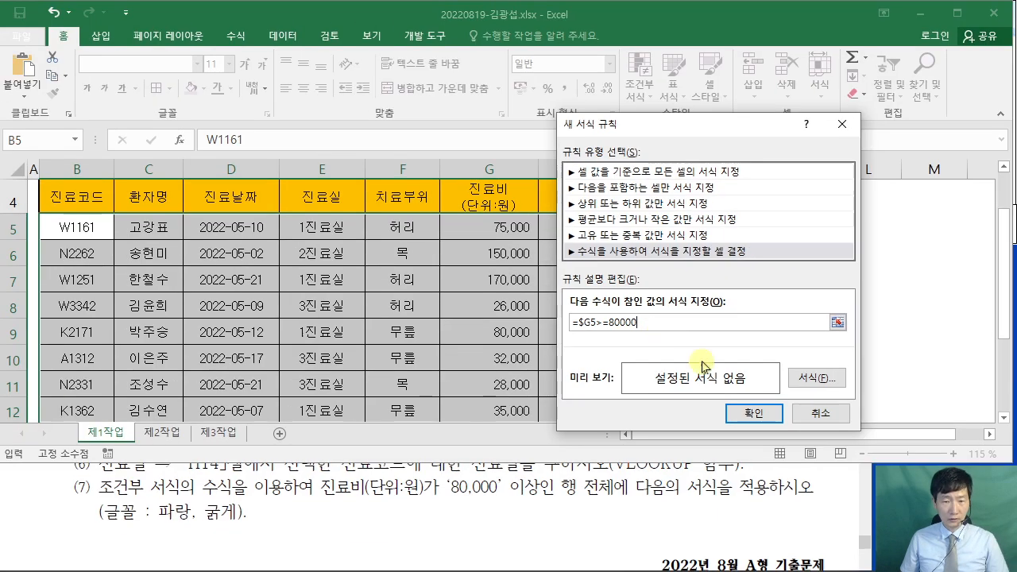
Give the rule a bold (굵게) font in standard blue (파랑) and apply the conditional formatting.
click(817, 379)
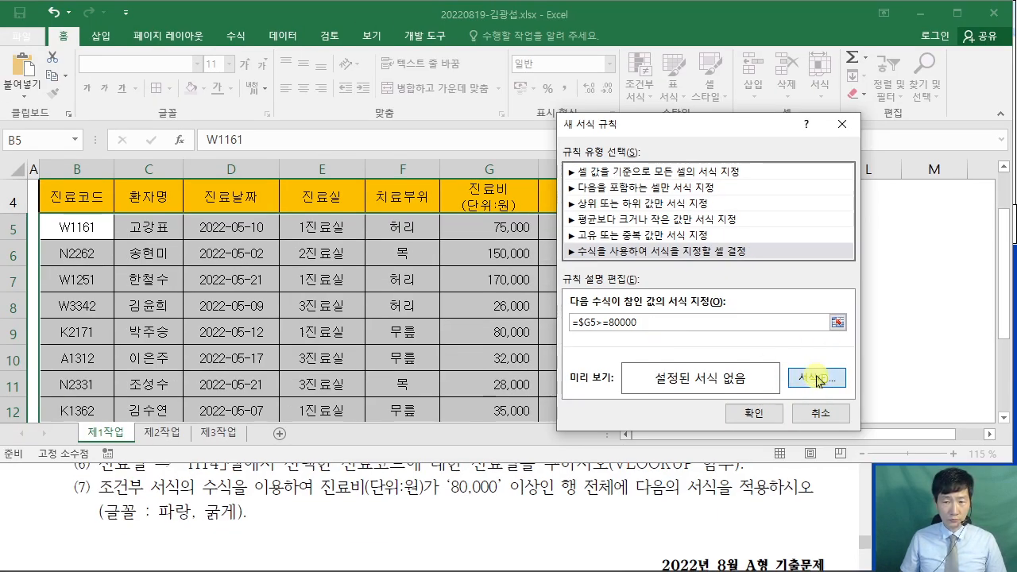
drag(329, 54, 322, 32)
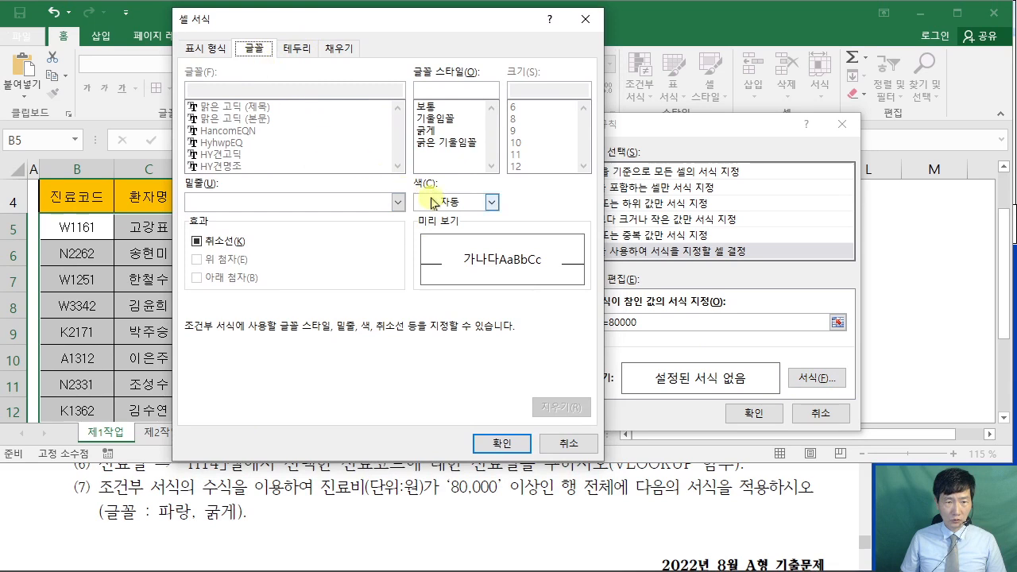
click(492, 203)
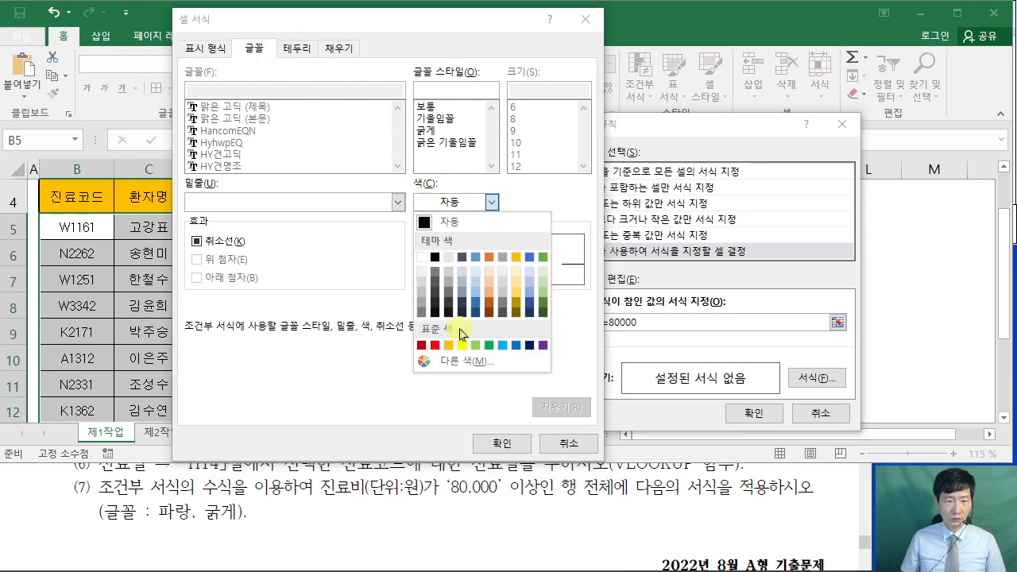
click(516, 345)
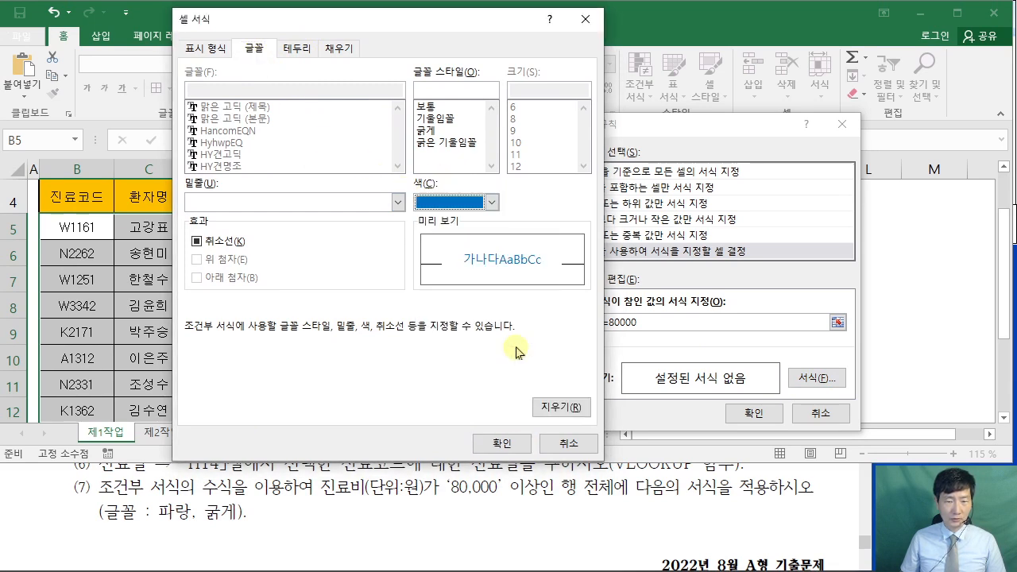
click(425, 129)
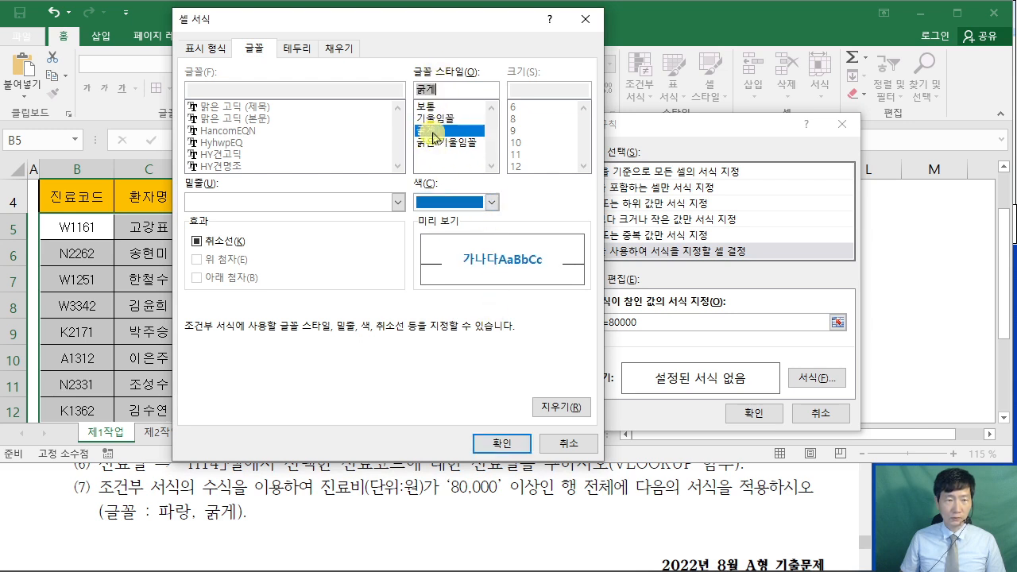
click(516, 444)
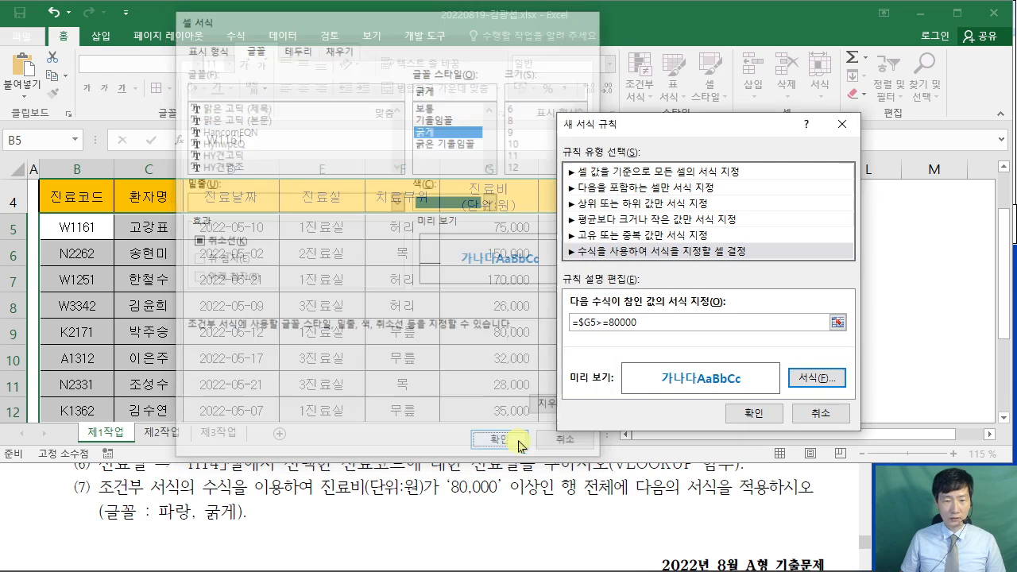
click(759, 415)
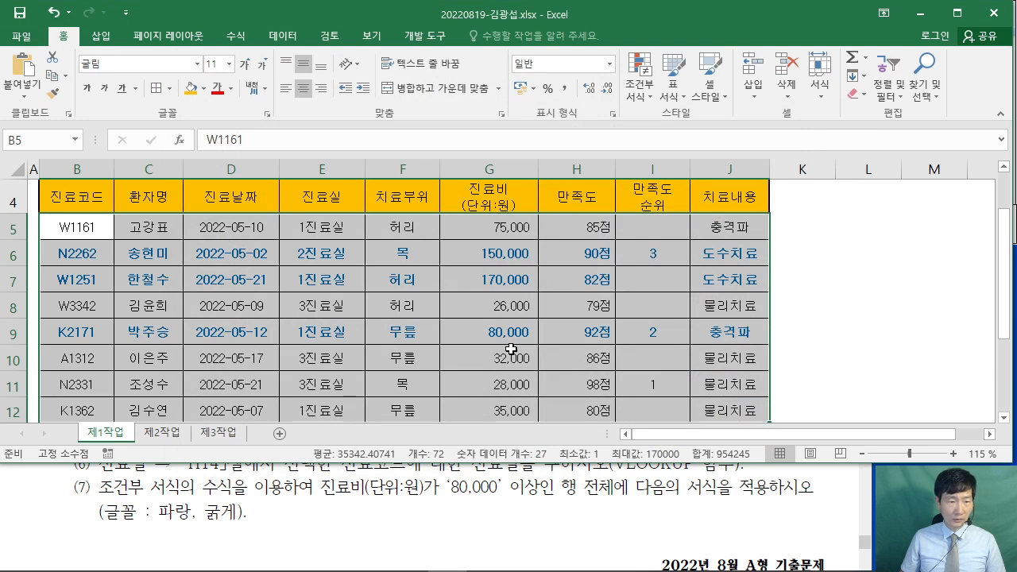
Deselect the range, reduce the sheet zoom to 100% and review the whole 제1작업 table with its conditional formatting.
scroll(511, 350, down, 2)
scroll(511, 349, up, 2)
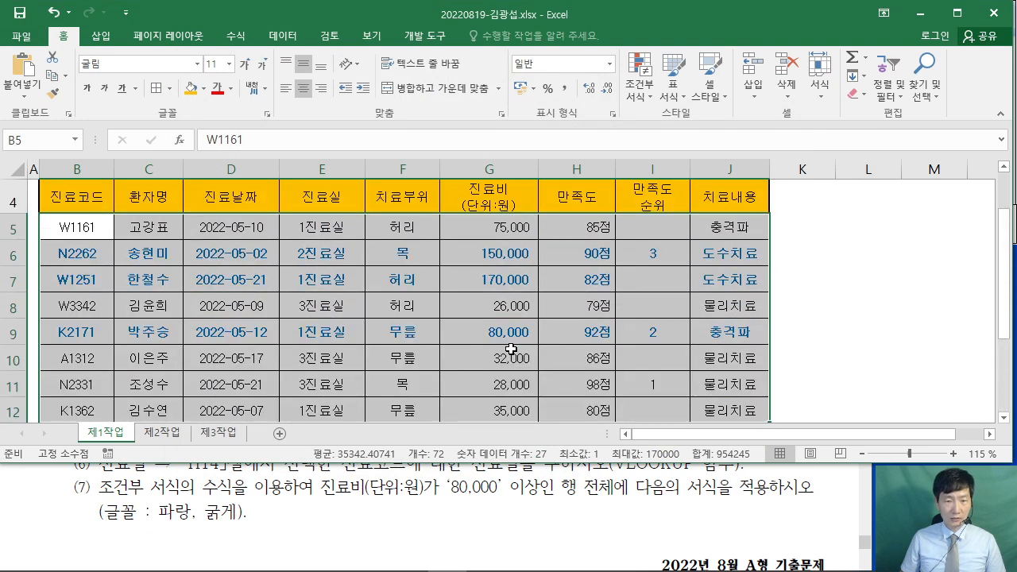
click(791, 286)
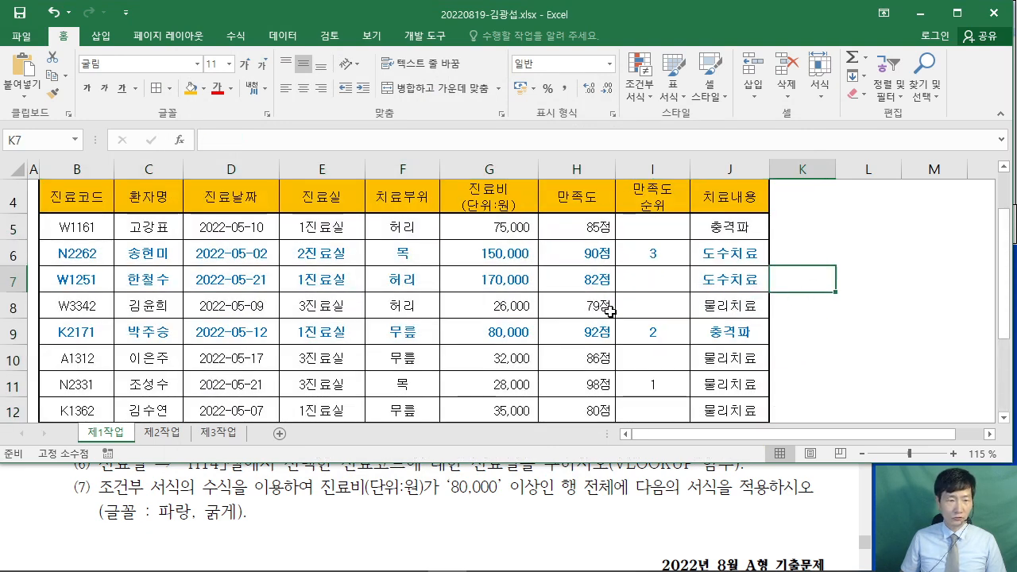
ctrl+scroll(610, 311, down, 1)
click(782, 310)
scroll(782, 310, up, 1)
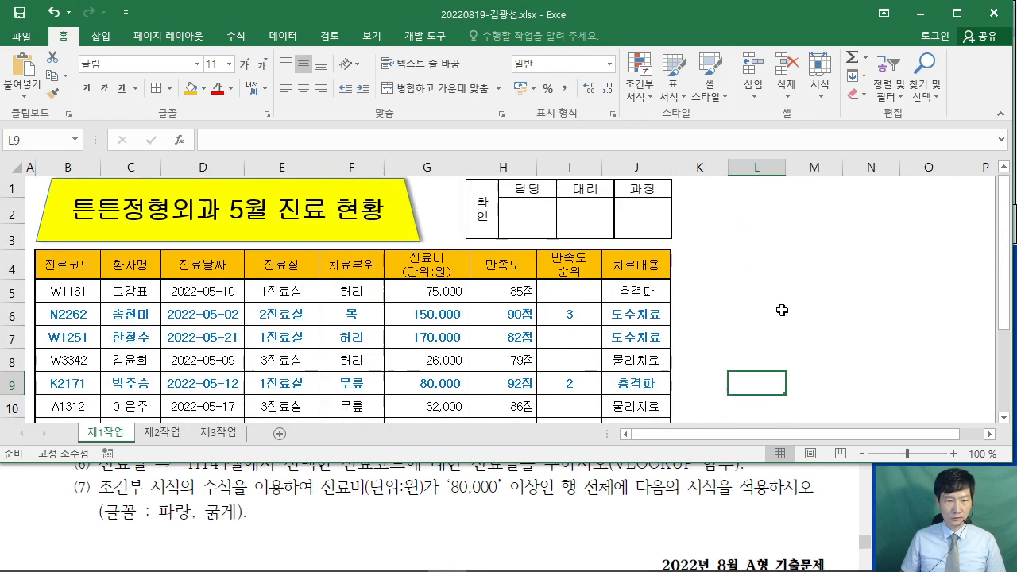
scroll(782, 310, down, 3)
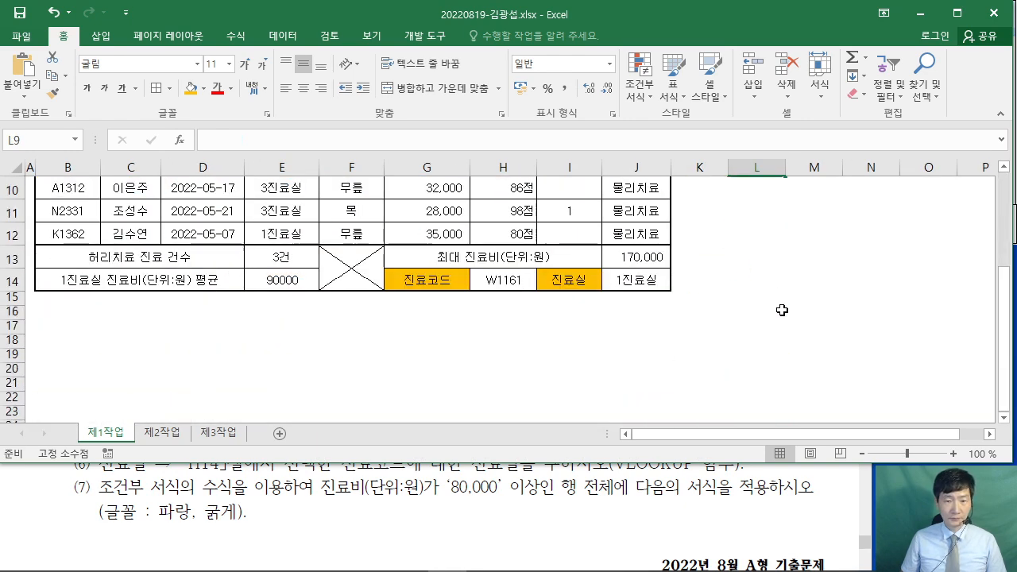
scroll(782, 310, up, 3)
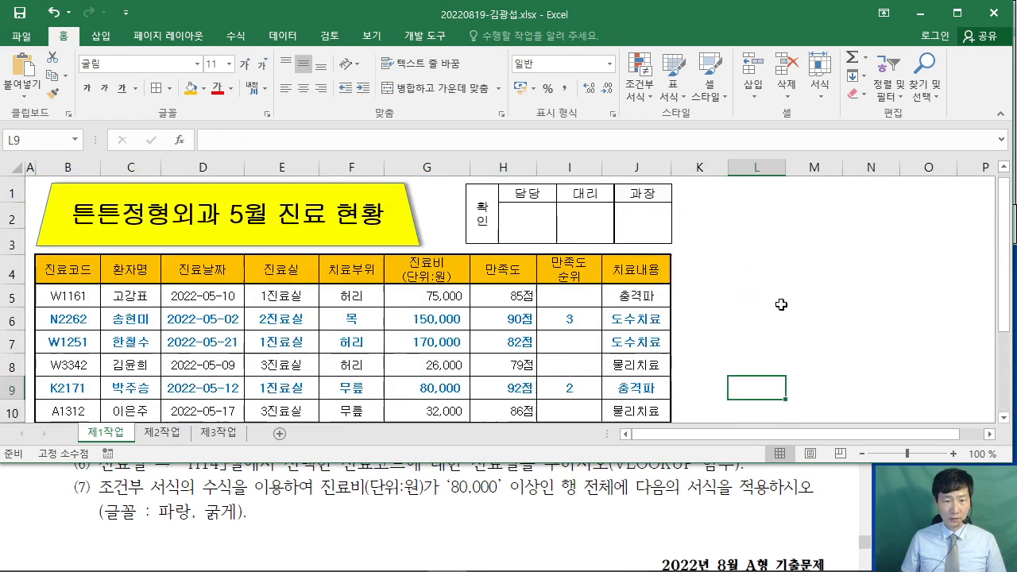
Switch to the exam PDF in Adobe Acrobat Reader, maximize it and read the 제2작업 filter and format instructions.
click(676, 517)
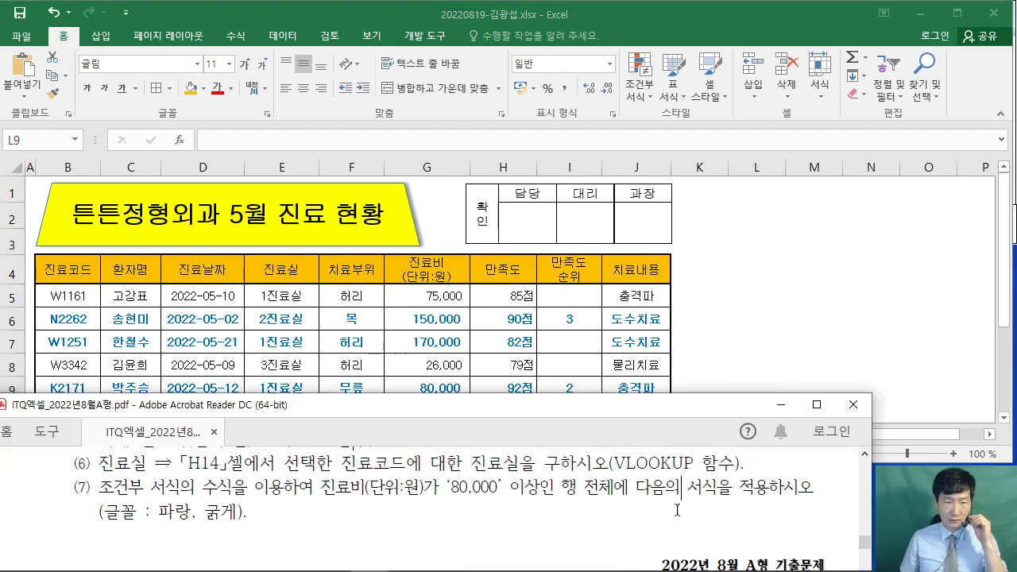
click(817, 404)
scroll(624, 326, down, 10)
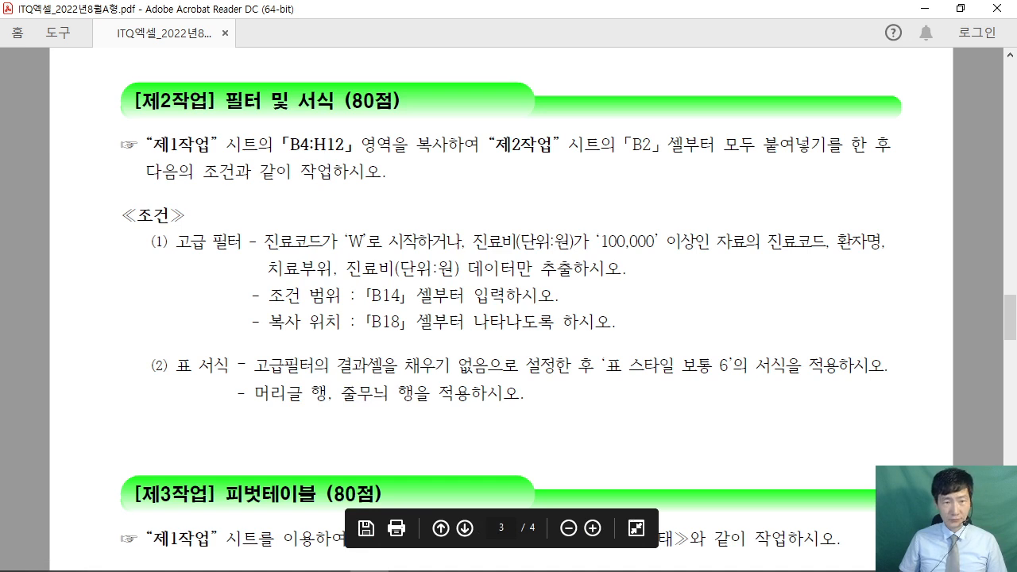
mouse_move(348, 28)
mouse_down()
mouse_move(345, 63)
mouse_move(360, 54)
mouse_up()
drag(351, 62, 369, 73)
drag(385, 29, 387, 71)
drag(389, 28, 406, 93)
drag(391, 53, 403, 50)
drag(391, 67, 424, 66)
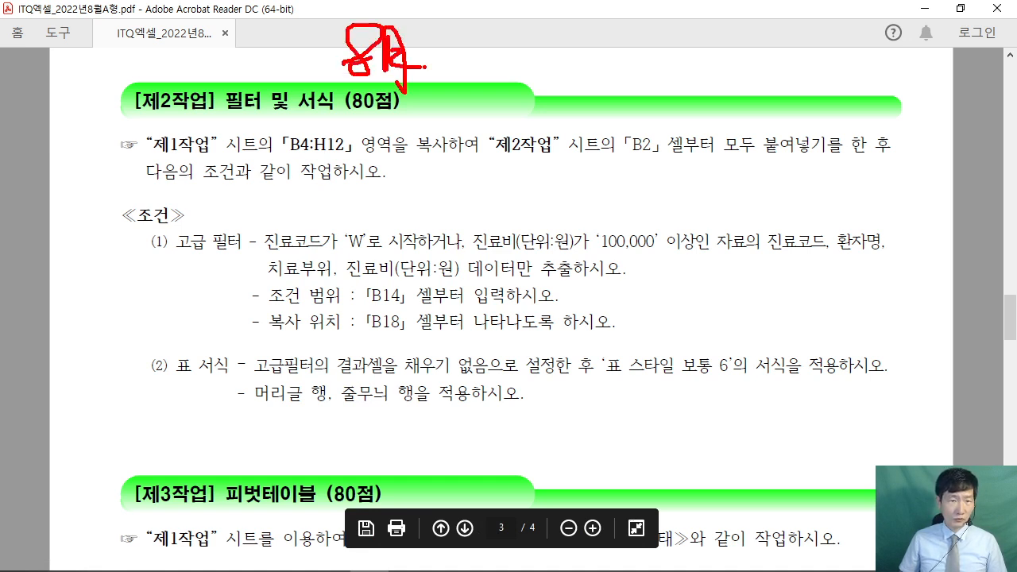
drag(225, 116, 345, 115)
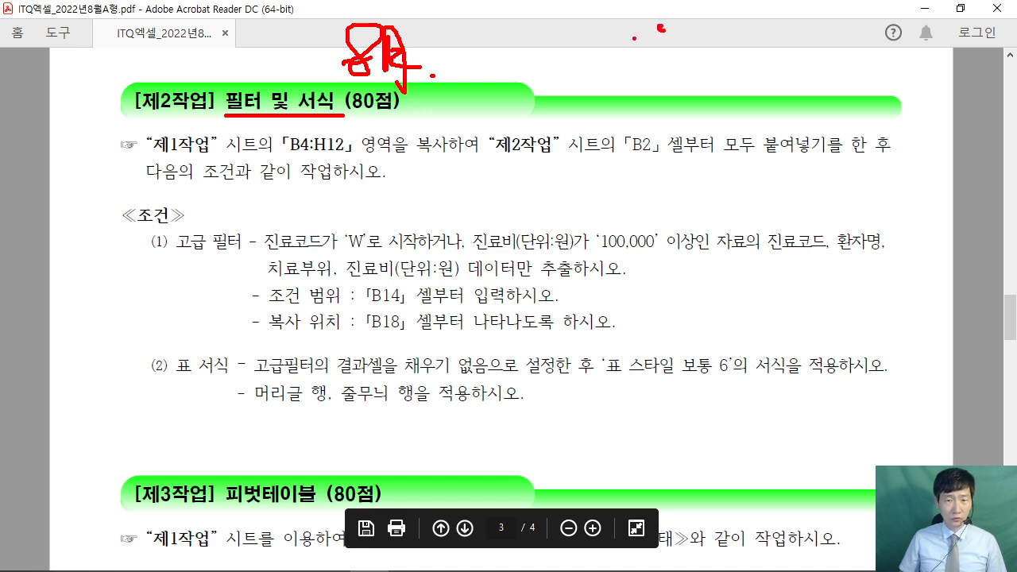
drag(634, 37, 682, 41)
mouse_move(670, 50)
mouse_down()
mouse_move(667, 60)
mouse_move(709, 86)
mouse_up()
mouse_move(720, 30)
mouse_down()
mouse_move(709, 48)
mouse_move(730, 53)
mouse_up()
drag(715, 65, 717, 86)
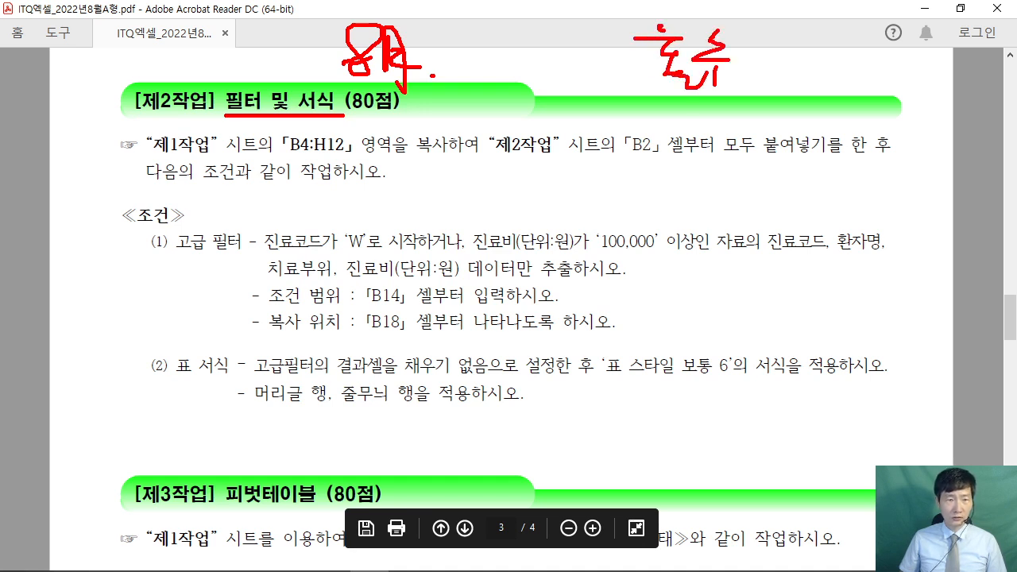
drag(589, 110, 614, 124)
mouse_move(595, 125)
mouse_down()
mouse_move(598, 141)
mouse_move(613, 137)
mouse_up()
mouse_move(625, 100)
mouse_down()
mouse_move(654, 111)
mouse_move(647, 146)
mouse_up()
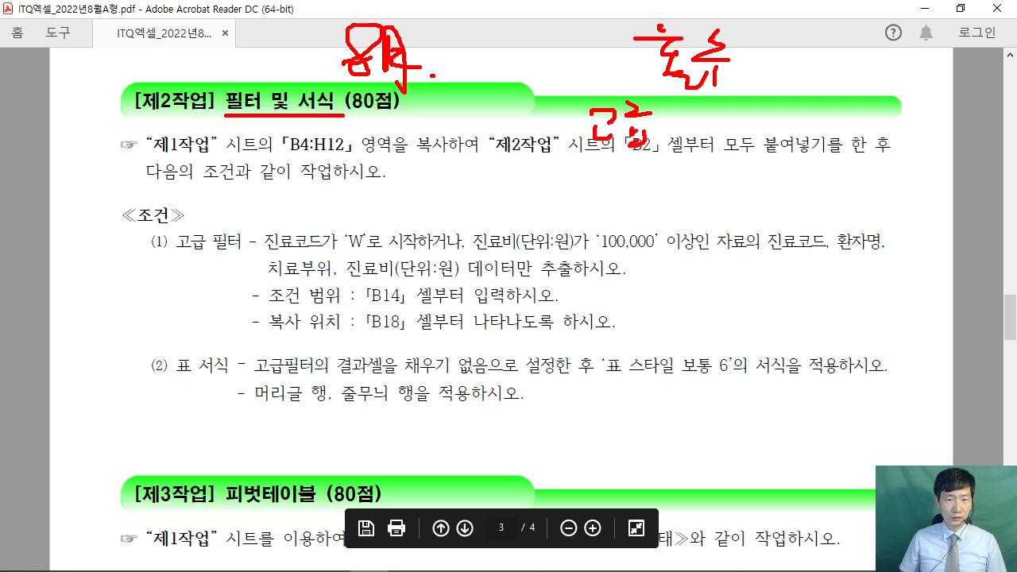
drag(652, 111, 668, 110)
mouse_move(661, 119)
mouse_down()
mouse_move(690, 107)
mouse_move(689, 138)
mouse_move(705, 146)
mouse_up()
mouse_move(695, 110)
mouse_down()
mouse_move(716, 113)
mouse_move(717, 131)
mouse_up()
drag(709, 119, 742, 127)
drag(769, 92, 747, 195)
drag(787, 112, 827, 116)
drag(800, 122, 814, 140)
drag(795, 146, 827, 162)
drag(822, 119, 843, 158)
mouse_move(847, 112)
mouse_down()
mouse_move(838, 157)
mouse_move(868, 124)
mouse_up()
drag(849, 171, 872, 140)
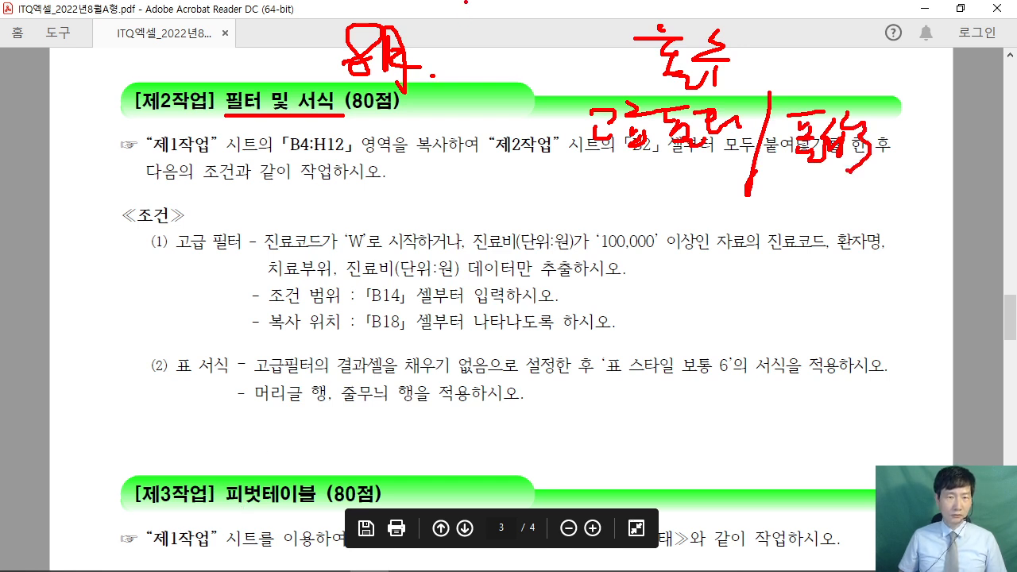
mouse_move(466, 2)
mouse_down()
mouse_move(473, 459)
mouse_move(465, 515)
mouse_up()
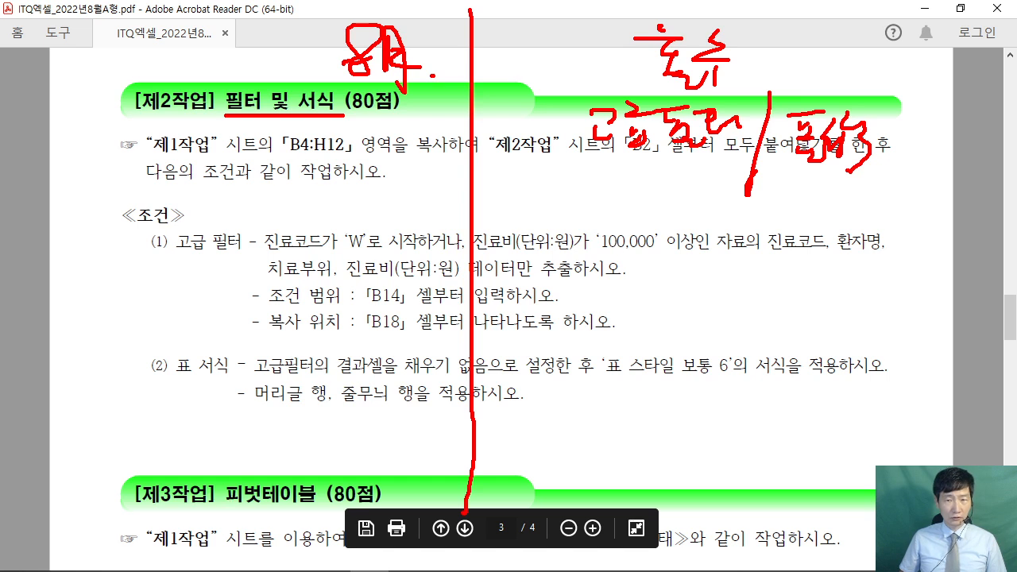
mouse_move(582, 380)
mouse_down()
mouse_move(631, 373)
mouse_move(639, 422)
mouse_up()
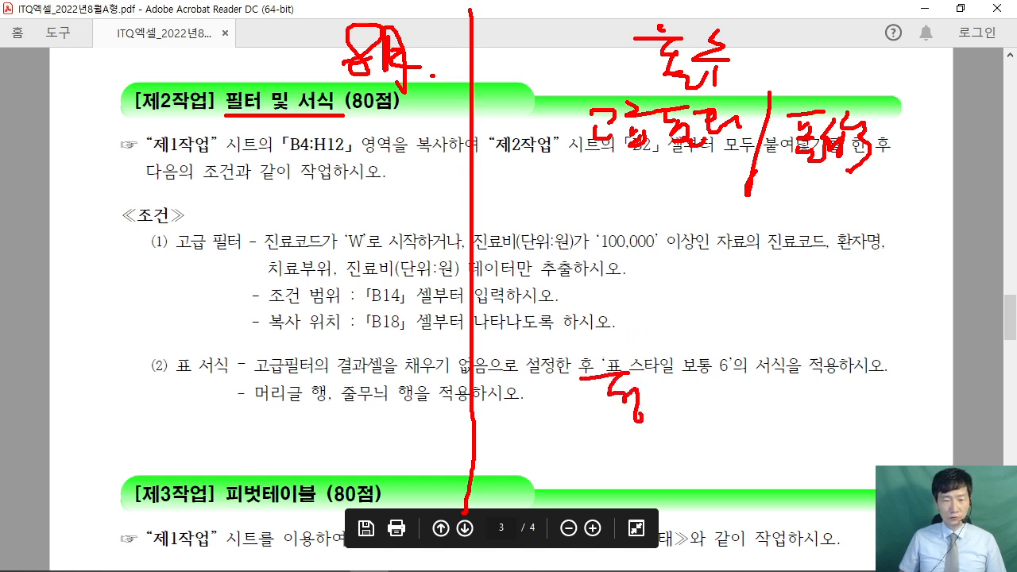
mouse_move(643, 371)
mouse_down()
mouse_move(657, 399)
mouse_move(701, 397)
mouse_up()
drag(696, 381, 744, 405)
mouse_move(749, 358)
mouse_down()
mouse_move(752, 370)
mouse_move(771, 354)
mouse_up()
mouse_move(761, 366)
mouse_down()
mouse_move(763, 423)
mouse_move(780, 380)
mouse_move(802, 367)
mouse_move(811, 391)
mouse_up()
mouse_move(814, 347)
mouse_down()
mouse_move(833, 377)
mouse_move(854, 369)
mouse_up()
drag(832, 380, 869, 413)
drag(844, 421, 640, 422)
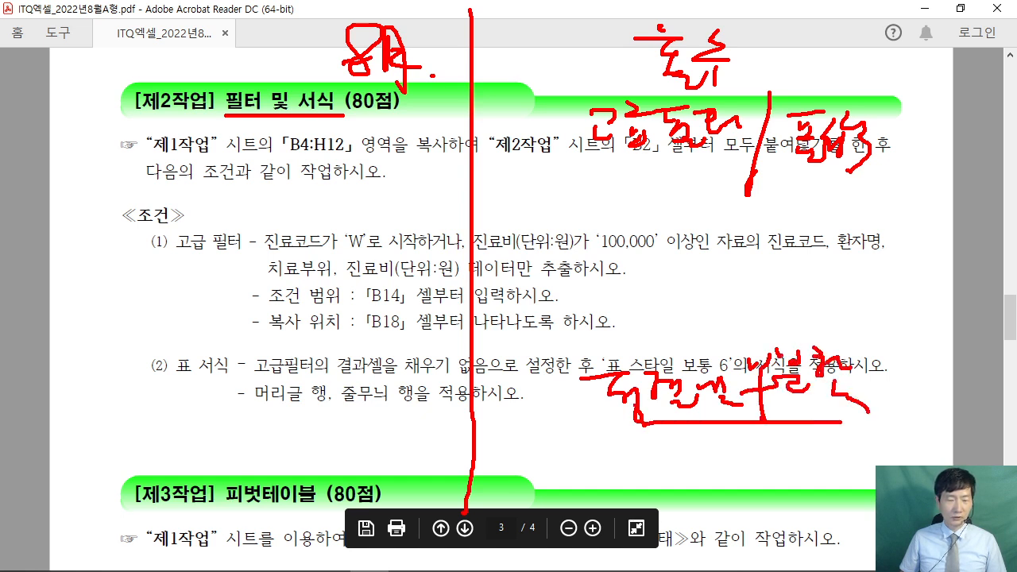
drag(563, 147, 898, 156)
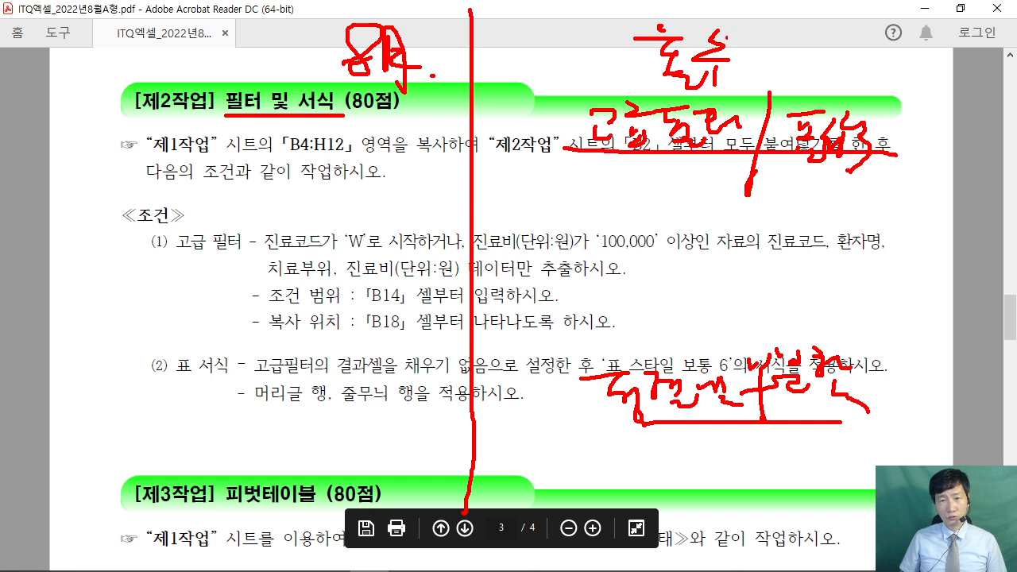
mouse_move(558, 31)
mouse_down()
mouse_move(525, 58)
mouse_move(566, 87)
mouse_up()
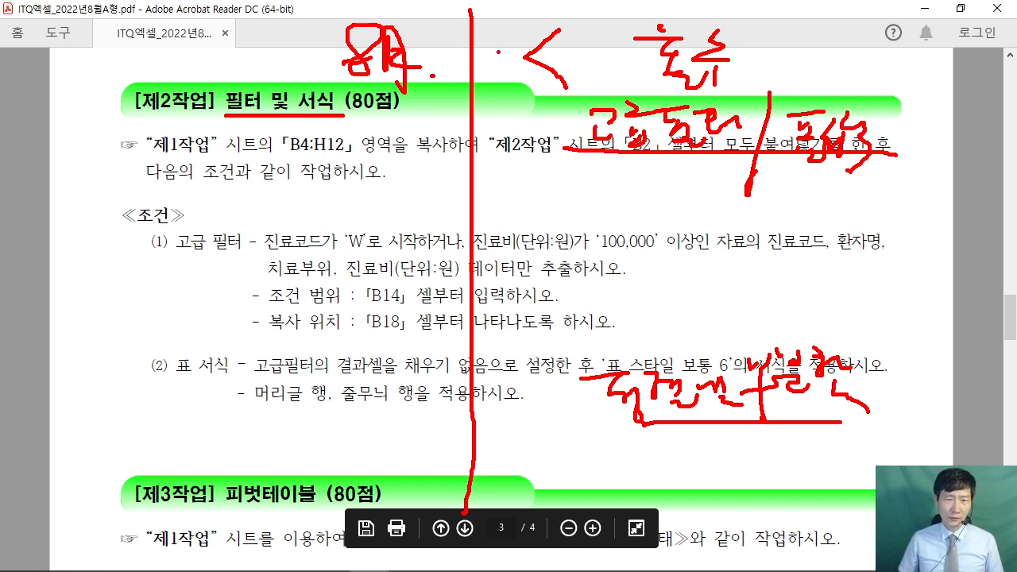
mouse_move(474, 10)
mouse_down()
mouse_move(489, 297)
mouse_move(480, 509)
mouse_up()
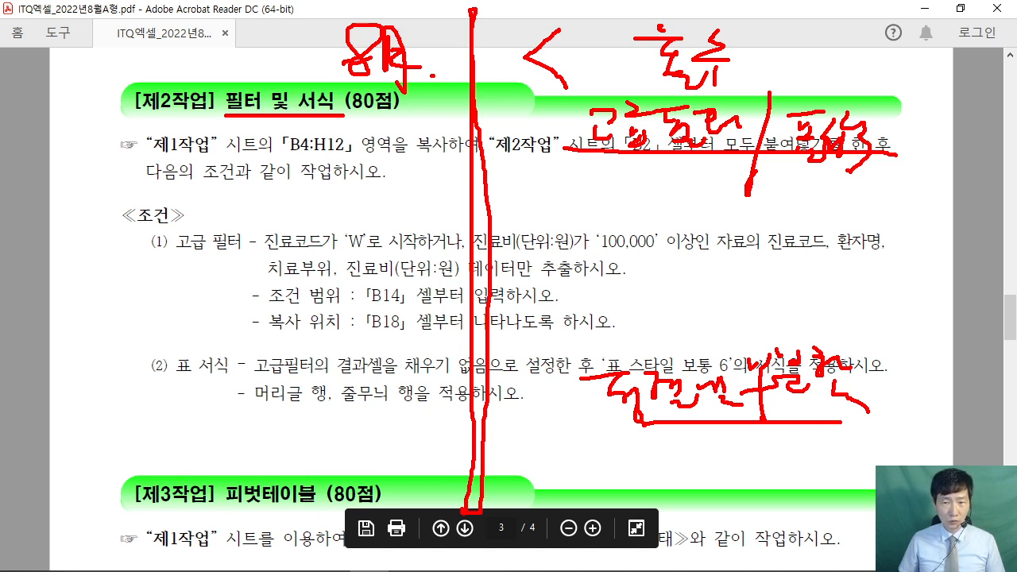
mouse_move(706, 308)
mouse_down()
mouse_move(712, 293)
mouse_move(695, 299)
mouse_move(720, 275)
mouse_move(710, 307)
mouse_up()
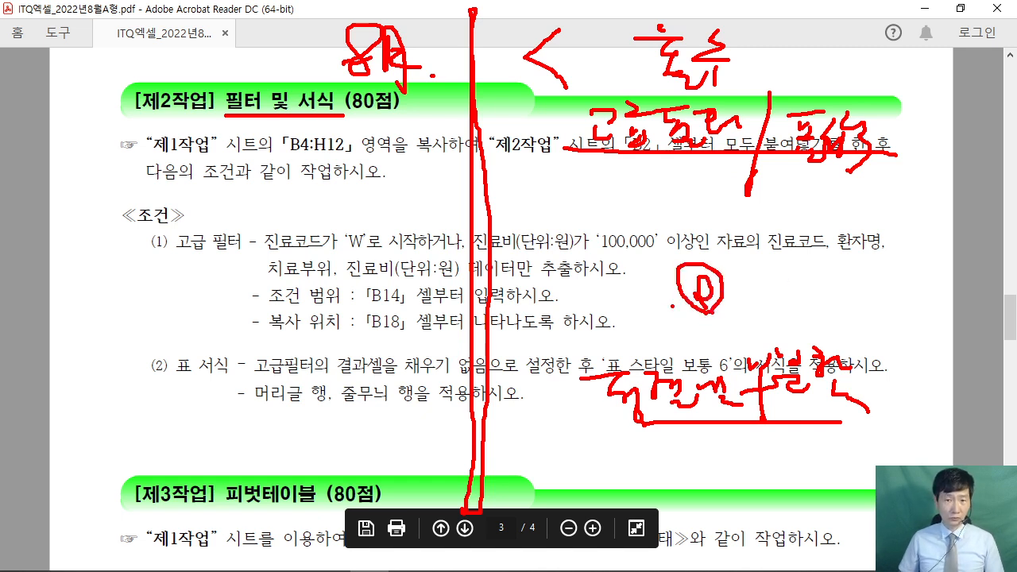
key(Escape)
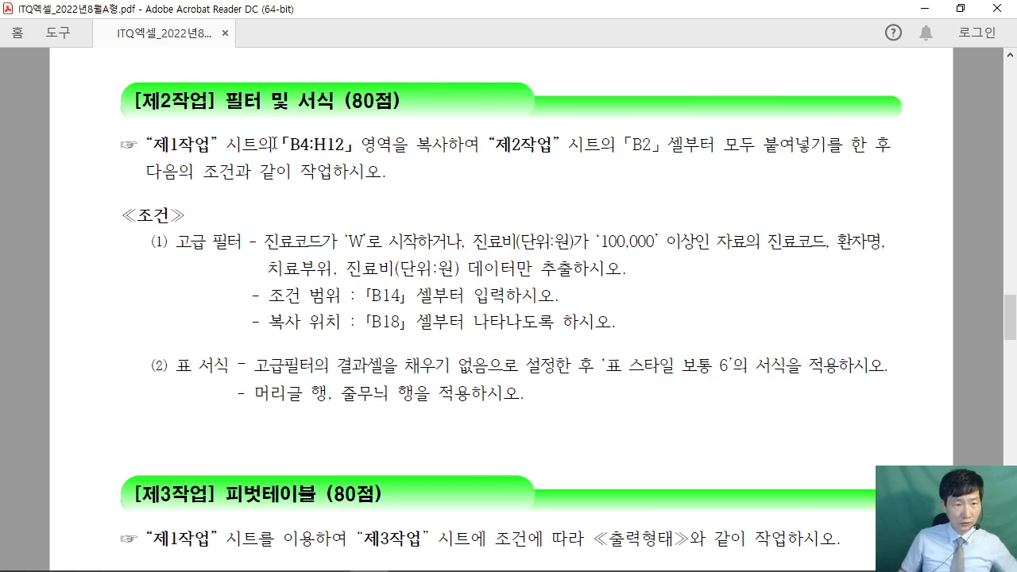
Read the 제2작업 copy range, advanced filter and table style instructions and the 제3작업 heading in the exam PDF.
drag(227, 101, 334, 102)
click(316, 129)
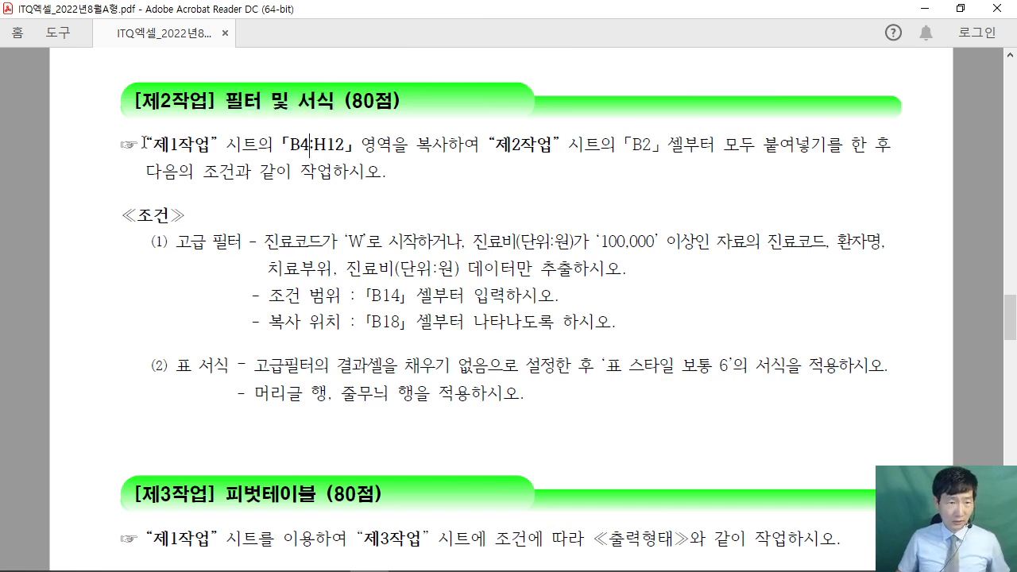
drag(144, 143, 309, 142)
click(253, 169)
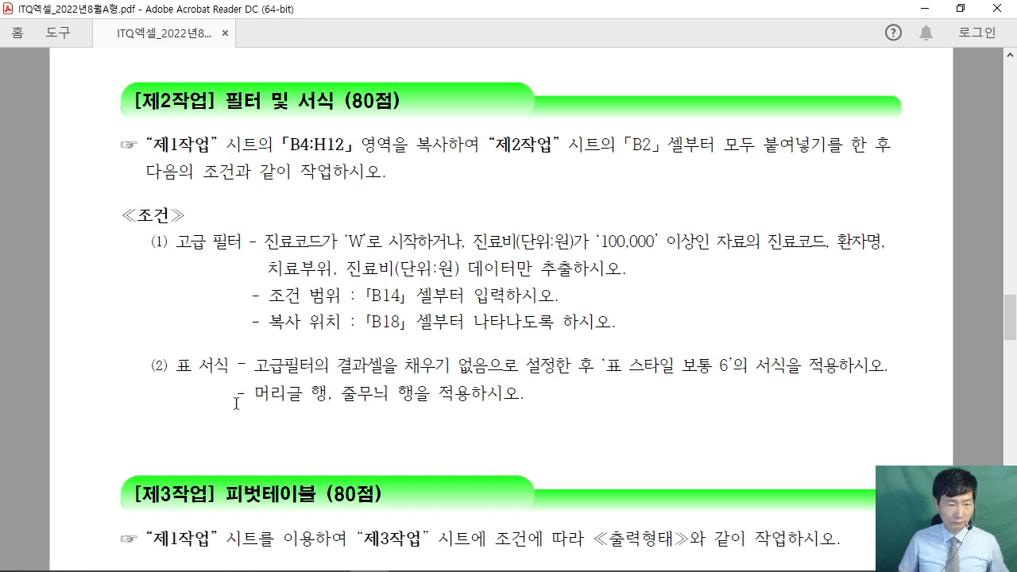
drag(168, 221, 260, 248)
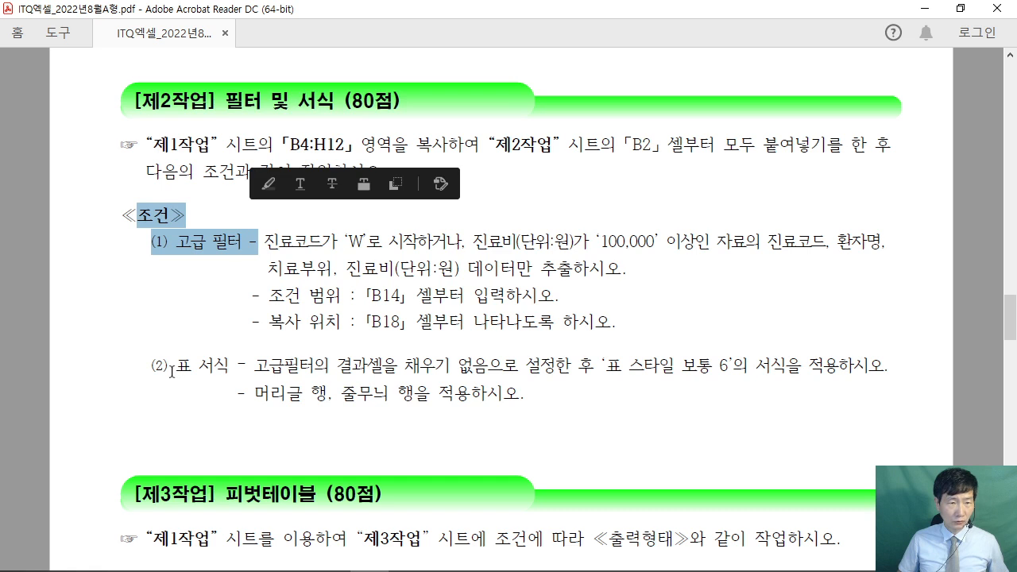
drag(173, 368, 248, 369)
click(240, 397)
drag(175, 241, 243, 242)
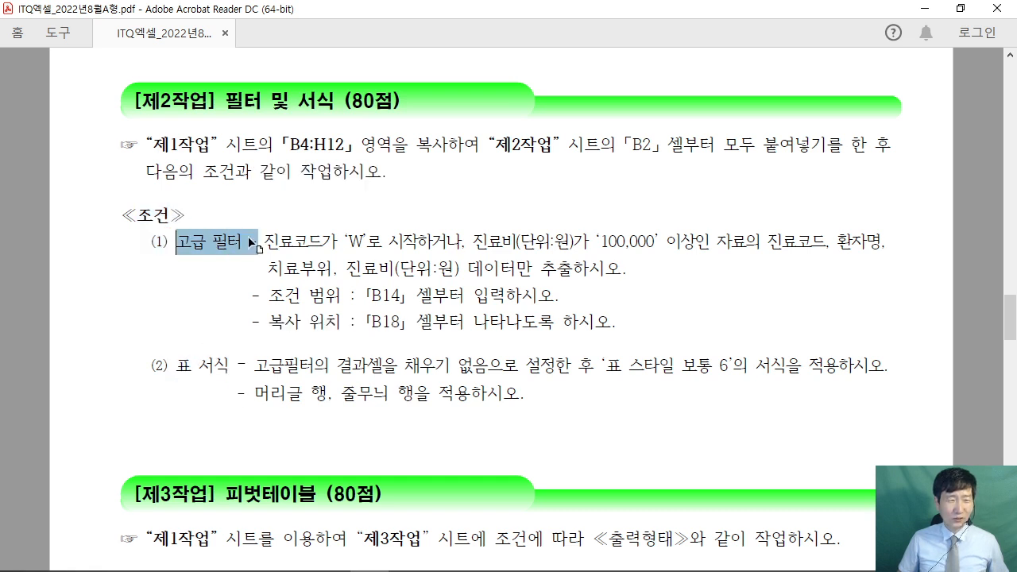
drag(152, 365, 229, 371)
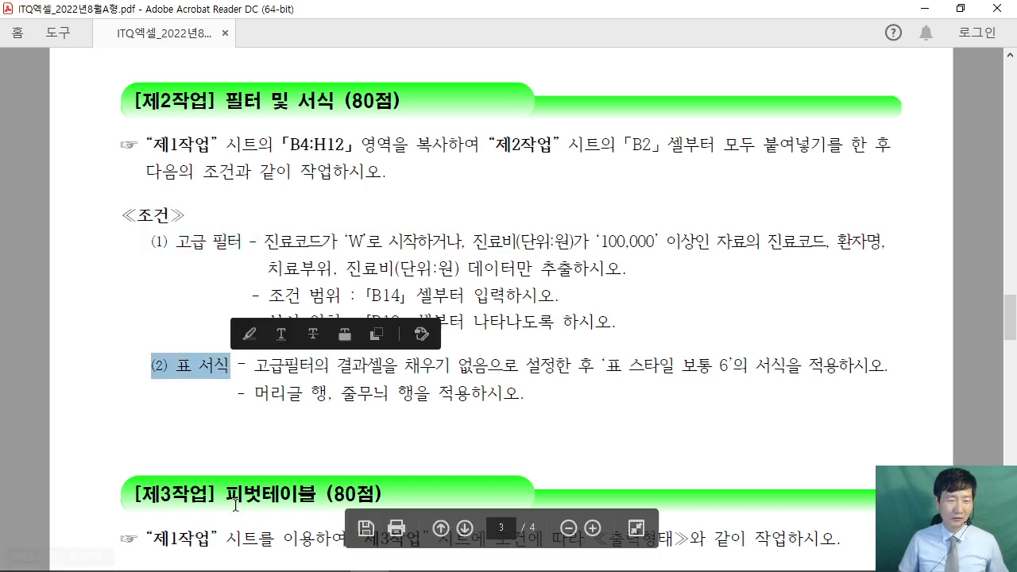
drag(230, 500, 349, 495)
click(450, 322)
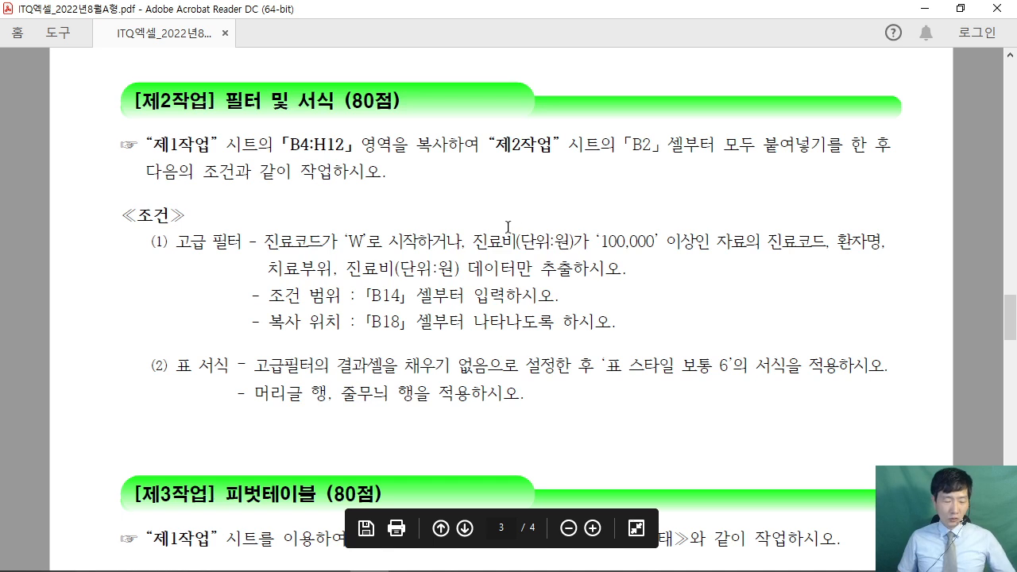
mouse_move(535, 159)
mouse_down()
mouse_move(562, 173)
mouse_move(557, 204)
mouse_up()
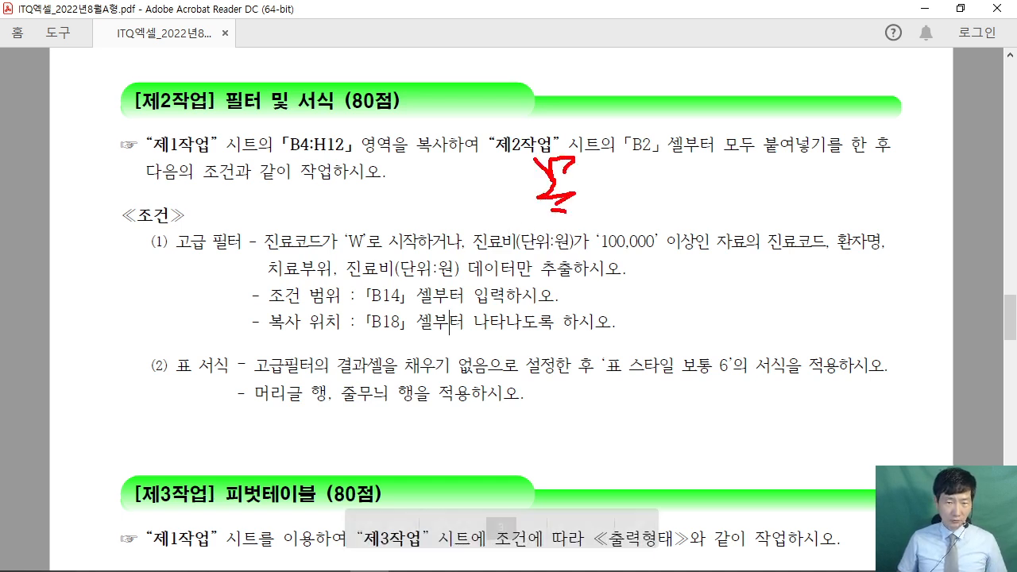
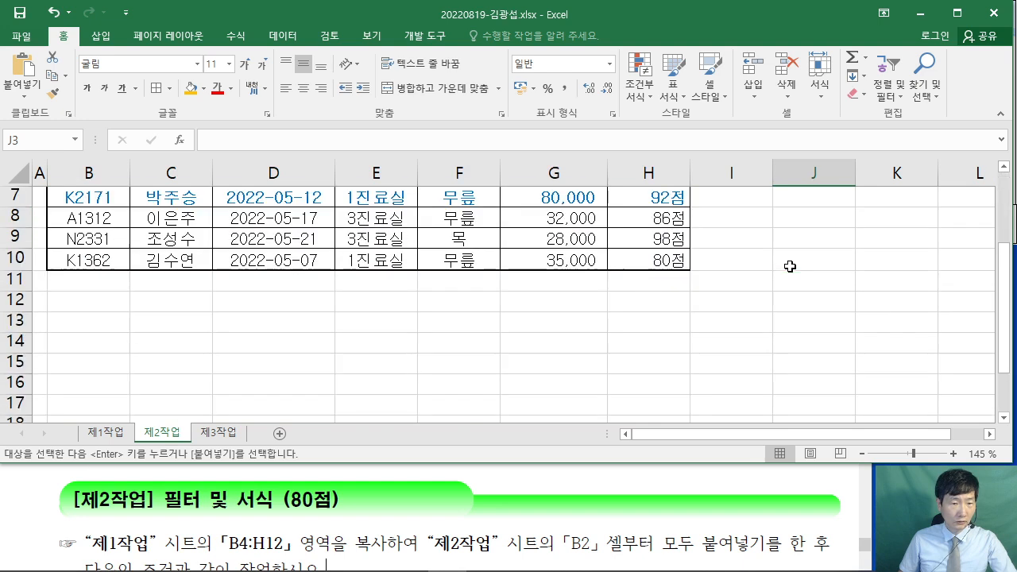
Bring the exam PDF in front of the workbook and read the advanced filter's conditions, criteria range and copy location against the table headers.
click(669, 492)
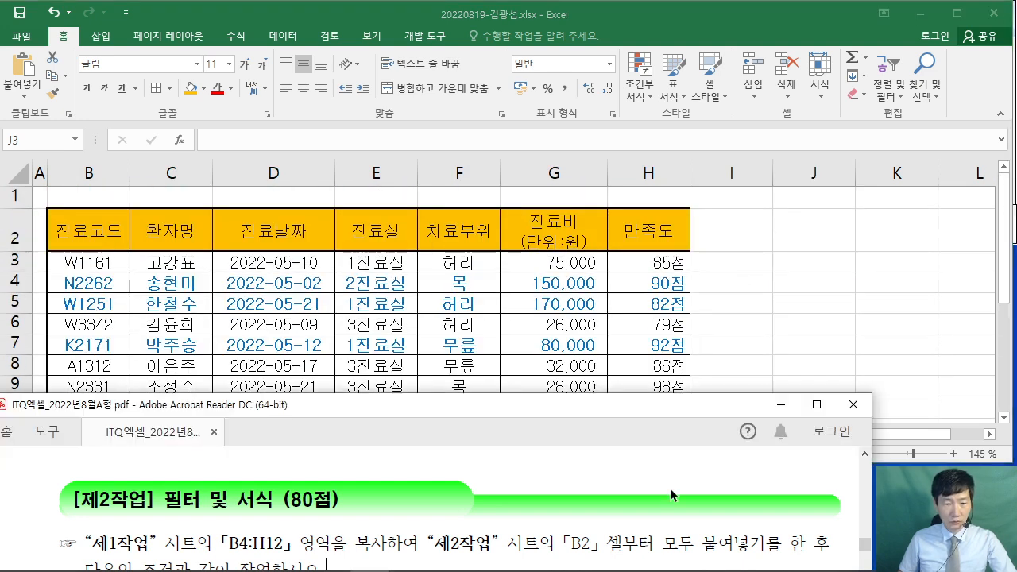
scroll(668, 489, down, 3)
scroll(669, 487, down, 1)
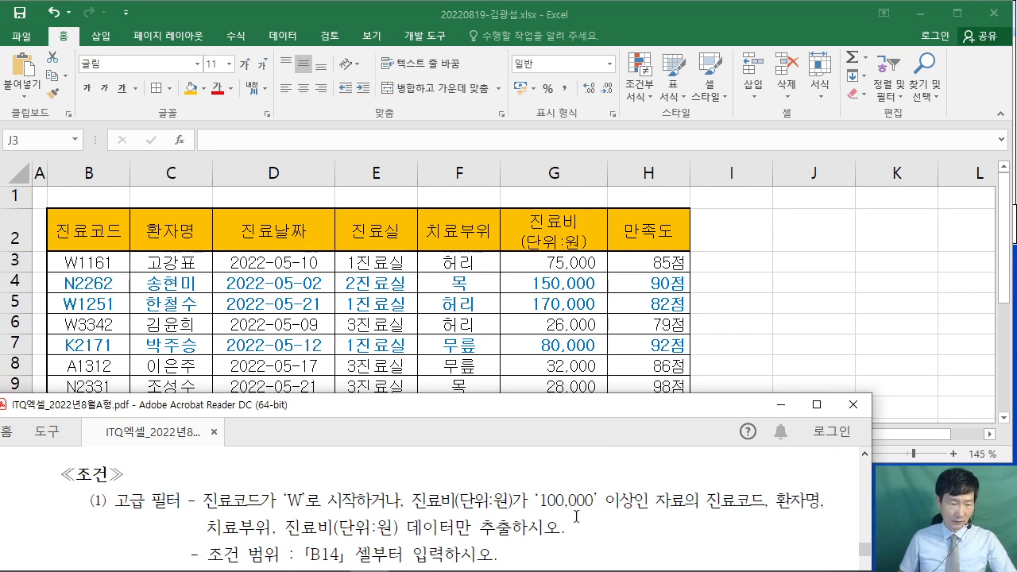
scroll(270, 509, down, 1)
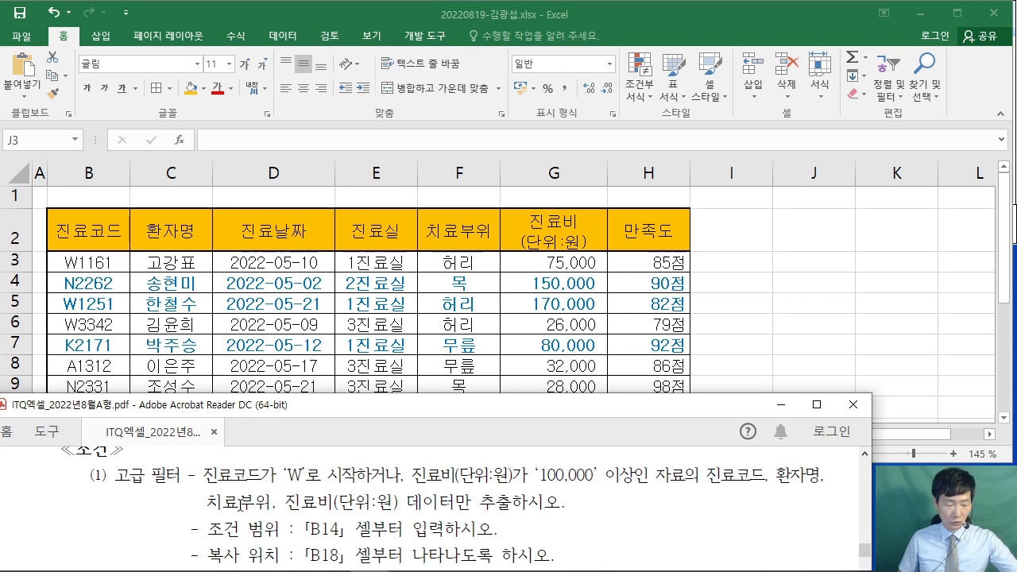
drag(283, 541, 333, 543)
drag(197, 492, 381, 490)
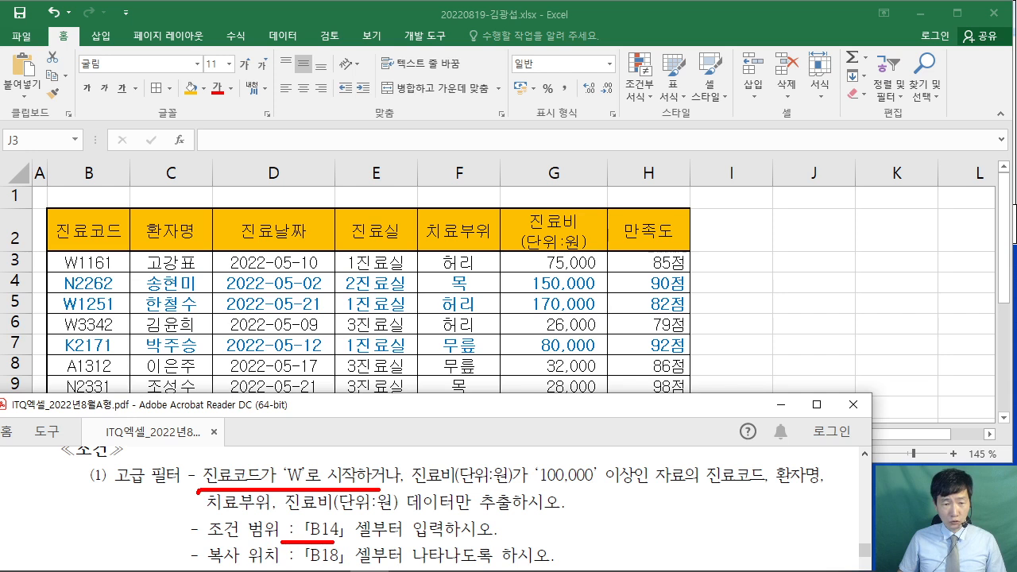
drag(311, 417, 311, 458)
mouse_move(337, 450)
mouse_down()
mouse_move(324, 460)
mouse_move(337, 447)
mouse_up()
drag(414, 485, 653, 482)
drag(526, 429, 561, 453)
mouse_move(524, 398)
mouse_down()
mouse_move(539, 459)
mouse_move(526, 399)
mouse_up()
mouse_move(238, 498)
mouse_down()
mouse_move(191, 471)
mouse_move(259, 501)
mouse_up()
mouse_move(484, 502)
mouse_down()
mouse_move(436, 452)
mouse_move(453, 504)
mouse_up()
mouse_move(105, 258)
mouse_down()
mouse_move(54, 208)
mouse_move(125, 255)
mouse_up()
mouse_move(574, 246)
mouse_down()
mouse_move(499, 231)
mouse_move(588, 251)
mouse_up()
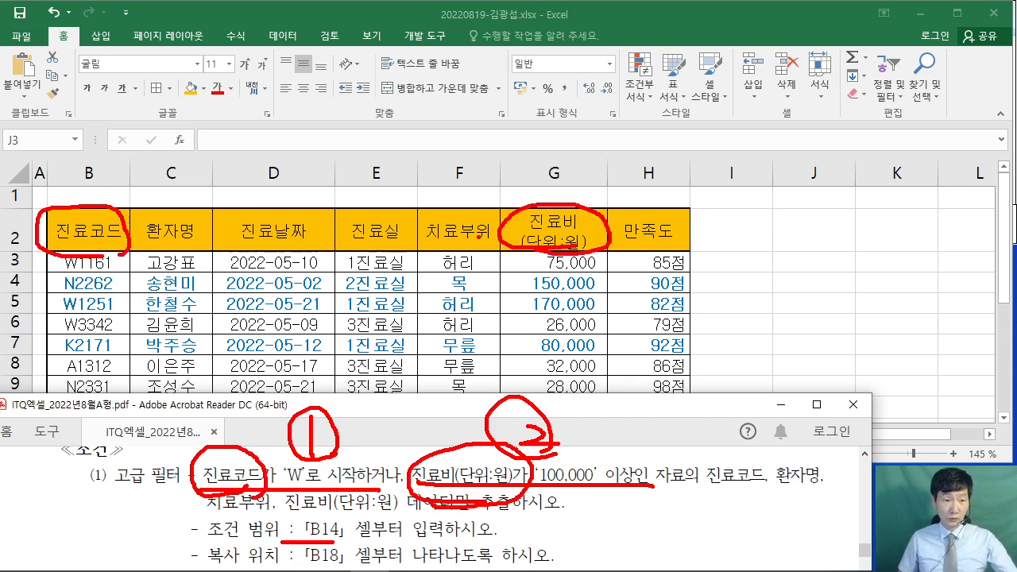
key(Escape)
Copy the 진료코드 and 진료비(단위:원) headers from B2 and G2 on the 제2작업 sheet and paste them starting at B14.
click(83, 233)
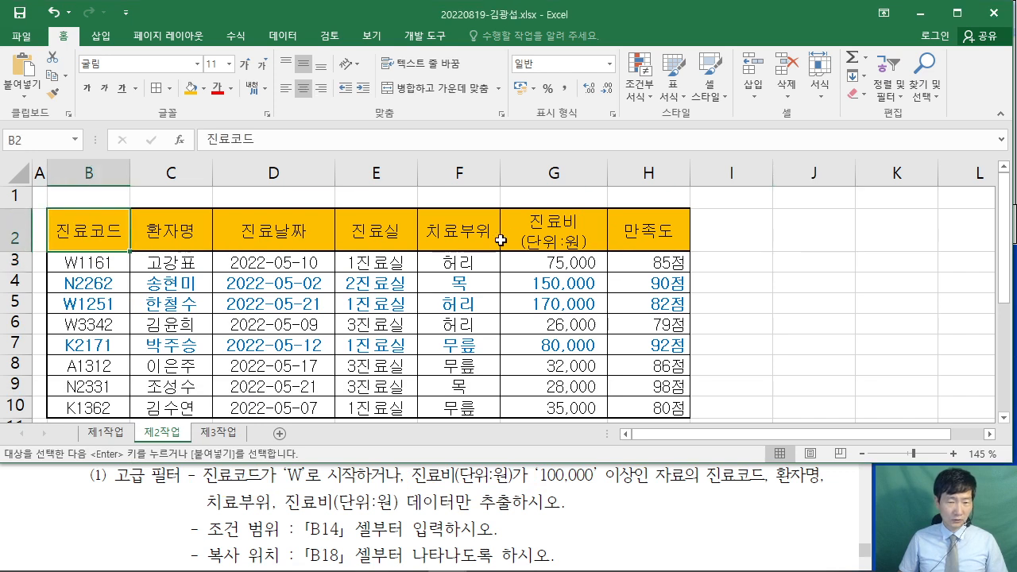
ctrl+click(551, 230)
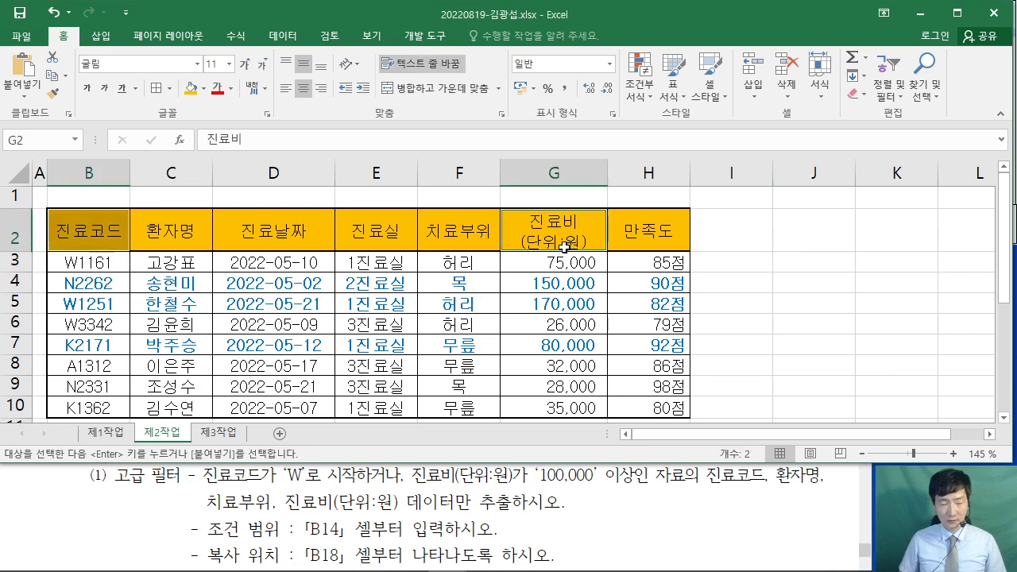
click(89, 232)
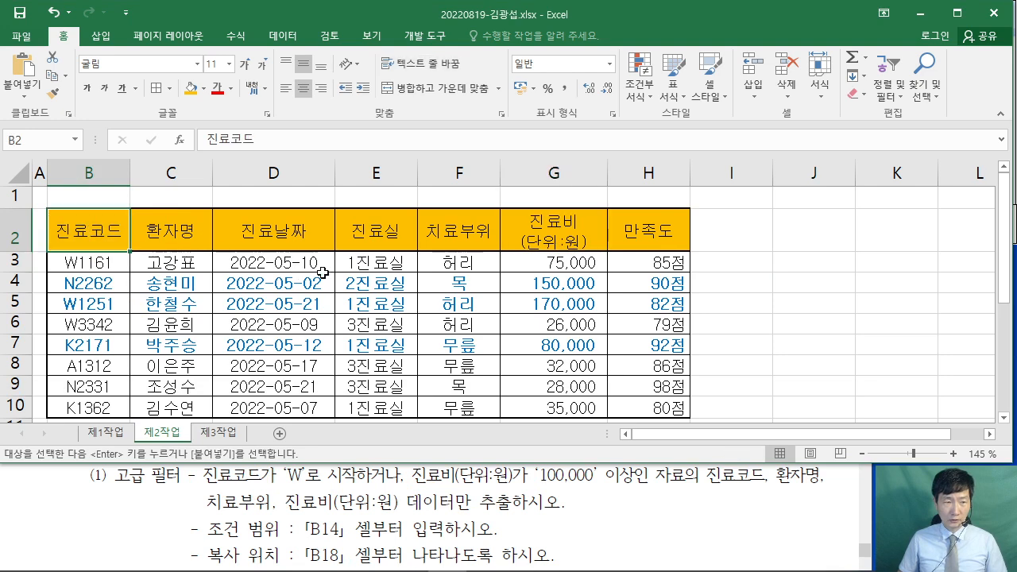
ctrl+click(552, 235)
right_click(566, 228)
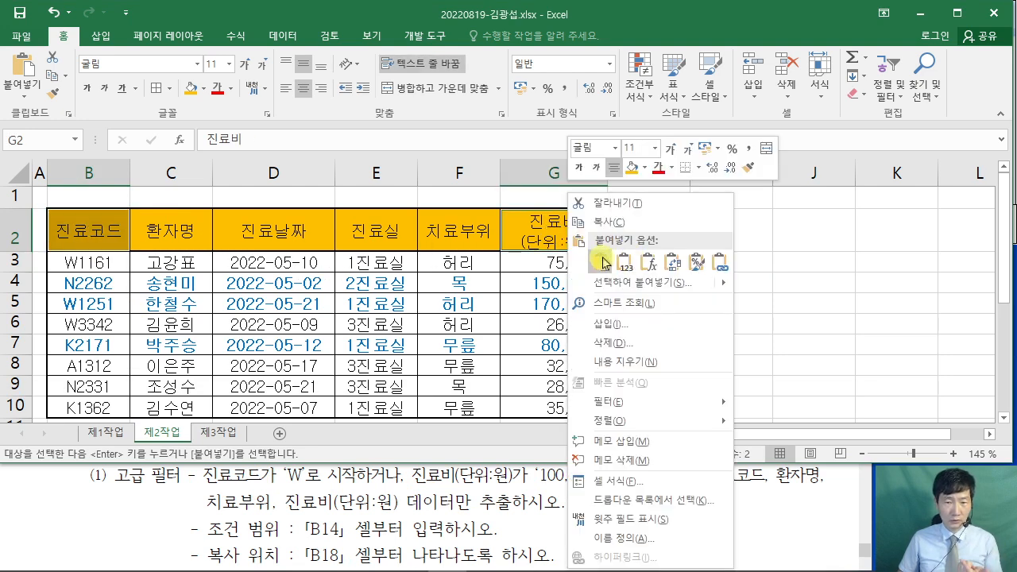
click(606, 222)
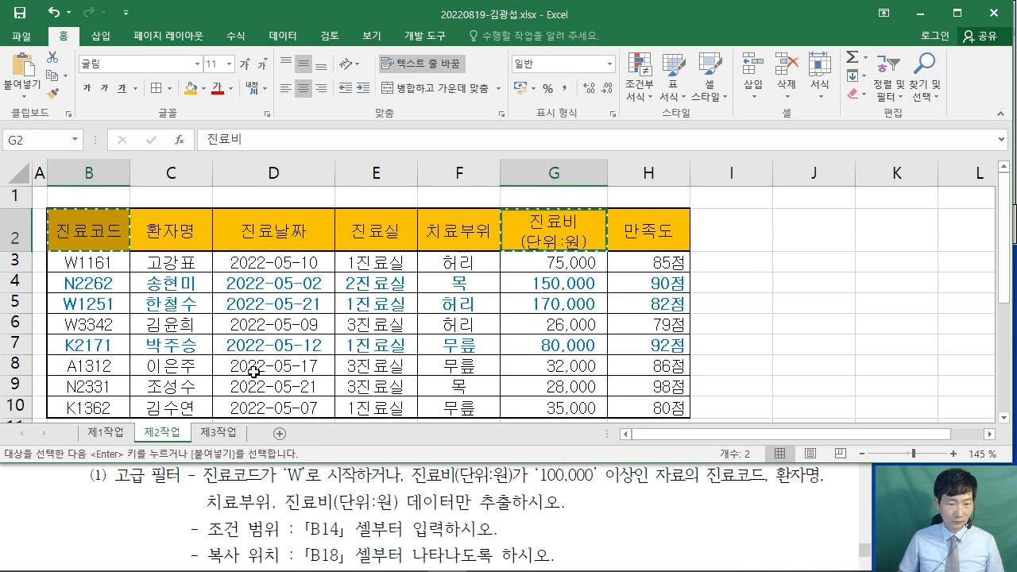
scroll(194, 315, down, 4)
scroll(194, 315, down, 1)
click(82, 215)
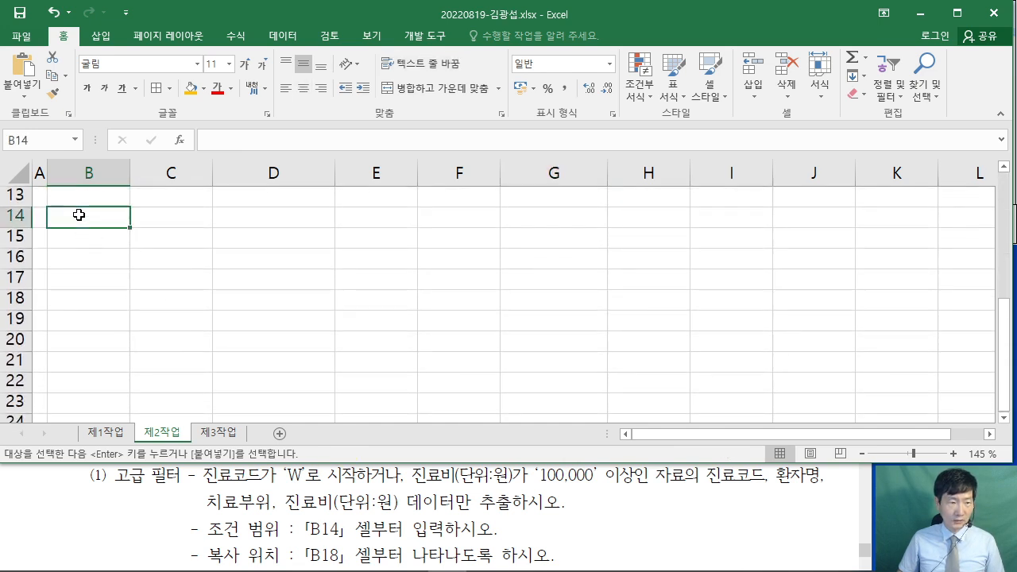
right_click(82, 214)
click(111, 280)
click(230, 363)
Enter W* in B15 as the 진료코드 criterion.
click(89, 259)
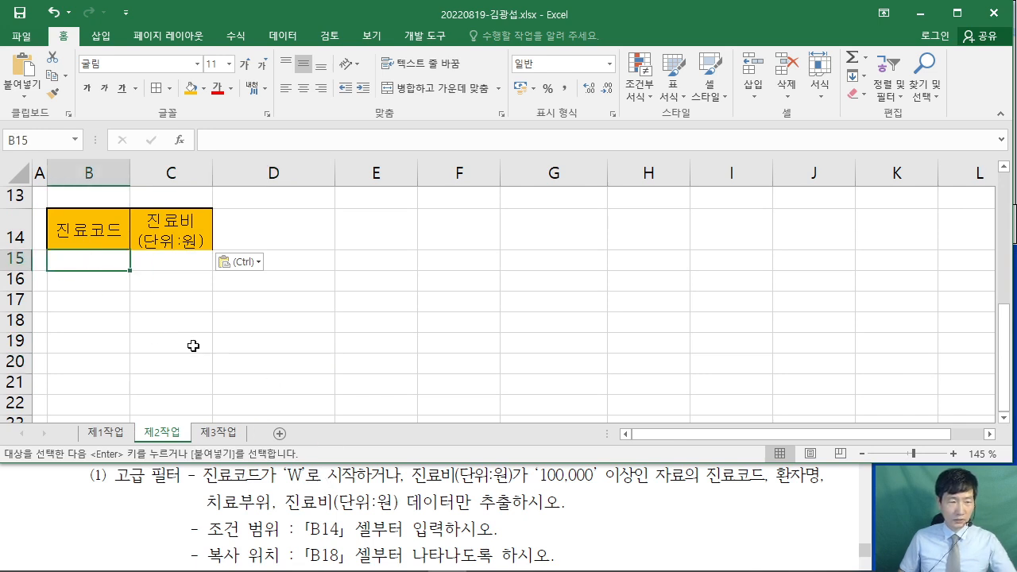
text(ㅈ)
key(BackSpace)
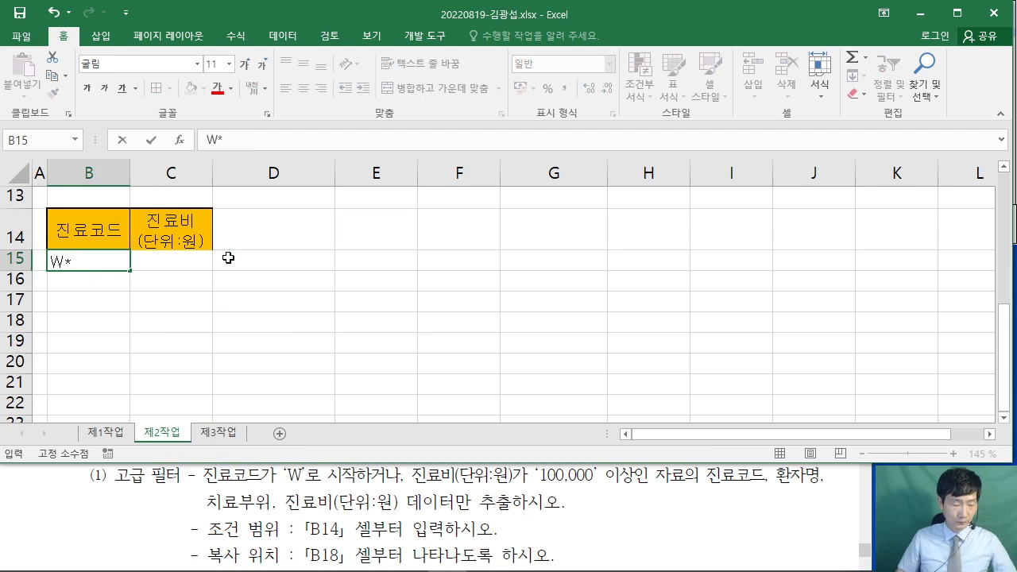
drag(368, 133, 513, 165)
drag(491, 124, 498, 183)
drag(464, 148, 522, 144)
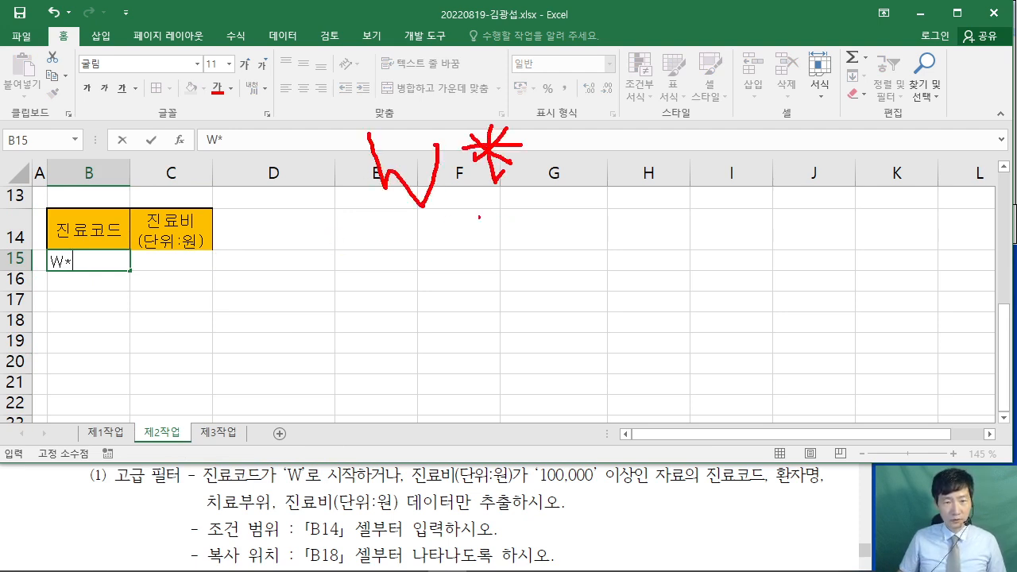
drag(366, 211, 544, 213)
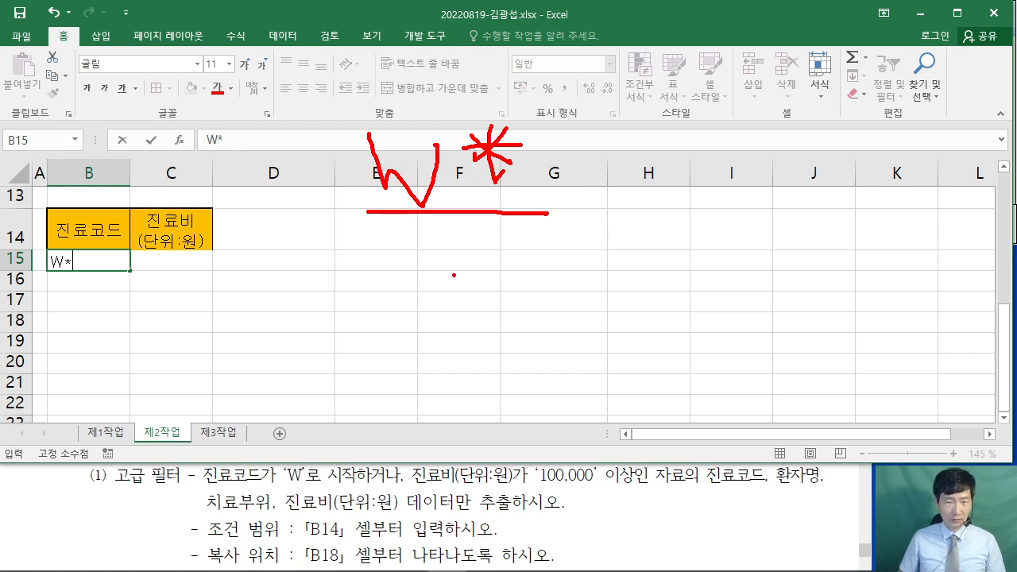
drag(409, 258, 377, 288)
drag(372, 244, 410, 278)
mouse_move(372, 270)
mouse_down()
mouse_move(474, 271)
mouse_move(492, 247)
mouse_up()
drag(580, 246, 582, 256)
drag(584, 244, 596, 257)
drag(558, 265, 615, 265)
mouse_move(595, 278)
mouse_down()
mouse_move(644, 277)
mouse_move(688, 253)
mouse_up()
drag(691, 228, 714, 245)
drag(698, 258, 719, 278)
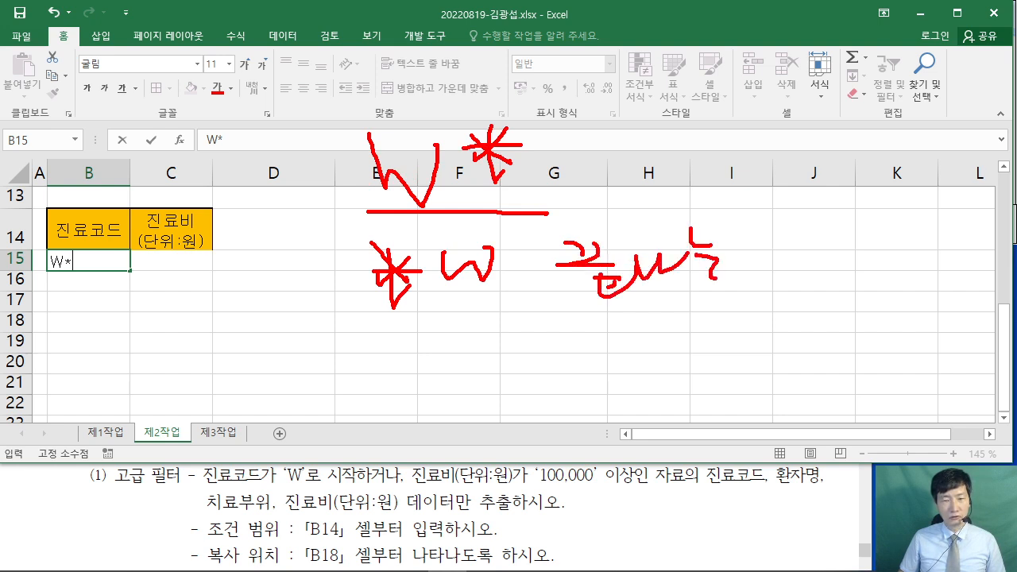
drag(415, 355, 383, 381)
drag(380, 344, 415, 374)
drag(398, 337, 418, 388)
mouse_move(369, 363)
mouse_down()
mouse_move(422, 362)
mouse_move(451, 378)
mouse_up()
mouse_move(452, 378)
mouse_down()
mouse_move(483, 398)
mouse_move(487, 340)
mouse_up()
mouse_move(501, 337)
mouse_down()
mouse_move(538, 380)
mouse_move(502, 382)
mouse_up()
mouse_move(510, 325)
mouse_down()
mouse_move(517, 381)
mouse_move(548, 358)
mouse_up()
drag(356, 407, 570, 405)
mouse_move(590, 342)
mouse_down()
mouse_move(632, 343)
mouse_move(664, 367)
mouse_move(663, 385)
mouse_up()
drag(653, 386, 692, 385)
drag(700, 321, 712, 335)
drag(697, 342, 725, 366)
drag(731, 351, 761, 347)
drag(718, 378, 758, 391)
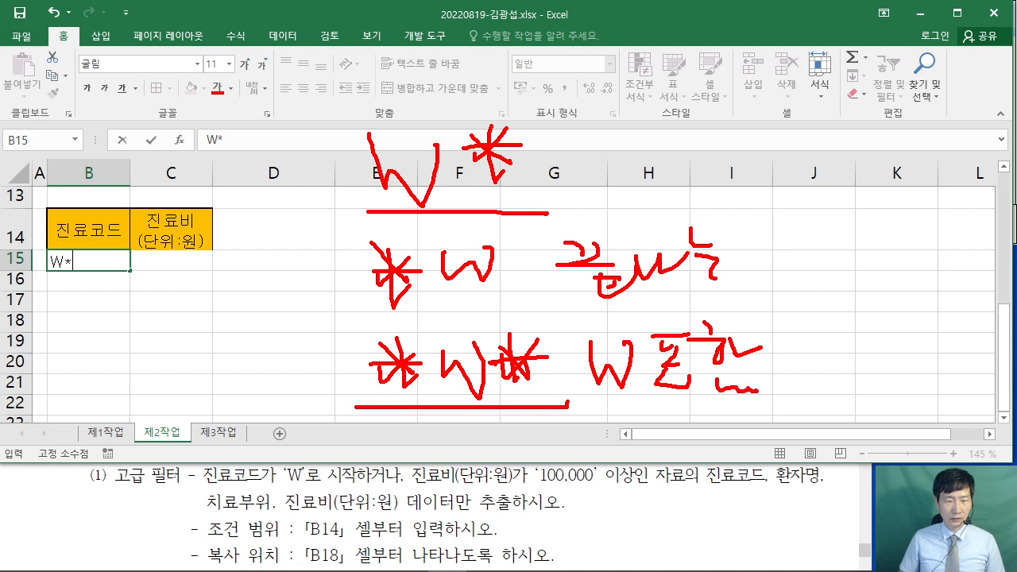
mouse_move(587, 143)
mouse_down()
mouse_move(628, 147)
mouse_move(676, 187)
mouse_up()
mouse_move(677, 151)
mouse_down()
mouse_move(736, 164)
mouse_move(772, 151)
mouse_move(789, 175)
mouse_up()
drag(763, 181, 681, 204)
mouse_move(533, 208)
mouse_down()
mouse_move(317, 213)
mouse_move(406, 219)
mouse_move(499, 197)
mouse_up()
key(Escape)
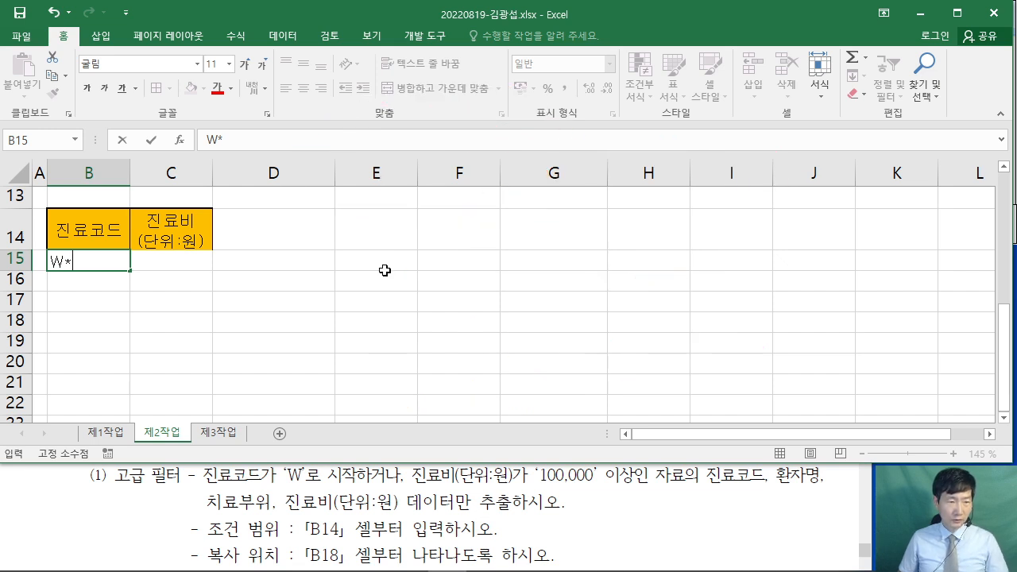
mouse_move(533, 475)
mouse_down()
mouse_move(641, 482)
mouse_move(633, 481)
mouse_up()
mouse_move(351, 492)
mouse_down()
mouse_move(403, 488)
mouse_move(407, 498)
mouse_up()
mouse_move(379, 453)
mouse_down()
mouse_move(394, 344)
mouse_move(405, 350)
mouse_up()
mouse_move(456, 265)
mouse_down()
mouse_move(442, 280)
mouse_move(465, 308)
mouse_move(498, 320)
mouse_move(468, 352)
mouse_up()
drag(532, 248, 534, 253)
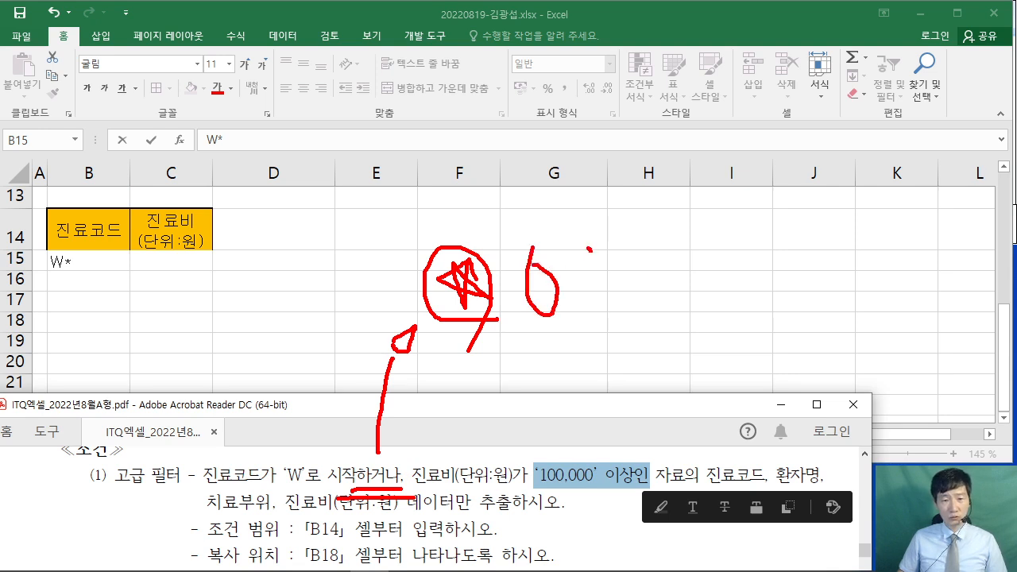
drag(589, 331, 594, 280)
click(579, 327)
drag(520, 335, 668, 336)
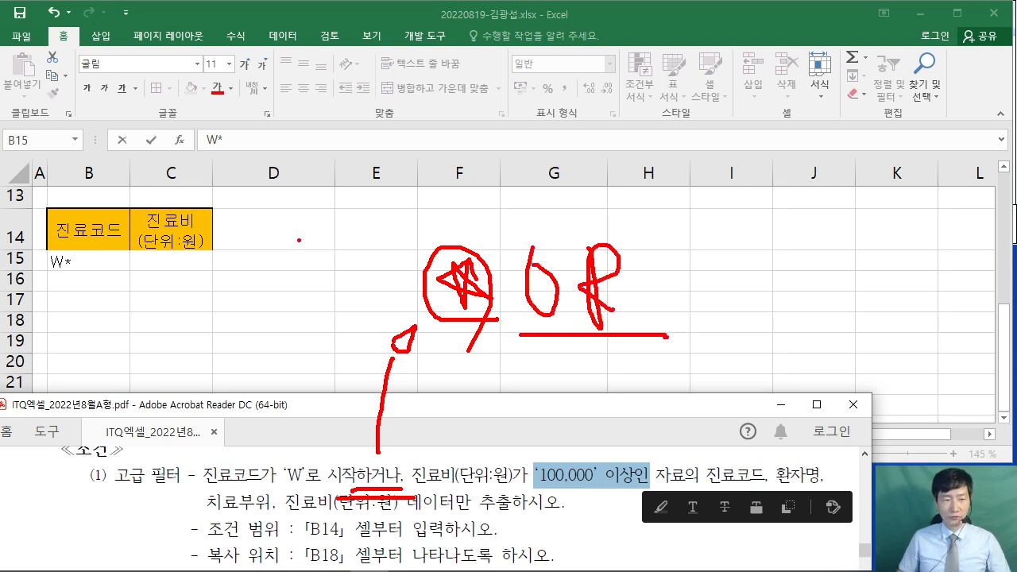
drag(220, 259, 321, 260)
mouse_move(350, 226)
mouse_down()
mouse_move(326, 278)
mouse_move(366, 275)
mouse_up()
mouse_move(326, 258)
mouse_down()
mouse_move(397, 264)
mouse_move(327, 278)
mouse_up()
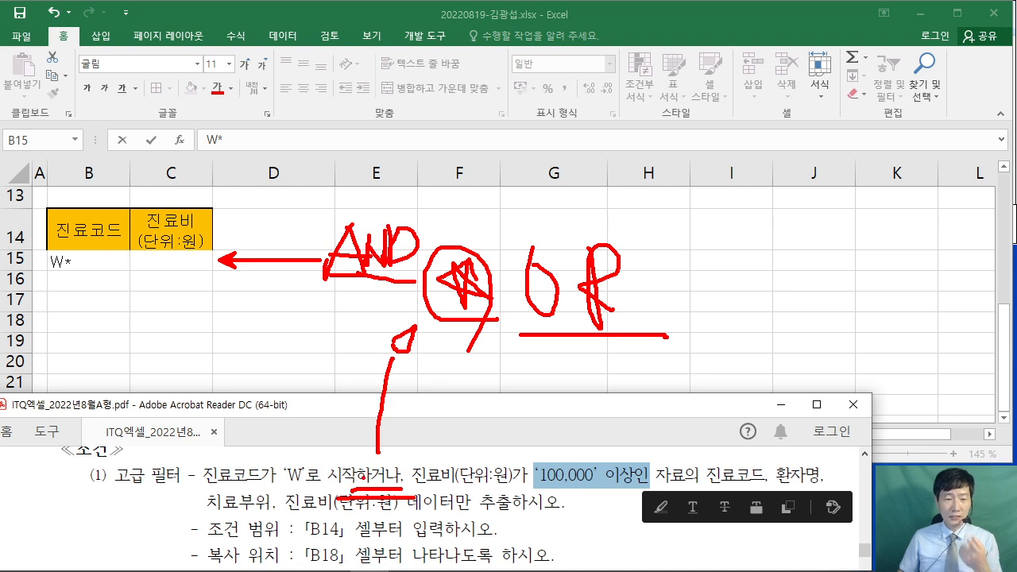
mouse_move(402, 402)
mouse_down()
mouse_move(429, 441)
mouse_move(447, 429)
mouse_up()
mouse_move(138, 256)
mouse_down()
mouse_move(215, 259)
mouse_move(130, 256)
mouse_move(211, 288)
mouse_move(120, 279)
mouse_up()
drag(234, 284, 231, 302)
drag(217, 291, 350, 326)
key(Escape)
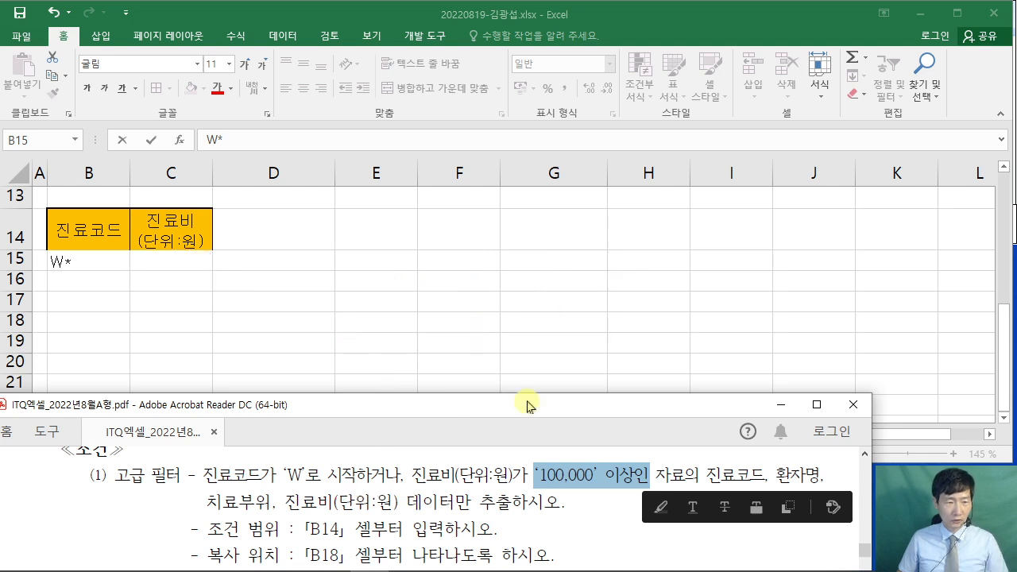
Enter >=100000 in C16 as the 진료비(단위:원) criterion, one row below the W* criterion.
click(163, 277)
click(163, 277)
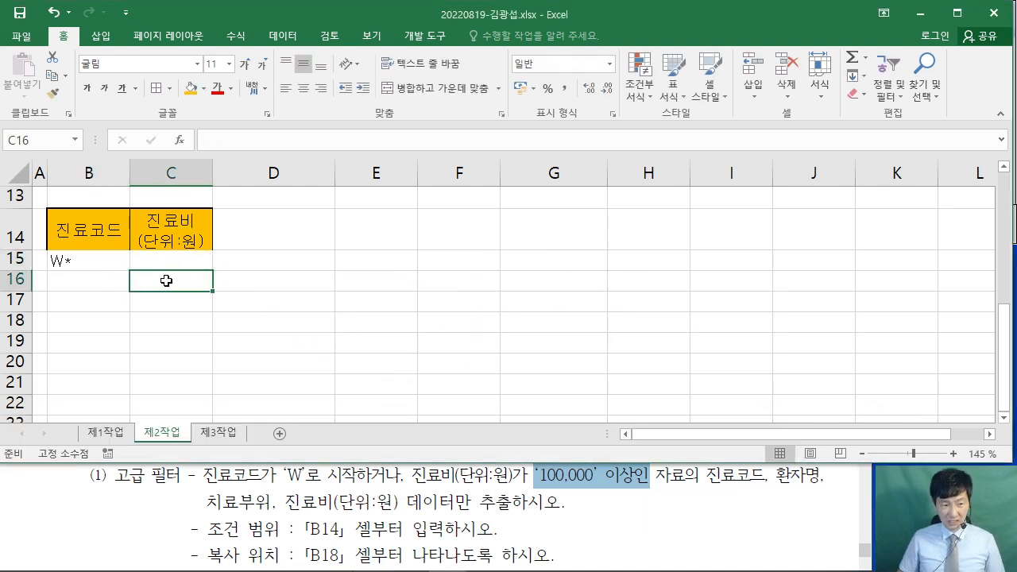
text(>)
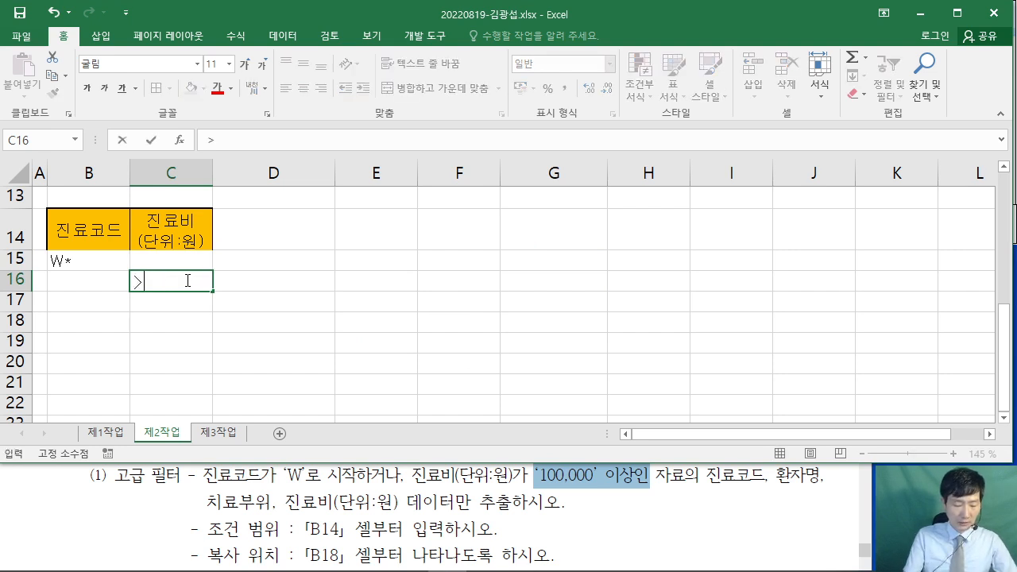
text(=1000)
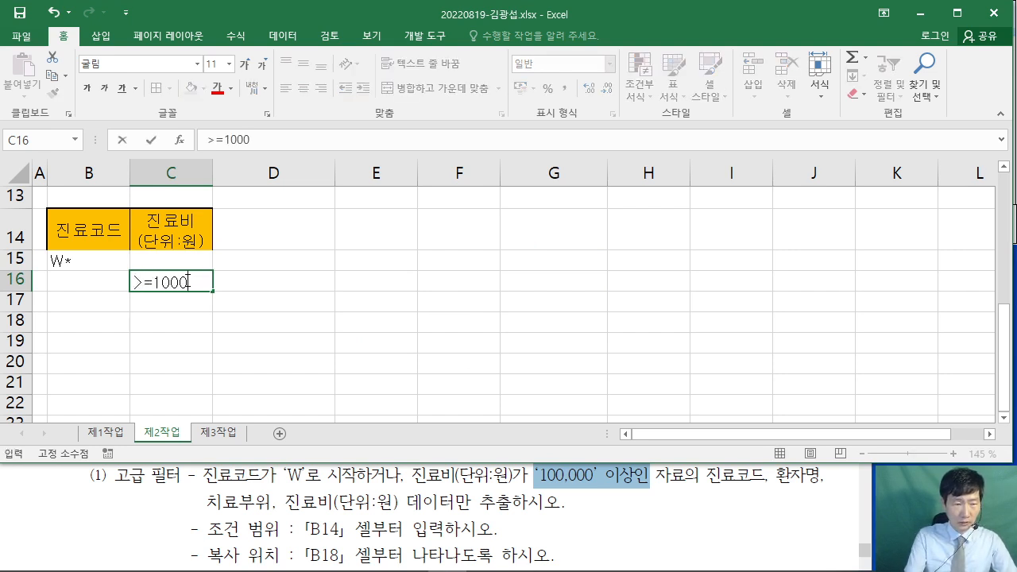
text(00)
key(Return)
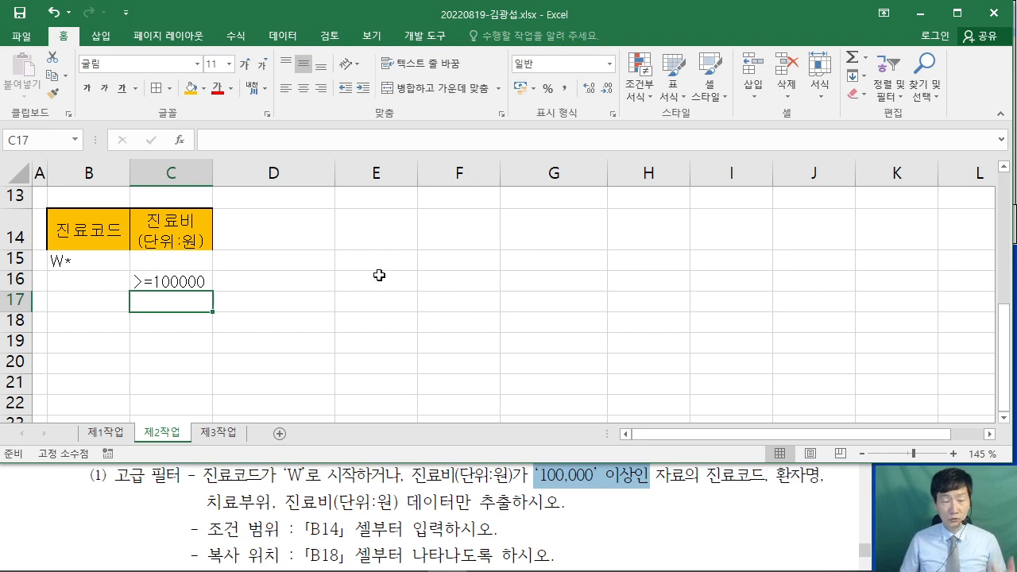
Start an Advanced Filter on the 제2작업 table B2:H10 with its results copied to another location.
scroll(447, 296, up, 1)
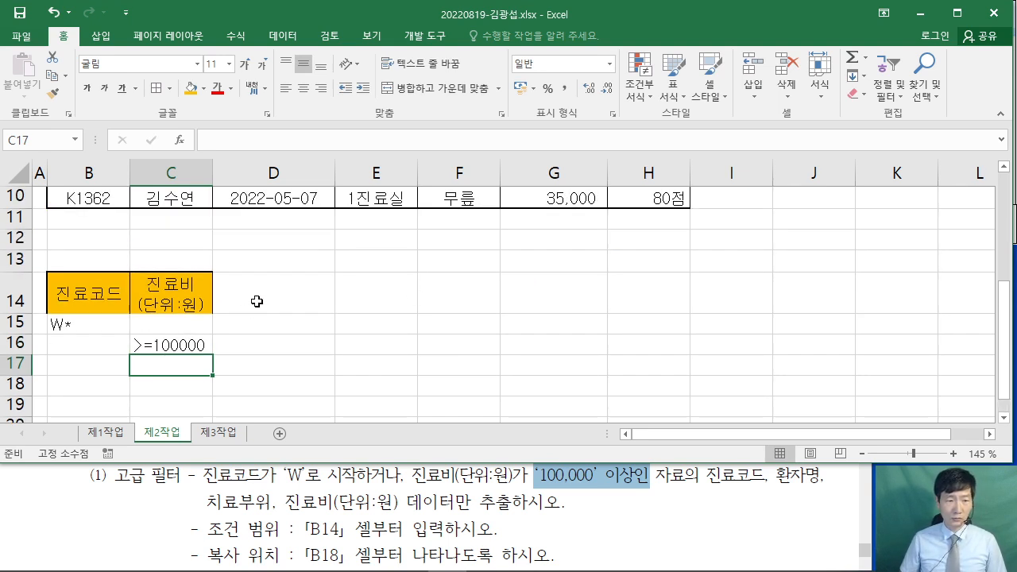
click(403, 371)
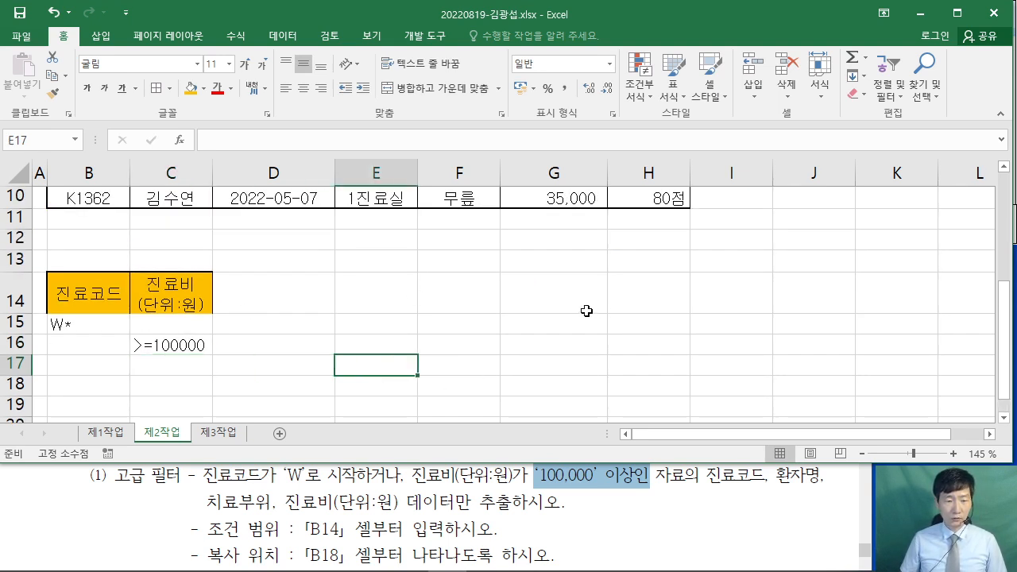
scroll(595, 313, up, 3)
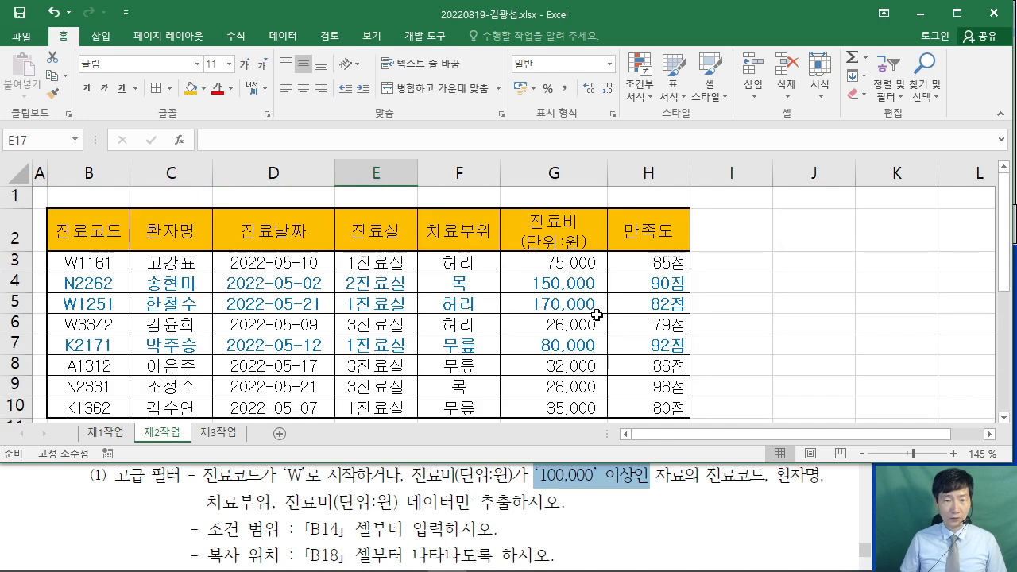
click(307, 263)
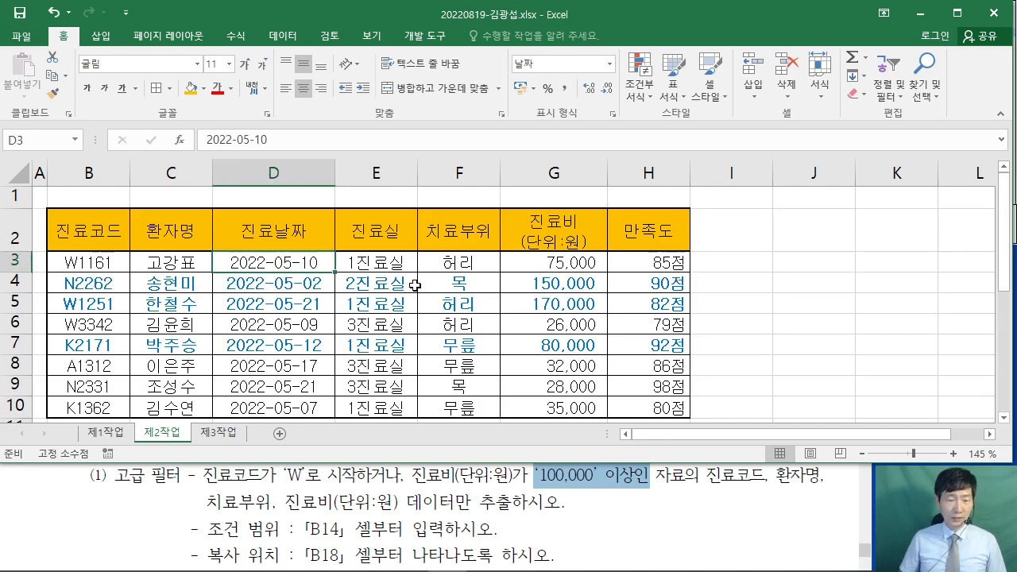
click(283, 36)
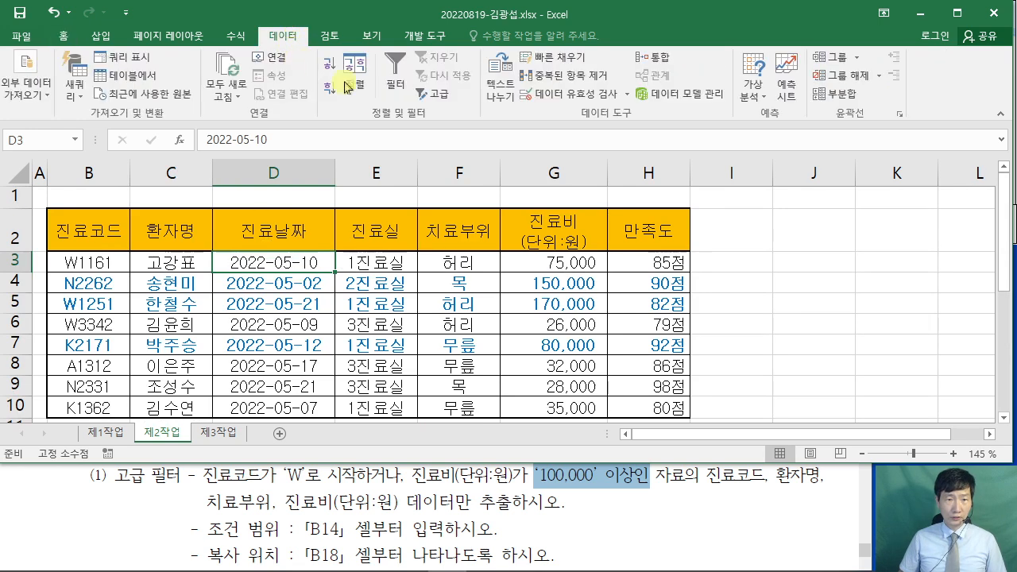
click(437, 94)
drag(675, 143, 514, 114)
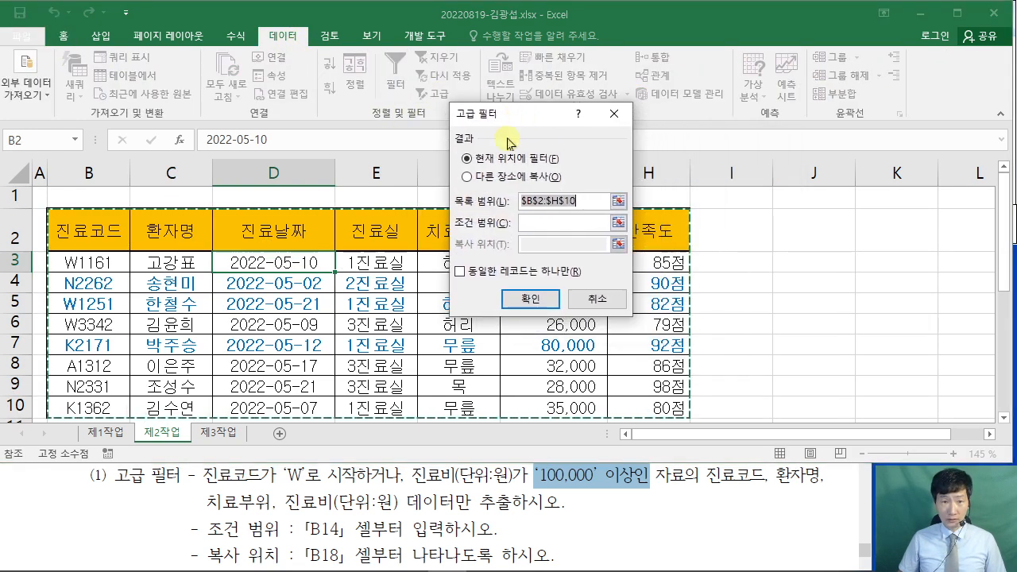
click(467, 176)
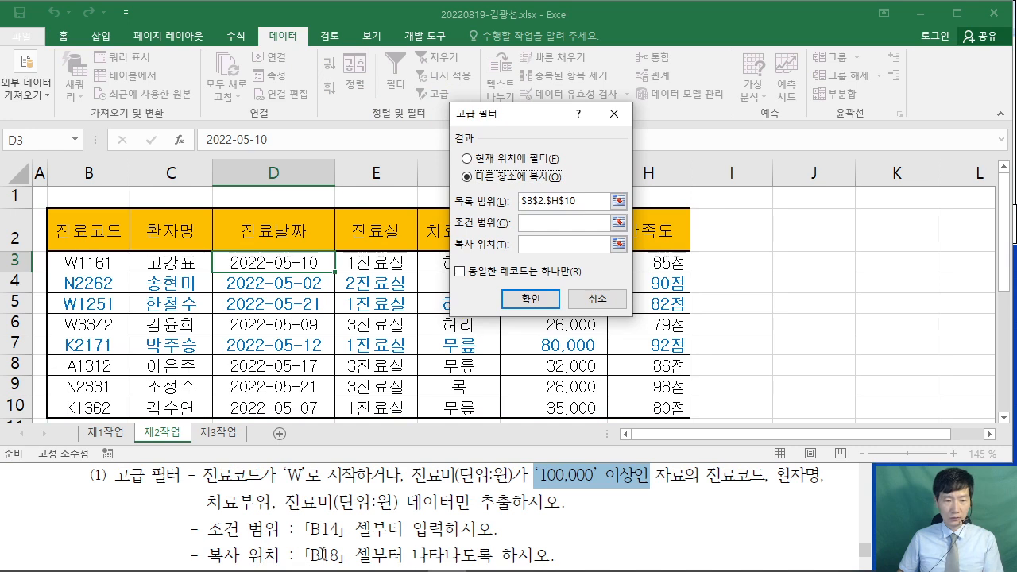
Run the advanced filter with criteria range B14:C16 and copy location B18.
click(595, 222)
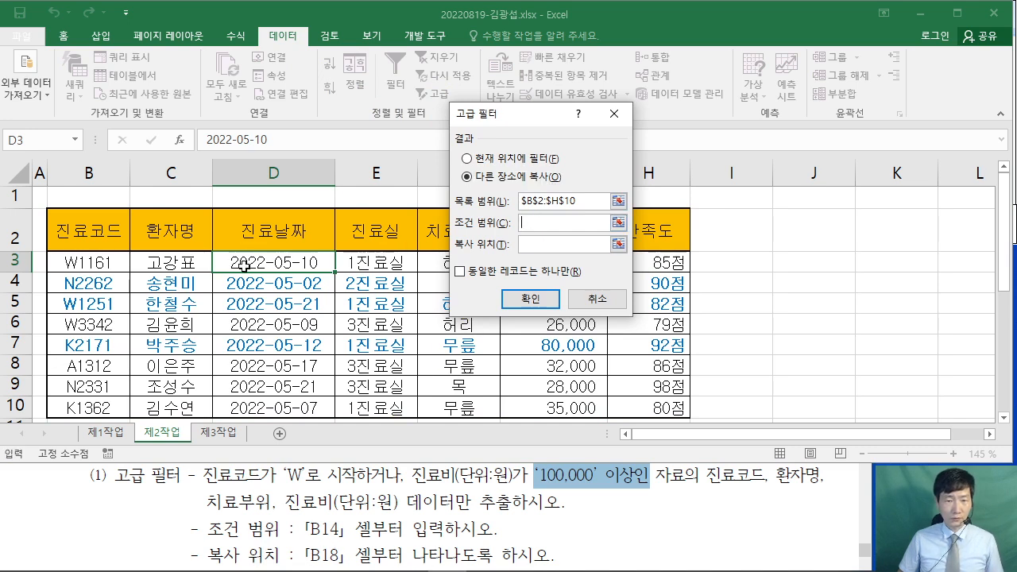
scroll(204, 287, down, 1)
scroll(205, 287, down, 3)
drag(58, 294, 164, 346)
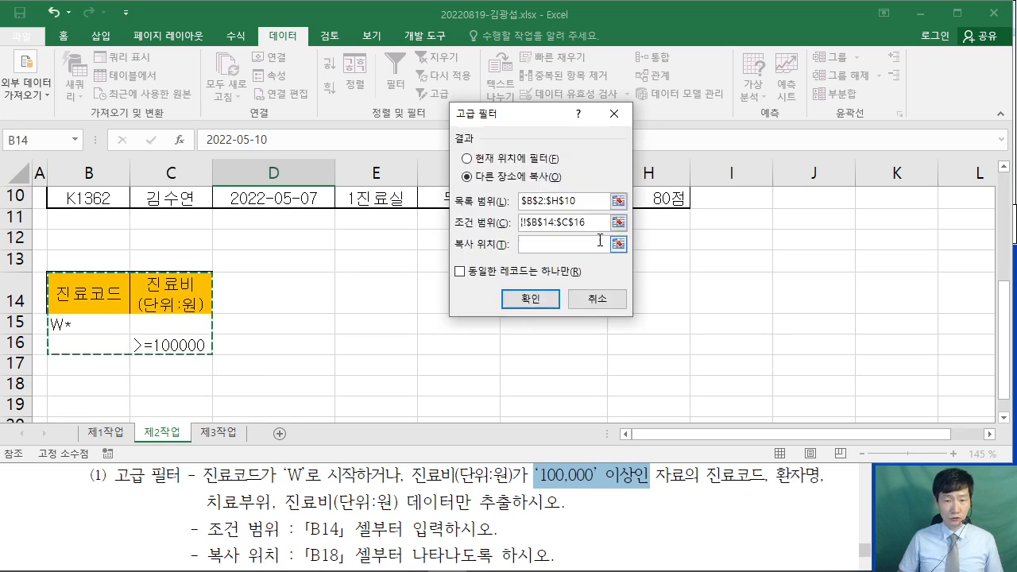
click(556, 245)
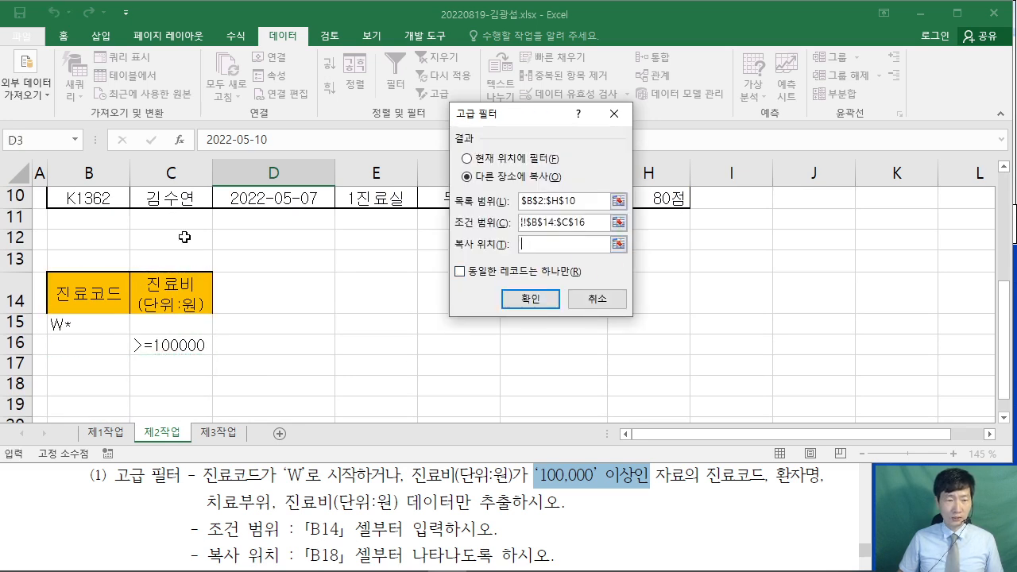
click(65, 394)
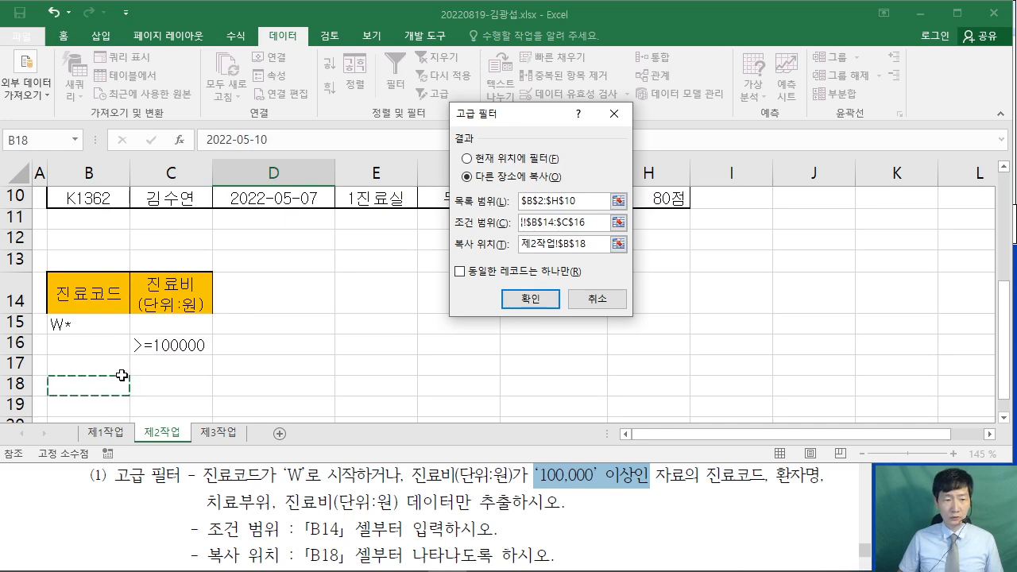
click(530, 298)
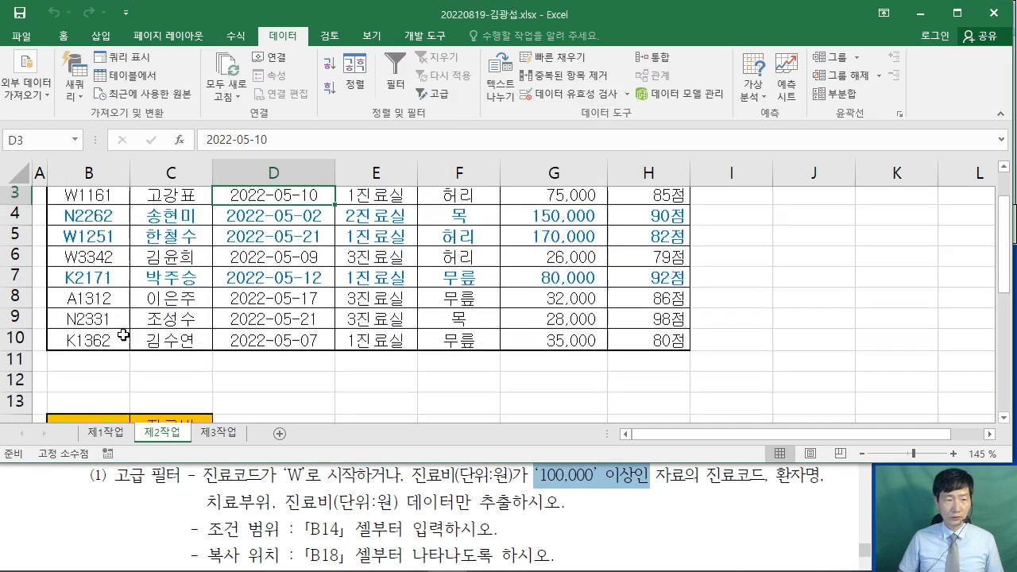
Check the rows extracted below B18 against both criteria and read which fields the exam PDF wants extracted.
scroll(256, 288, up, 1)
scroll(256, 288, down, 5)
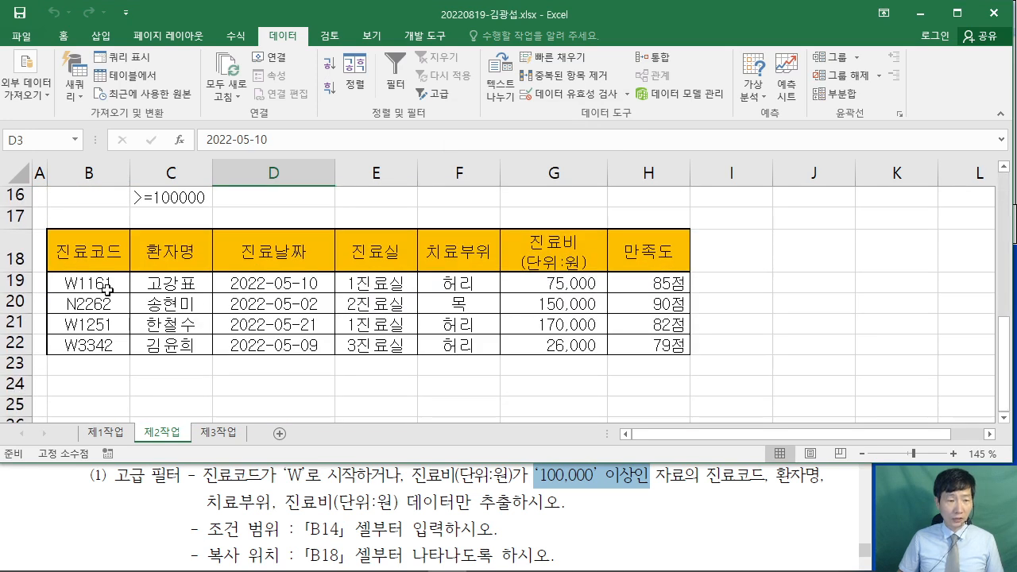
click(83, 283)
click(77, 325)
click(74, 345)
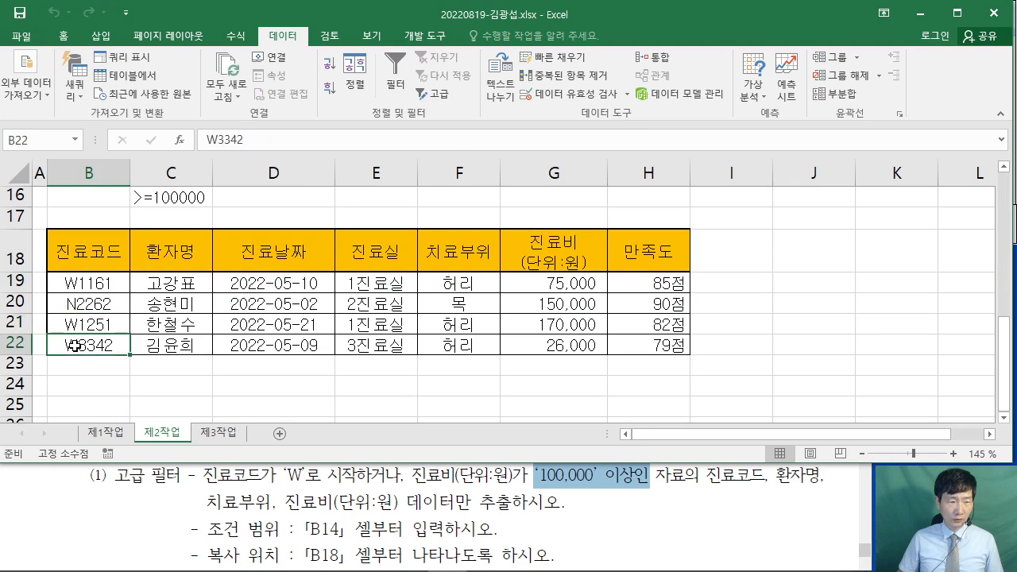
scroll(118, 341, up, 1)
click(70, 387)
scroll(224, 292, down, 1)
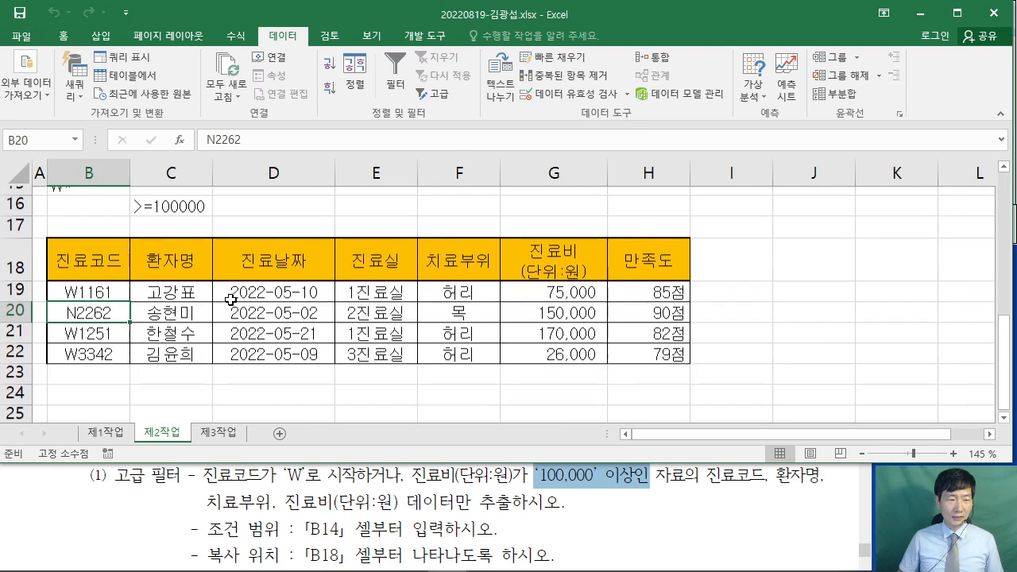
click(555, 303)
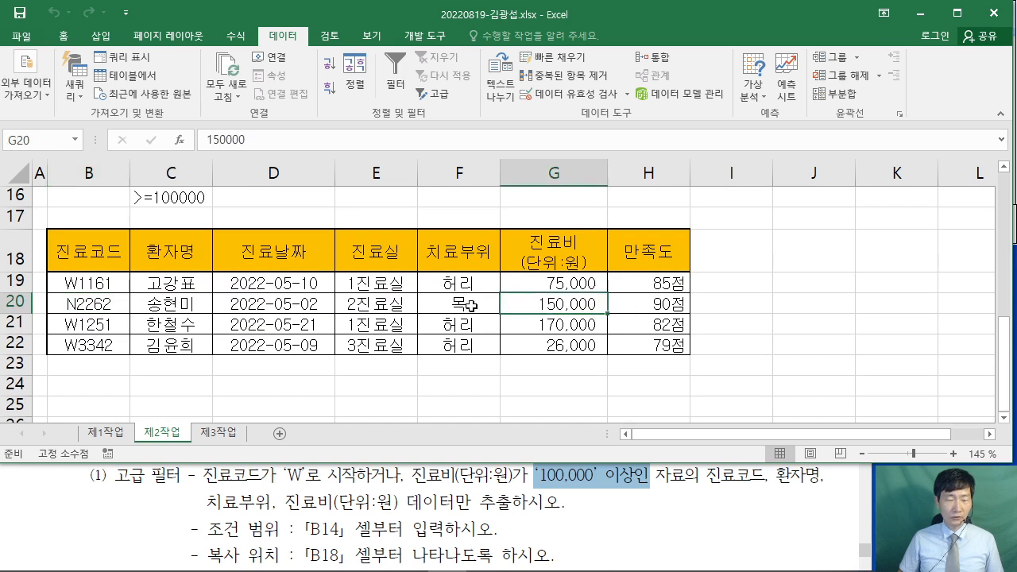
click(251, 320)
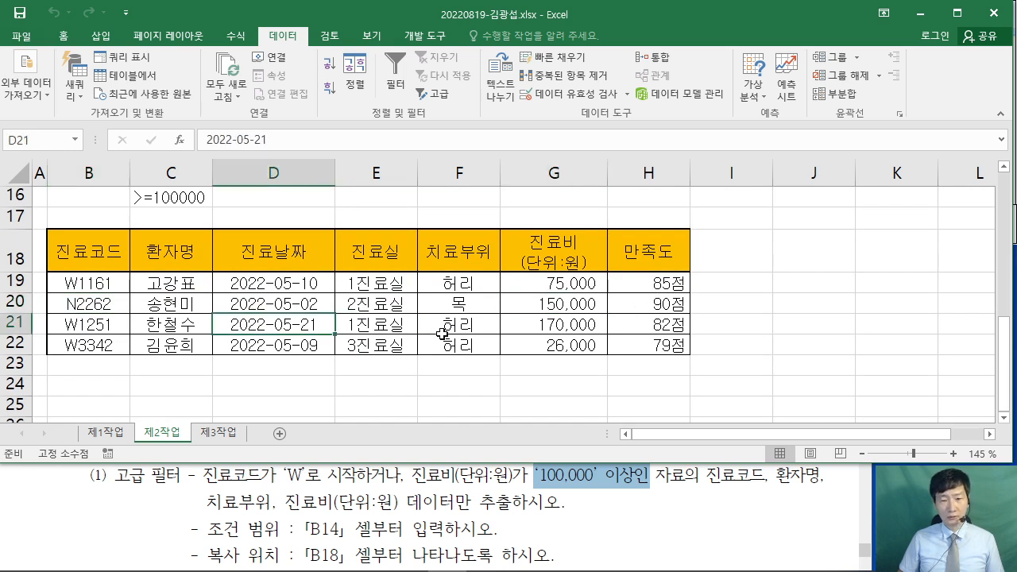
click(711, 501)
drag(707, 476, 398, 501)
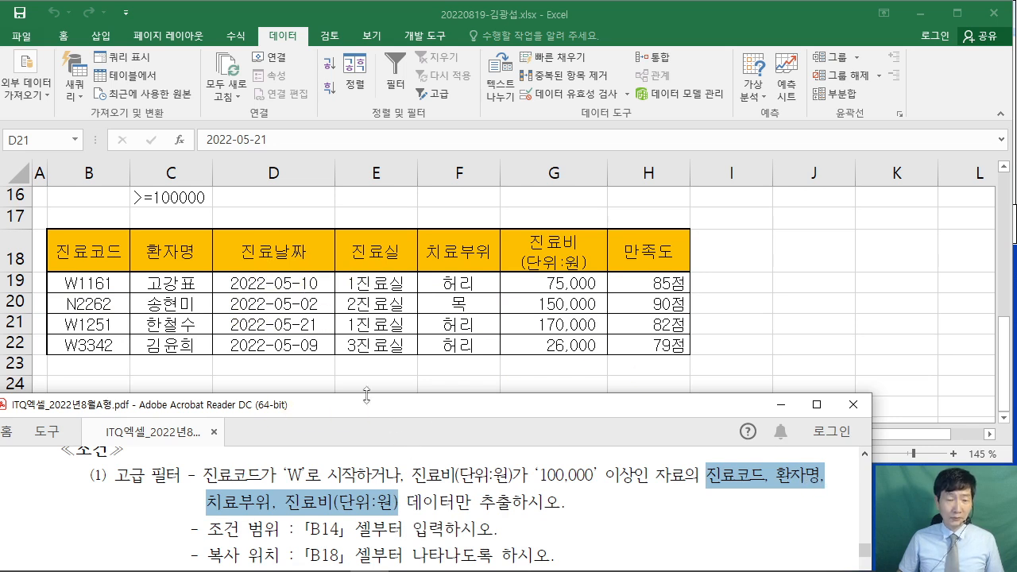
Delete rows 17 to 23 containing the extracted advanced filter results.
click(286, 291)
drag(16, 216, 8, 365)
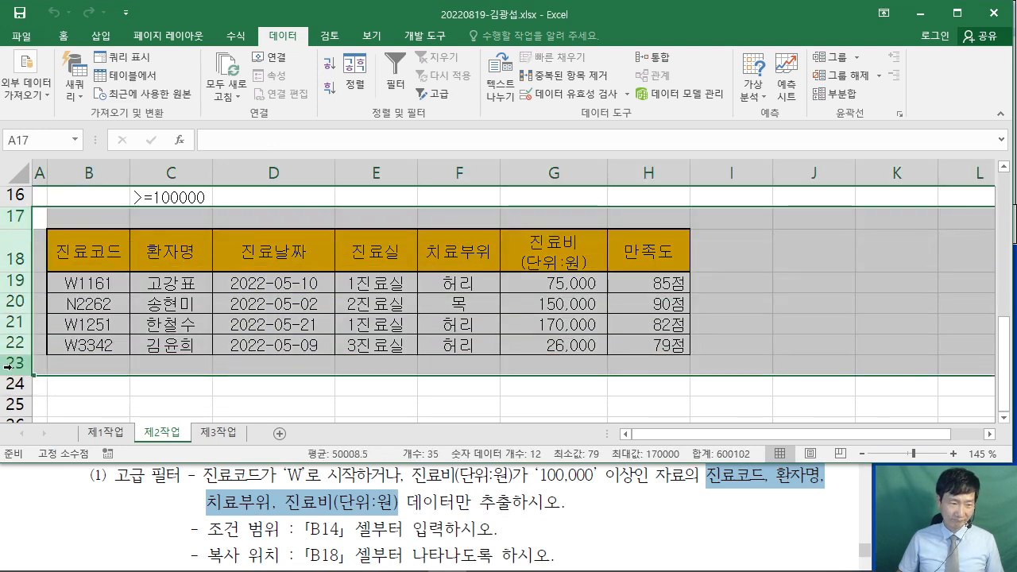
right_click(8, 364)
click(82, 260)
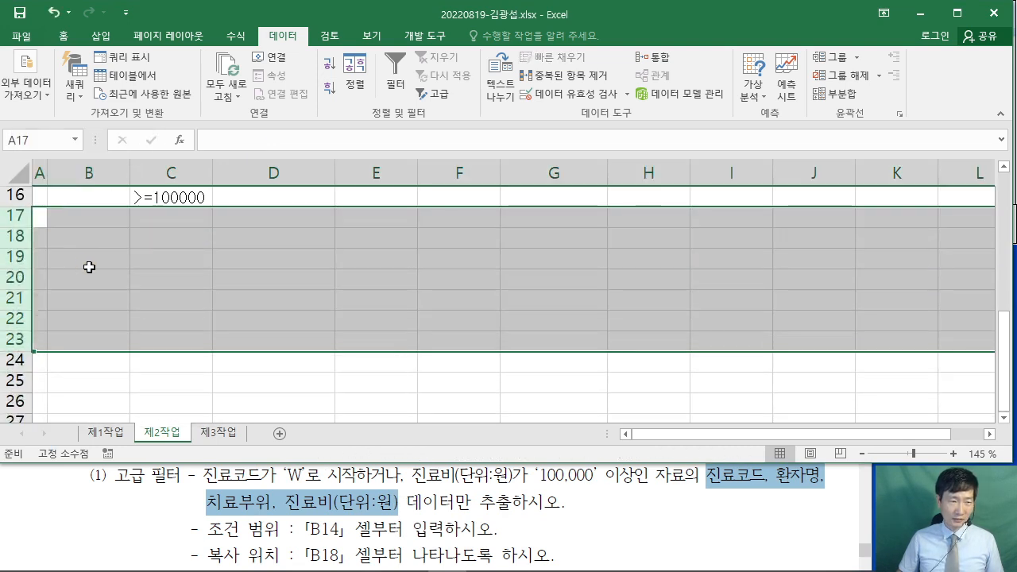
click(171, 278)
Copy the 진료코드, 환자명, 치료부위 and 진료비(단위:원) header cells from row 2 of the 제2작업 table.
click(748, 484)
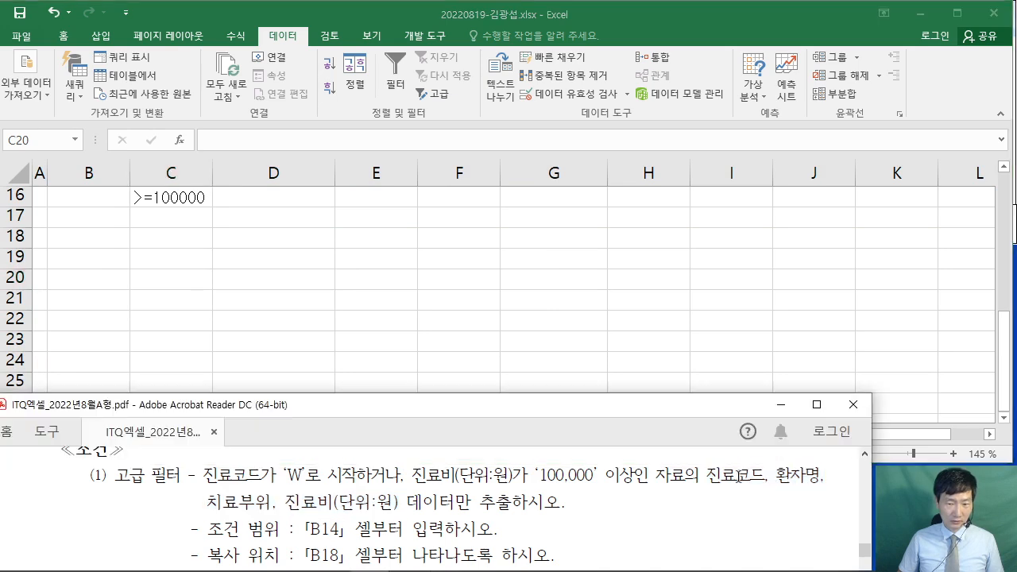
click(364, 325)
scroll(364, 312, up, 5)
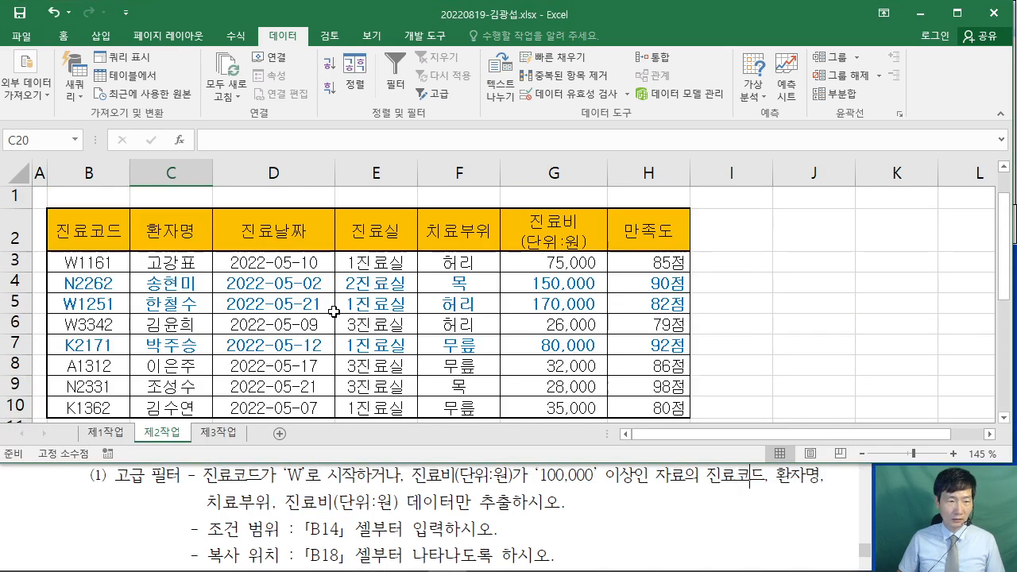
click(101, 231)
ctrl+click(169, 234)
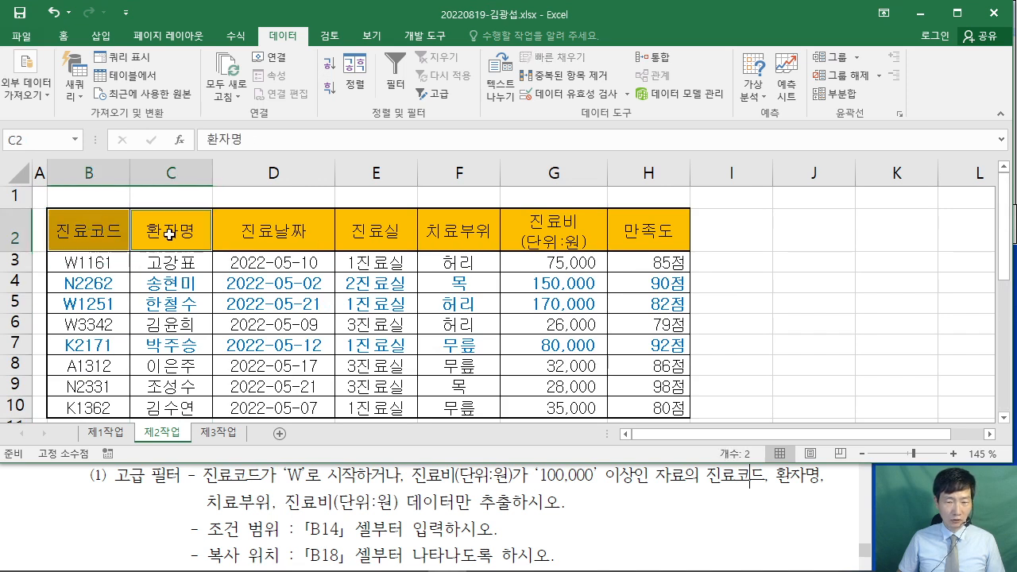
ctrl+click(485, 236)
ctrl+click(564, 234)
right_click(566, 234)
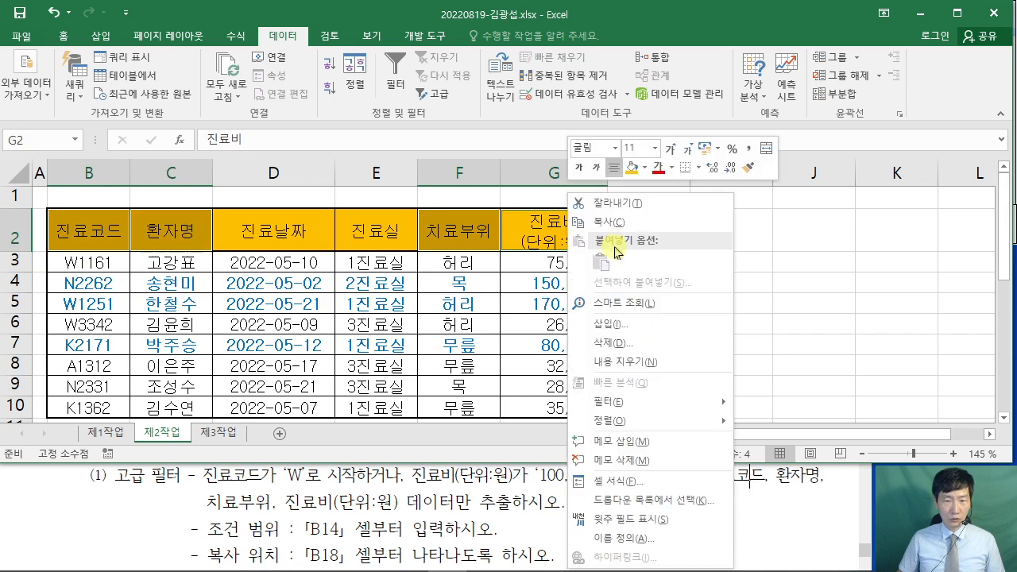
click(616, 218)
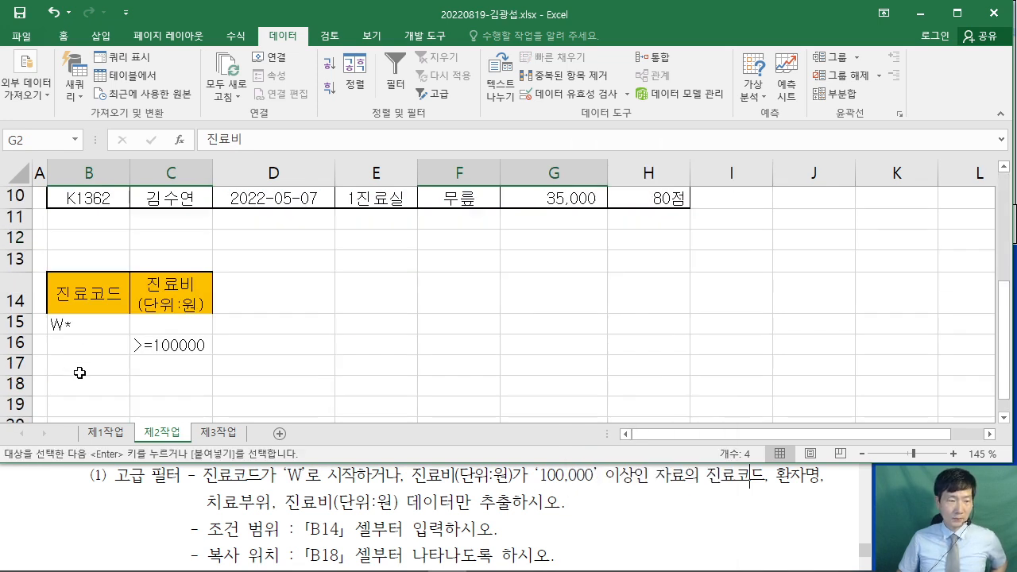
Paste the four copied field headers starting at cell B18.
click(82, 383)
right_click(82, 384)
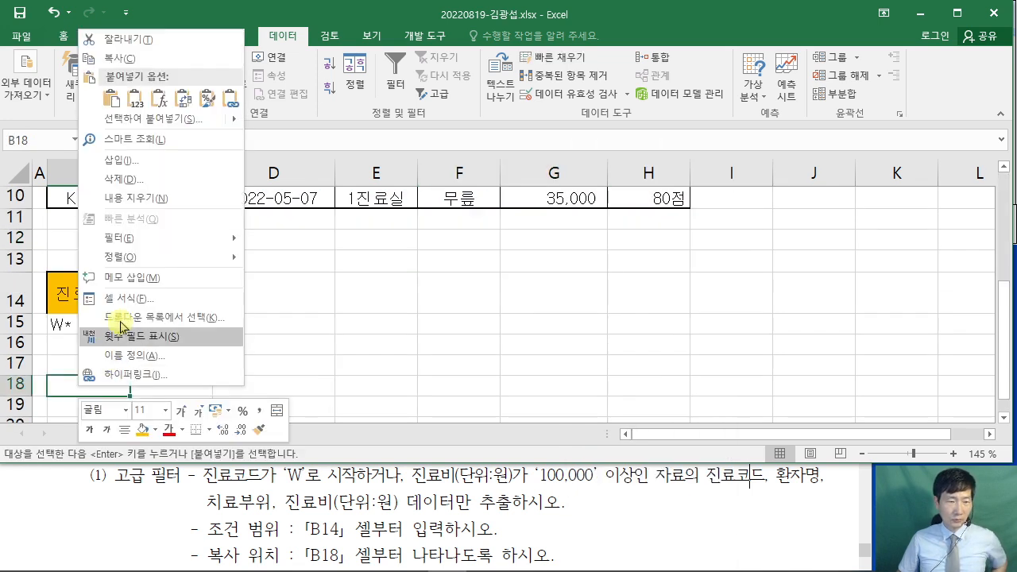
click(108, 102)
scroll(409, 315, down, 1)
scroll(477, 329, up, 1)
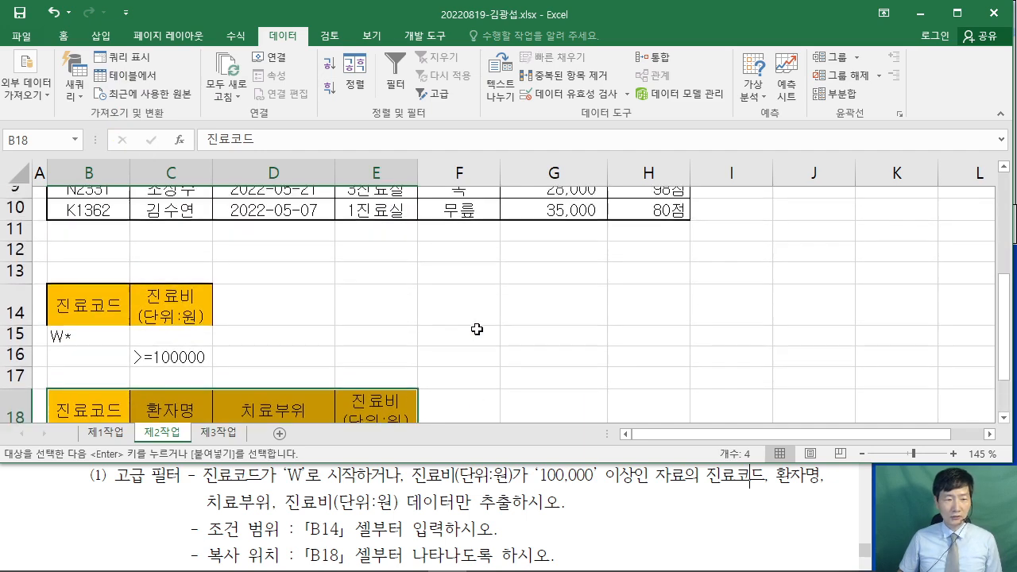
Start an Advanced Filter on the table B2:H10, set to copy its results to another location.
scroll(405, 281, up, 3)
drag(353, 269, 381, 276)
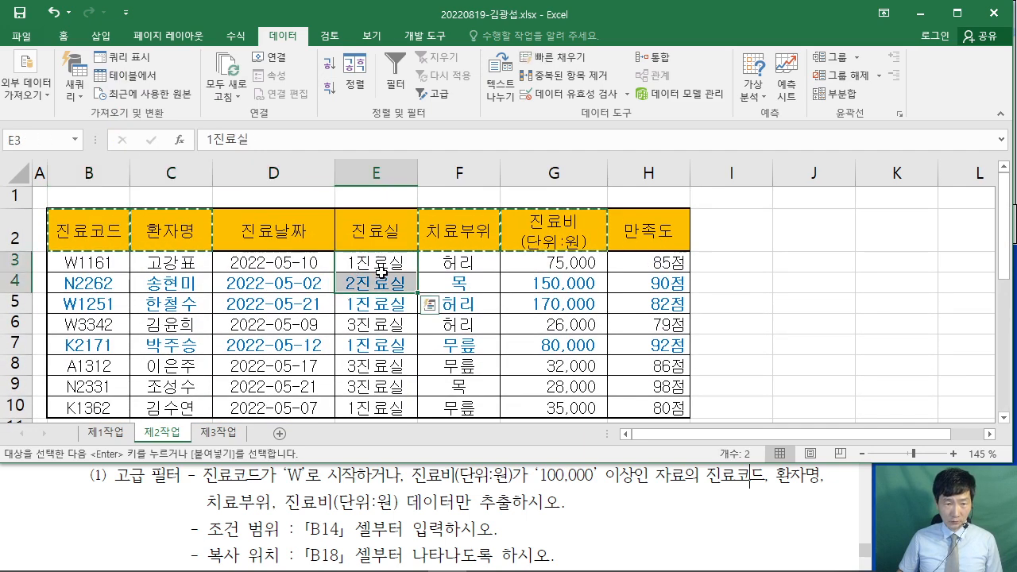
click(364, 258)
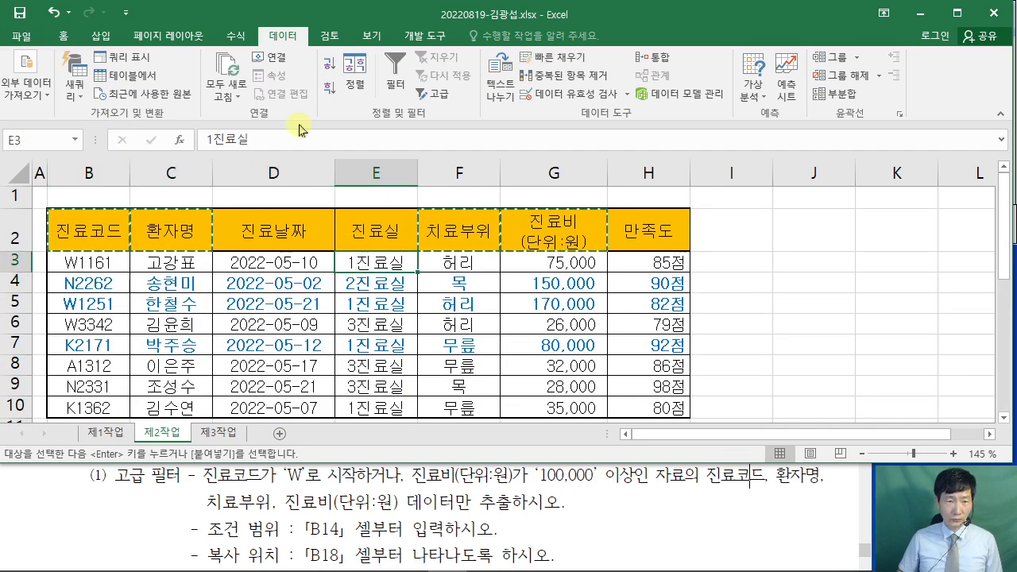
click(435, 95)
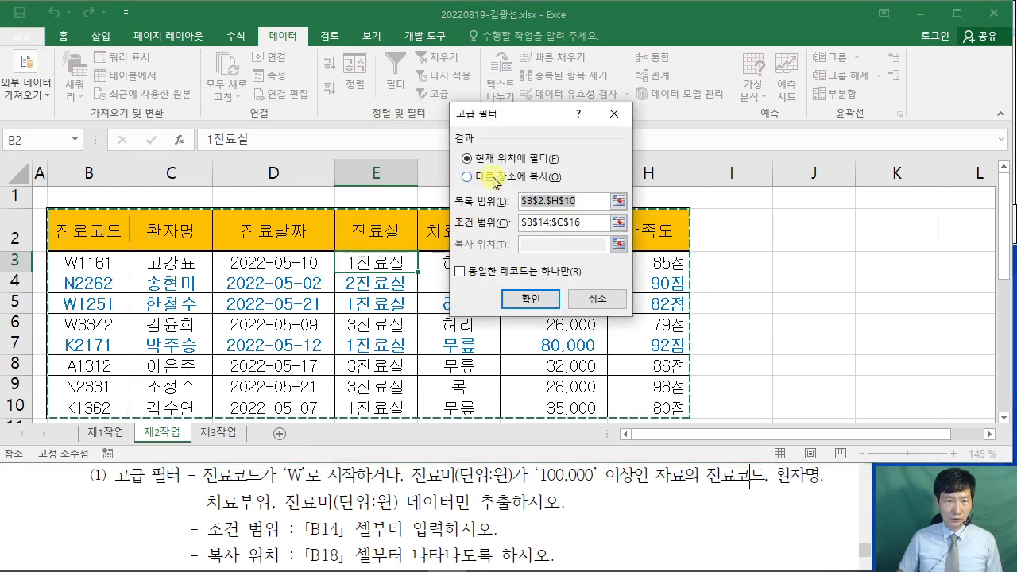
click(498, 177)
Run the advanced filter with criteria range B14:C16 and the pasted headers B18:E18 as the copy location.
click(566, 222)
scroll(269, 333, down, 2)
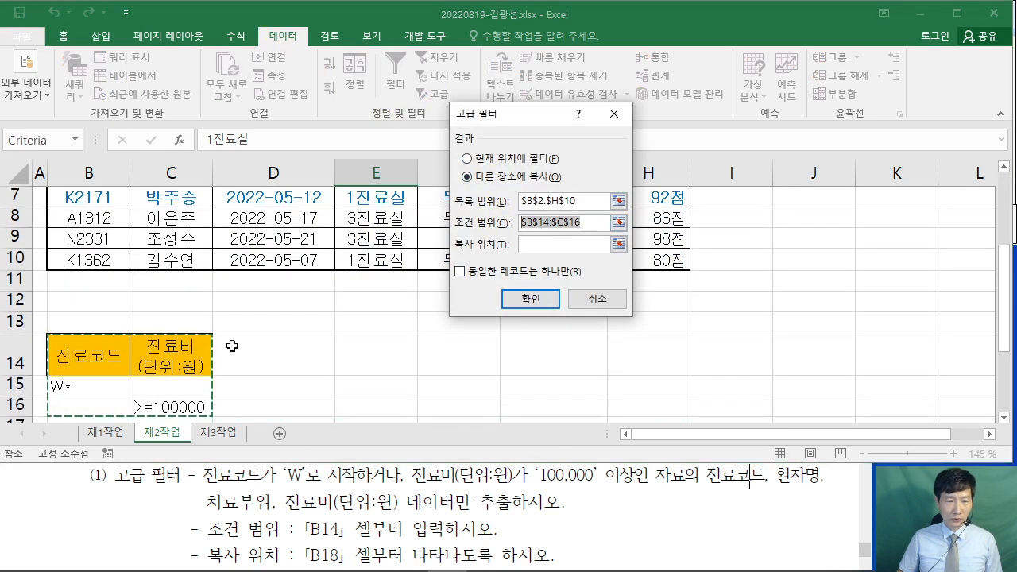
click(502, 248)
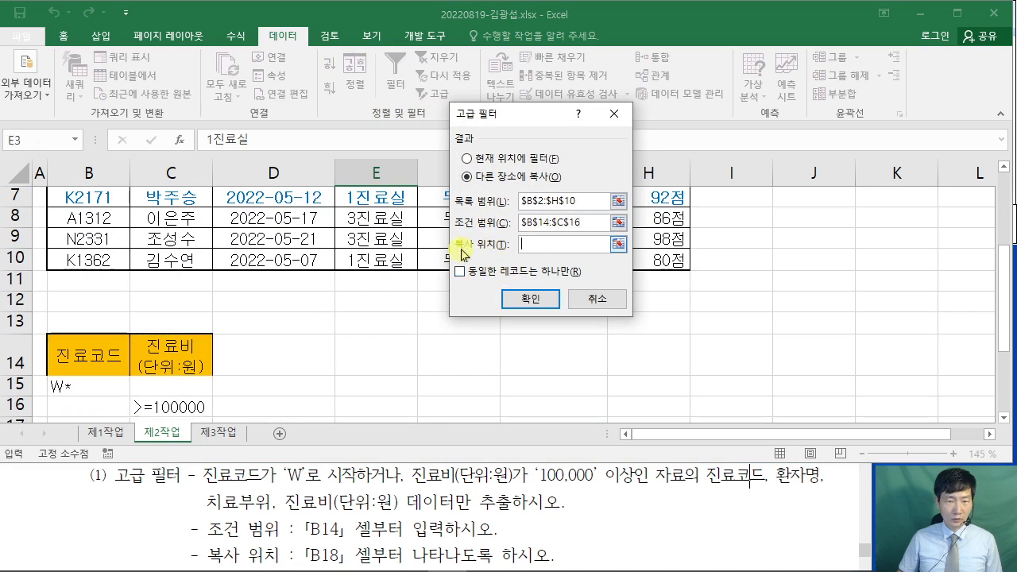
scroll(318, 250, down, 2)
drag(64, 334, 361, 334)
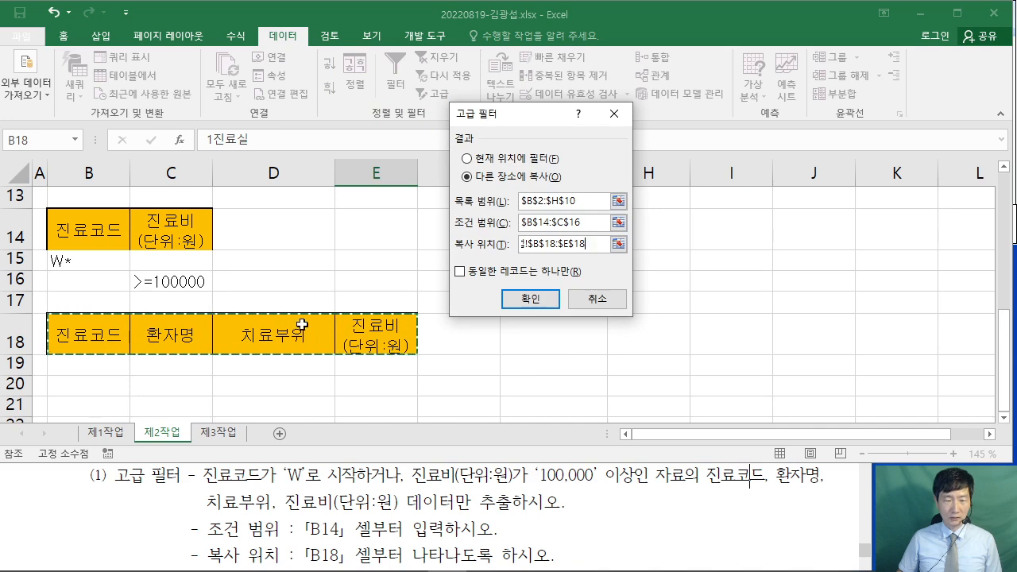
Run the advanced filter on B2:H10 with criteria range B14:C16, copying the matching records to B18:E18.
click(546, 305)
scroll(545, 317, down, 3)
scroll(545, 317, down, 1)
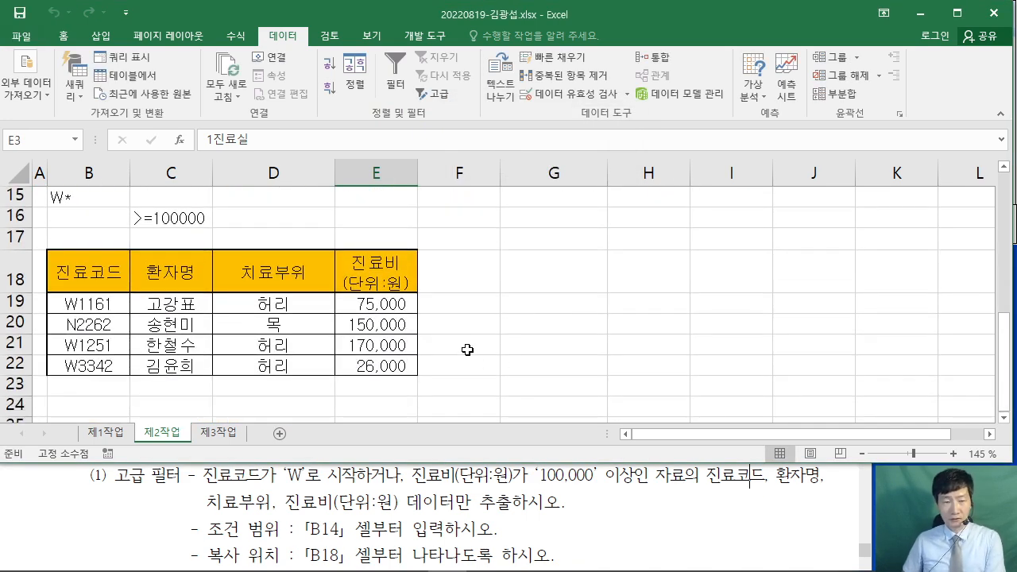
Compare the extracted columns with the fields required by the task sheet, and read its instruction (2) on table formatting.
drag(705, 477, 398, 505)
click(507, 342)
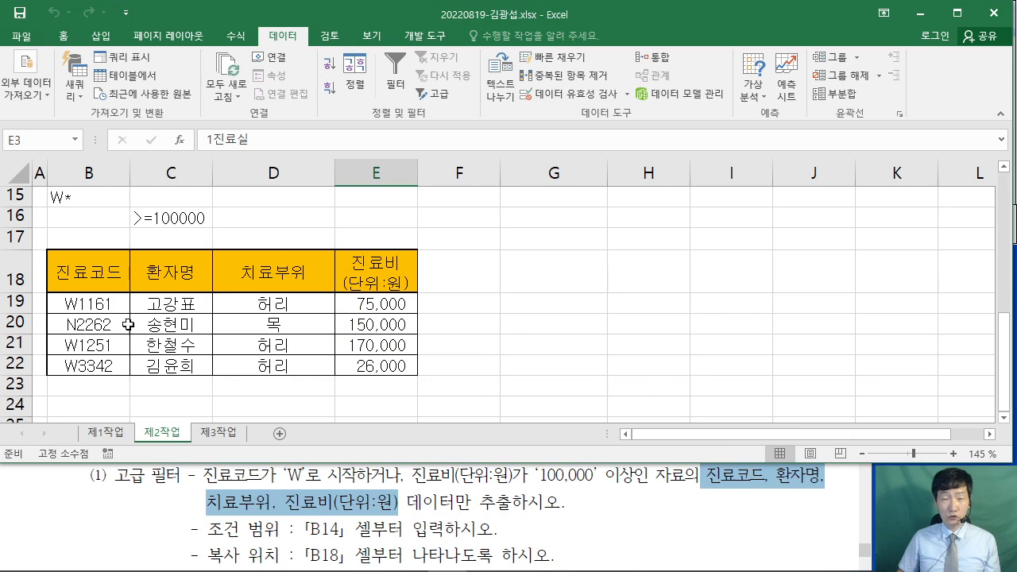
drag(186, 279, 163, 366)
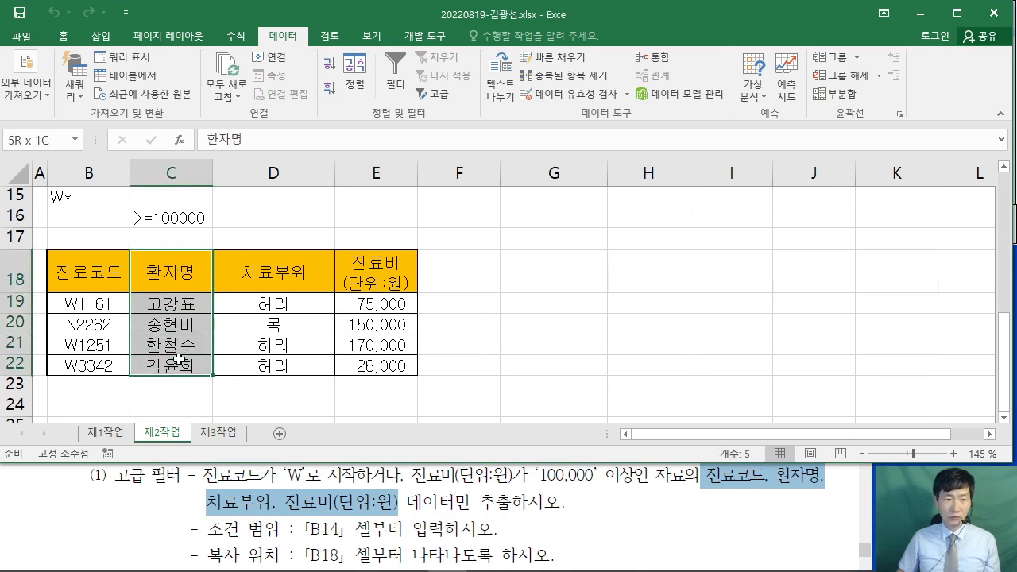
right_click(190, 270)
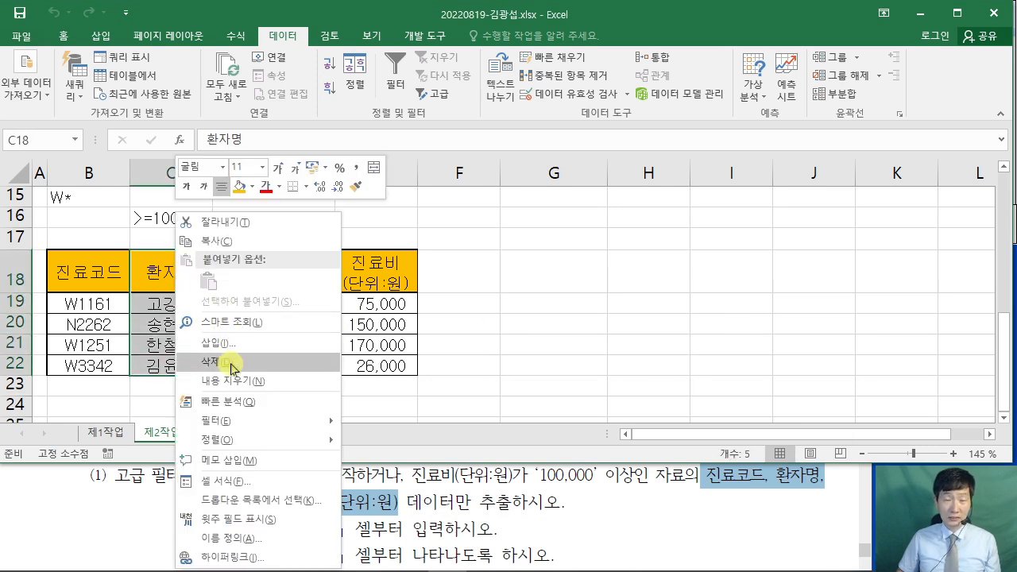
click(573, 332)
click(278, 309)
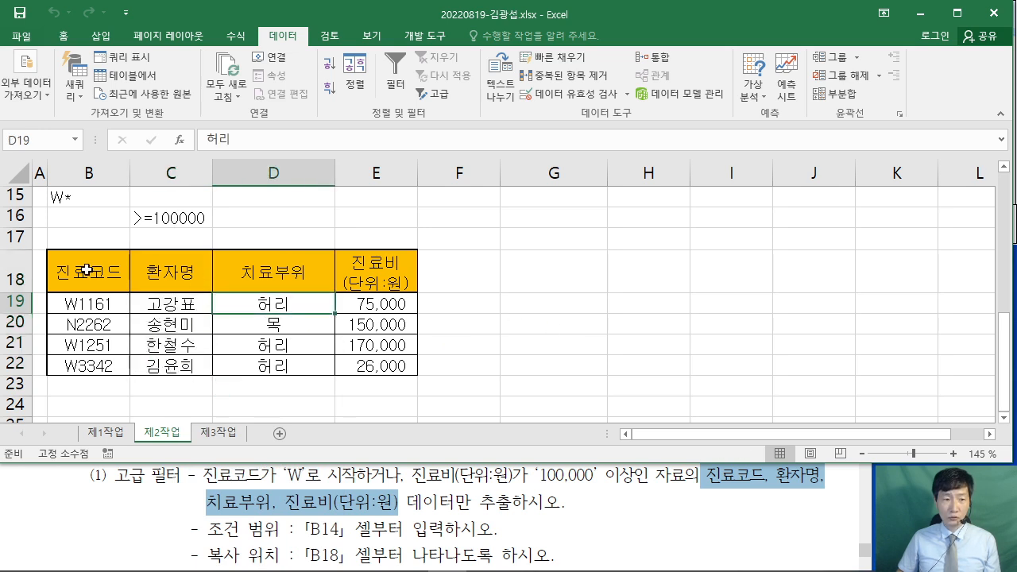
click(623, 372)
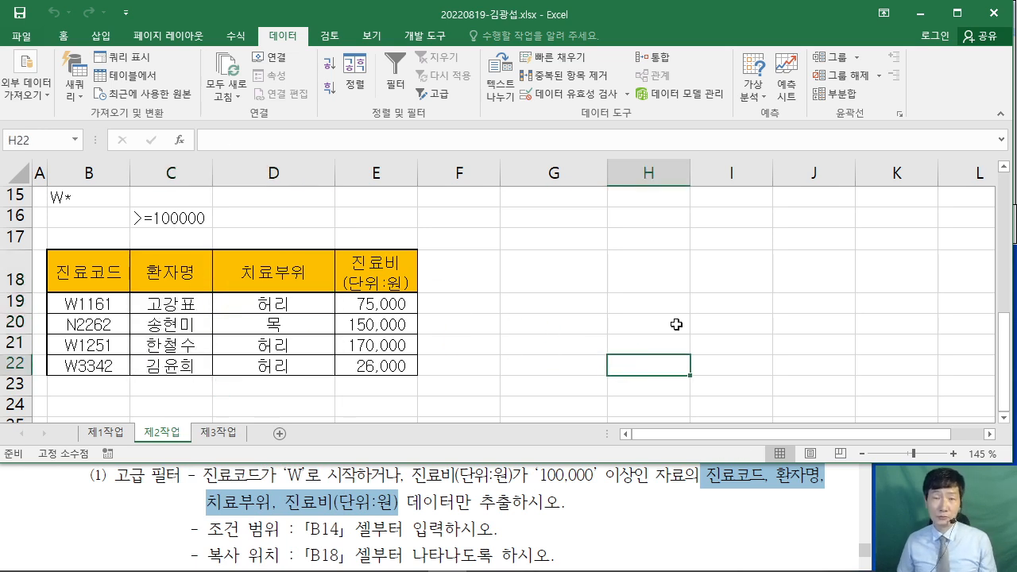
scroll(476, 310, up, 2)
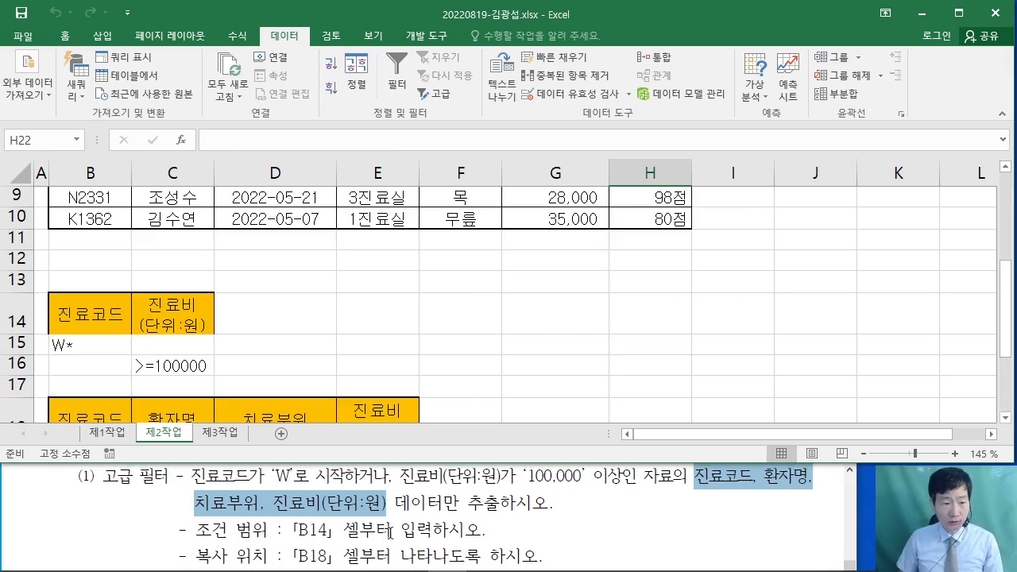
click(477, 529)
scroll(398, 517, down, 3)
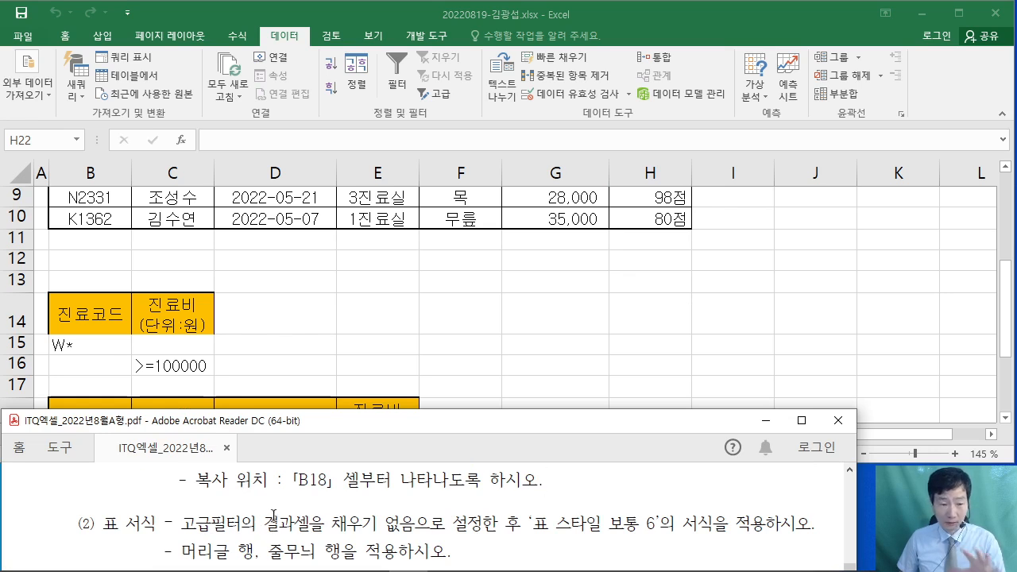
scroll(290, 509, down, 3)
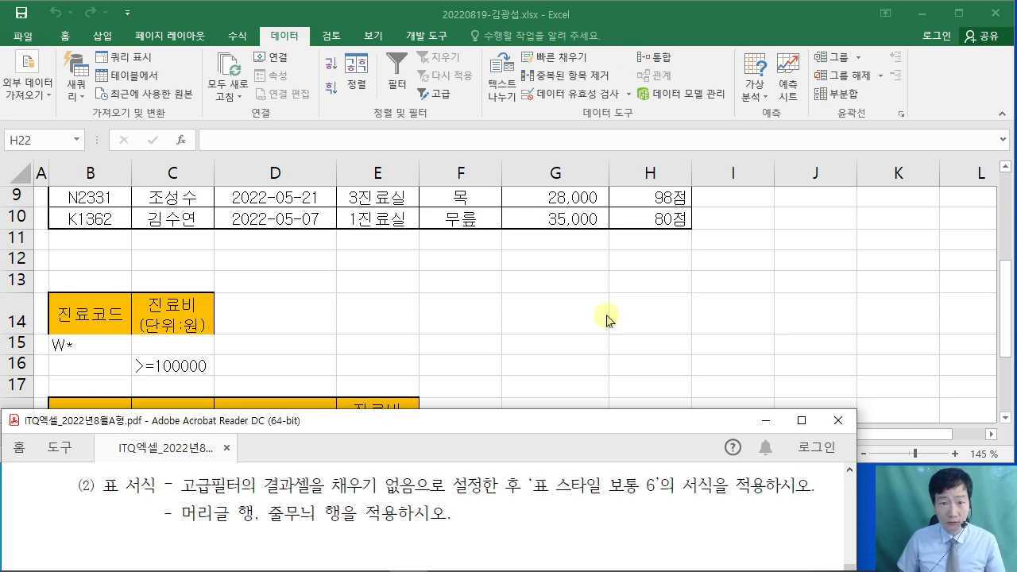
Set the fill of the advanced filter result range B18:E22 to 채우기 없음 (no fill).
click(641, 13)
scroll(615, 297, down, 2)
scroll(615, 297, down, 1)
scroll(616, 294, up, 1)
click(504, 299)
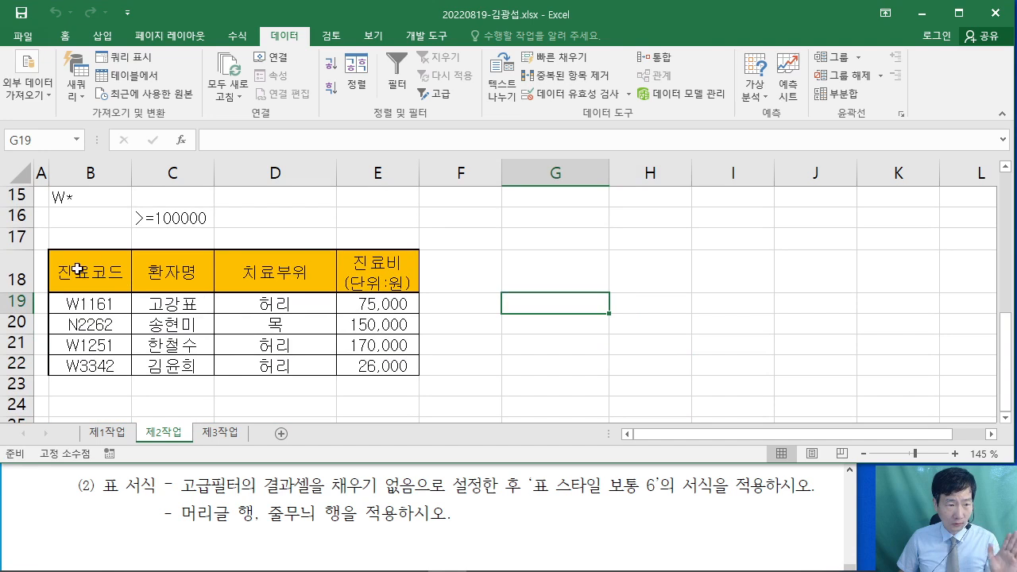
drag(75, 267, 355, 265)
drag(367, 301, 364, 365)
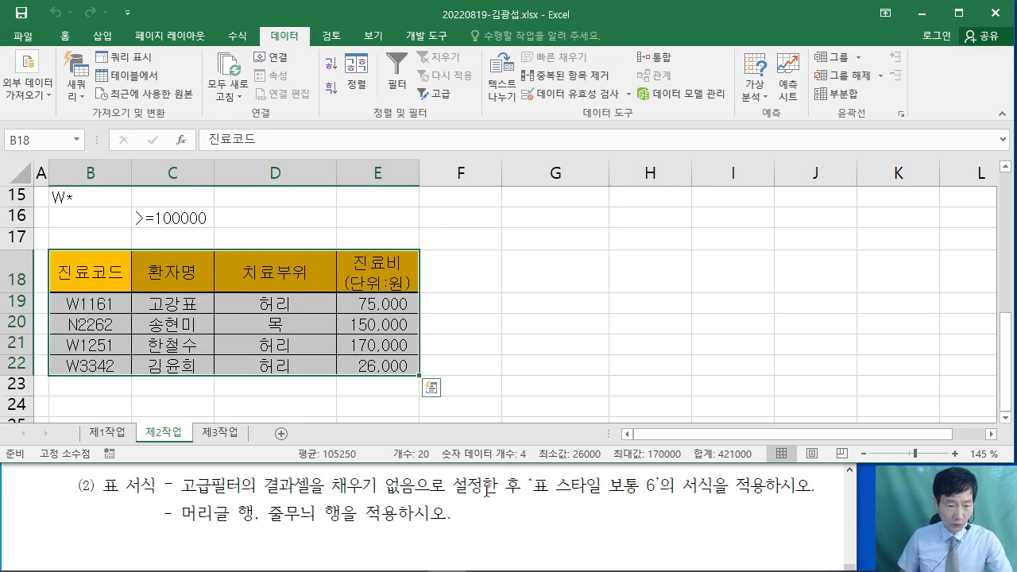
click(71, 36)
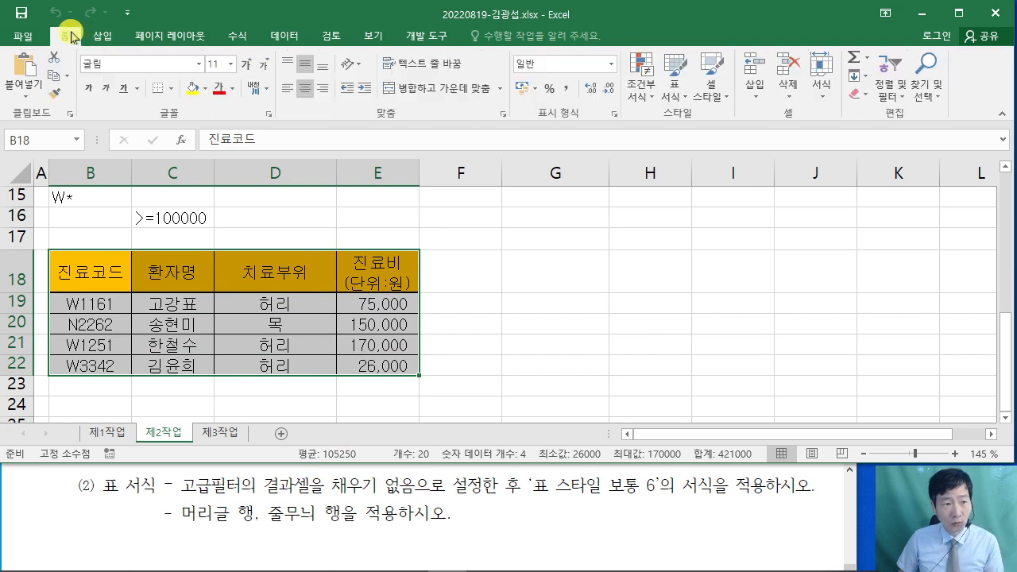
click(206, 91)
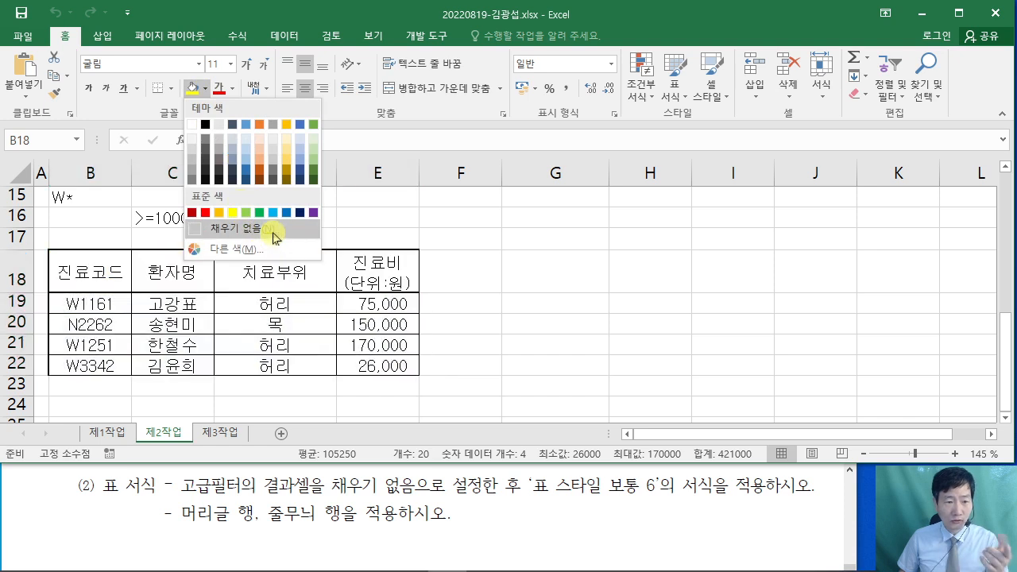
click(271, 232)
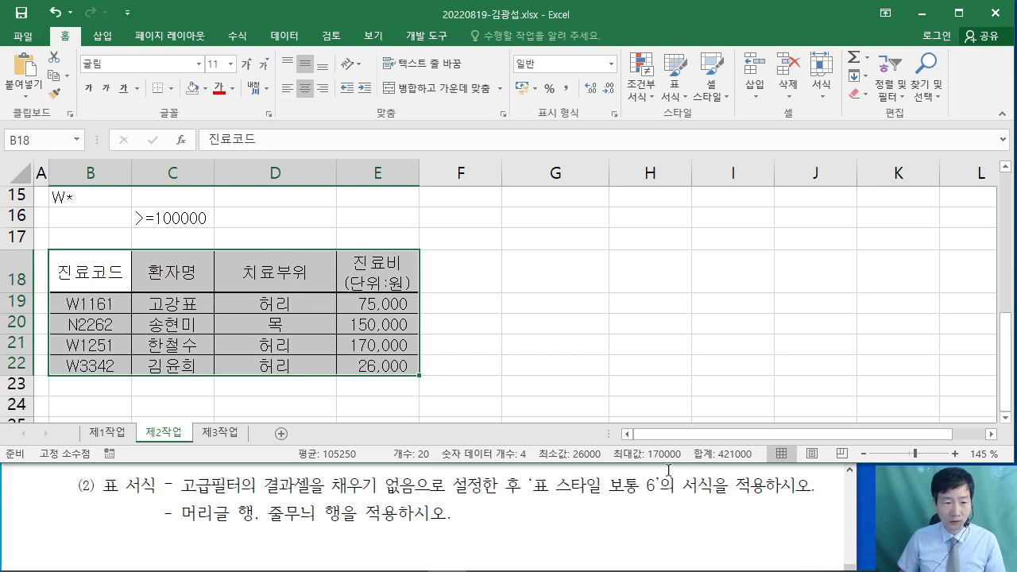
Format B18:E22 as a table with the style 표 스타일 보통 6, including the header row.
click(683, 98)
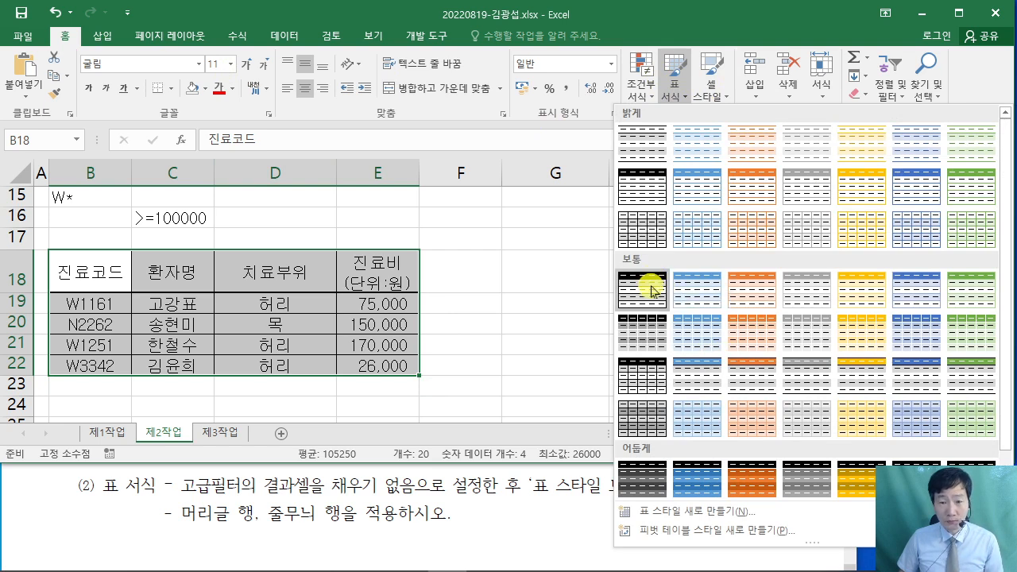
click(908, 303)
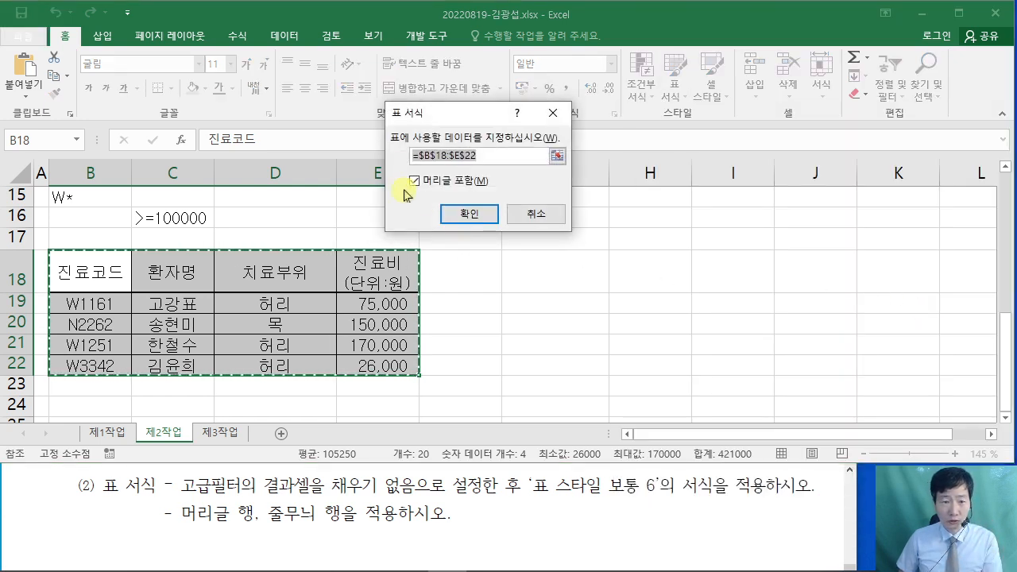
click(466, 216)
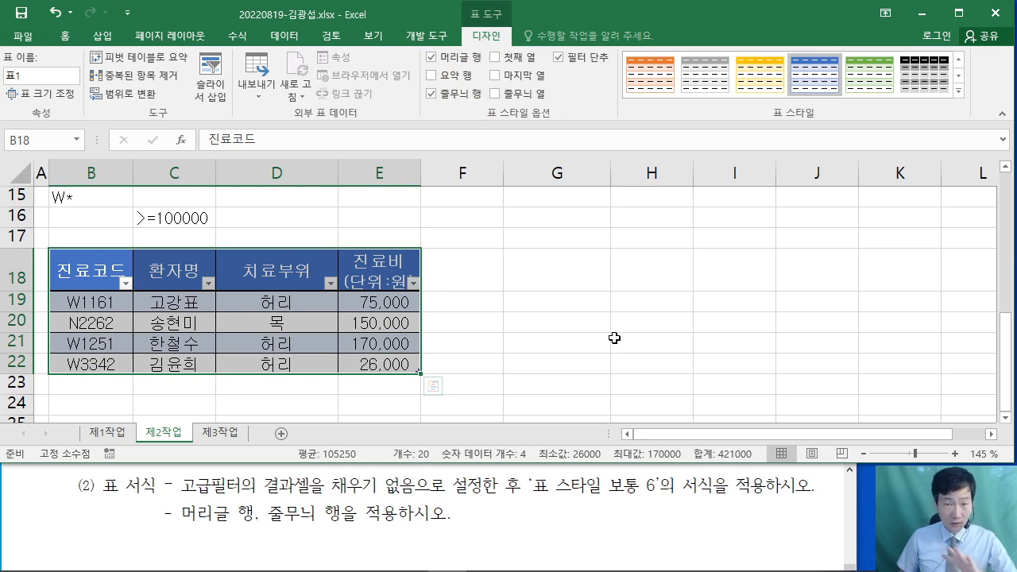
Switch to the task PDF in Acrobat Reader and examine the [제3작업] pivot table conditions and expected output layout.
click(598, 497)
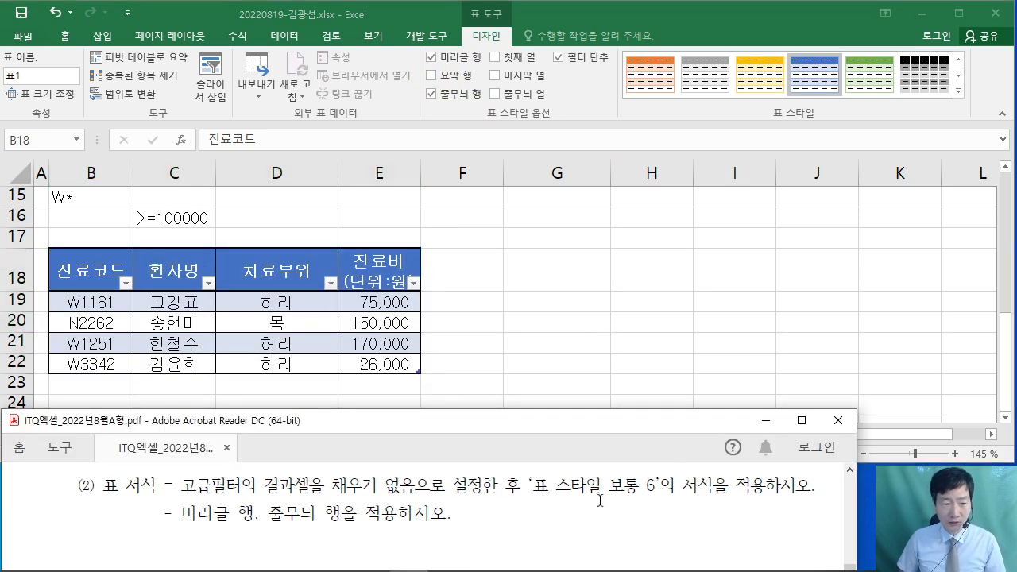
scroll(601, 500, down, 3)
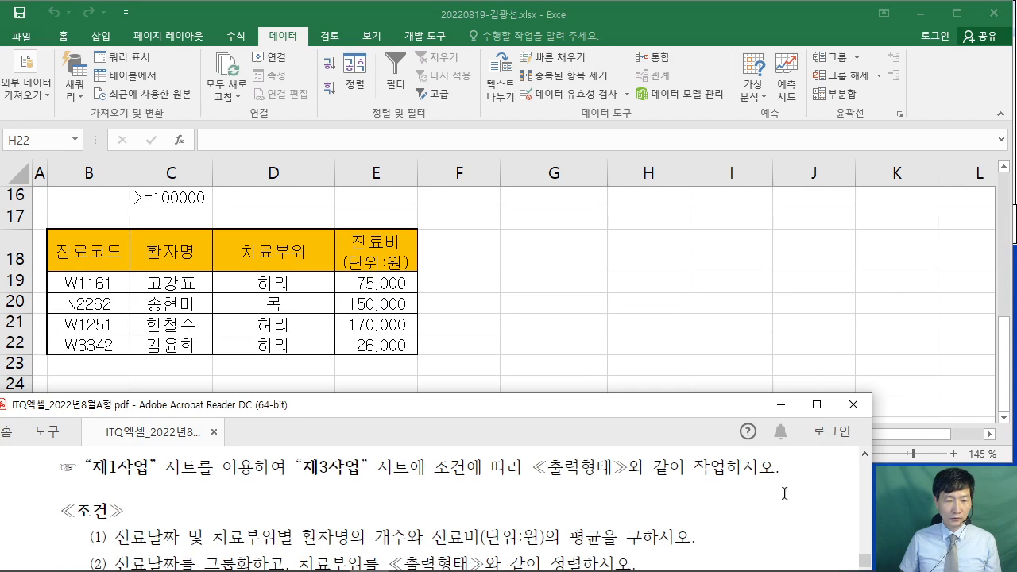
click(814, 400)
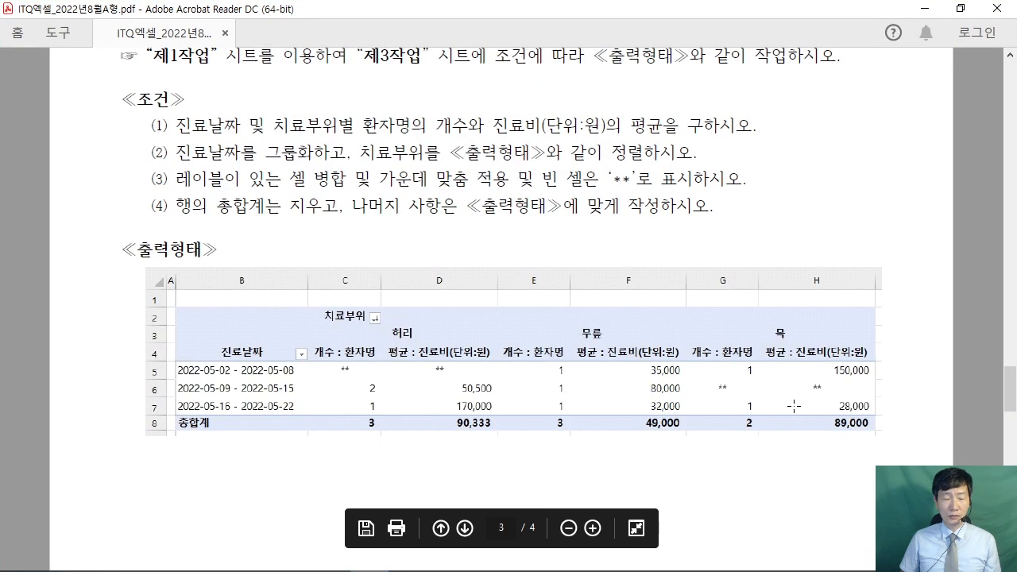
scroll(794, 406, up, 2)
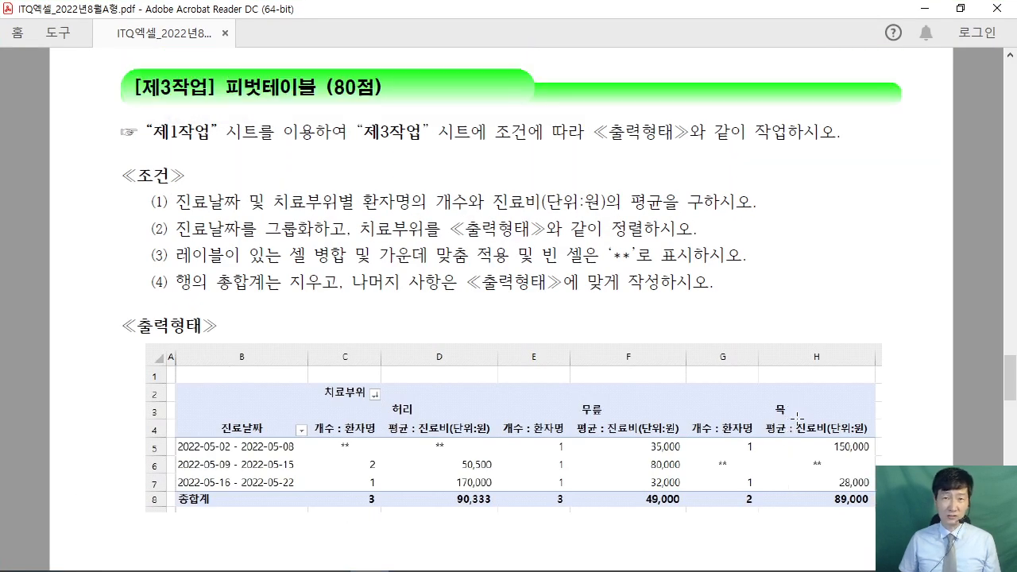
drag(142, 196, 707, 288)
click(596, 298)
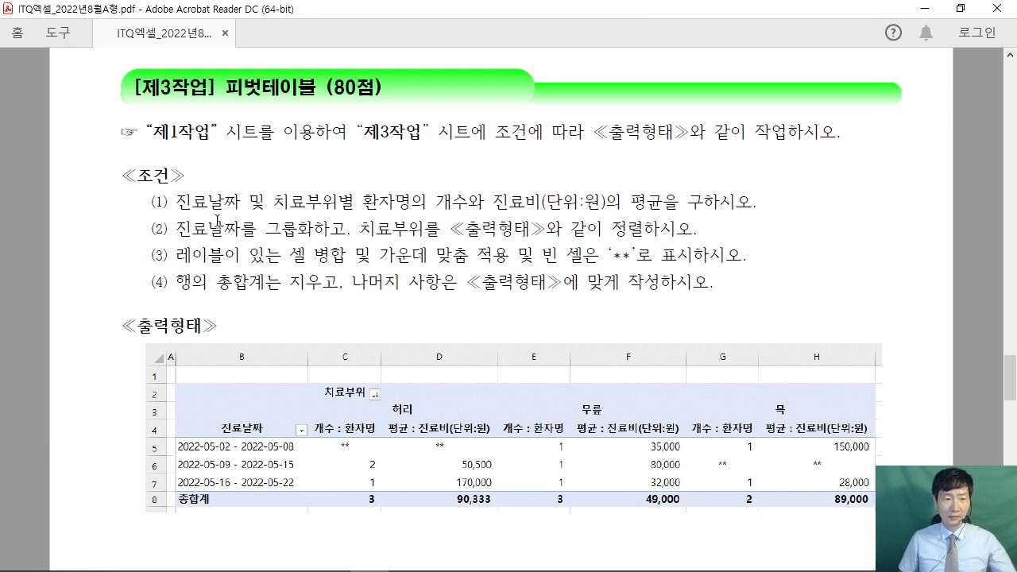
drag(153, 202, 736, 290)
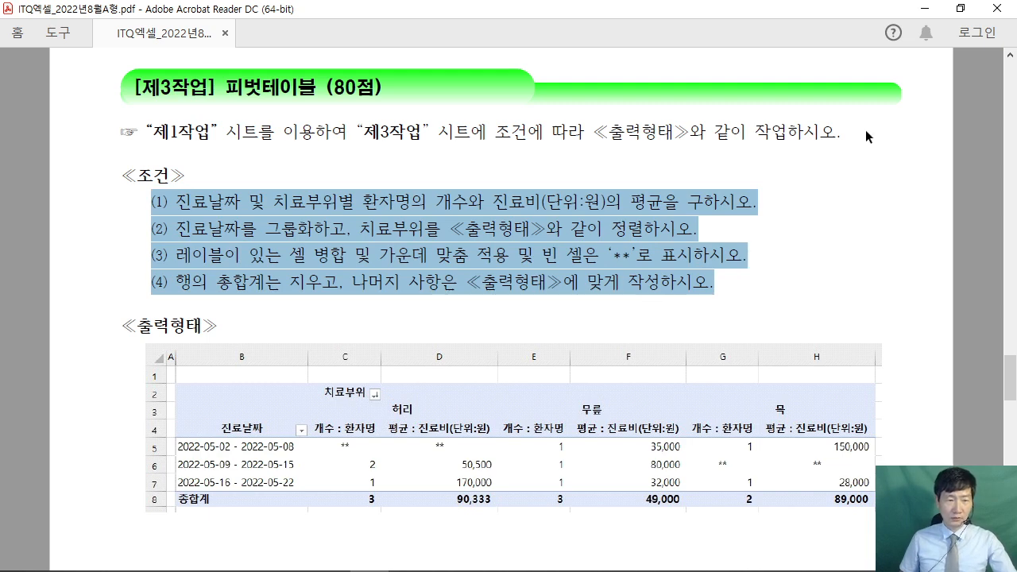
click(960, 8)
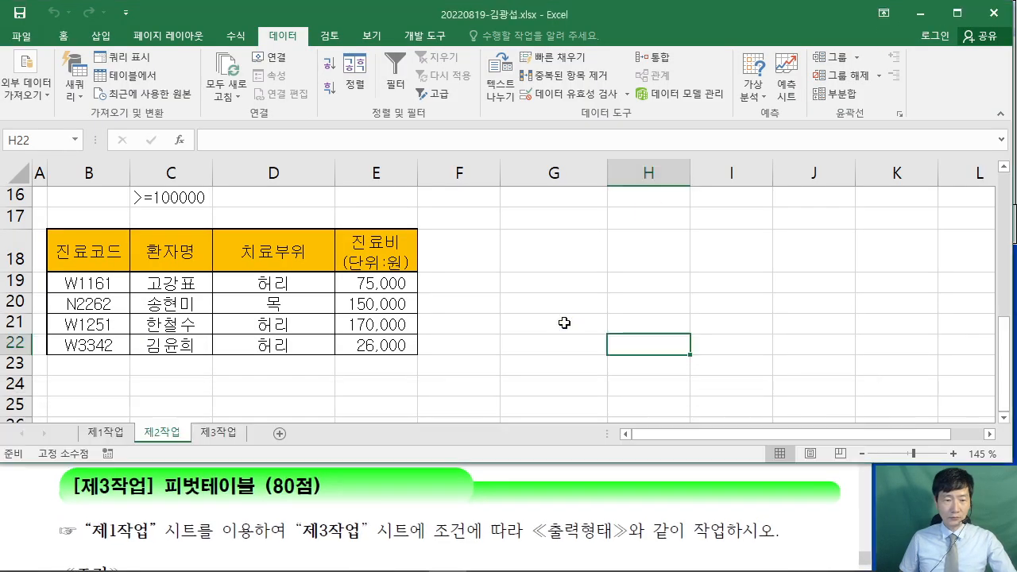
click(580, 303)
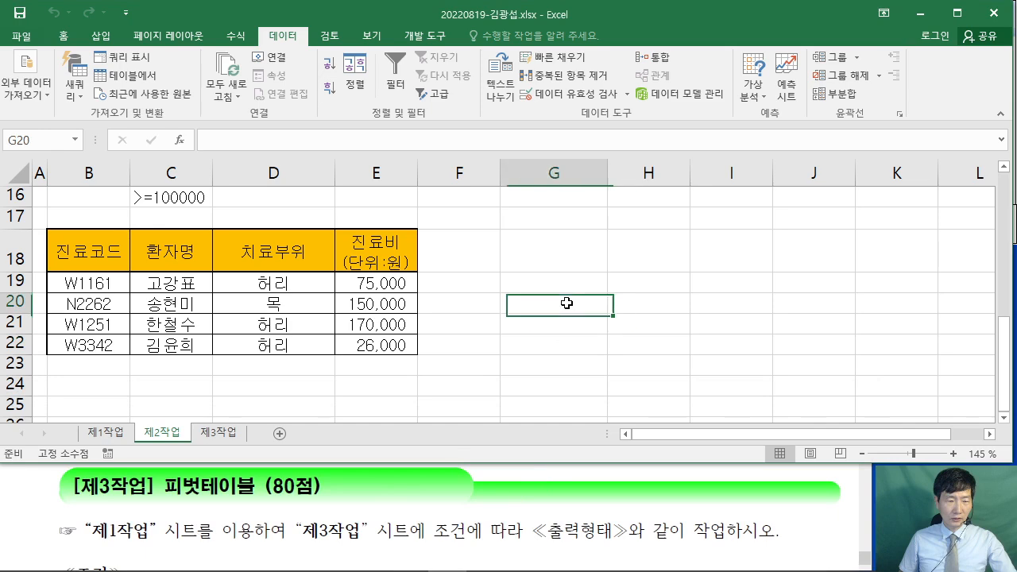
Start creating a pivot table from the range B4:H12 on the 제1작업 sheet.
click(97, 433)
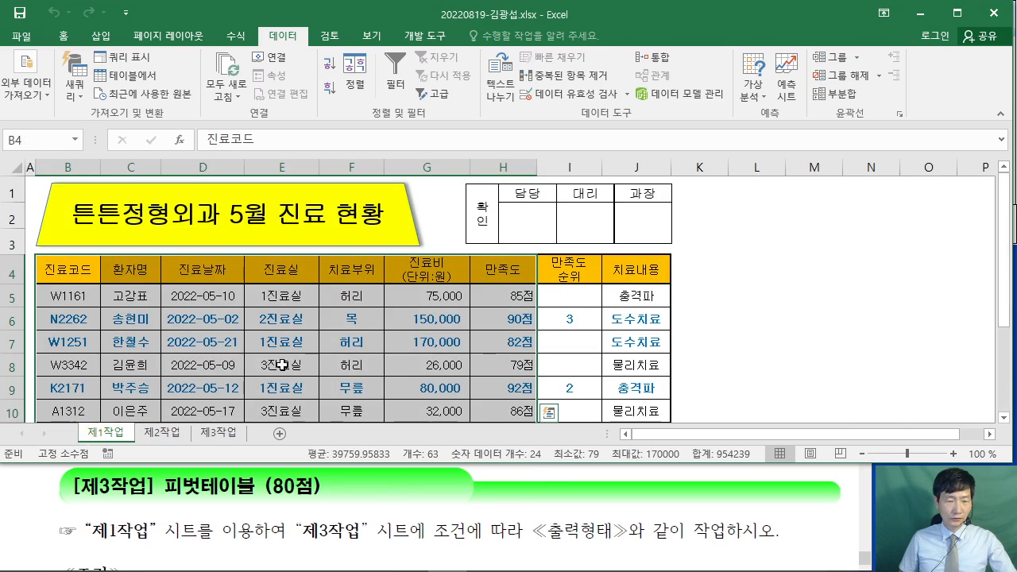
drag(63, 268, 470, 348)
scroll(470, 348, up, 1)
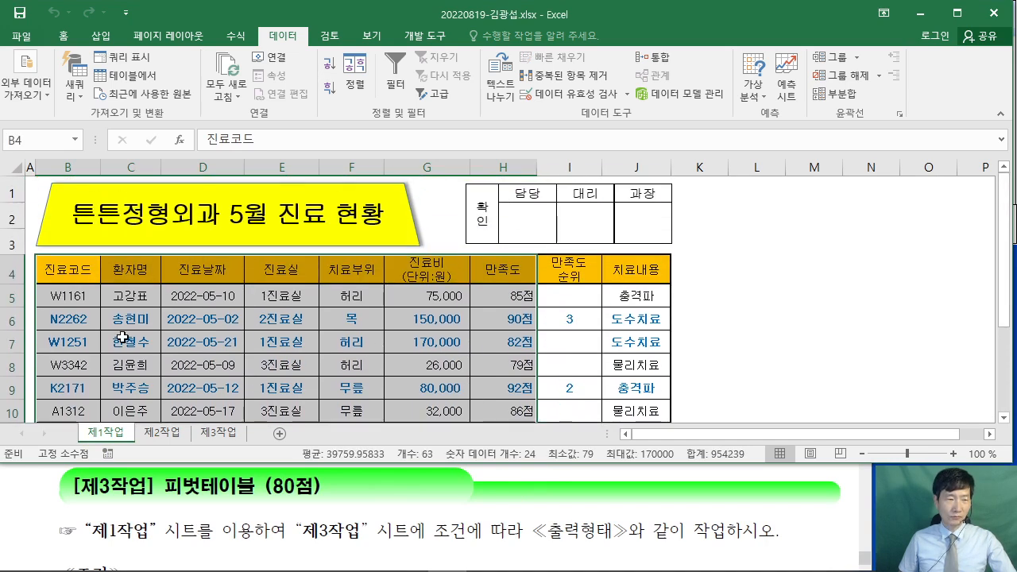
scroll(442, 316, down, 1)
scroll(442, 316, down, 1)
scroll(442, 317, up, 2)
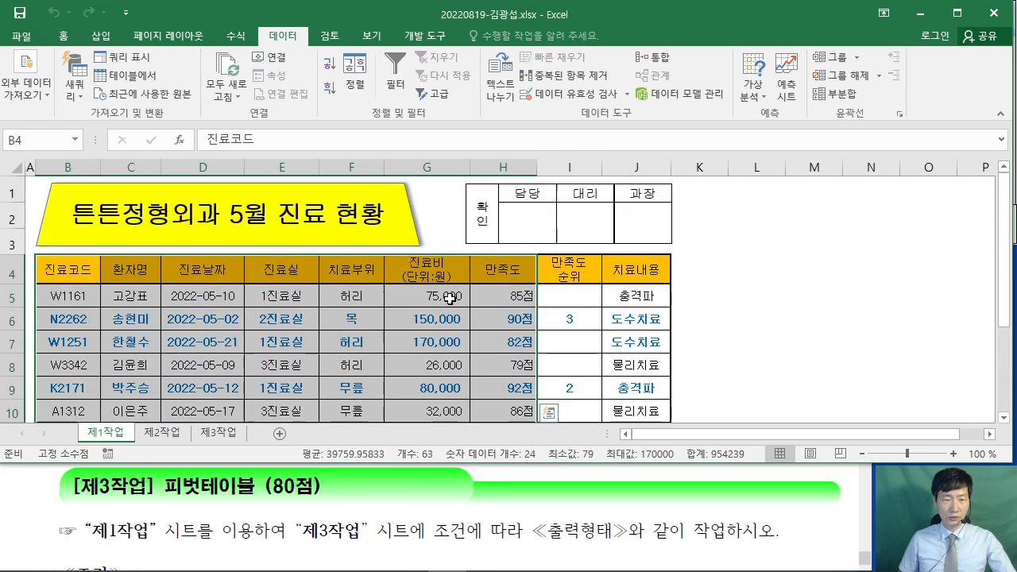
click(103, 37)
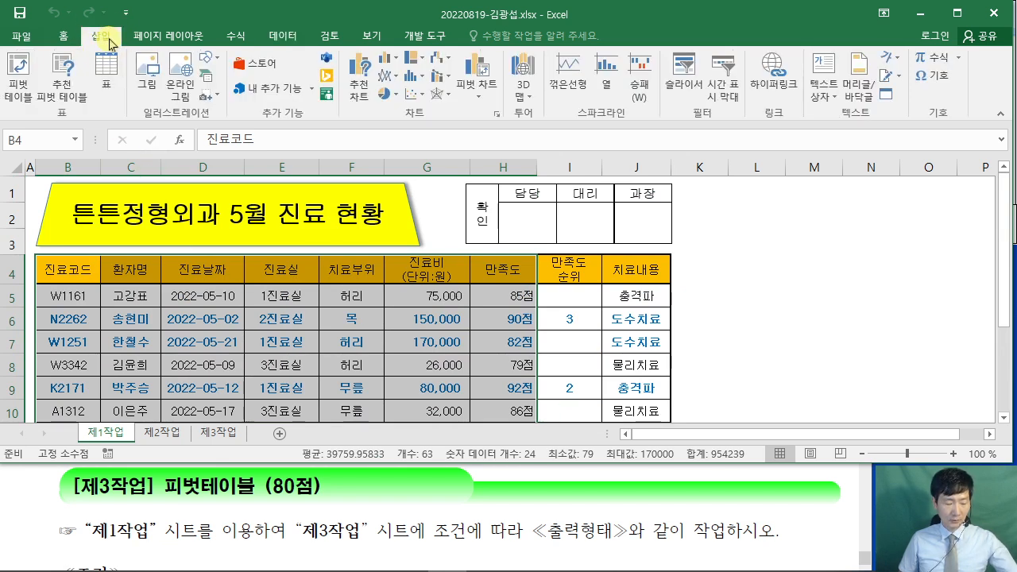
drag(2, 52, 37, 107)
drag(25, 91, 112, 228)
key(Escape)
click(19, 79)
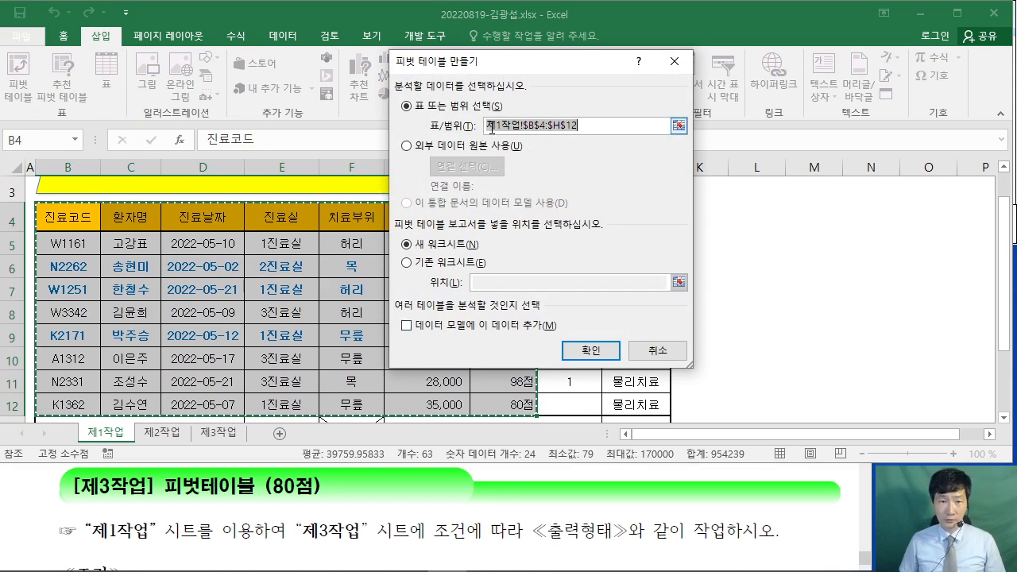
Create the pivot table in the existing worksheet at 제3작업 cell B2, and collapse the ribbon to enlarge the working area.
click(412, 267)
click(468, 515)
scroll(470, 521, down, 1)
scroll(470, 522, down, 8)
scroll(481, 501, up, 2)
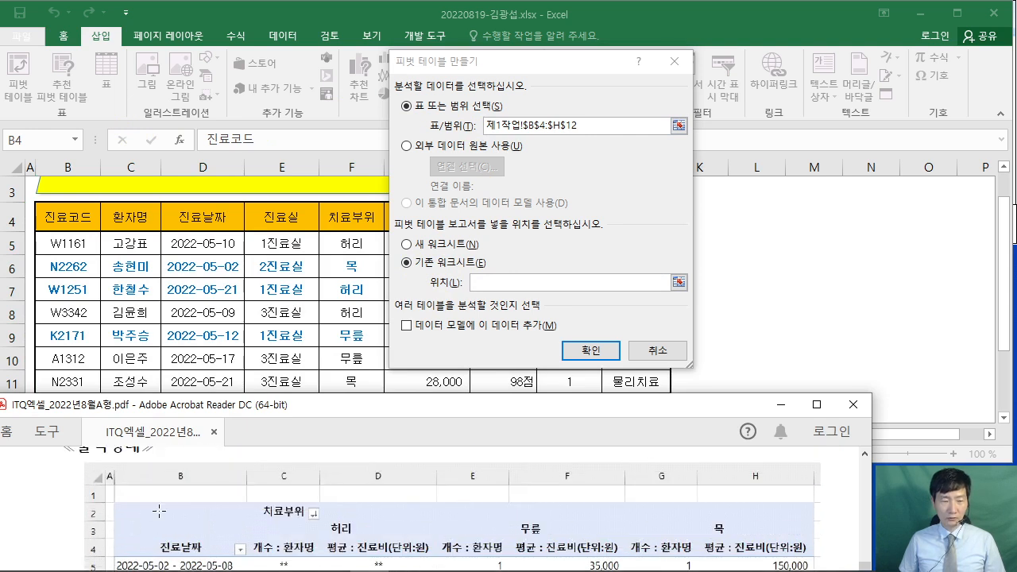
scroll(298, 498, up, 5)
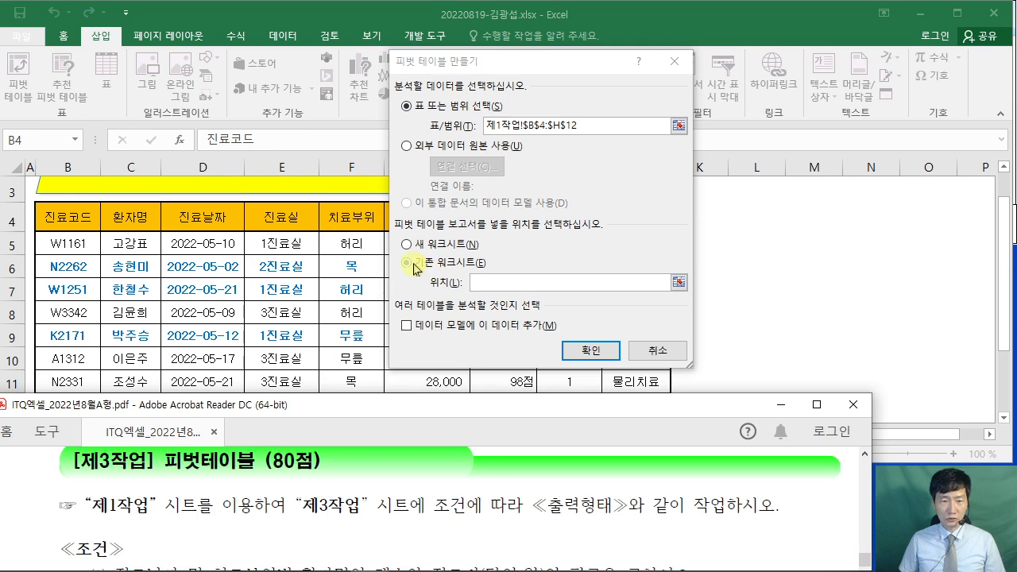
click(538, 283)
click(716, 33)
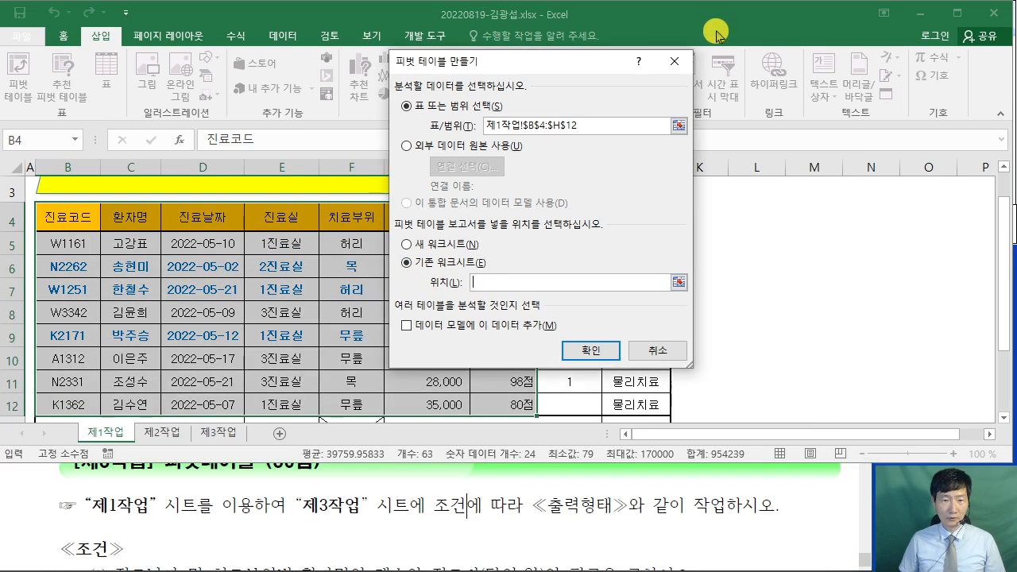
scroll(259, 372, down, 1)
click(226, 432)
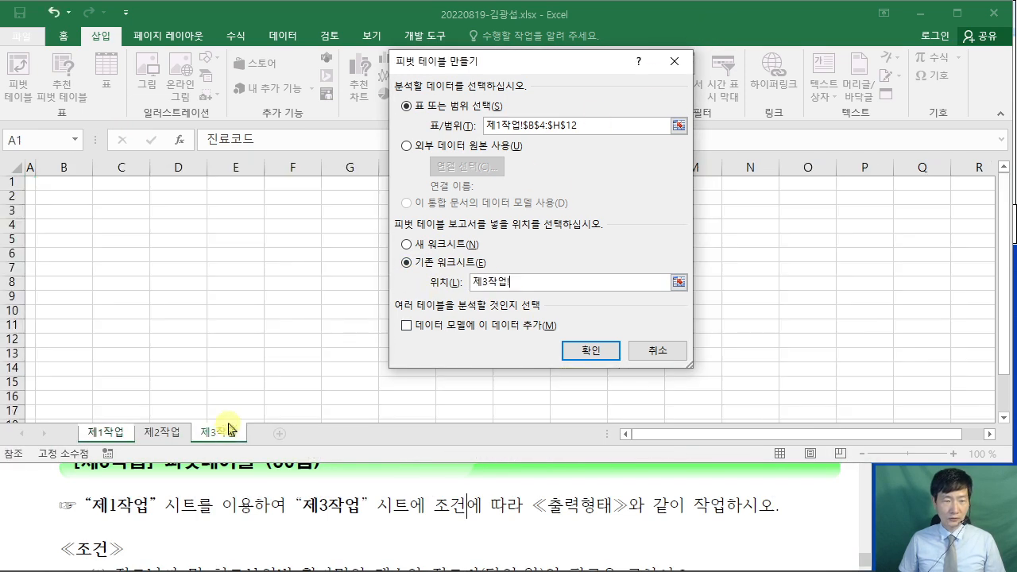
click(55, 199)
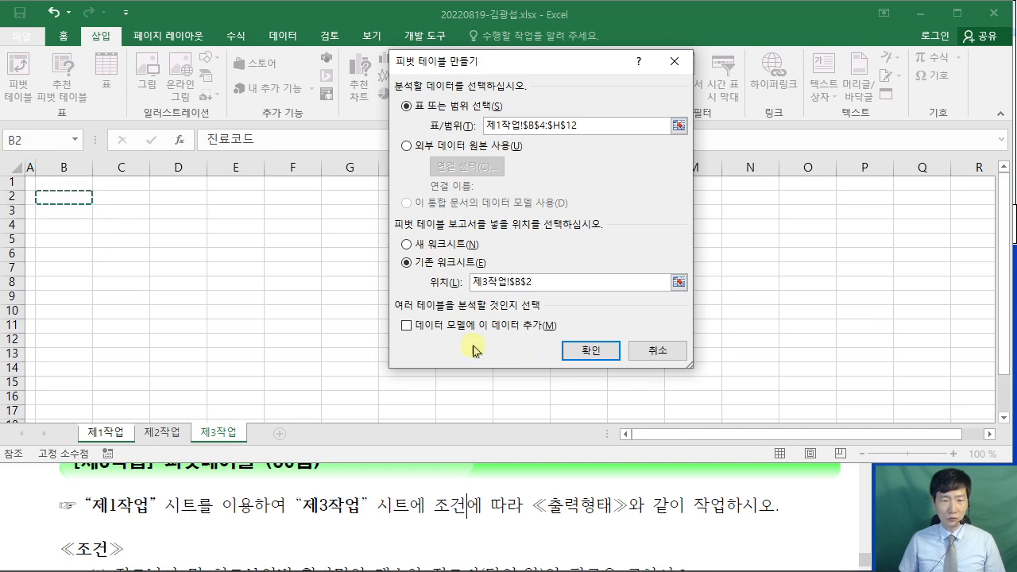
click(604, 352)
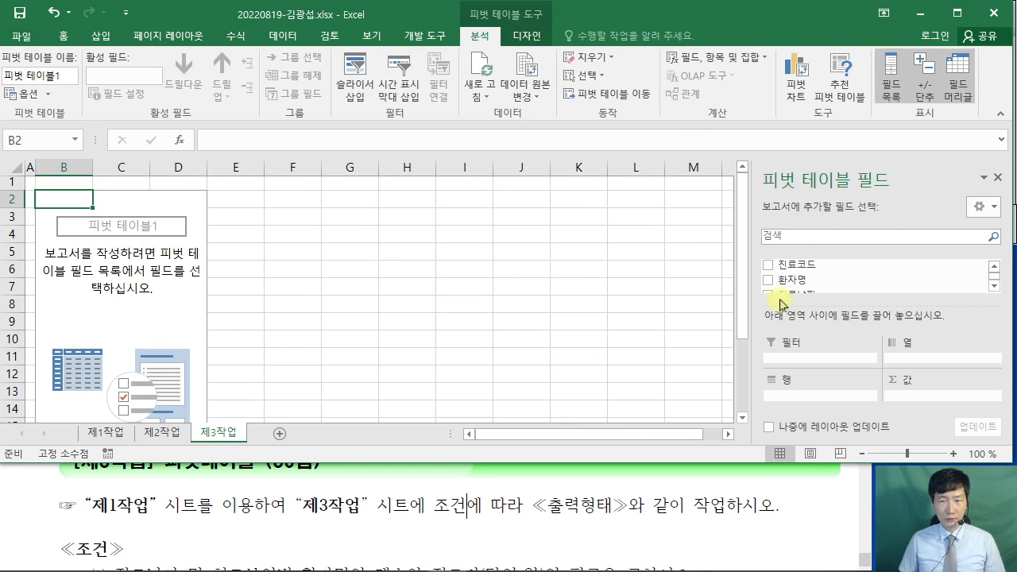
double_click(483, 40)
Switch to the task PDF in Acrobat Reader and read the [제3작업] conditions for the required pivot table fields.
click(466, 506)
scroll(460, 502, down, 1)
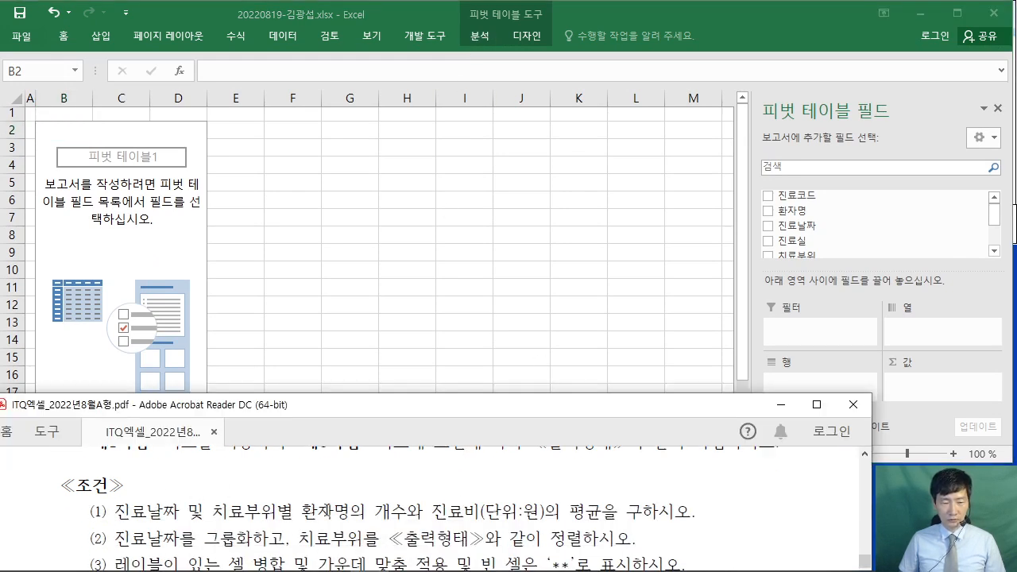
scroll(332, 509, down, 1)
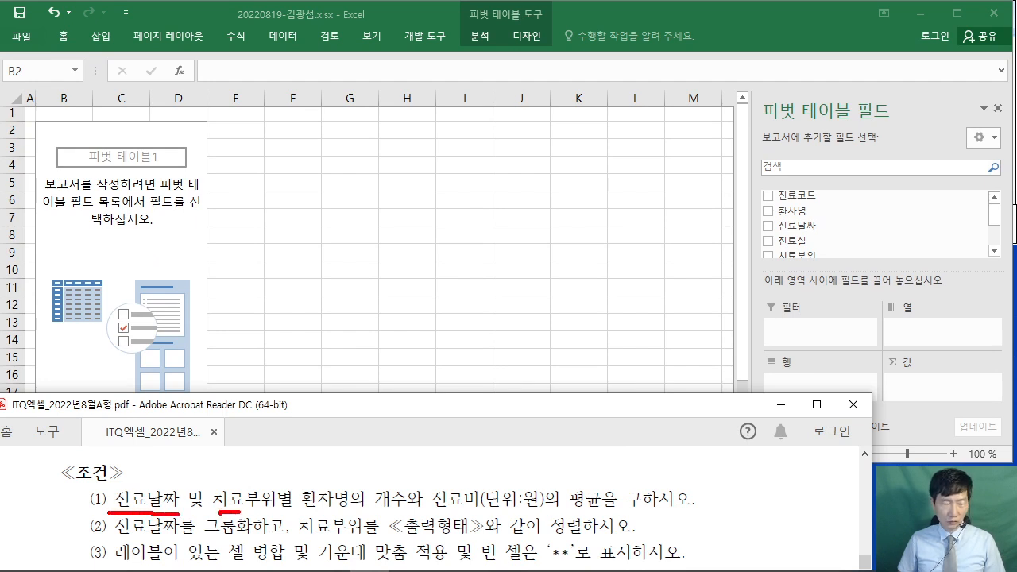
drag(164, 484, 188, 419)
mouse_move(216, 353)
mouse_down()
mouse_move(228, 416)
mouse_move(258, 432)
mouse_up()
mouse_move(278, 471)
mouse_down()
mouse_move(362, 359)
mouse_move(395, 350)
mouse_move(412, 415)
mouse_up()
key(Escape)
scroll(412, 515, down, 5)
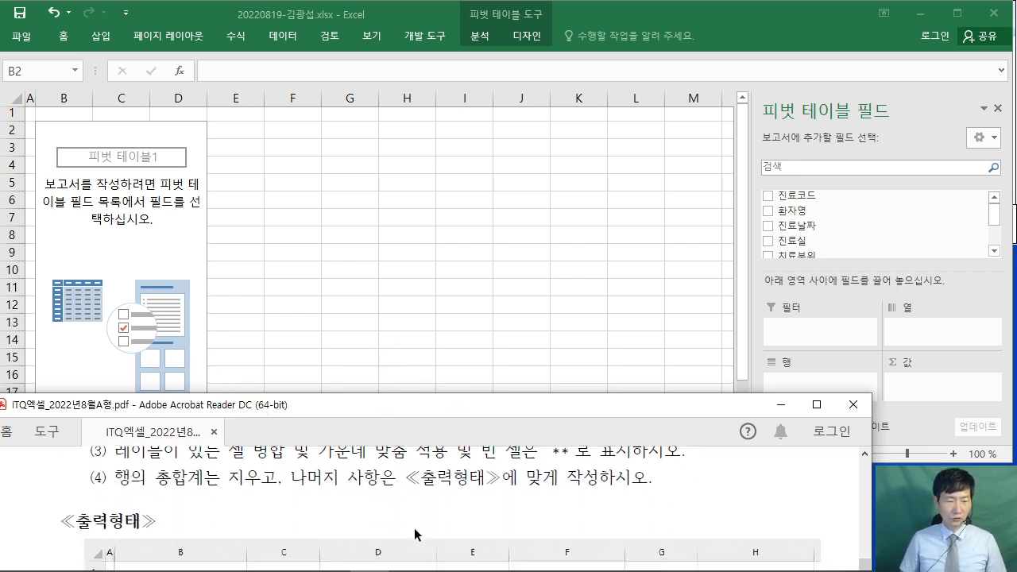
Examine the header area of the 출력형태 and condition (1) in the PDF to determine the row and column fields.
mouse_move(110, 458)
mouse_down()
mouse_move(155, 523)
mouse_move(319, 525)
mouse_up()
drag(118, 489, 287, 485)
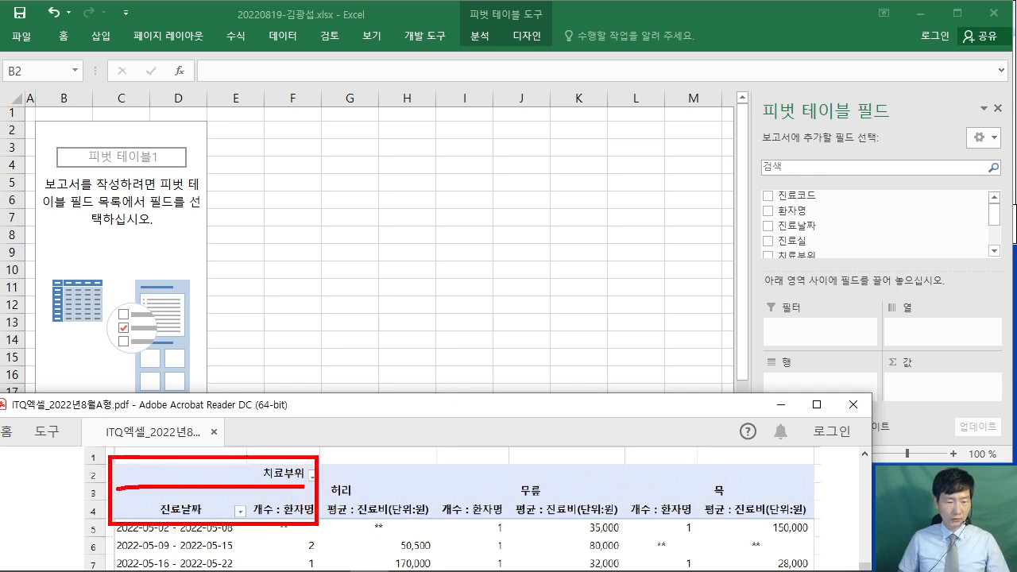
drag(244, 455, 244, 515)
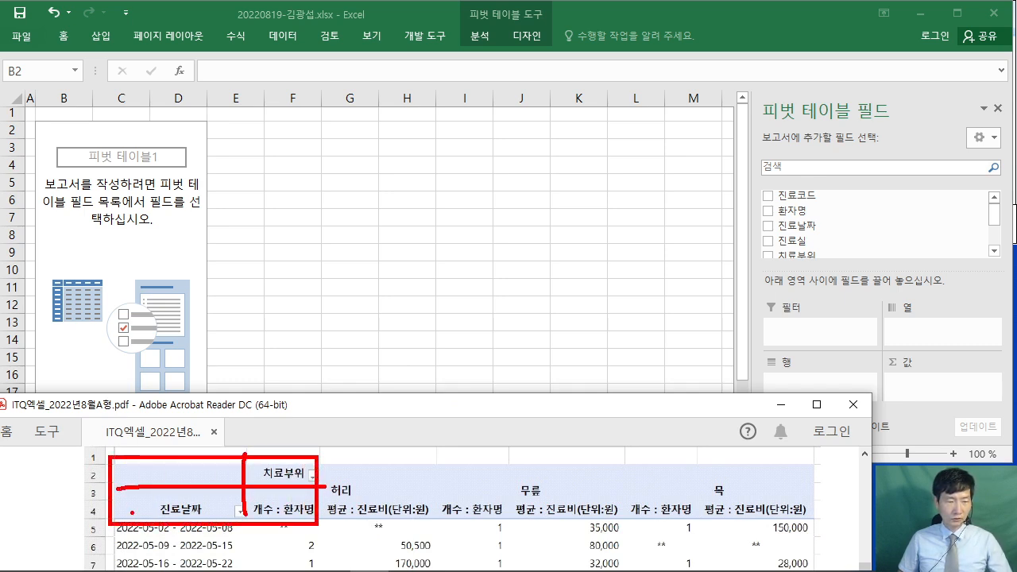
drag(49, 531, 131, 511)
mouse_move(13, 486)
mouse_down()
mouse_move(33, 536)
mouse_move(67, 541)
mouse_move(80, 555)
mouse_up()
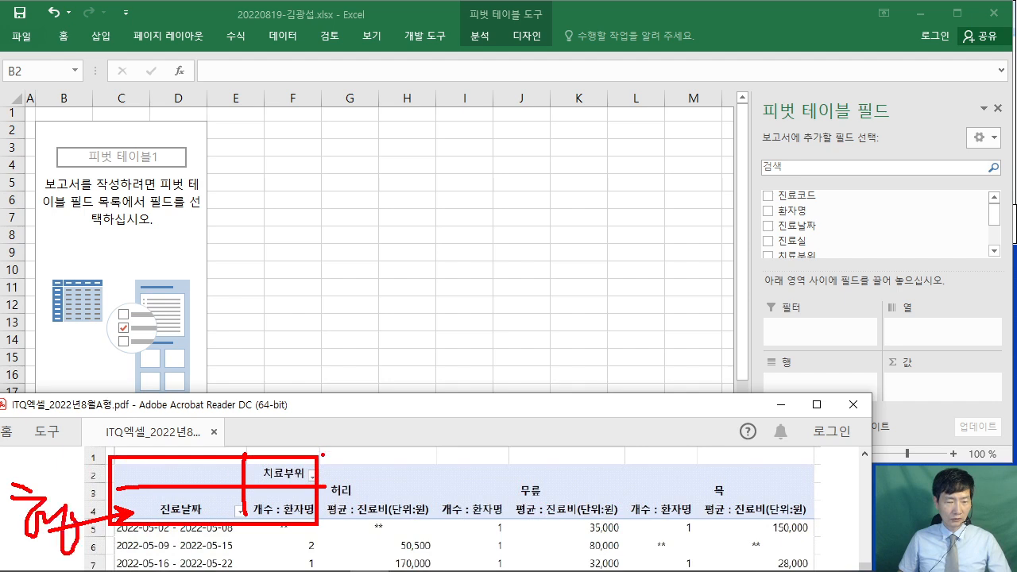
drag(317, 393, 301, 463)
drag(294, 445, 311, 446)
drag(336, 375, 333, 377)
mouse_move(347, 386)
mouse_down()
mouse_move(363, 385)
mouse_move(368, 404)
mouse_up()
drag(356, 402, 376, 422)
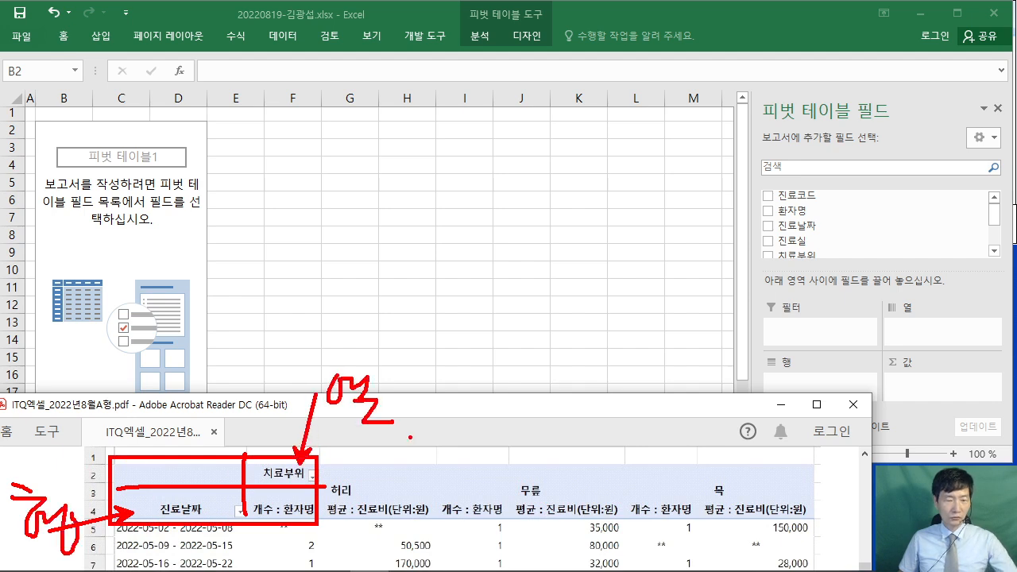
key(Escape)
scroll(283, 488, up, 5)
scroll(283, 488, up, 3)
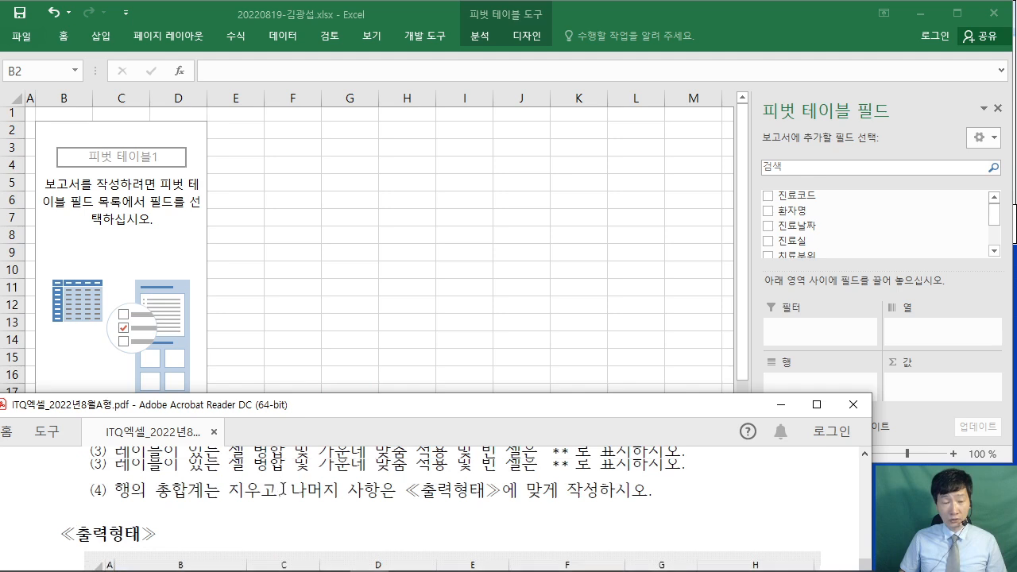
drag(117, 501, 293, 502)
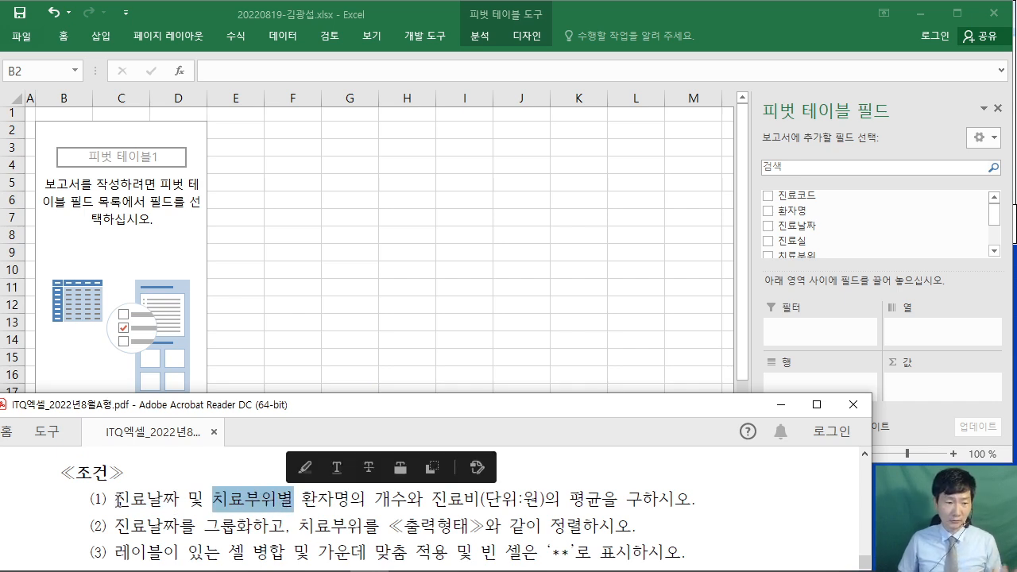
drag(117, 501, 188, 500)
Switch back to Excel and add 진료날짜 as the row field and 치료부위 as the column field of the pivot table.
click(853, 88)
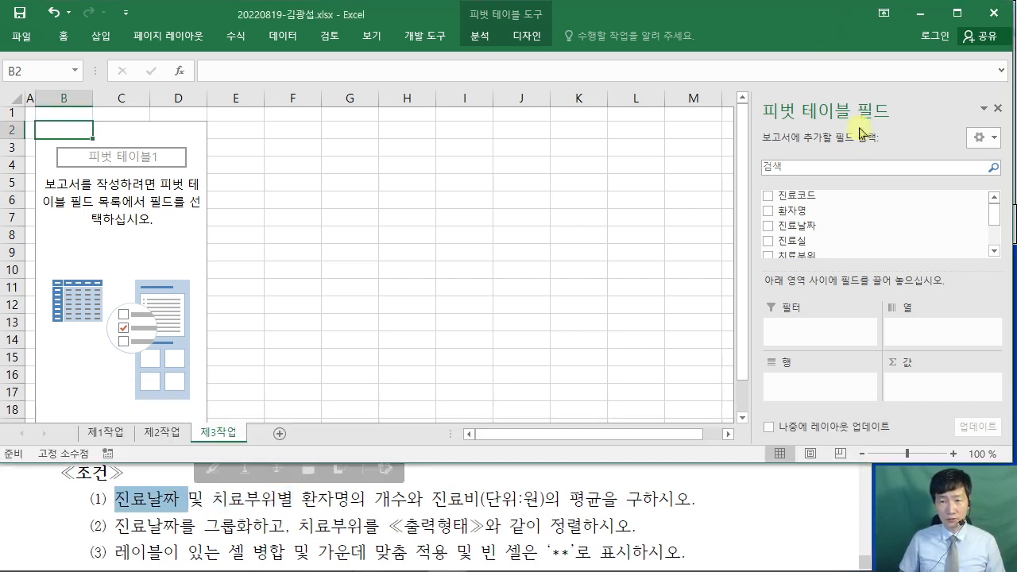
scroll(842, 211, down, 1)
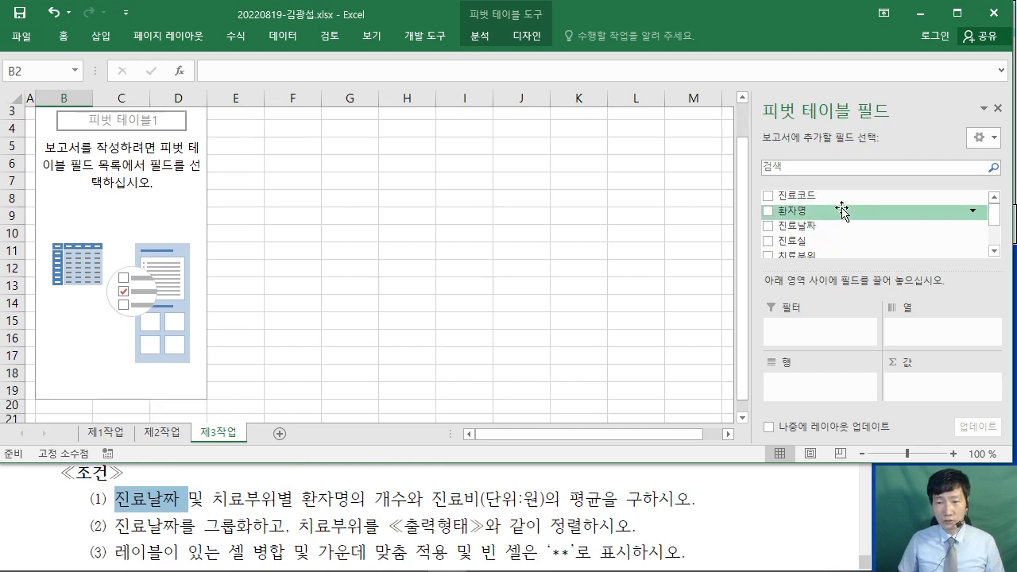
drag(785, 226, 799, 390)
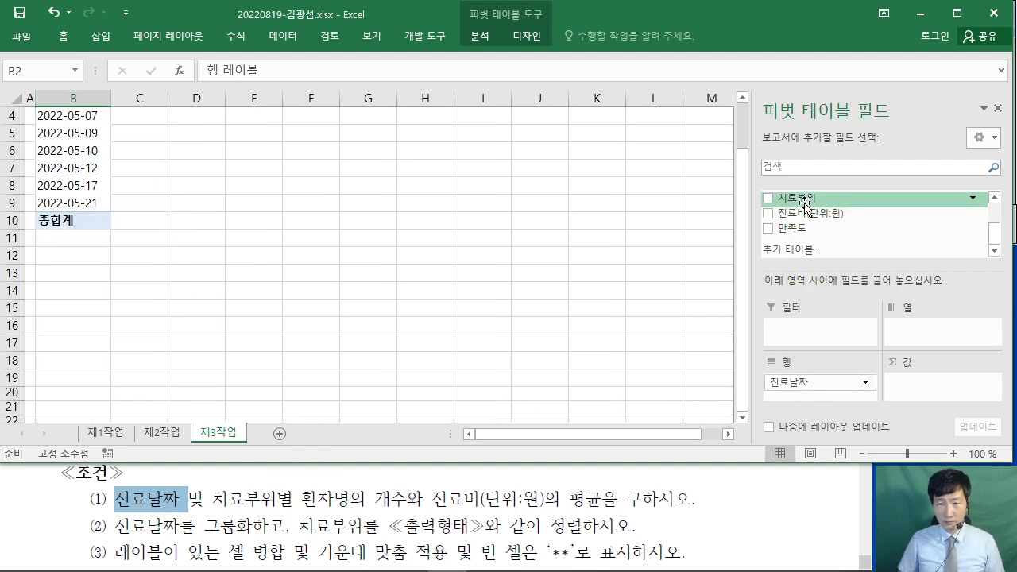
drag(801, 200, 922, 334)
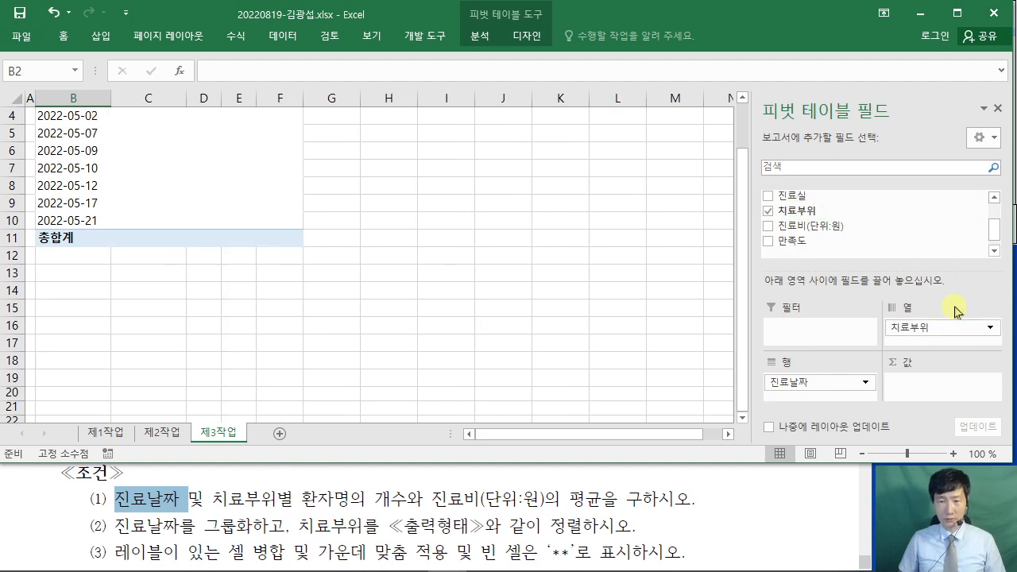
mouse_move(760, 201)
mouse_down()
mouse_move(838, 226)
mouse_move(854, 213)
mouse_move(944, 322)
mouse_up()
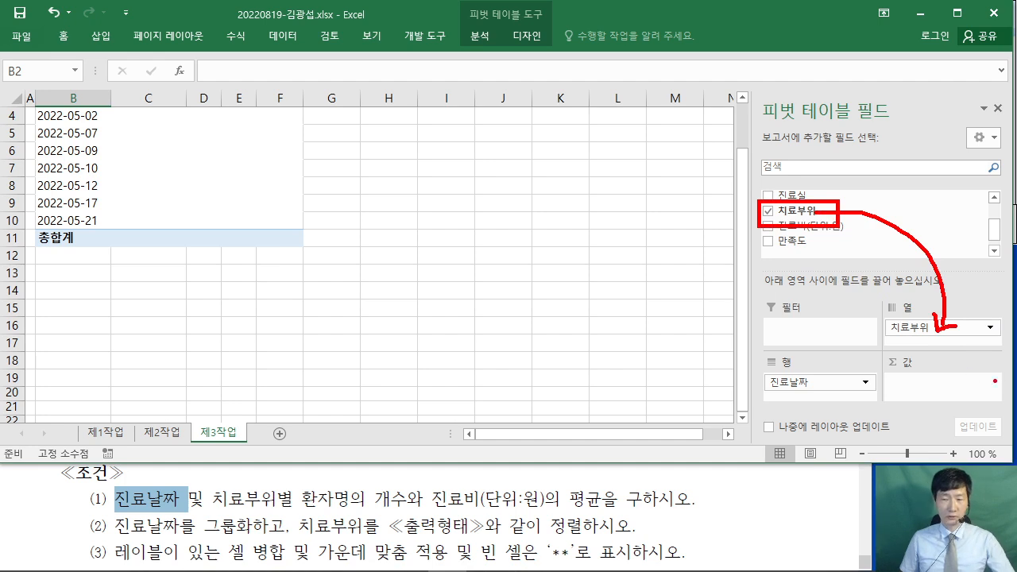
key(Escape)
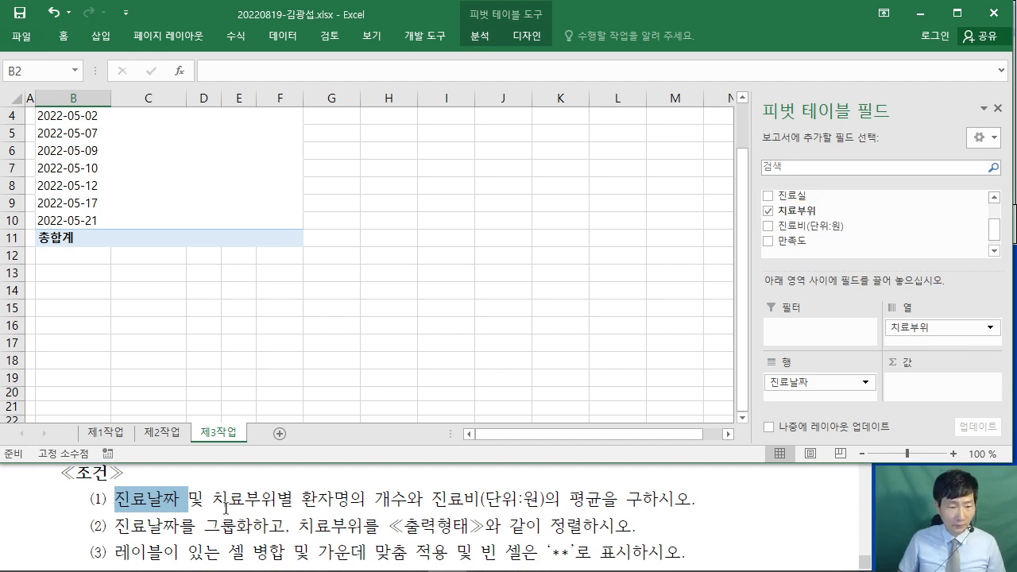
Check the 환자명 requirement in condition (1) of the PDF, and add 환자명 to the pivot table values as a count.
click(302, 499)
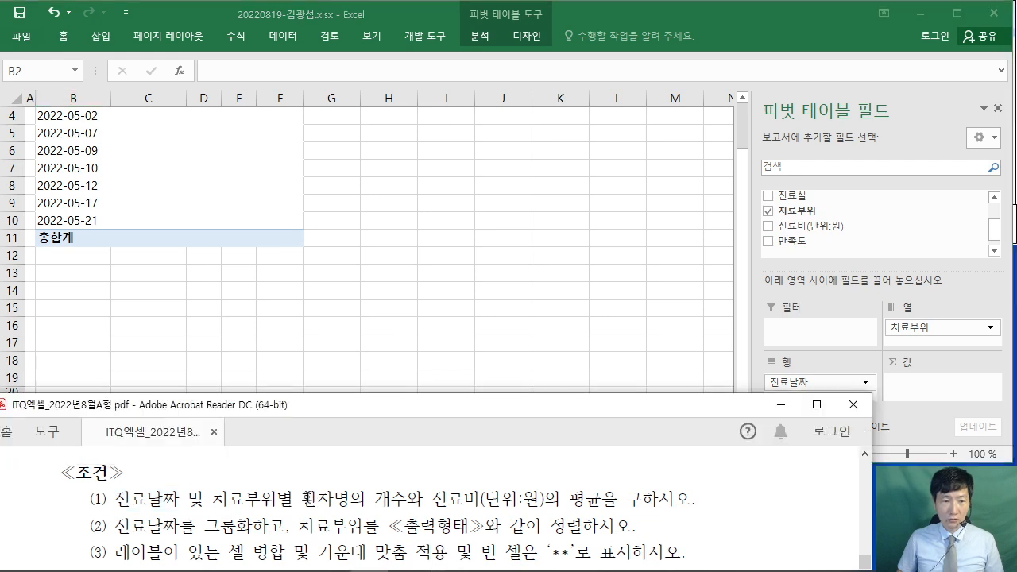
drag(302, 500, 425, 499)
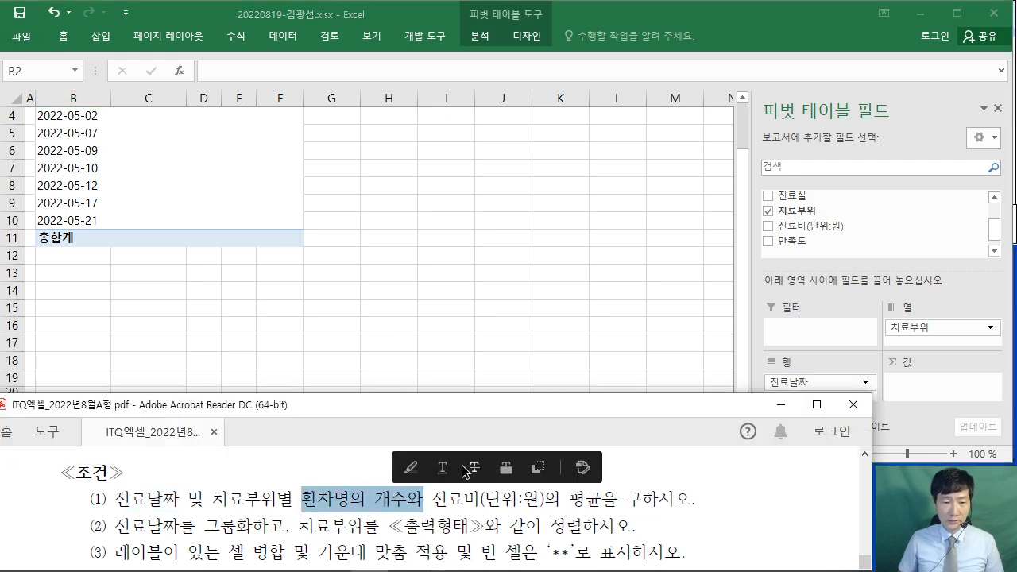
click(873, 107)
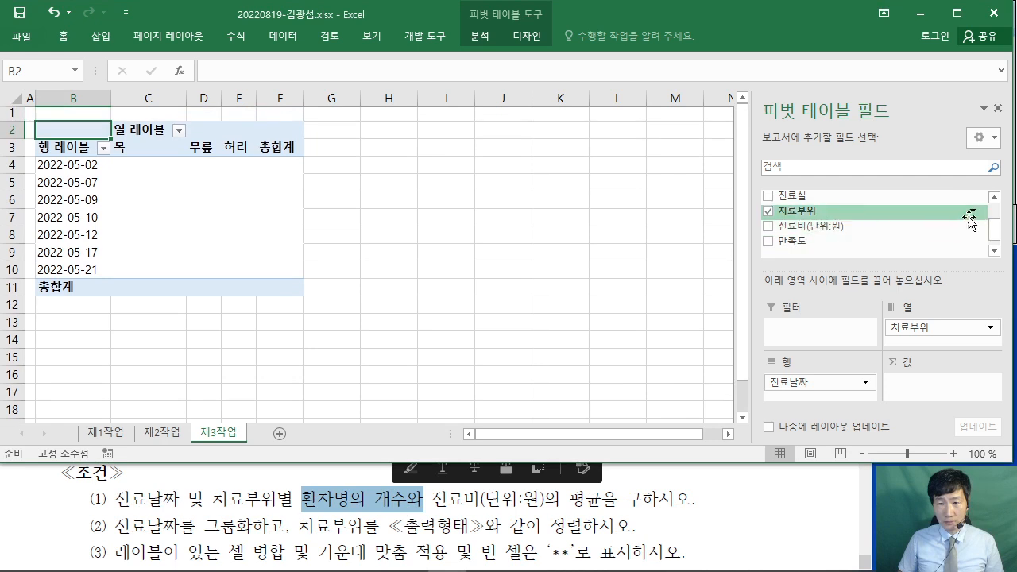
drag(994, 231, 994, 199)
drag(785, 210, 937, 393)
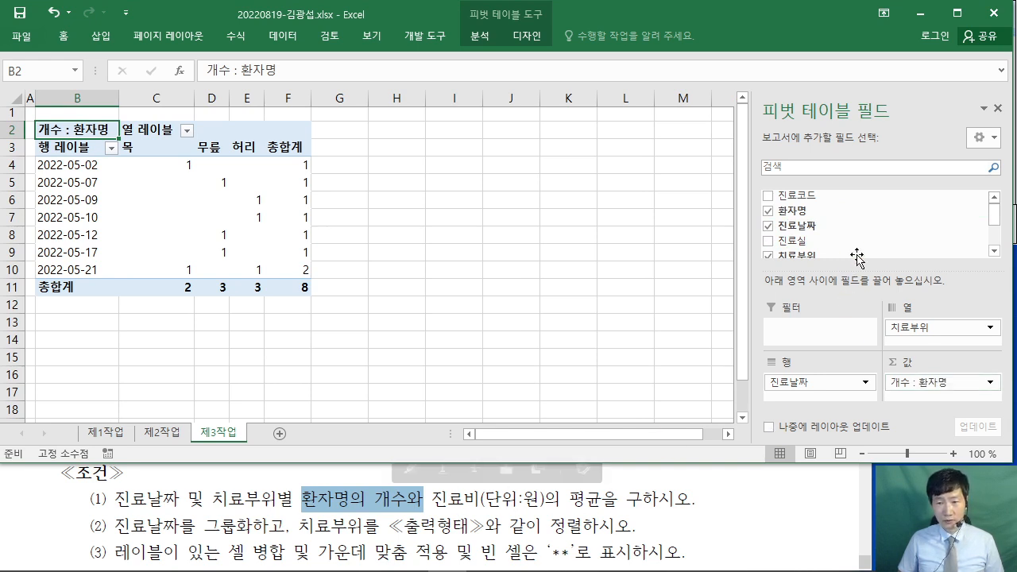
Extend the Excel window's height slightly and add 진료비(단위:원) to the pivot table values below the 환자명 count.
scroll(998, 221, down, 2)
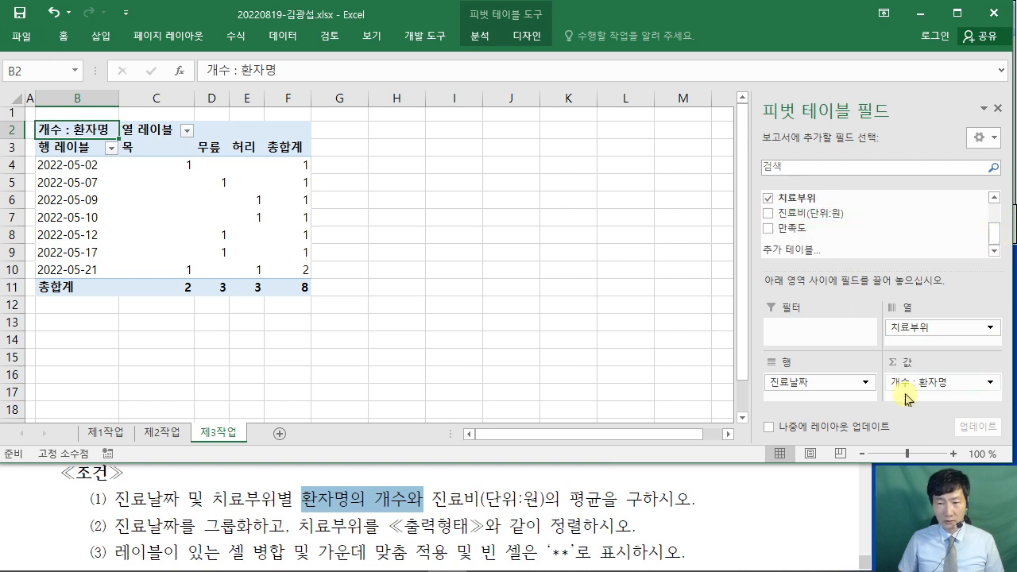
drag(757, 464, 756, 479)
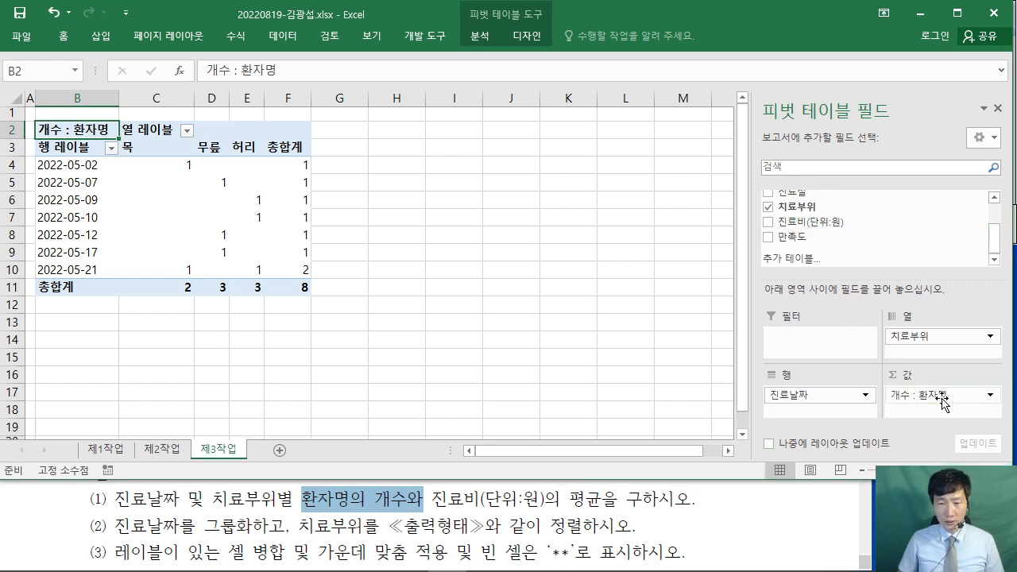
drag(802, 227, 928, 410)
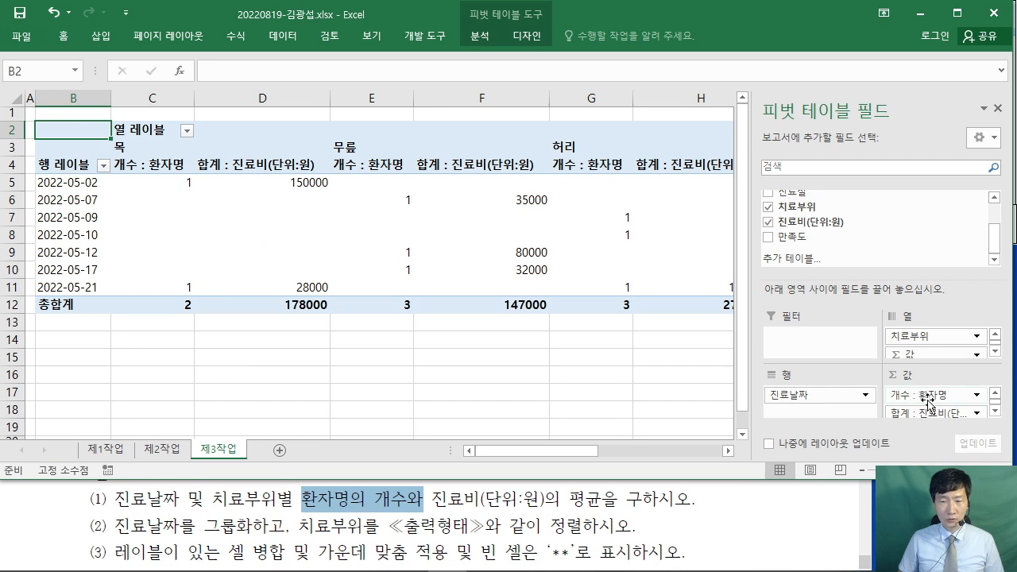
In the value field settings for 진료비(단위:원), choose 평균 as the summary calculation, as condition (1) in the PDF requires.
click(570, 501)
drag(570, 500, 601, 501)
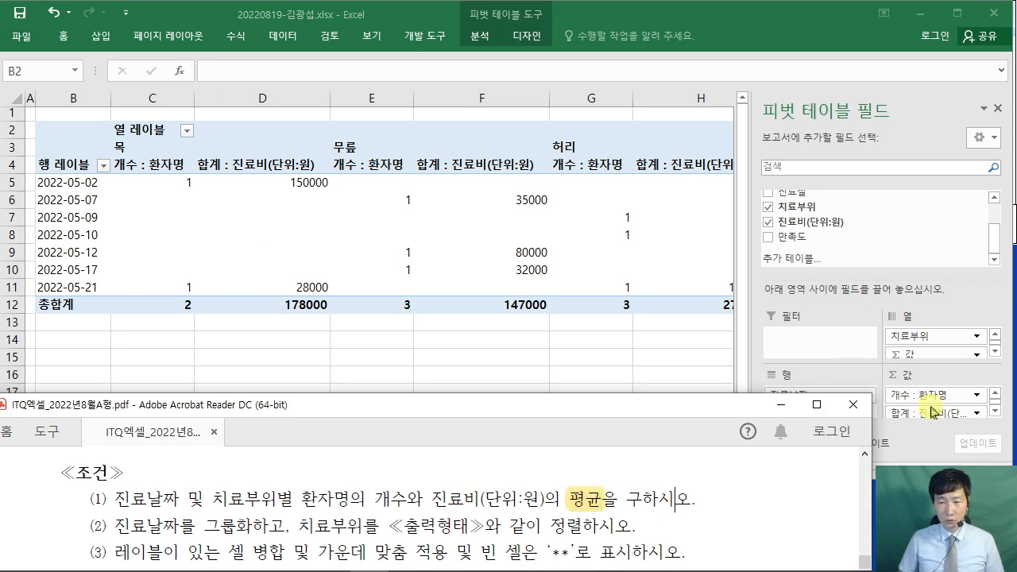
click(903, 450)
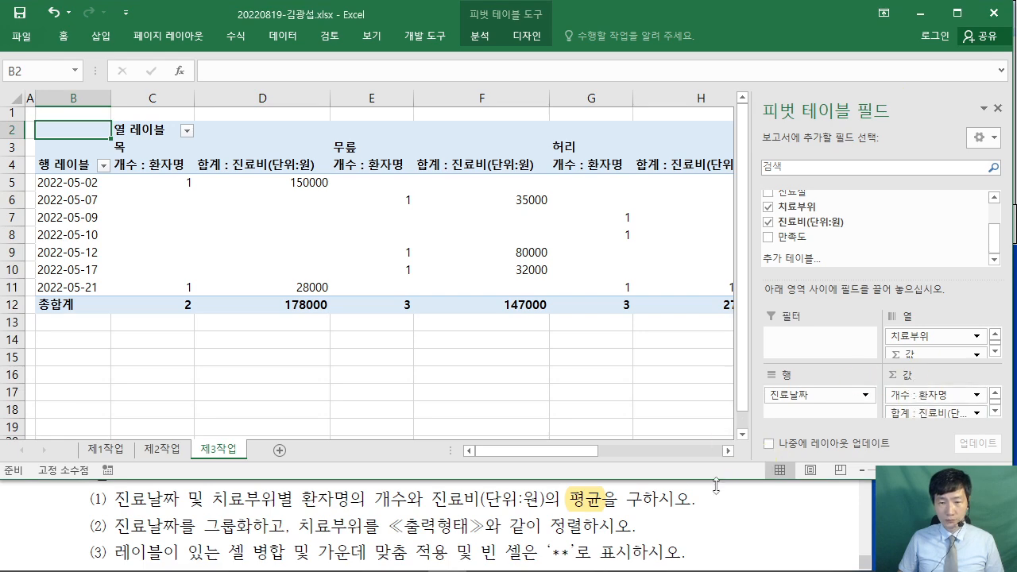
drag(715, 482, 715, 492)
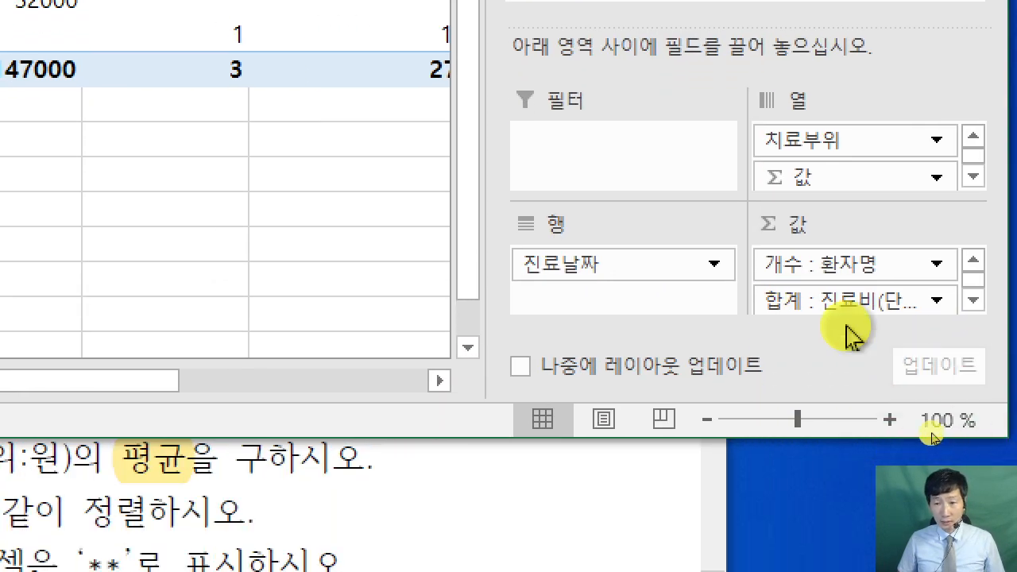
click(869, 306)
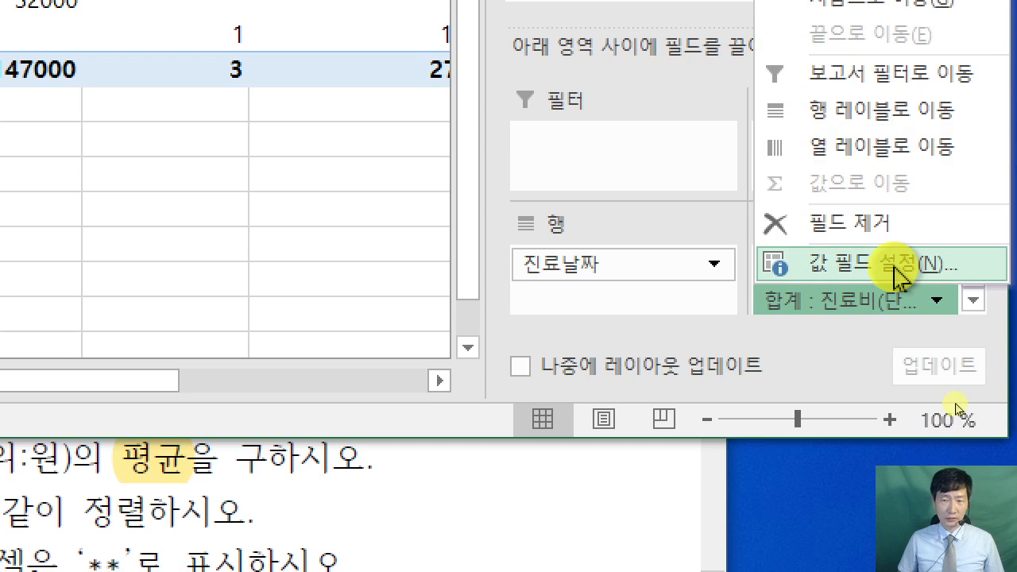
click(898, 268)
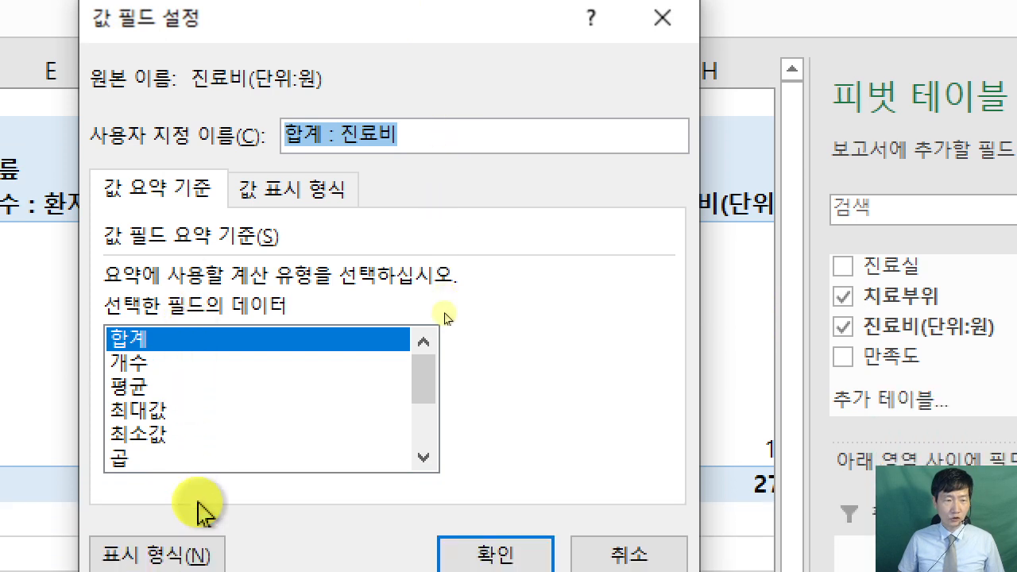
click(131, 389)
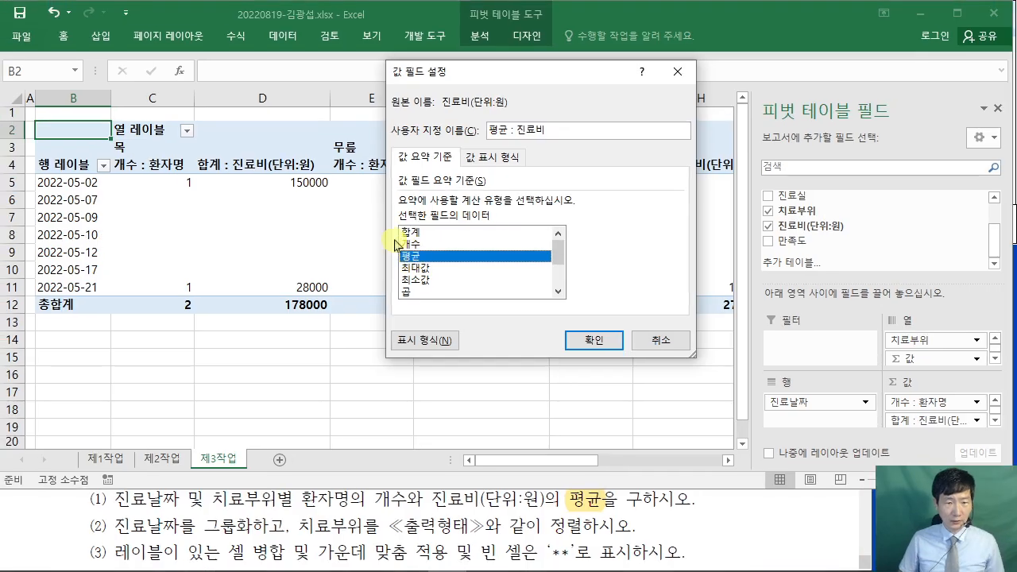
Compare the value header with the PDF's 출력형태 table, complete the custom name as 평균 : 진료비(단위:원), and apply the average calculation.
click(720, 539)
scroll(719, 539, down, 2)
scroll(720, 539, down, 6)
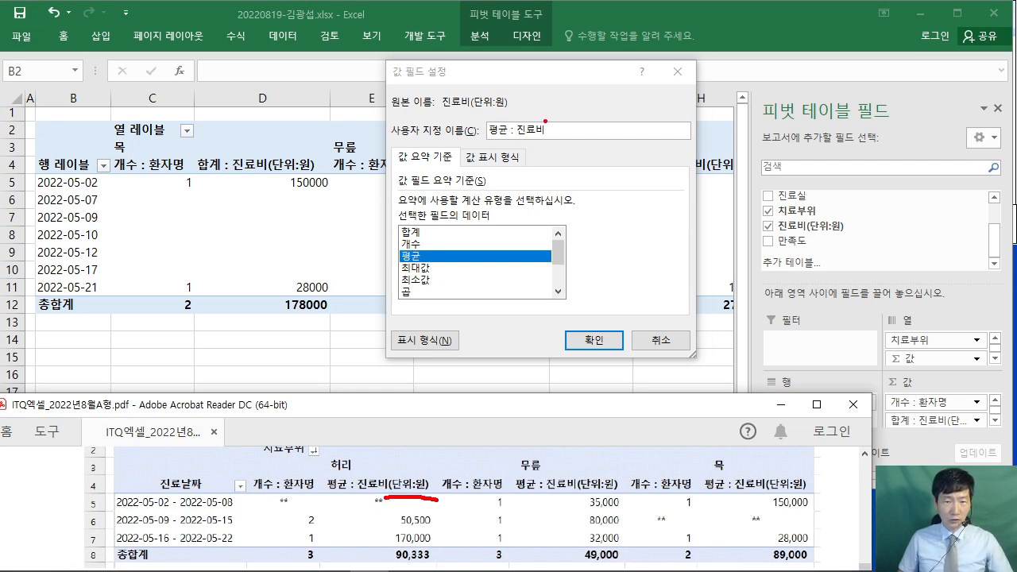
drag(542, 116, 626, 152)
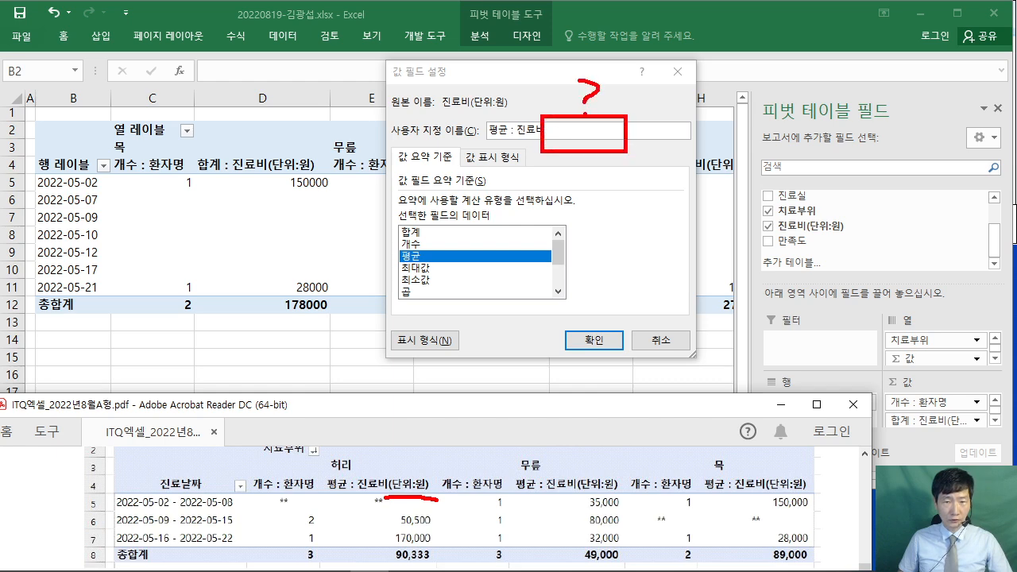
drag(566, 139, 405, 481)
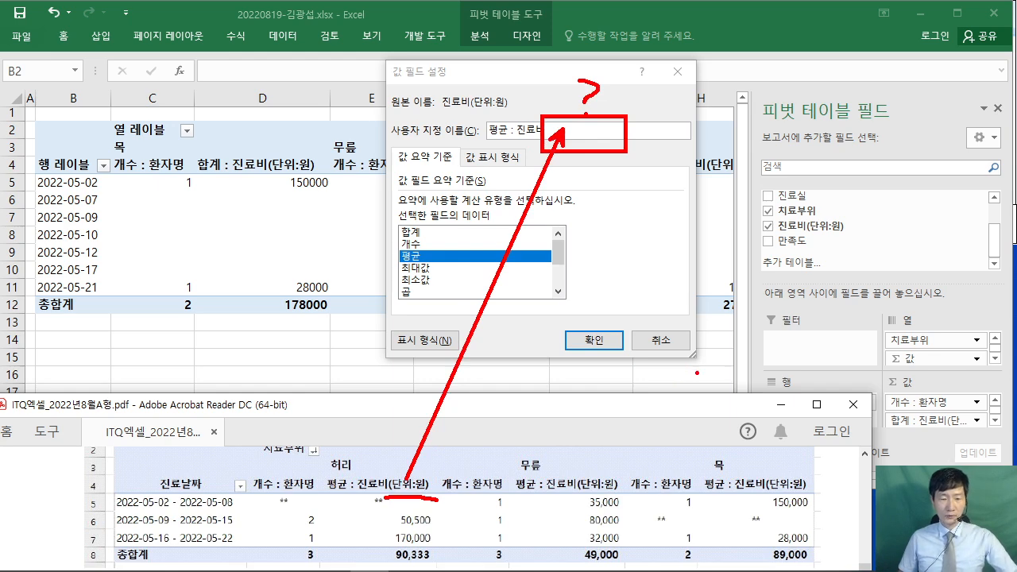
key(Escape)
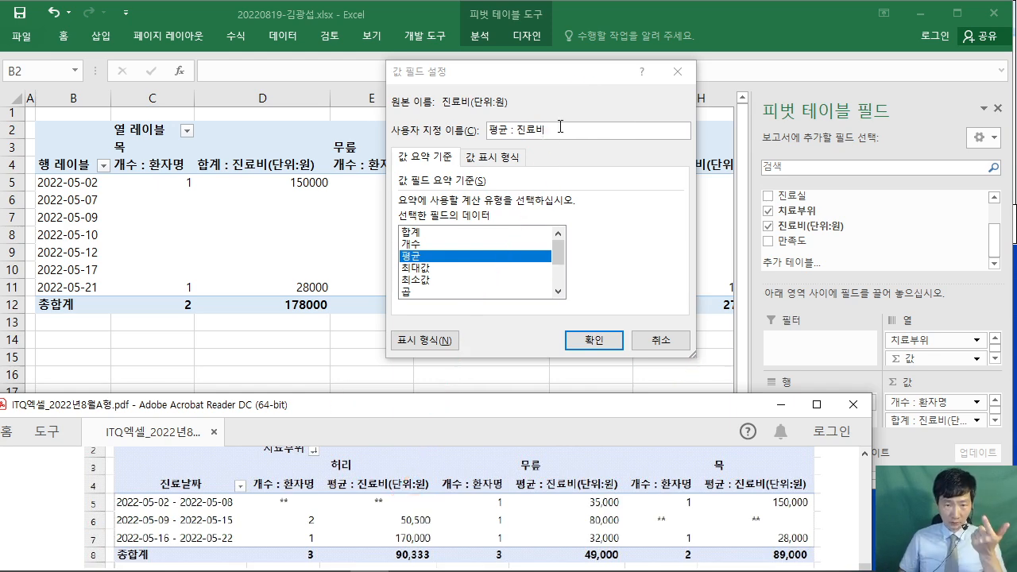
click(561, 128)
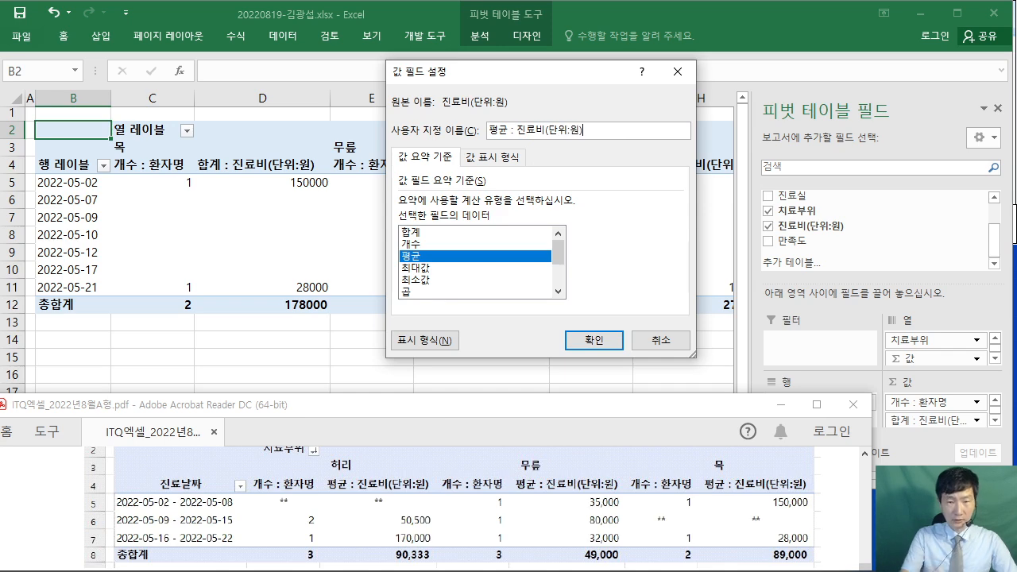
click(601, 342)
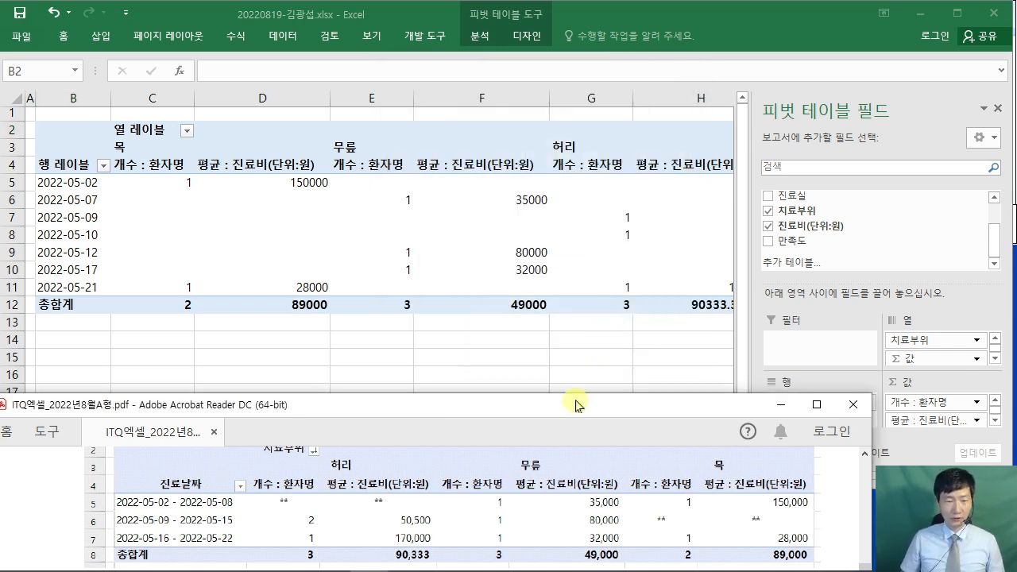
Examine conditions (1) and (2) in the PDF and the 진료날짜 date ranges in the 출력형태 table to determine the required grouping.
scroll(47, 483, up, 6)
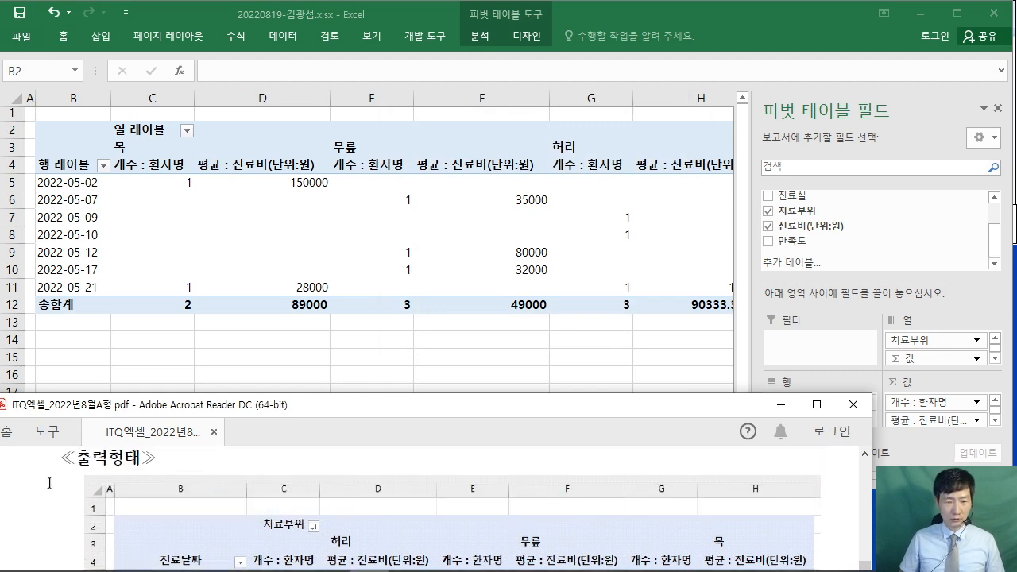
scroll(62, 491, up, 1)
drag(116, 485, 692, 486)
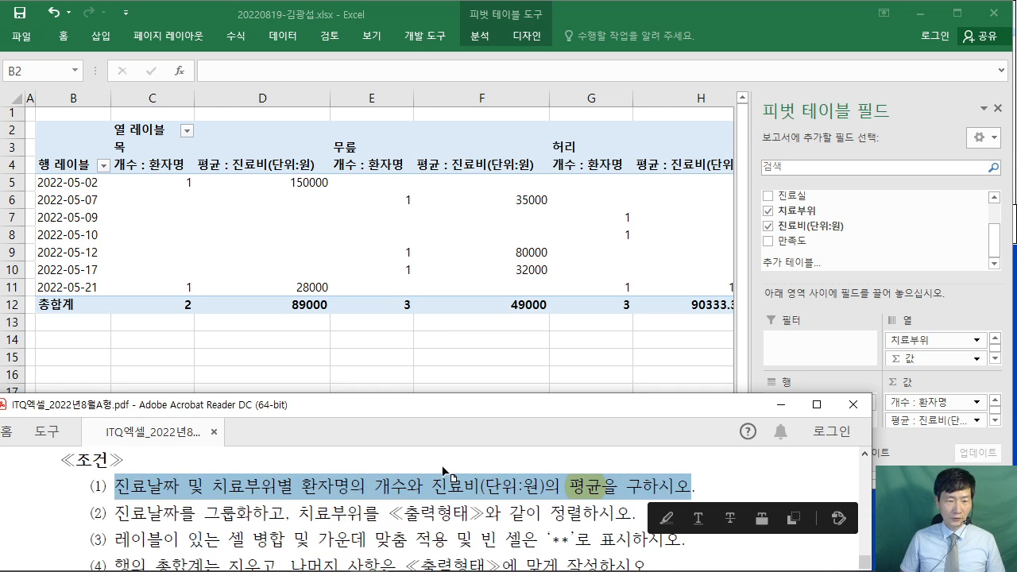
click(254, 491)
drag(116, 514, 250, 521)
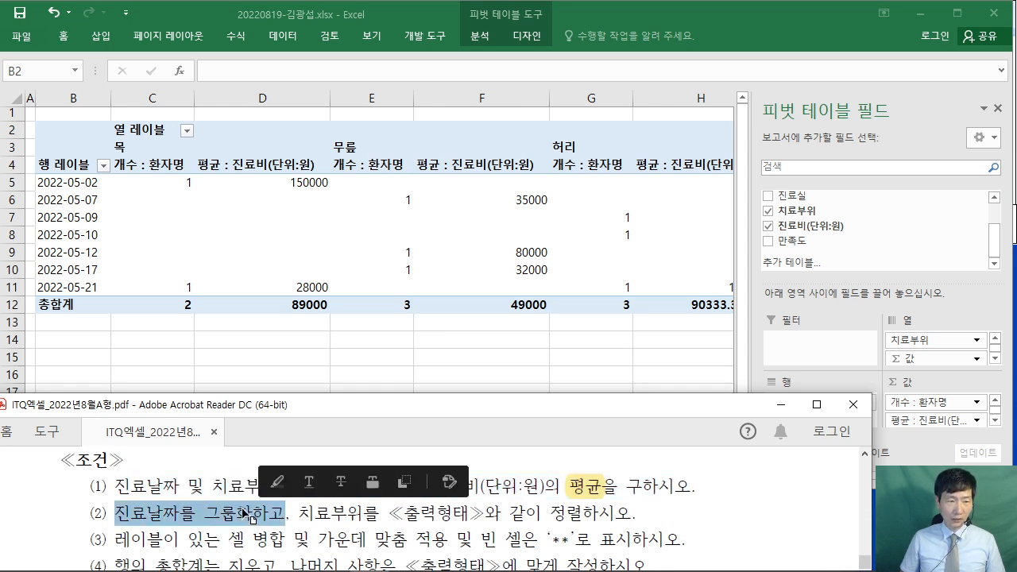
scroll(249, 516, down, 4)
scroll(257, 477, down, 1)
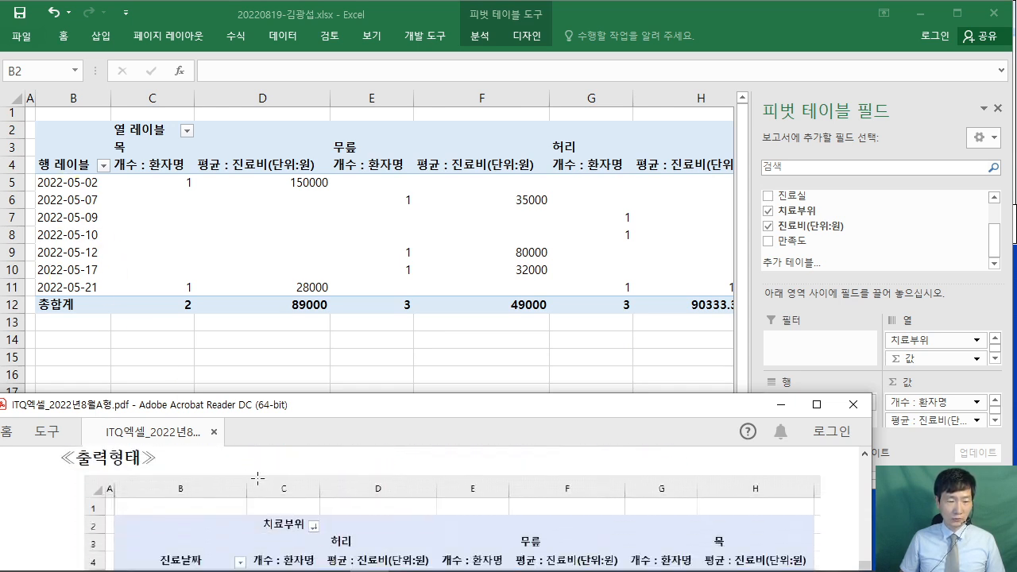
scroll(258, 477, down, 3)
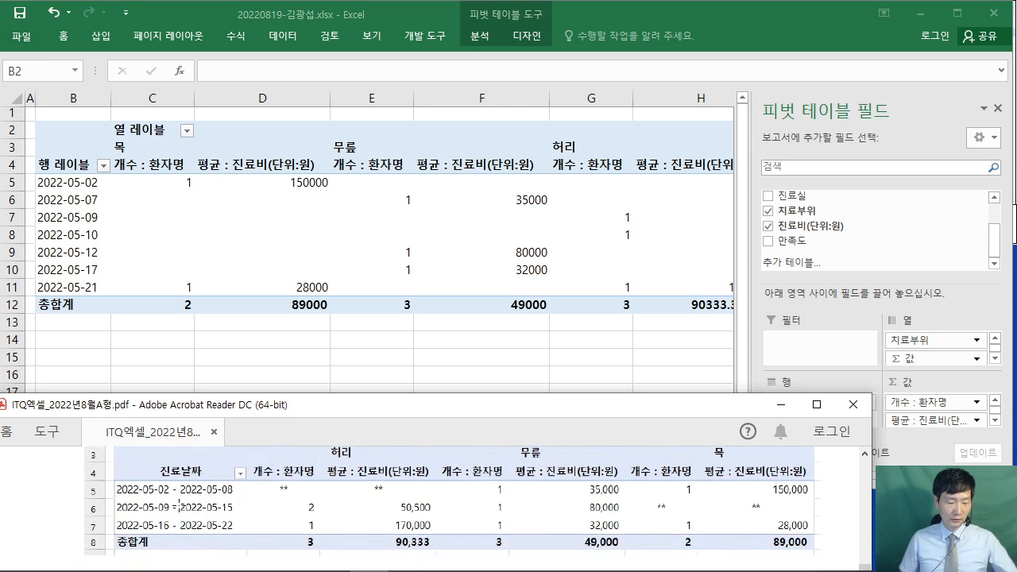
drag(109, 479, 242, 538)
drag(145, 470, 200, 457)
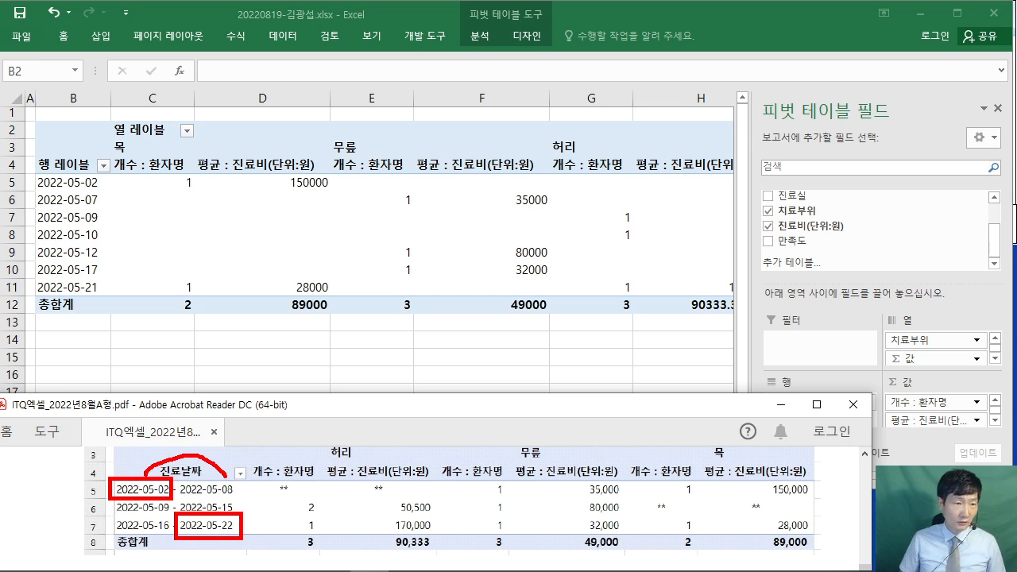
drag(86, 179, 208, 236)
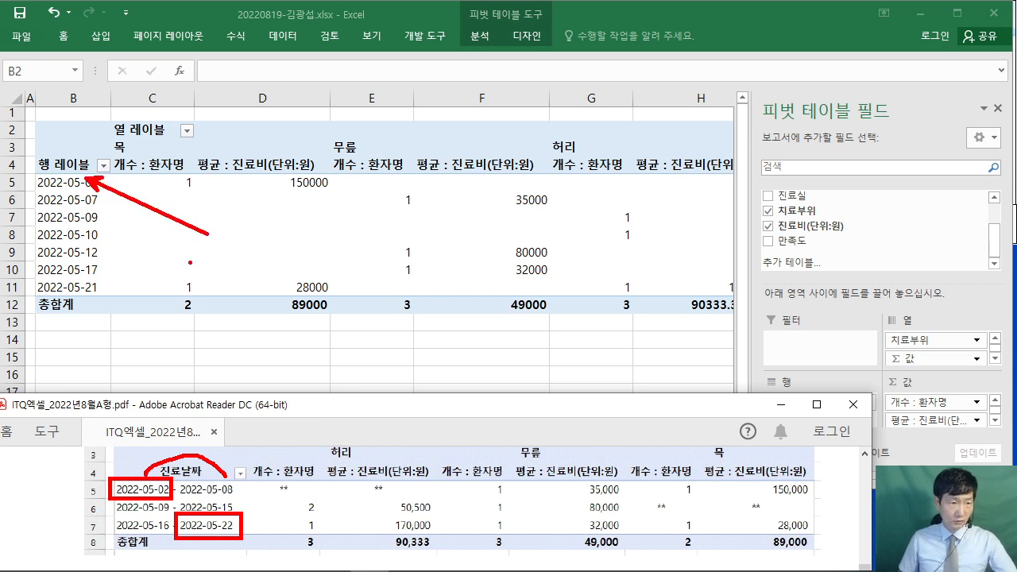
key(Escape)
Group the 진료날짜 row field by 일 only, with 7 as the number of days.
click(69, 182)
click(69, 182)
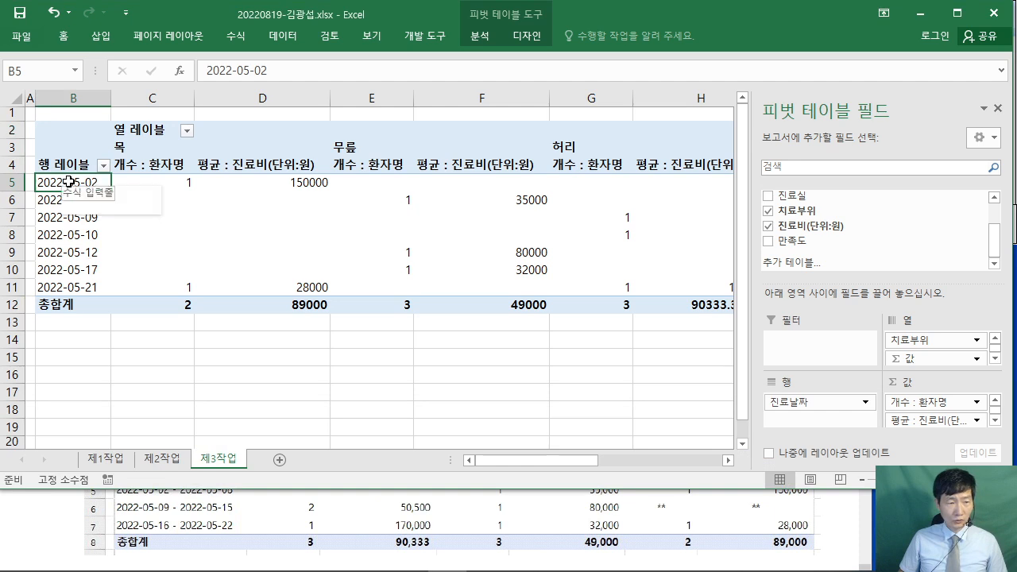
right_click(69, 182)
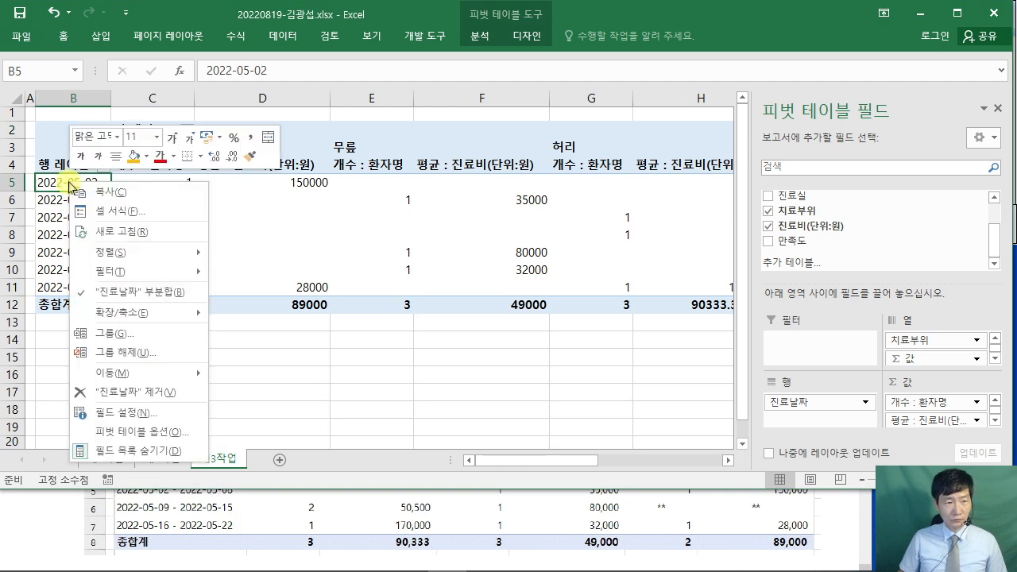
click(167, 341)
drag(141, 202, 469, 155)
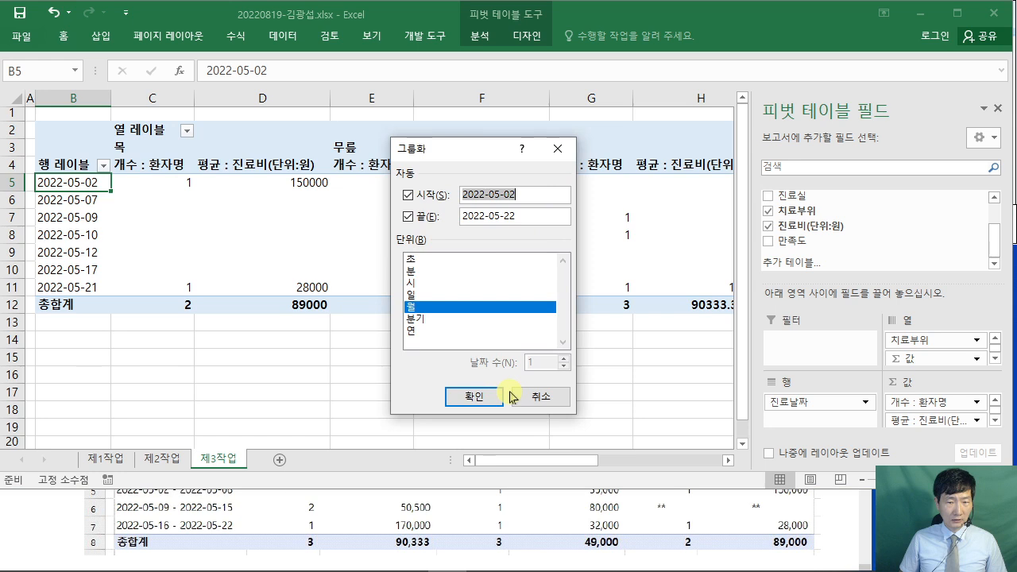
click(435, 313)
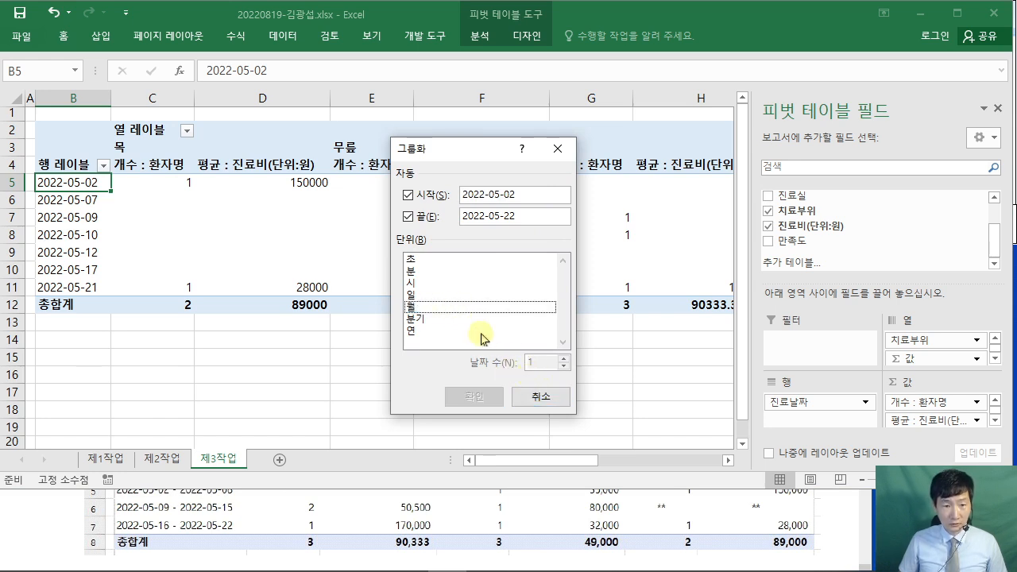
click(424, 295)
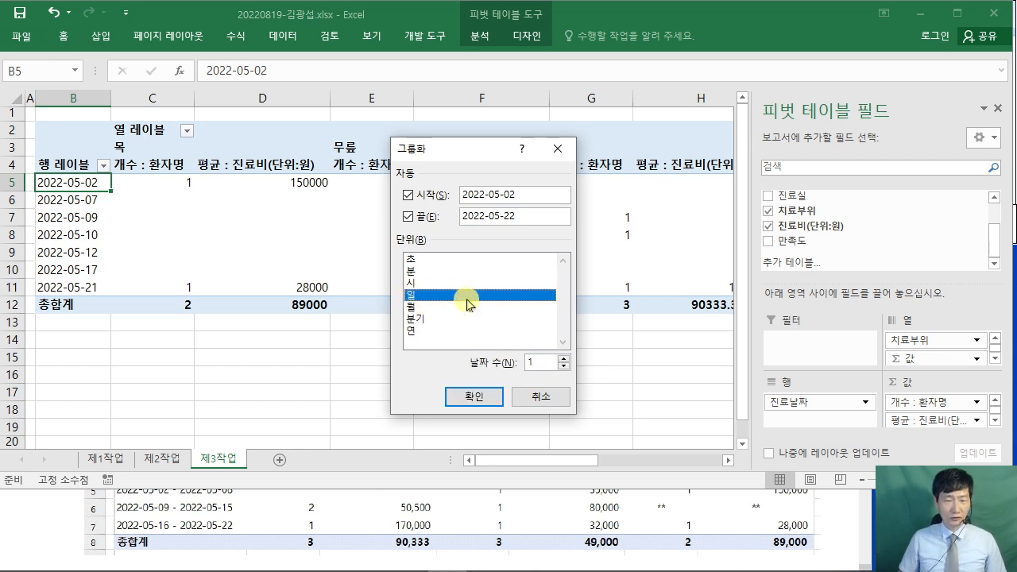
drag(550, 363, 500, 358)
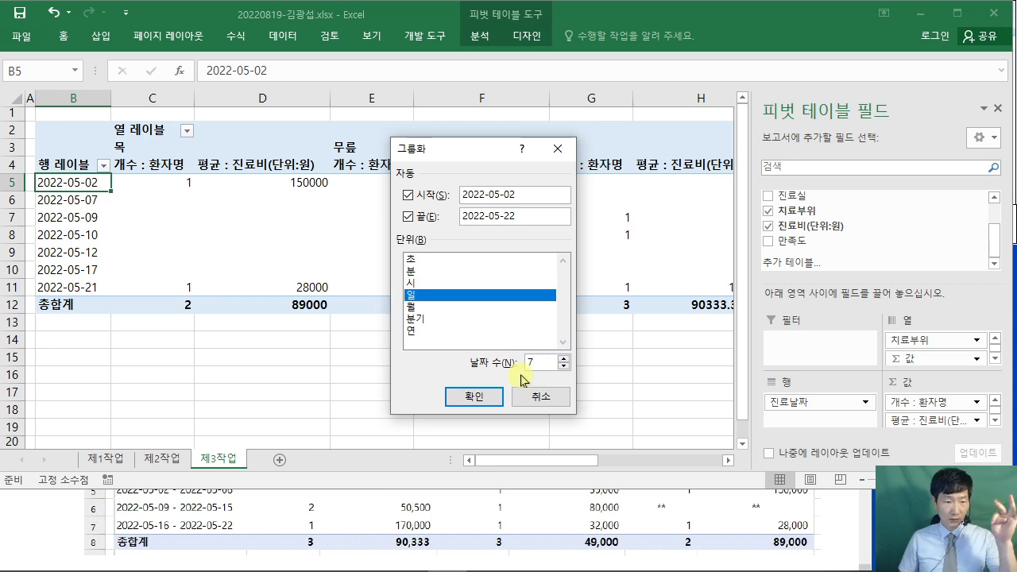
text(7)
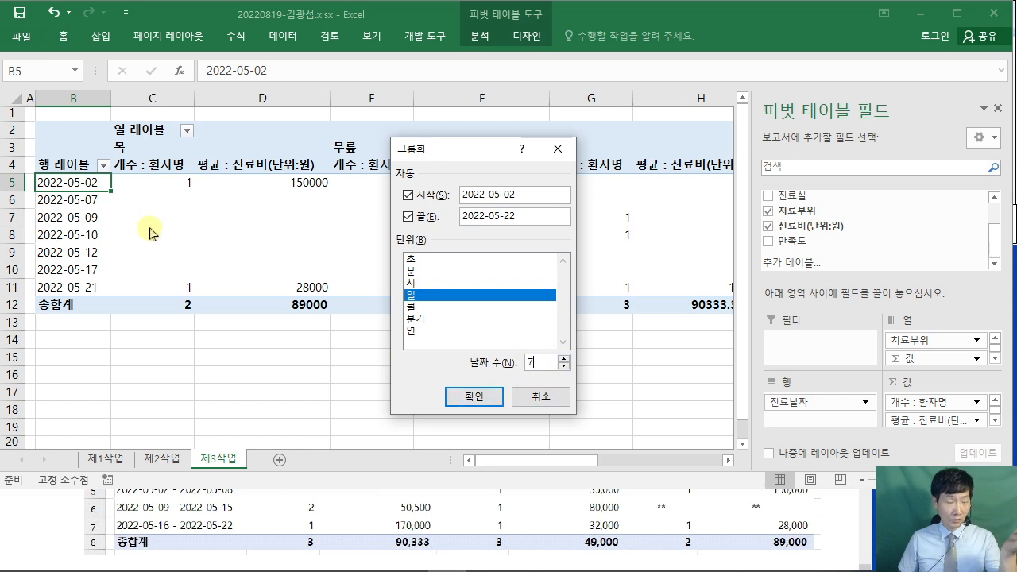
click(472, 396)
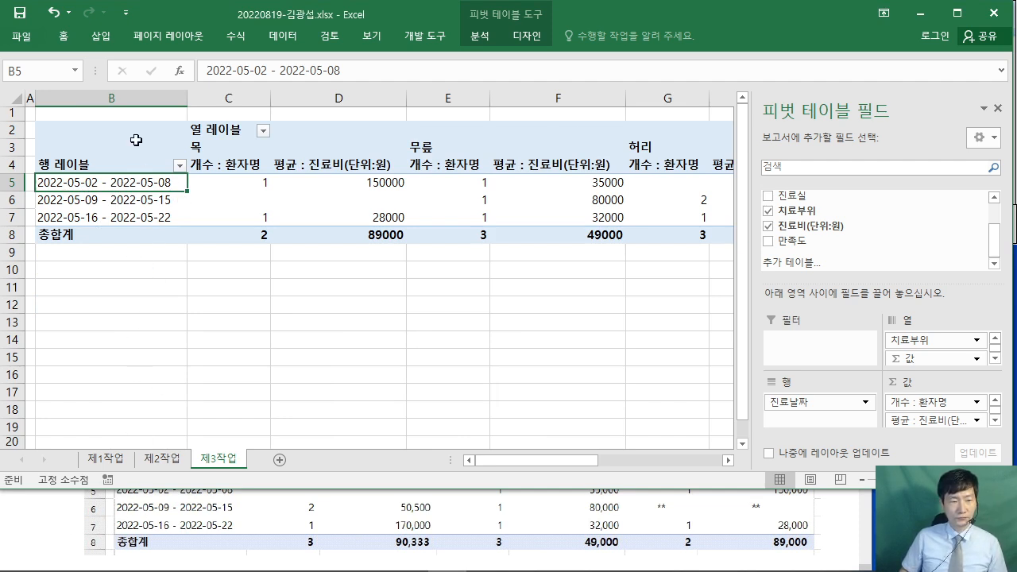
Reopen the 진료날짜 grouping settings and review the unit and number of days without changing them.
right_click(123, 183)
click(184, 346)
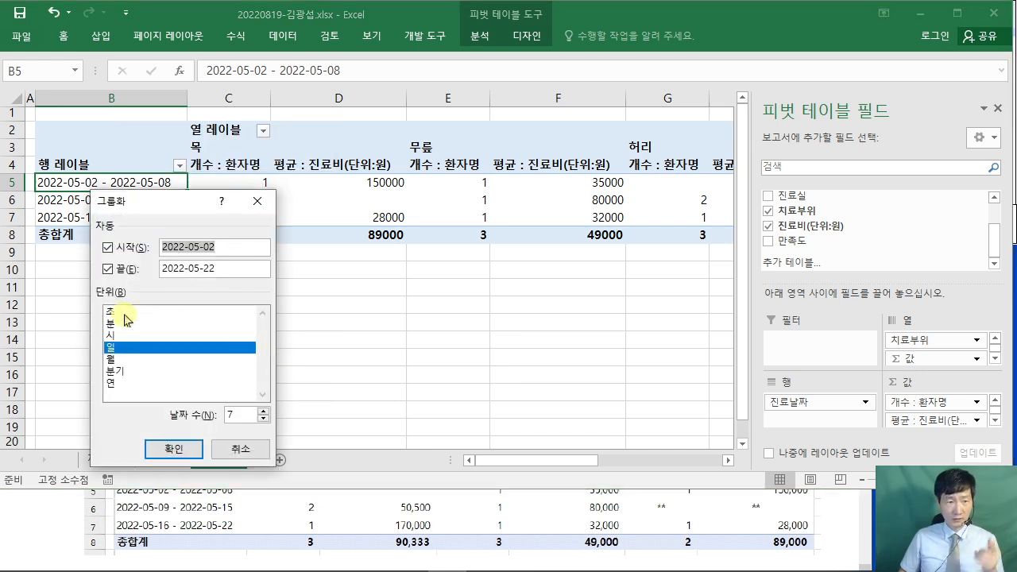
click(240, 419)
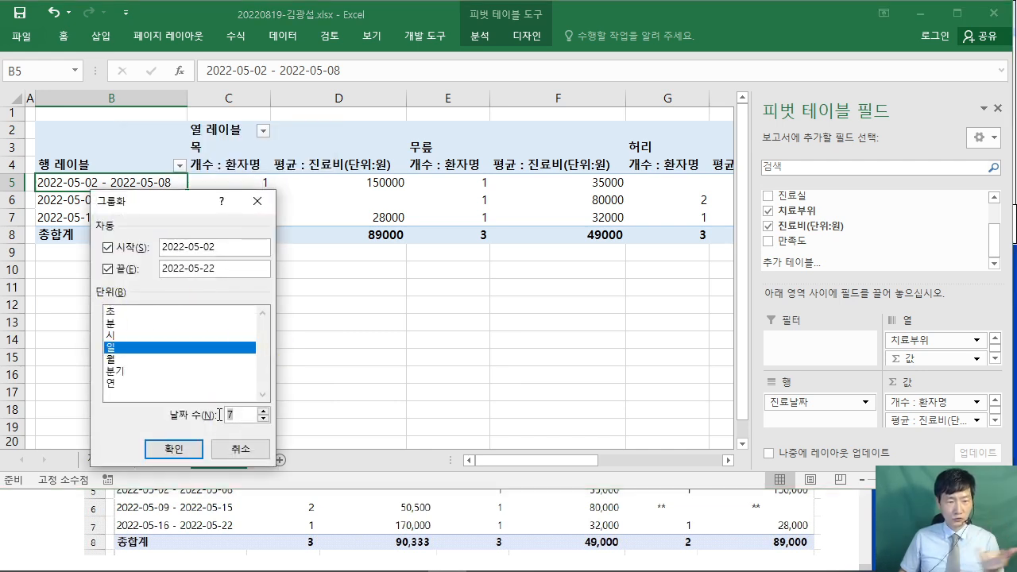
click(174, 449)
Check the 치료부위 order required by condition (2) in the PDF, and sort the pivot table's column labels in descending text order.
click(59, 534)
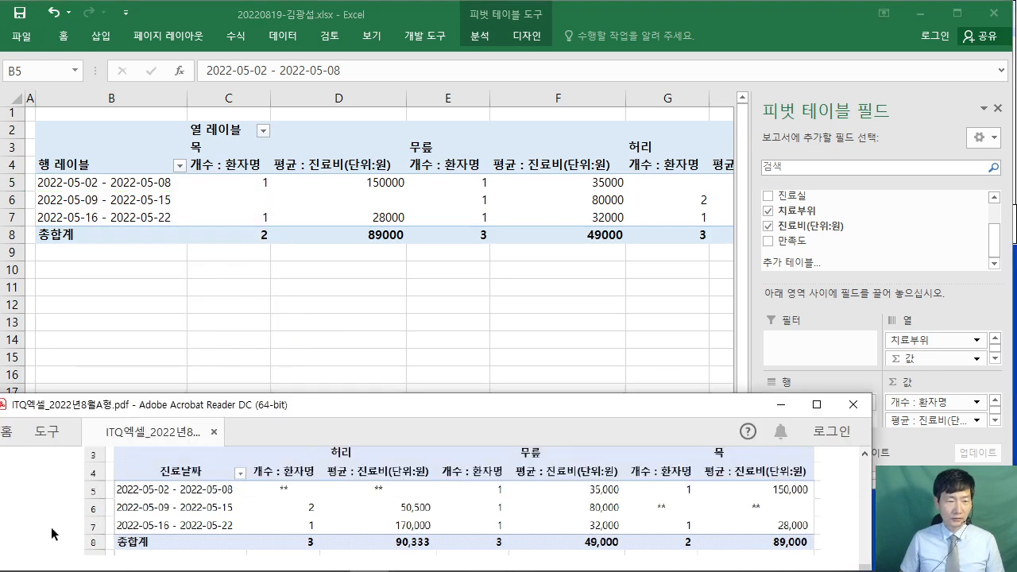
scroll(64, 524, up, 4)
scroll(71, 509, up, 2)
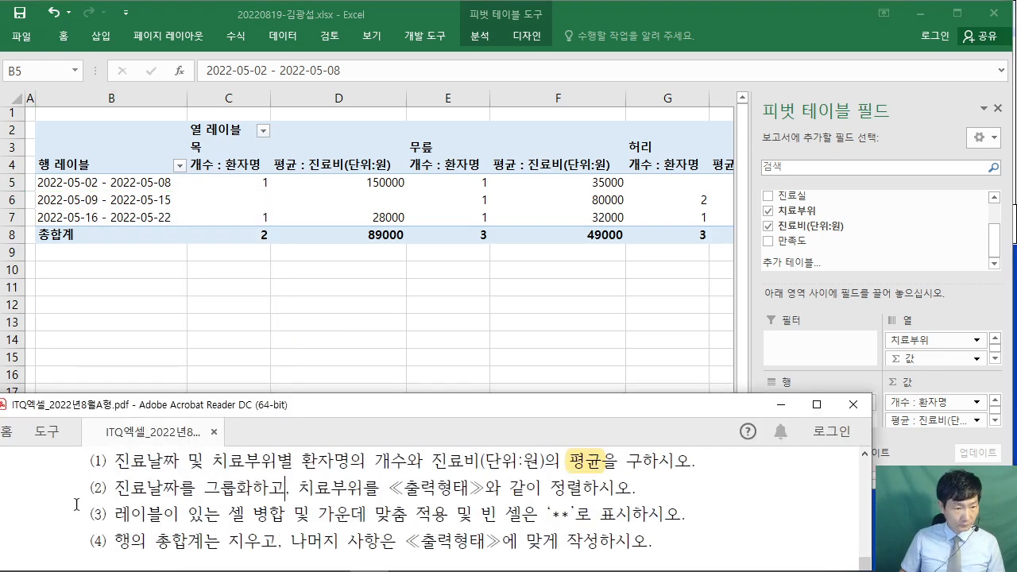
drag(319, 489, 635, 488)
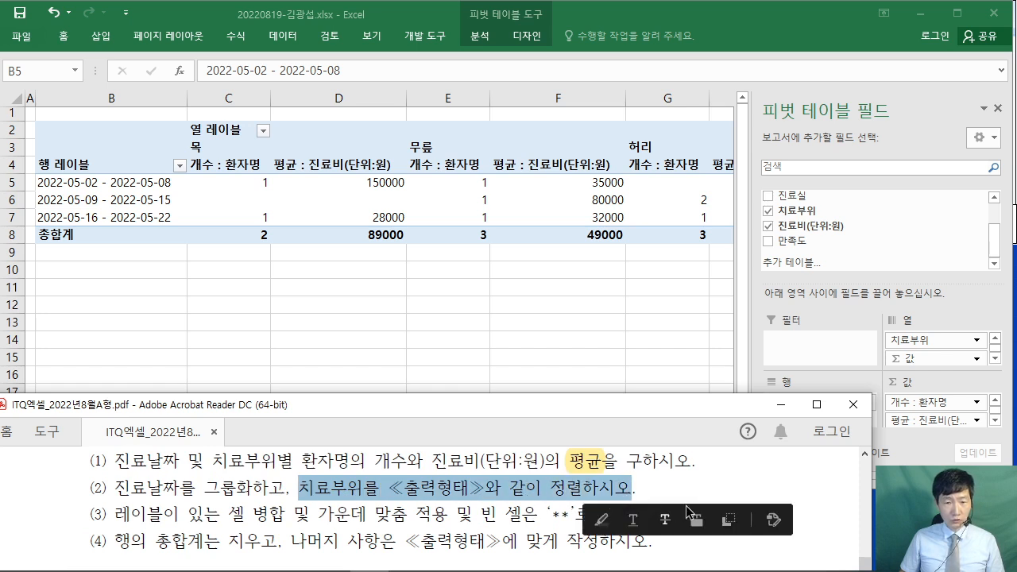
click(727, 496)
scroll(725, 503, down, 2)
scroll(730, 499, down, 1)
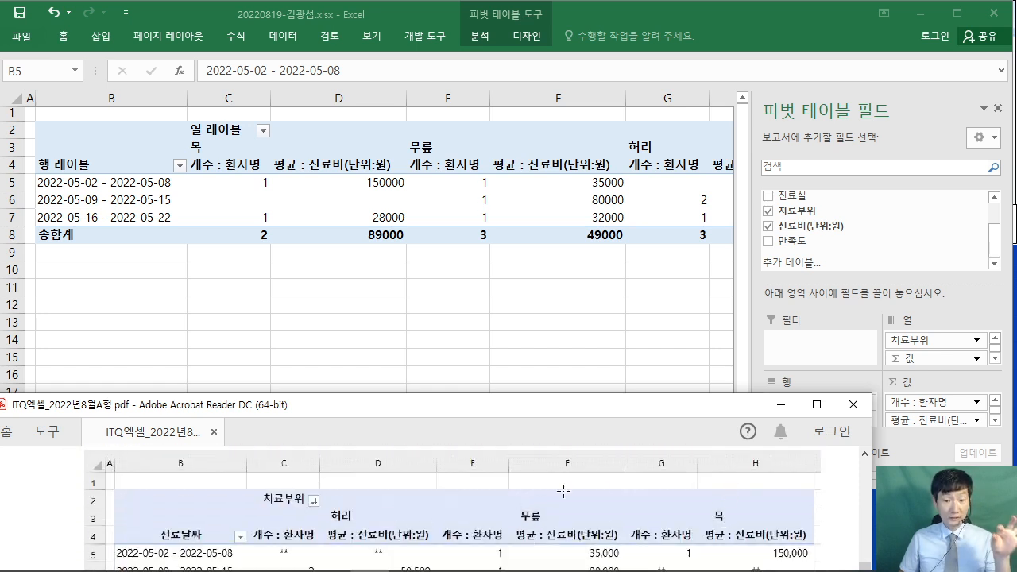
click(265, 132)
click(265, 131)
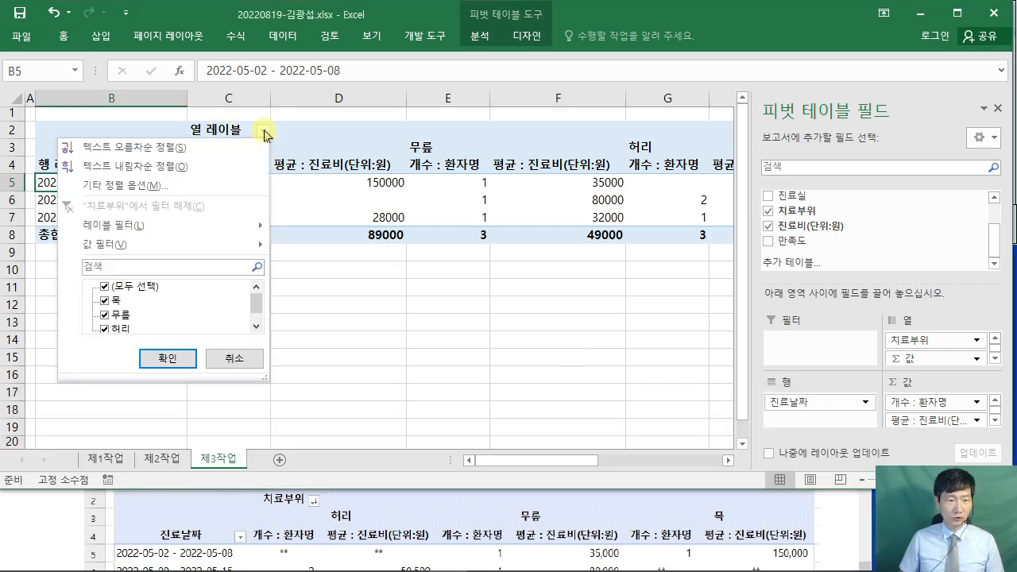
click(205, 167)
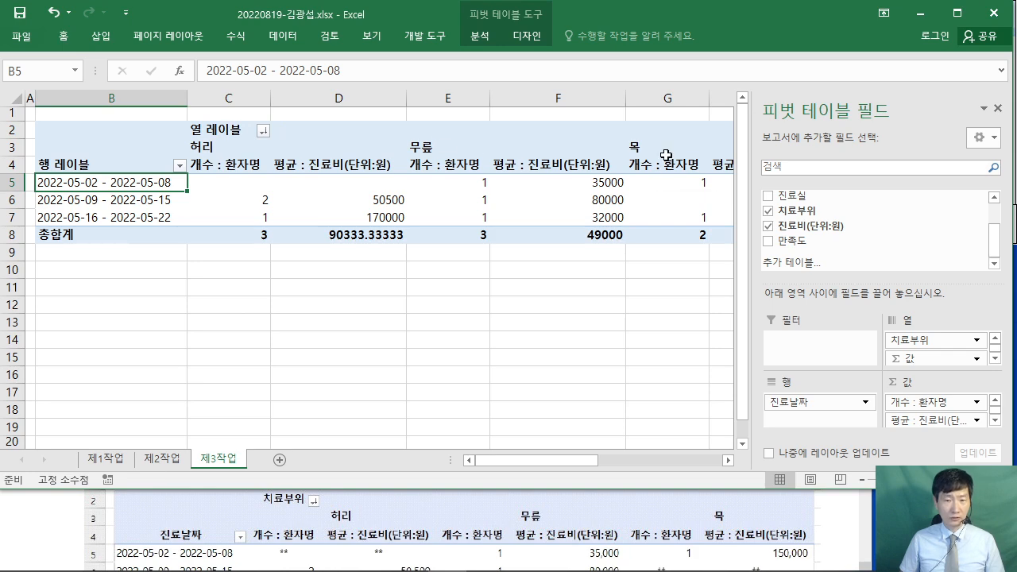
Following condition (3) in the PDF, set the pivot table options to merge and center labeled cells and show empty cells as **.
click(21, 552)
scroll(35, 528, up, 5)
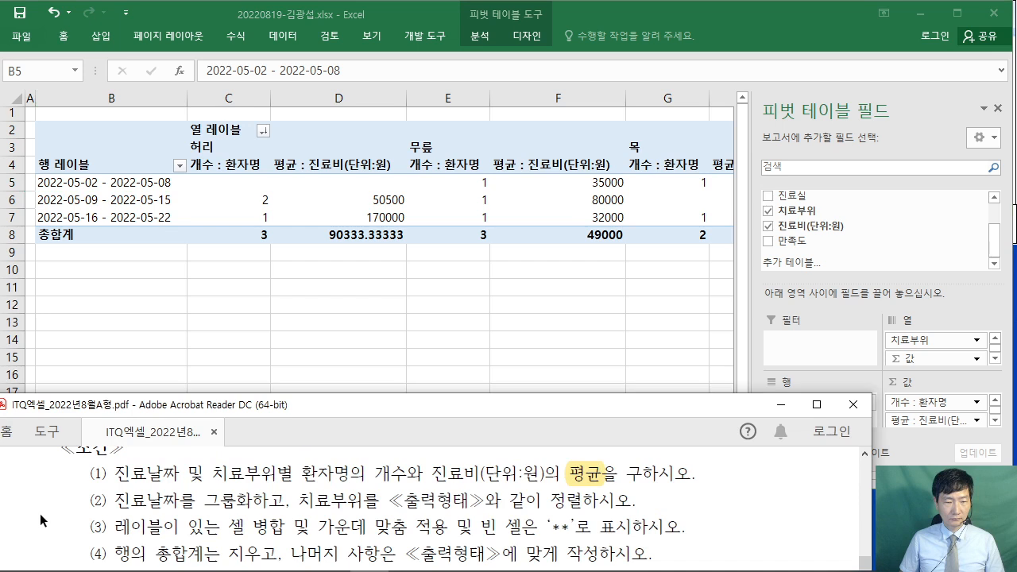
click(164, 182)
right_click(165, 182)
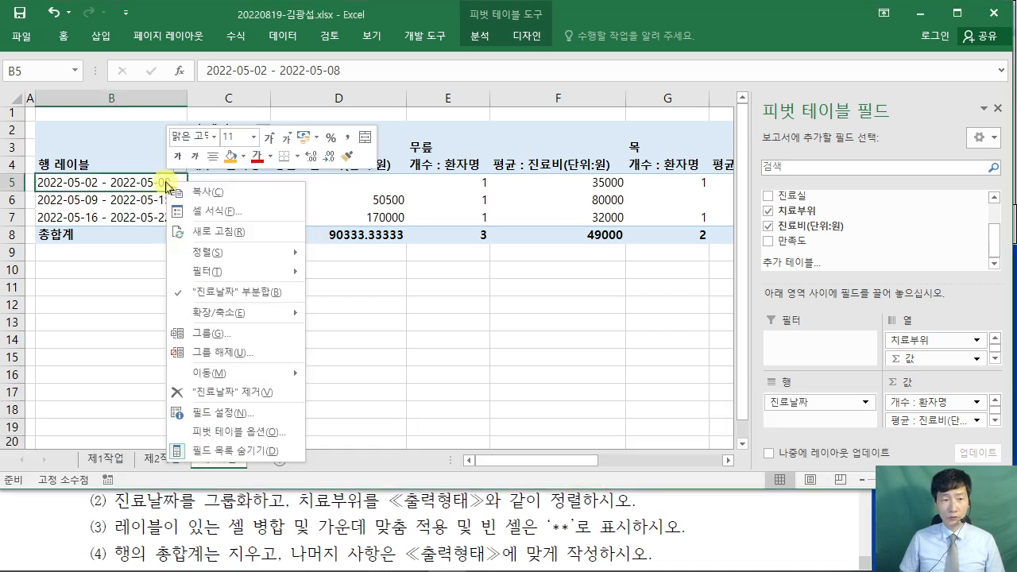
click(277, 434)
drag(257, 143, 464, 72)
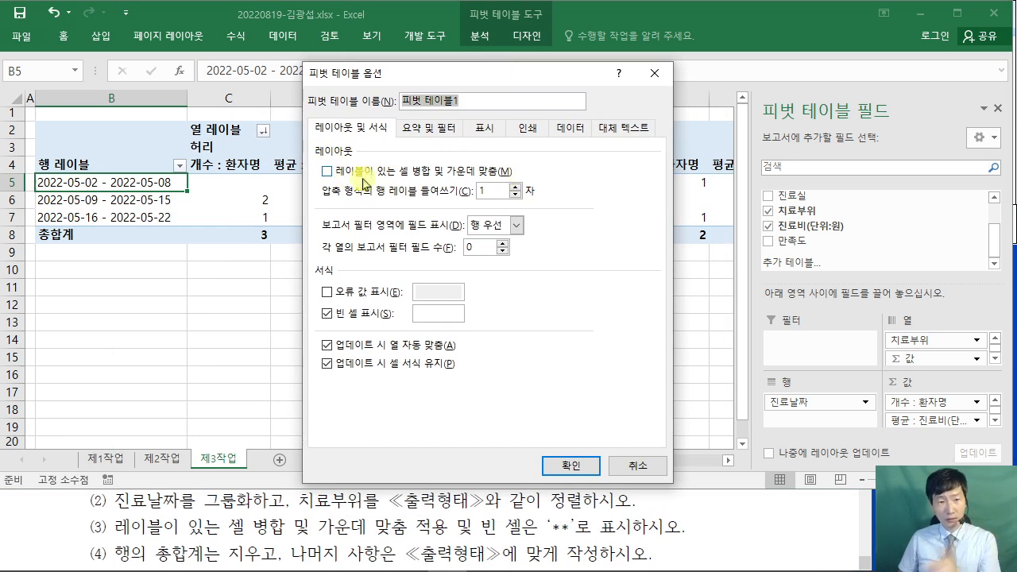
click(327, 175)
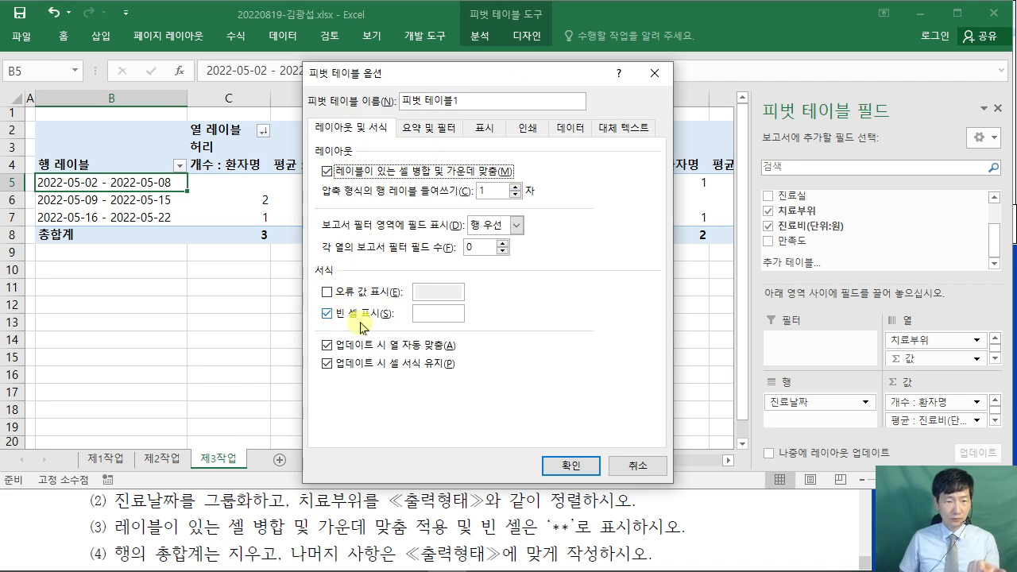
click(427, 314)
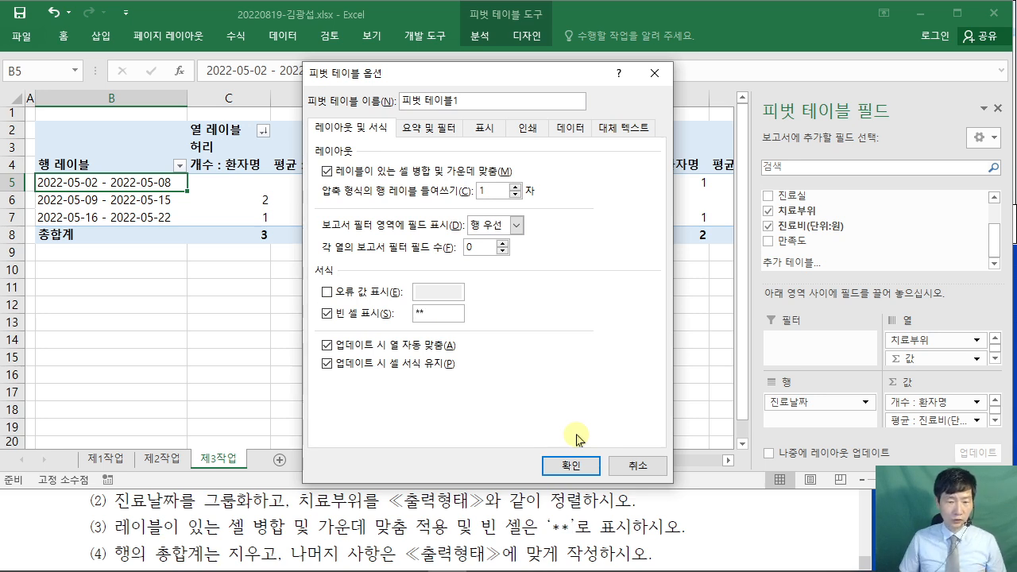
Following condition (4) in the PDF, turn off the pivot table's row grand totals and apply the options.
click(430, 127)
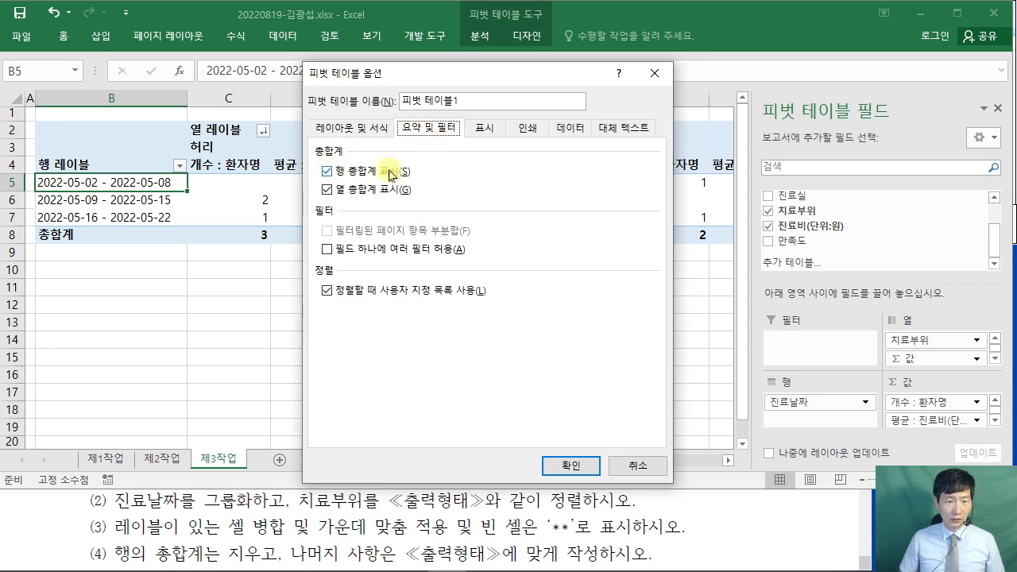
click(327, 171)
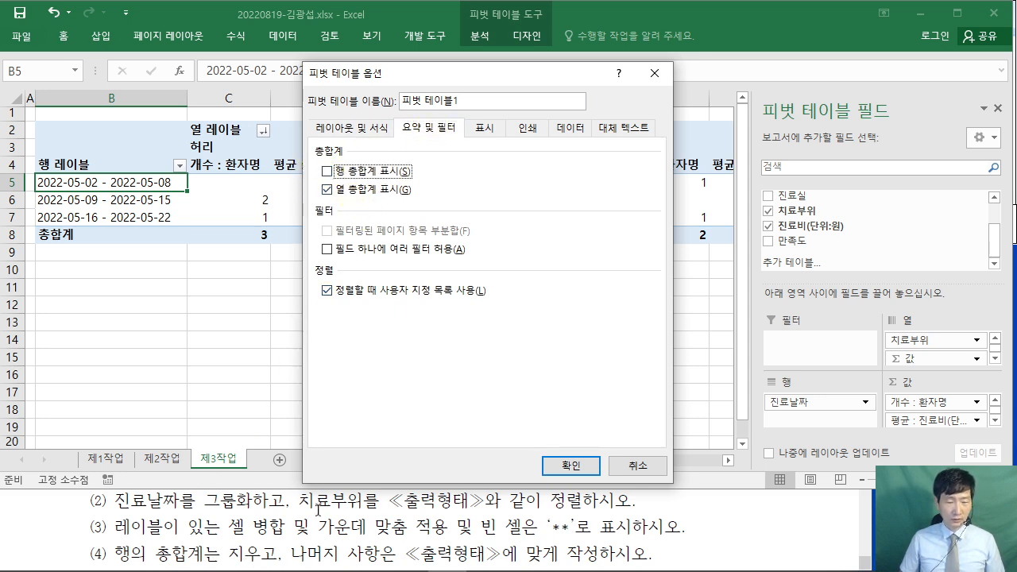
click(586, 466)
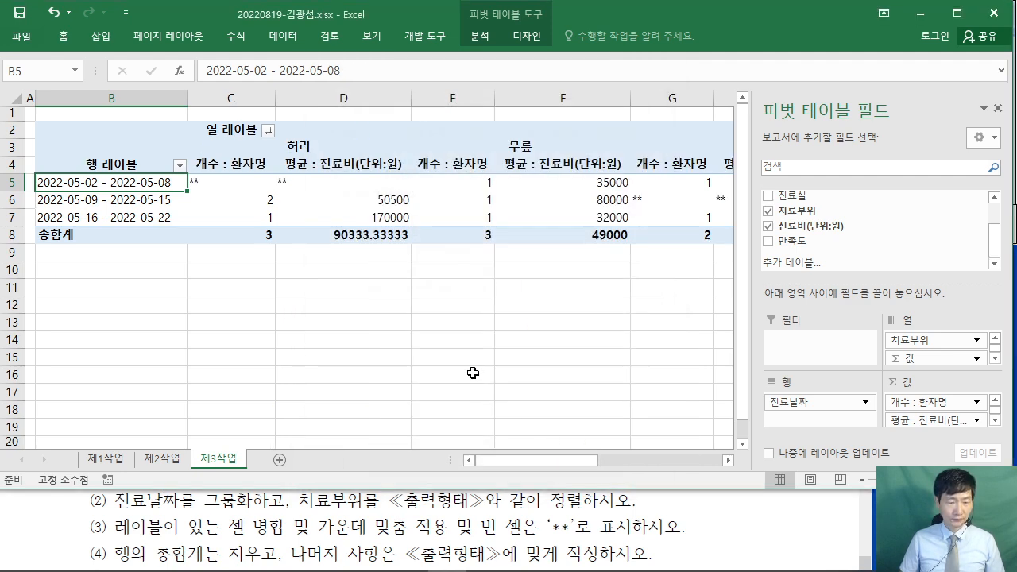
Check the header names in the PDF's 출력형태 and rename the pivot table's row label header in B4 as 진료날짜.
click(367, 529)
scroll(380, 529, down, 2)
scroll(381, 530, down, 3)
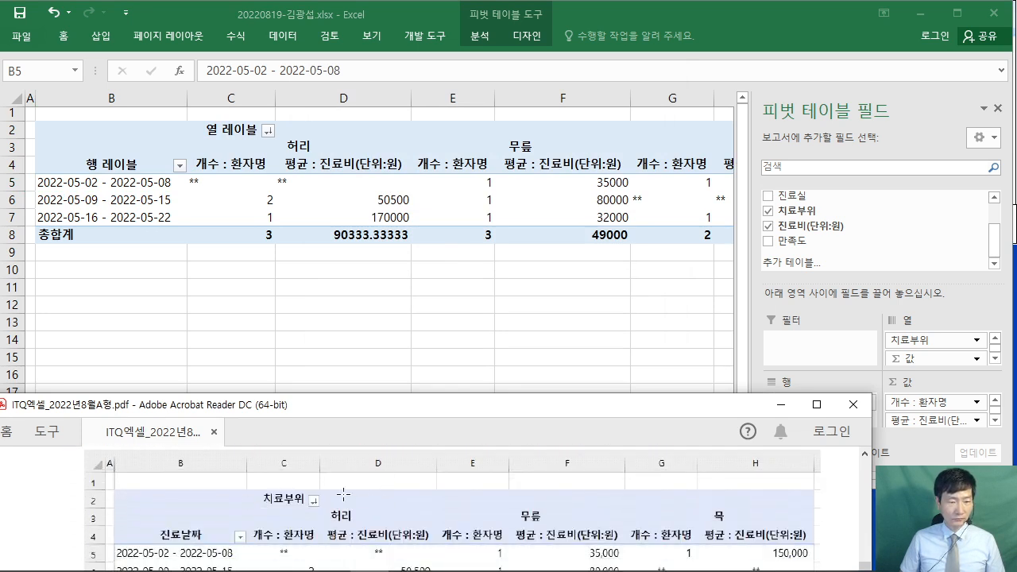
scroll(345, 495, down, 1)
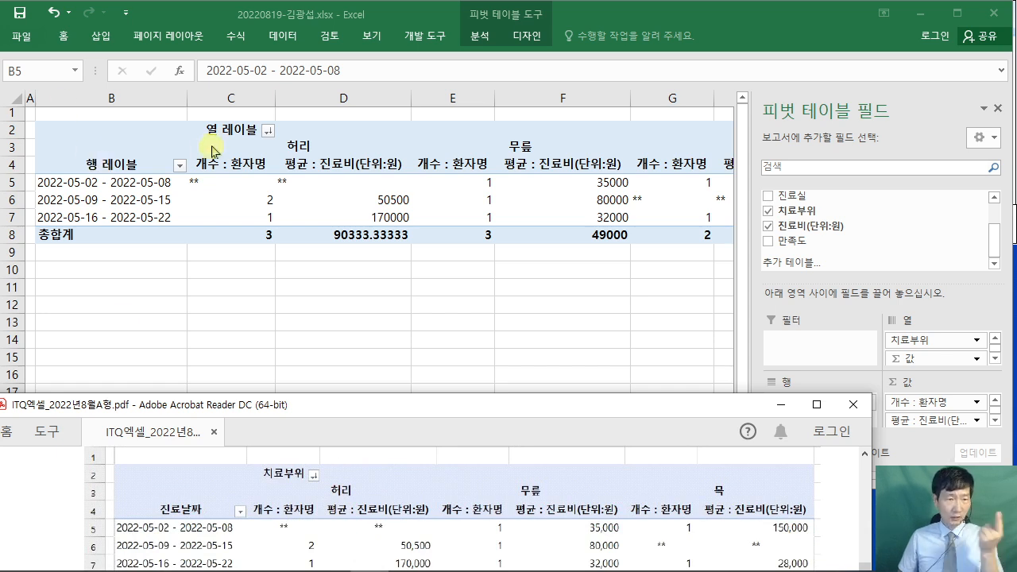
click(108, 164)
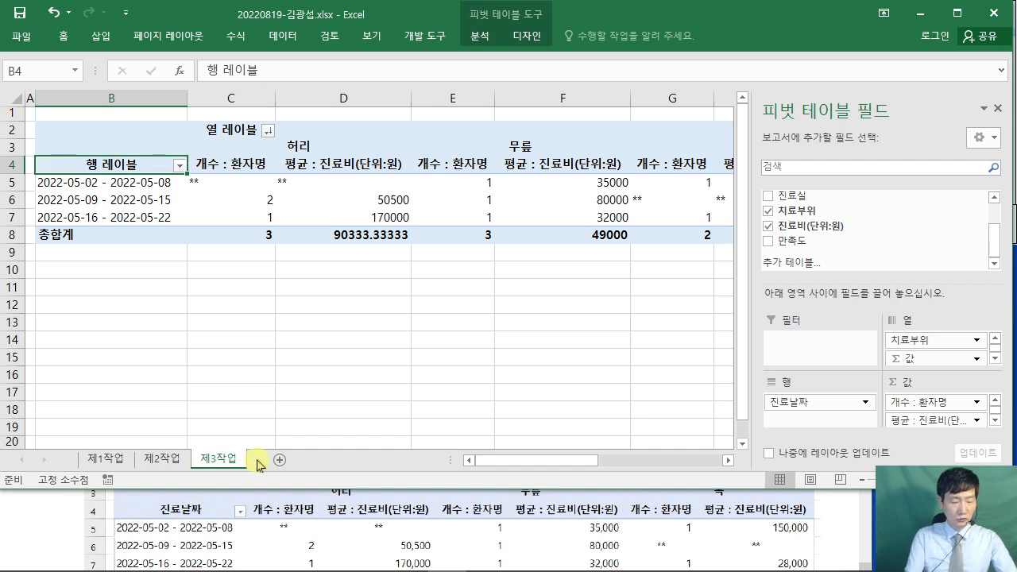
text(진료날짜)
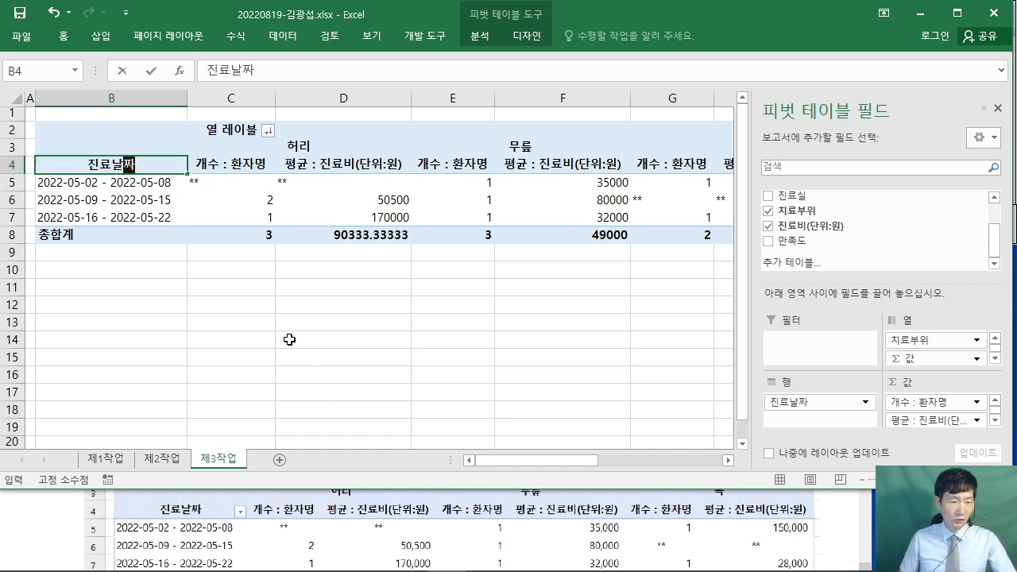
Rename the pivot table's column label header in C2 as 치료부위 to match the PDF's 출력형태.
click(229, 135)
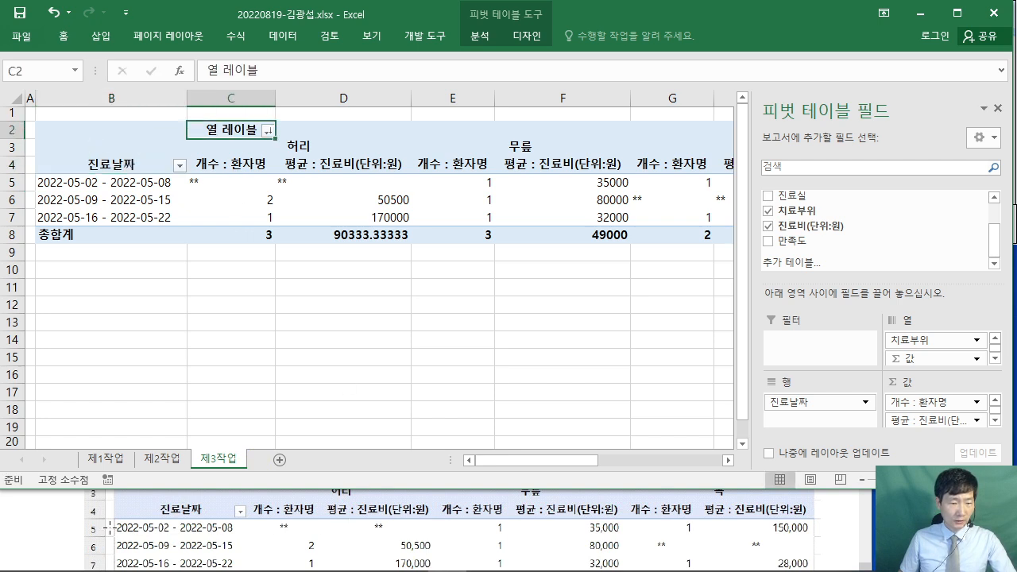
click(47, 515)
scroll(51, 514, up, 2)
click(233, 128)
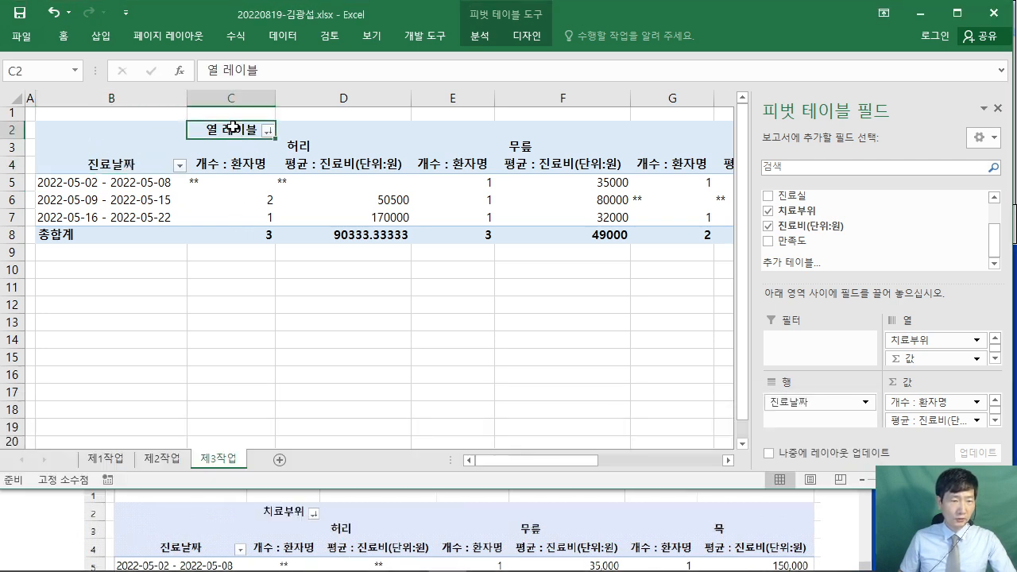
text(치료부위)
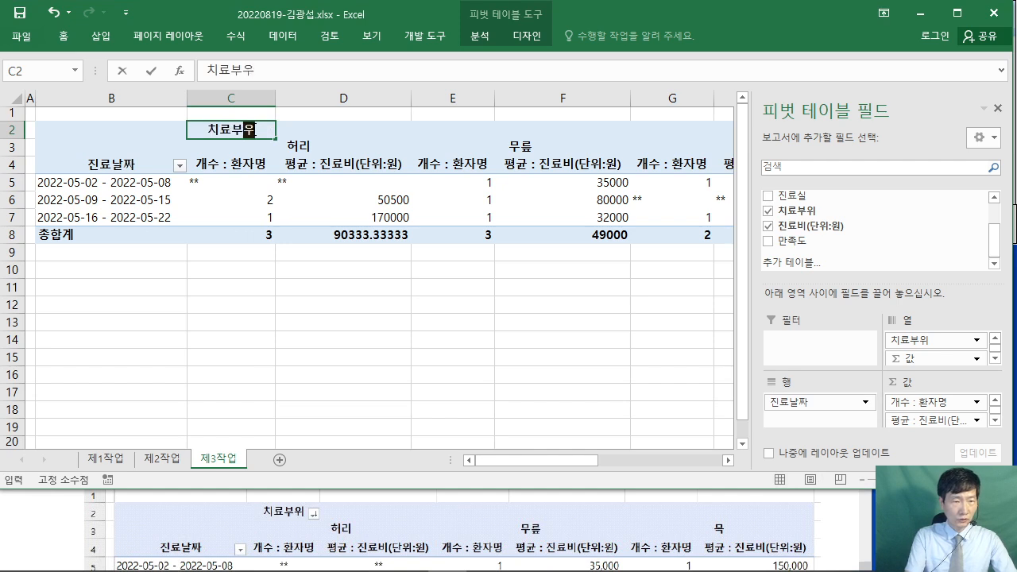
click(421, 374)
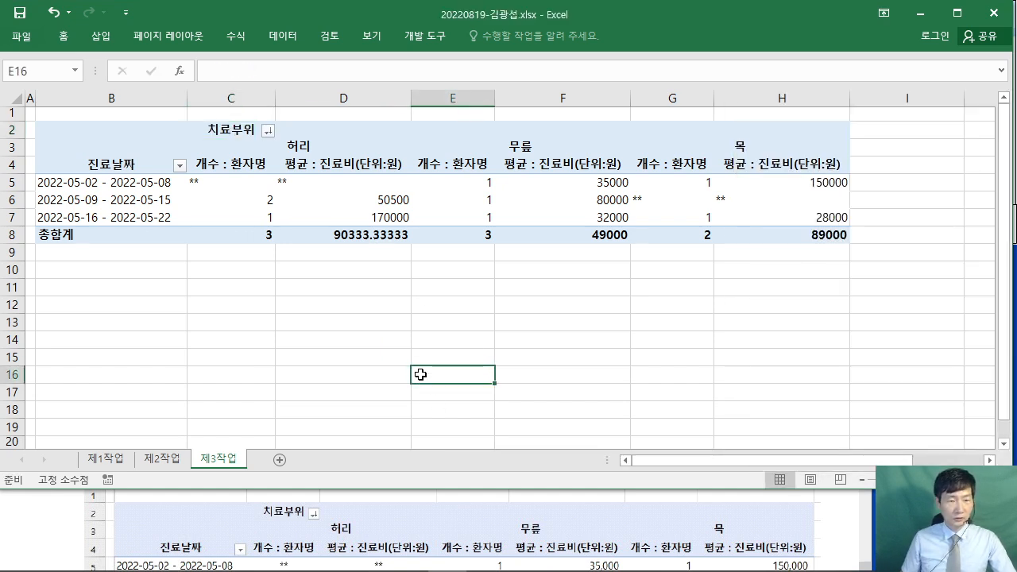
Following the PDF's 출력형태, center the pivot table values in C5:H8 and apply the comma style to them.
click(806, 541)
scroll(805, 540, down, 3)
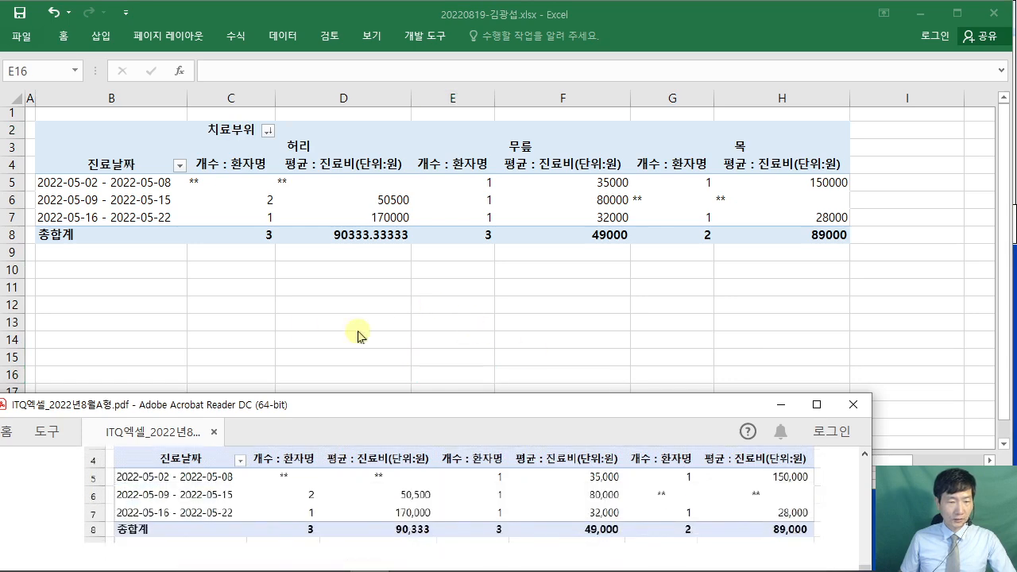
key(alt+Tab)
click(209, 180)
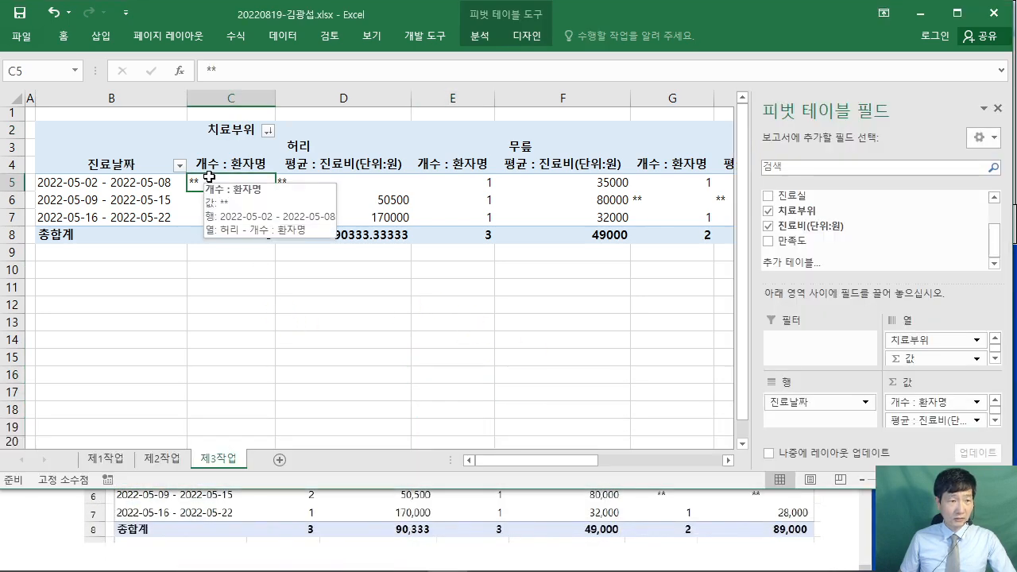
drag(213, 179, 528, 234)
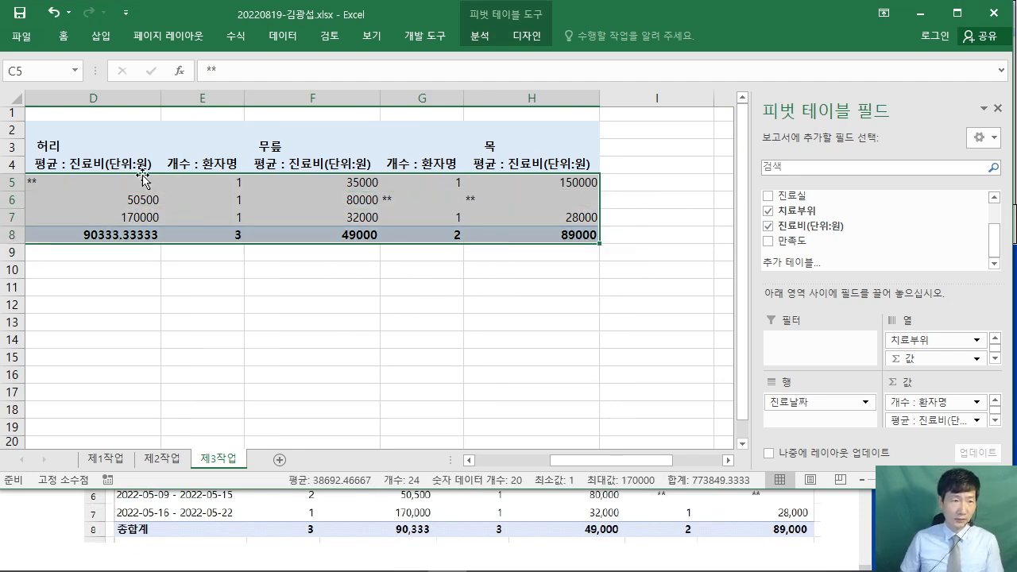
double_click(62, 36)
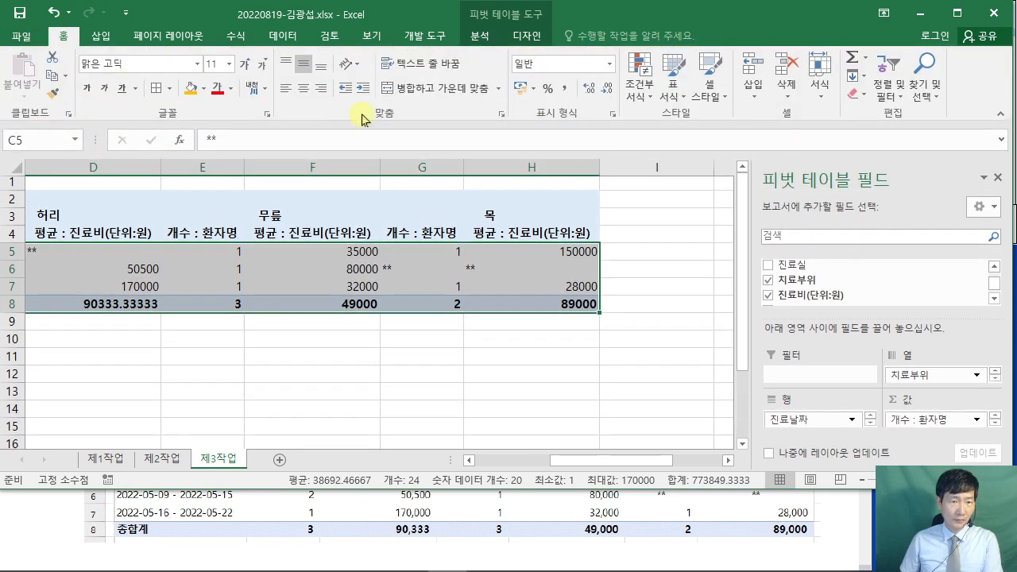
click(304, 90)
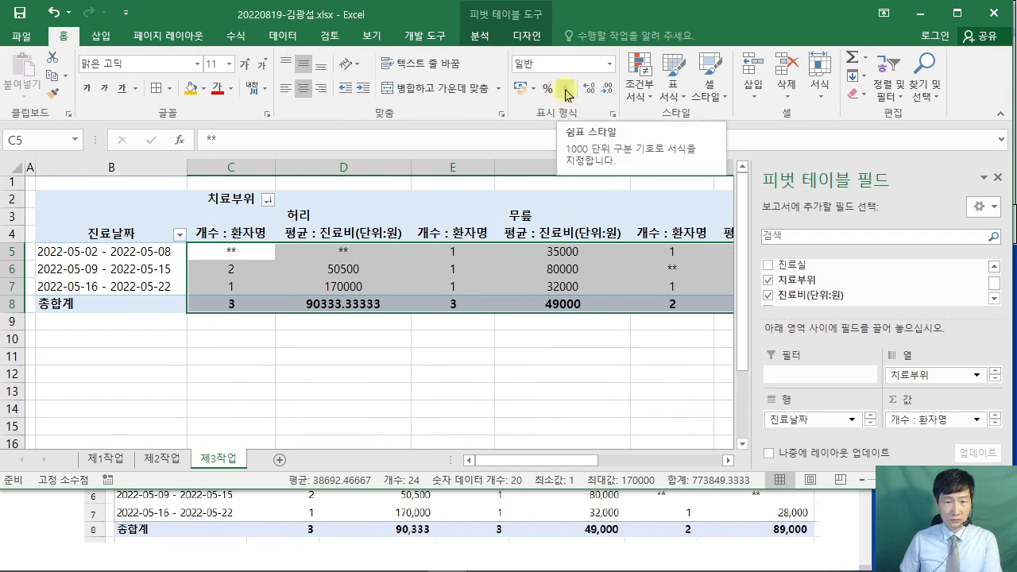
click(565, 89)
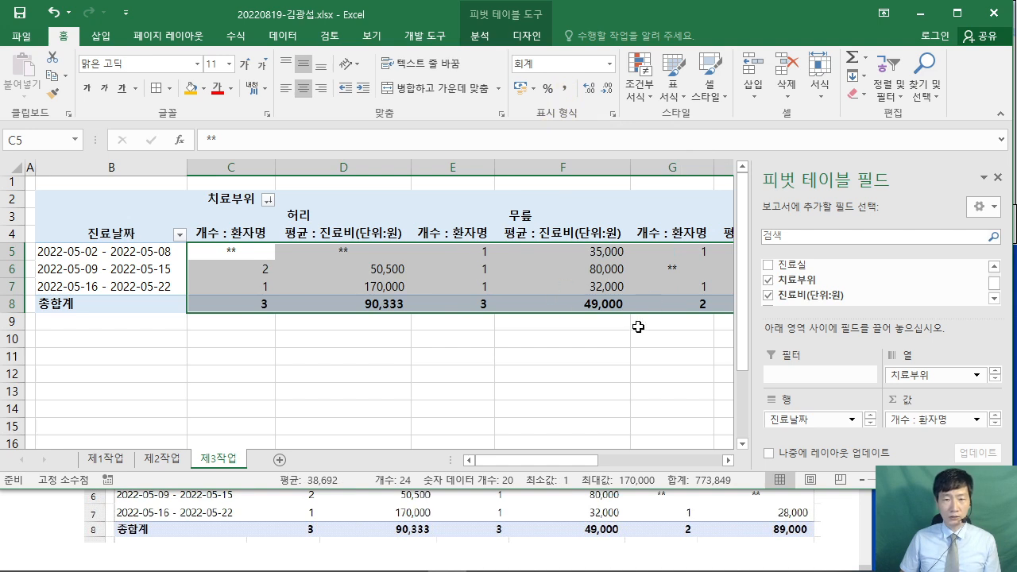
click(658, 351)
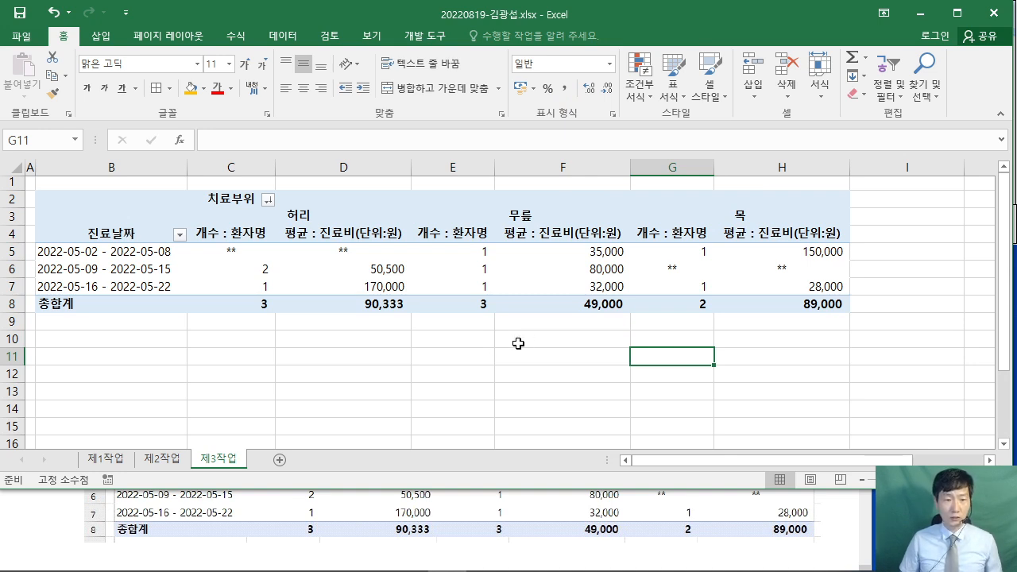
Compare the finished pivot table with the PDF, and read the 제4작업 chart conditions and 출력형태.
click(46, 517)
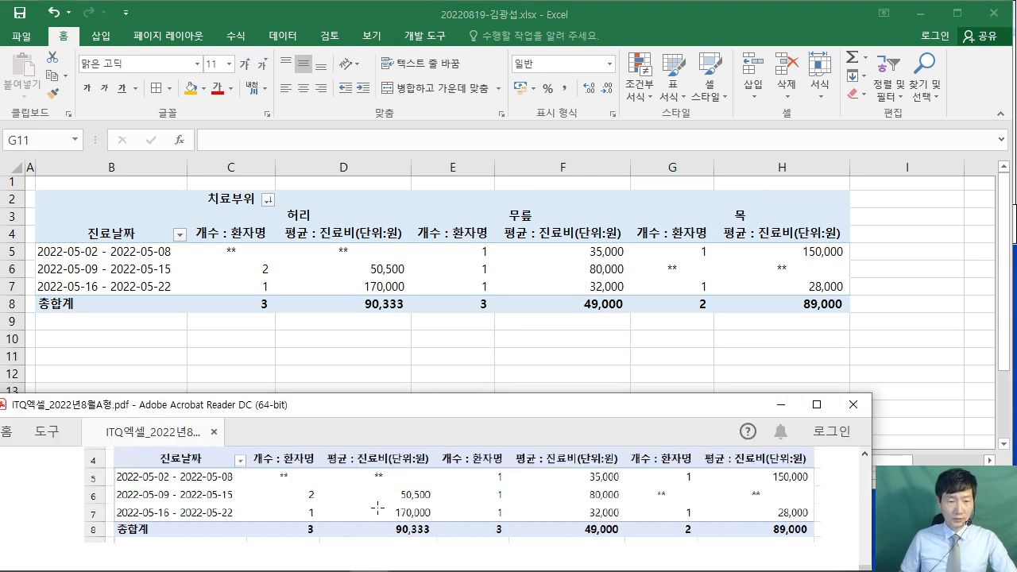
scroll(514, 485, down, 1)
click(817, 404)
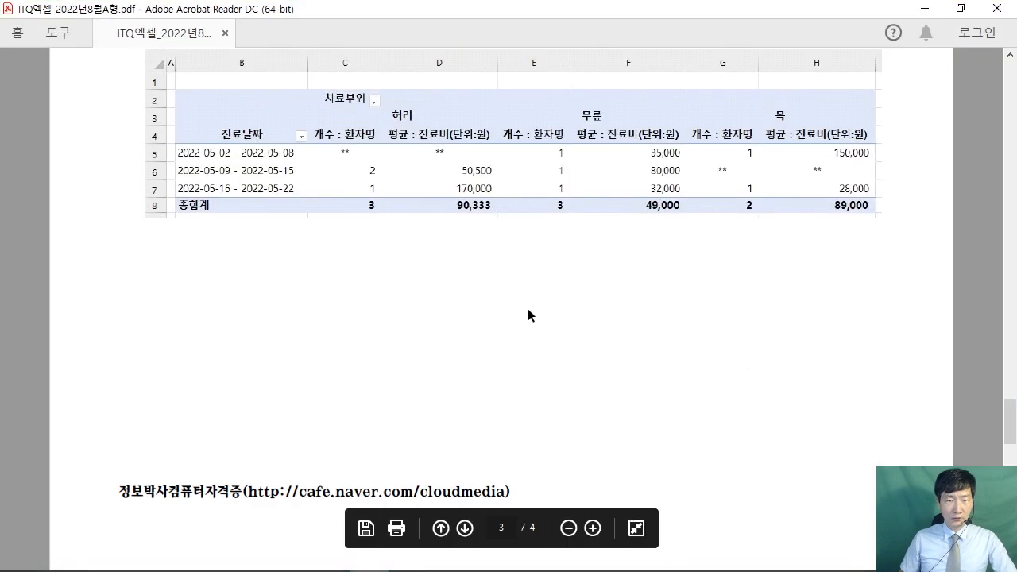
scroll(531, 318, down, 5)
drag(137, 132, 589, 134)
click(474, 133)
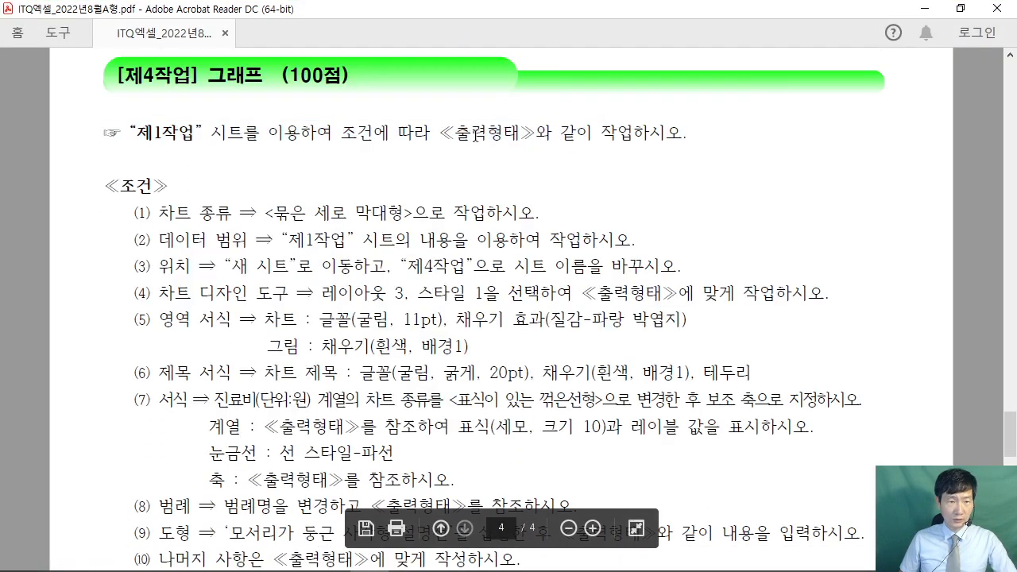
drag(155, 213, 447, 213)
click(331, 239)
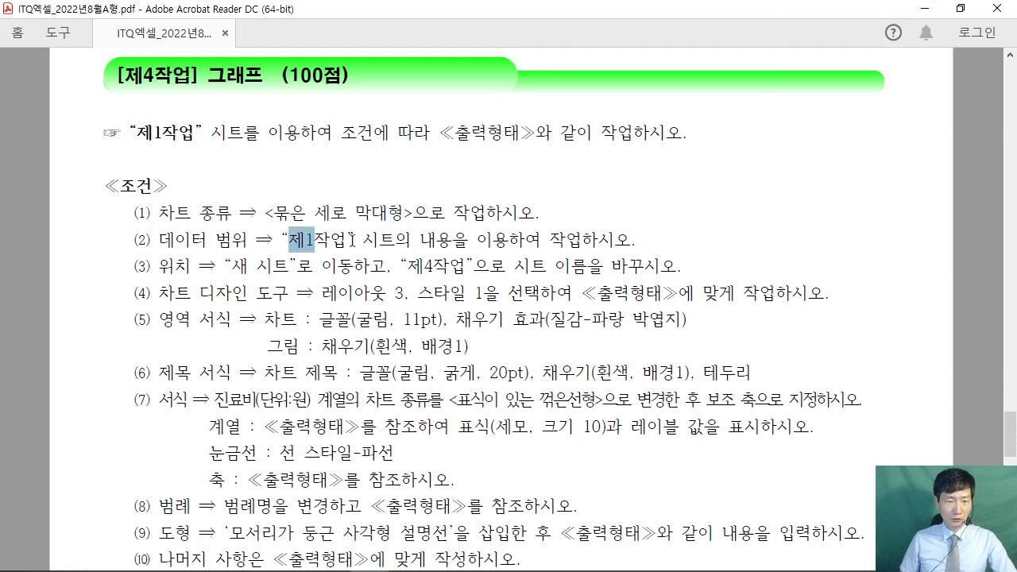
drag(287, 239, 469, 239)
scroll(549, 334, down, 1)
scroll(549, 334, down, 6)
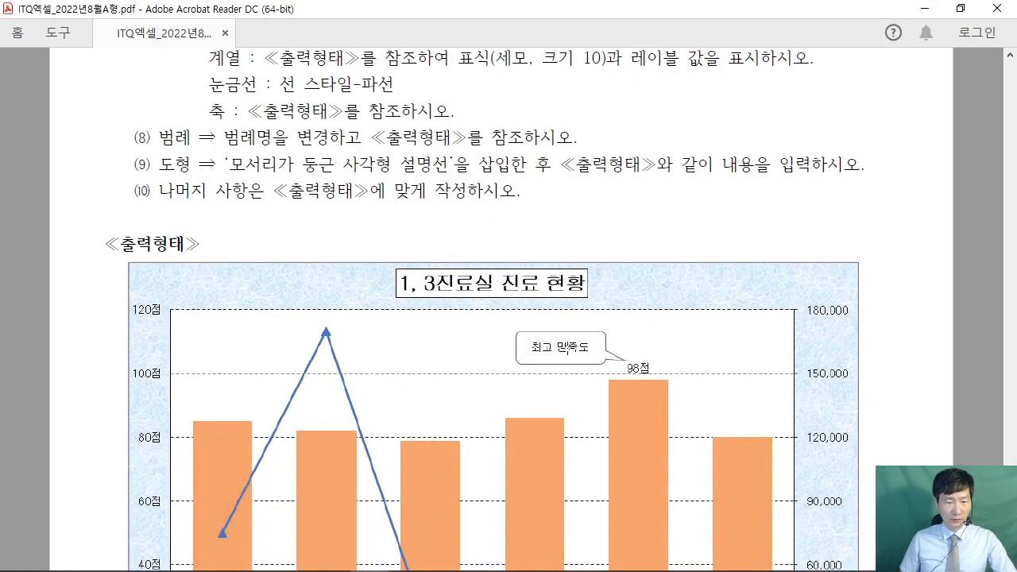
scroll(561, 334, down, 1)
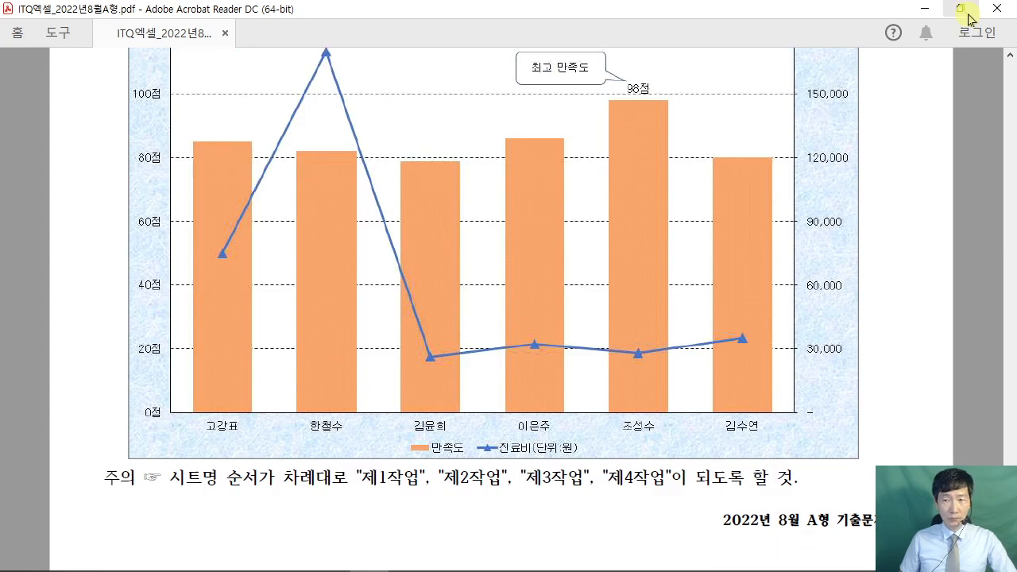
Show the sample chart's category labels and legend in the PDF below Excel, and display the full data table on the 제1작업 sheet.
click(961, 8)
scroll(414, 549, down, 4)
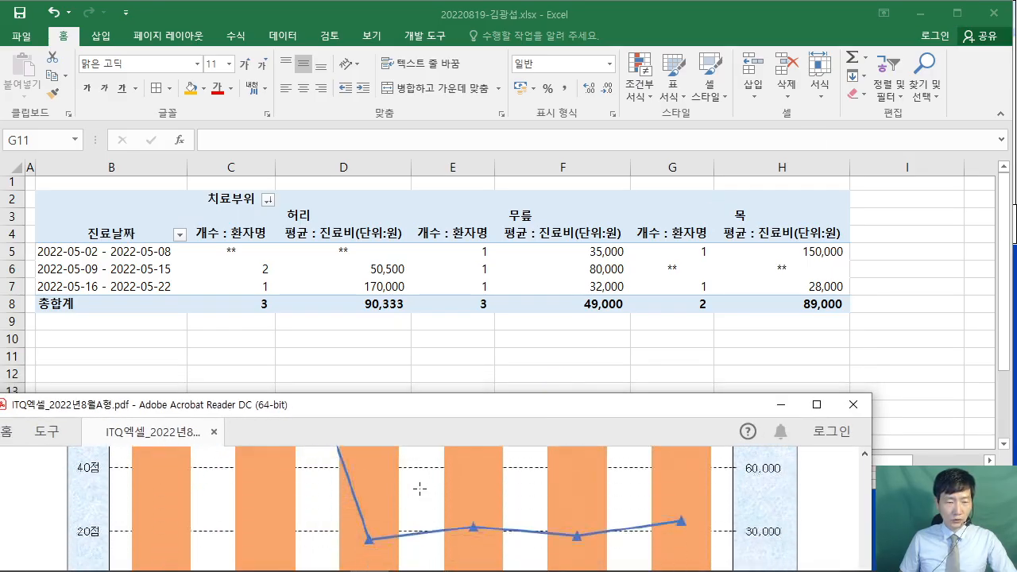
scroll(420, 488, down, 4)
scroll(418, 484, up, 3)
scroll(418, 480, down, 1)
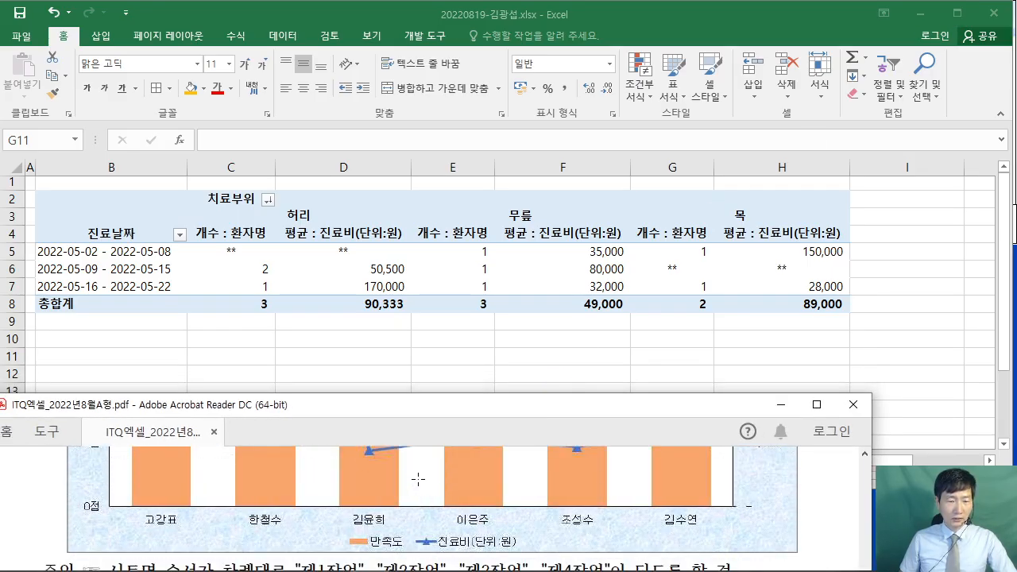
key(alt+Tab)
click(107, 458)
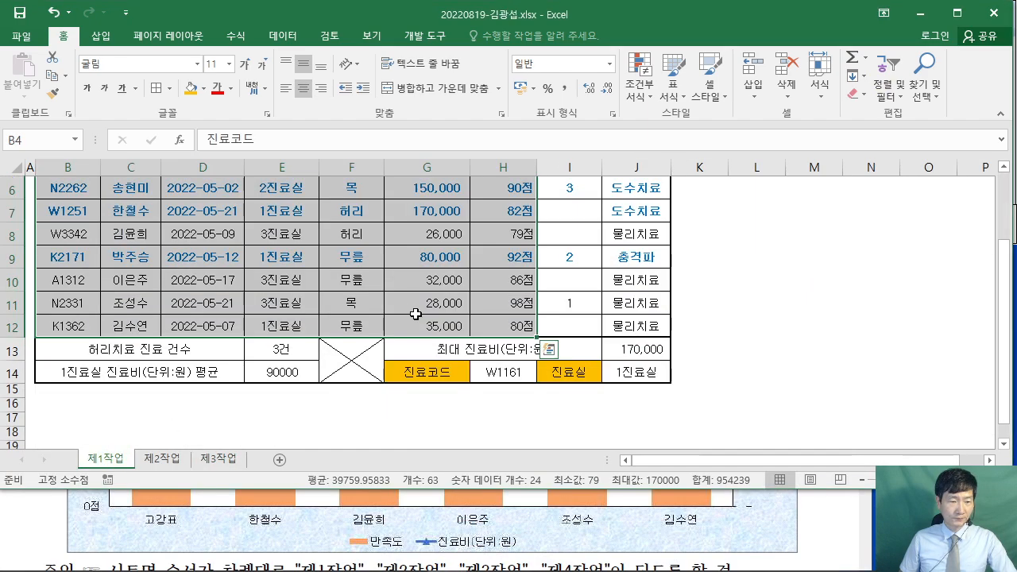
scroll(399, 307, up, 2)
click(752, 240)
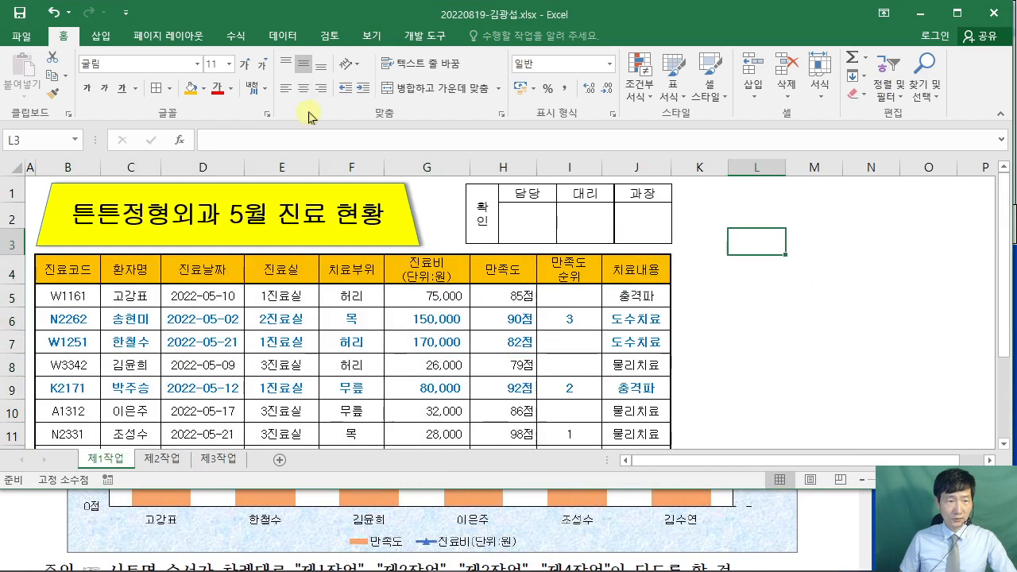
double_click(62, 36)
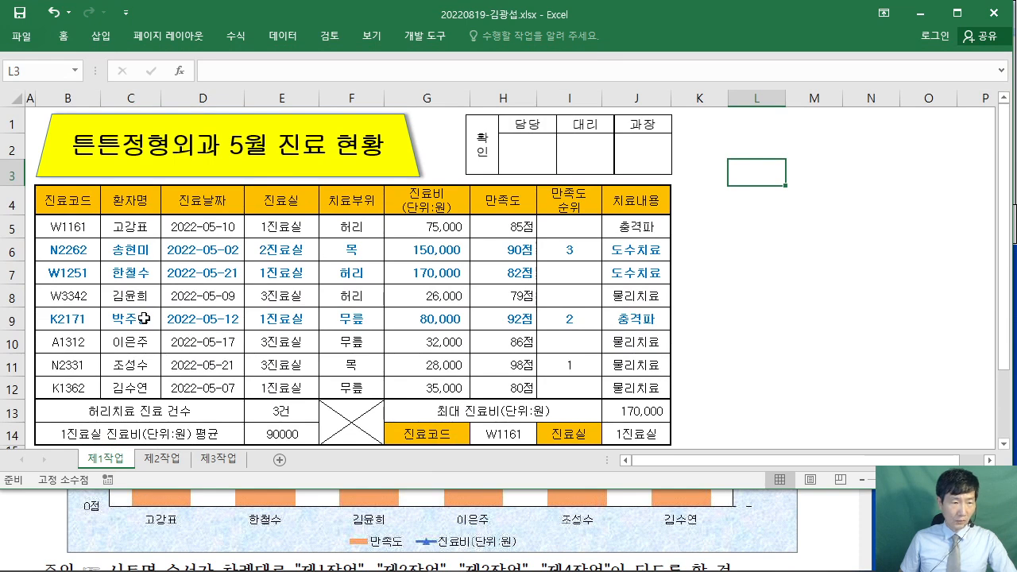
Compare the category names on the sample chart's horizontal axis with the 환자명 column to identify which rows the chart uses.
drag(106, 236, 156, 229)
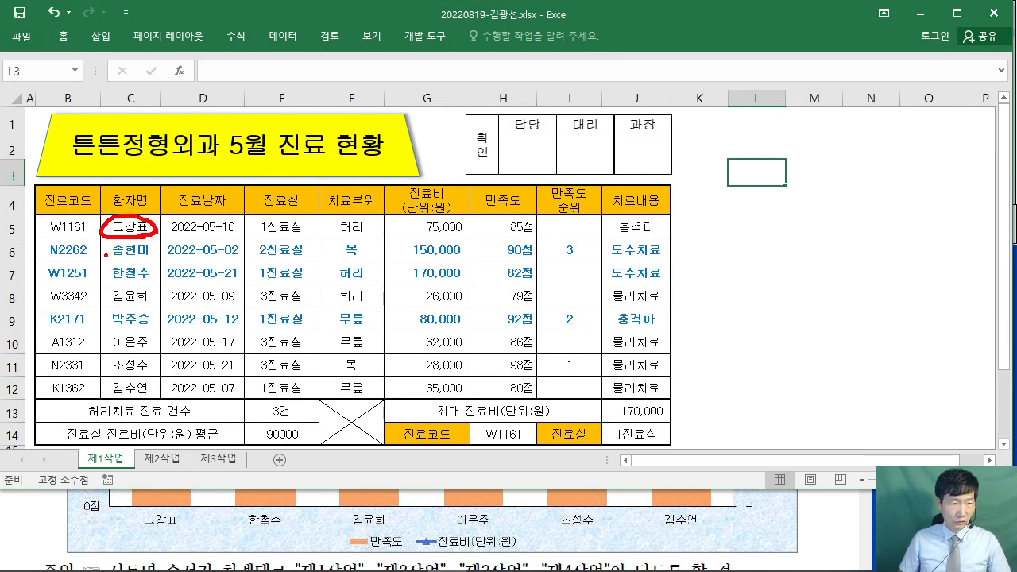
drag(80, 250, 197, 246)
mouse_move(153, 278)
mouse_down()
mouse_move(115, 286)
mouse_move(151, 266)
mouse_up()
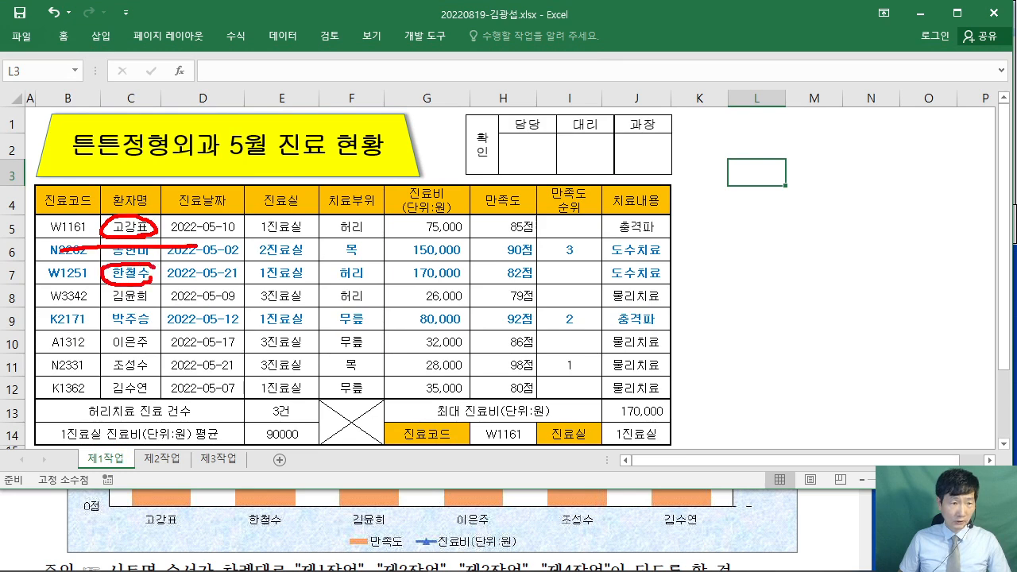
drag(162, 482, 192, 469)
drag(285, 478, 287, 488)
drag(477, 478, 499, 491)
drag(590, 493, 612, 498)
drag(735, 485, 765, 469)
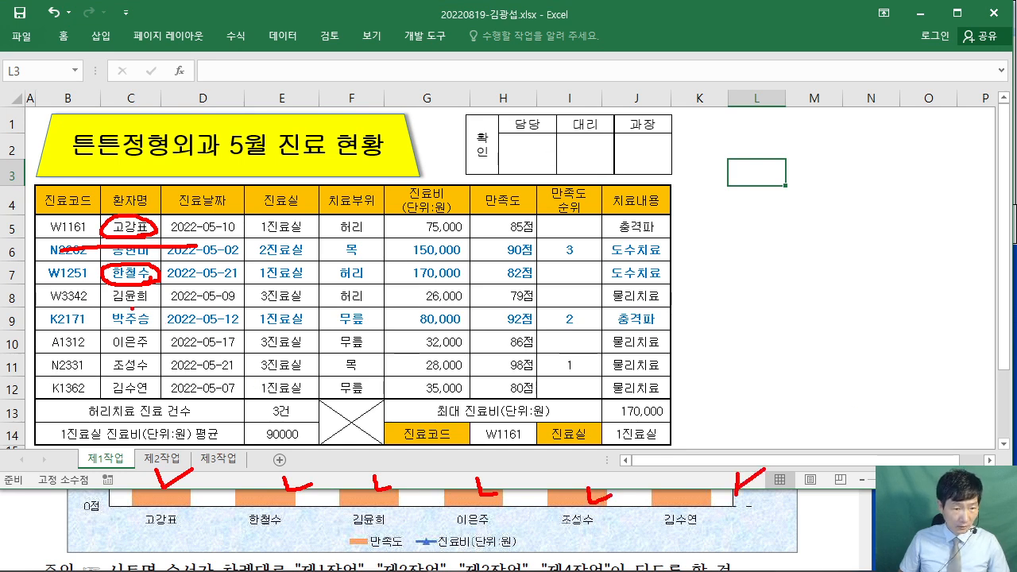
drag(148, 295, 104, 294)
drag(51, 322, 214, 316)
mouse_move(146, 348)
mouse_down()
mouse_move(97, 335)
mouse_move(144, 342)
mouse_up()
mouse_move(113, 375)
mouse_down()
mouse_move(148, 364)
mouse_move(151, 379)
mouse_move(111, 381)
mouse_move(159, 397)
mouse_up()
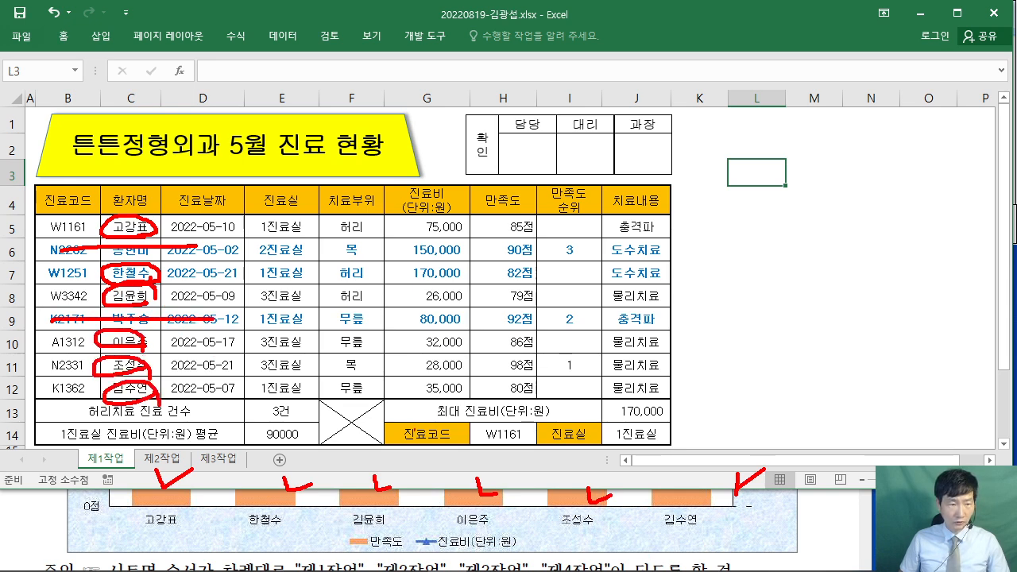
drag(529, 154, 531, 174)
mouse_move(546, 178)
mouse_down()
mouse_move(527, 125)
mouse_move(542, 177)
mouse_up()
mouse_move(513, 219)
mouse_down()
mouse_move(515, 235)
mouse_move(538, 234)
mouse_up()
mouse_move(531, 249)
mouse_down()
mouse_move(495, 226)
mouse_move(529, 249)
mouse_up()
mouse_move(516, 272)
mouse_down()
mouse_move(536, 277)
mouse_move(532, 322)
mouse_move(562, 296)
mouse_up()
drag(488, 177, 799, 192)
drag(467, 258, 763, 256)
drag(462, 320, 793, 310)
drag(579, 114, 631, 113)
mouse_move(592, 114)
mouse_down()
mouse_move(616, 168)
mouse_move(680, 153)
mouse_move(721, 119)
mouse_move(738, 172)
mouse_move(795, 120)
mouse_move(786, 164)
mouse_move(812, 119)
mouse_move(843, 136)
mouse_up()
mouse_move(102, 185)
mouse_down()
mouse_move(98, 196)
mouse_move(153, 193)
mouse_move(103, 186)
mouse_up()
mouse_move(585, 202)
mouse_down()
mouse_move(575, 216)
mouse_move(612, 199)
mouse_move(626, 235)
mouse_move(641, 211)
mouse_move(660, 223)
mouse_up()
mouse_move(669, 211)
mouse_down()
mouse_move(691, 200)
mouse_move(708, 221)
mouse_up()
drag(710, 193, 711, 275)
drag(771, 202, 849, 224)
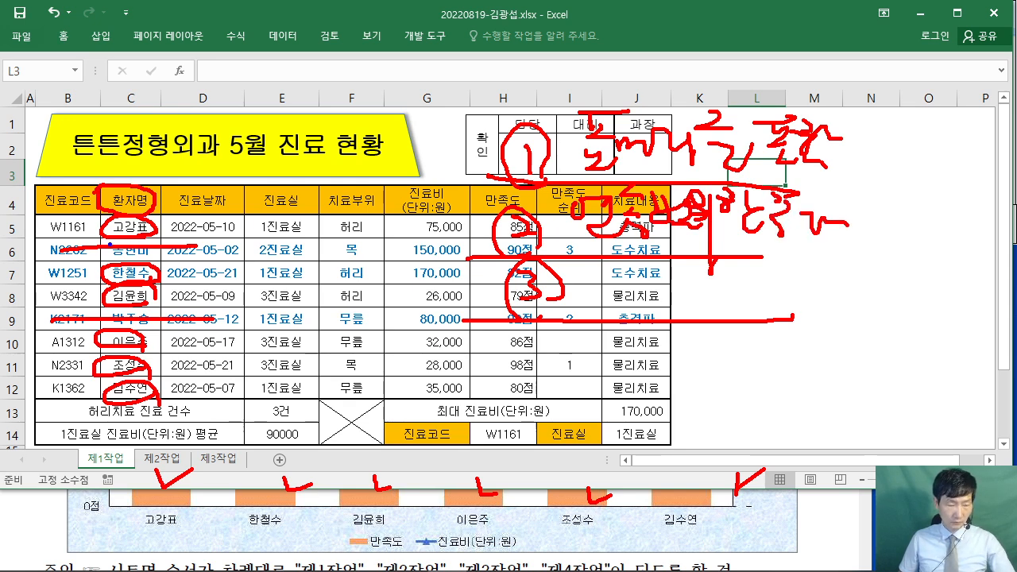
mouse_move(96, 183)
mouse_down()
mouse_move(114, 215)
mouse_move(161, 236)
mouse_up()
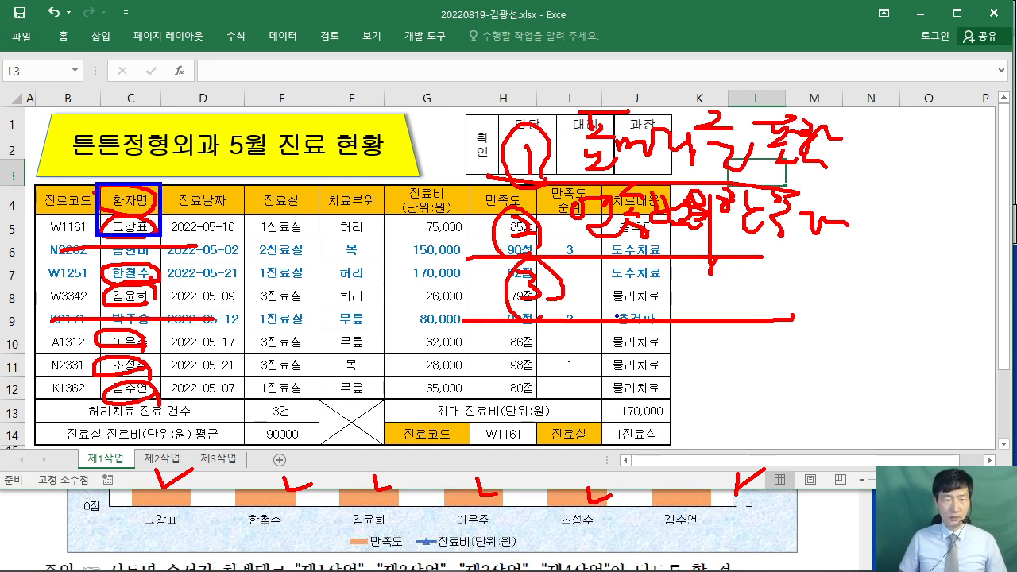
Check the legend entries of the sample chart in the PDF to identify which value columns of the 제1작업 table the chart needs.
mouse_move(612, 277)
mouse_down()
mouse_move(640, 282)
mouse_move(724, 262)
mouse_move(749, 288)
mouse_move(815, 304)
mouse_up()
drag(790, 289, 813, 288)
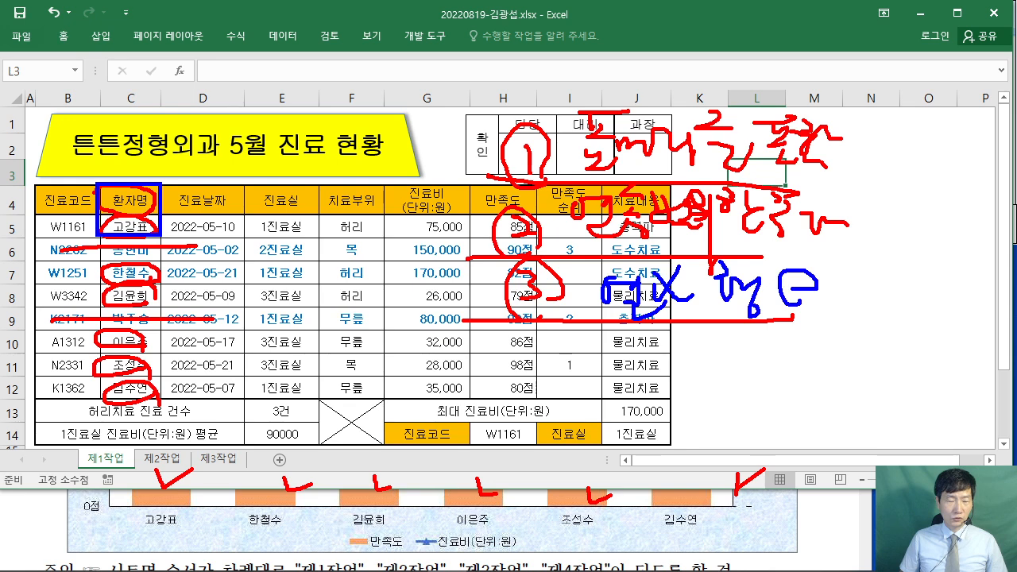
drag(36, 255, 36, 372)
drag(27, 355, 46, 356)
drag(17, 291, 49, 318)
drag(48, 296, 17, 313)
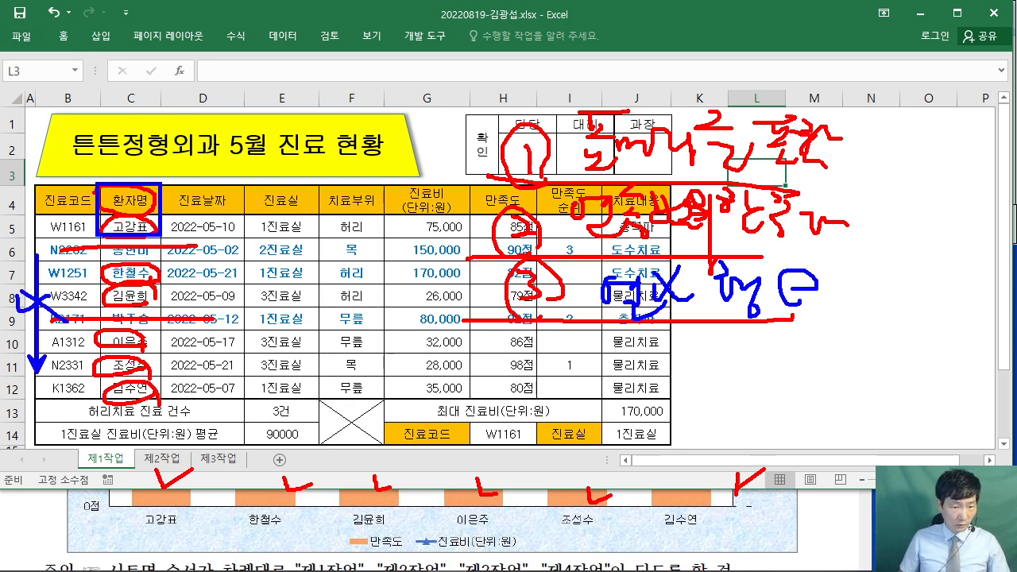
drag(348, 561, 551, 559)
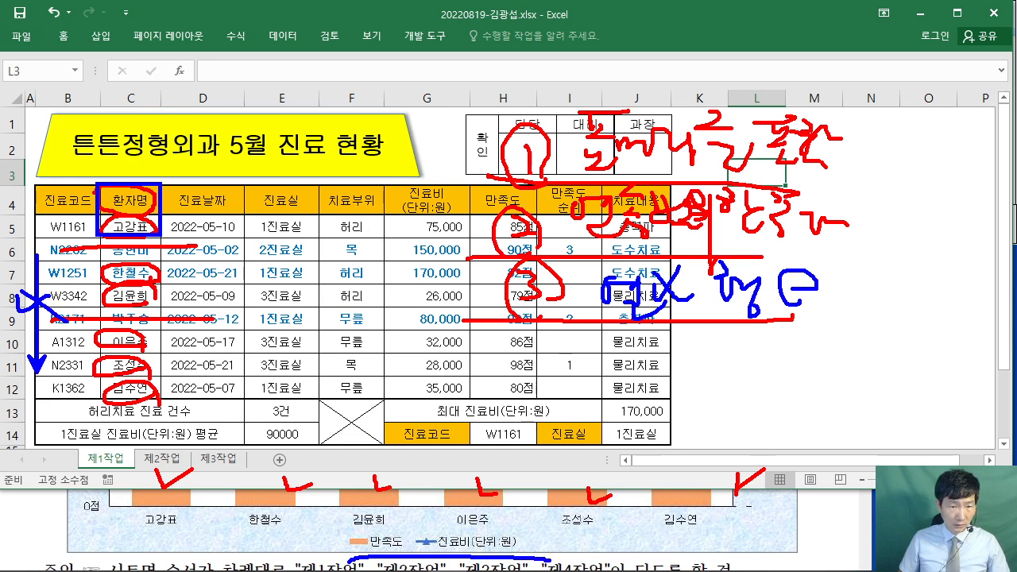
Work out the separate cell blocks of the 환자명, 진료비 and 만족도 columns that form the chart's data range.
mouse_move(384, 184)
mouse_down()
mouse_move(416, 226)
mouse_move(534, 236)
mouse_up()
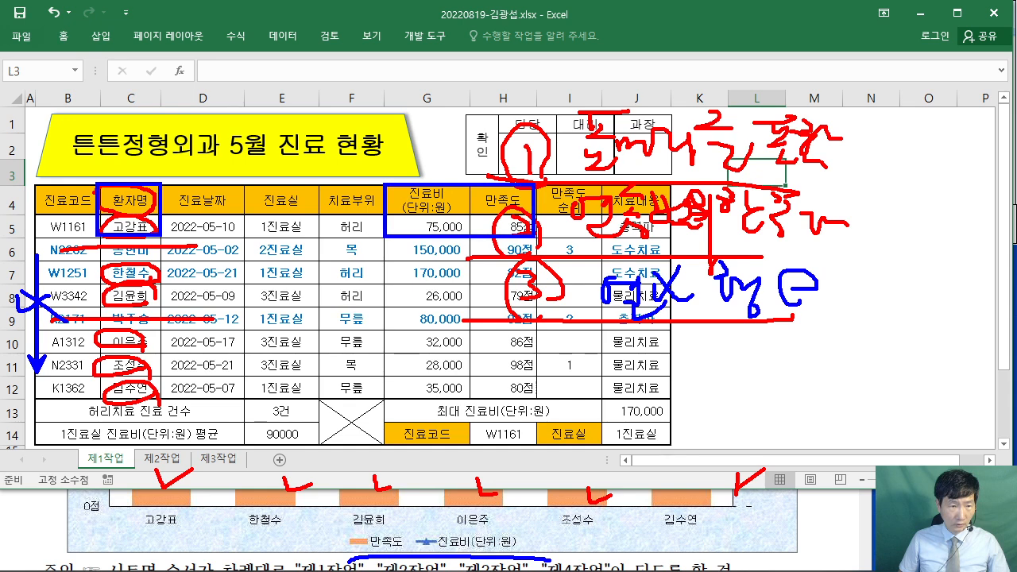
mouse_move(136, 188)
mouse_down()
mouse_move(121, 222)
mouse_move(164, 188)
mouse_up()
mouse_move(440, 202)
mouse_down()
mouse_move(468, 215)
mouse_move(429, 178)
mouse_up()
mouse_move(107, 271)
mouse_down()
mouse_move(101, 262)
mouse_move(101, 309)
mouse_move(120, 275)
mouse_move(144, 289)
mouse_move(137, 270)
mouse_up()
mouse_move(388, 252)
mouse_down()
mouse_move(388, 311)
mouse_move(524, 312)
mouse_move(445, 251)
mouse_up()
drag(469, 259, 483, 274)
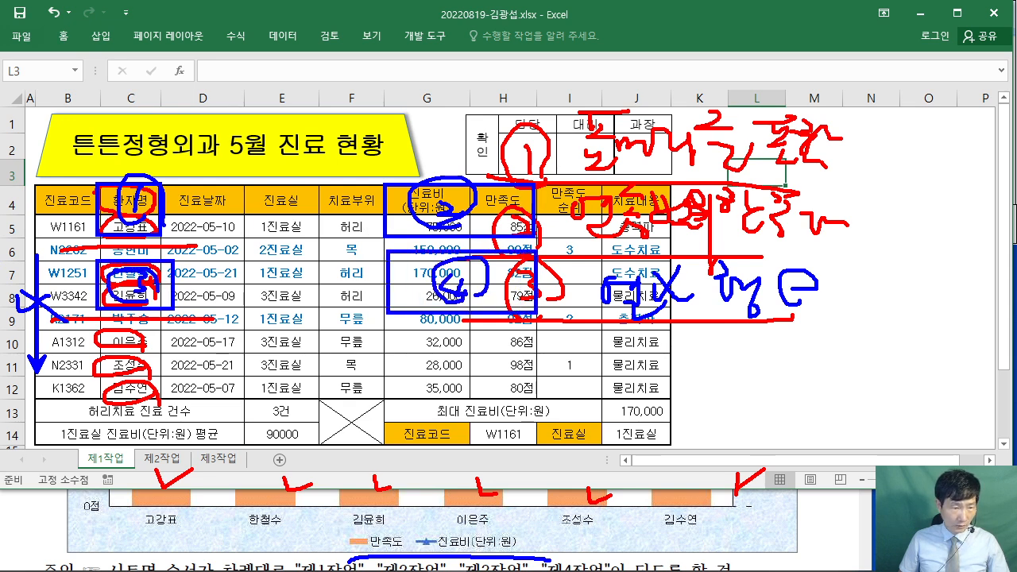
drag(98, 332, 164, 399)
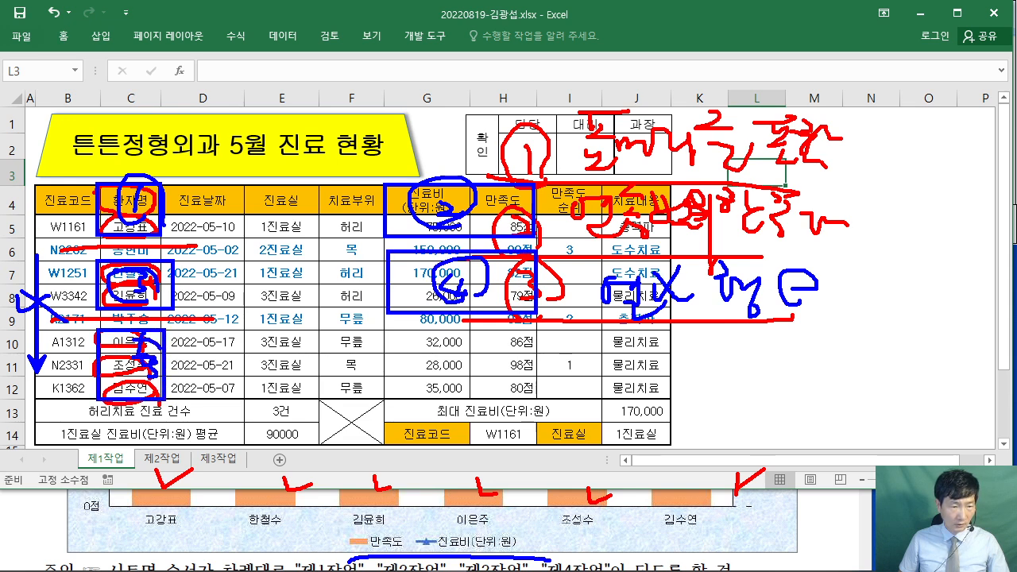
drag(151, 334, 188, 367)
mouse_move(379, 333)
mouse_down()
mouse_move(544, 374)
mouse_move(374, 329)
mouse_up()
mouse_move(475, 342)
mouse_down()
mouse_move(465, 380)
mouse_move(485, 350)
mouse_up()
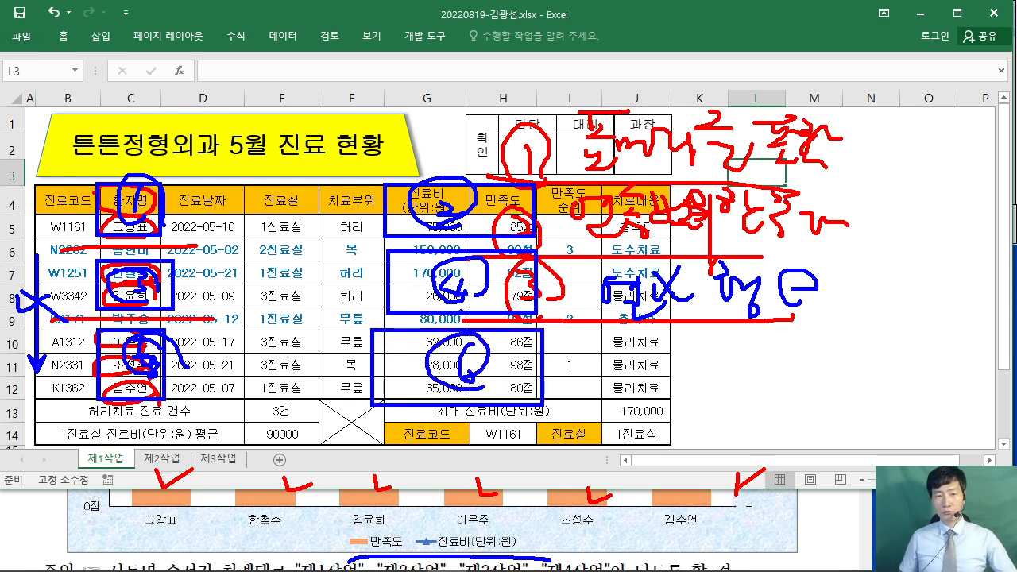
key(Escape)
Select C4:C5, G4:H5, C7:C8, G7:H8, C10:C12 and G10:H12 together and create a default column chart on a new chart sheet.
drag(125, 193, 134, 228)
key(ctrl+2)
drag(465, 53, 589, 124)
drag(516, 64, 568, 116)
mouse_move(389, 145)
mouse_down()
mouse_move(474, 185)
mouse_move(517, 231)
mouse_up()
key(Escape)
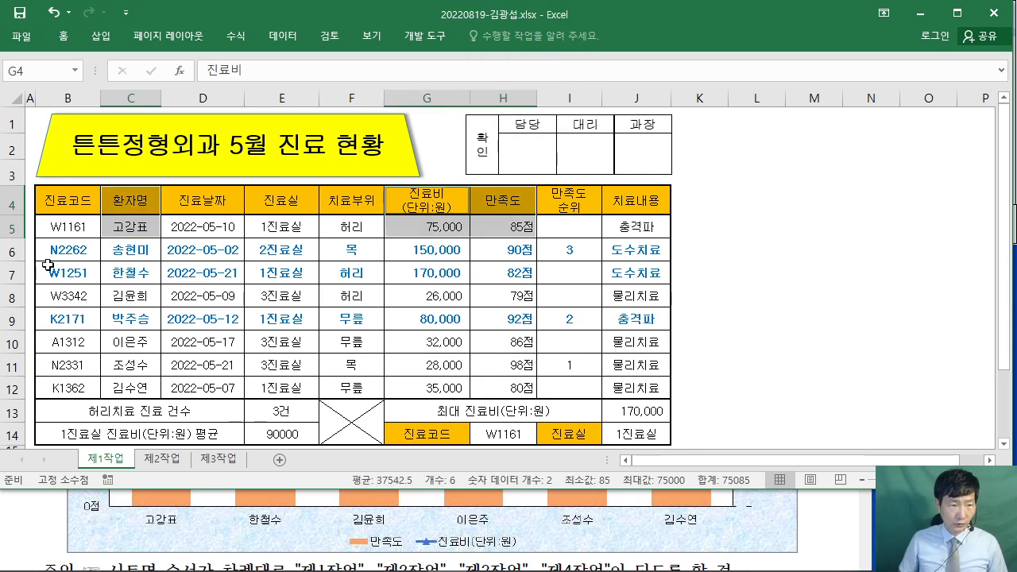
drag(120, 272, 124, 295)
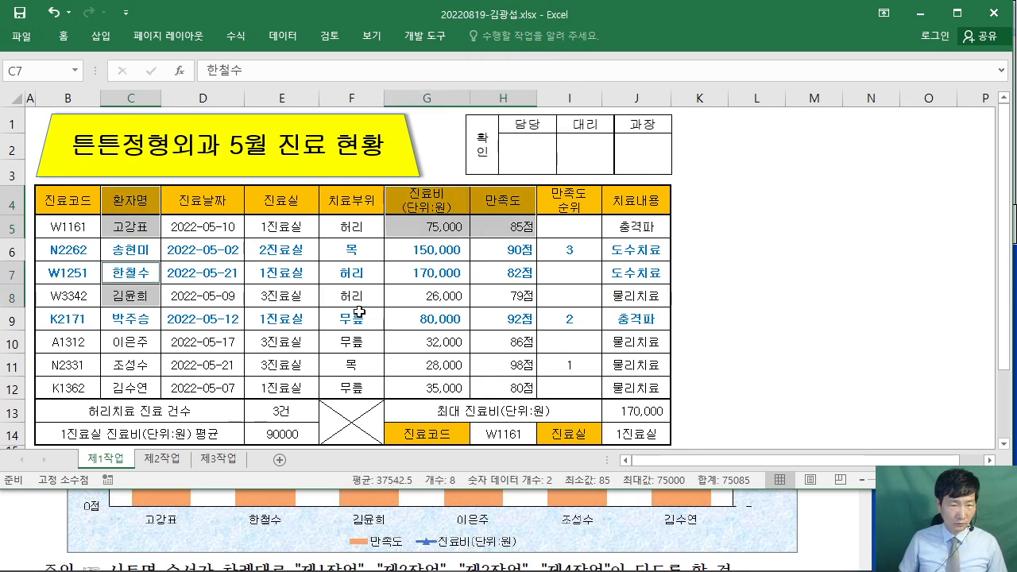
drag(418, 272, 518, 297)
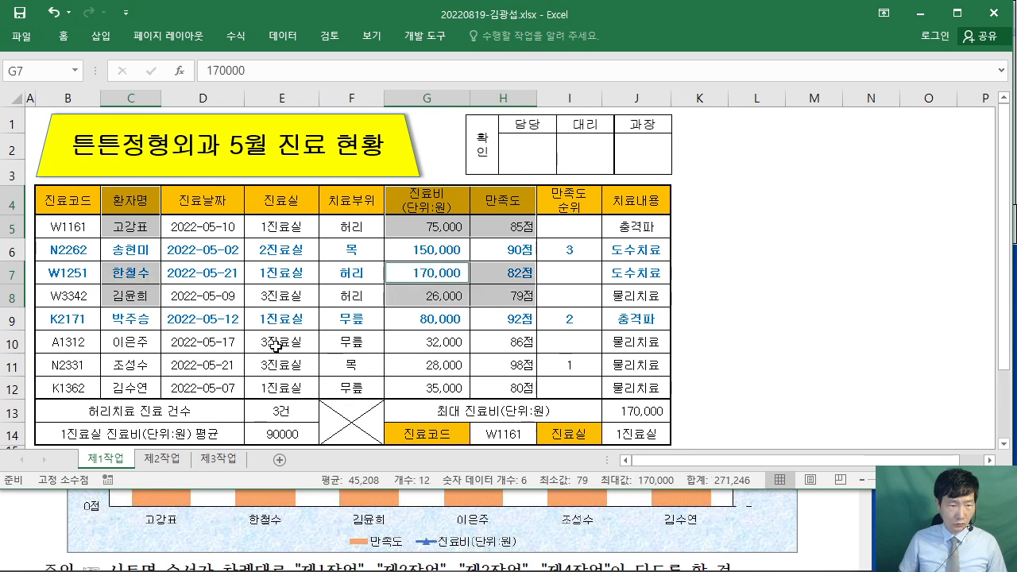
drag(129, 343, 140, 389)
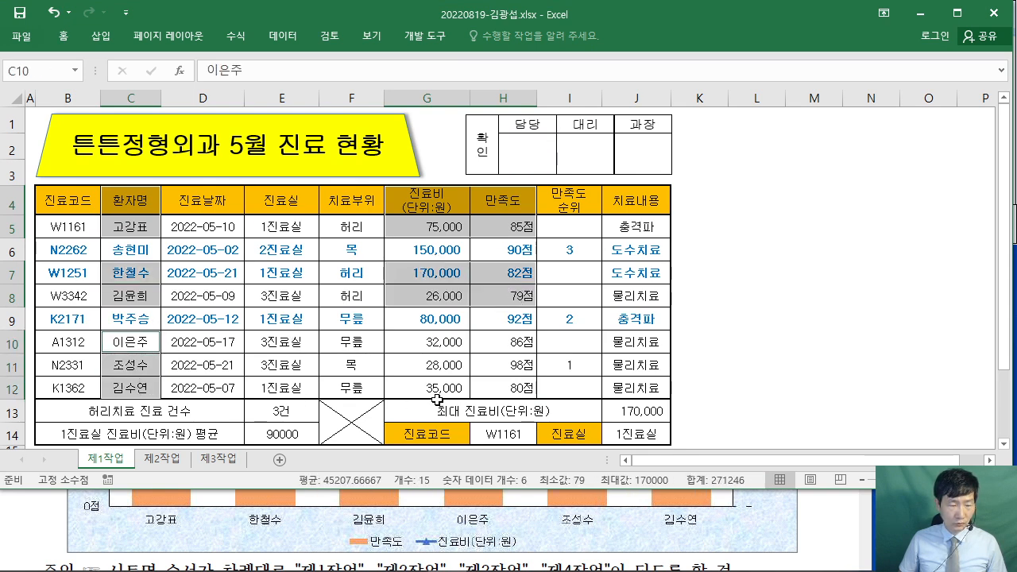
drag(405, 338, 499, 394)
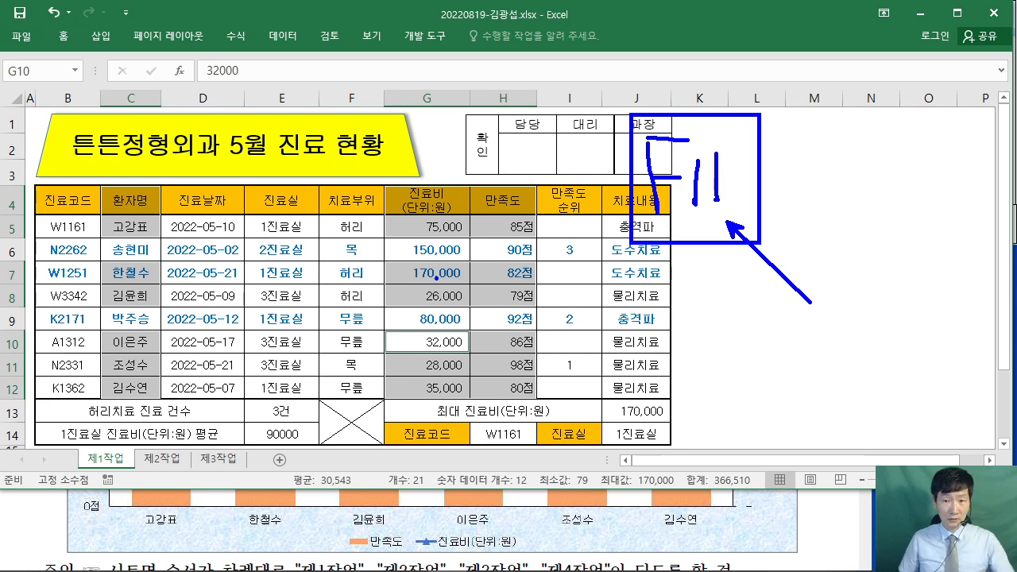
key(Escape)
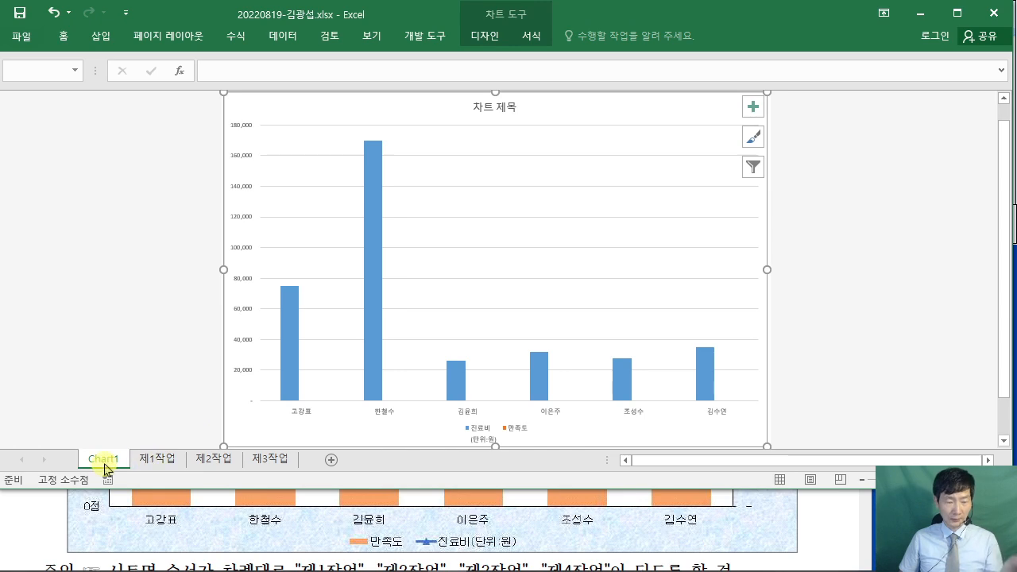
Check the sheet-name note below the sample chart in the PDF and rename the new chart sheet 제4작업.
click(830, 539)
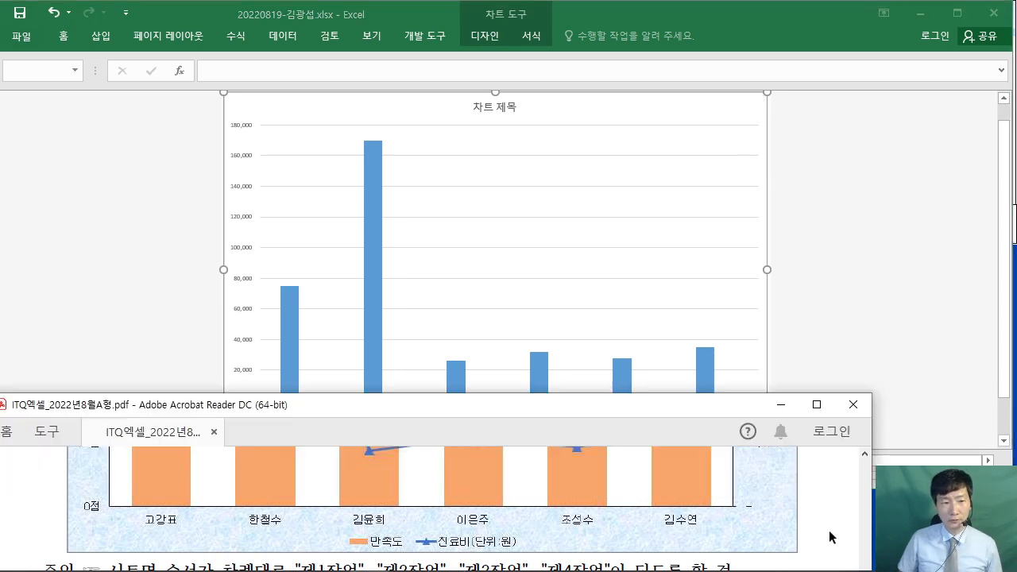
scroll(817, 520, up, 3)
scroll(824, 515, down, 5)
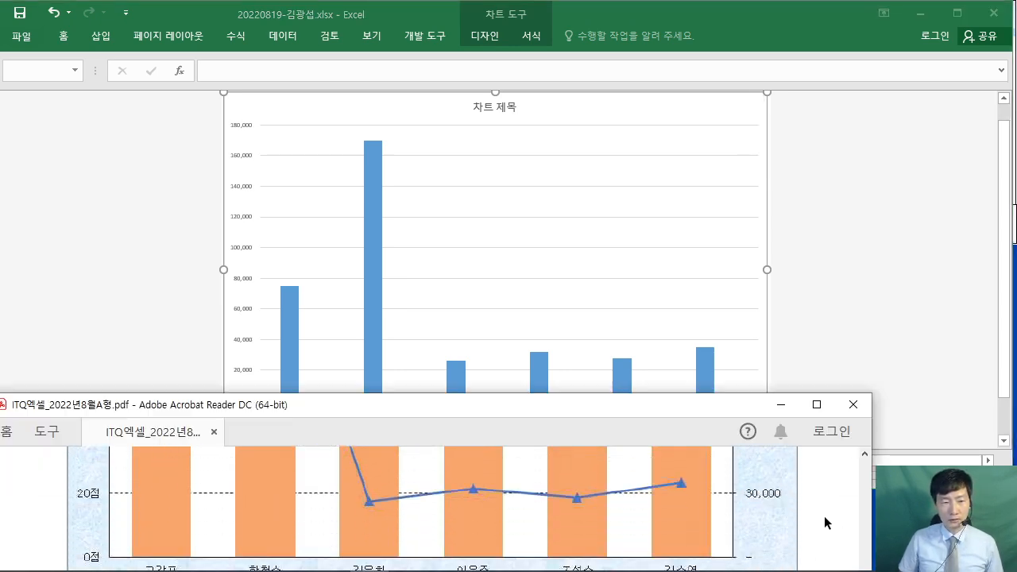
scroll(288, 504, up, 1)
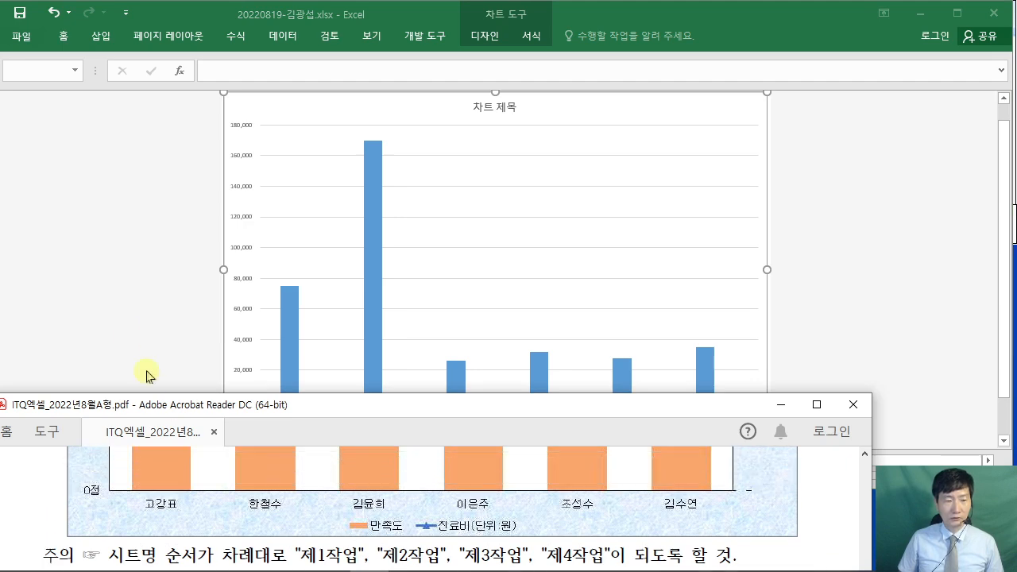
click(221, 386)
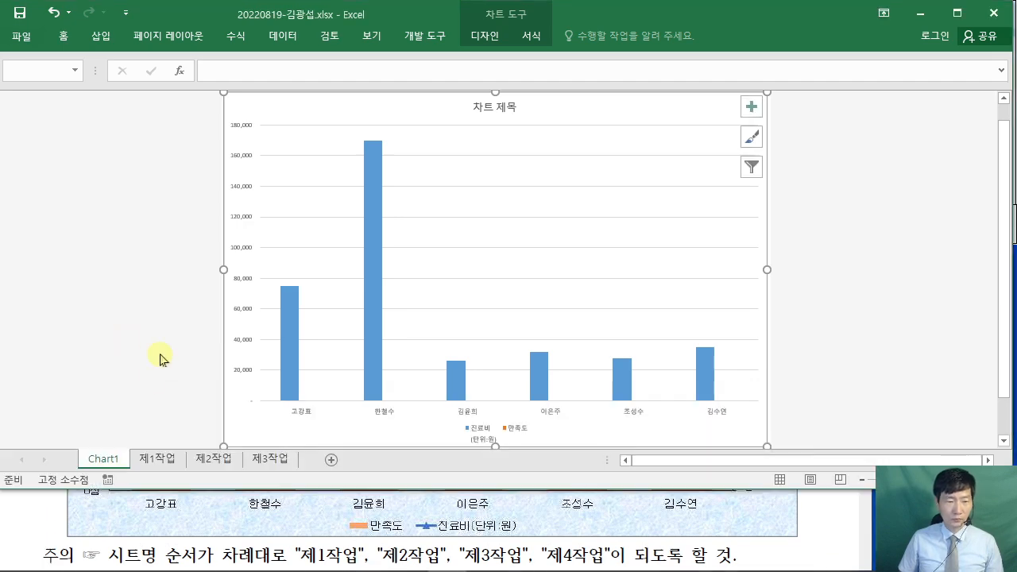
double_click(104, 460)
text(제4작업)
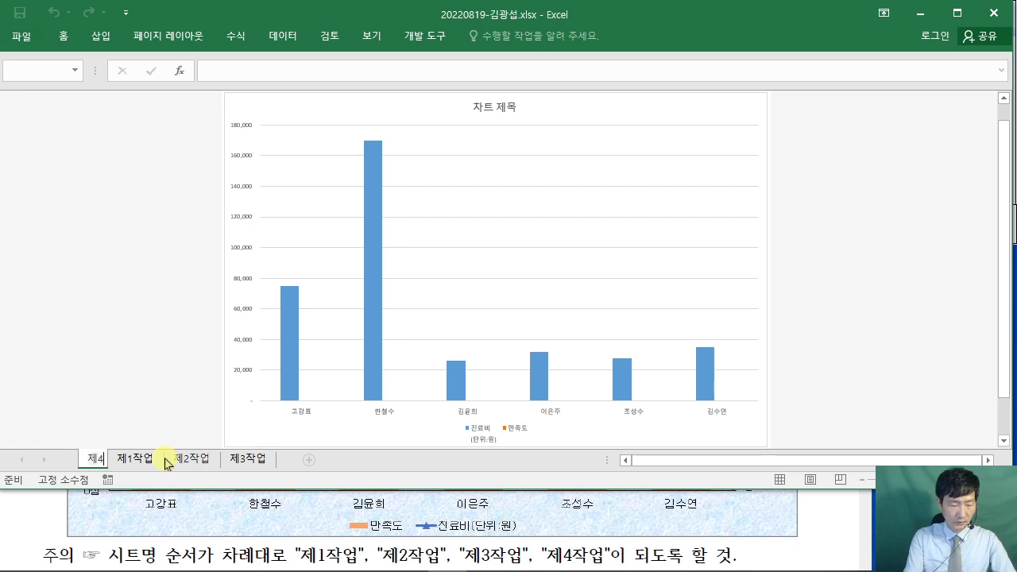
key(Return)
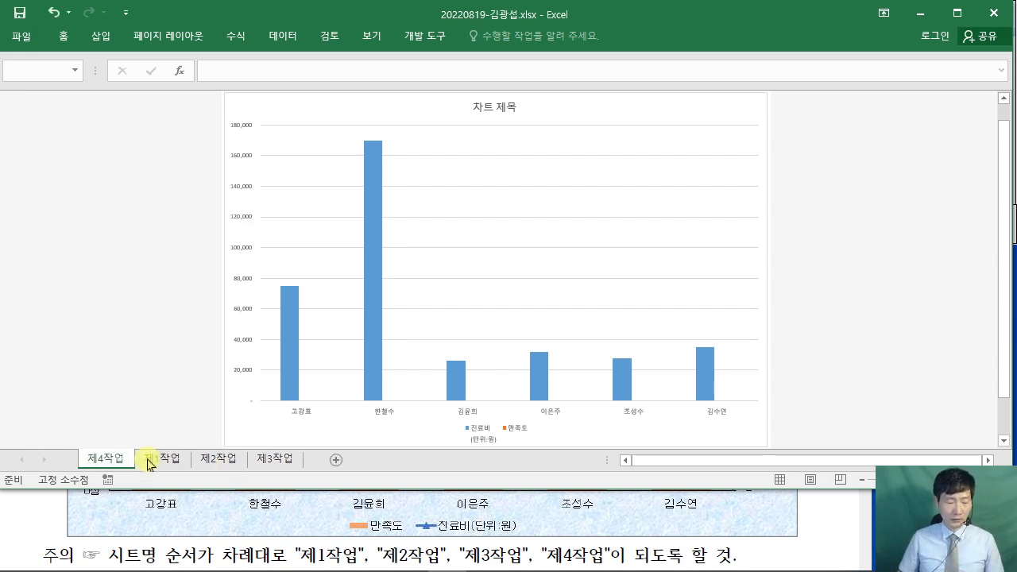
Move the 제4작업 chart sheet to the end of the workbook, after 제3작업.
key(ctrl+2)
mouse_move(133, 469)
mouse_down()
mouse_move(121, 475)
mouse_move(311, 443)
mouse_up()
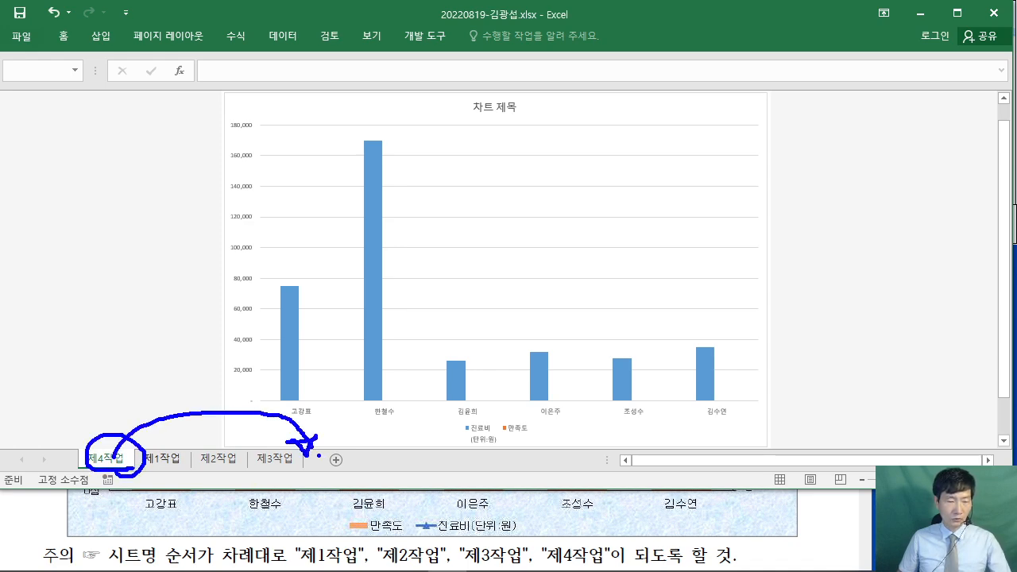
key(Escape)
drag(106, 459, 313, 462)
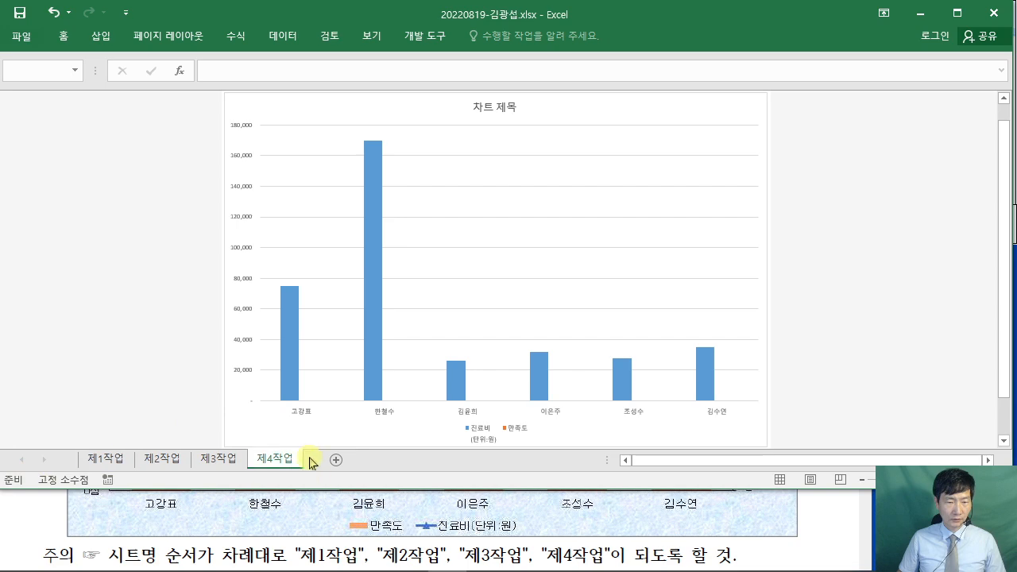
Read the 제4작업 conditions in the PDF on chart type, data range, location and chart design.
click(856, 543)
scroll(837, 560, up, 2)
scroll(837, 561, up, 9)
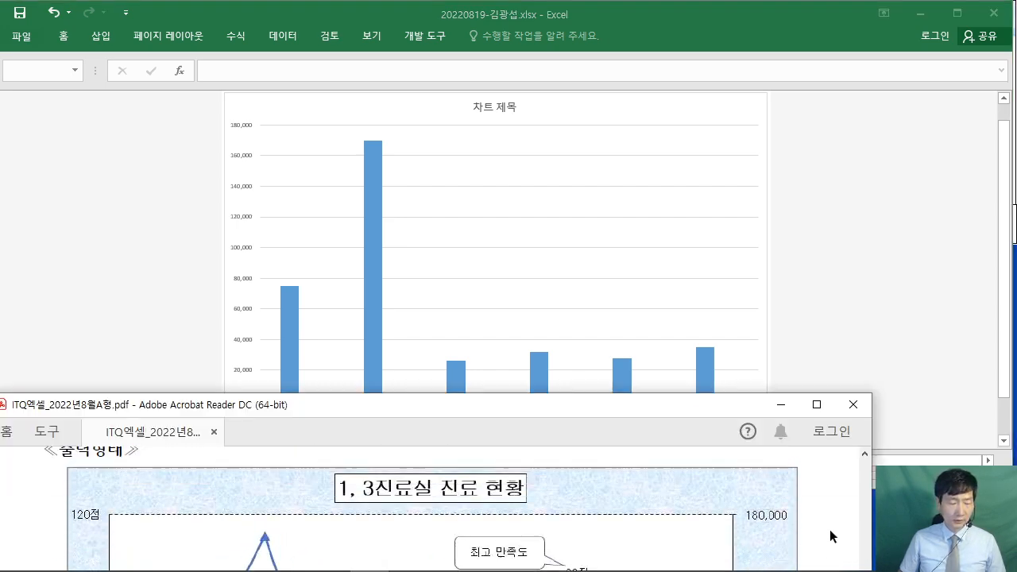
scroll(831, 536, up, 8)
scroll(829, 529, up, 5)
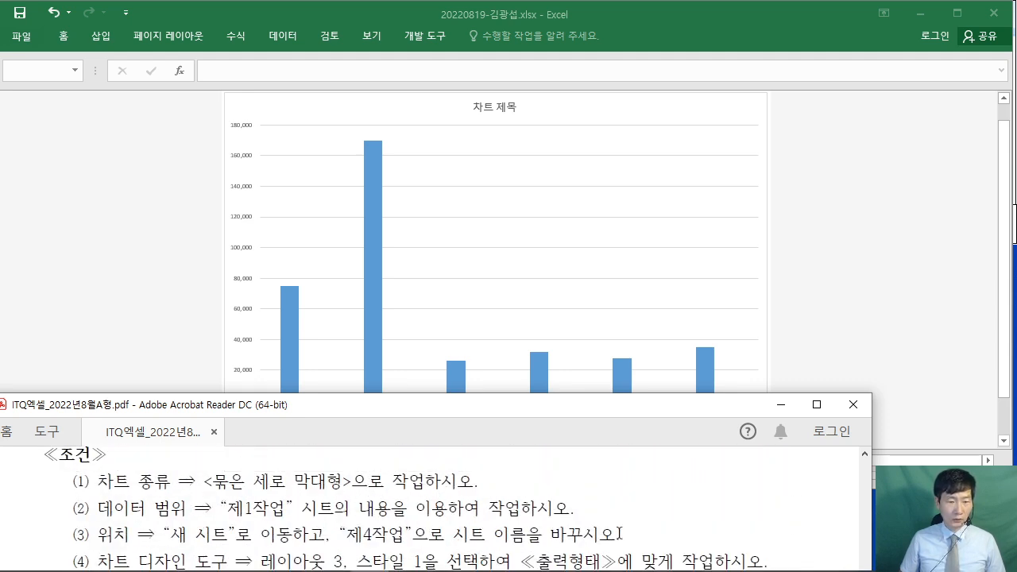
scroll(155, 525, down, 1)
drag(99, 509, 593, 508)
click(538, 518)
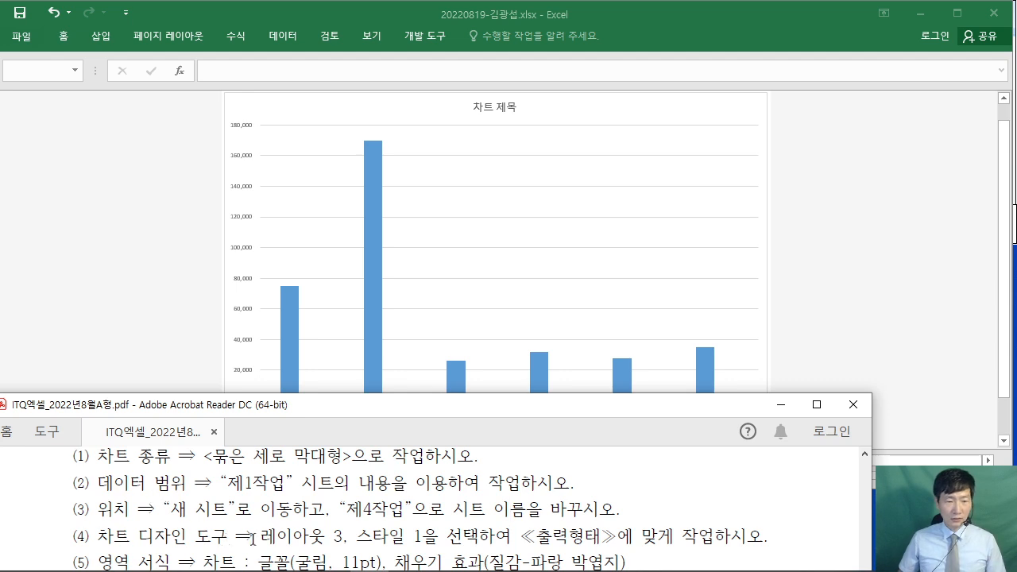
Apply quick layout 레이아웃 3 and chart style 스타일 1 to the chart on the 제4작업 sheet.
click(799, 294)
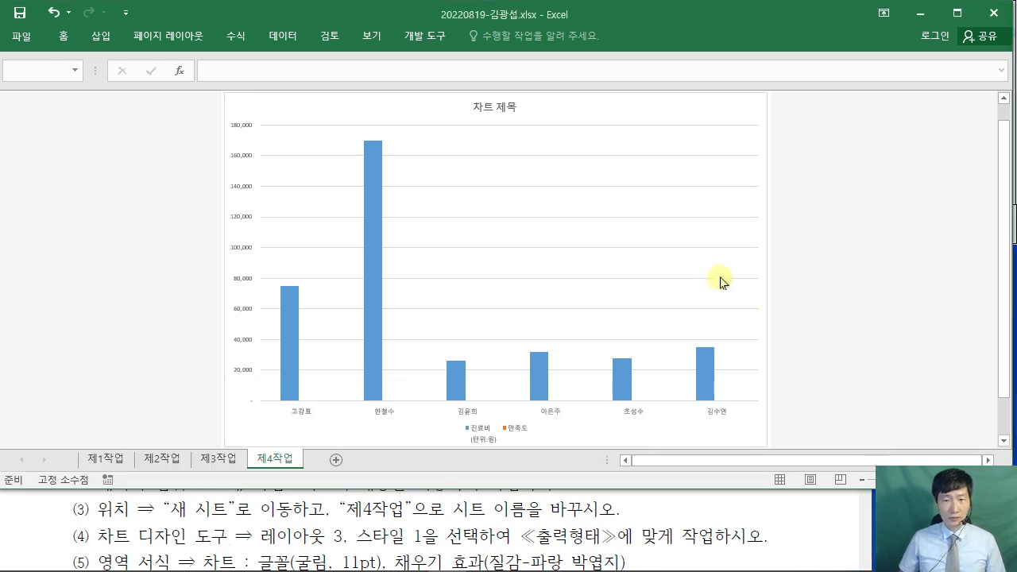
click(750, 101)
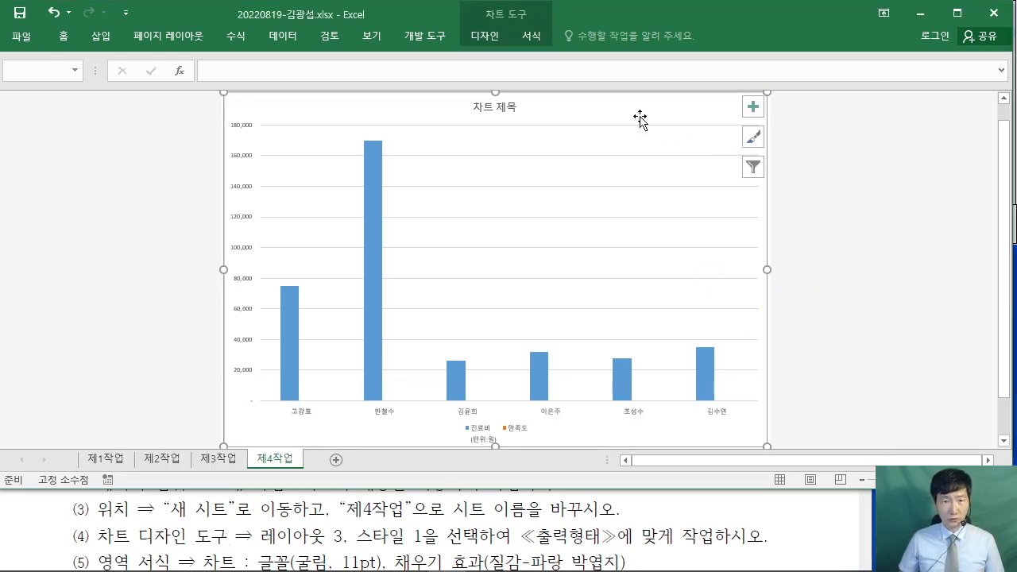
double_click(497, 38)
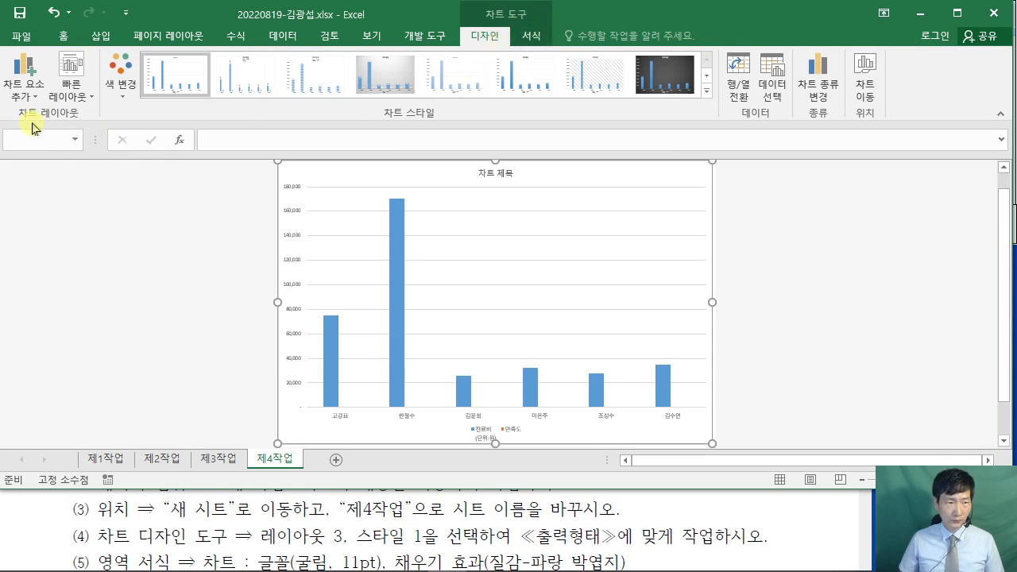
click(72, 93)
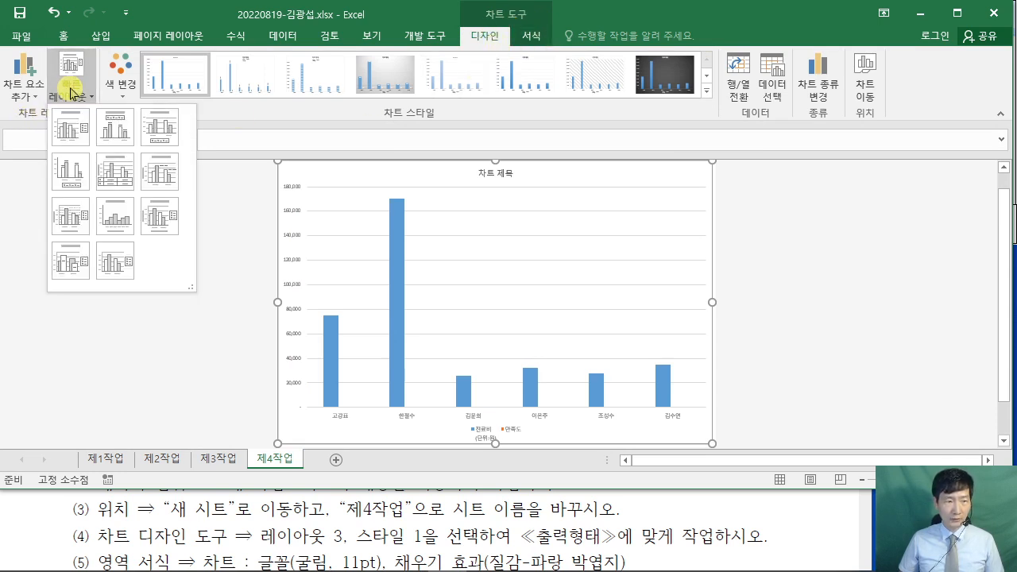
click(154, 125)
click(181, 80)
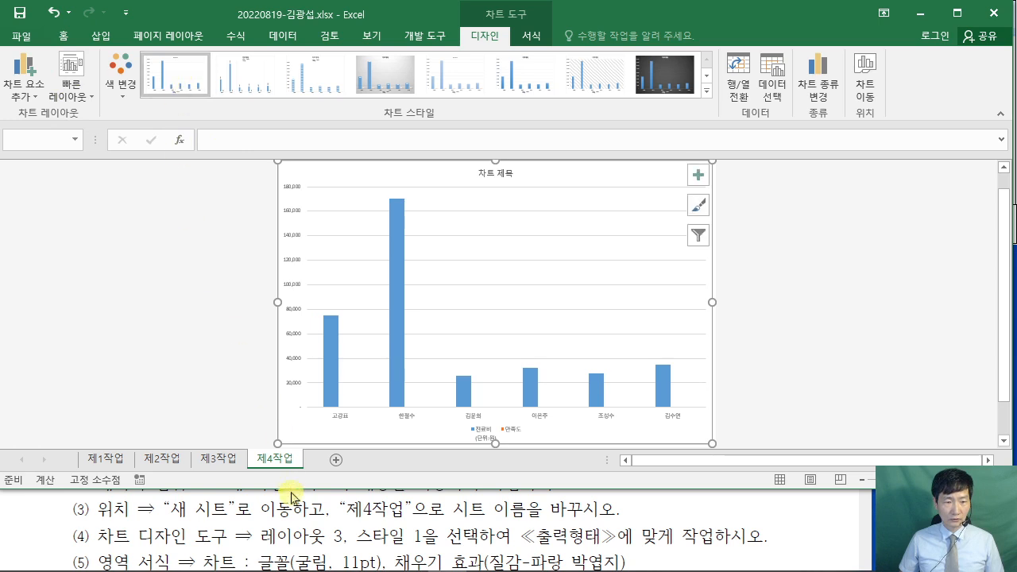
Show condition (5) 영역 서식 in the PDF and select the whole chart area for font formatting.
click(765, 525)
scroll(784, 522, down, 2)
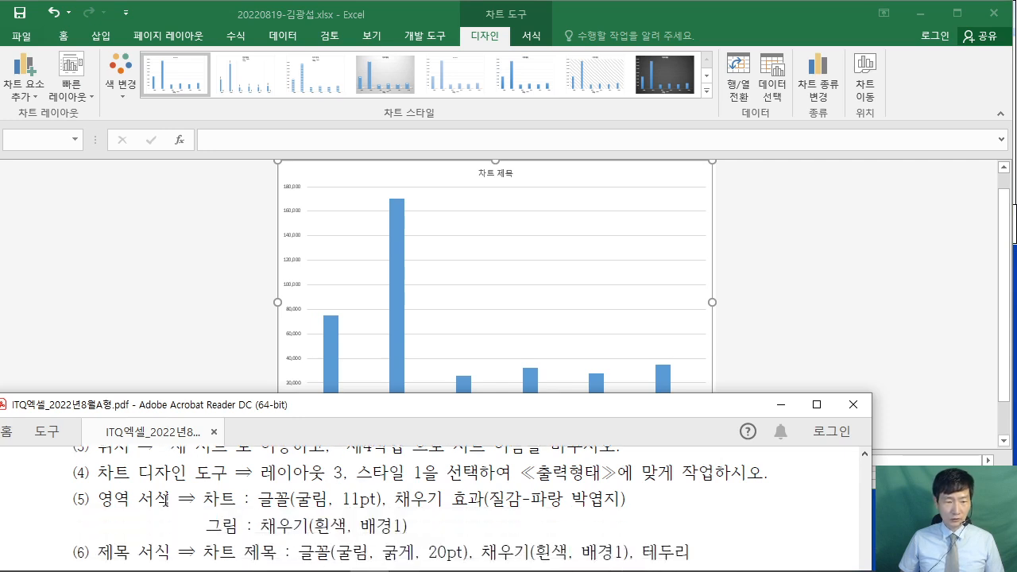
click(663, 183)
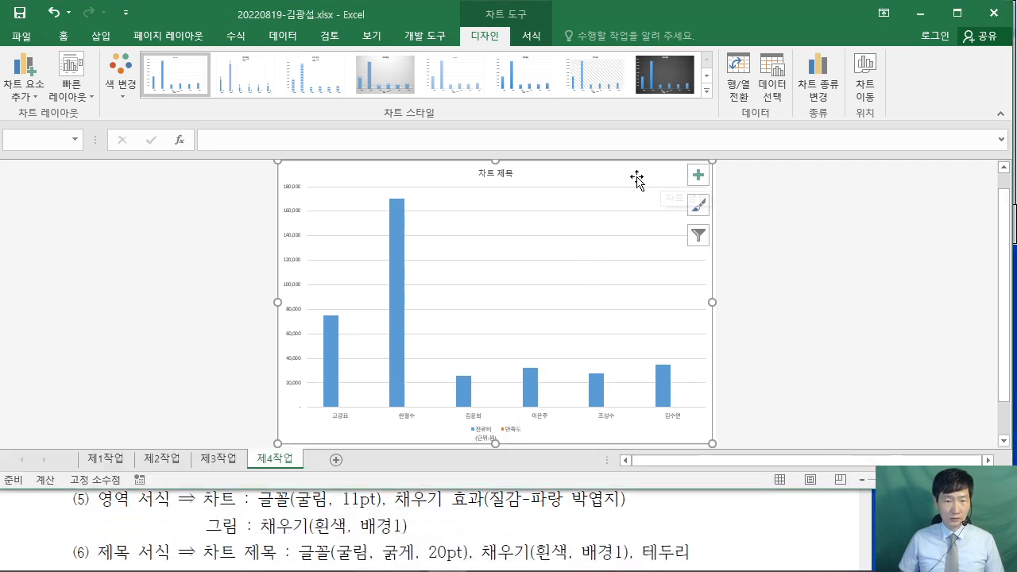
click(73, 37)
click(146, 63)
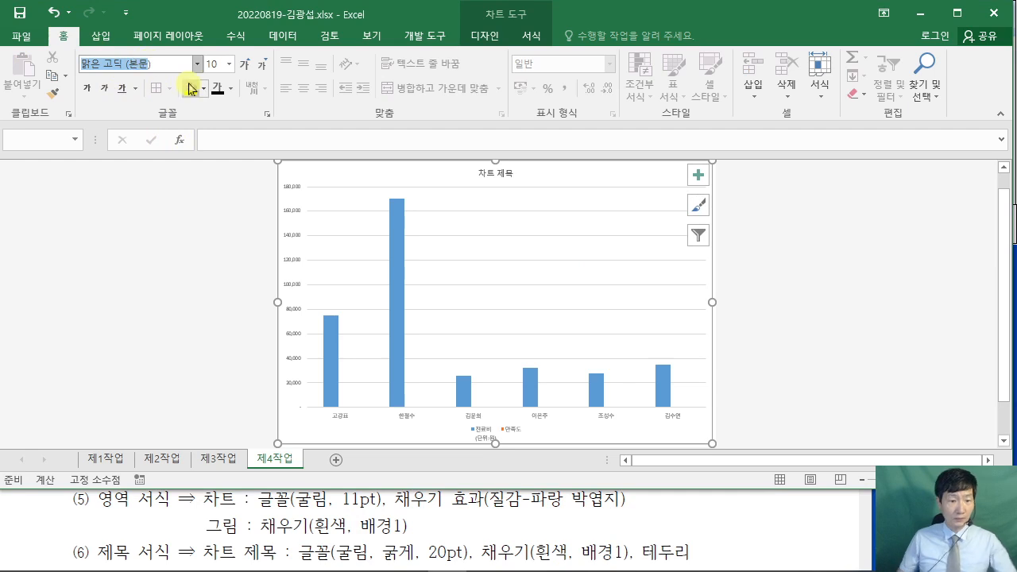
text(굴림))
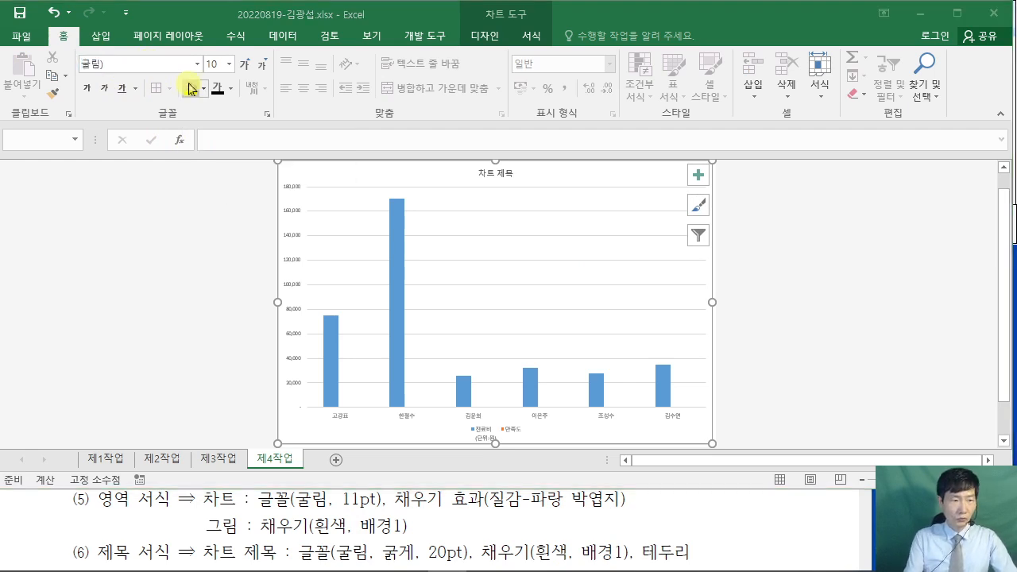
key(Return)
click(898, 271)
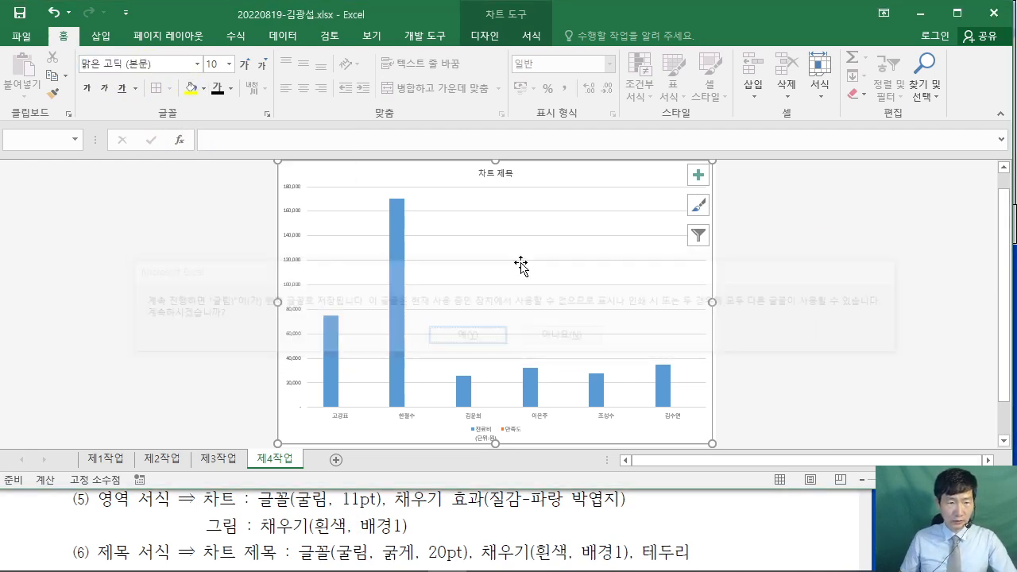
Set the whole chart area's font to 굴림 at 11 pt.
click(169, 70)
text(굴림)
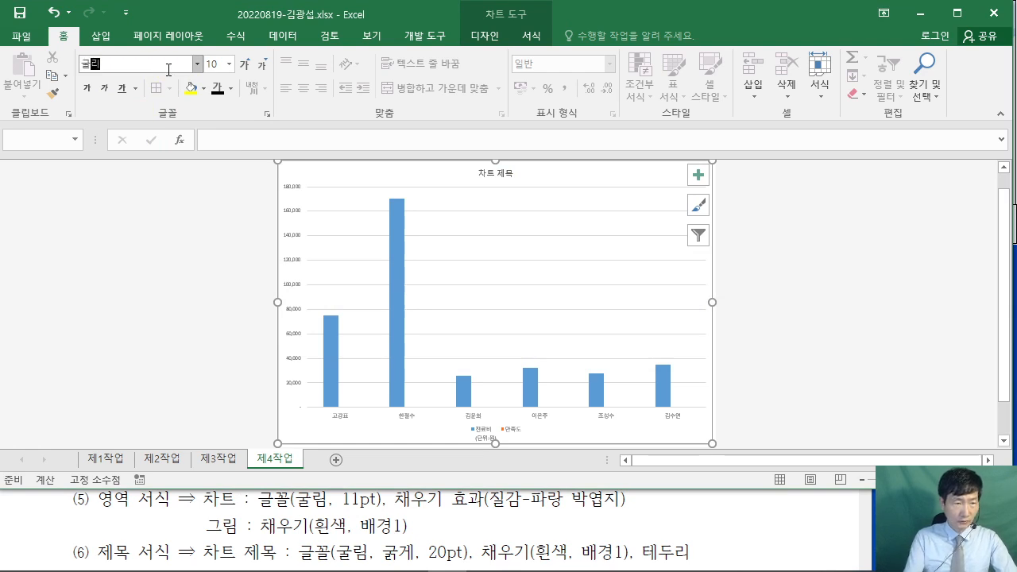
key(Return)
click(216, 63)
text(11)
key(Return)
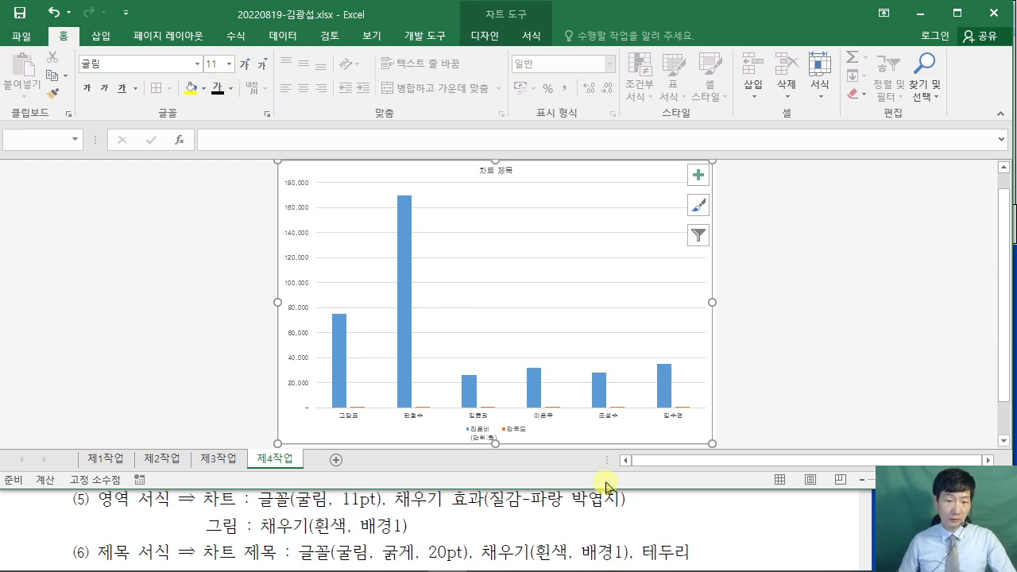
Fill the chart area with the 파랑 박엽지 texture.
scroll(686, 263, up, 5)
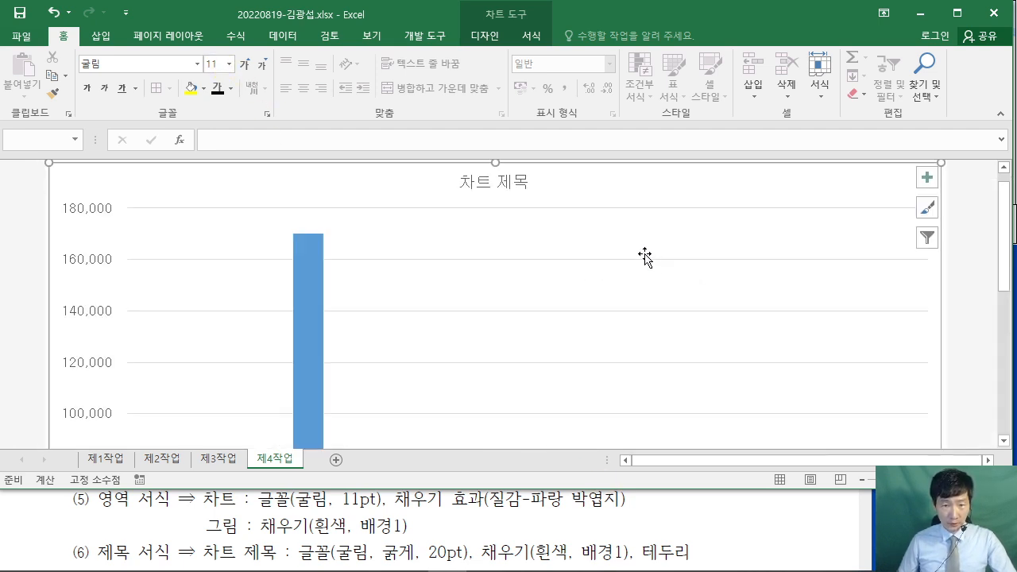
scroll(494, 207, down, 4)
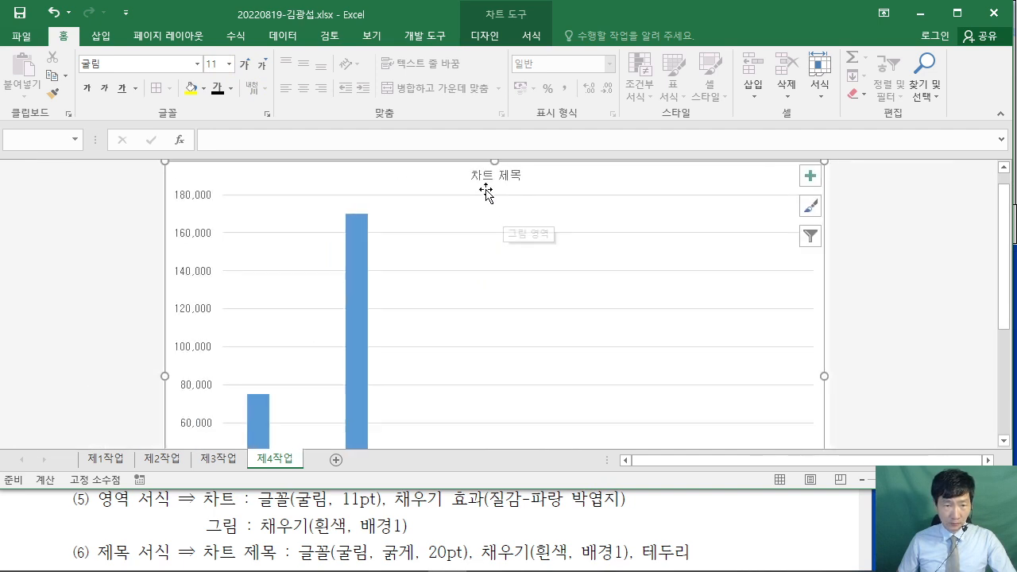
double_click(564, 177)
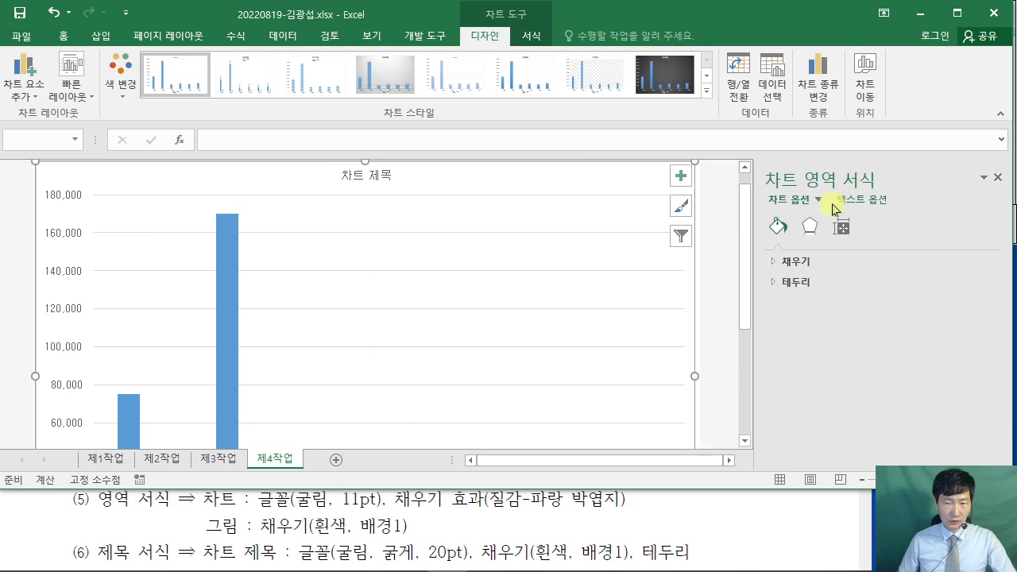
click(777, 262)
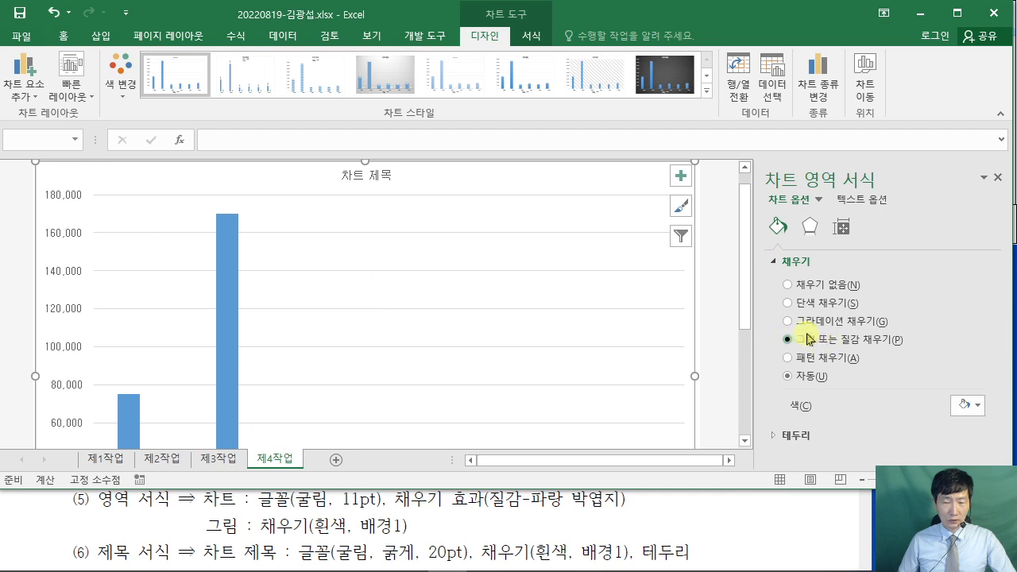
click(789, 339)
scroll(957, 348, down, 2)
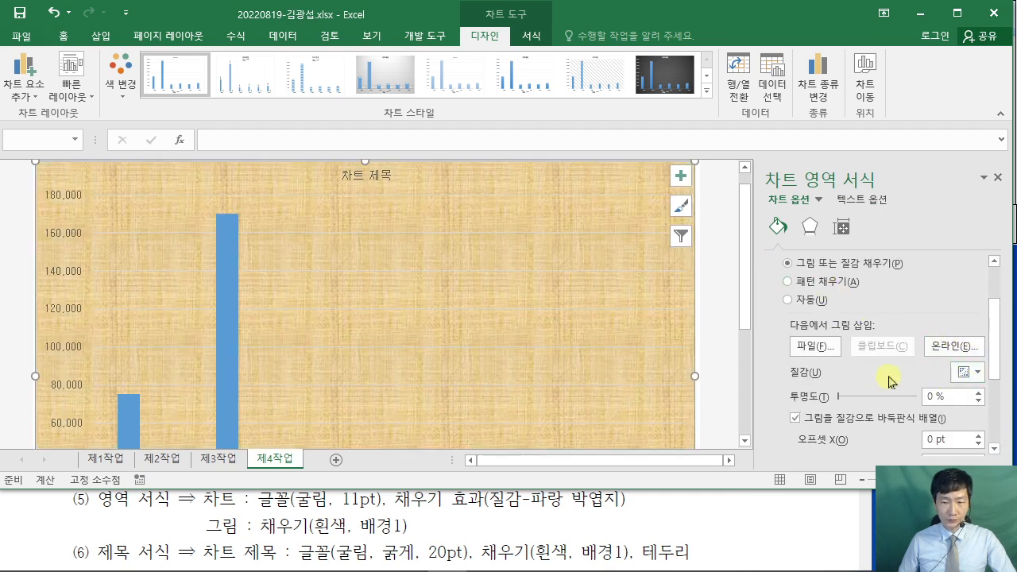
click(980, 377)
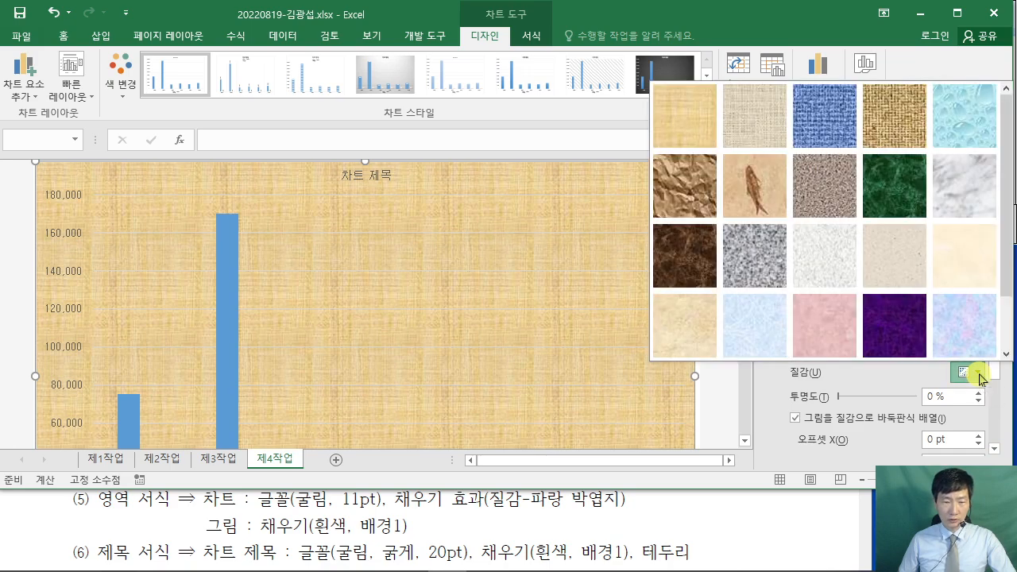
click(761, 334)
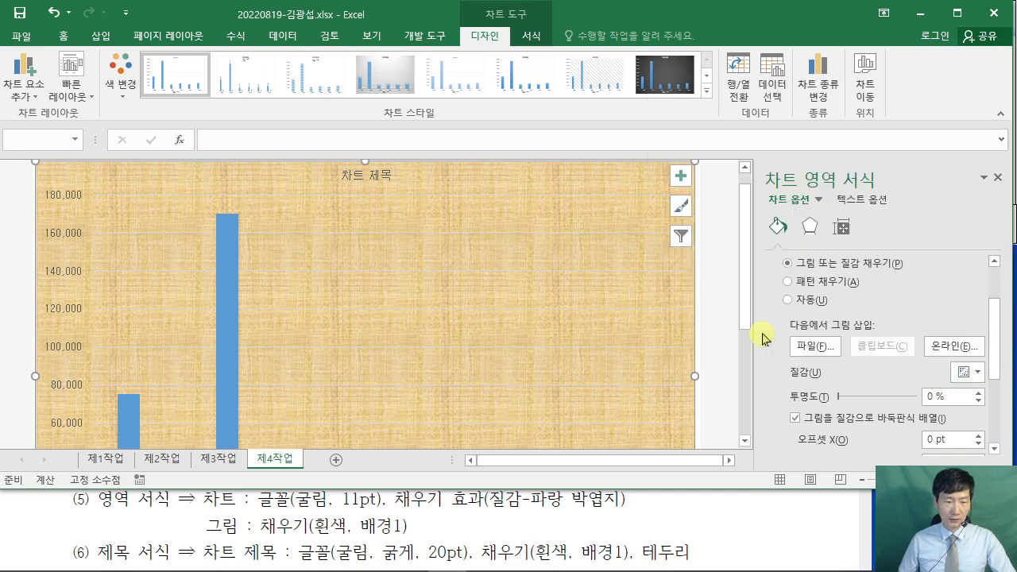
Give the plot area a solid fill in 흰색, 배경1.
click(432, 283)
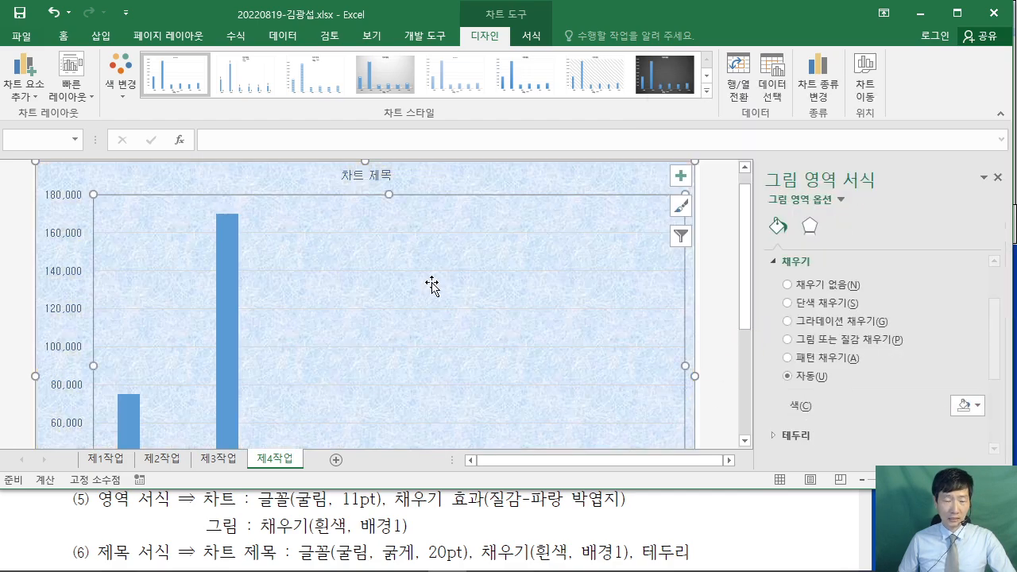
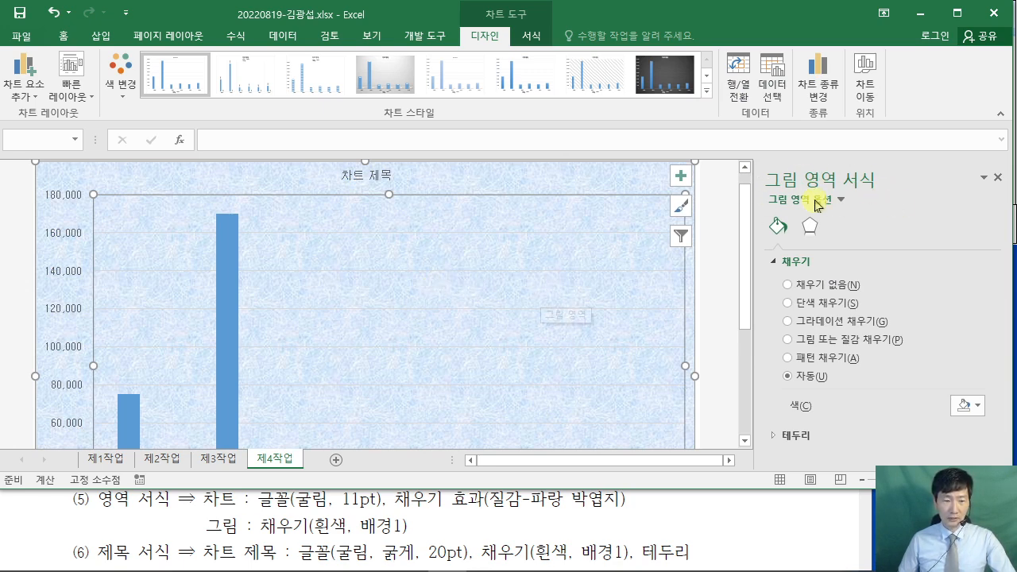
click(791, 304)
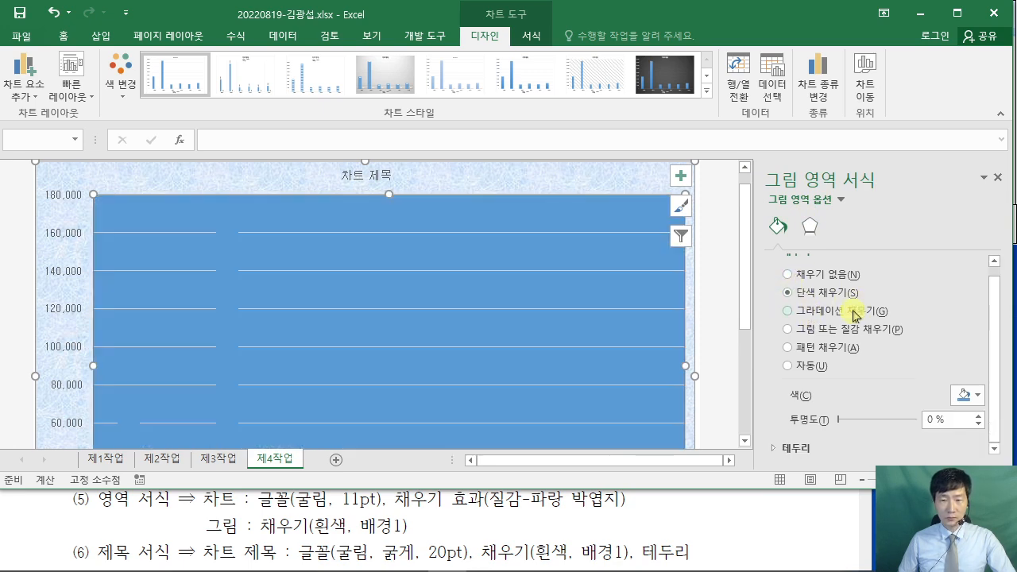
click(979, 400)
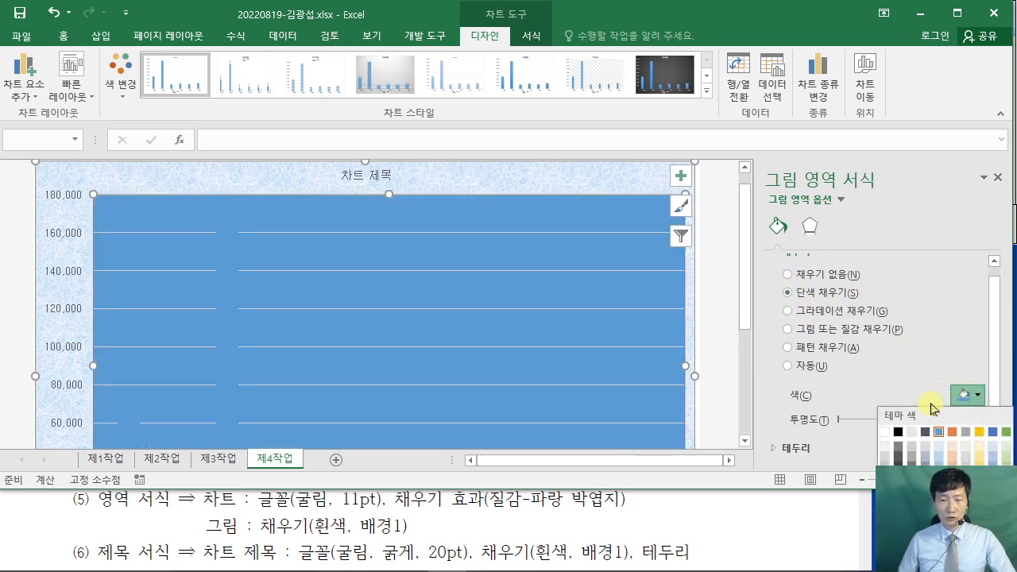
click(885, 432)
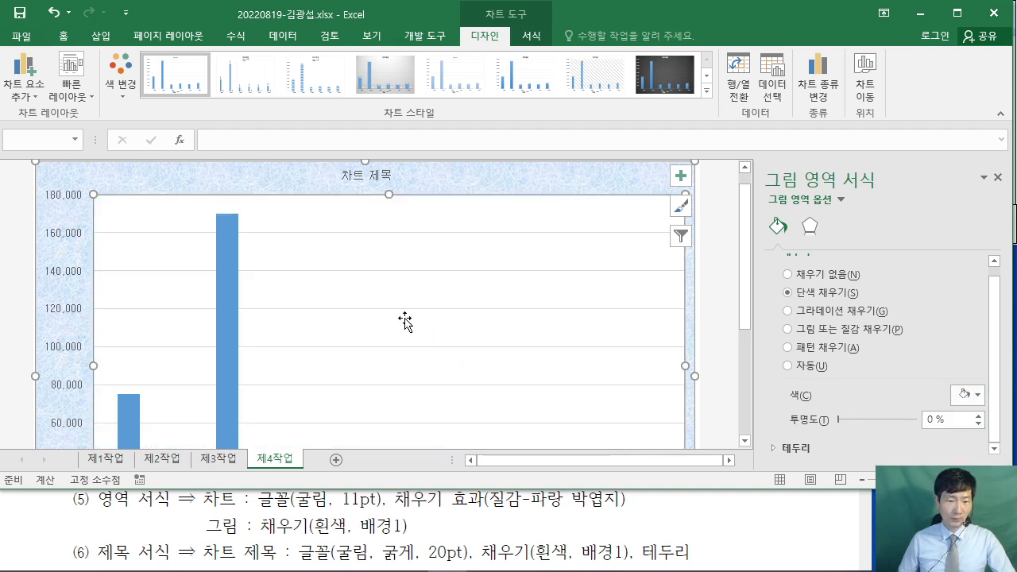
Replace the chart title placeholder with "1, 3진료실 진료 현황", following the sample output in the PDF.
click(785, 515)
scroll(785, 515, down, 1)
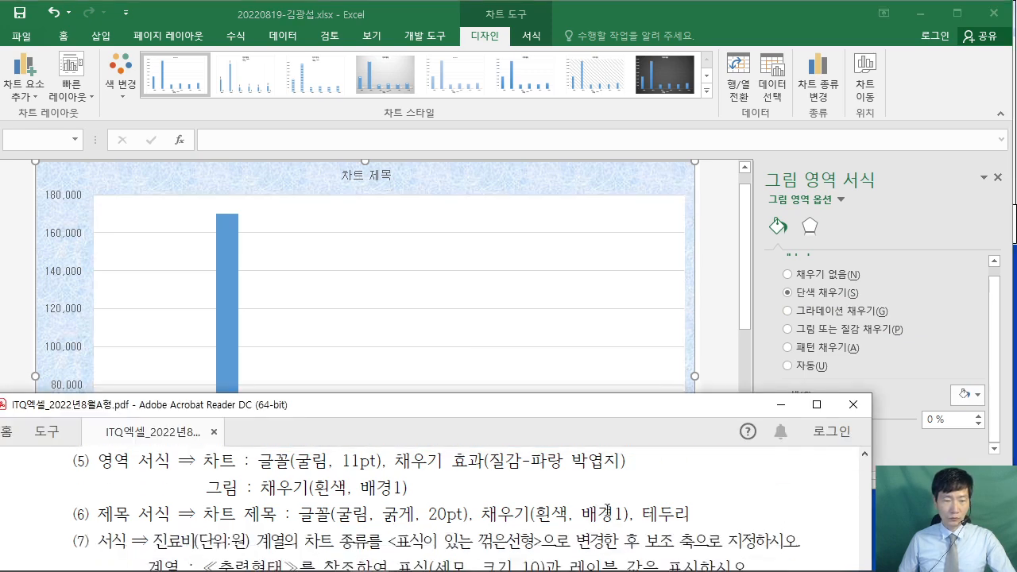
scroll(759, 505, down, 8)
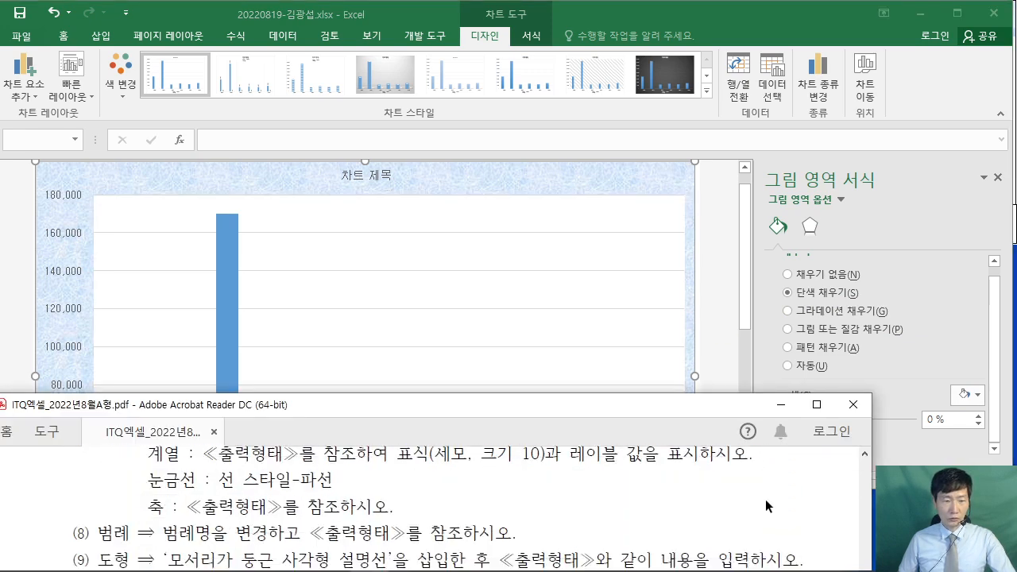
click(368, 180)
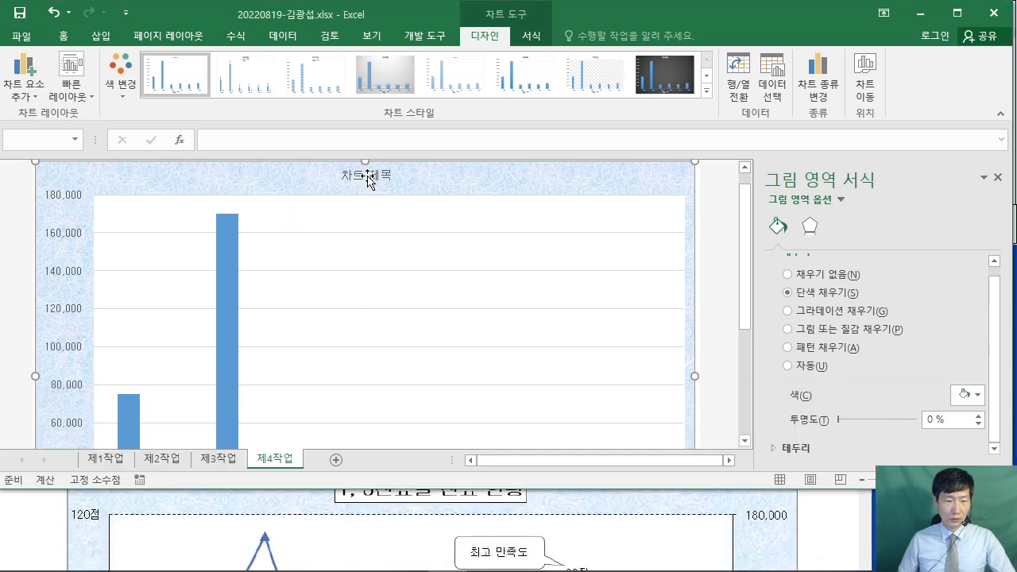
click(390, 175)
scroll(411, 503, up, 1)
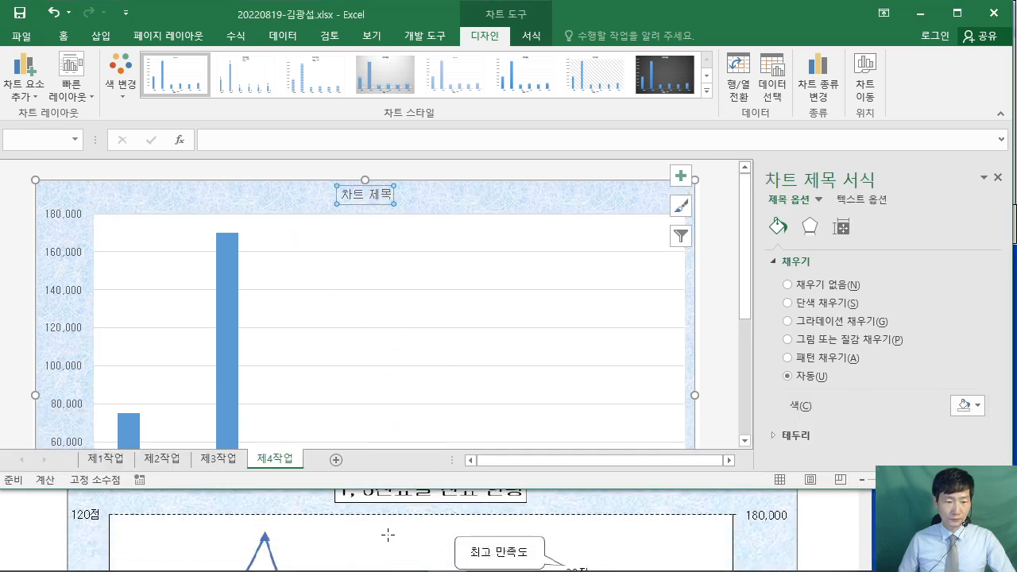
click(39, 526)
scroll(40, 526, up, 1)
click(362, 193)
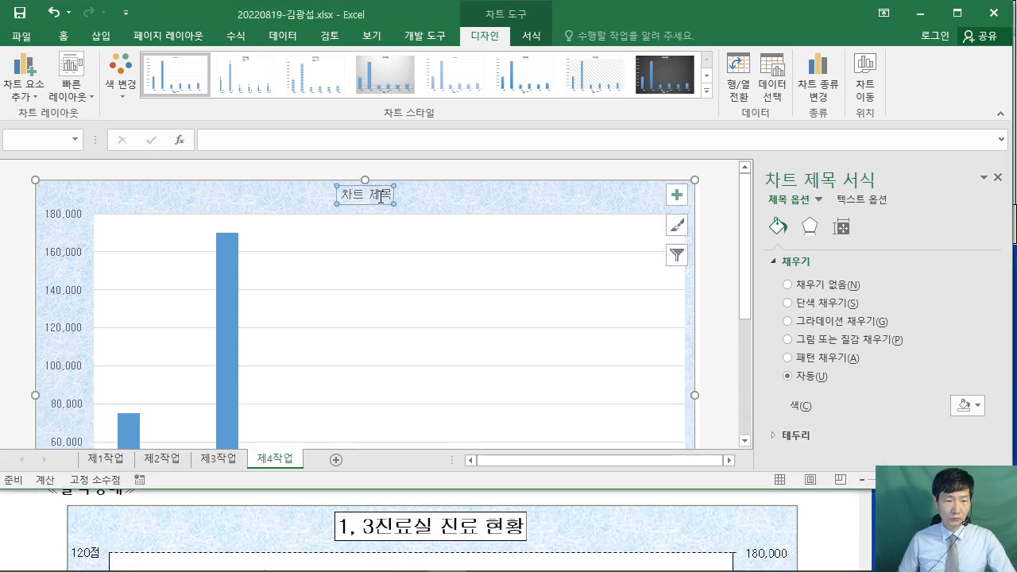
drag(395, 194, 329, 182)
key(Delete)
text(1, 3)
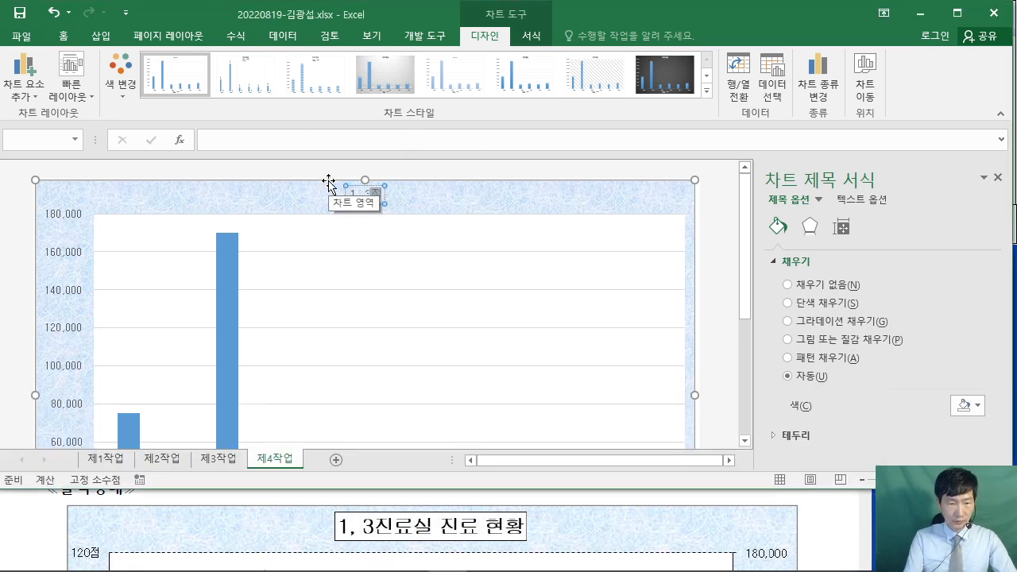
text(진료실 진료 현황)
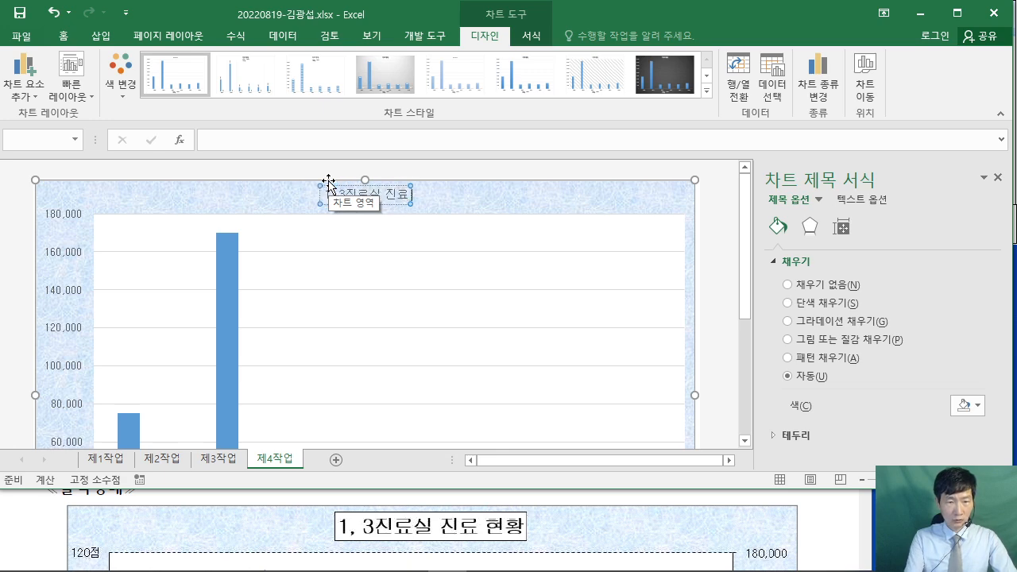
Check condition (6) 제목 서식 in the PDF and format the chart title as 굴림, 20 pt, bold.
click(396, 205)
click(821, 530)
scroll(815, 538, up, 8)
scroll(809, 542, up, 2)
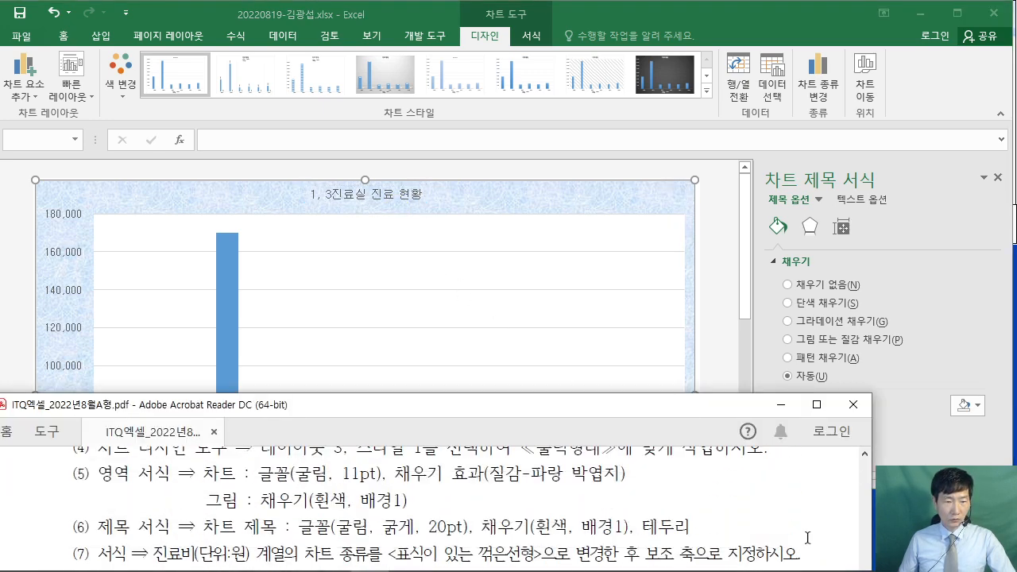
click(151, 12)
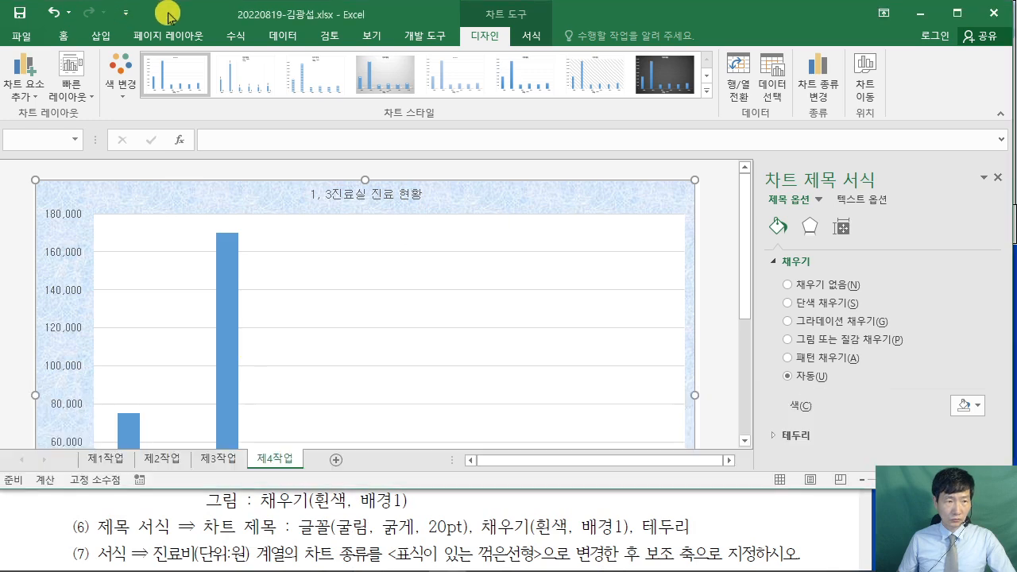
click(66, 36)
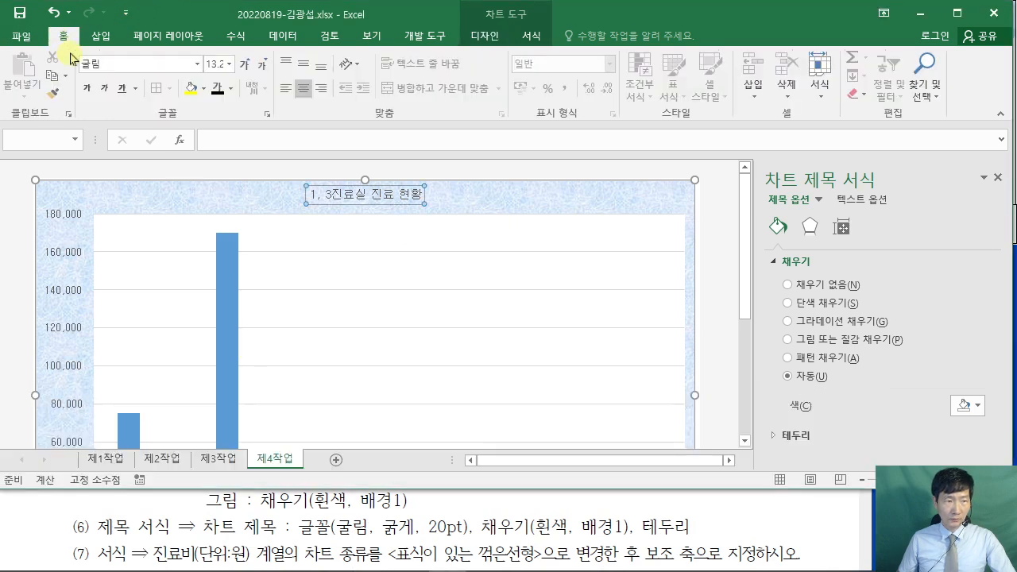
click(157, 62)
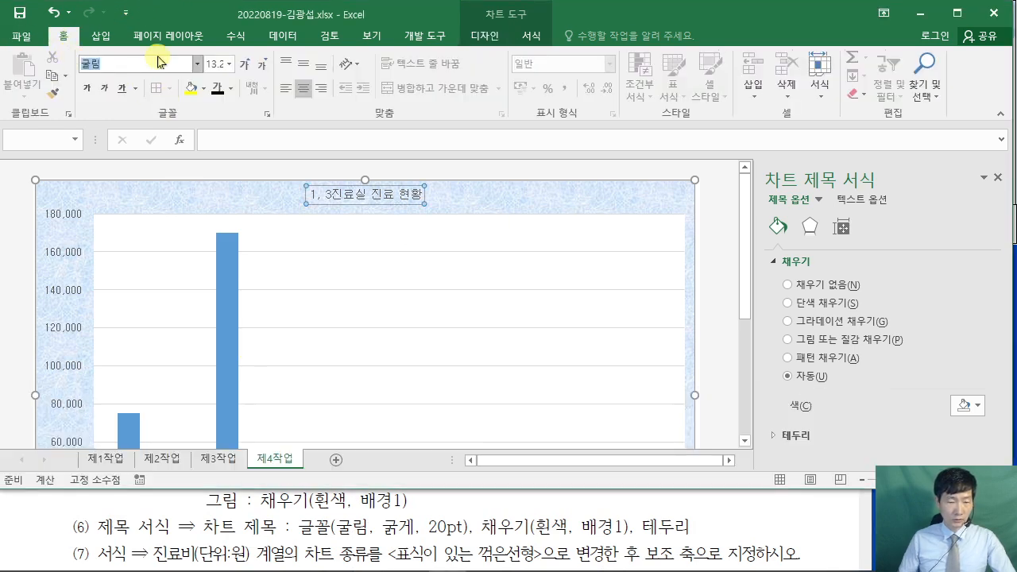
click(222, 65)
key(Return)
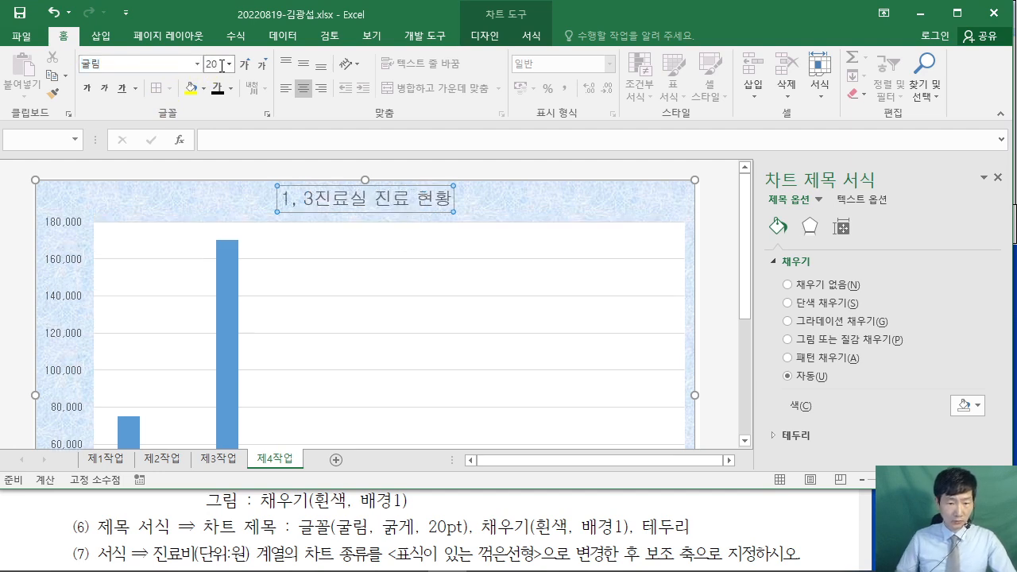
click(86, 88)
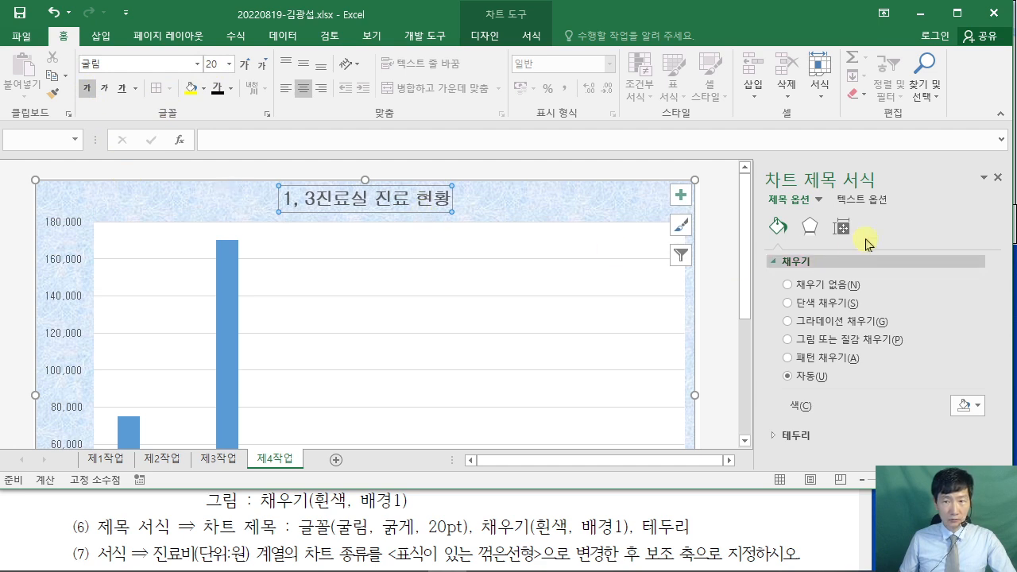
Give the chart title a solid fill in 흰색, 배경1.
click(789, 303)
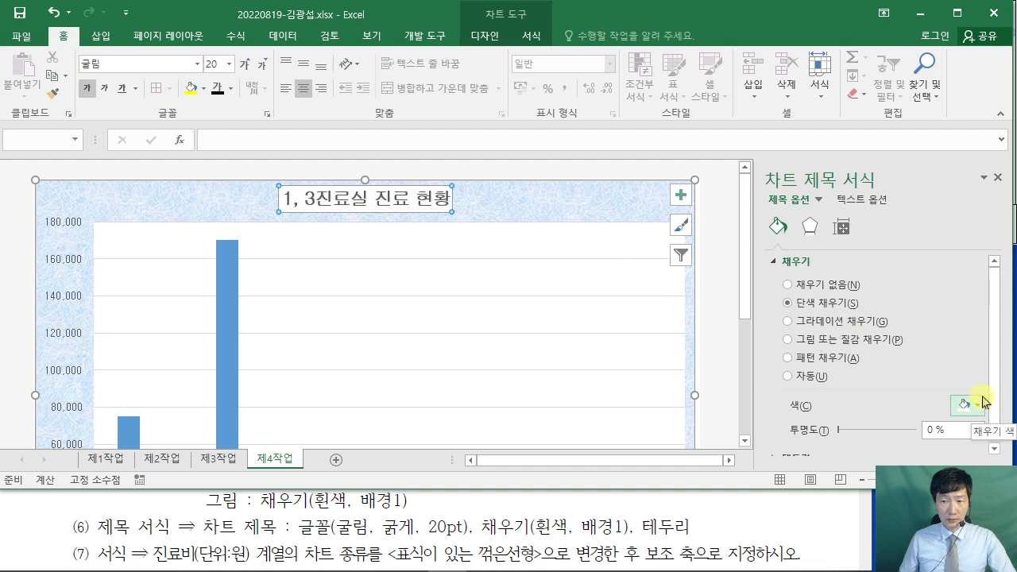
click(984, 408)
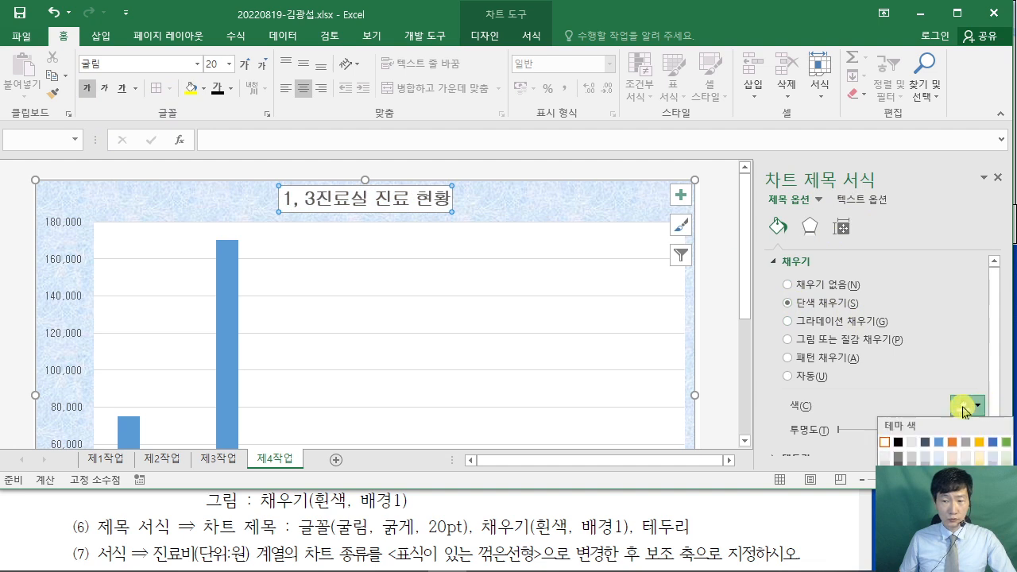
click(886, 443)
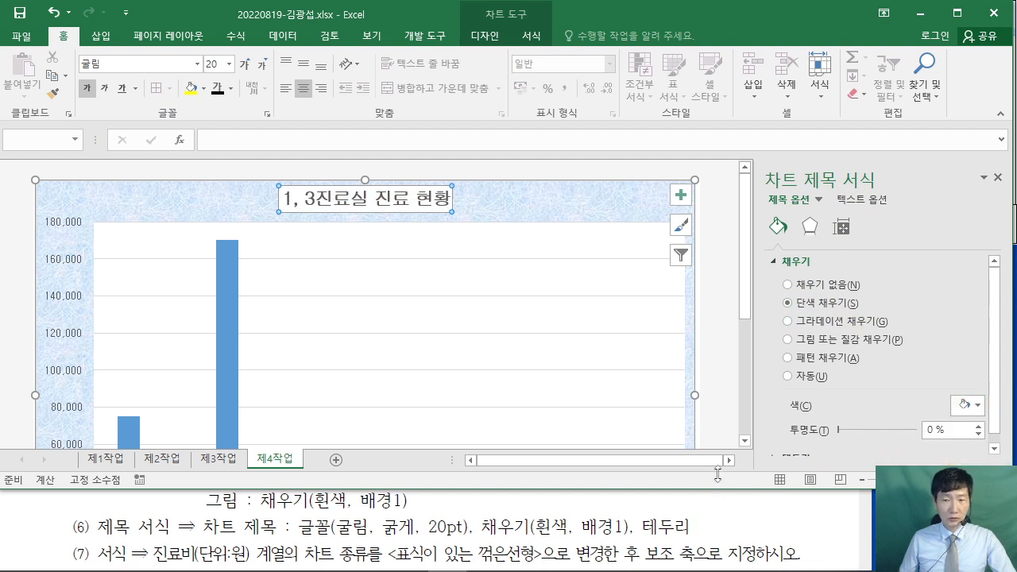
Add a solid black border line around the chart title.
click(774, 261)
click(775, 284)
click(790, 326)
click(980, 390)
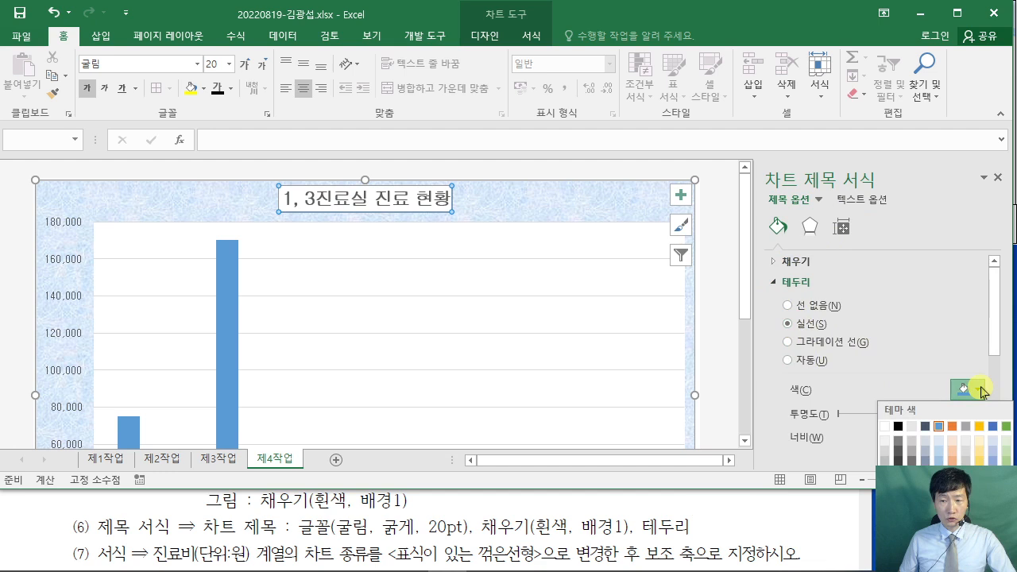
click(899, 428)
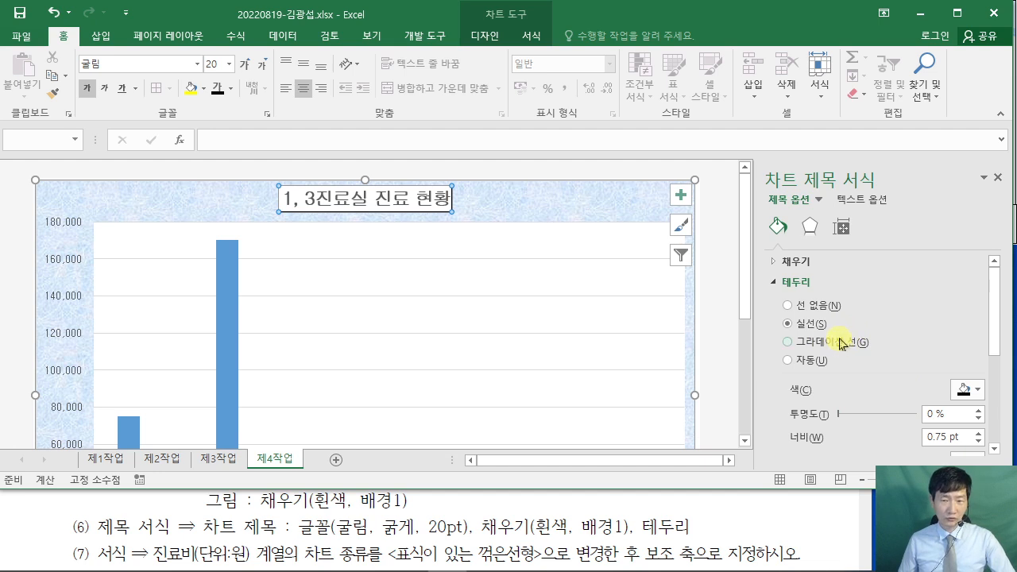
click(800, 325)
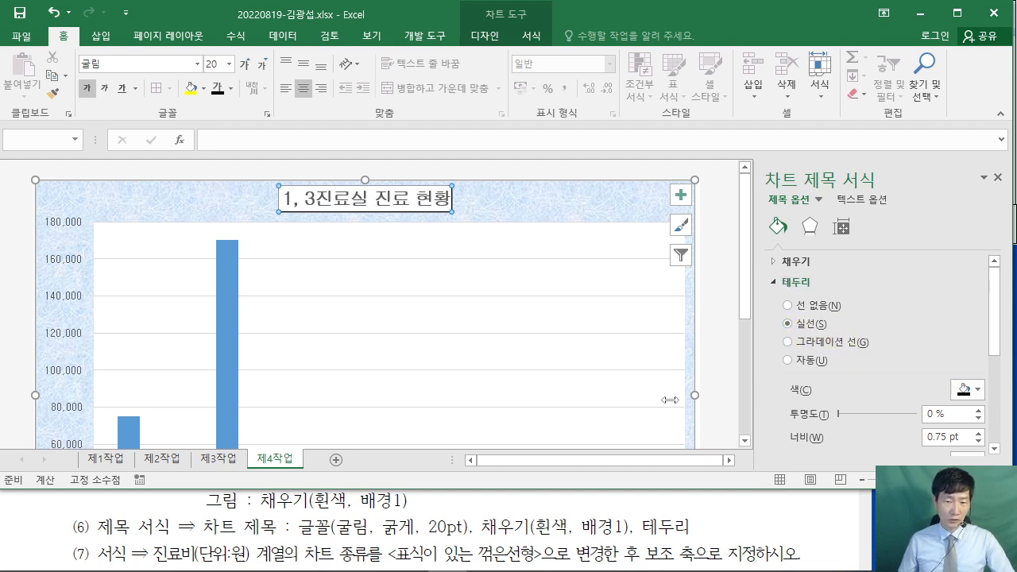
Read condition (7) 서식 in the PDF and change the 진료비(단위:원) series to 표식이 있는 꺾은선형 on the secondary axis.
click(815, 530)
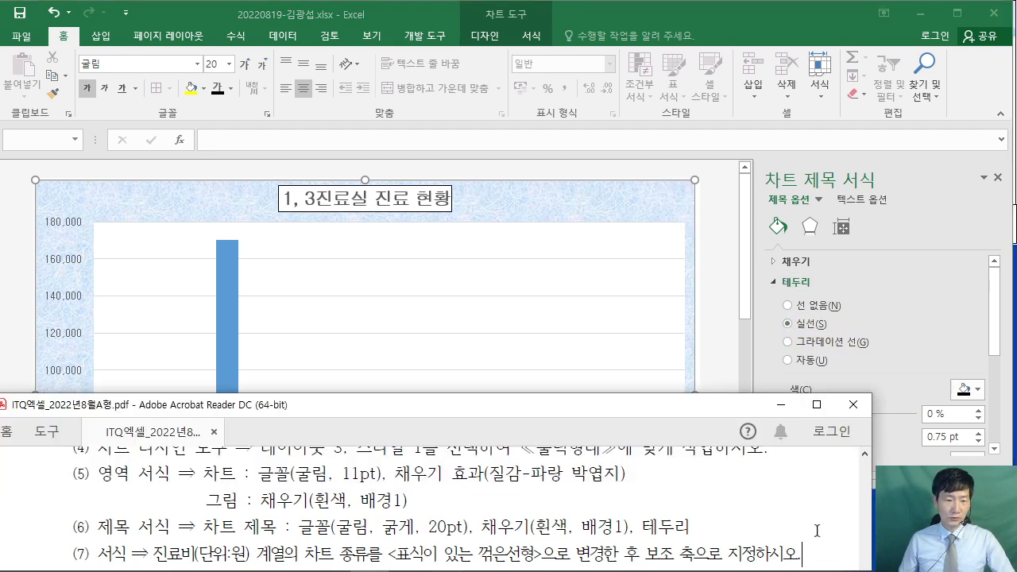
scroll(816, 530, down, 3)
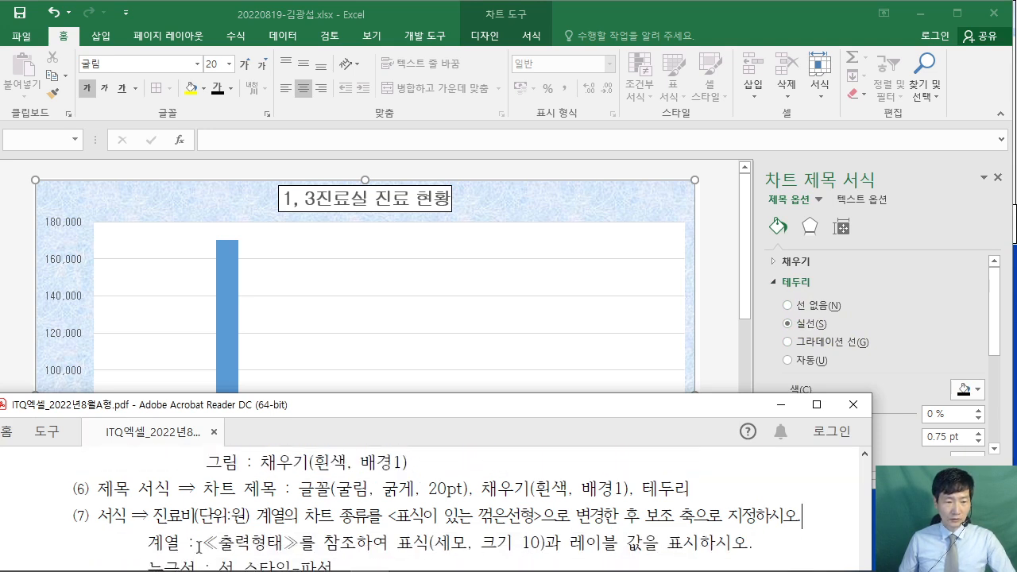
click(680, 291)
scroll(449, 327, down, 3)
scroll(450, 328, down, 2)
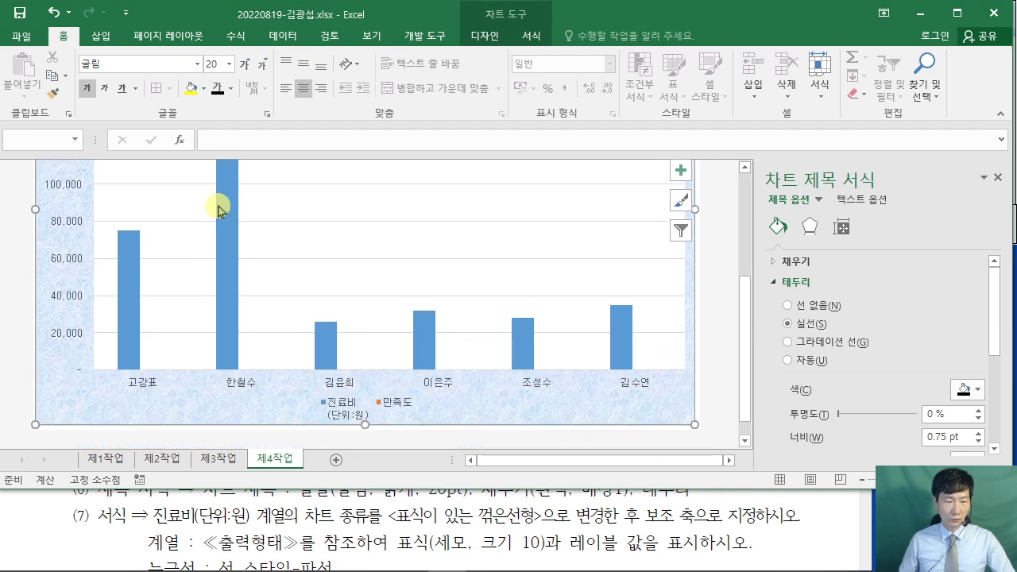
mouse_move(223, 205)
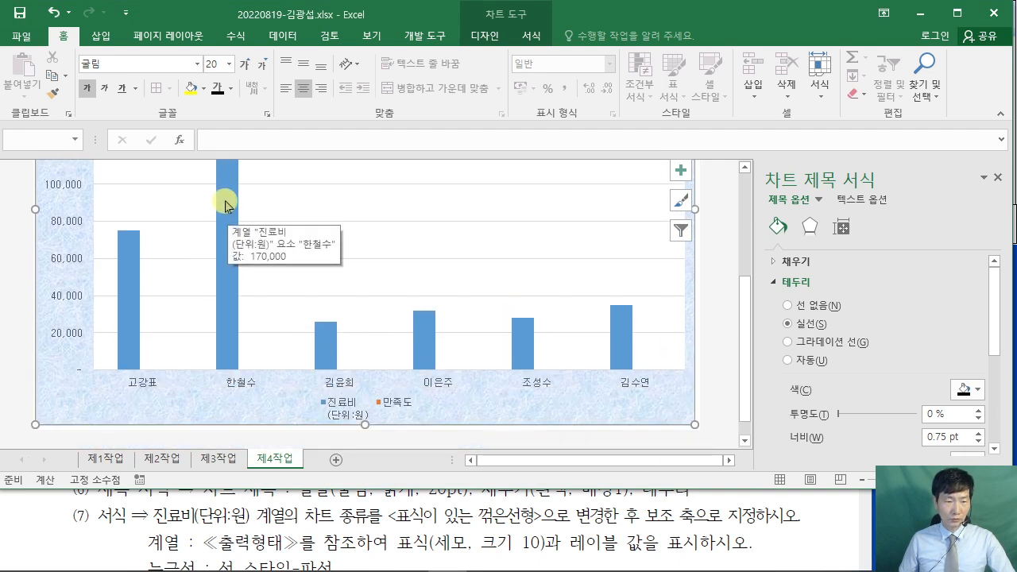
right_click(225, 206)
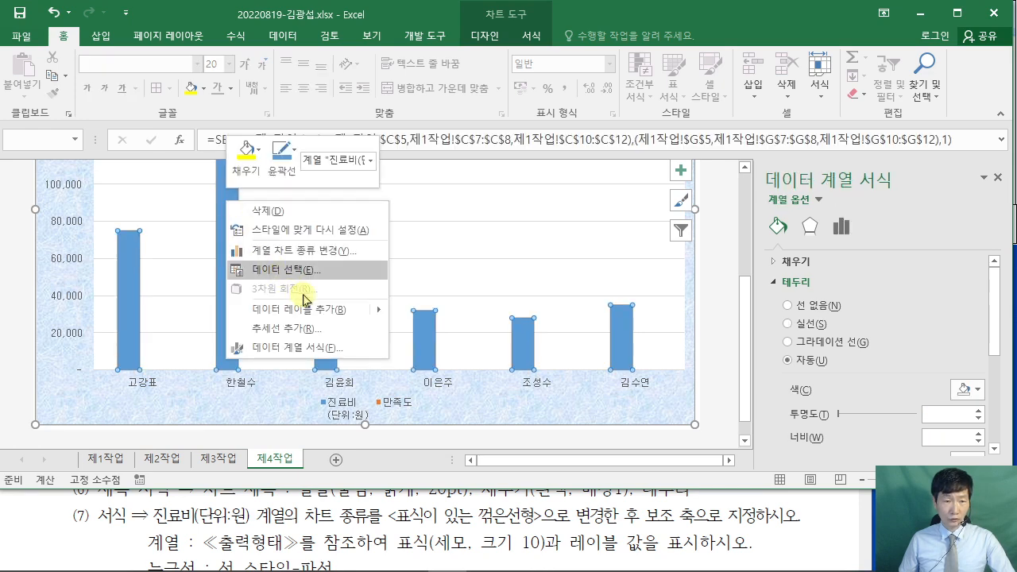
click(307, 252)
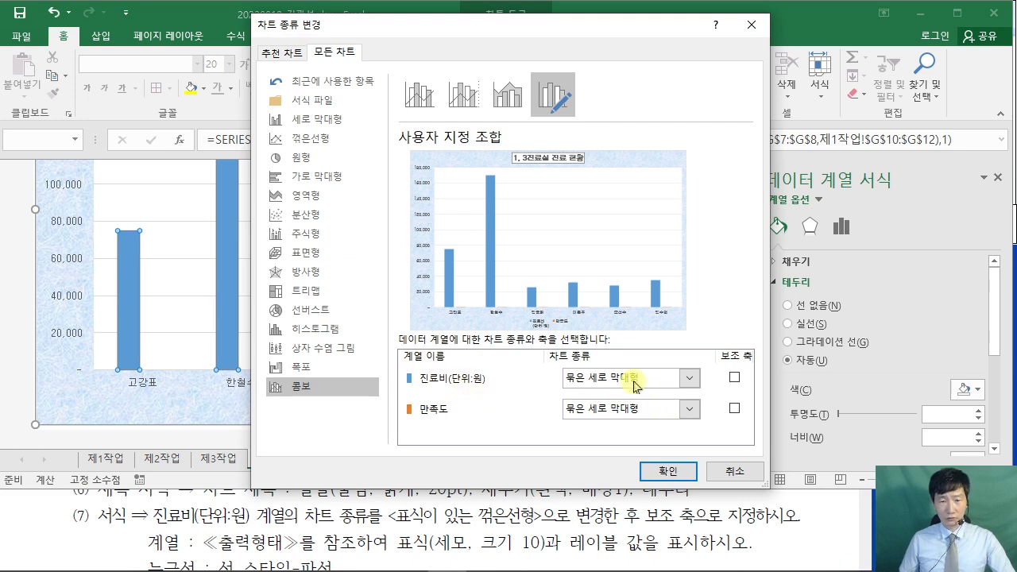
click(690, 379)
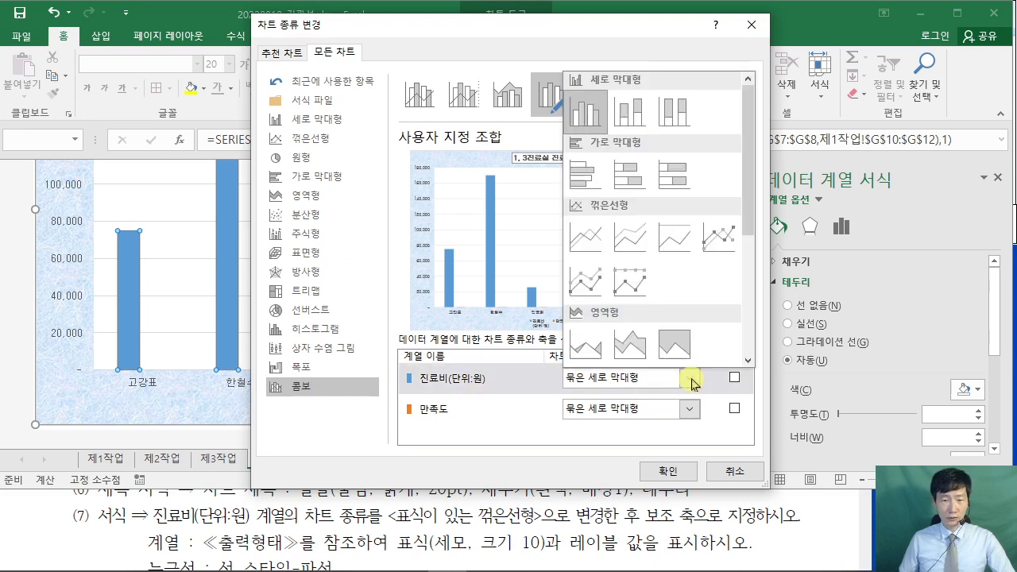
click(721, 234)
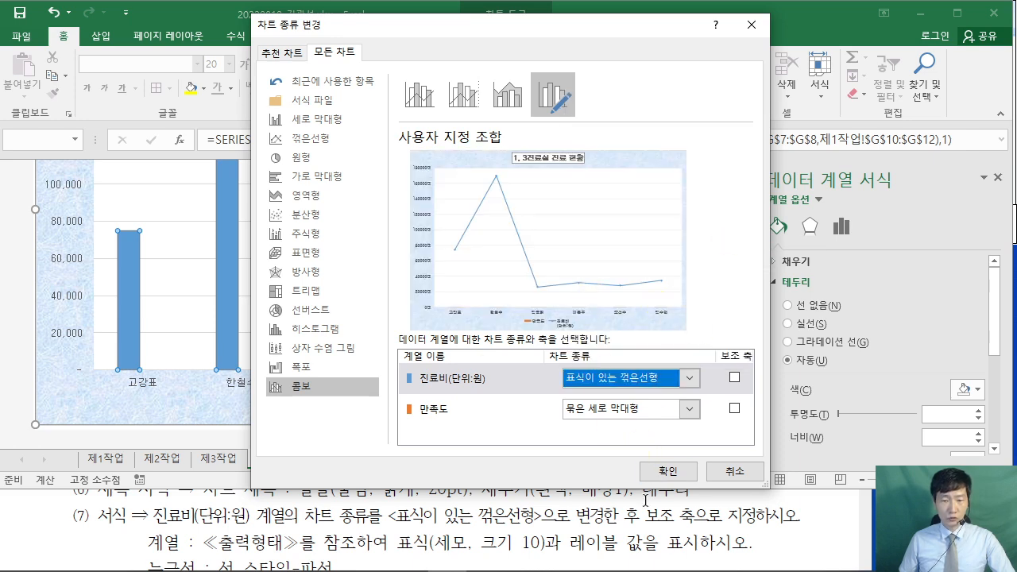
click(735, 378)
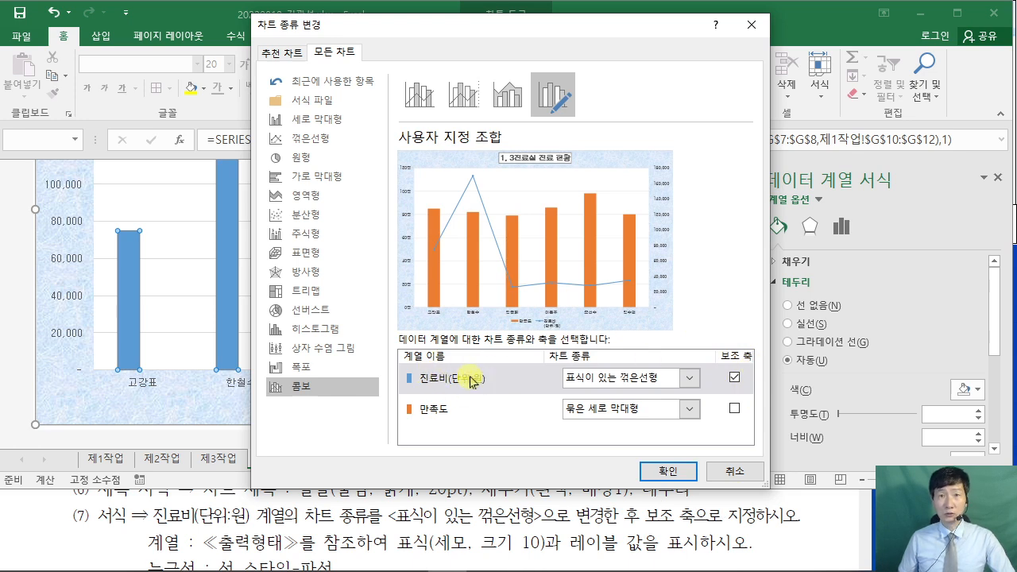
click(672, 476)
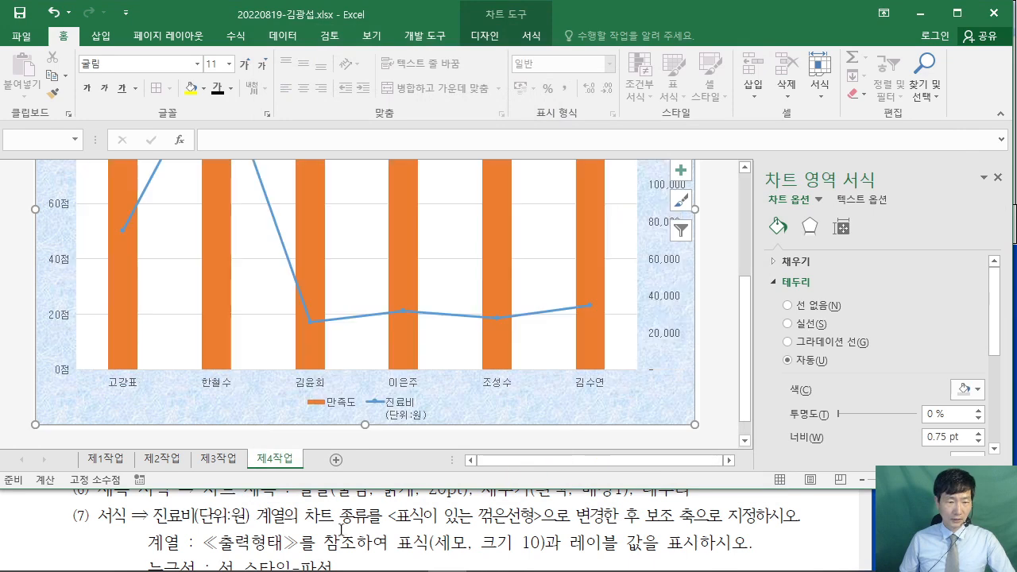
Check the 계열 condition in the PDF and give the 진료비(단위:원) line built-in triangle markers of size 10.
click(201, 532)
scroll(202, 532, down, 1)
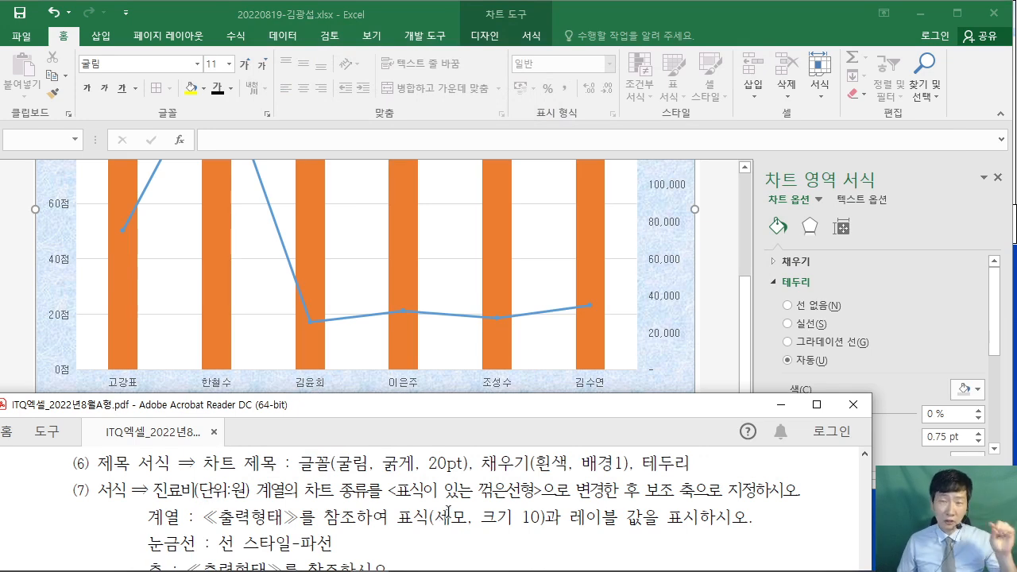
click(284, 255)
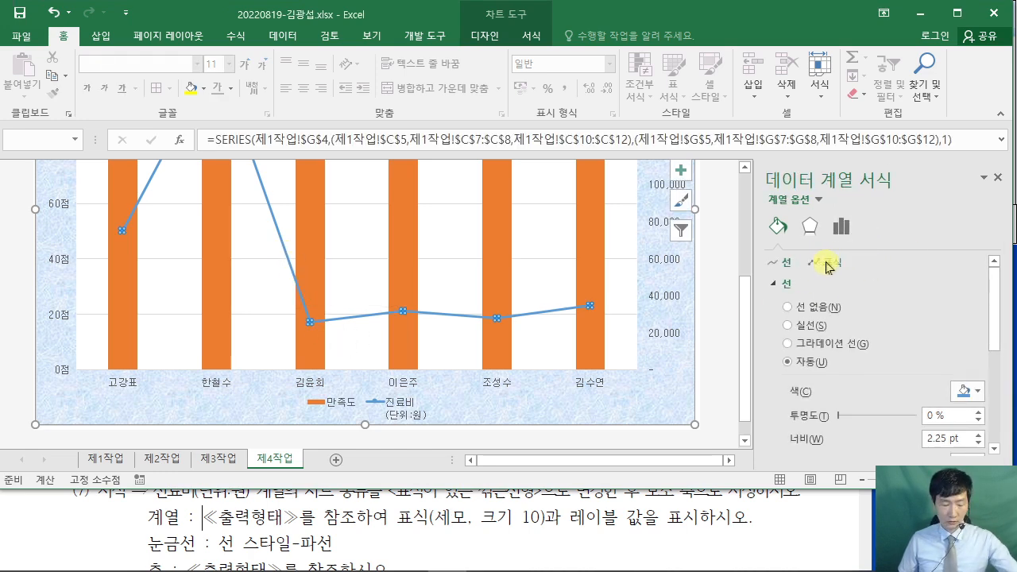
mouse_move(801, 244)
mouse_down()
mouse_move(859, 279)
mouse_move(927, 258)
mouse_up()
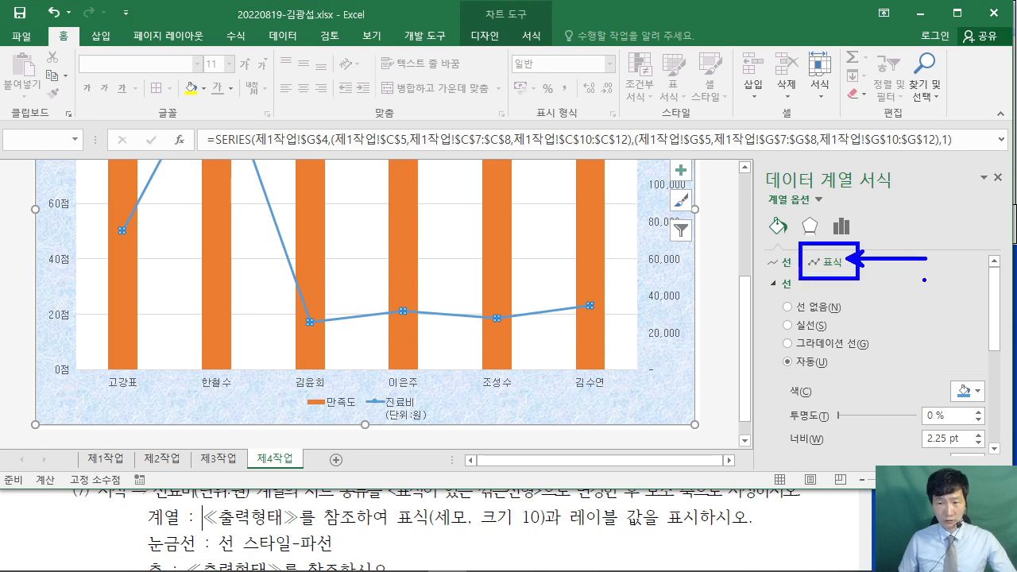
key(Escape)
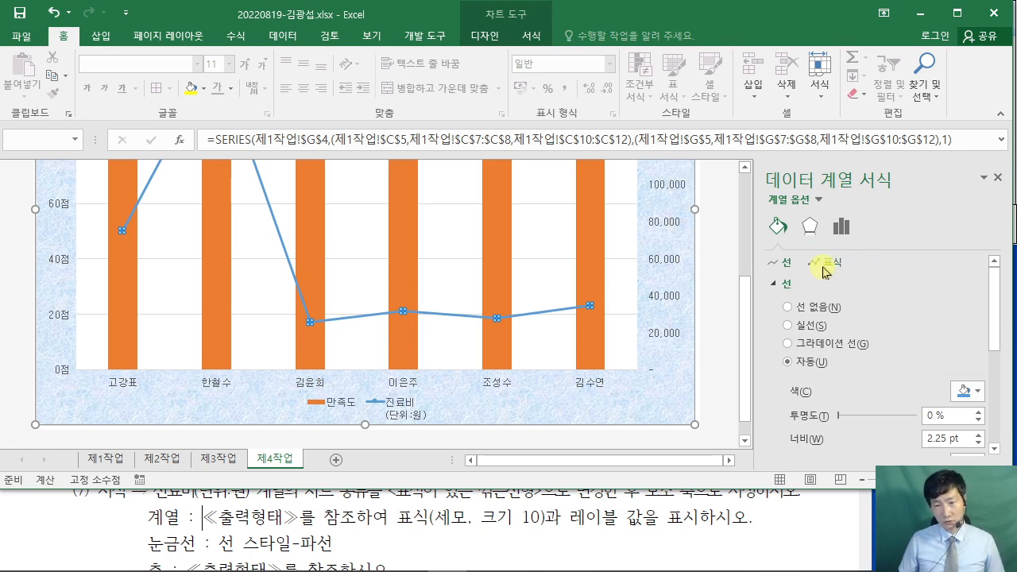
click(826, 264)
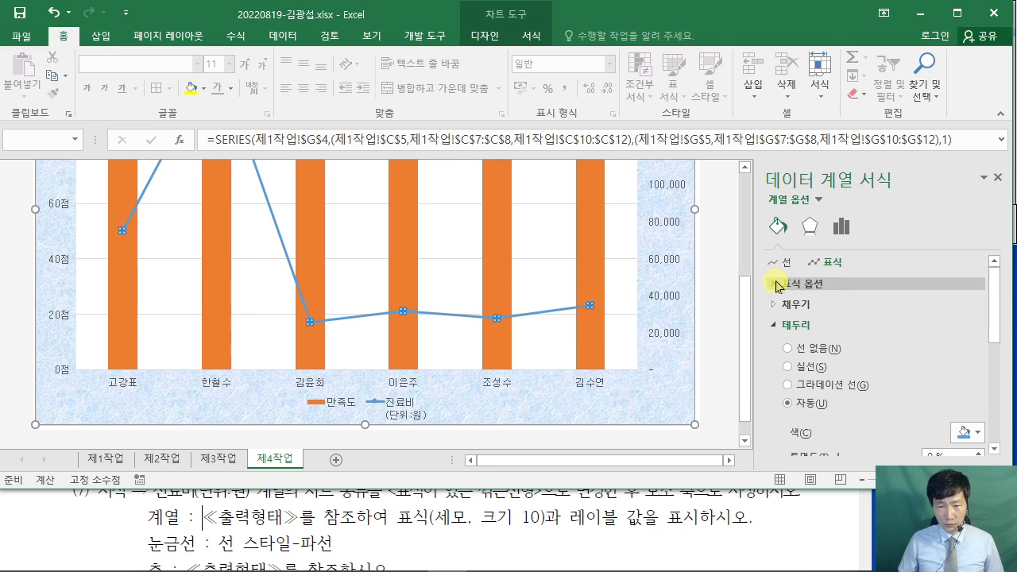
click(777, 284)
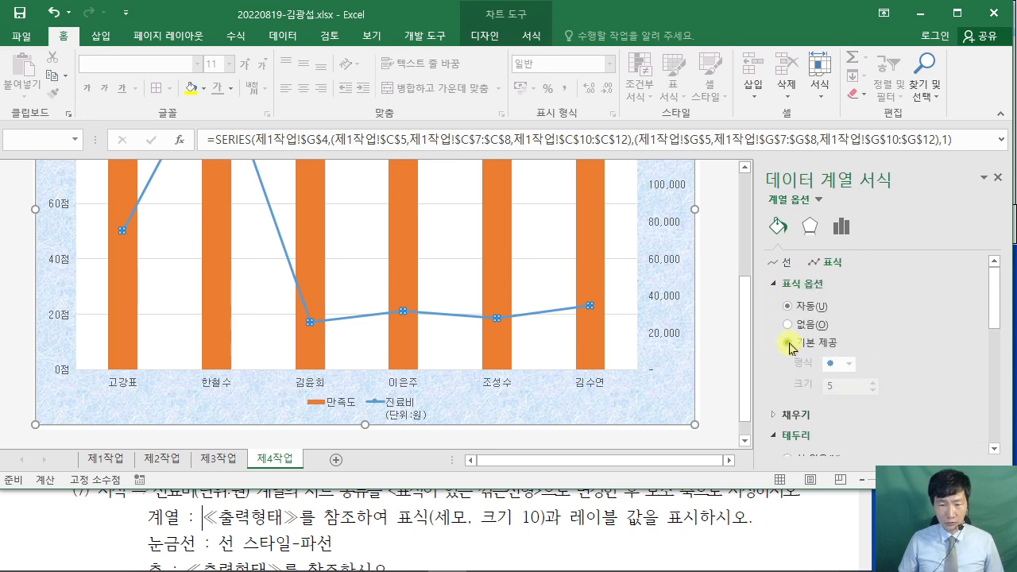
click(789, 344)
click(851, 365)
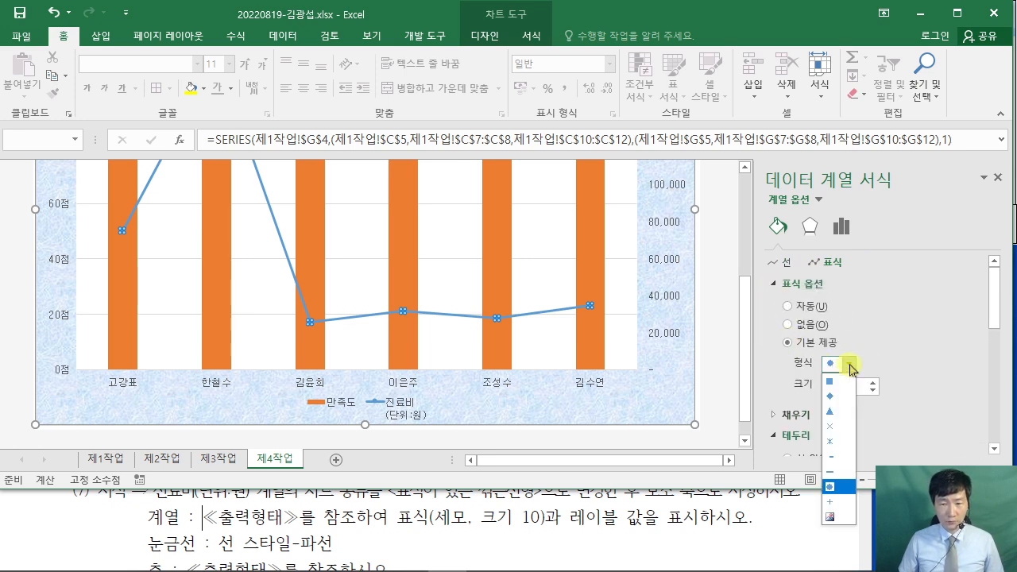
click(843, 413)
click(841, 387)
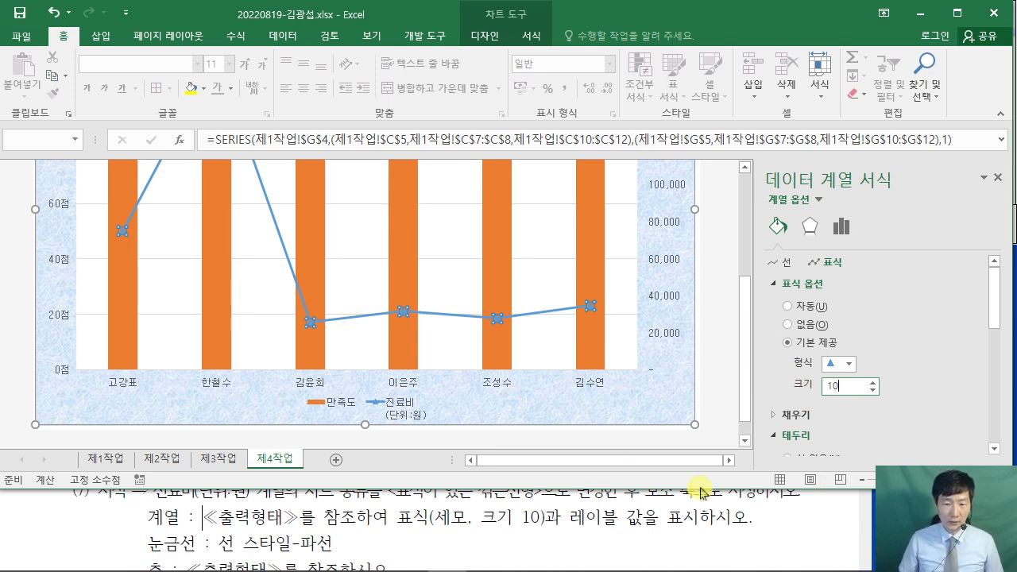
click(707, 399)
Check the PDF's sample output for value labels and add a 바깥쪽 끝에 data label to only the tallest 만족도 column.
click(805, 545)
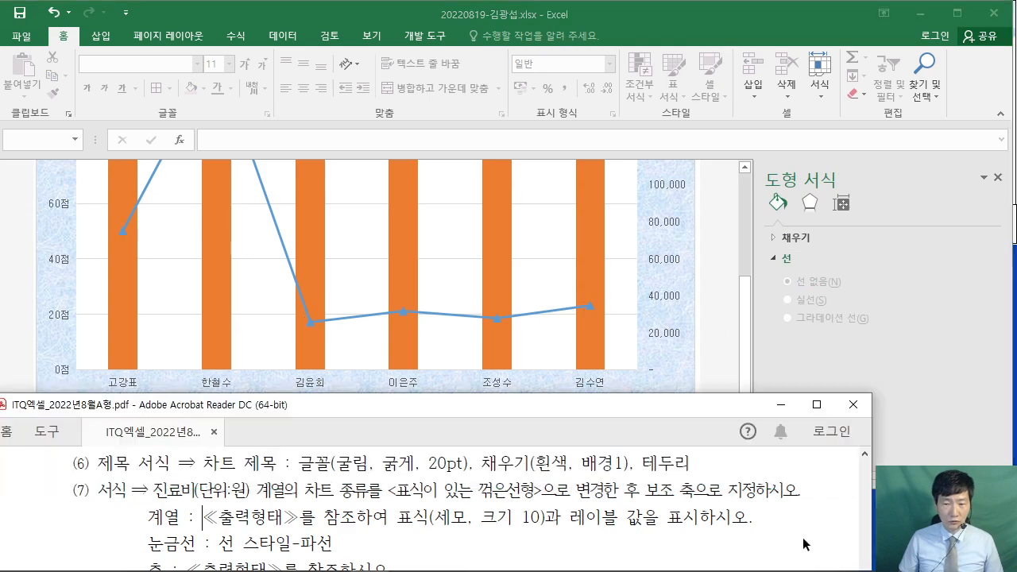
click(816, 405)
scroll(663, 386, down, 5)
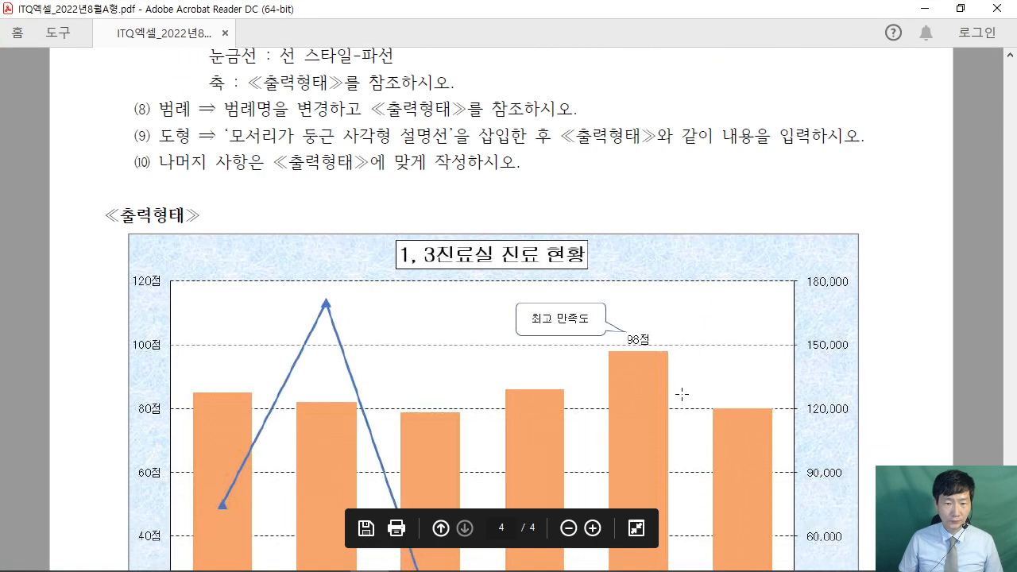
scroll(664, 314, down, 1)
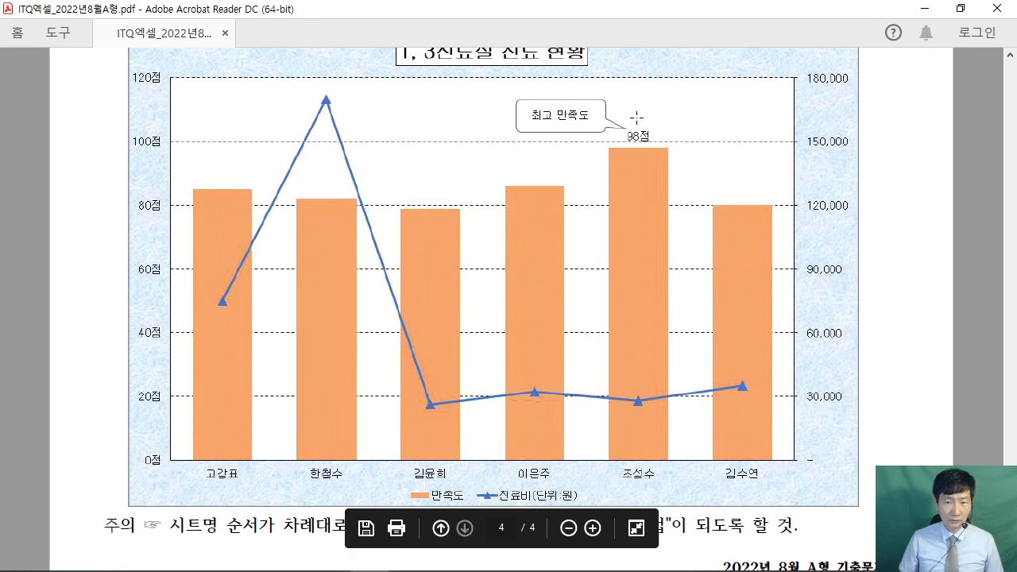
click(961, 9)
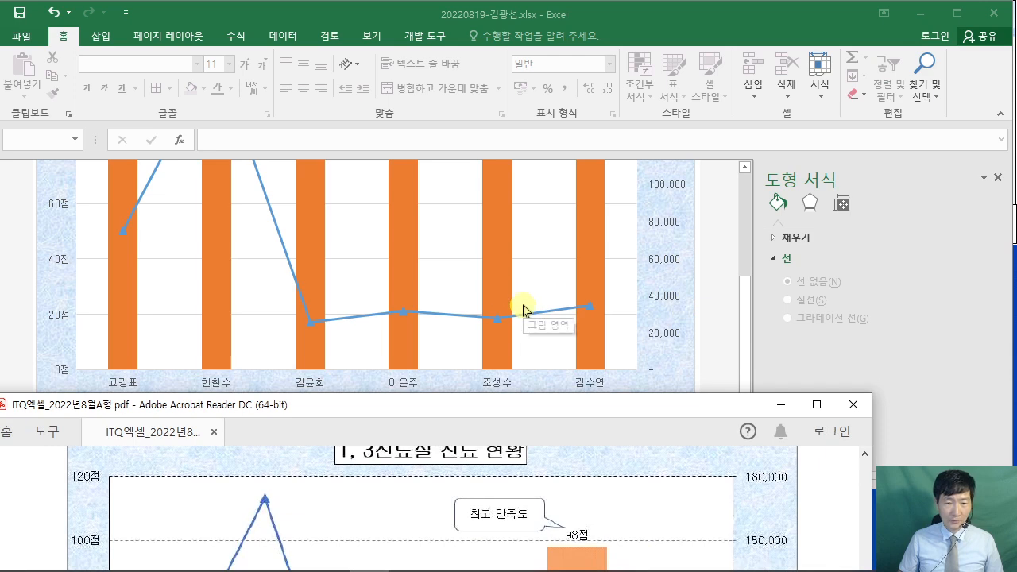
click(710, 319)
scroll(707, 325, up, 2)
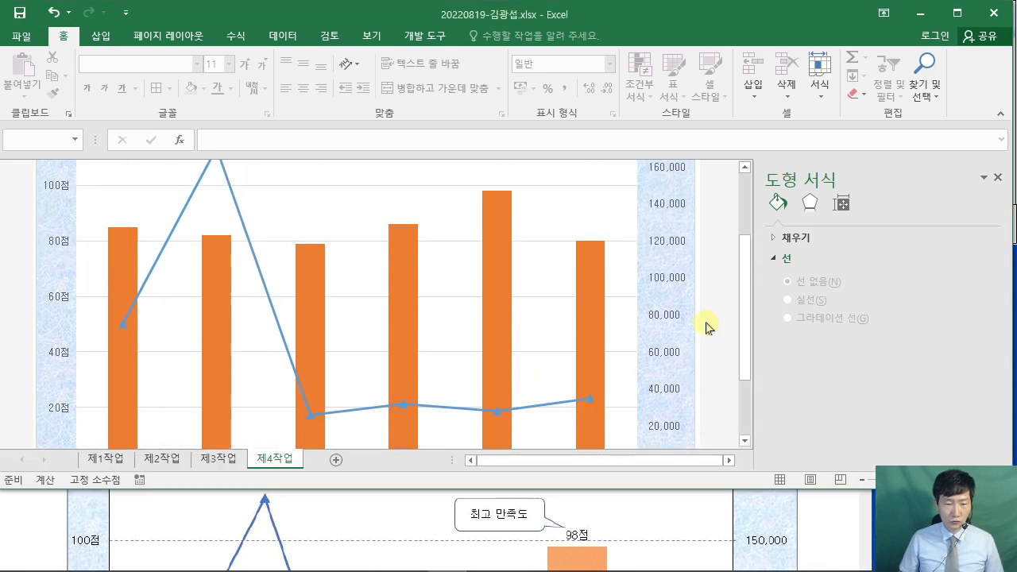
click(498, 277)
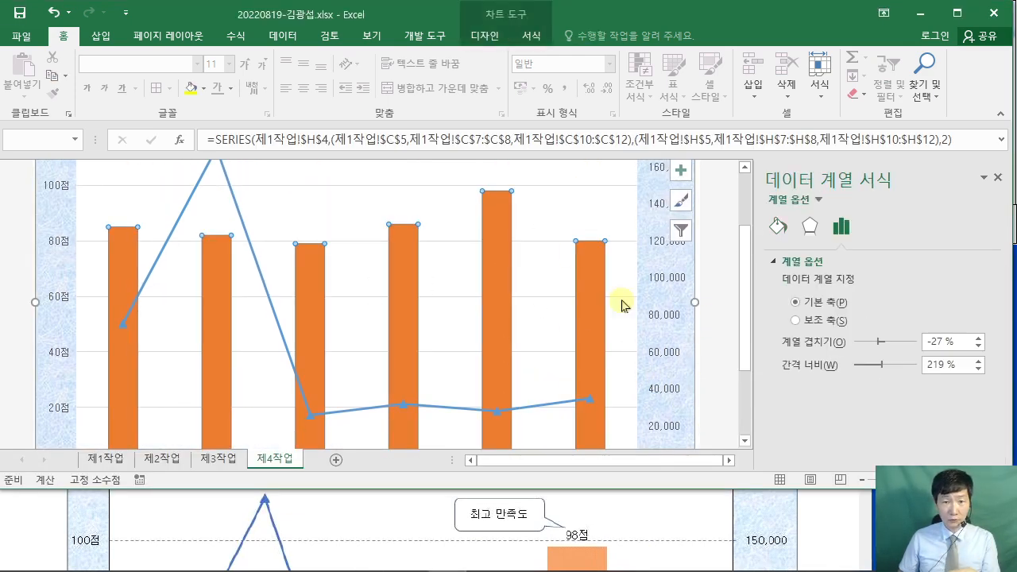
click(494, 288)
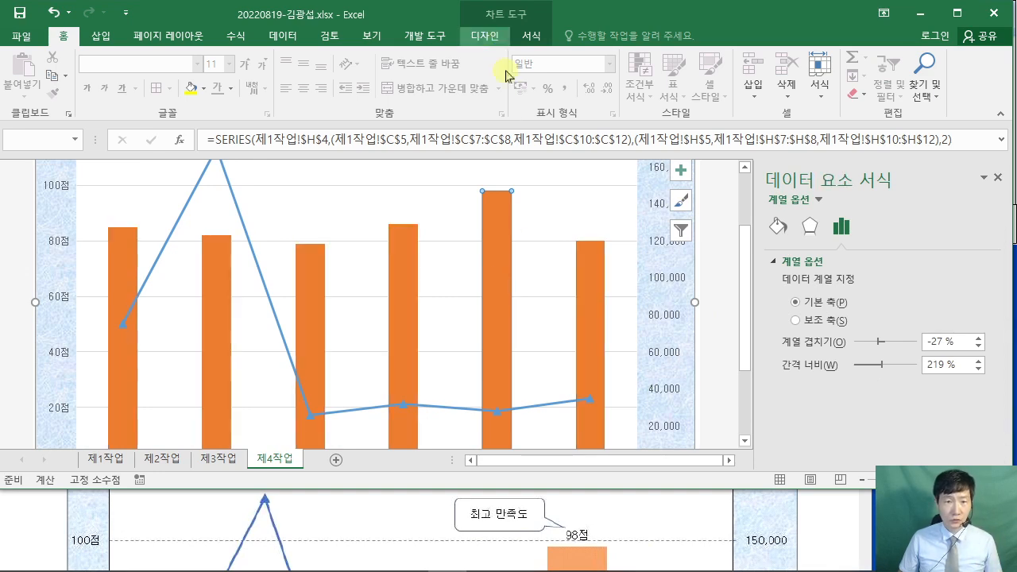
click(485, 40)
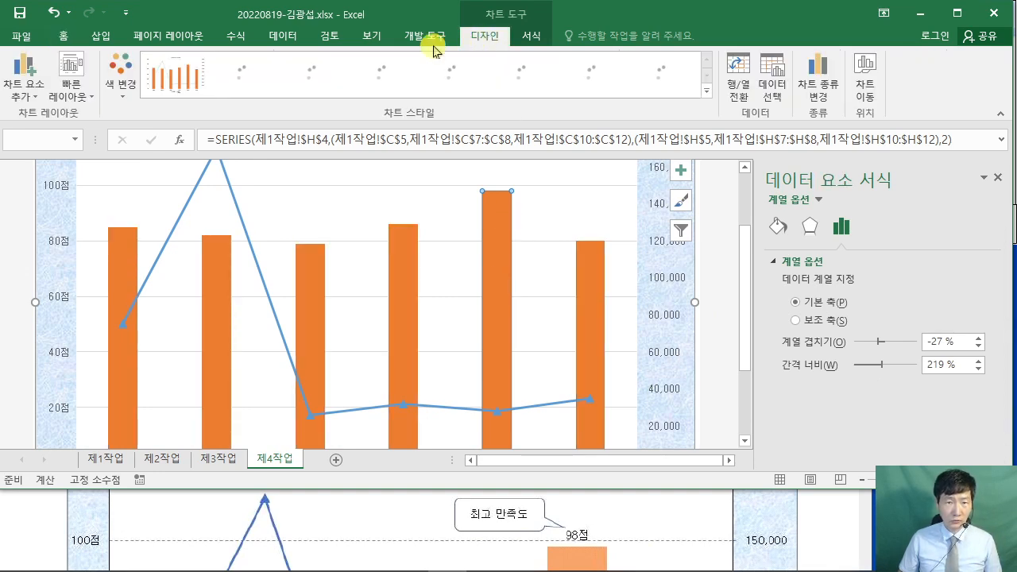
click(27, 90)
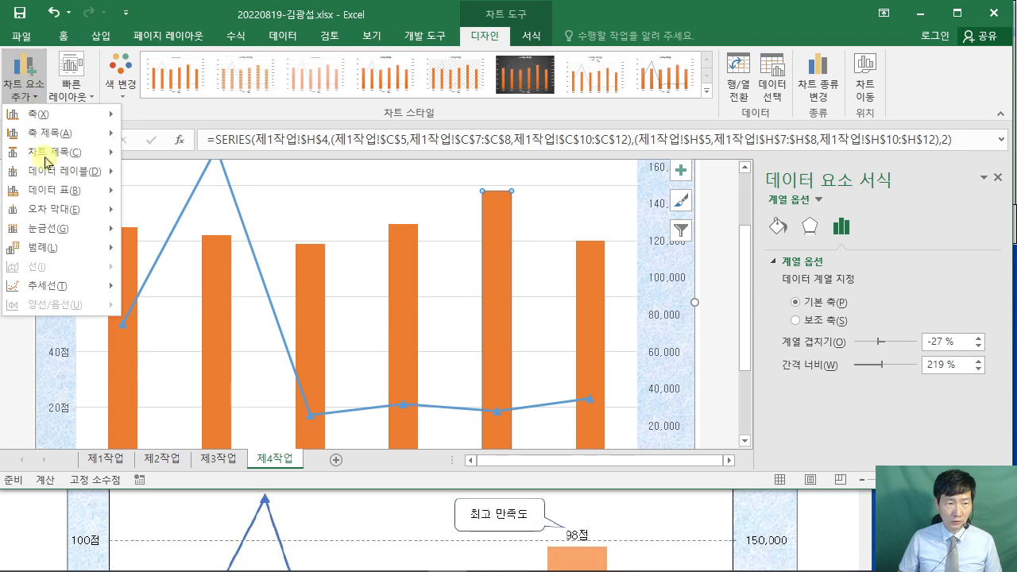
mouse_move(71, 171)
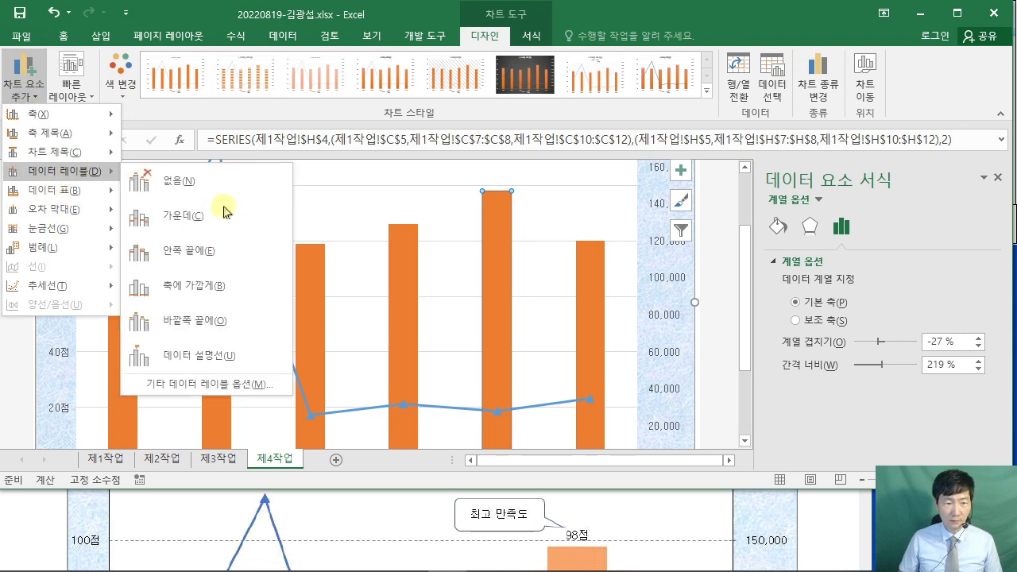
click(232, 322)
click(502, 190)
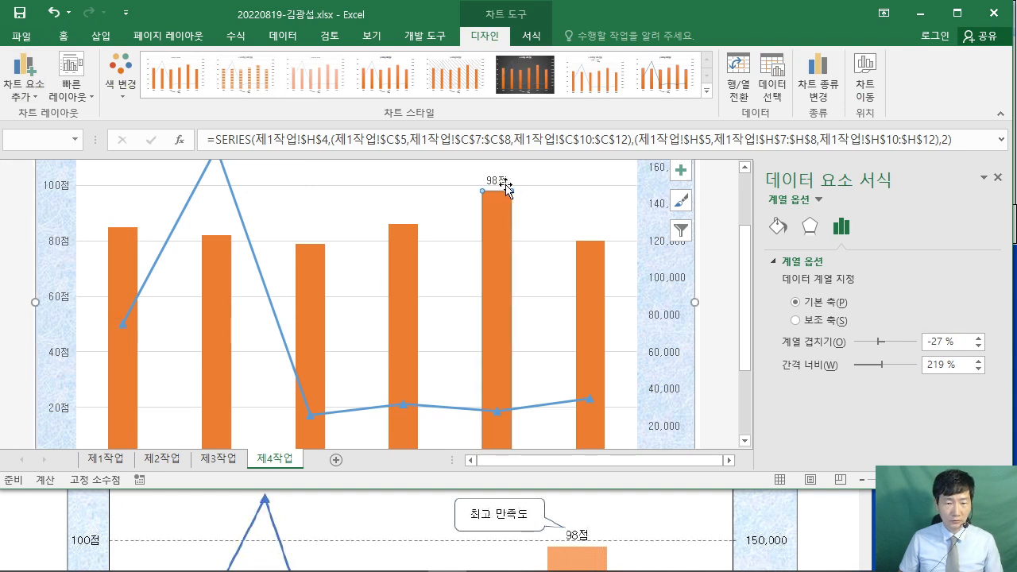
Check the 눈금선 condition in the PDF and give the chart's major gridlines a solid black line with the 파선 dash type.
click(834, 540)
scroll(831, 534, up, 10)
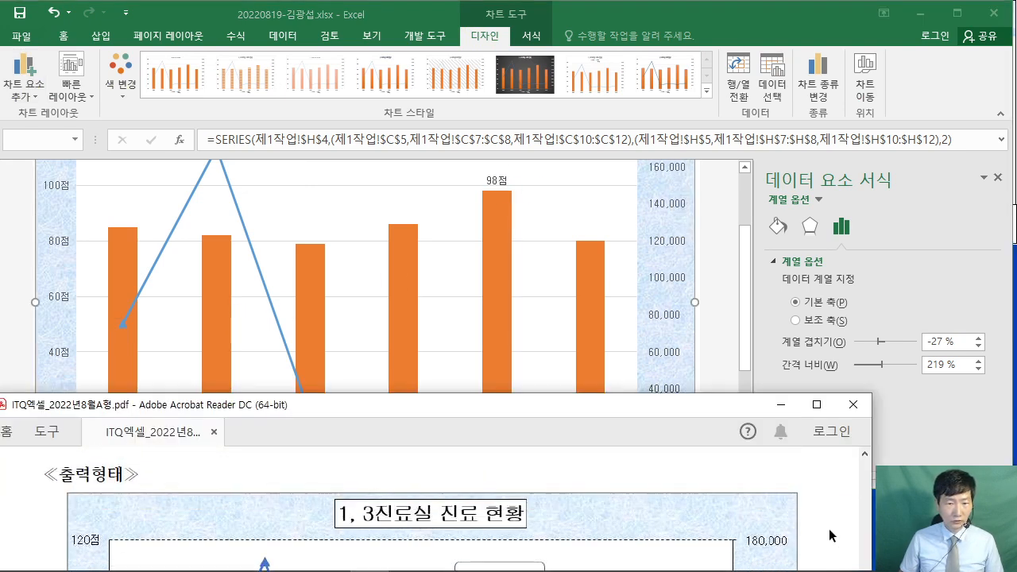
scroll(829, 532, up, 2)
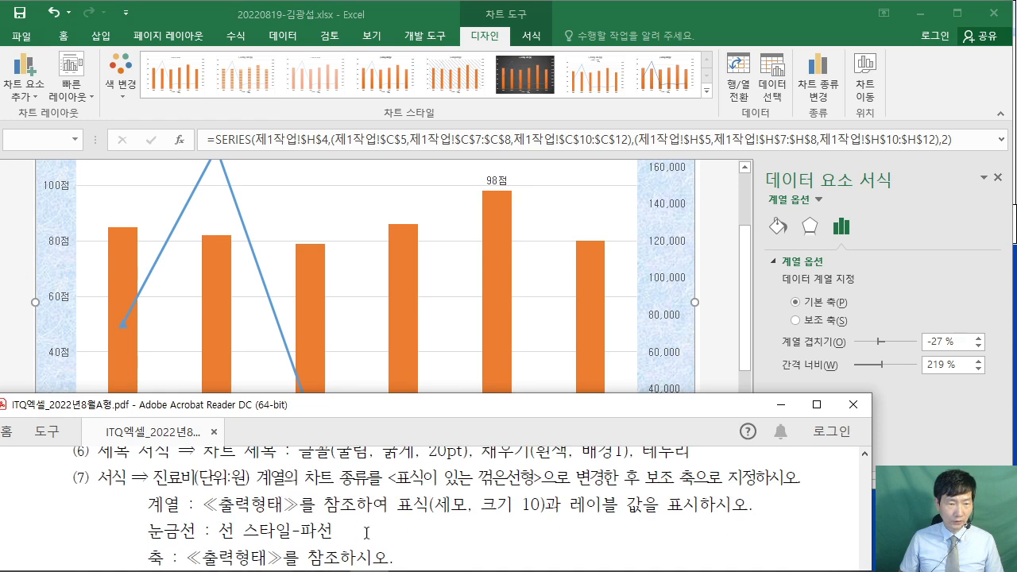
scroll(323, 519, down, 1)
drag(147, 518, 334, 520)
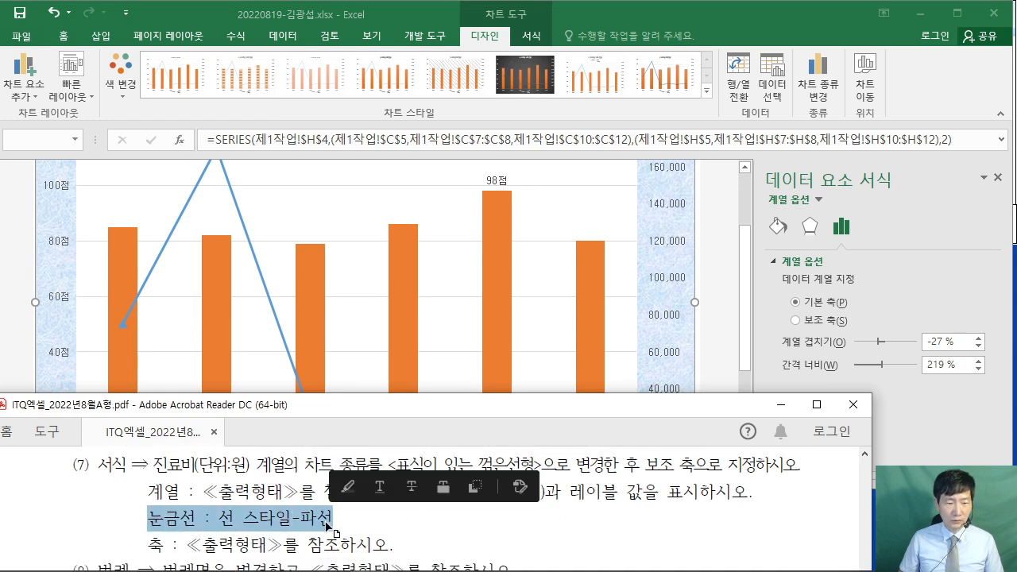
click(293, 518)
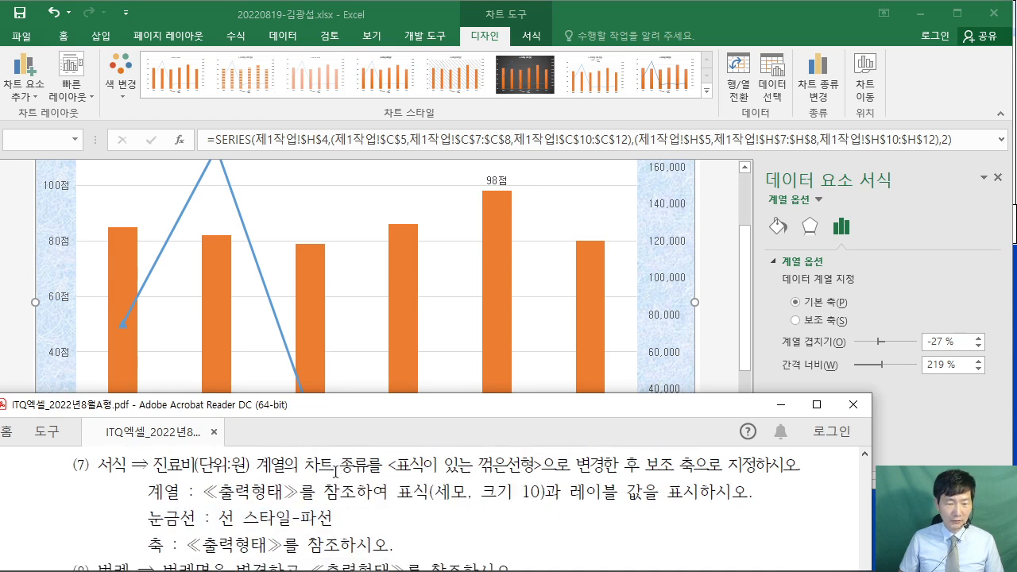
click(340, 247)
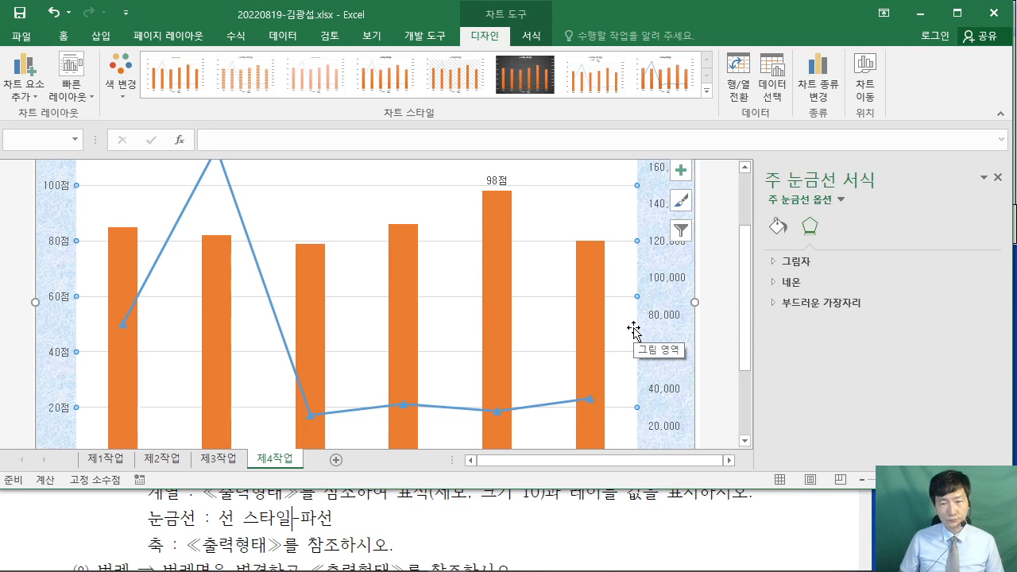
click(778, 230)
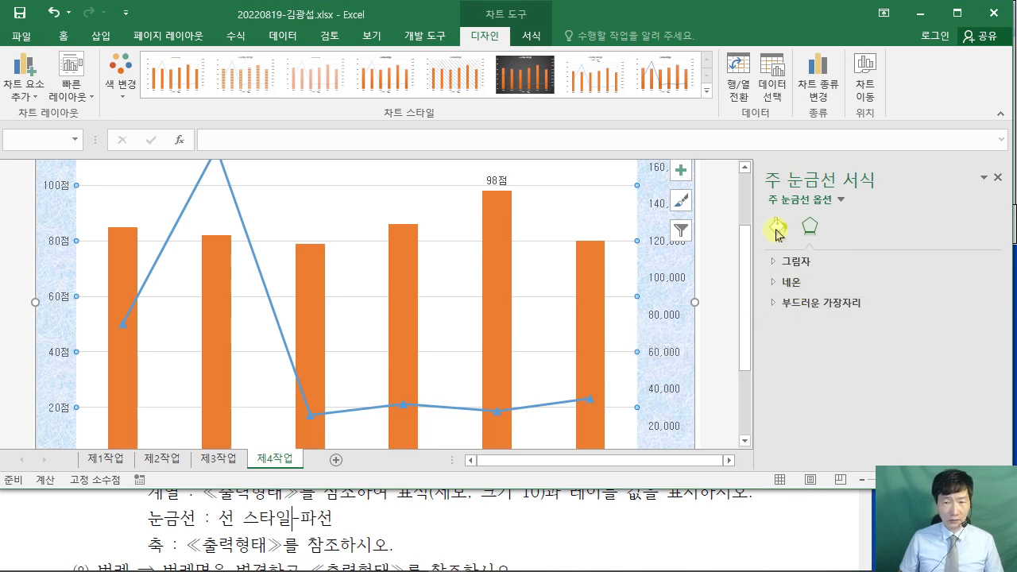
click(781, 265)
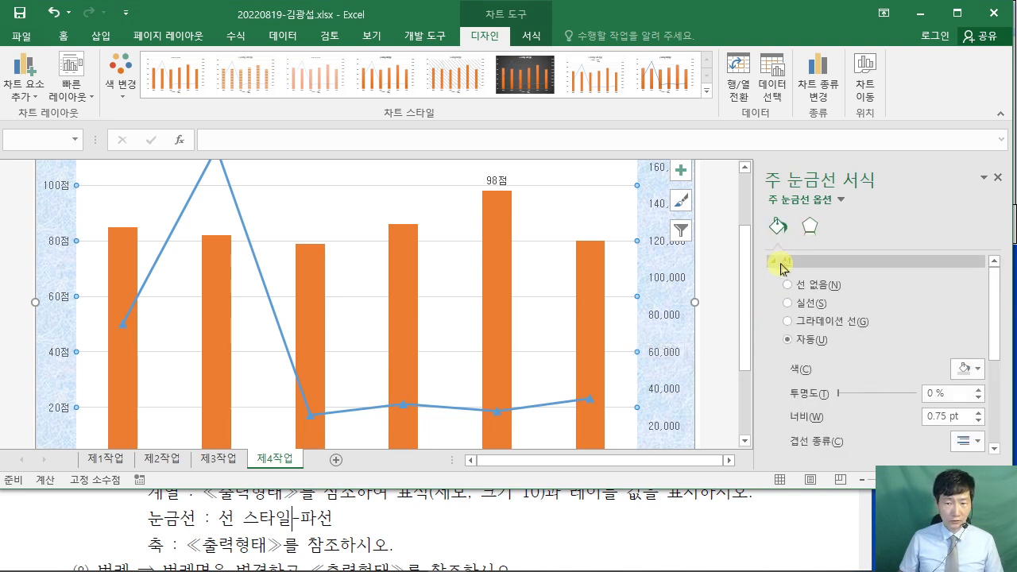
click(789, 305)
drag(997, 324, 996, 401)
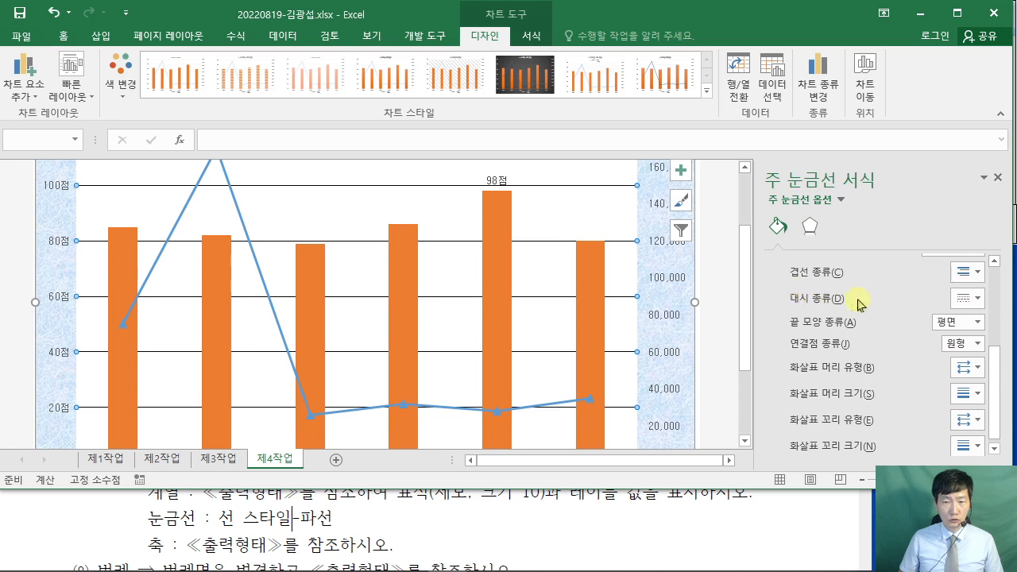
click(973, 298)
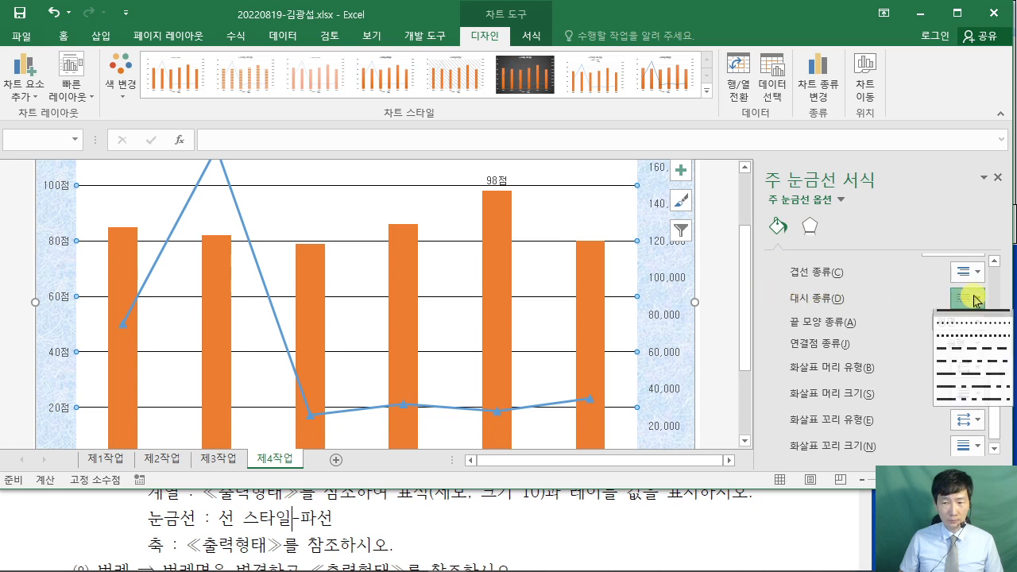
click(962, 357)
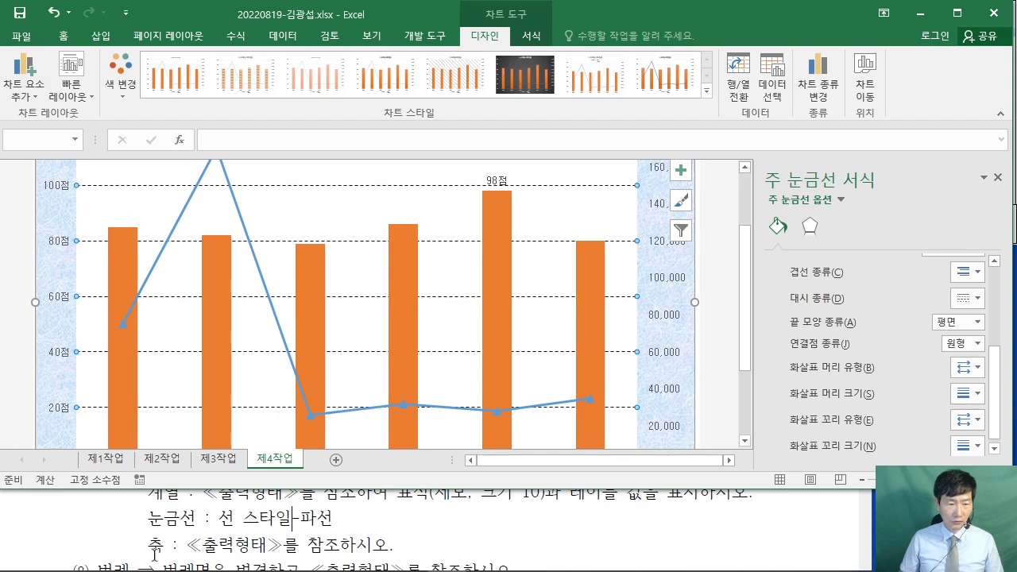
Arrange the PDF and the workbook side by side, giving the workbook more width, with the sample output's axes in view.
click(649, 506)
drag(436, 412, 1, 341)
click(628, 228)
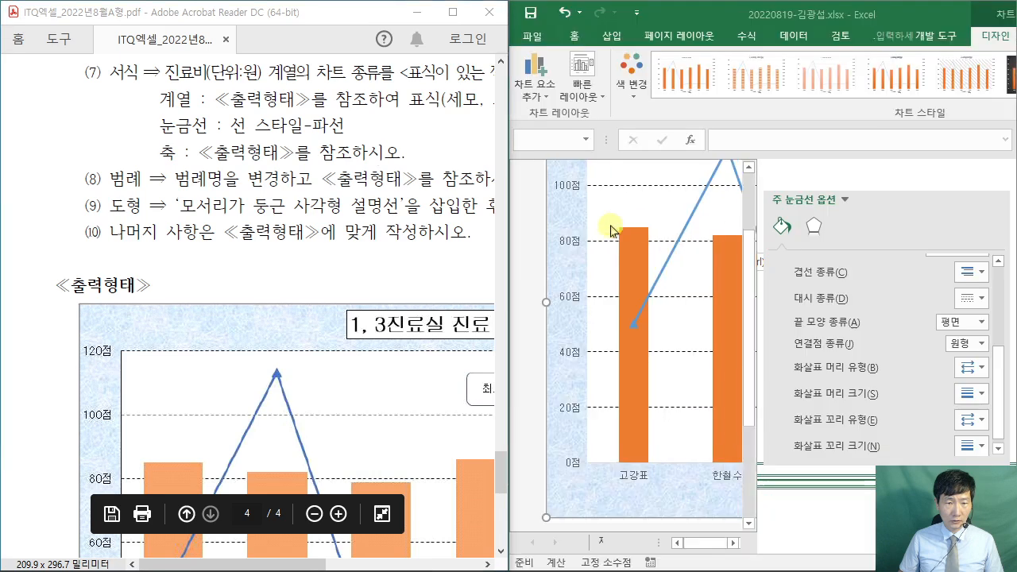
scroll(356, 230, down, 3)
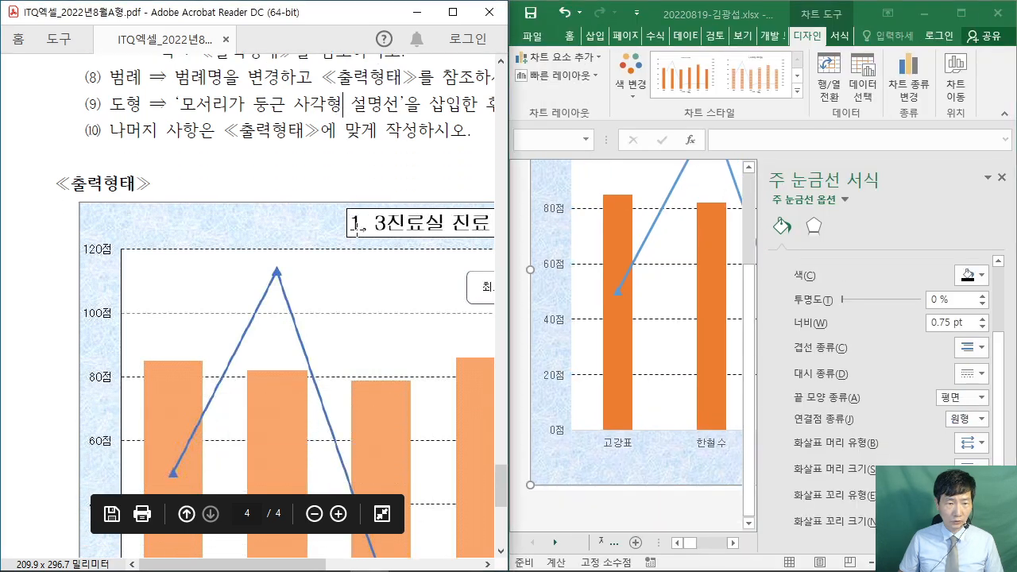
scroll(356, 230, down, 4)
drag(512, 239, 264, 239)
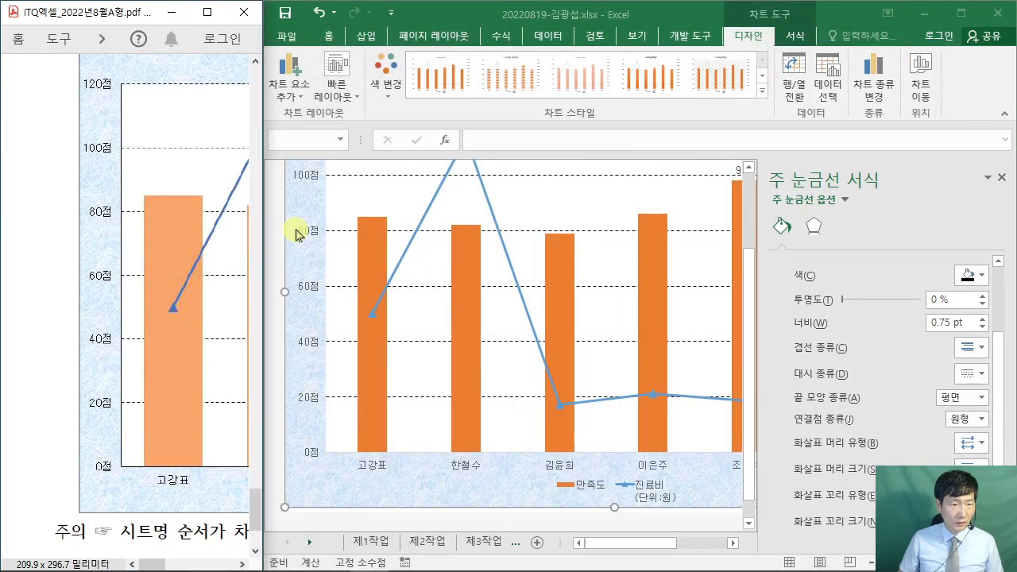
click(745, 286)
drag(749, 254, 754, 220)
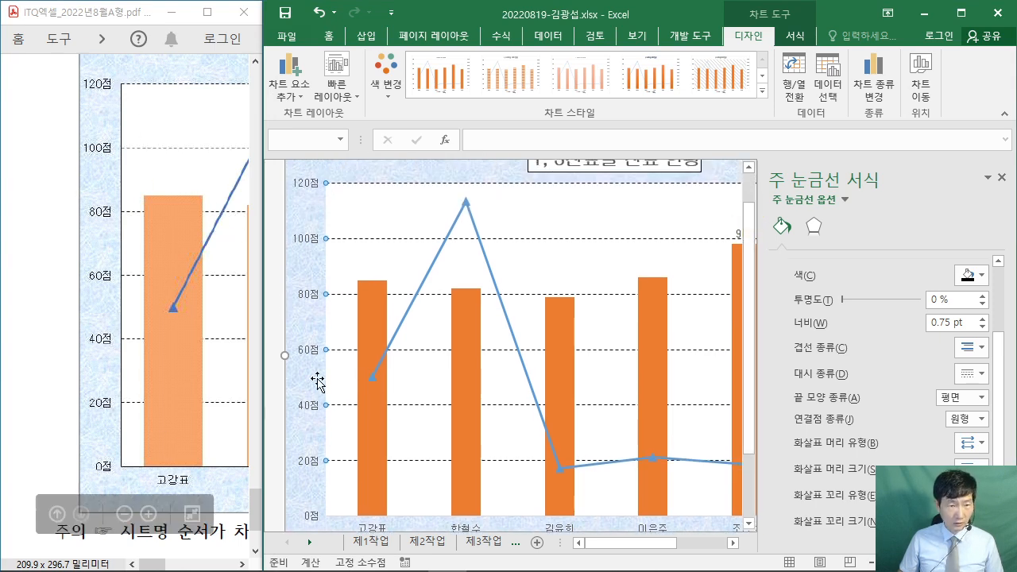
Give the chart's primary vertical axis and its horizontal category axis a solid black line.
click(309, 302)
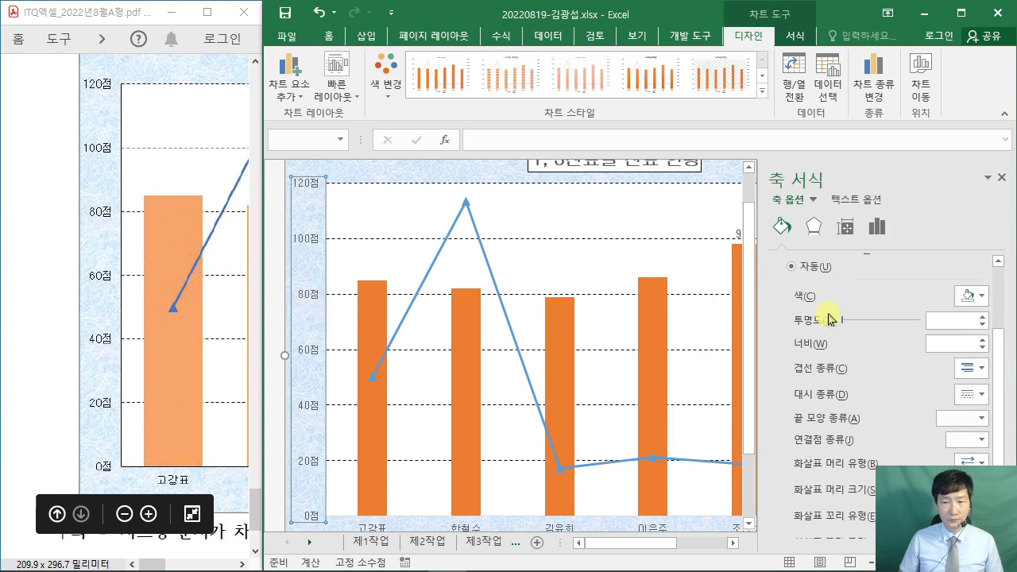
scroll(830, 317, up, 3)
click(805, 324)
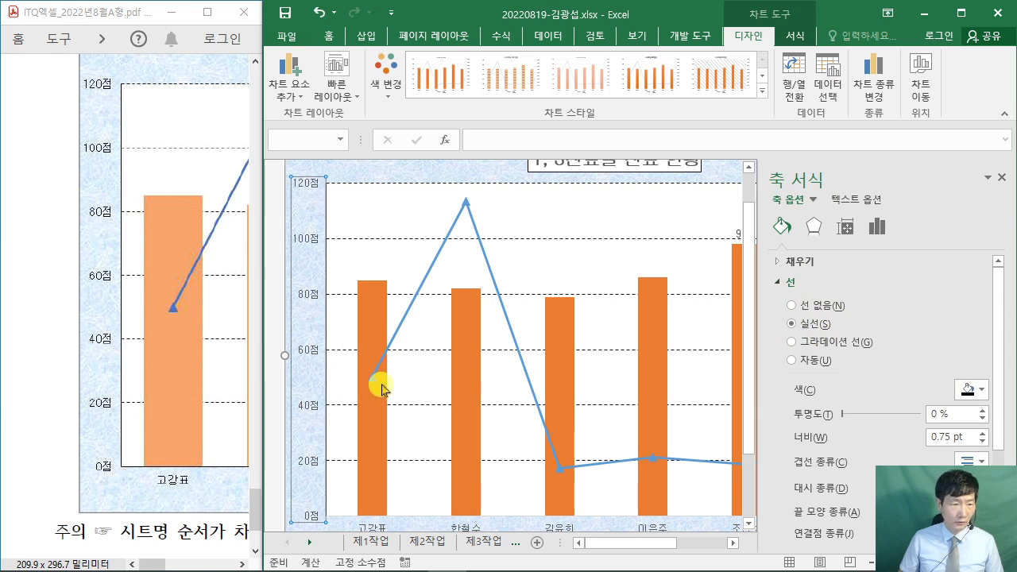
scroll(353, 430, down, 1)
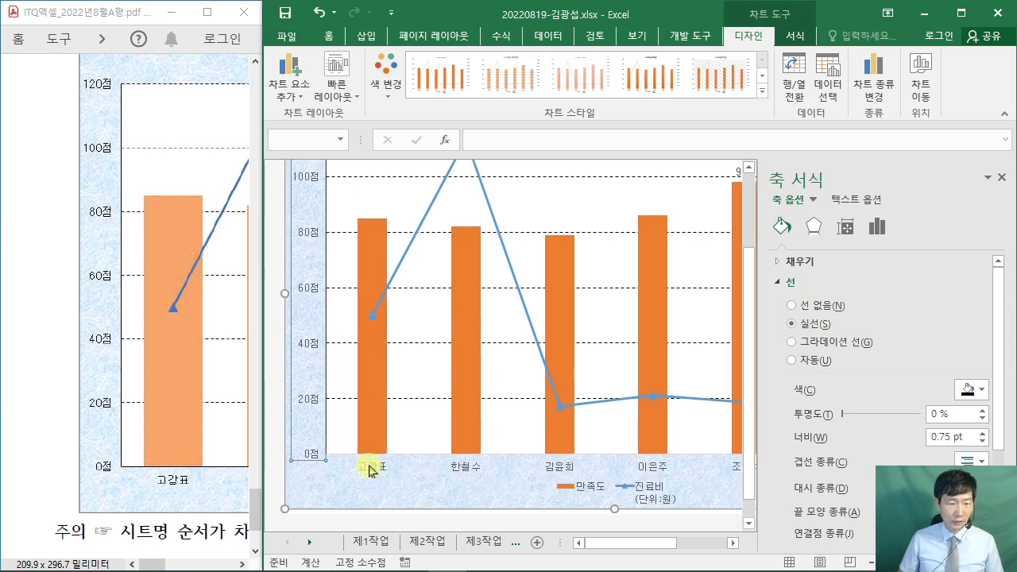
click(372, 471)
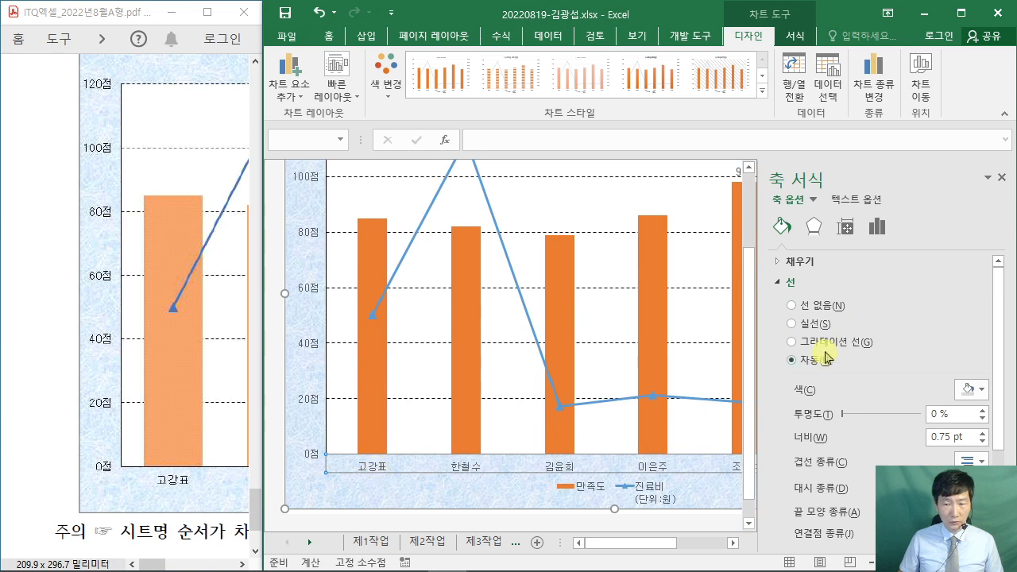
click(792, 325)
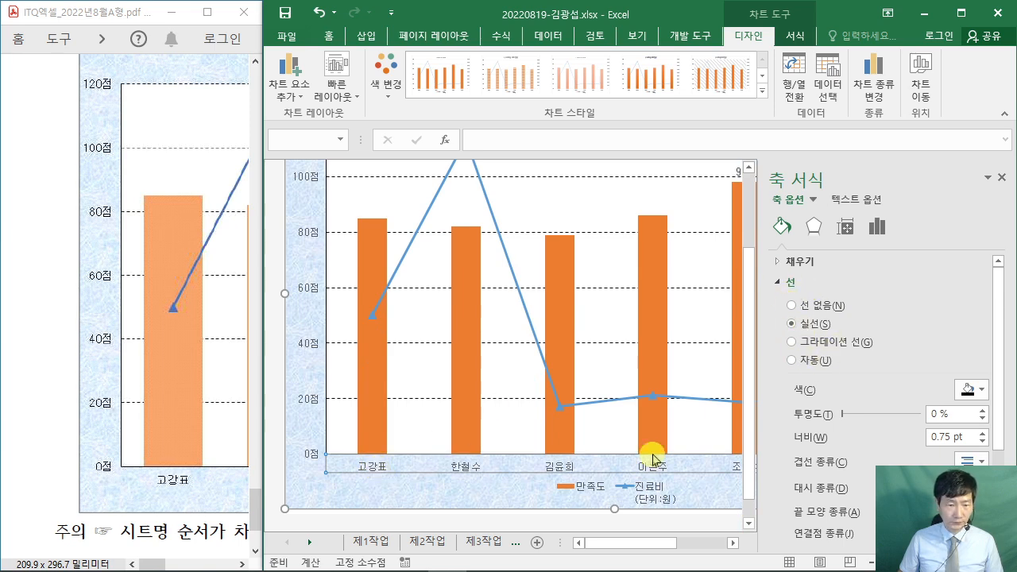
Check the secondary axis in the PDF's sample output and give the chart's secondary vertical axis a solid black line.
drag(151, 564, 222, 564)
scroll(206, 414, up, 8)
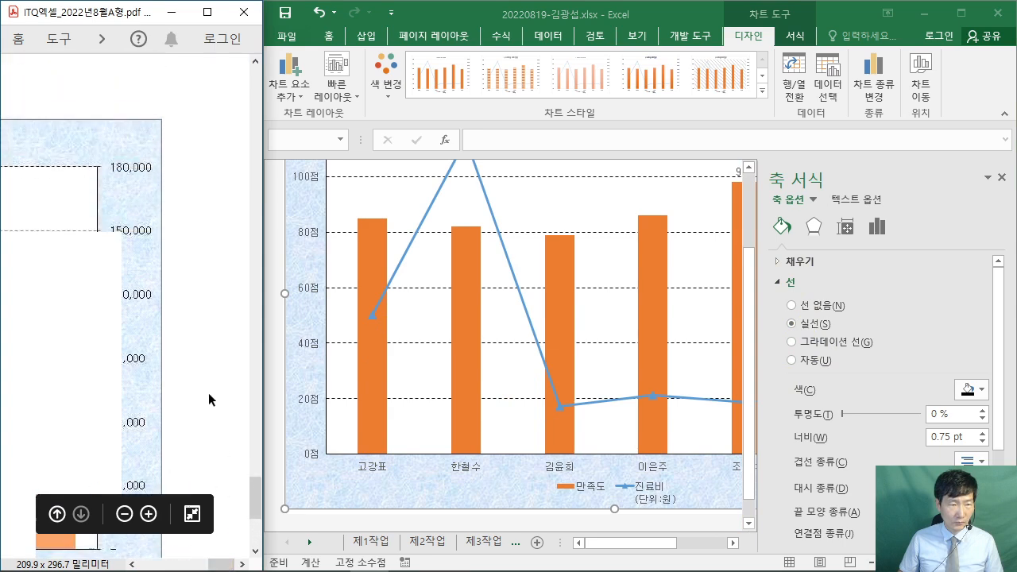
scroll(225, 373, up, 2)
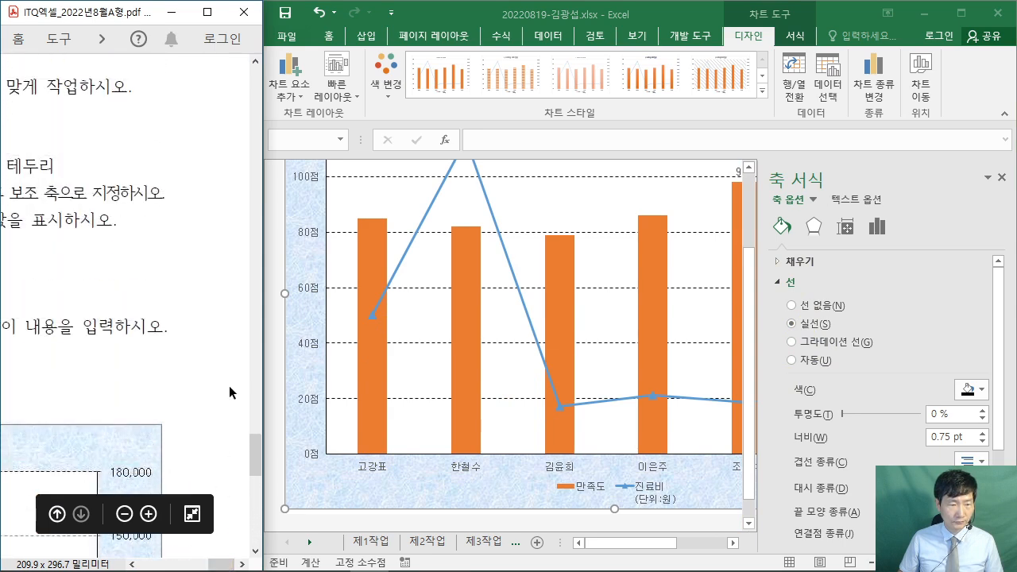
scroll(229, 429, down, 8)
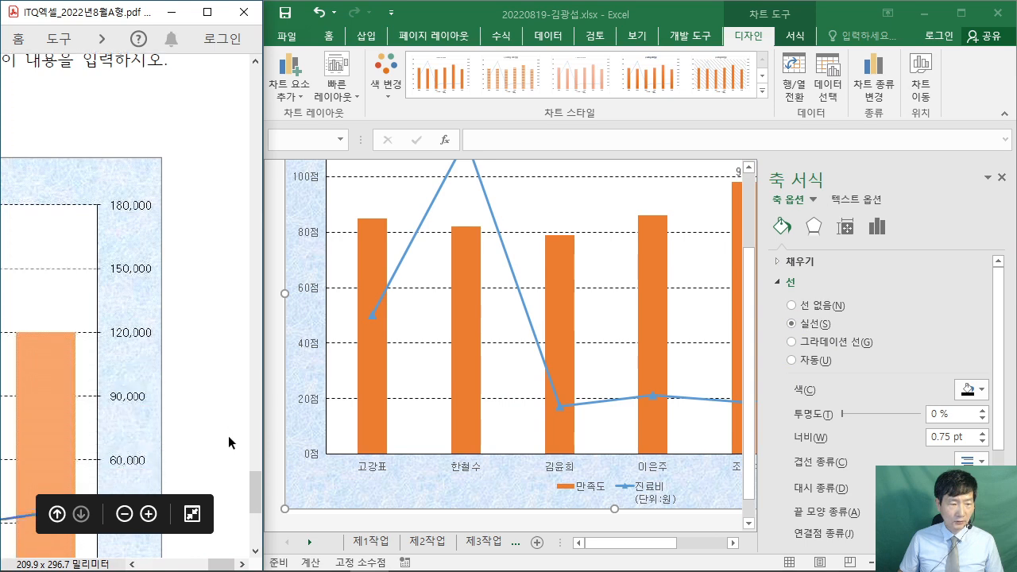
click(651, 544)
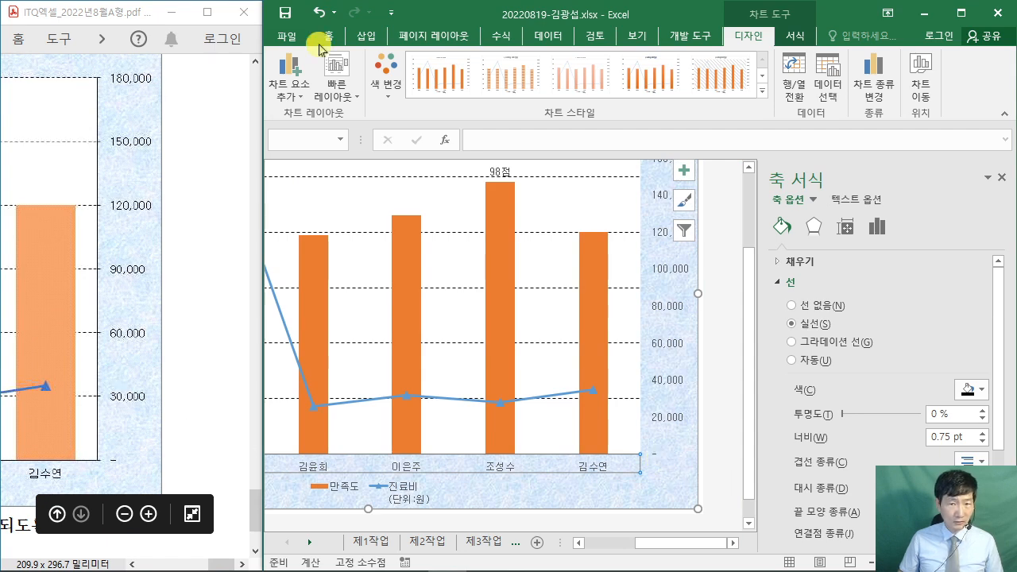
scroll(659, 247, up, 1)
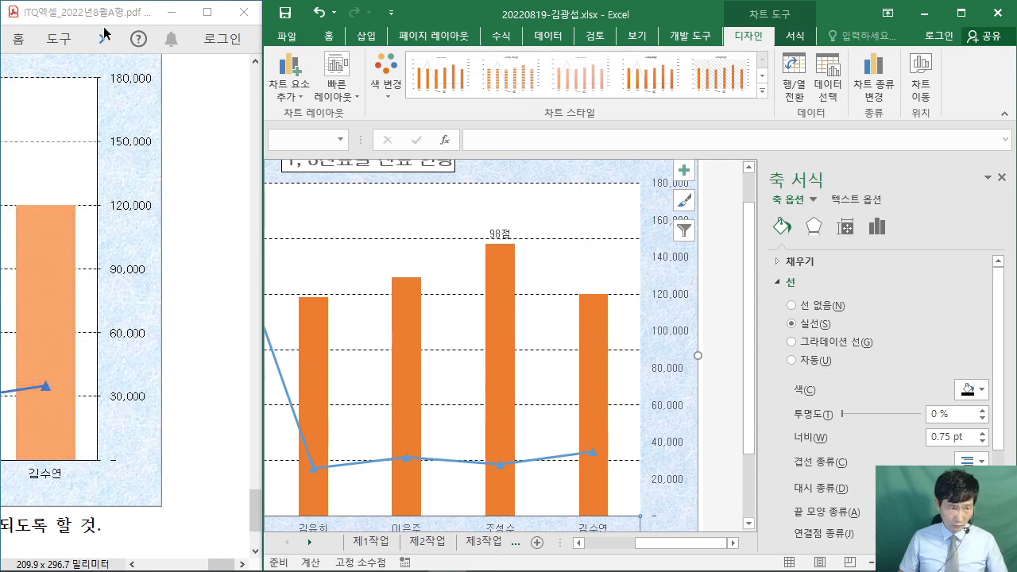
click(672, 337)
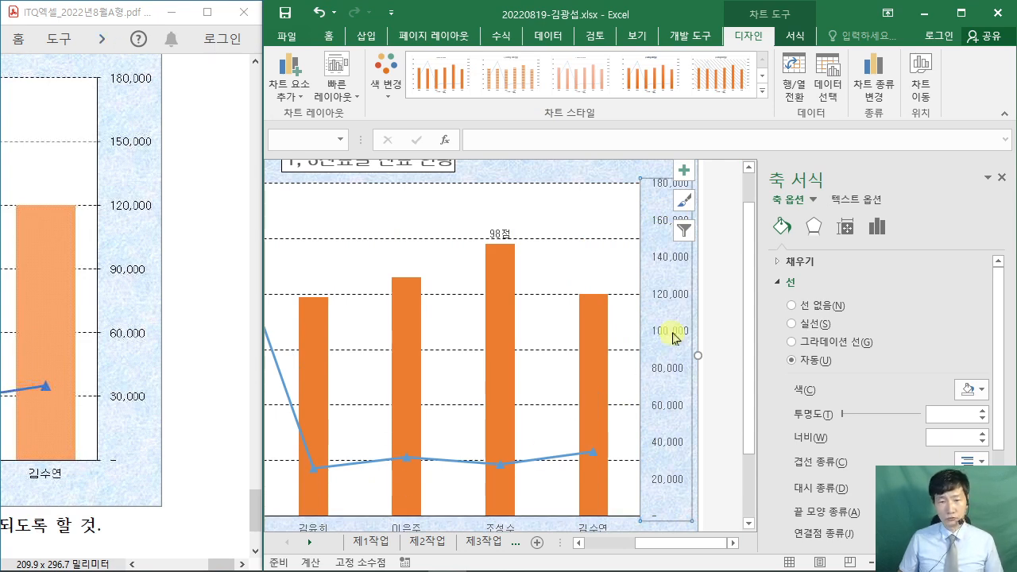
click(792, 323)
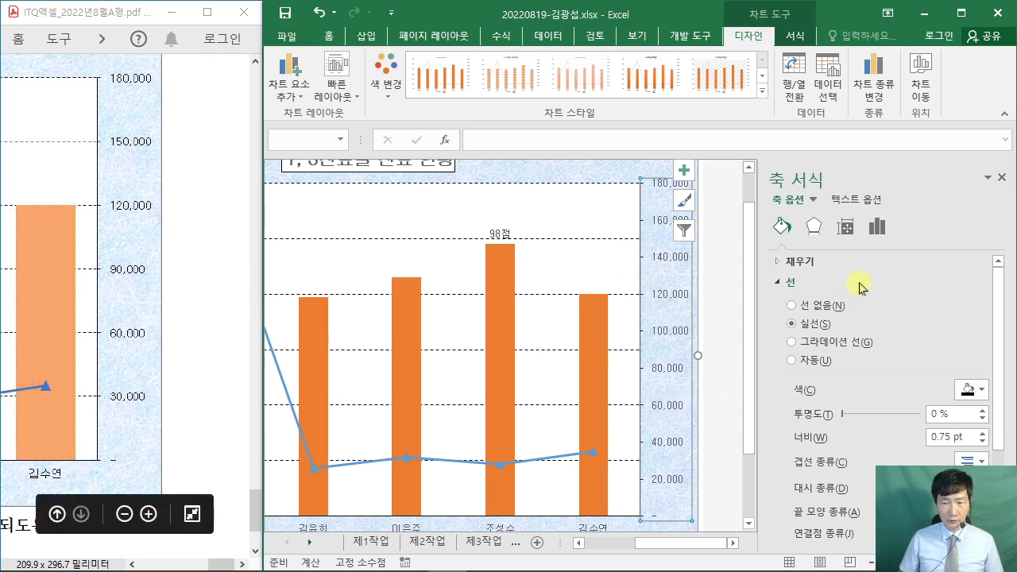
Set the secondary vertical axis's major unit to 30000.
click(879, 228)
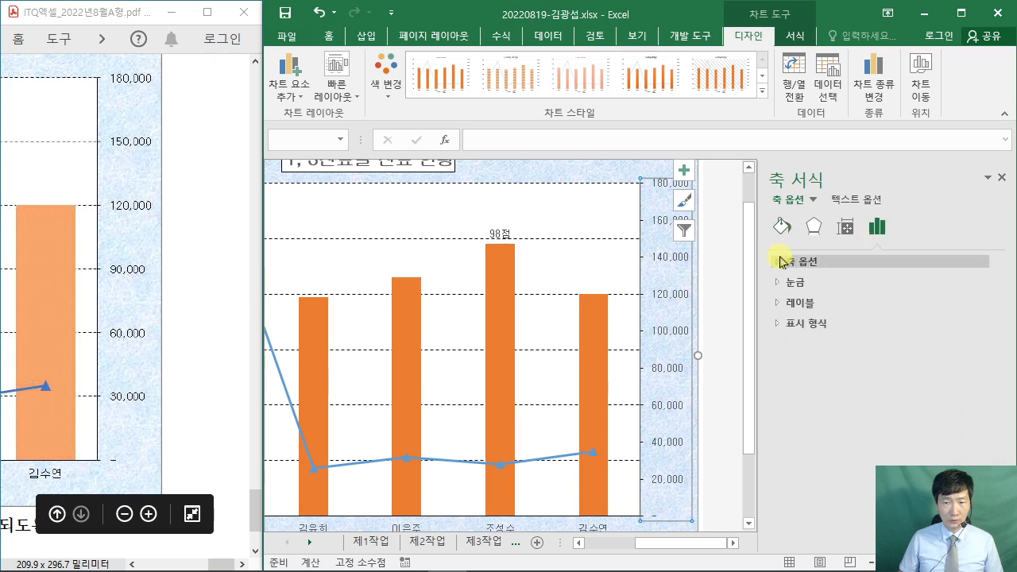
click(781, 262)
drag(916, 367, 820, 370)
text(3)
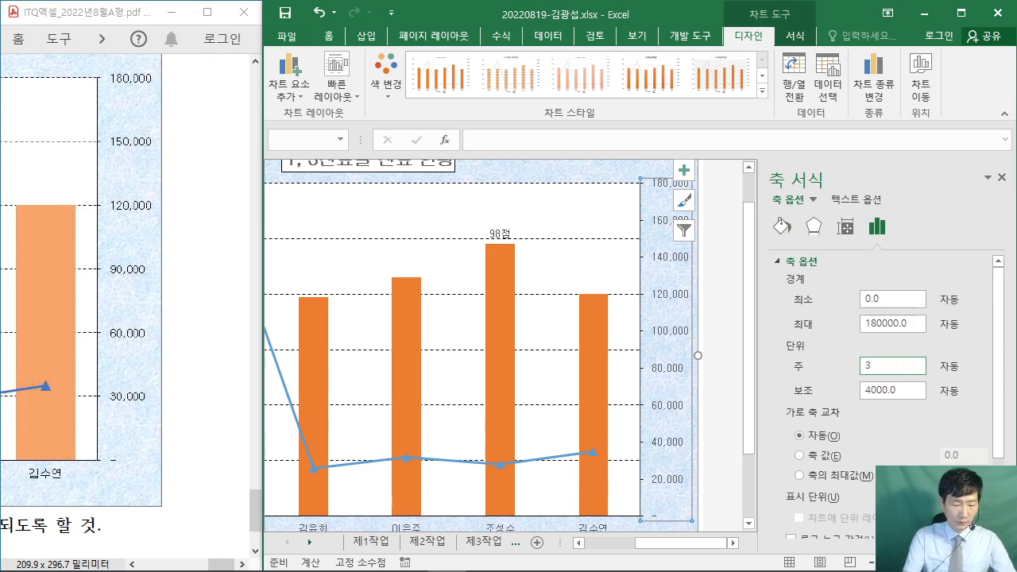
text(0000)
key(Return)
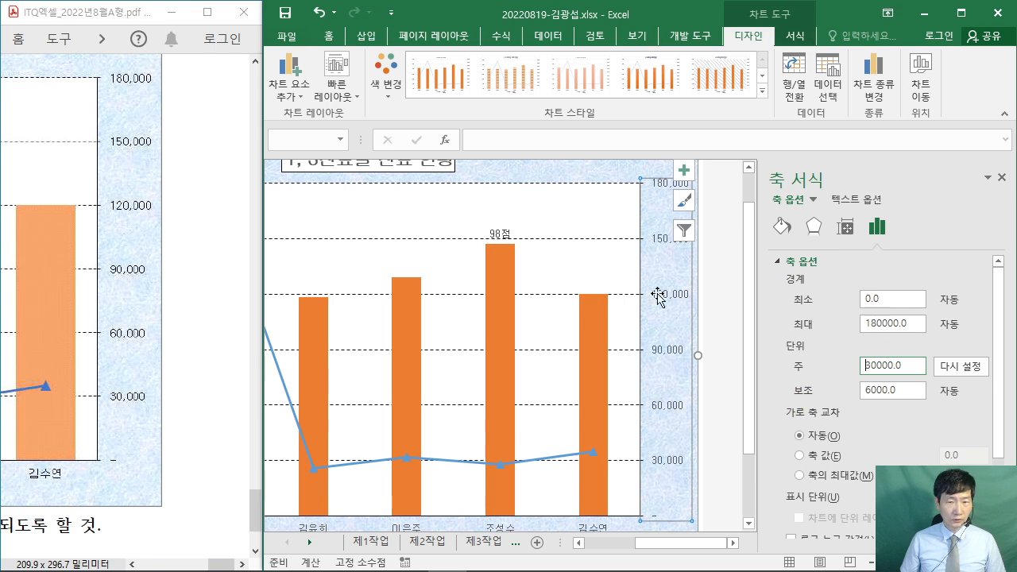
Compare the columns with the PDF's sample output and set the column series' gap width to 80%.
drag(666, 544, 648, 544)
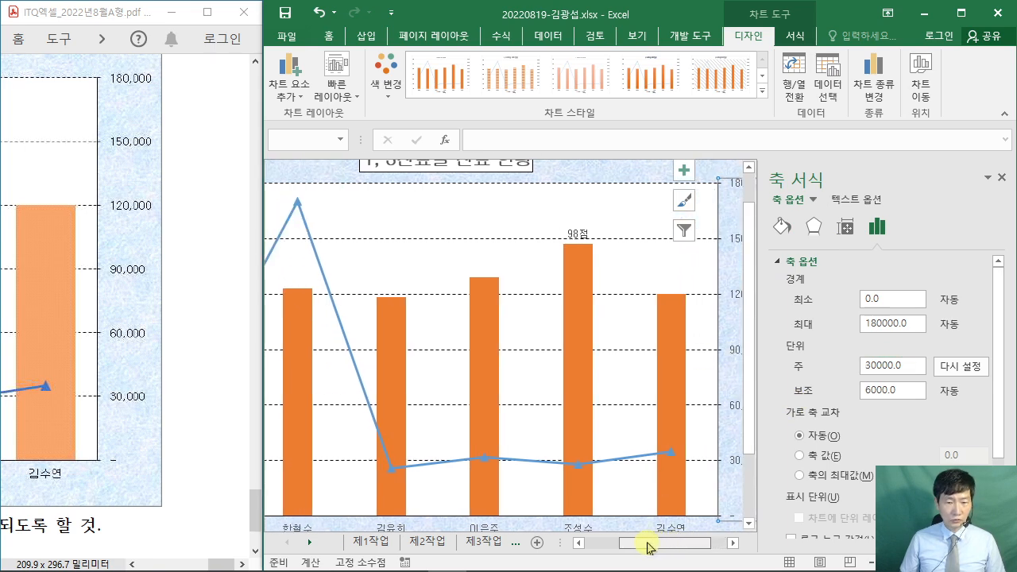
click(216, 566)
drag(219, 568, 205, 566)
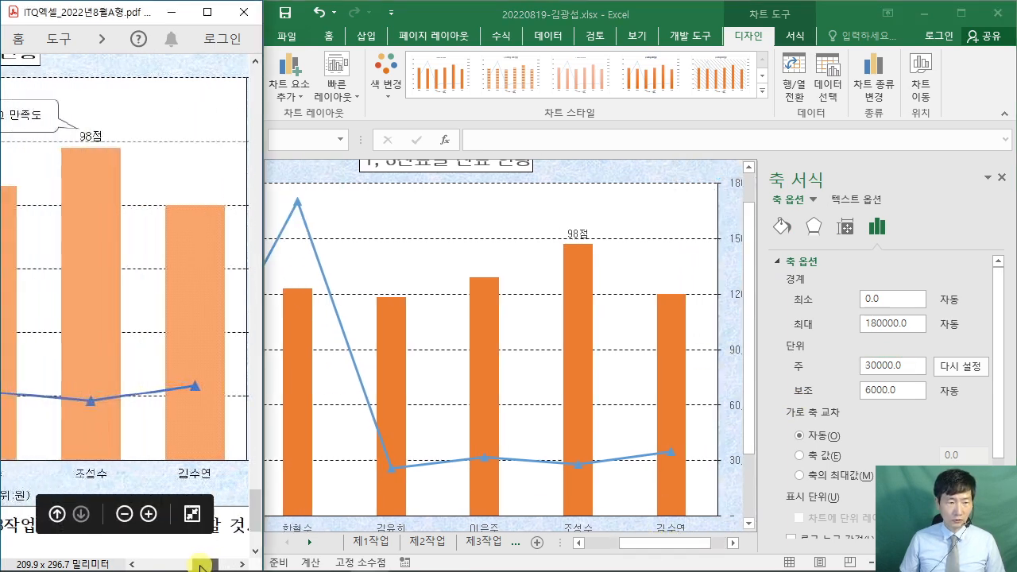
scroll(160, 380, down, 5)
scroll(157, 369, up, 6)
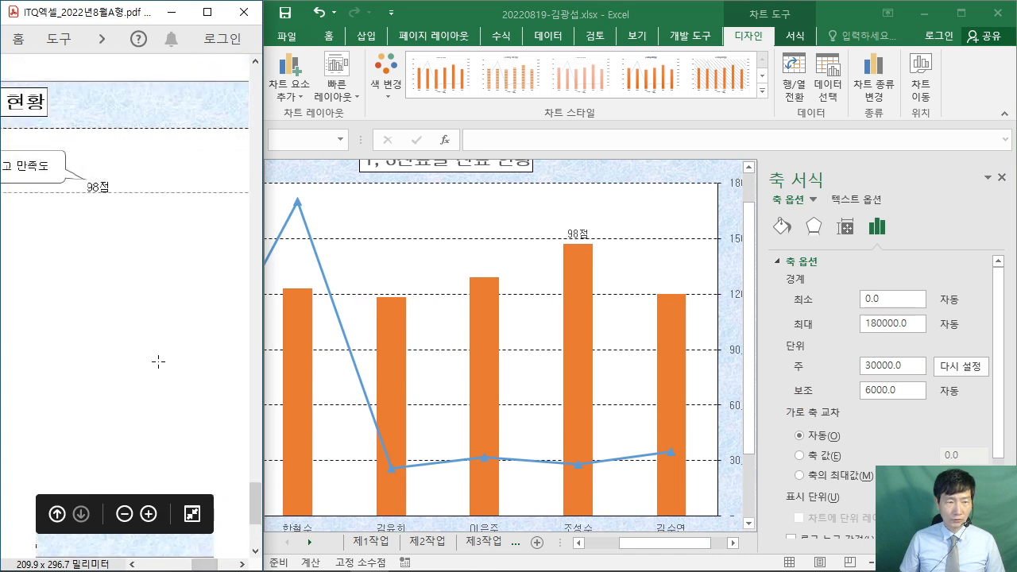
scroll(151, 359, up, 4)
scroll(183, 372, down, 3)
scroll(183, 373, down, 5)
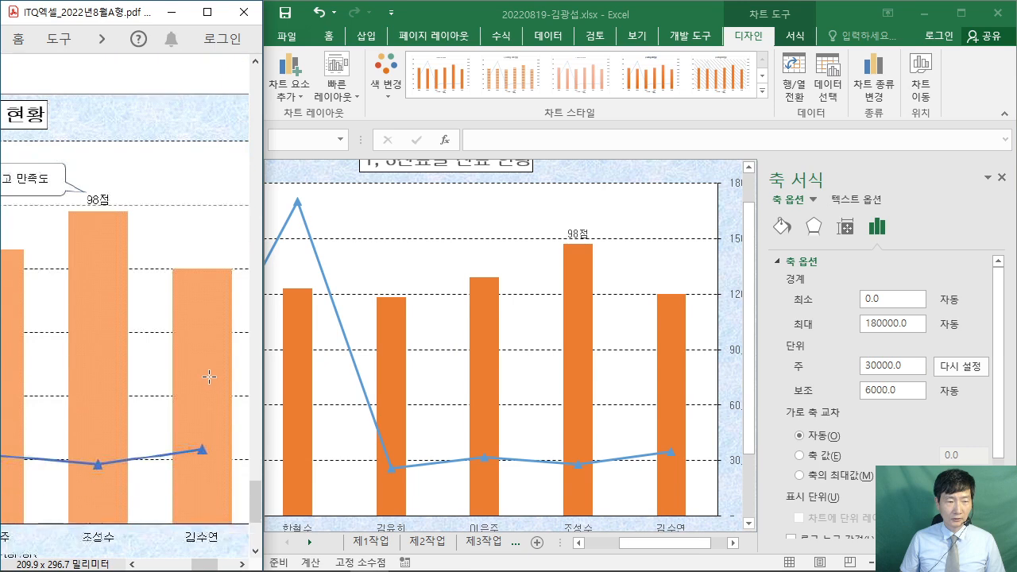
click(579, 316)
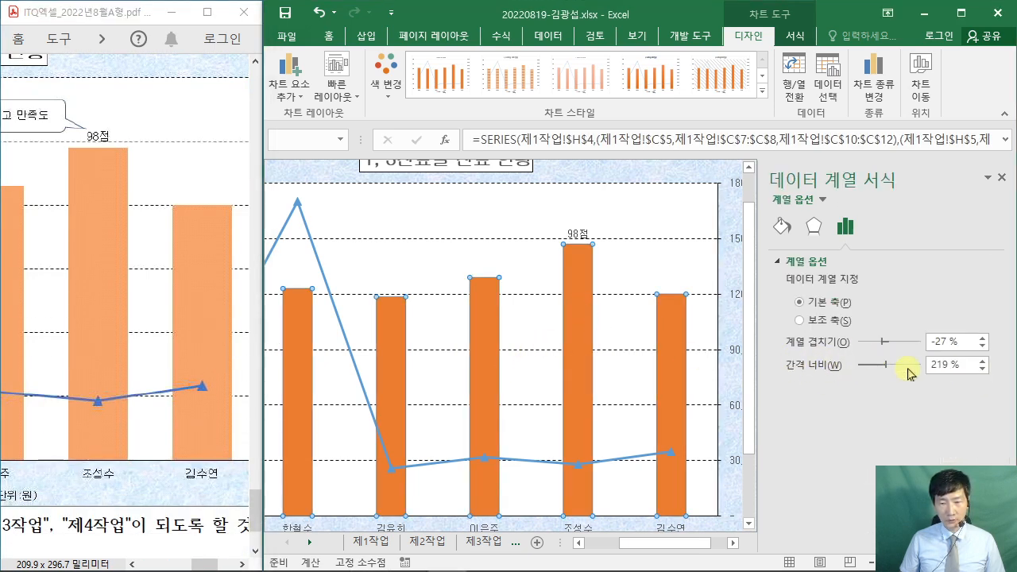
drag(951, 364, 903, 370)
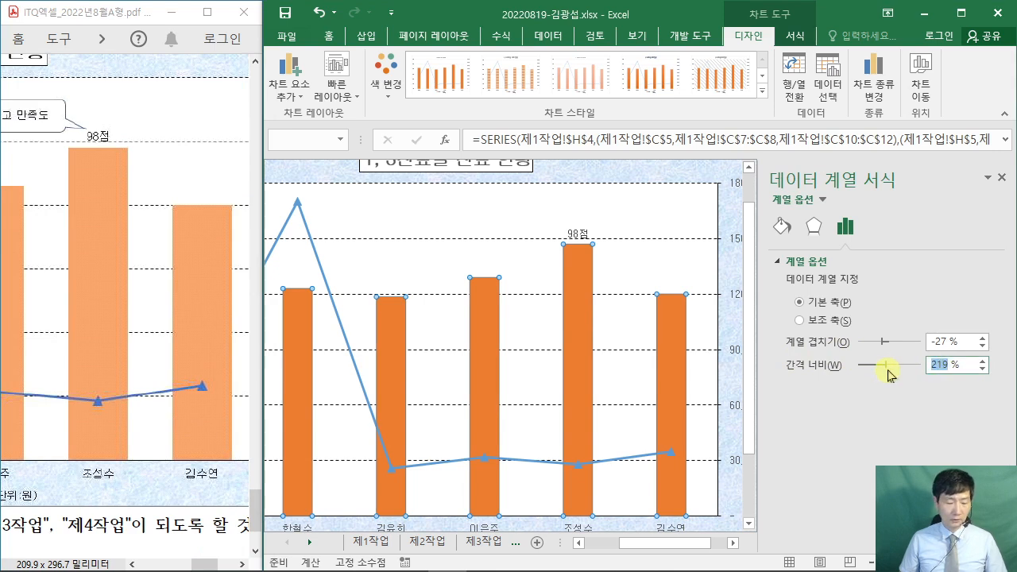
text(80)
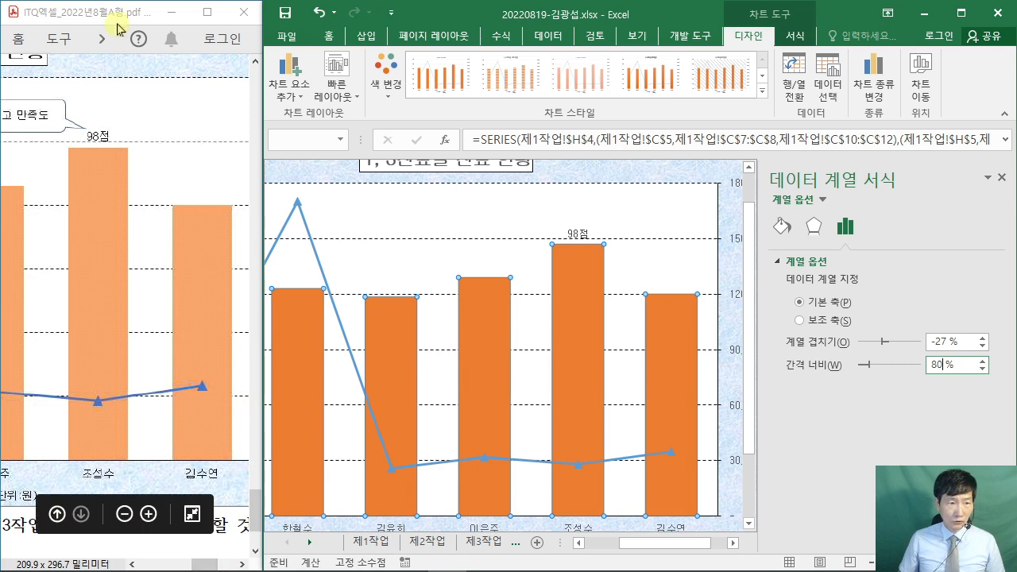
Arrange the PDF window beneath the workbook window, with the remaining chart conditions in view.
drag(114, 11, 90, 421)
scroll(137, 502, up, 5)
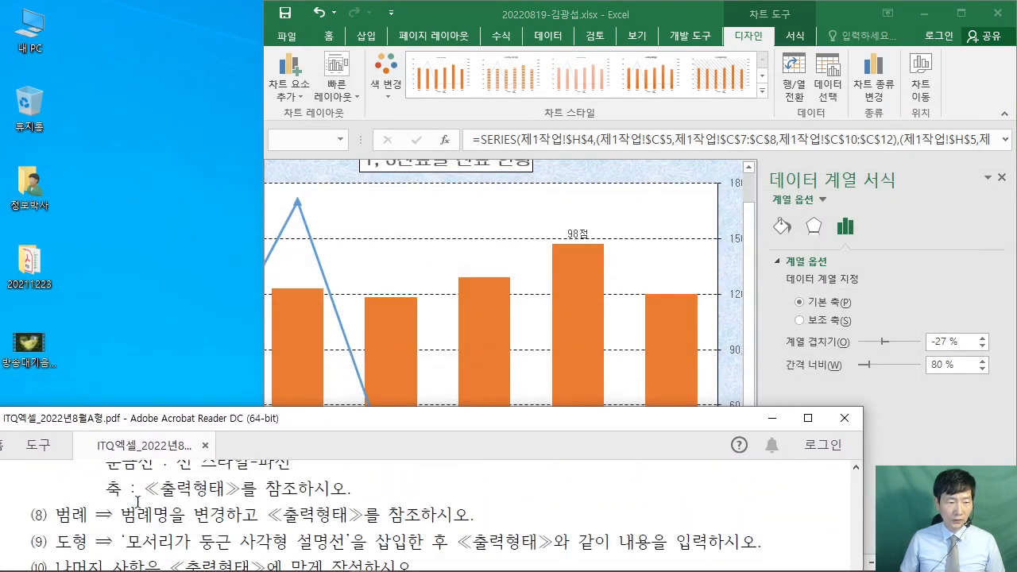
drag(189, 418, 192, 406)
scroll(191, 493, down, 1)
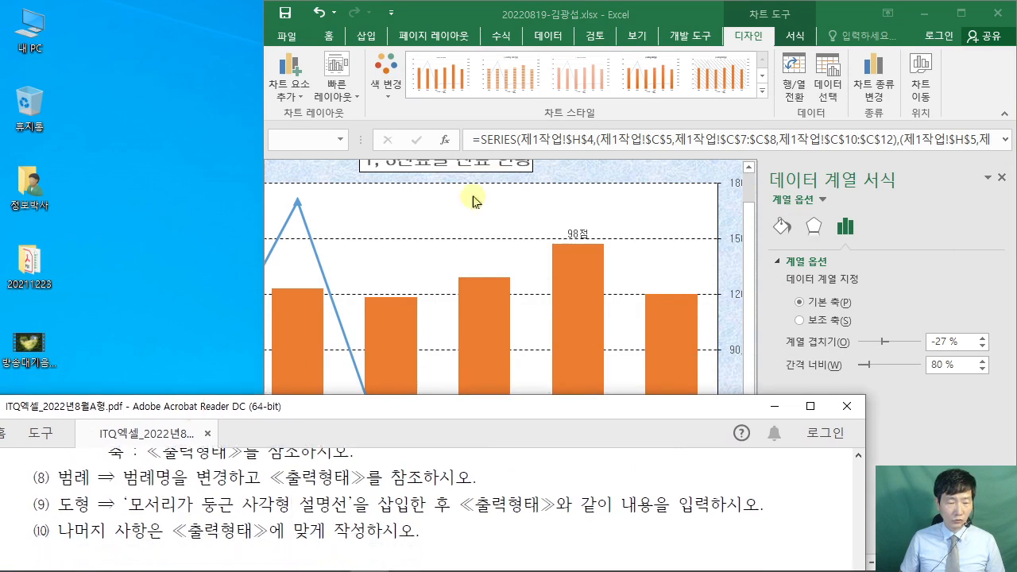
drag(547, 20, 190, 18)
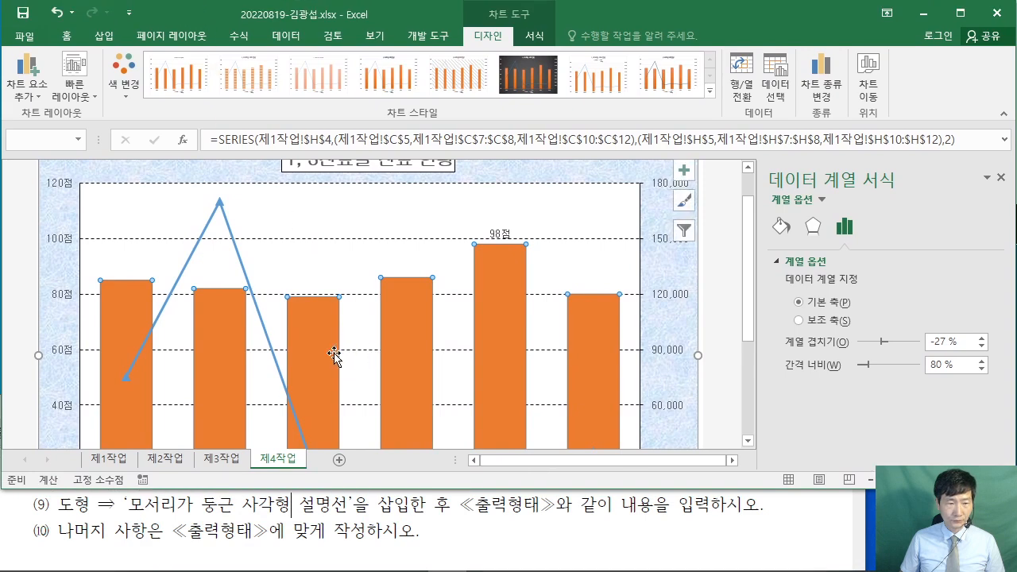
Read the legend condition (8) in the PDF and compare the sample output's legend with the chart's legend.
scroll(330, 333, down, 2)
click(142, 510)
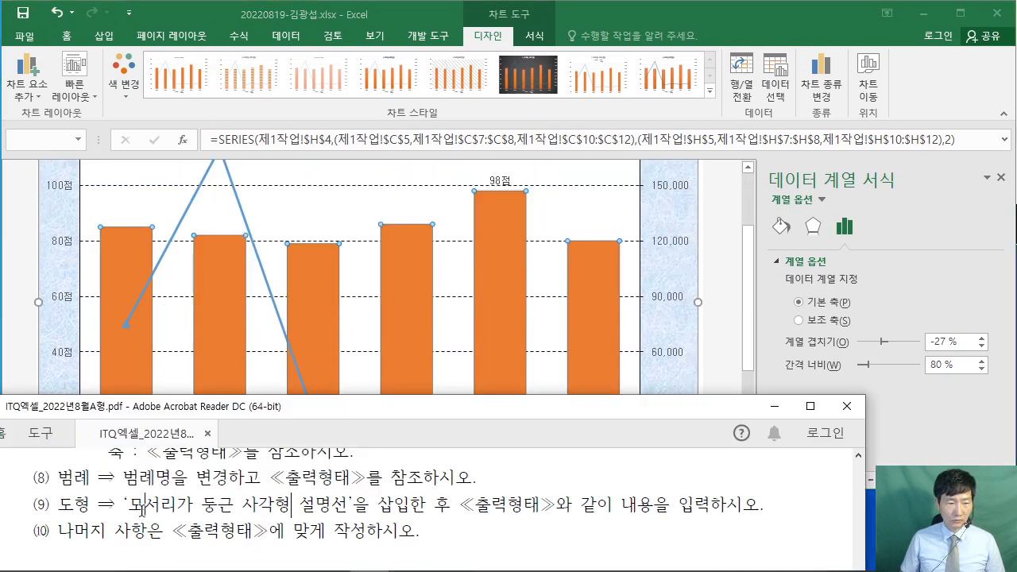
scroll(147, 506, up, 1)
scroll(645, 450, up, 1)
click(725, 350)
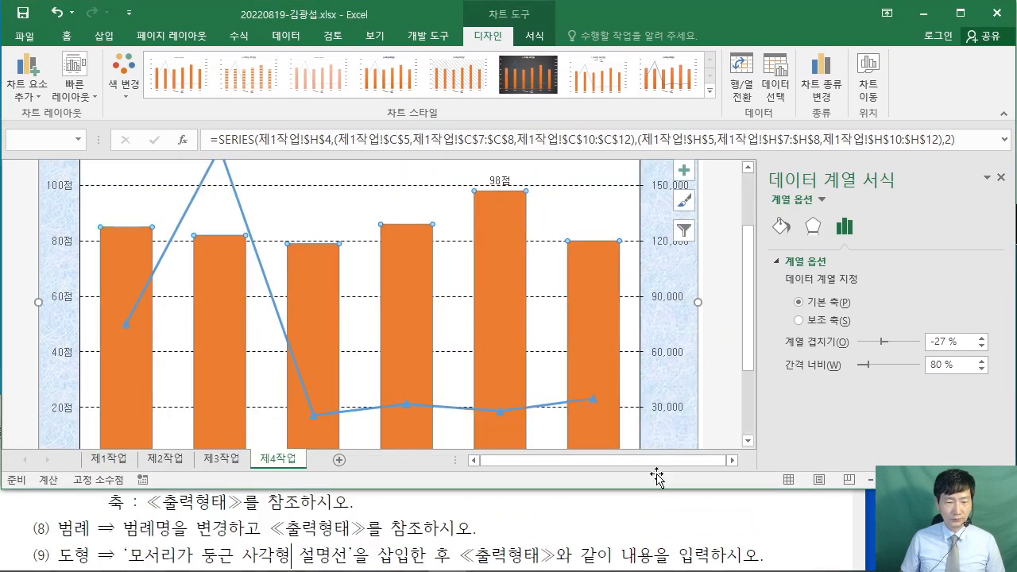
scroll(641, 351, down, 3)
click(749, 511)
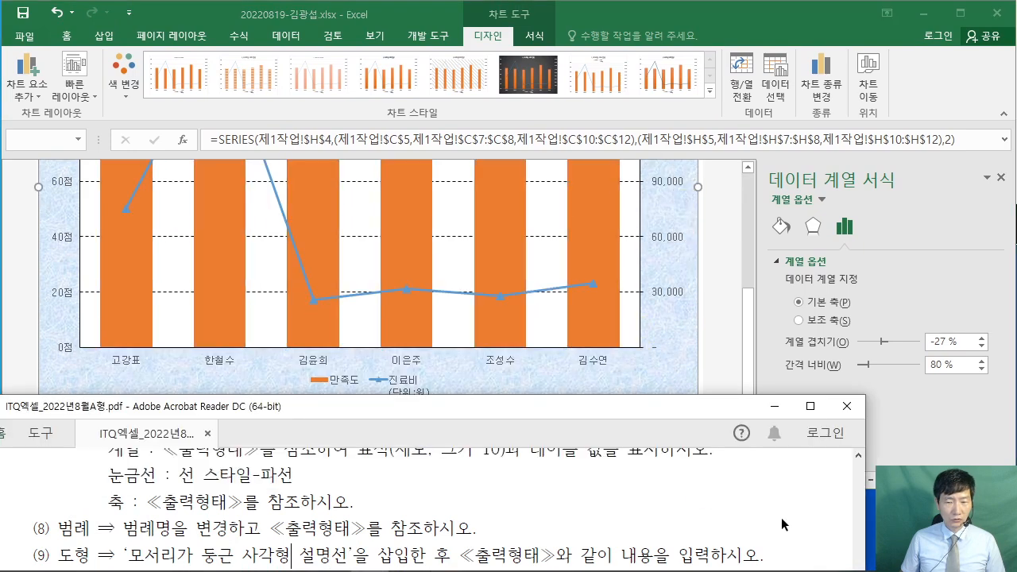
scroll(786, 519, down, 3)
scroll(803, 522, down, 5)
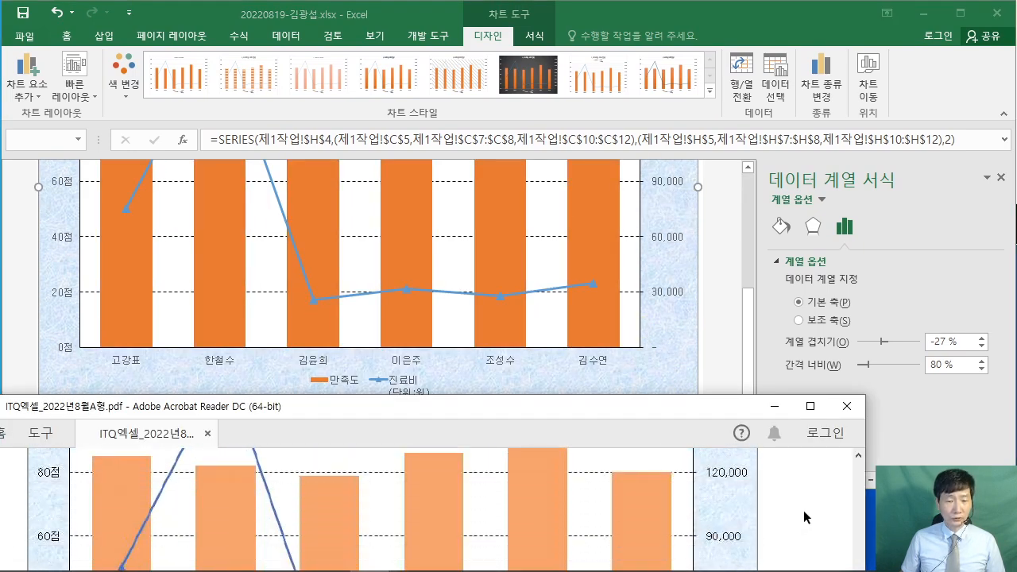
scroll(807, 512, down, 2)
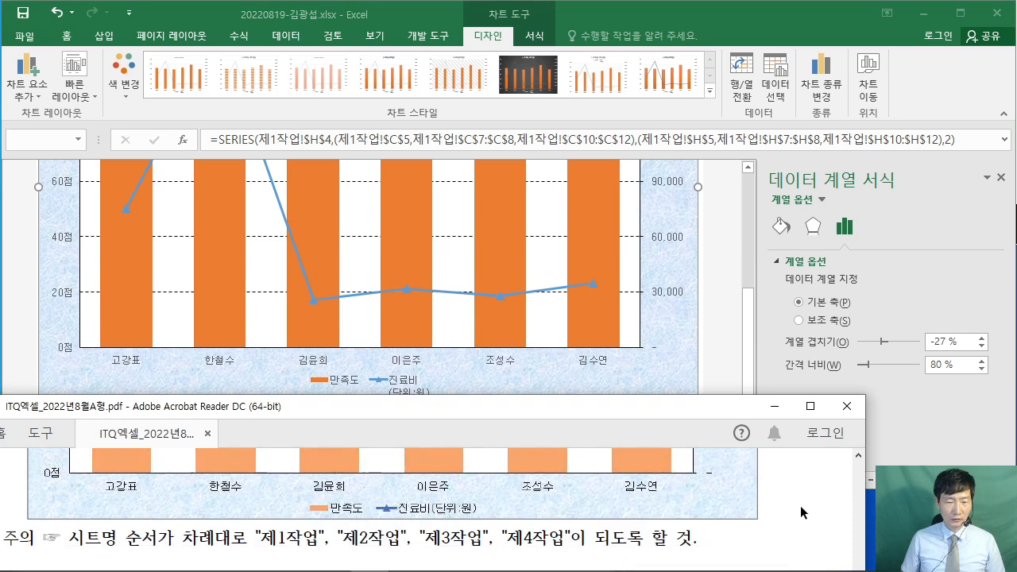
click(739, 360)
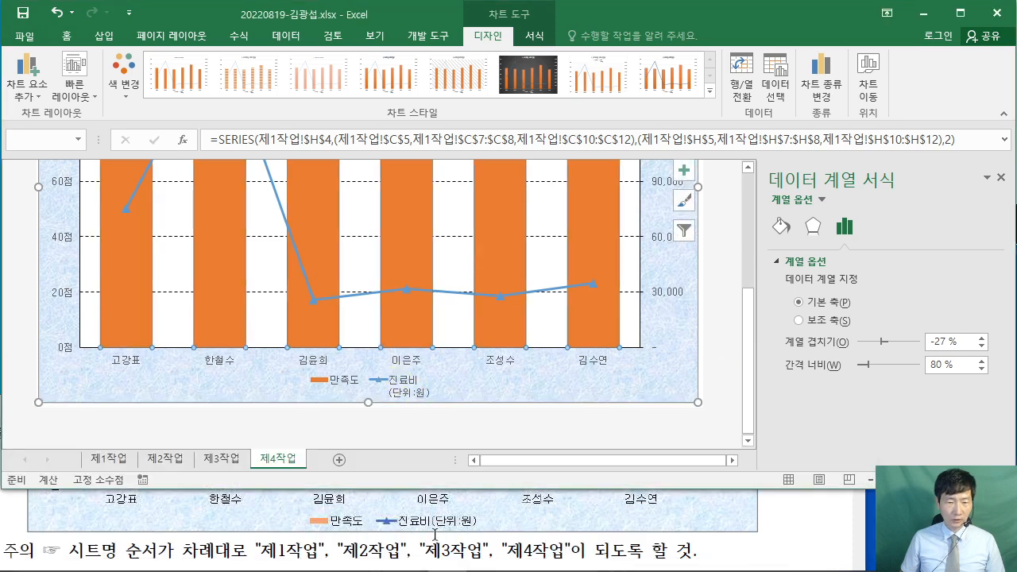
Edit the line series in the chart's data source so its name is the text 진료비(단위:원).
click(400, 390)
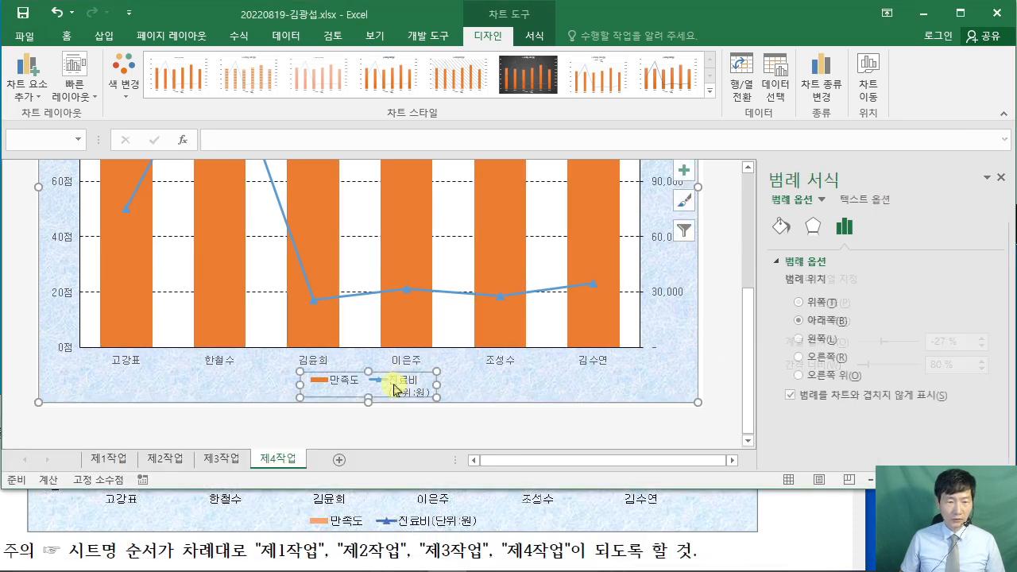
right_click(395, 384)
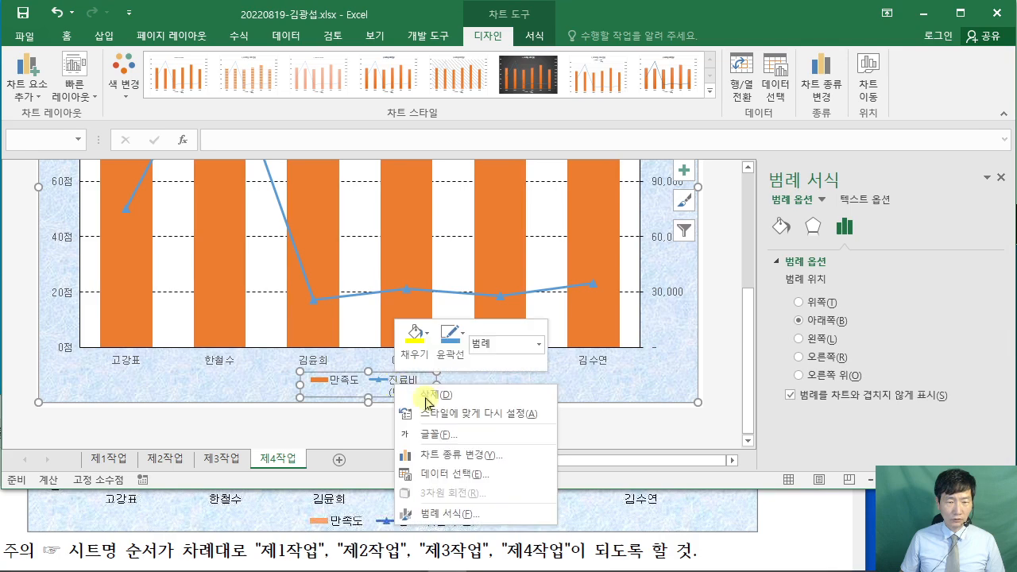
click(492, 477)
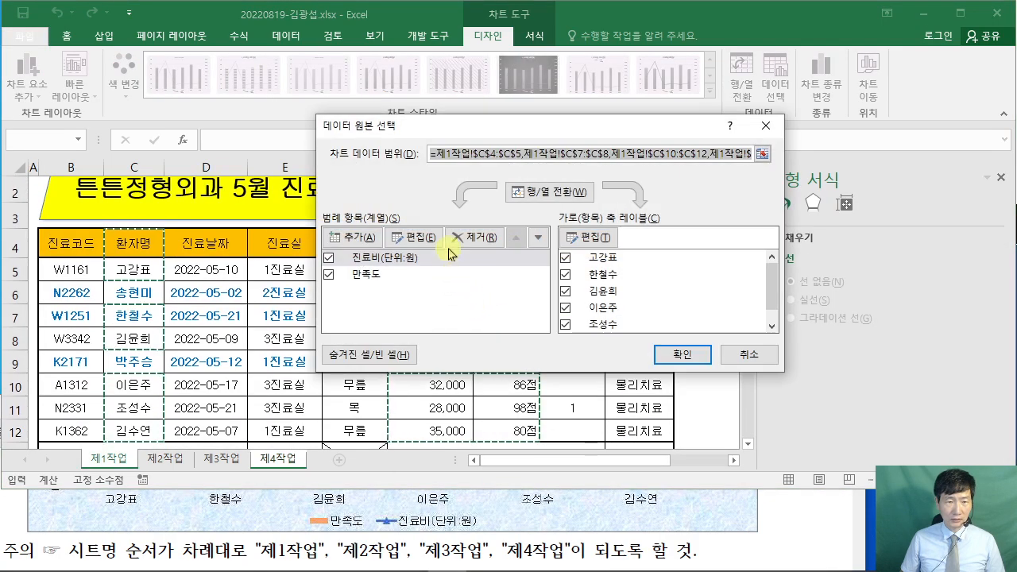
drag(486, 132, 421, 88)
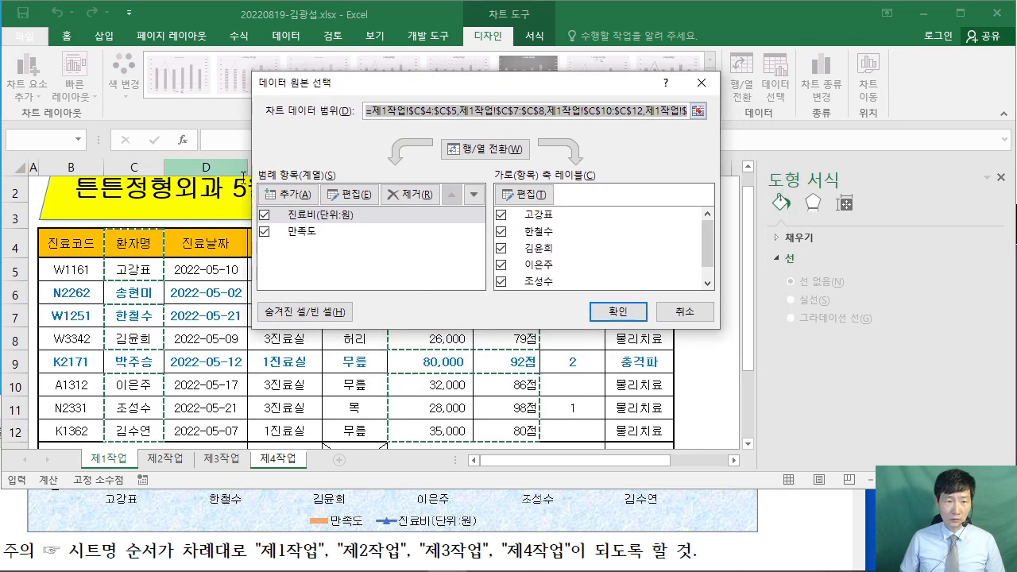
click(316, 220)
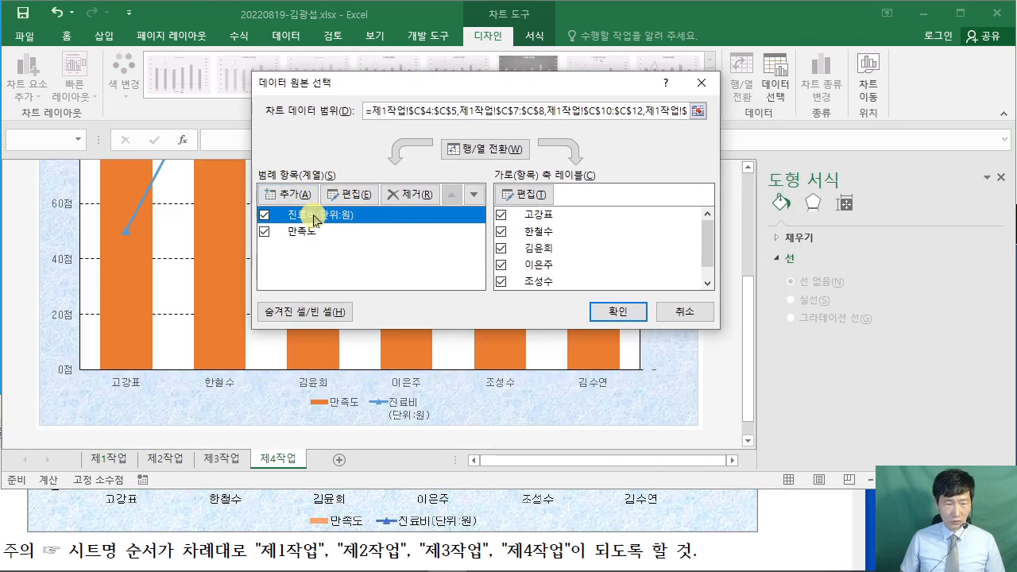
click(355, 196)
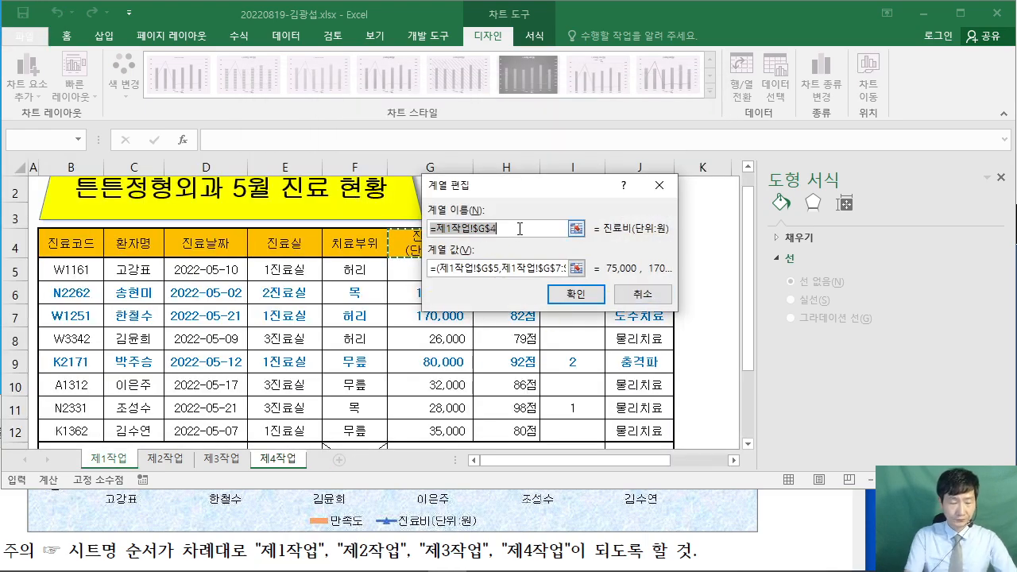
text(ㅈ)
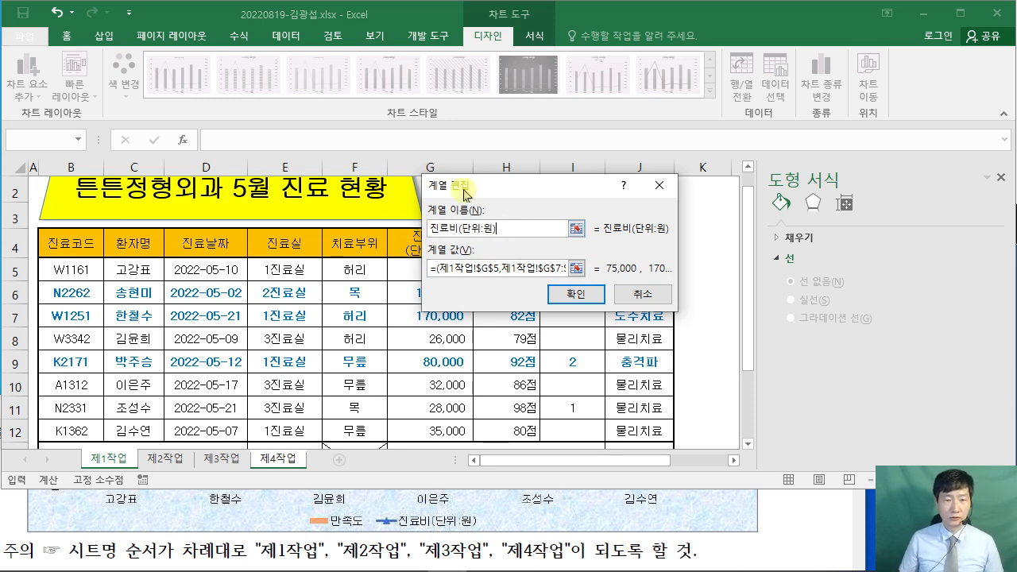
click(576, 294)
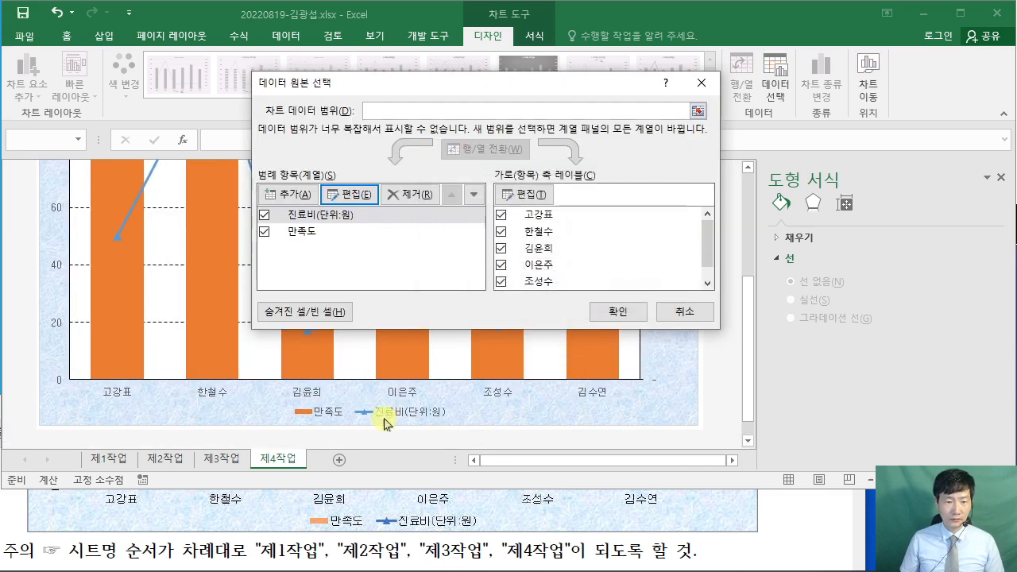
click(616, 312)
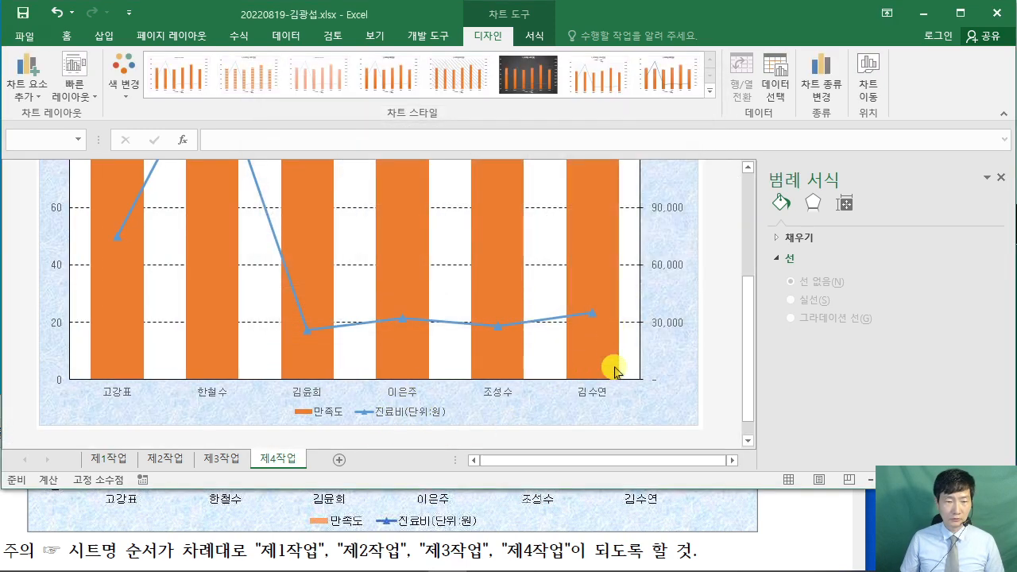
click(442, 424)
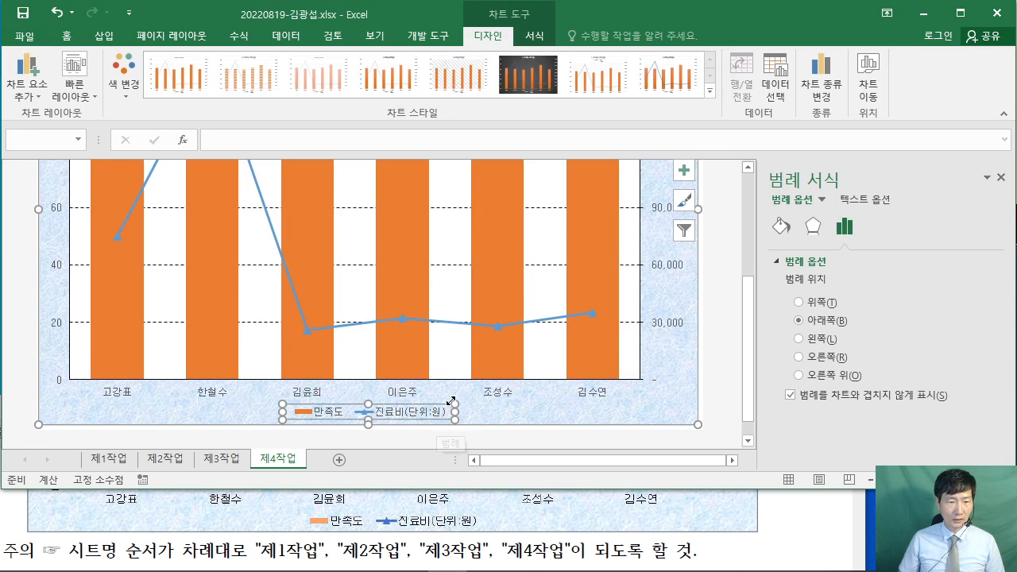
Review the shape condition (9) in the PDF and examine the callout in the sample output.
click(810, 527)
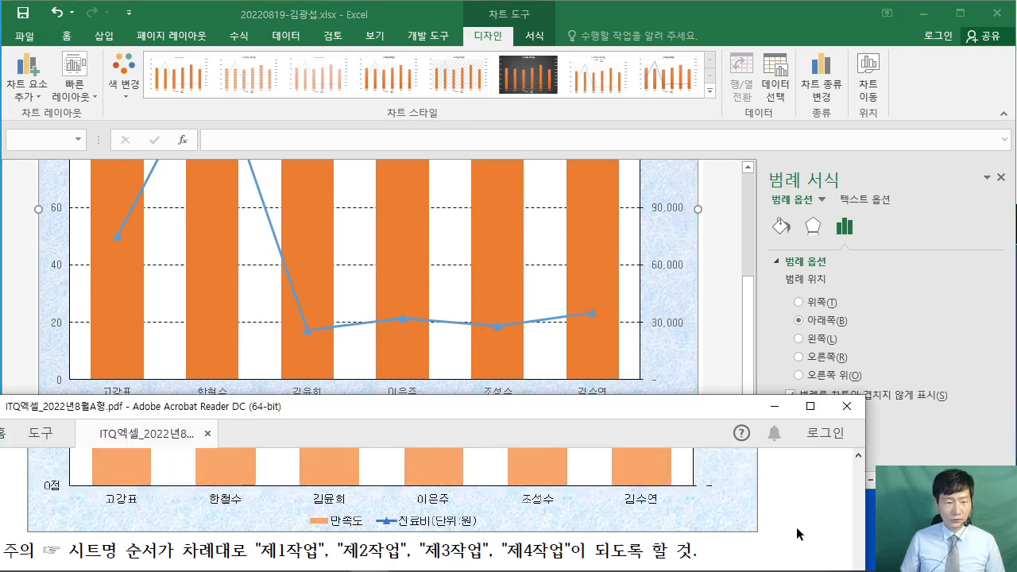
scroll(787, 524, up, 5)
scroll(775, 512, up, 5)
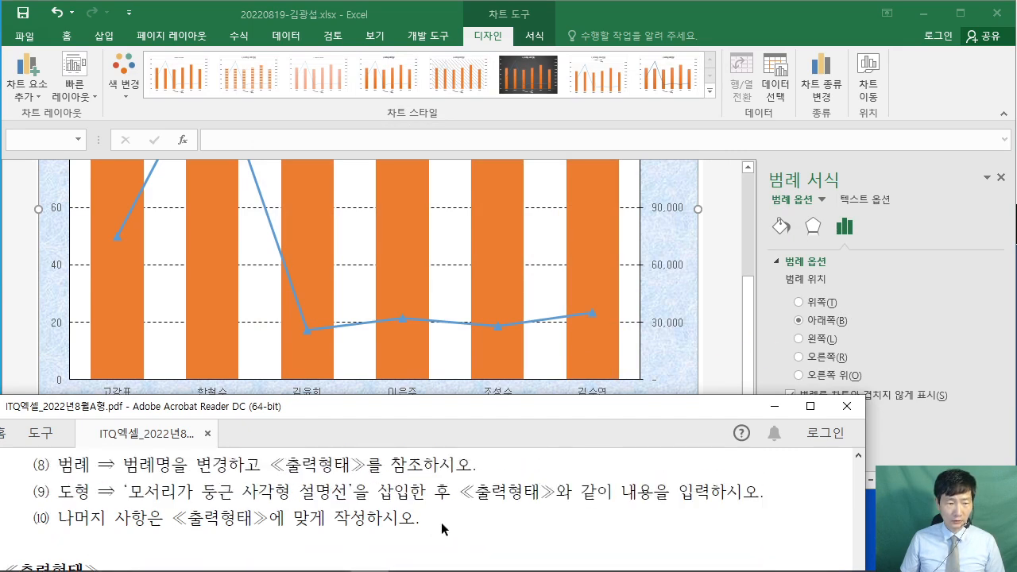
scroll(442, 519, down, 5)
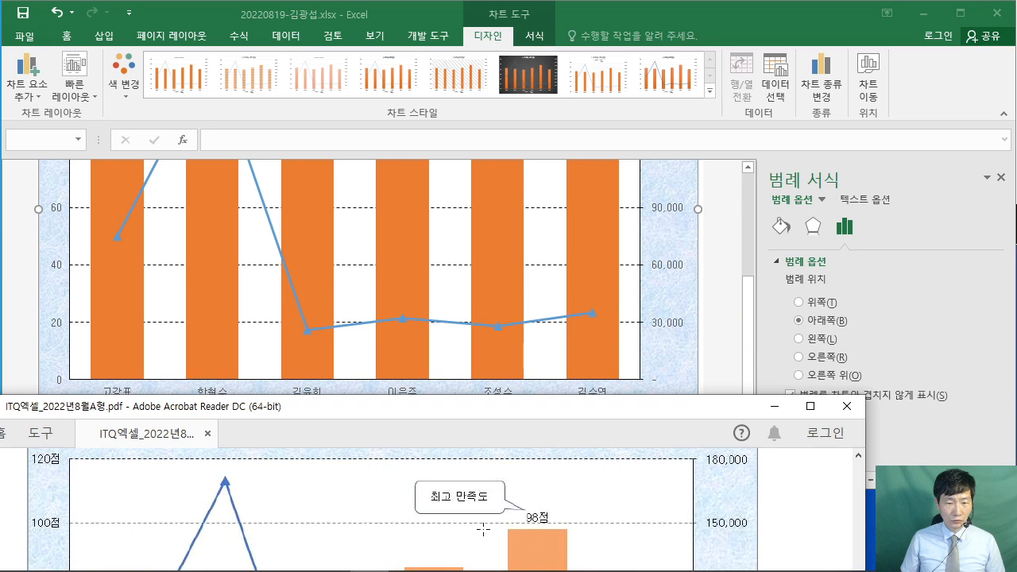
scroll(369, 509, up, 5)
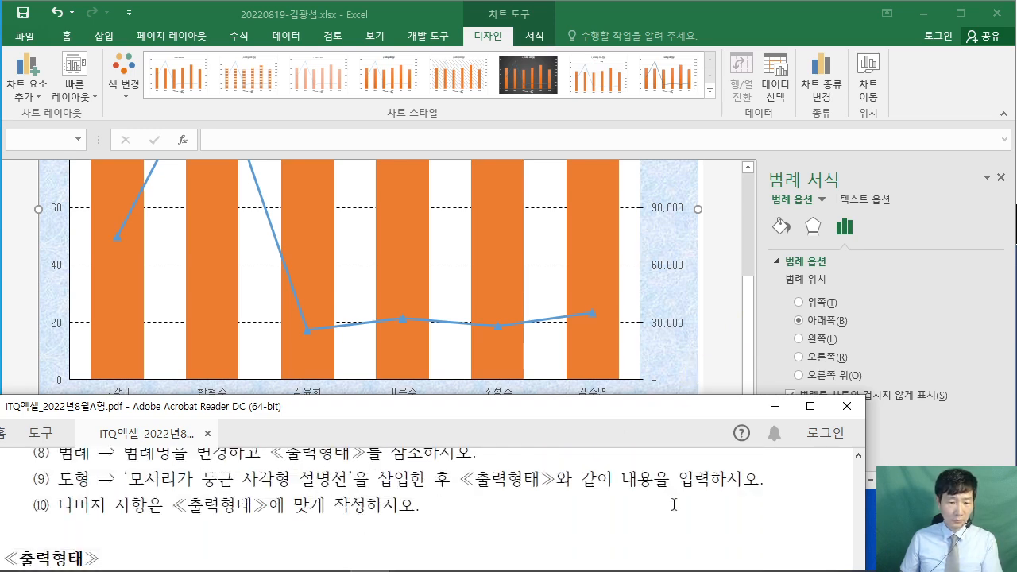
scroll(623, 500, down, 5)
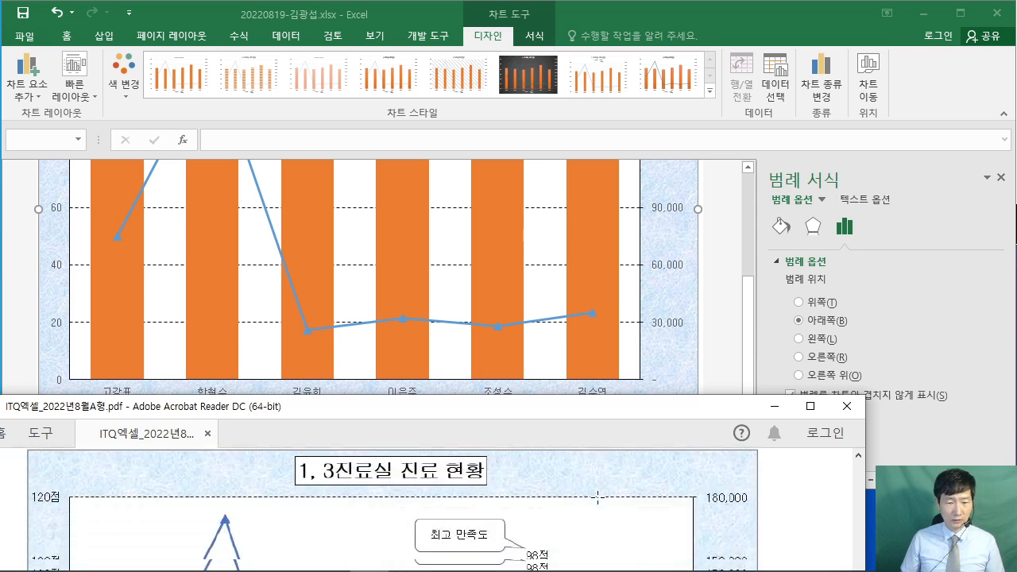
Bring the workbook forward and shorten its window so the sample output's callout stays visible beneath the chart.
click(716, 357)
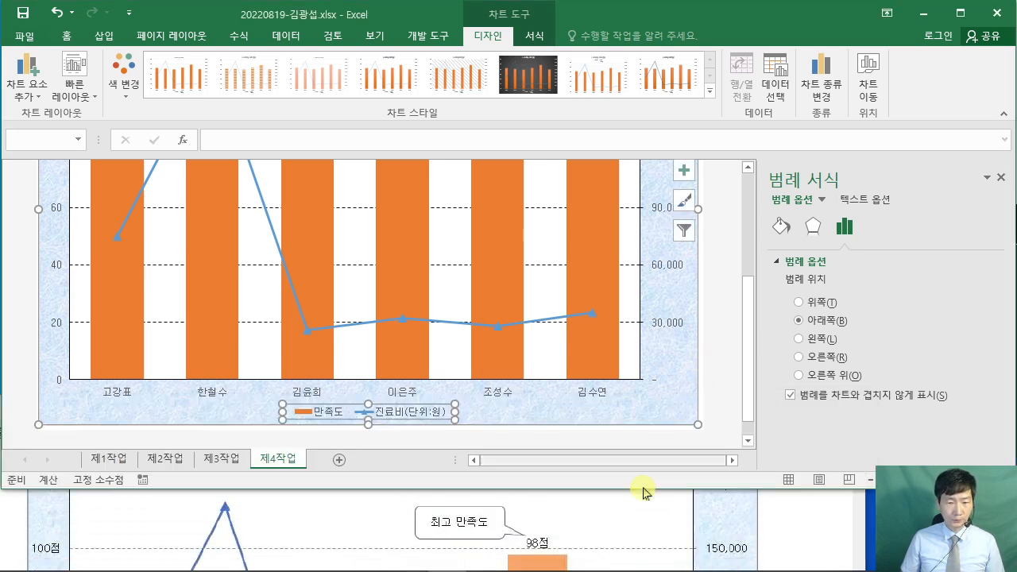
drag(643, 484, 643, 459)
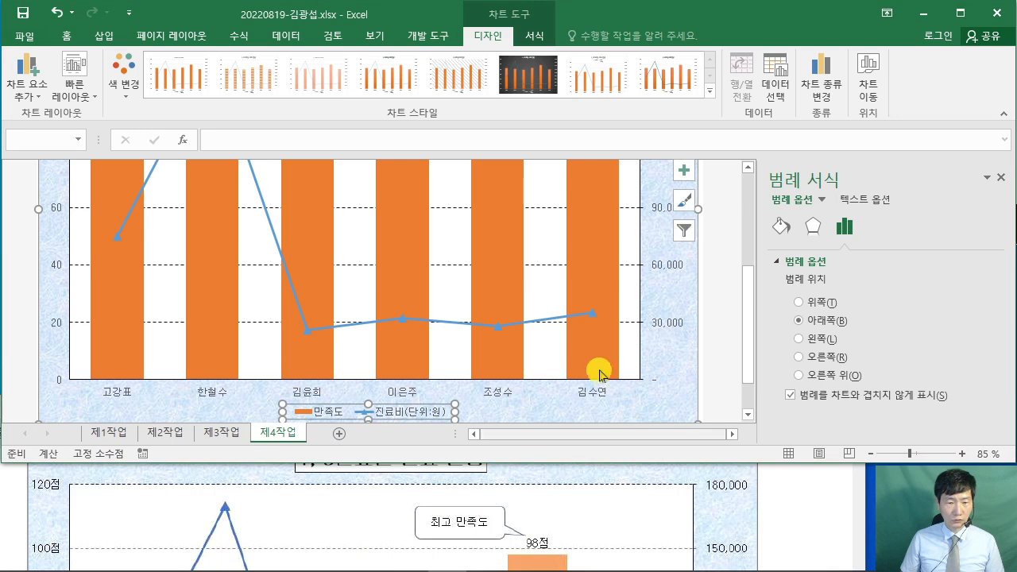
scroll(509, 291, up, 5)
Draw a rounded rectangular callout about 3.11 cm by 1.28 cm near the 98 data label, containing the text 최고 만족도.
click(103, 37)
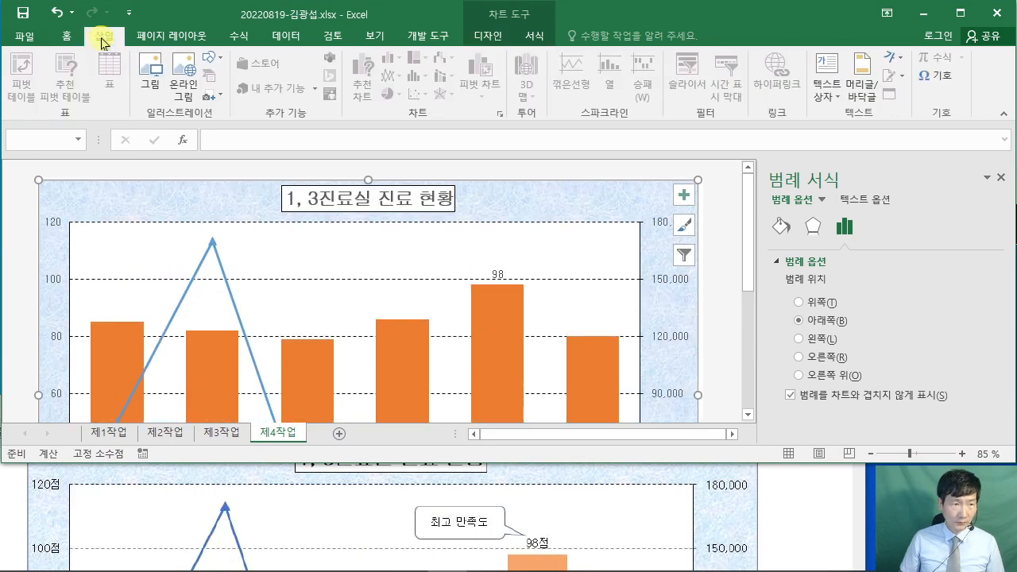
click(211, 59)
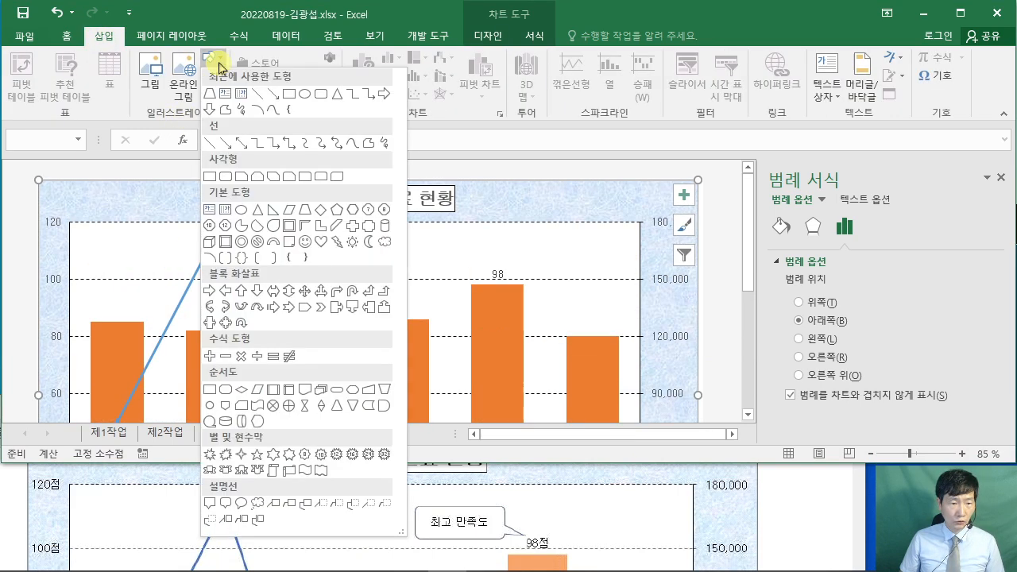
click(227, 509)
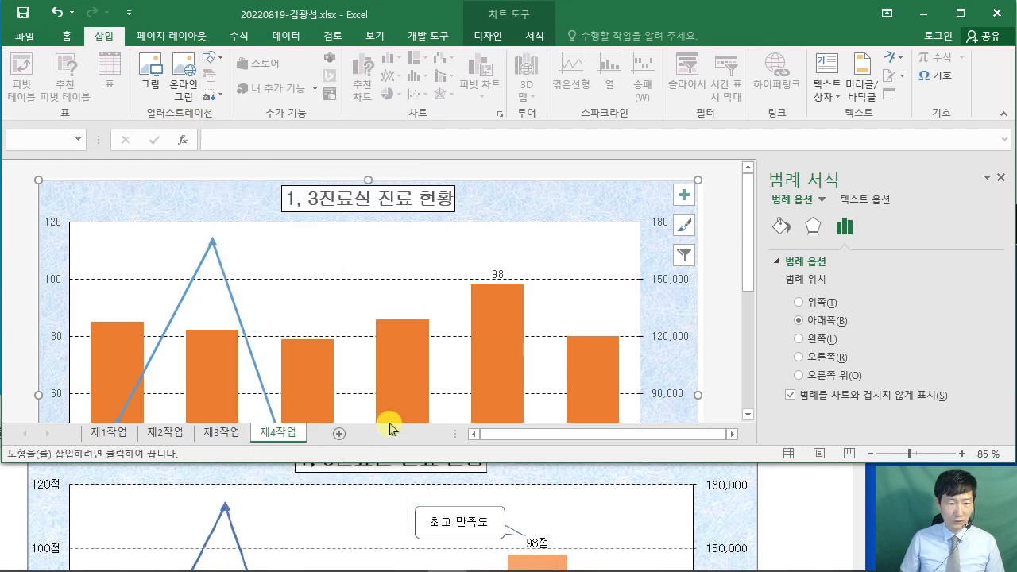
click(823, 544)
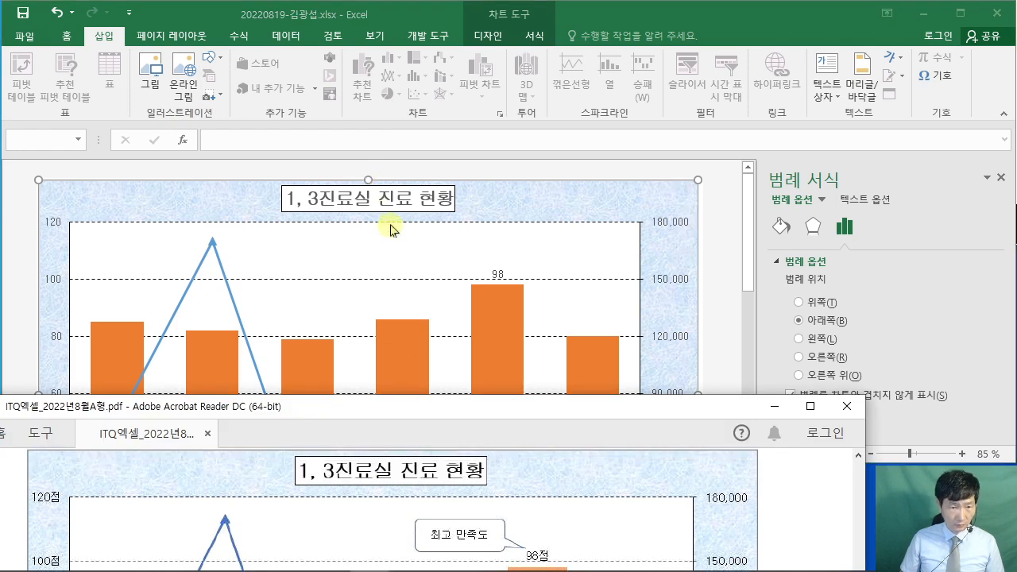
click(672, 12)
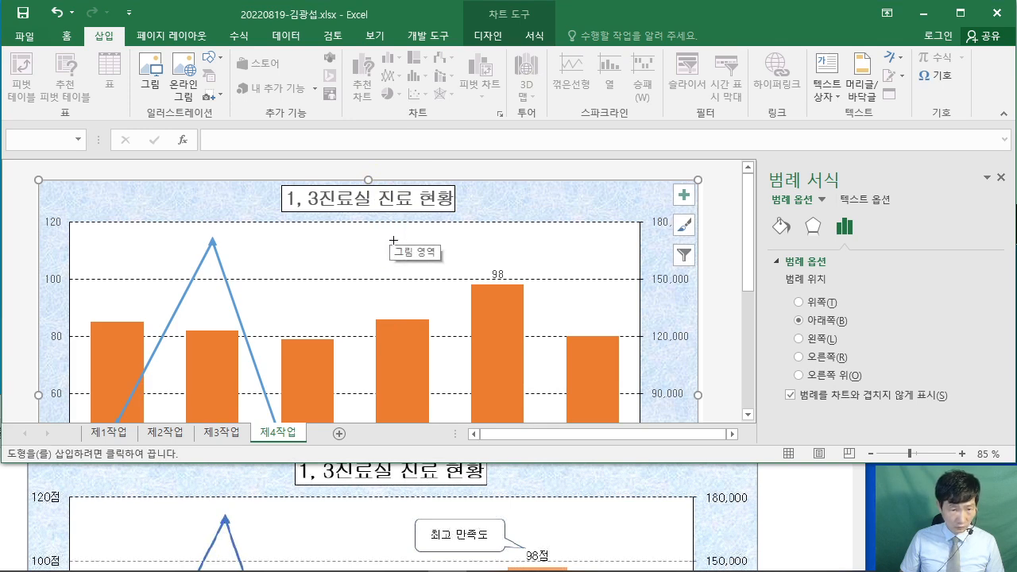
drag(392, 240, 469, 274)
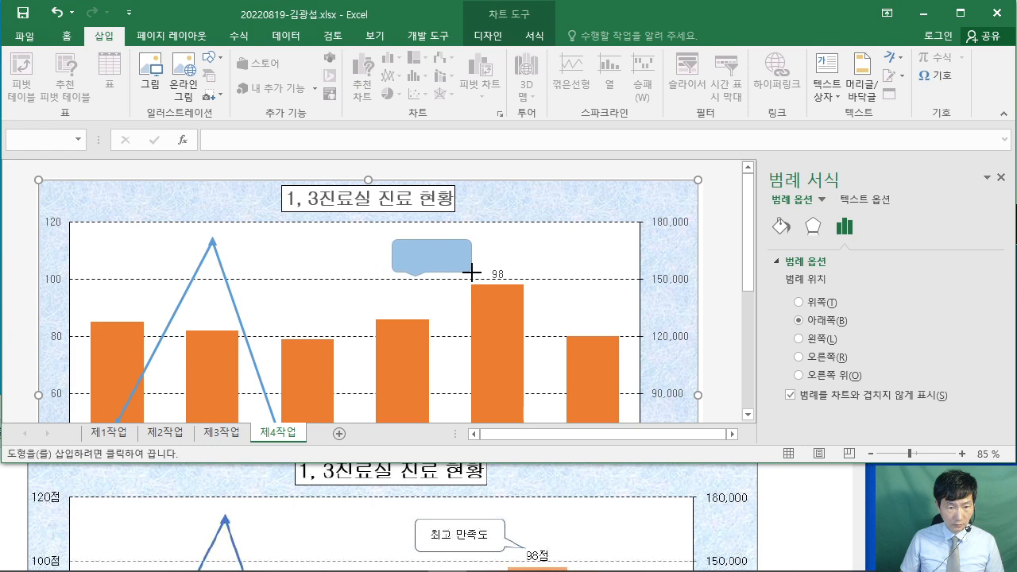
drag(472, 272, 472, 273)
text(최고 만족)
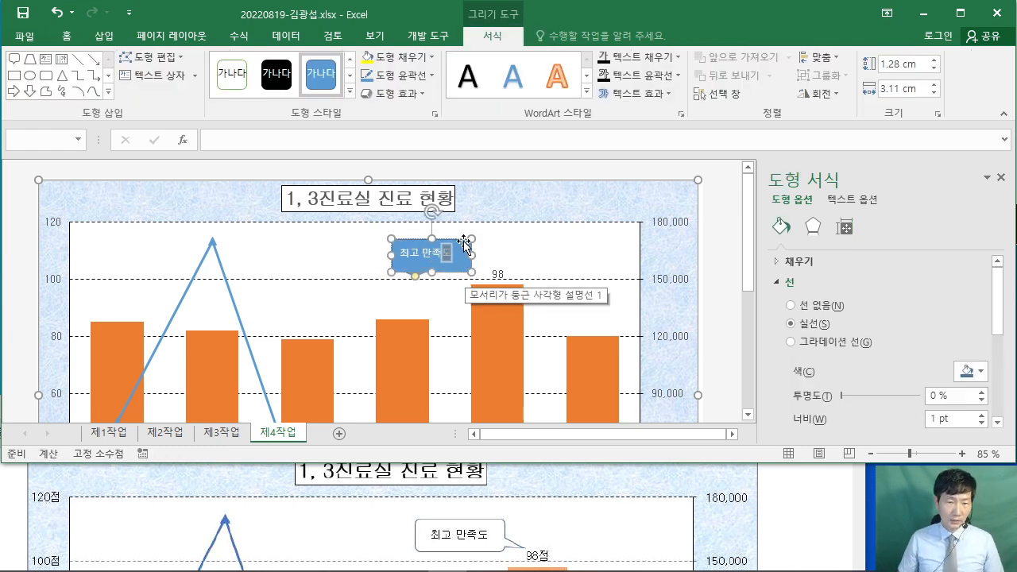
text(도)
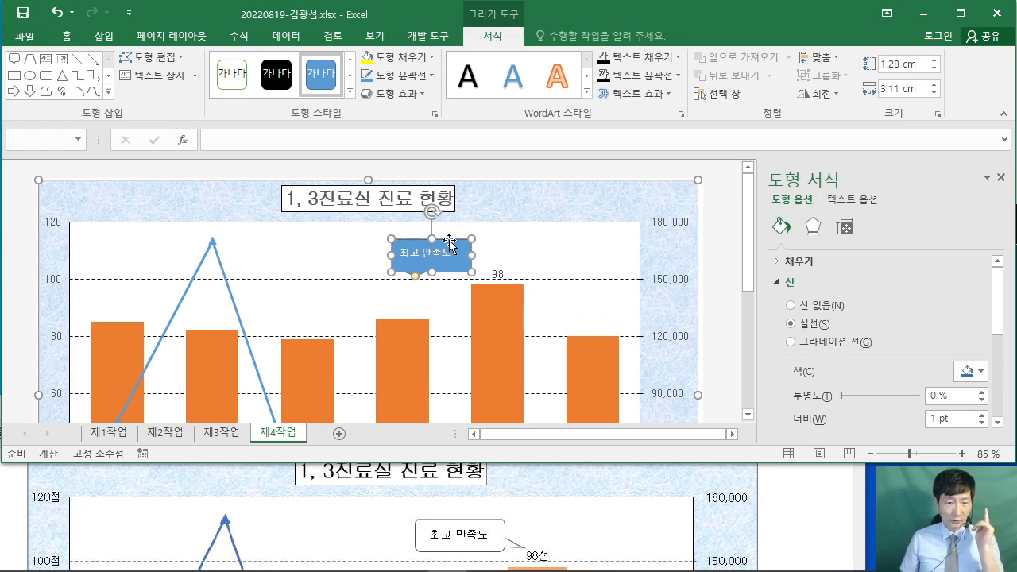
Set the callout text's font to 굴림 and its colour to black.
click(68, 39)
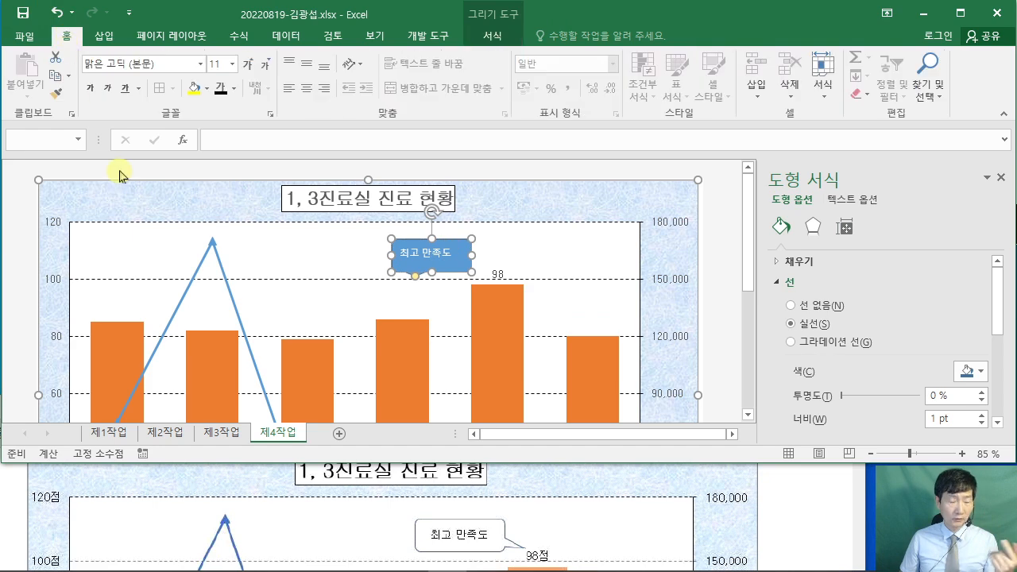
click(151, 64)
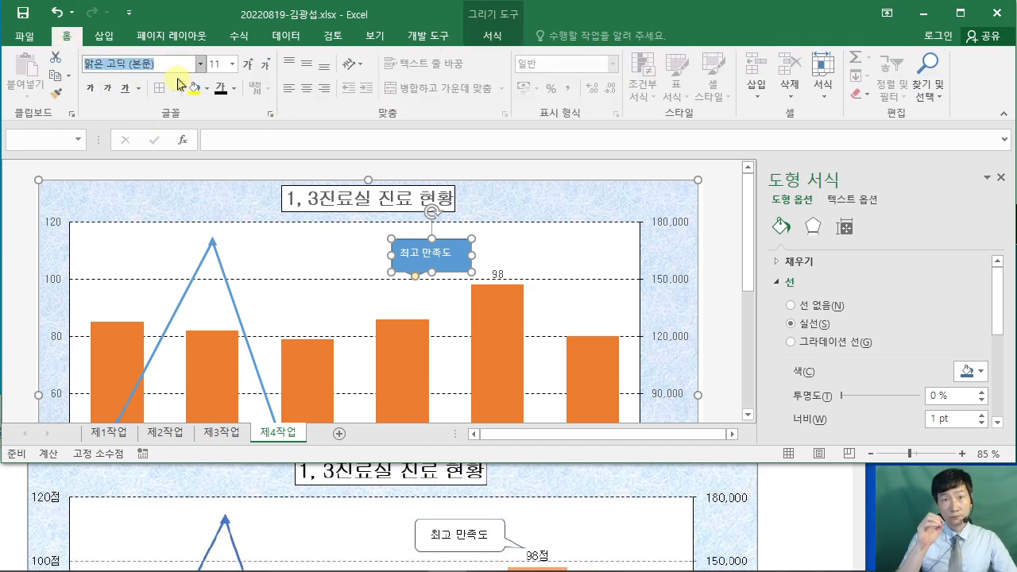
text(ㄱ)
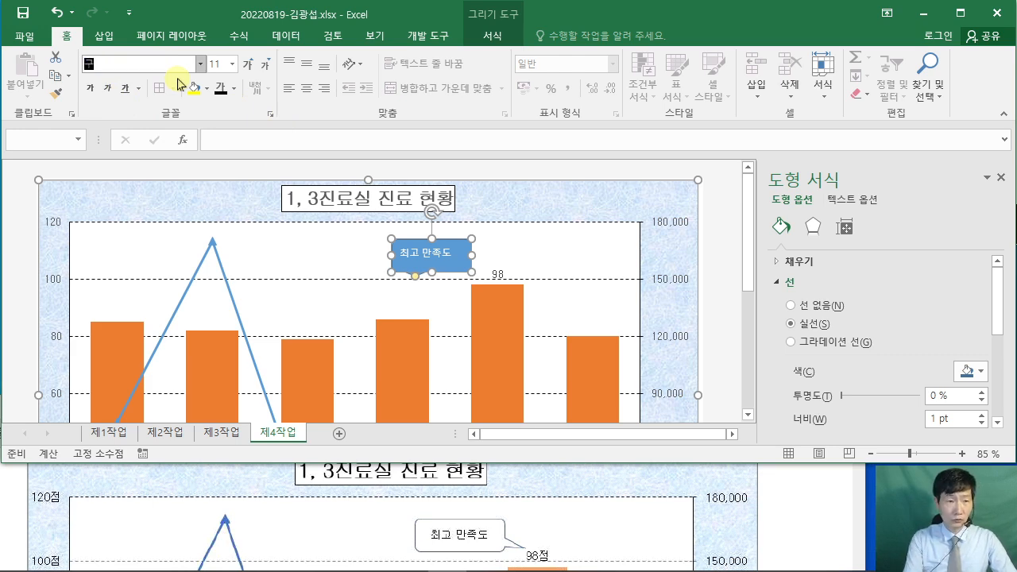
key(Return)
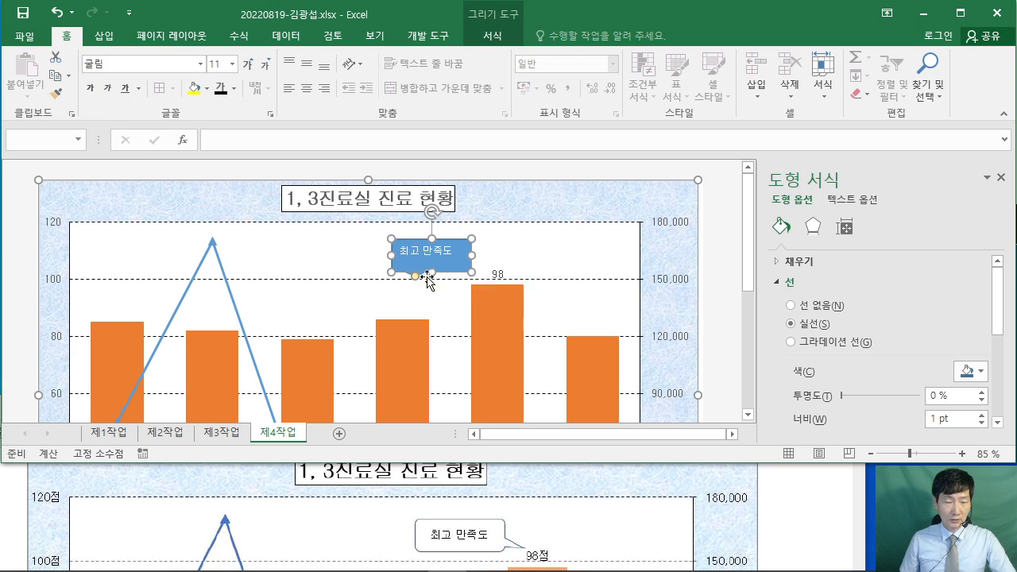
click(233, 88)
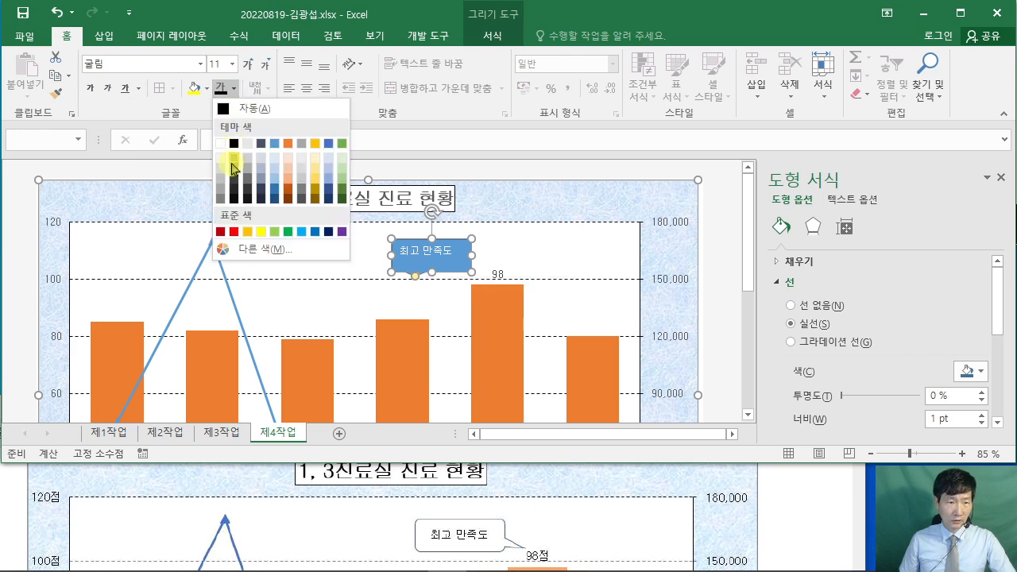
click(238, 147)
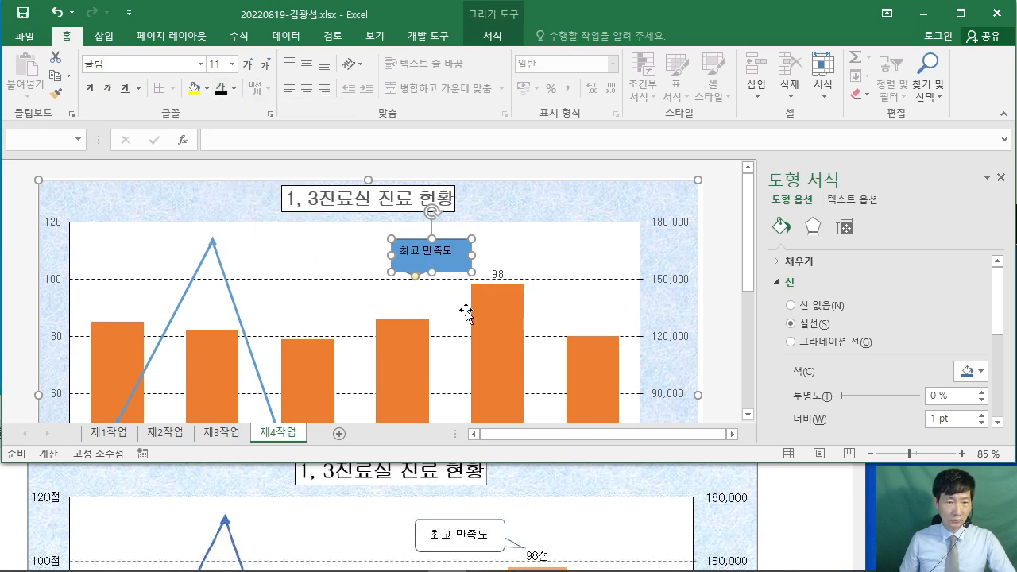
Fill the callout with white and centre its text vertically and horizontally.
click(205, 89)
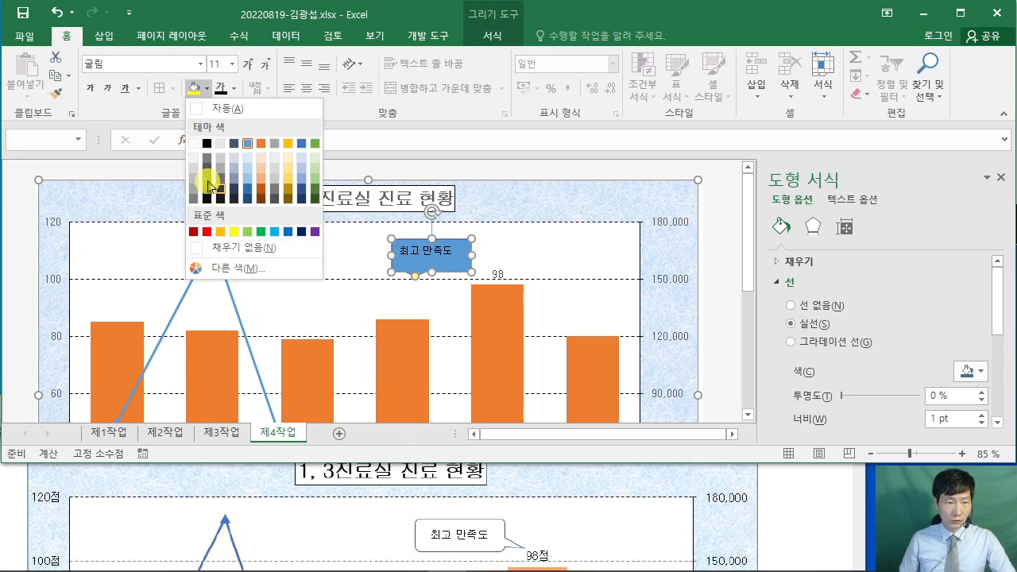
click(193, 143)
click(306, 64)
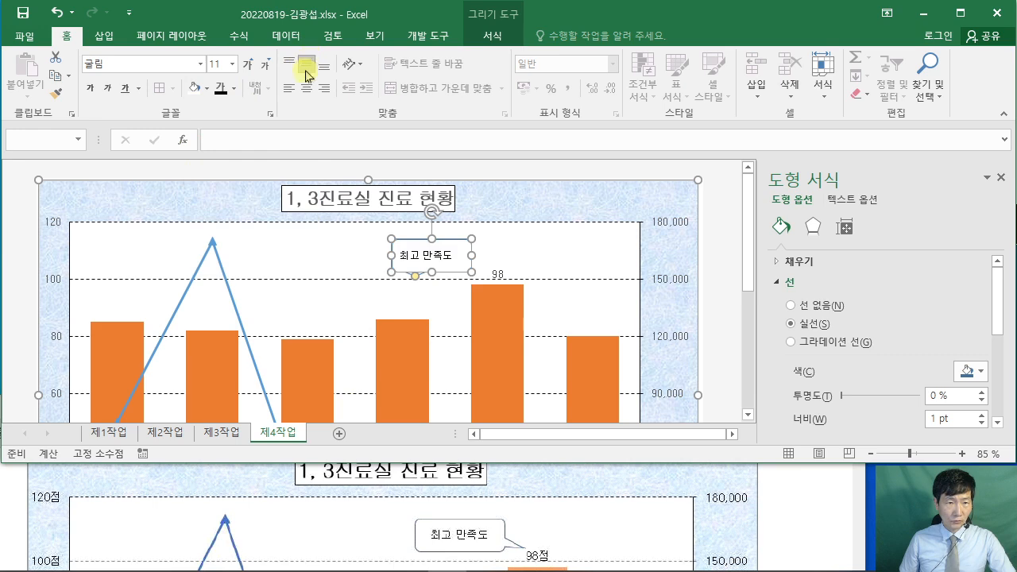
click(309, 89)
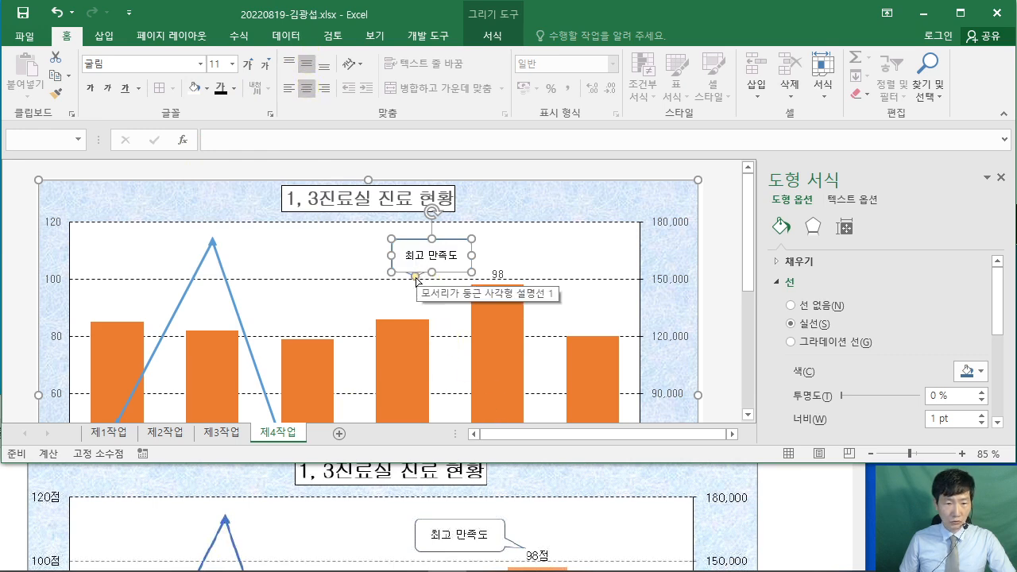
Reshape the callout's tail so it points at the 98 data label.
drag(430, 284, 475, 274)
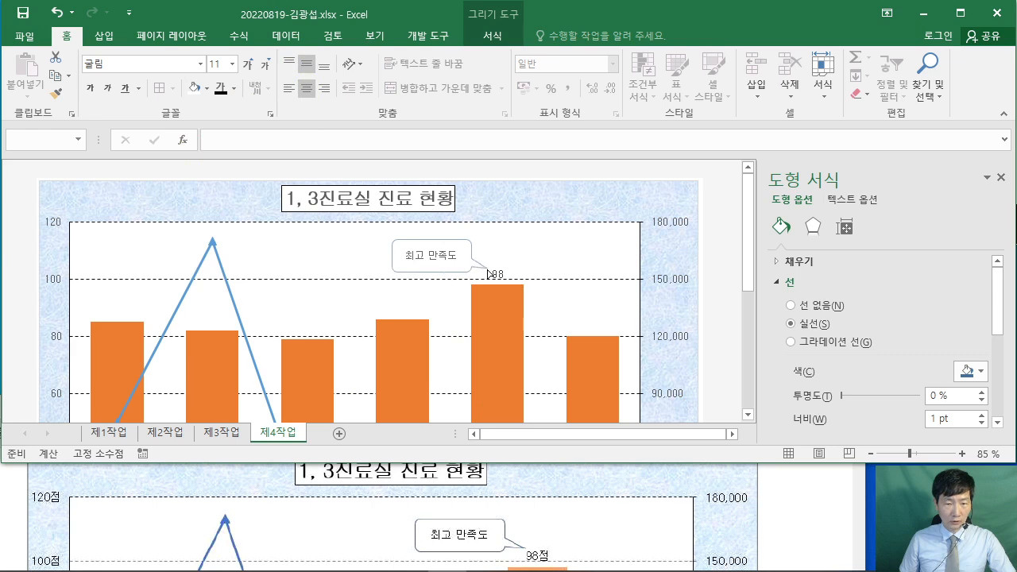
click(489, 273)
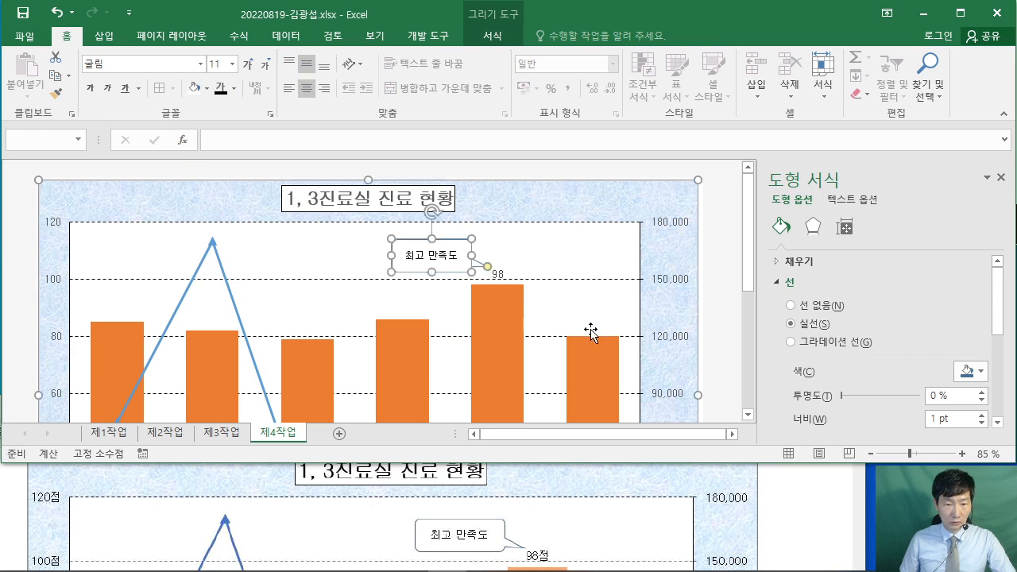
click(501, 274)
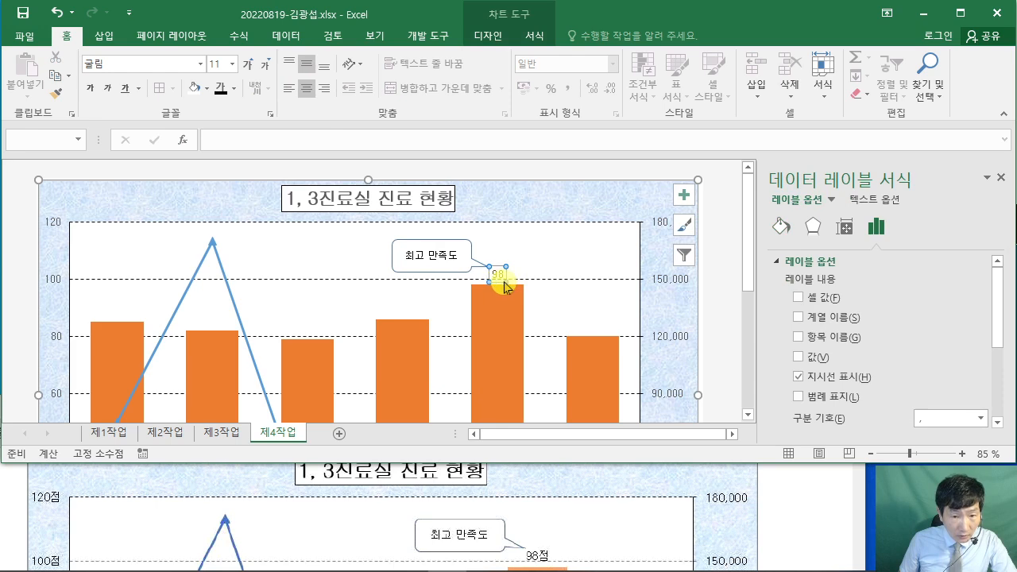
drag(509, 282, 513, 283)
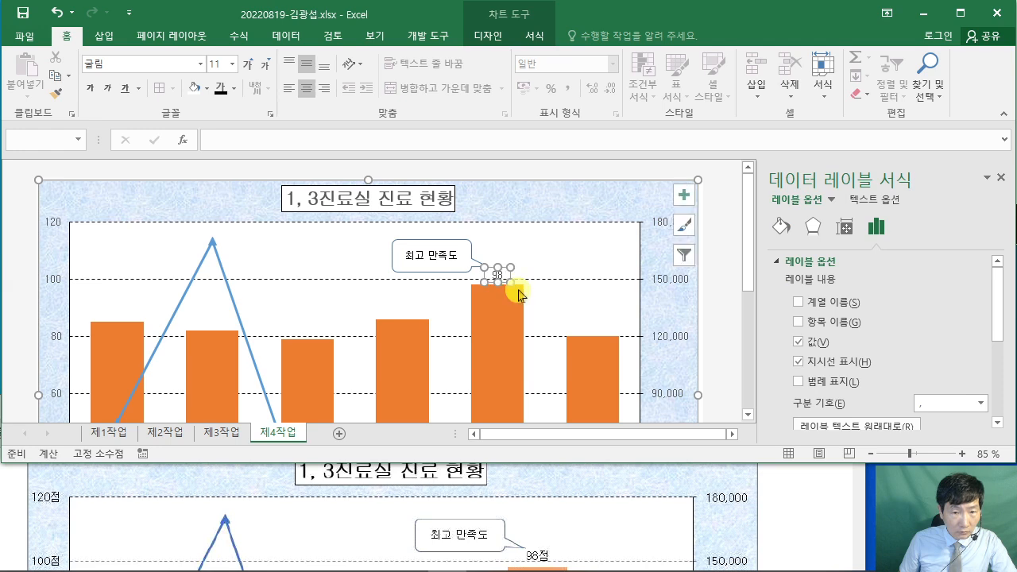
click(729, 308)
Review the chart's vertical axis labels and check the 만족도 values' display format on the 제1작업 sheet.
scroll(710, 344, down, 3)
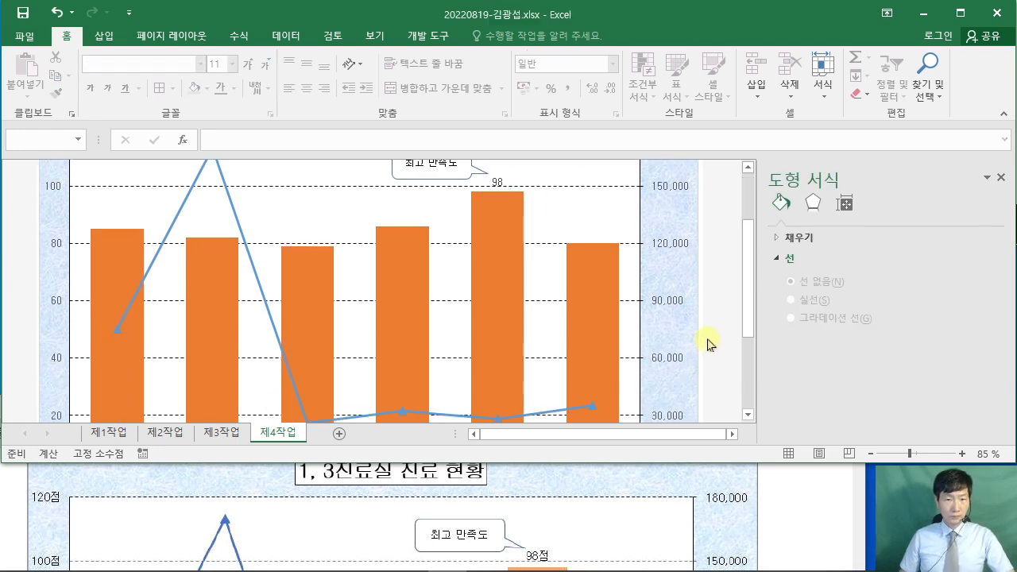
scroll(711, 333, down, 4)
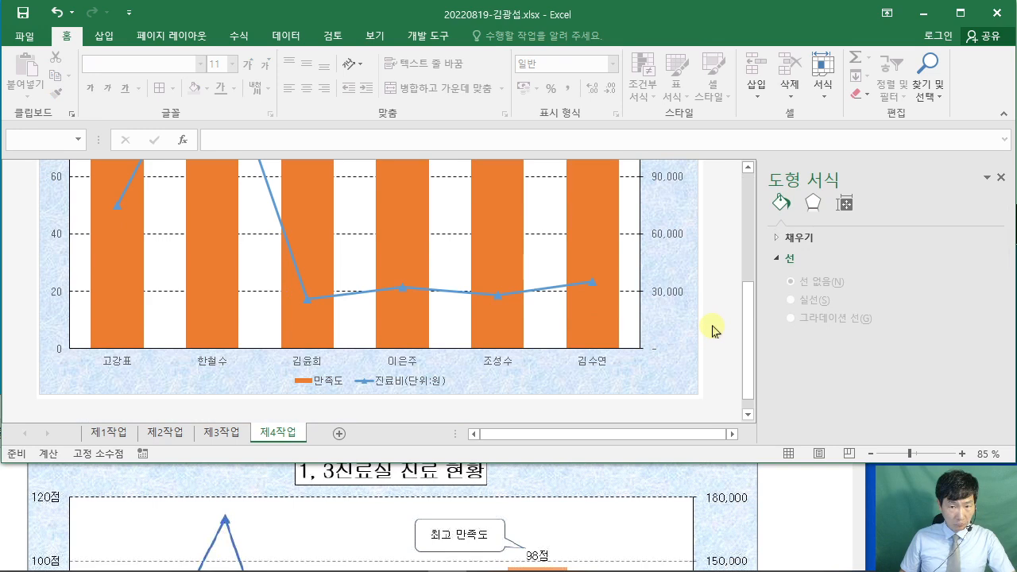
scroll(644, 312, up, 2)
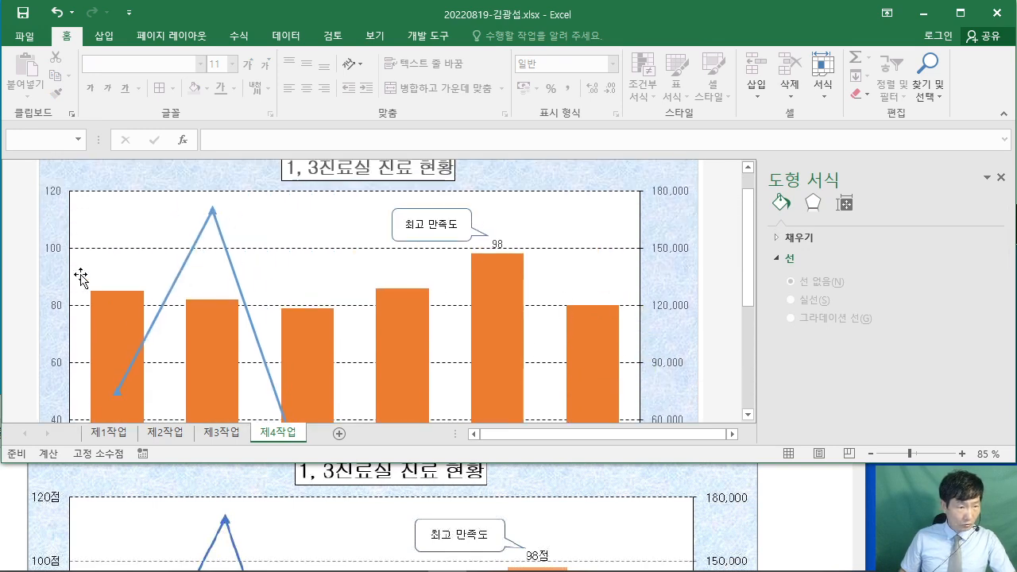
click(55, 256)
click(120, 434)
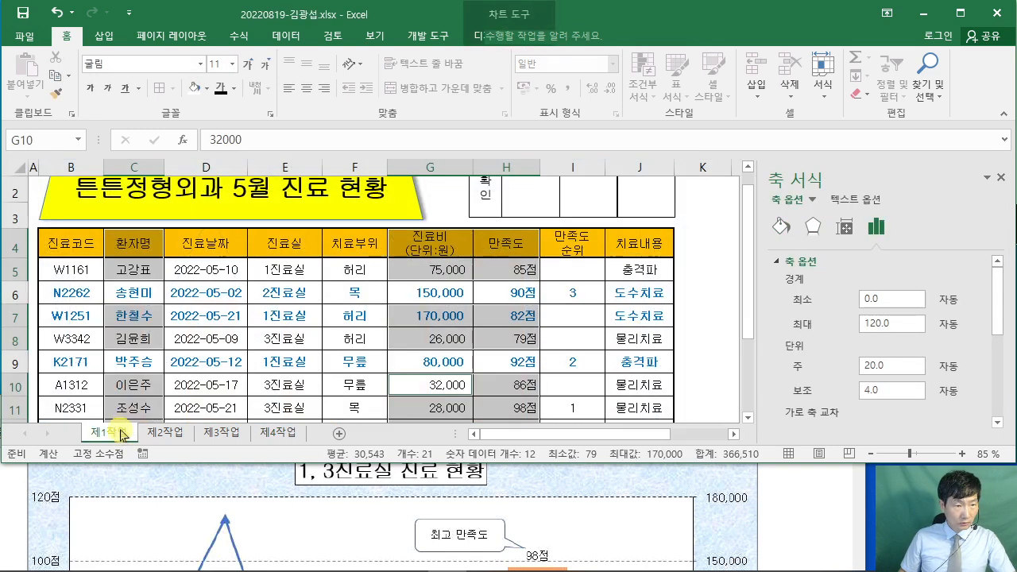
click(515, 276)
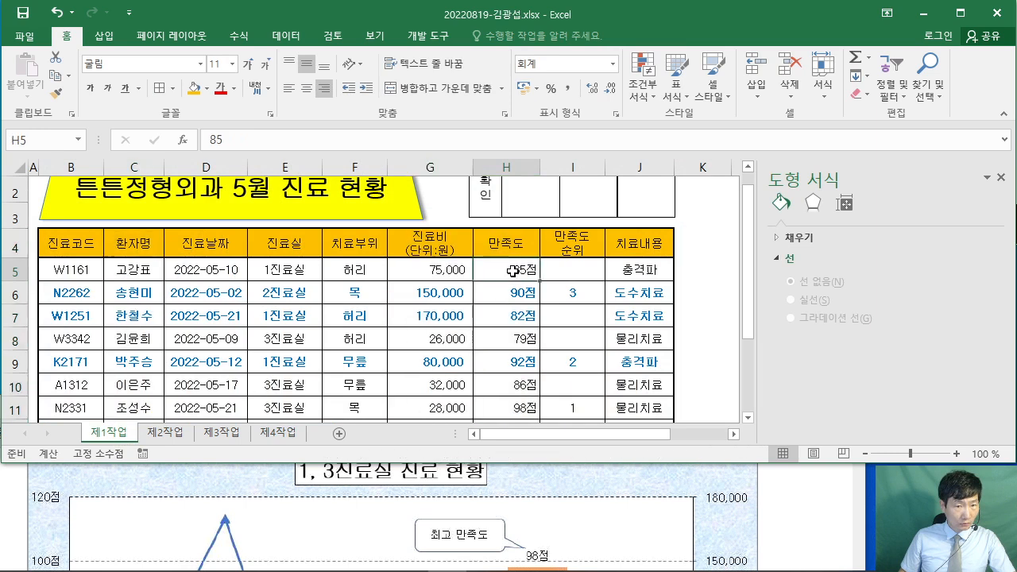
click(160, 434)
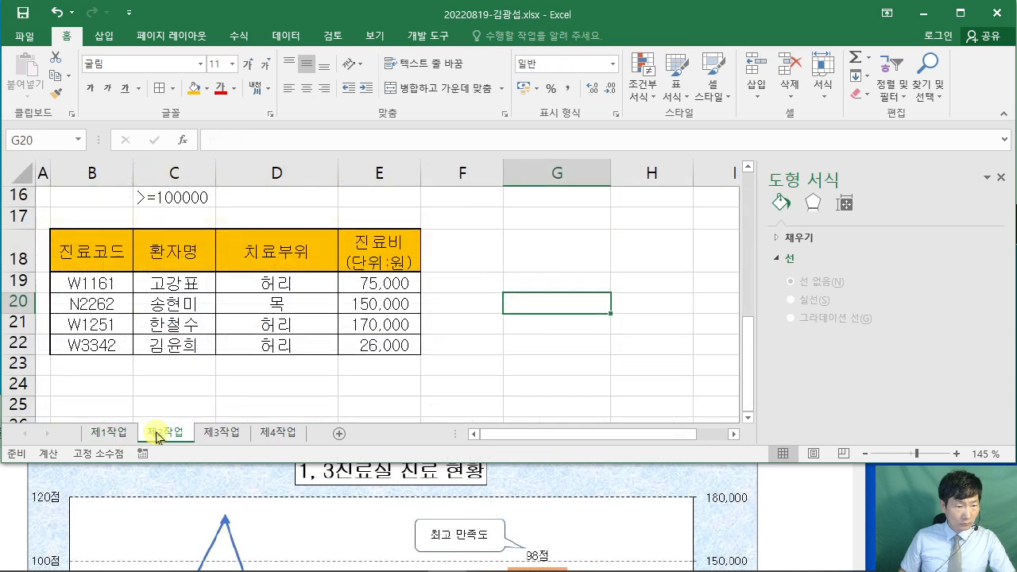
click(270, 434)
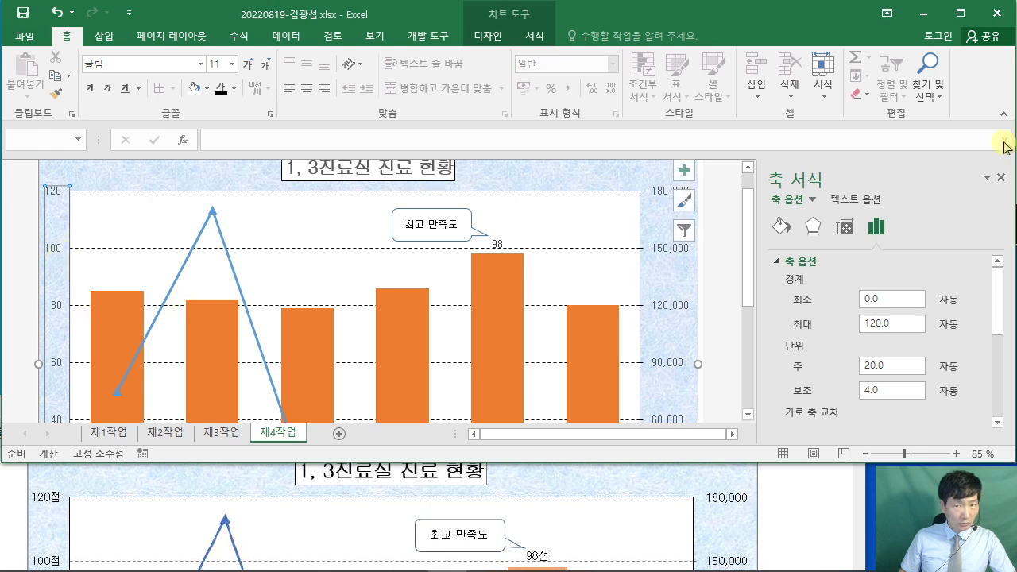
Give the chart's primary vertical axis the custom number format G/표준"점".
click(961, 12)
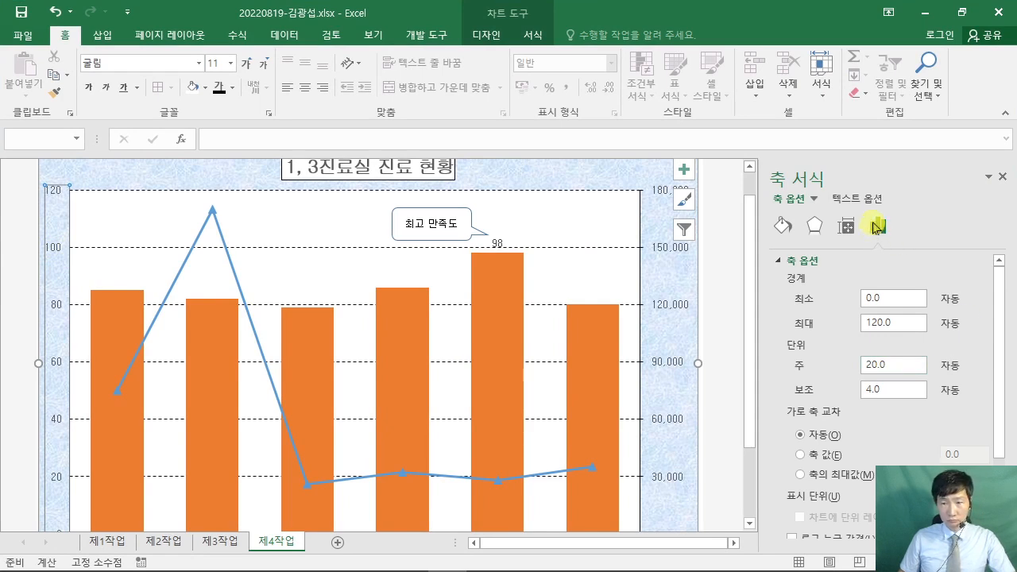
click(785, 263)
click(790, 322)
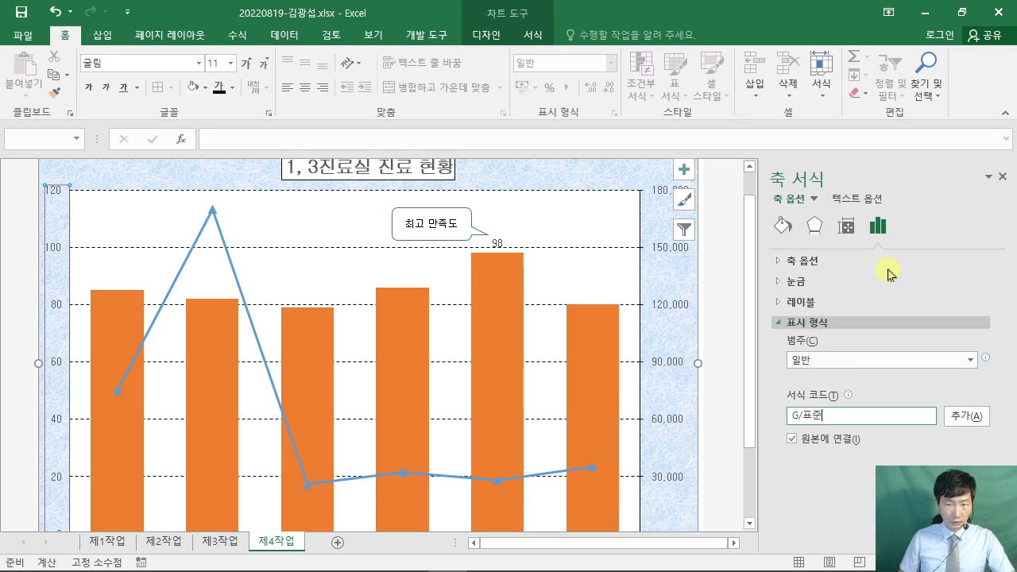
click(816, 364)
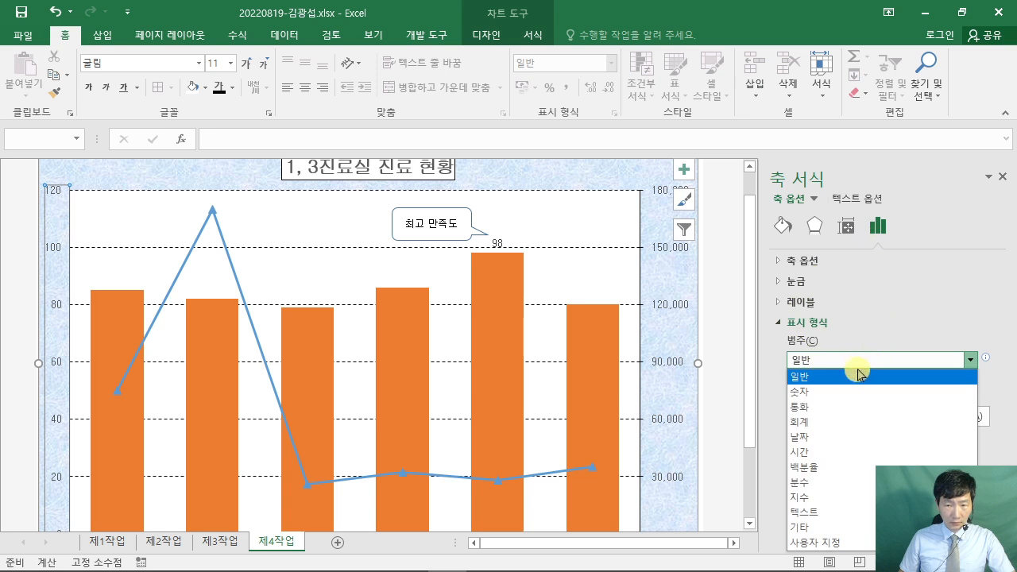
click(918, 321)
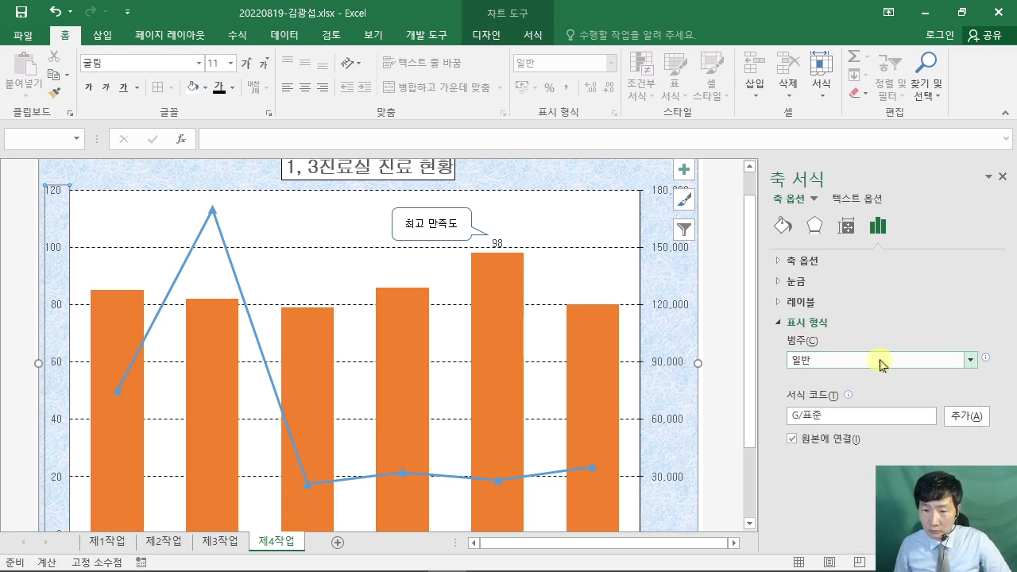
click(829, 418)
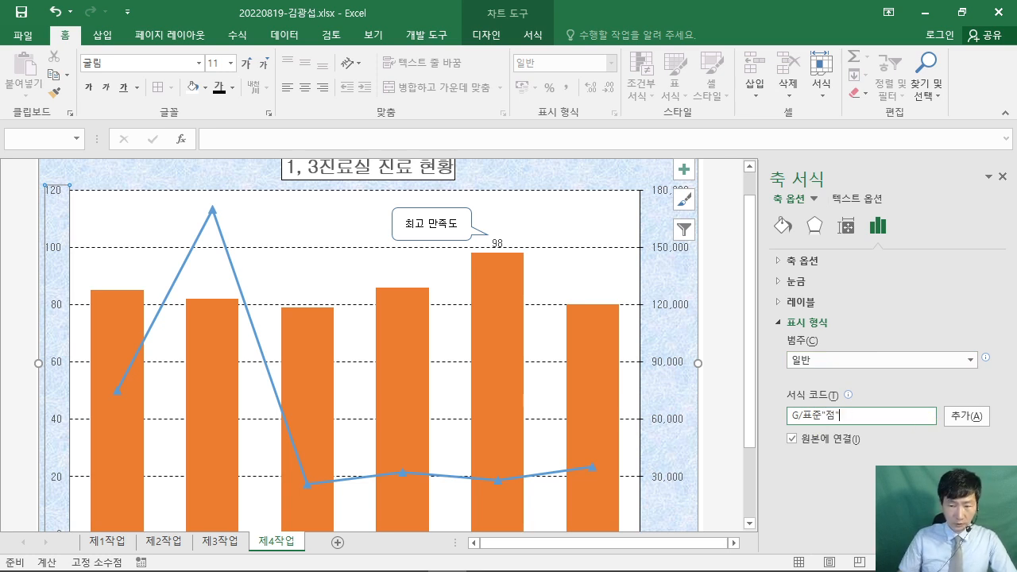
click(968, 416)
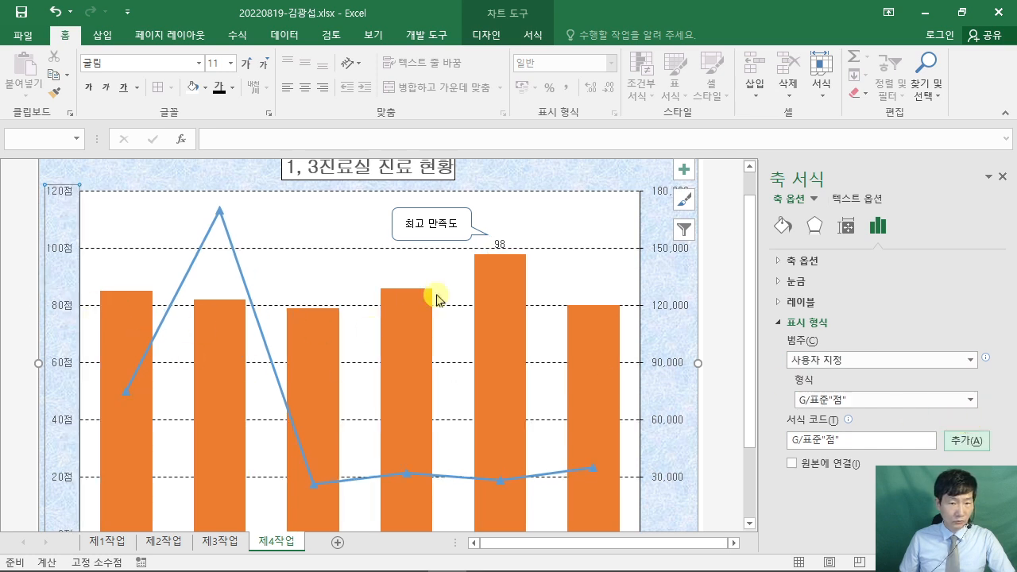
Check the 98 data label's display format against the 만족도 values on the 제1작업 sheet.
click(499, 245)
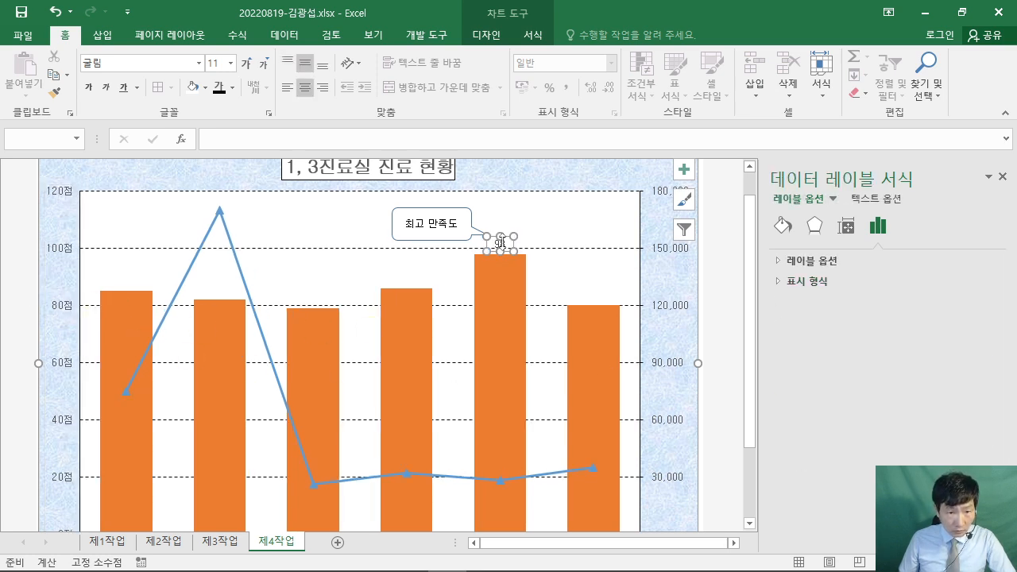
double_click(502, 243)
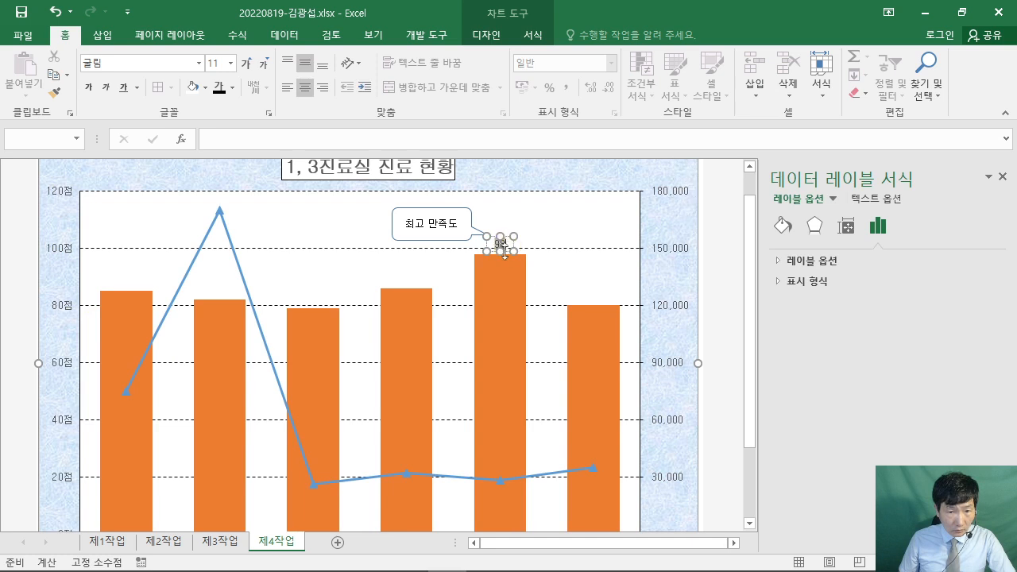
key(Escape)
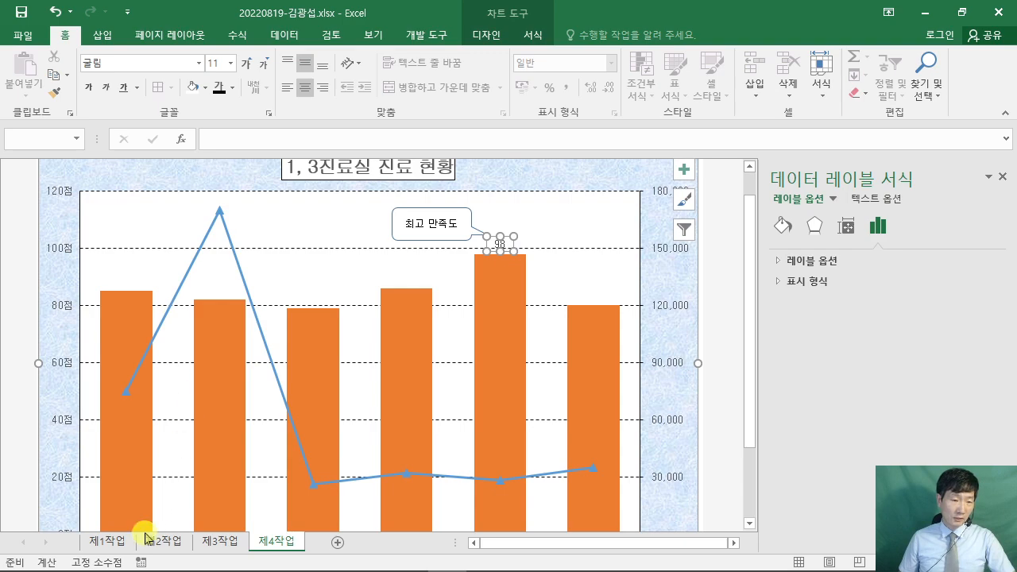
key(alt+Tab)
click(109, 544)
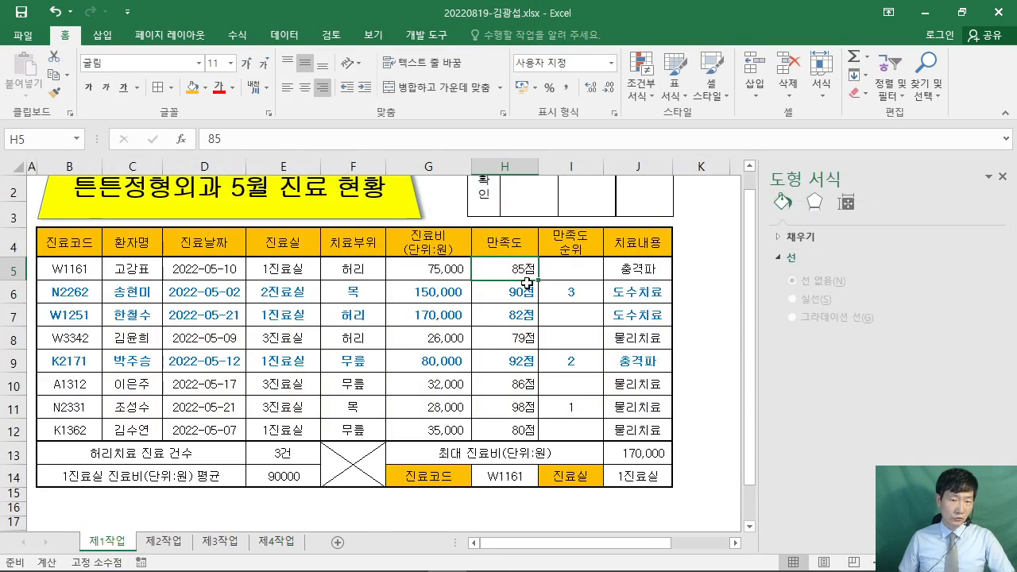
click(279, 541)
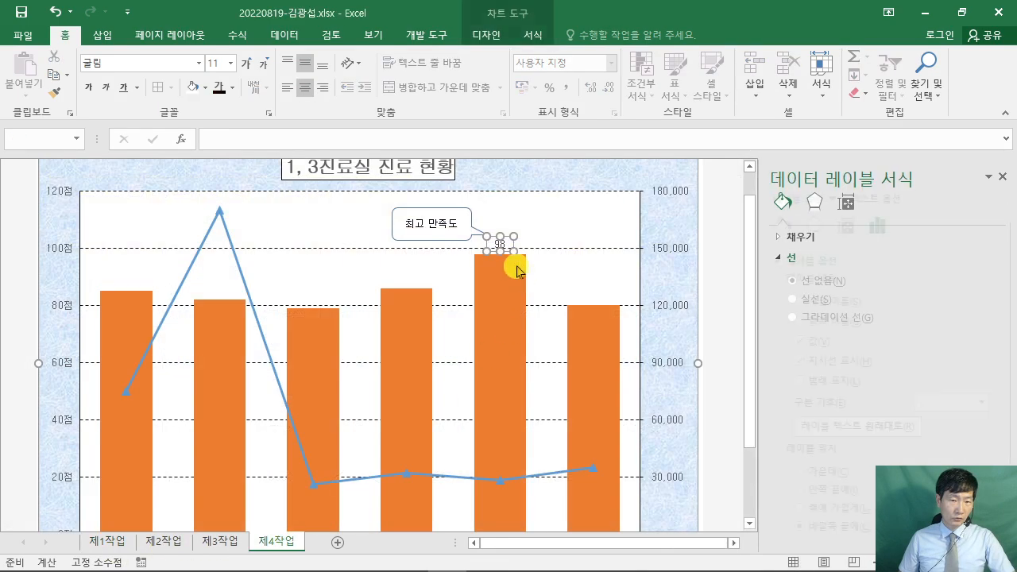
click(728, 334)
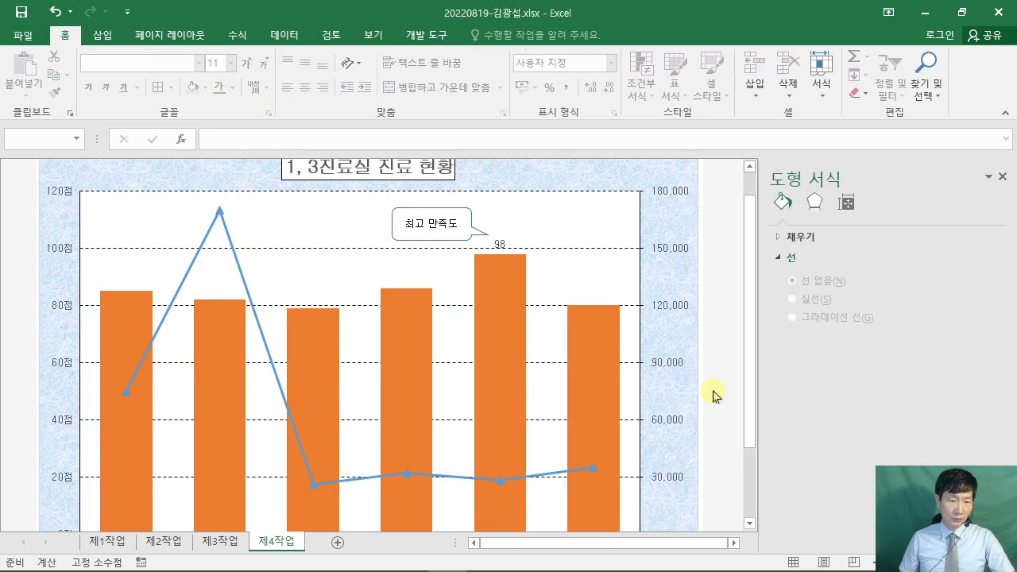
scroll(713, 395, down, 3)
click(111, 542)
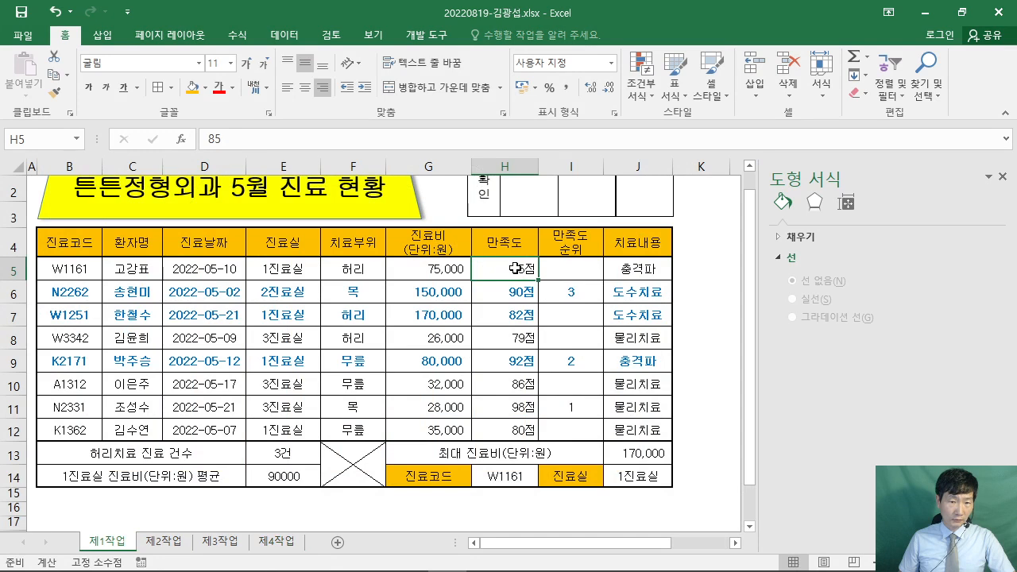
click(276, 541)
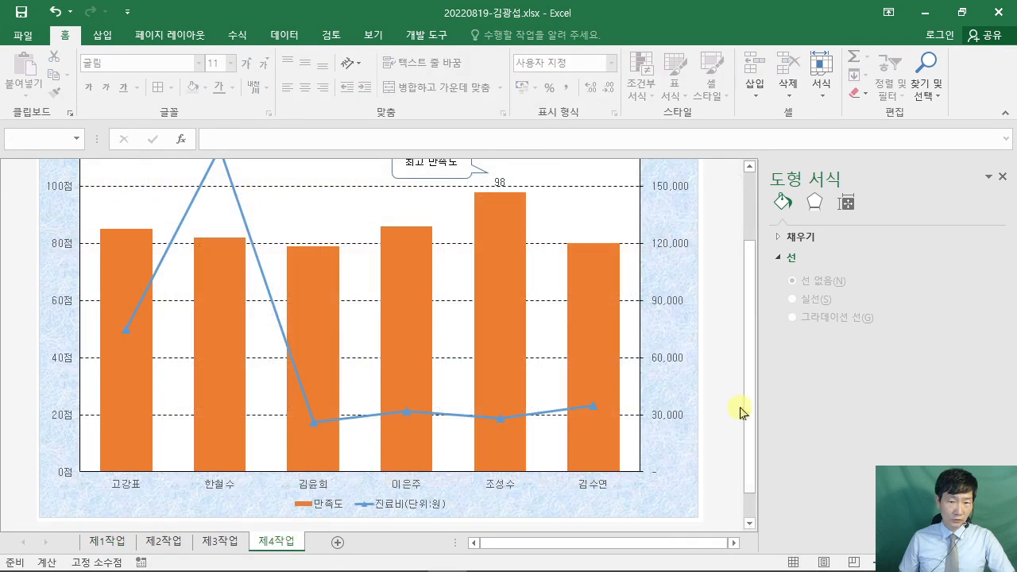
Compare the 제4작업 chart with the sample chart in the exam PDF.
scroll(735, 411, down, 1)
scroll(735, 411, up, 1)
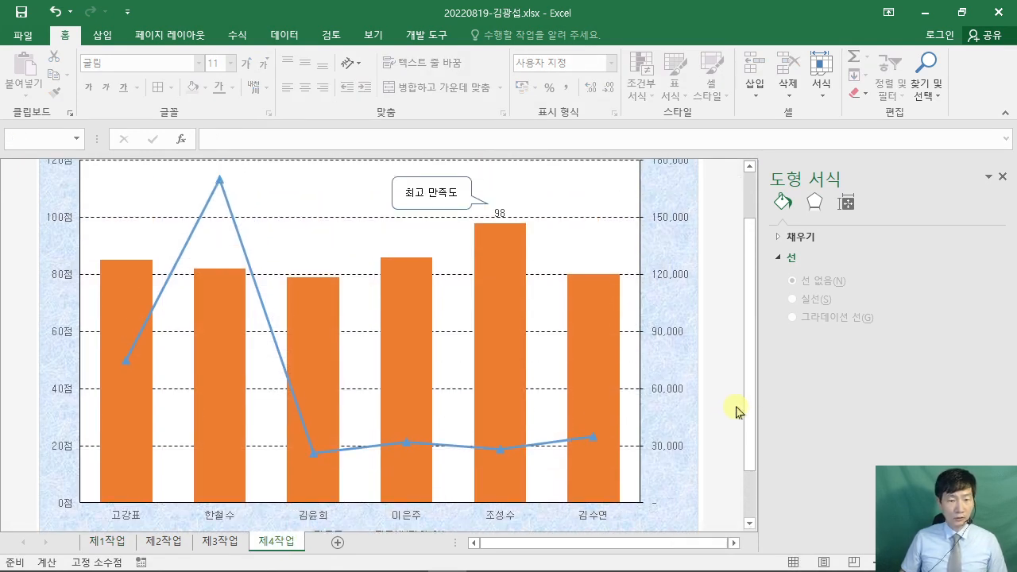
mouse_move(422, 568)
click(370, 556)
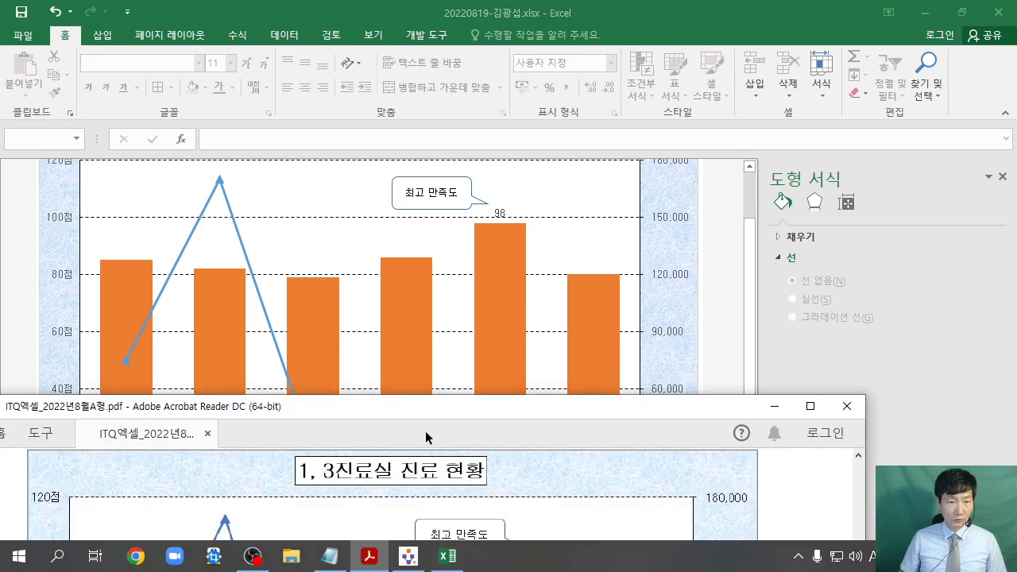
scroll(495, 490, up, 1)
scroll(495, 490, down, 5)
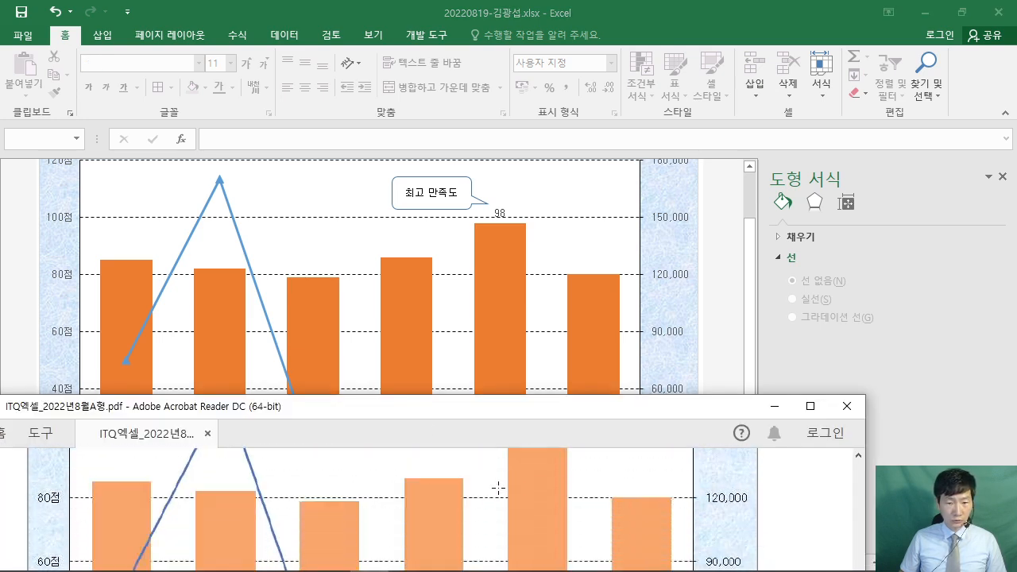
click(720, 320)
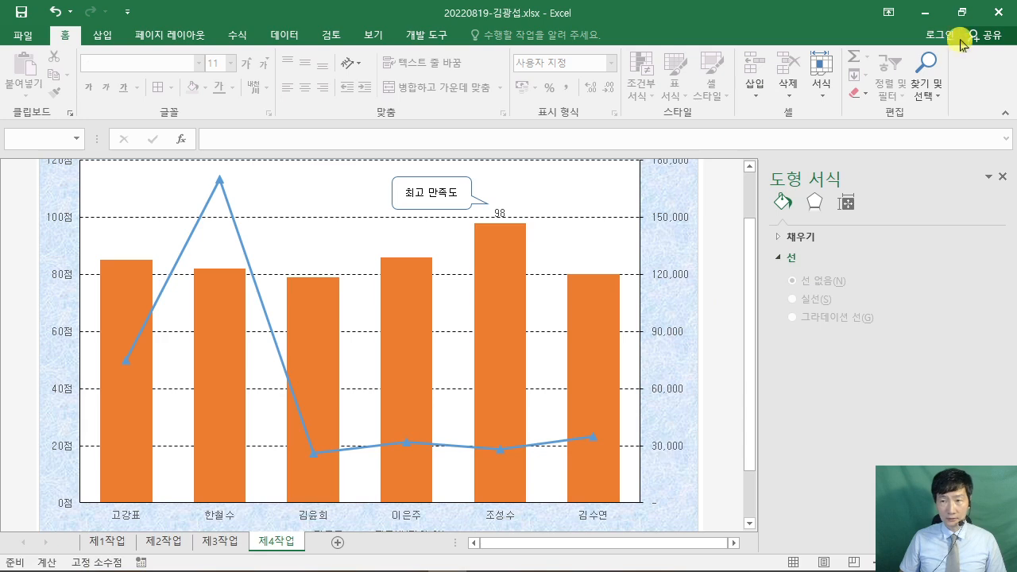
Collapse the ribbon and close the shape formatting pane to give the finished chart more room.
double_click(64, 38)
scroll(735, 234, down, 1)
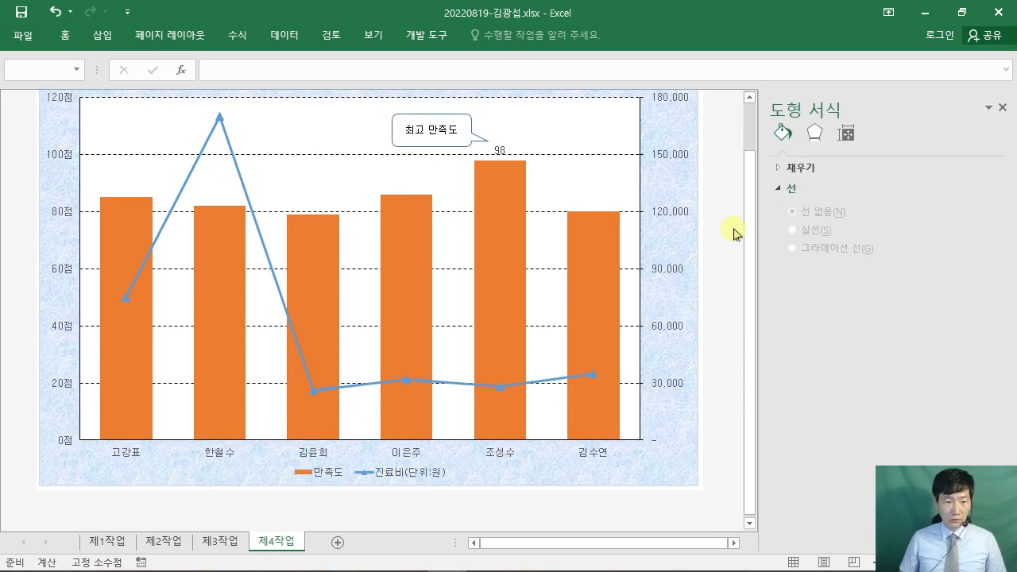
scroll(733, 232, up, 1)
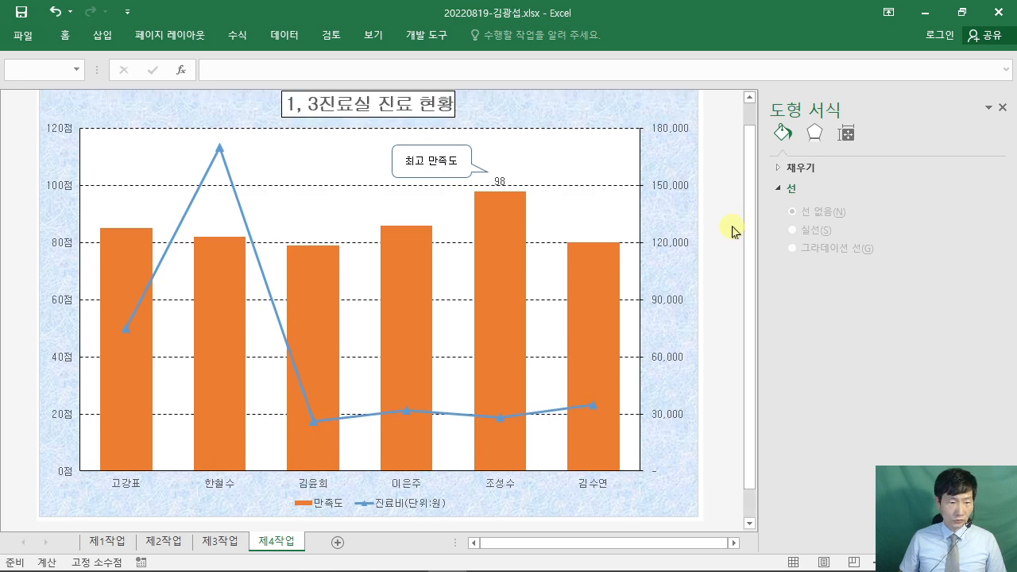
scroll(735, 231, up, 1)
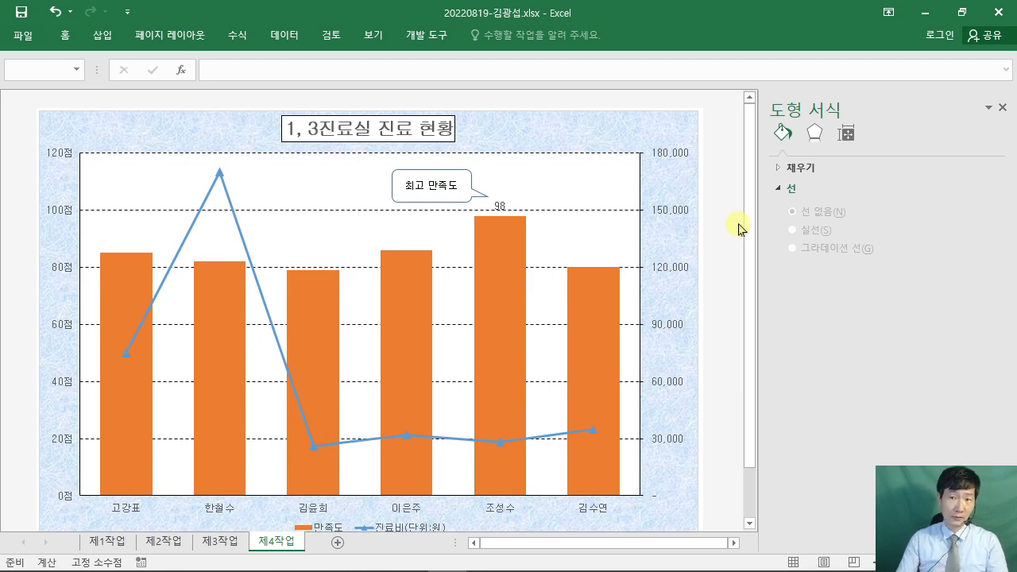
click(1002, 107)
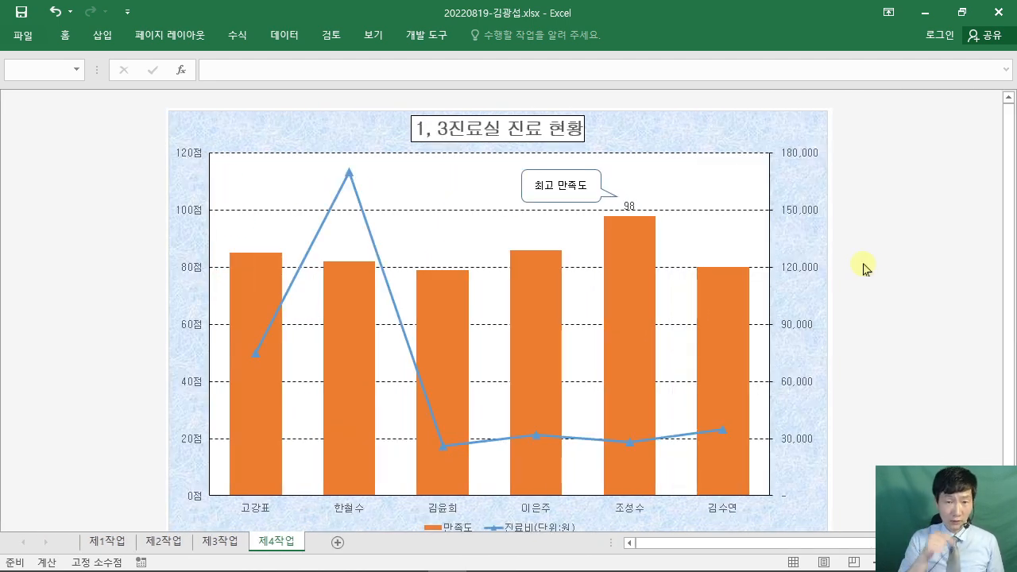